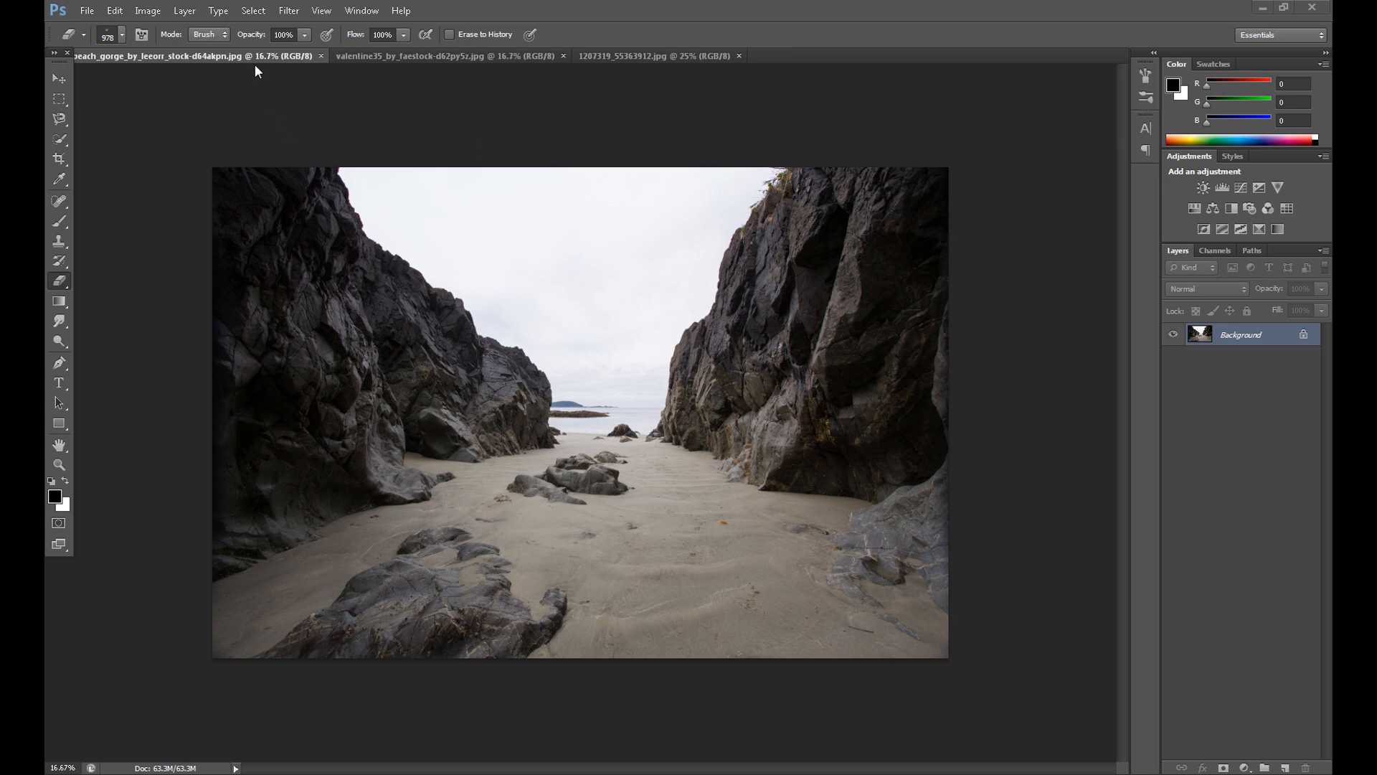
pyautogui.click(432, 53)
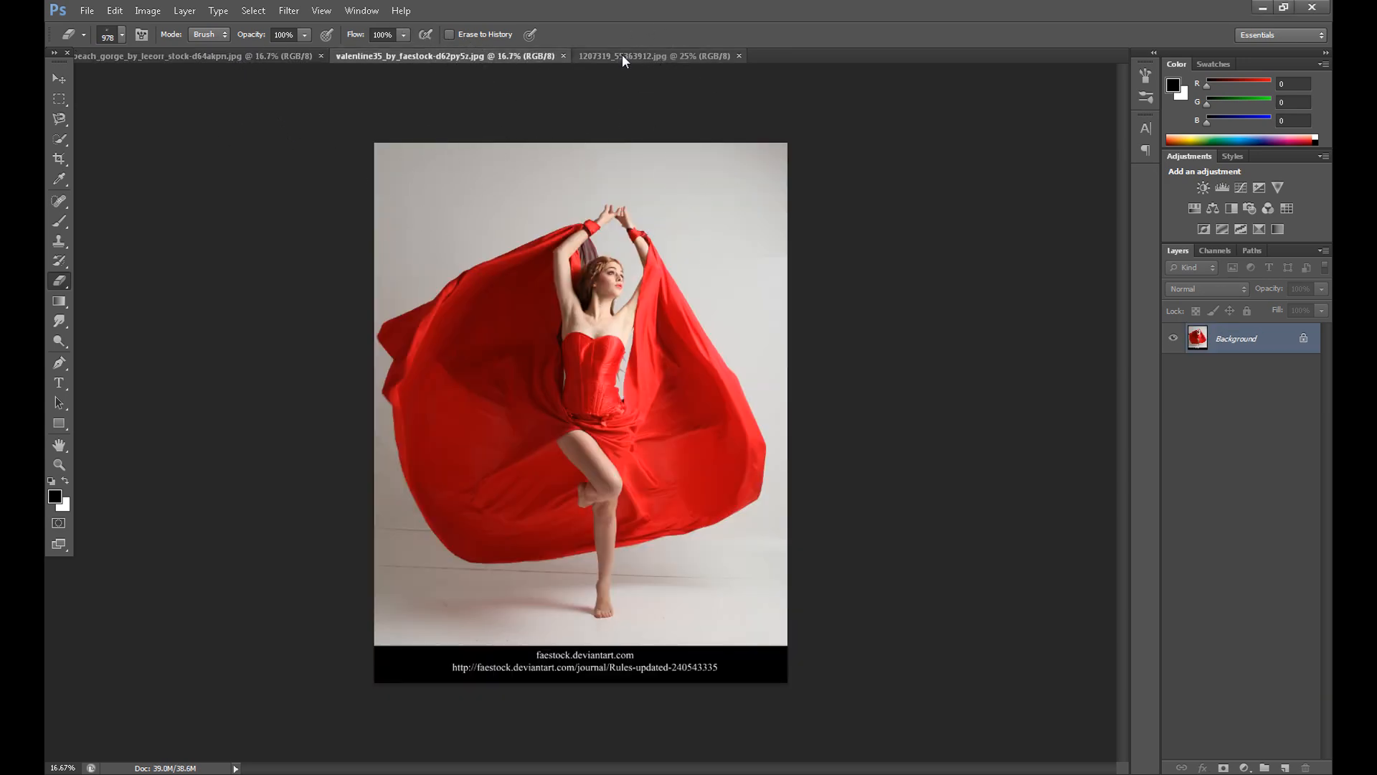
pyautogui.click(621, 54)
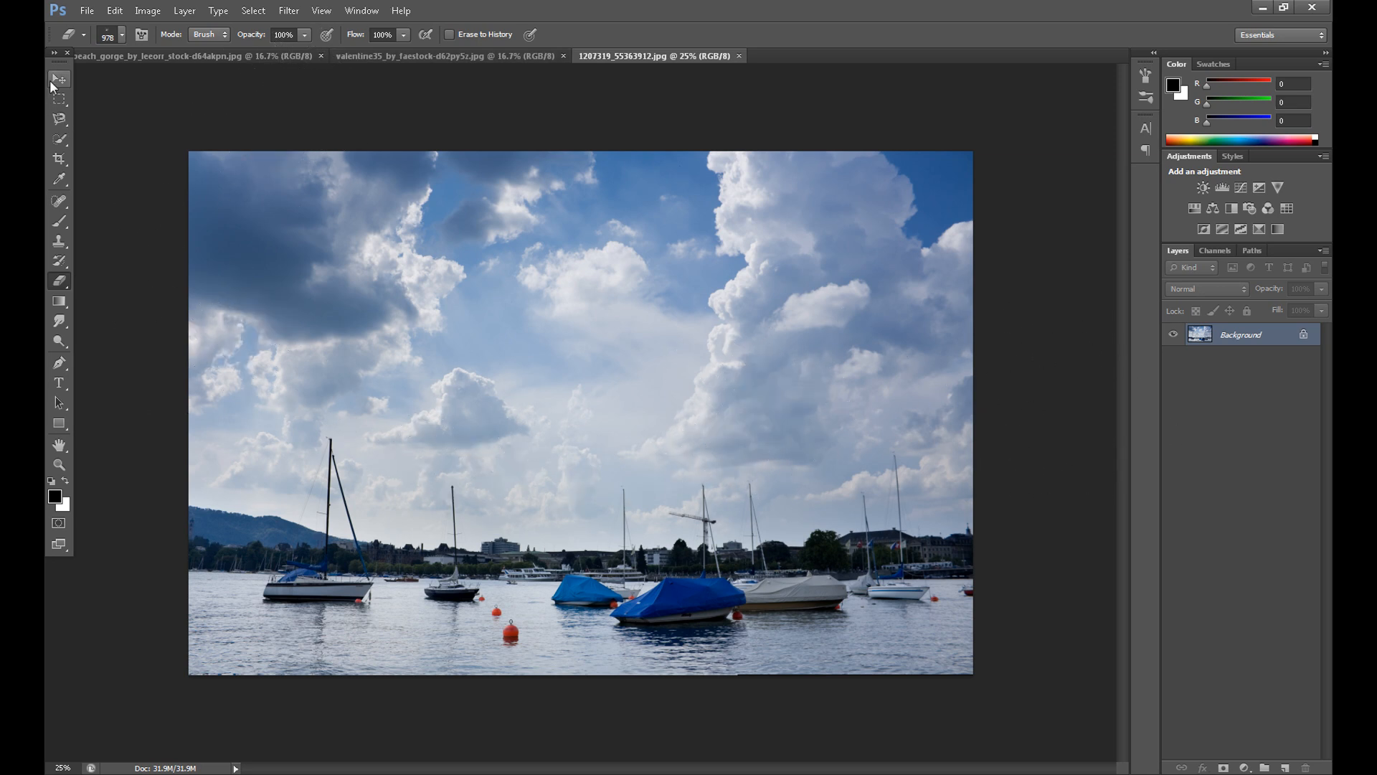
pyautogui.hotkey('ctrl', 'Tab')
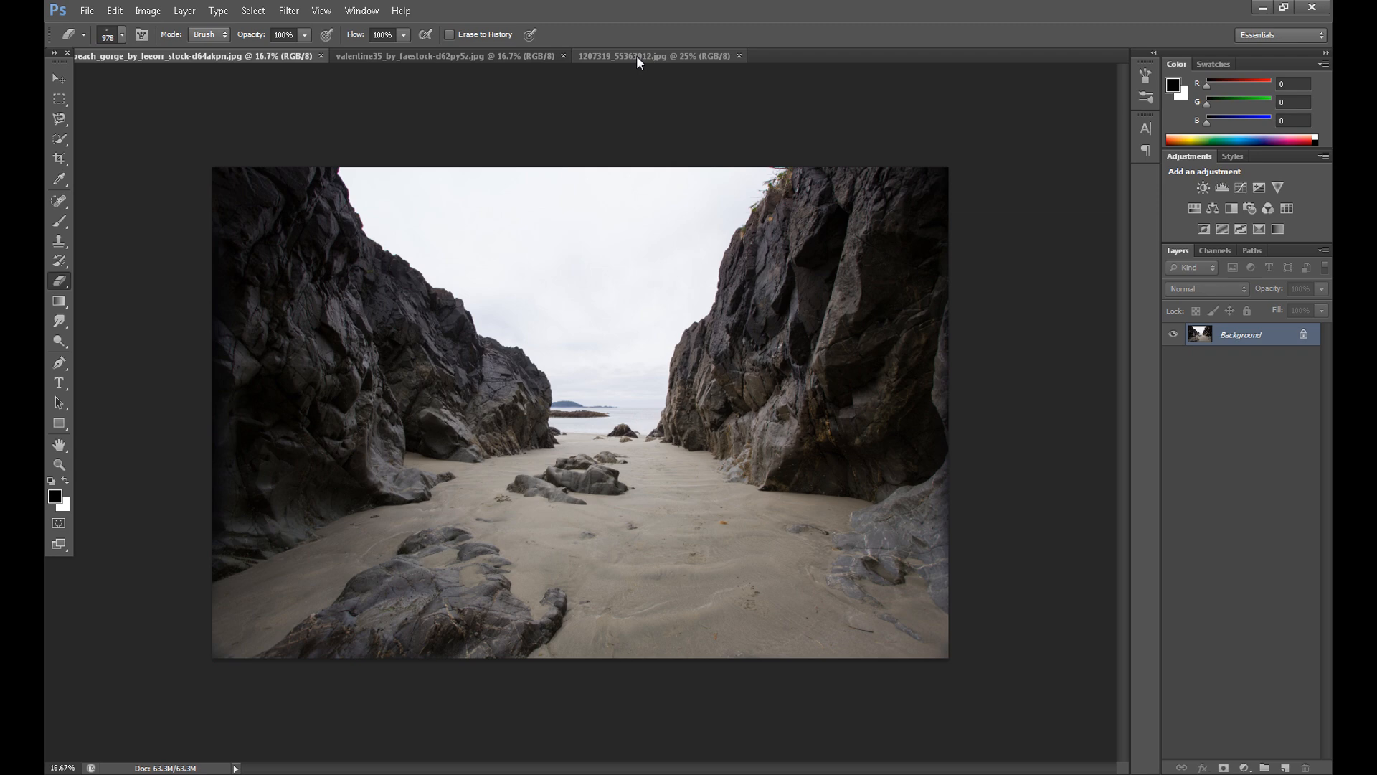
# Create a new RGB document of 1920 × 1080 pixels at 72 pixels/inch.
pyautogui.click(85, 10)
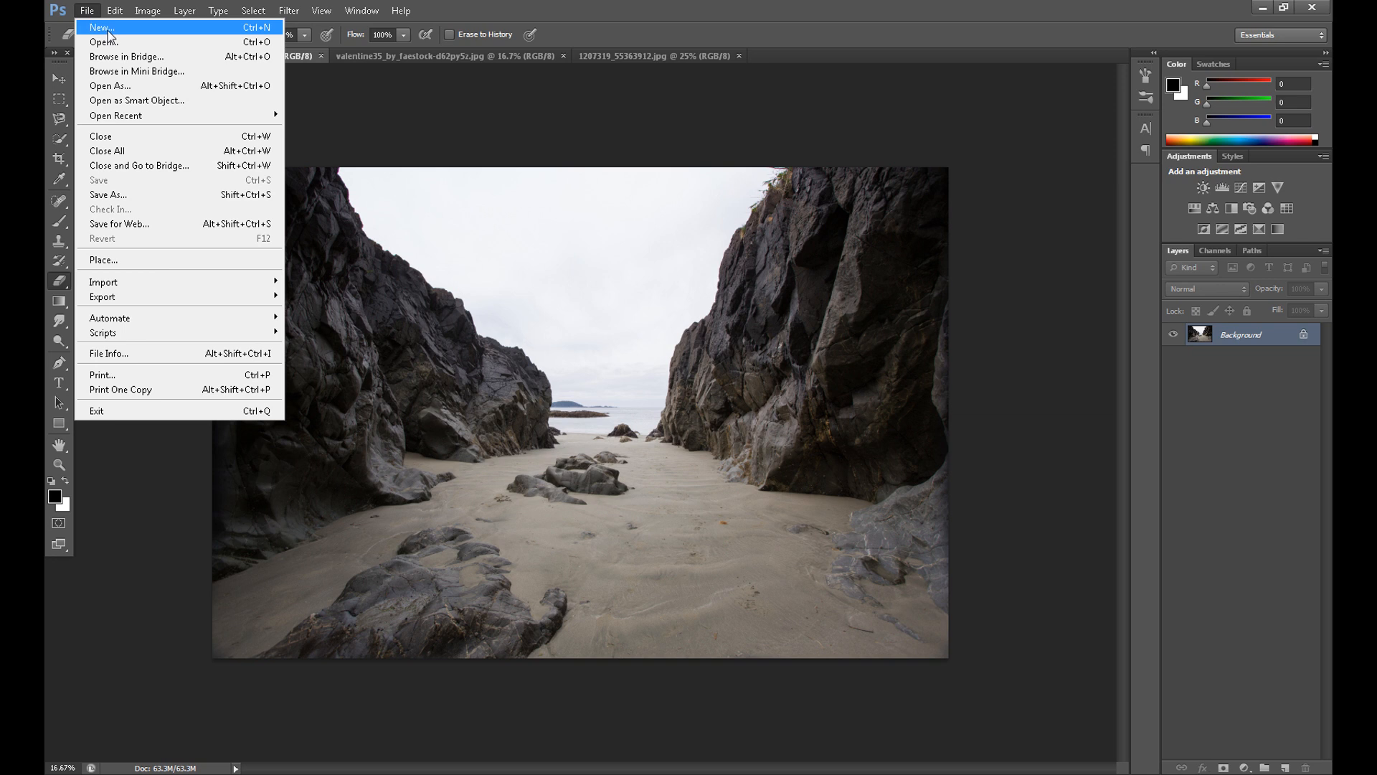
pyautogui.click(108, 31)
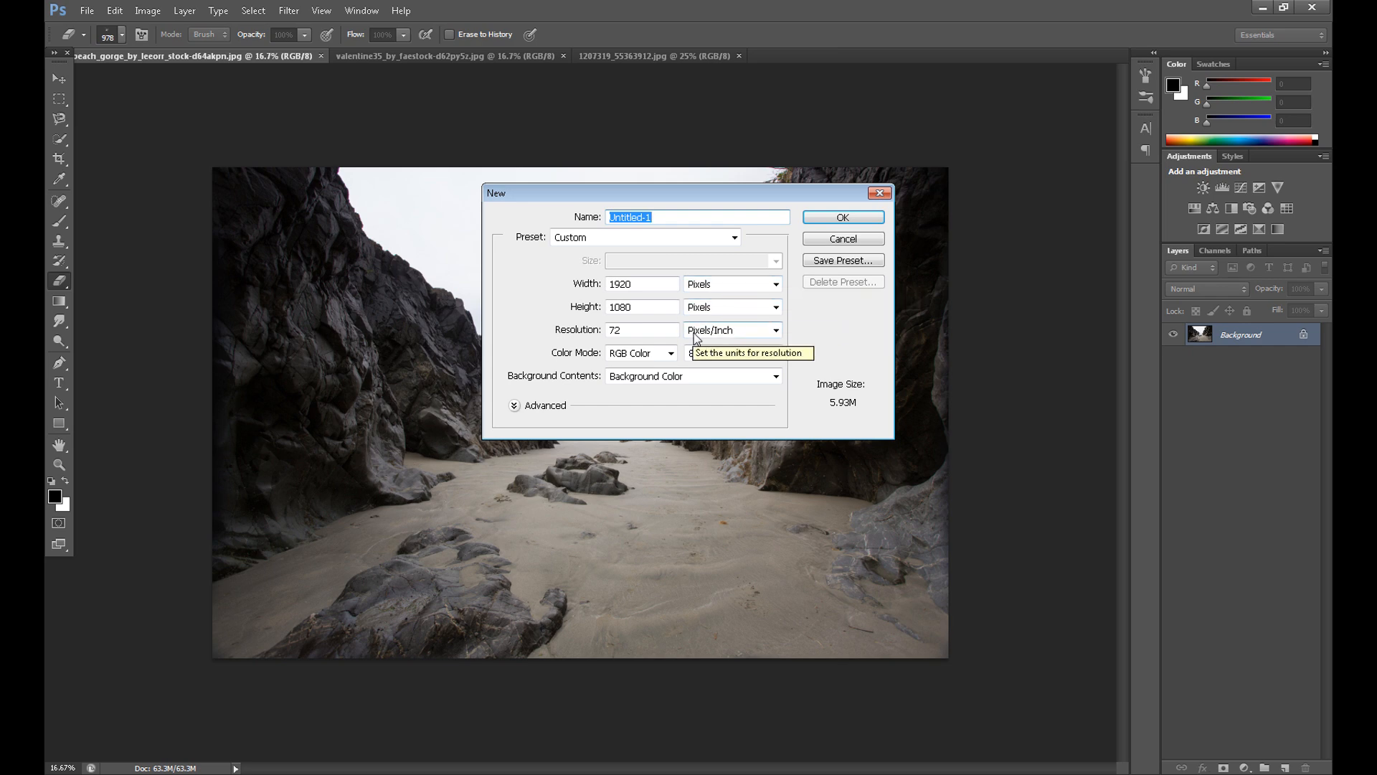
pyautogui.click(832, 219)
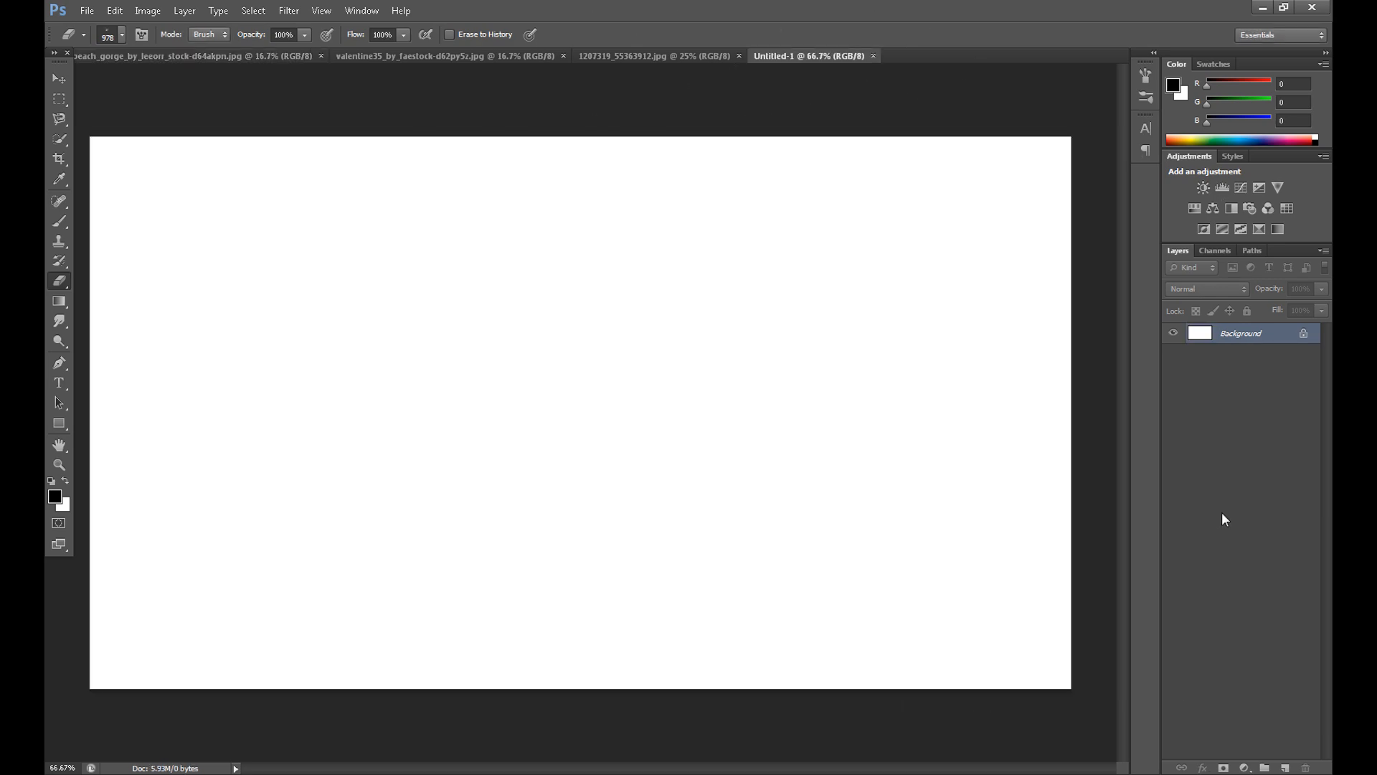
# Crop the foreground sand and rocks off the lower part of the beach gorge photo, leaving a height of about 3.78 in.
pyautogui.click(59, 78)
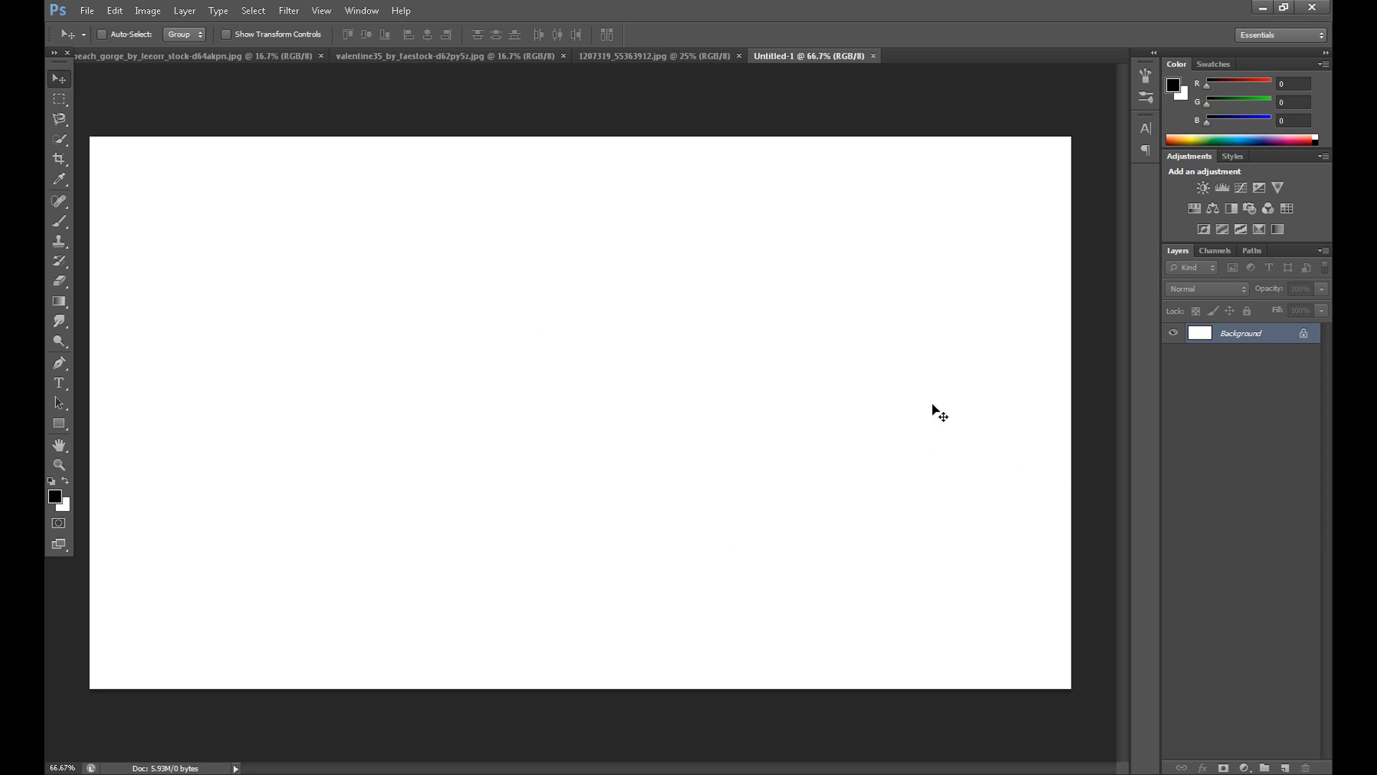
pyautogui.click(583, 53)
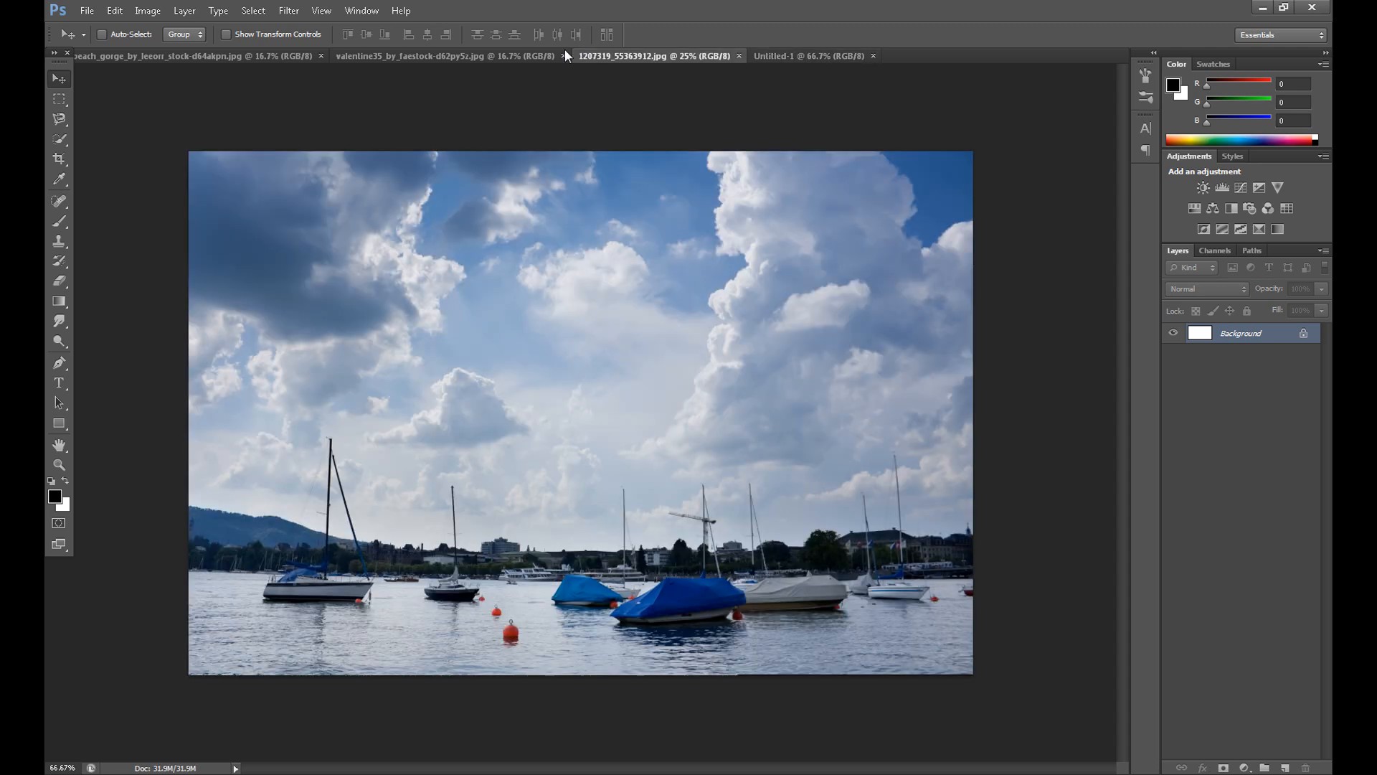
pyautogui.click(484, 51)
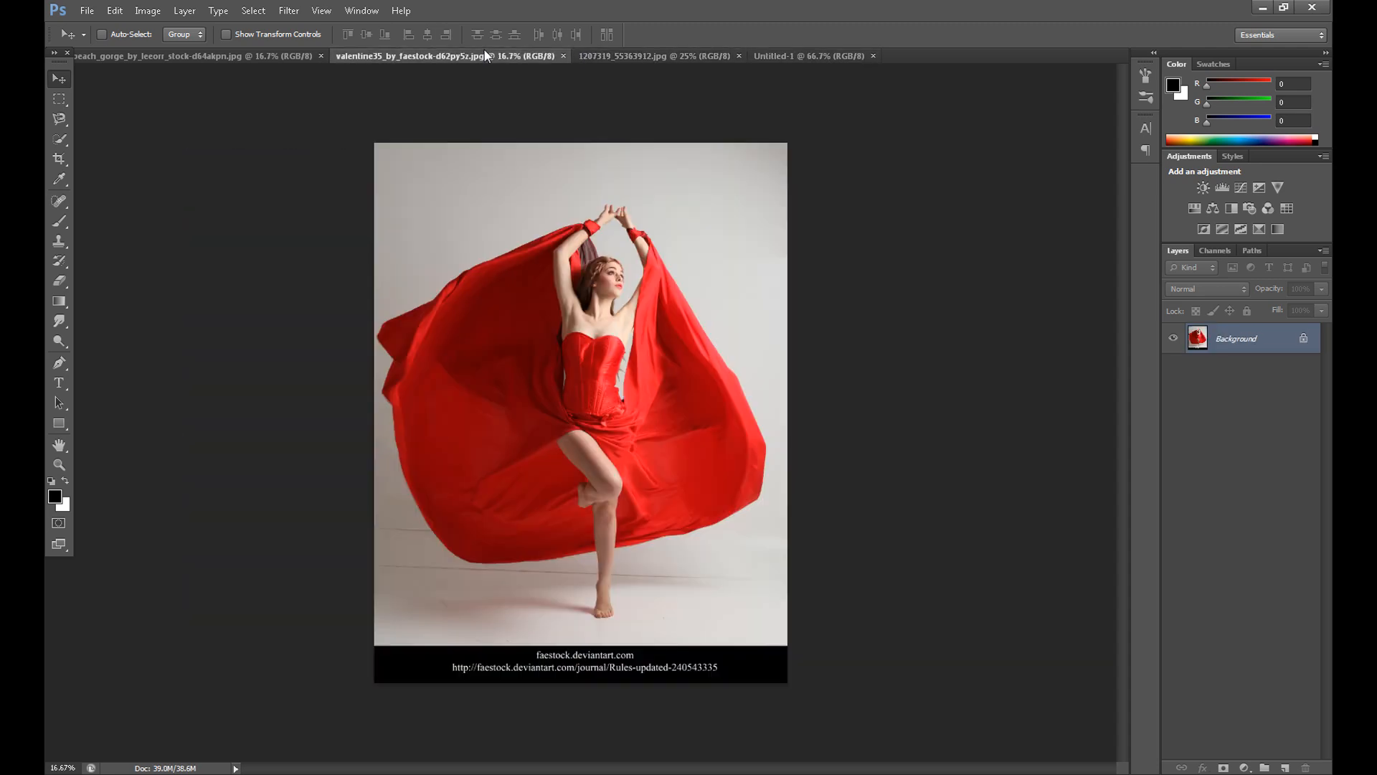
pyautogui.click(258, 55)
pyautogui.click(372, 53)
pyautogui.click(247, 56)
pyautogui.hotkey('ctrl', 'a')
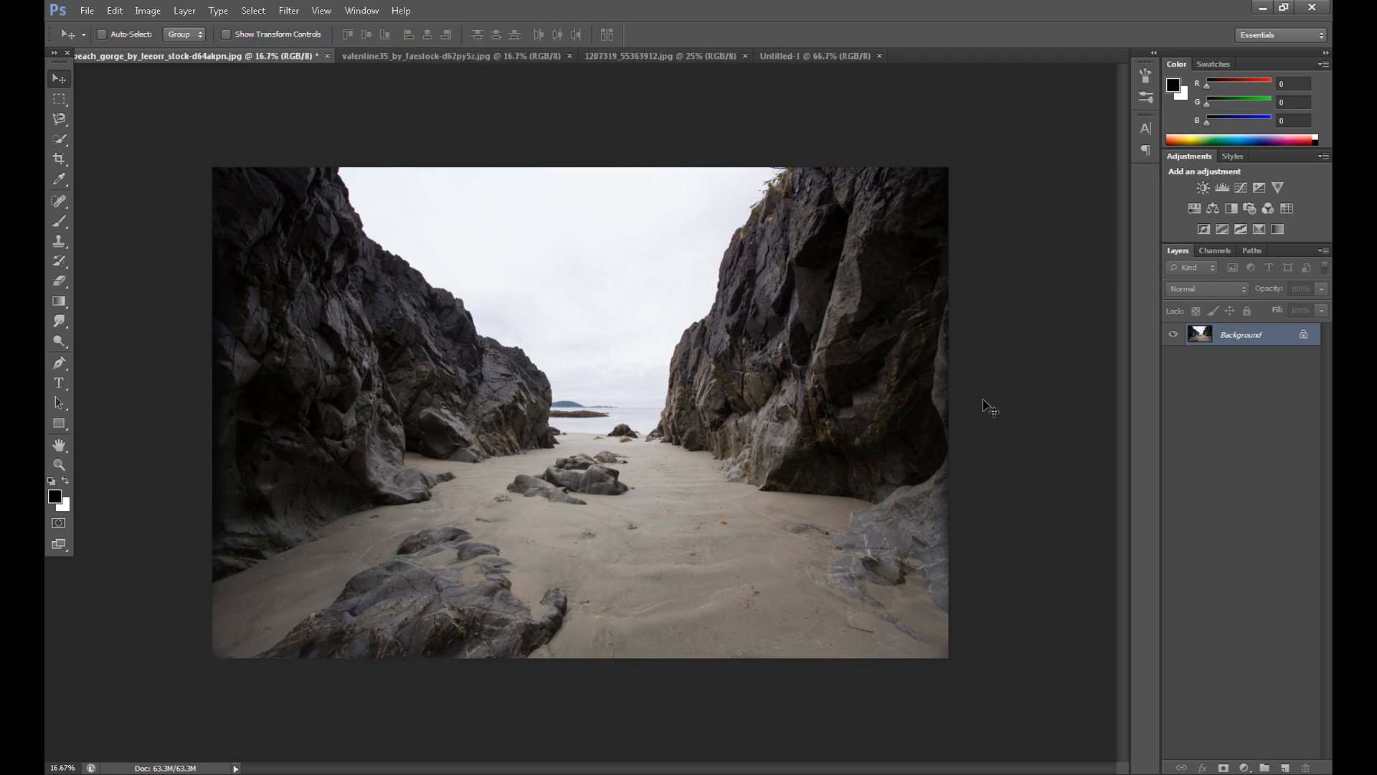
pyautogui.click(60, 158)
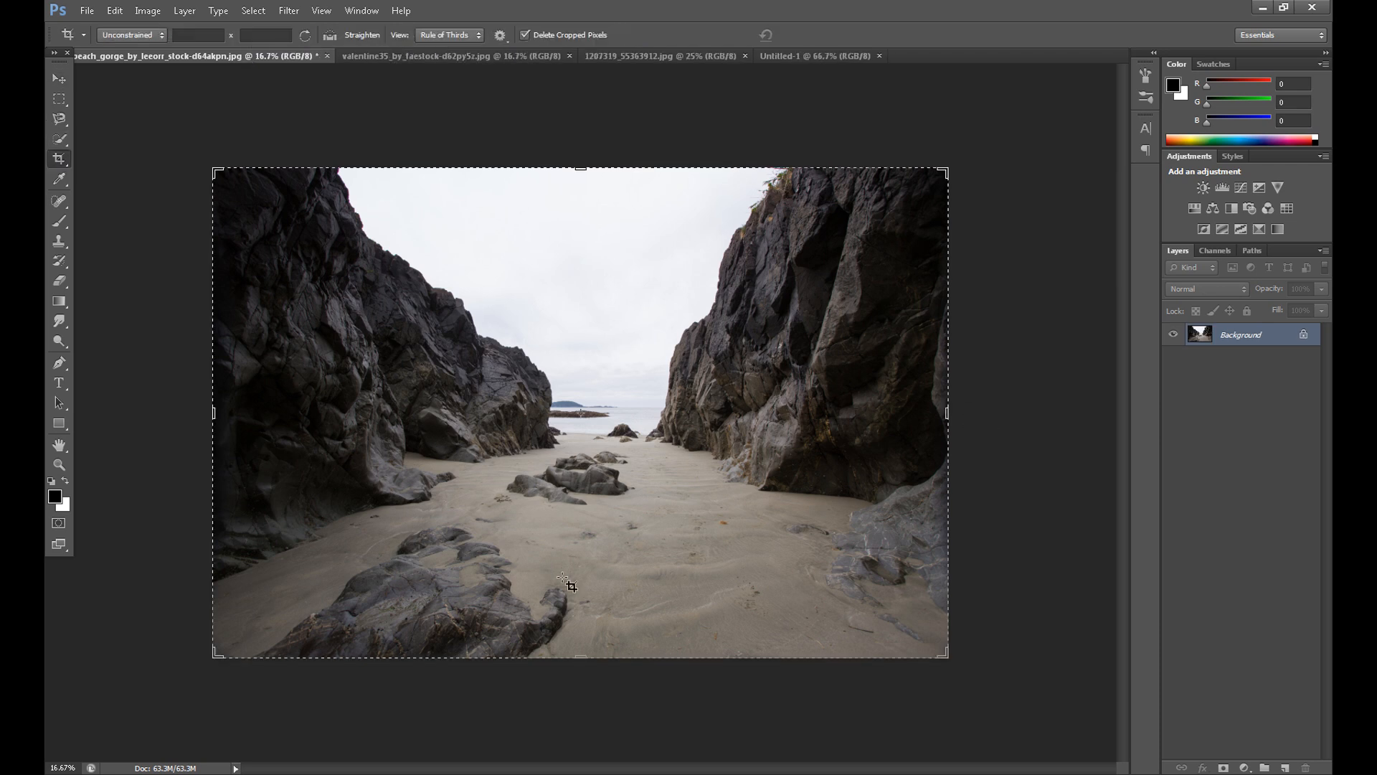
pyautogui.moveTo(580, 655); pyautogui.dragTo(592, 594)
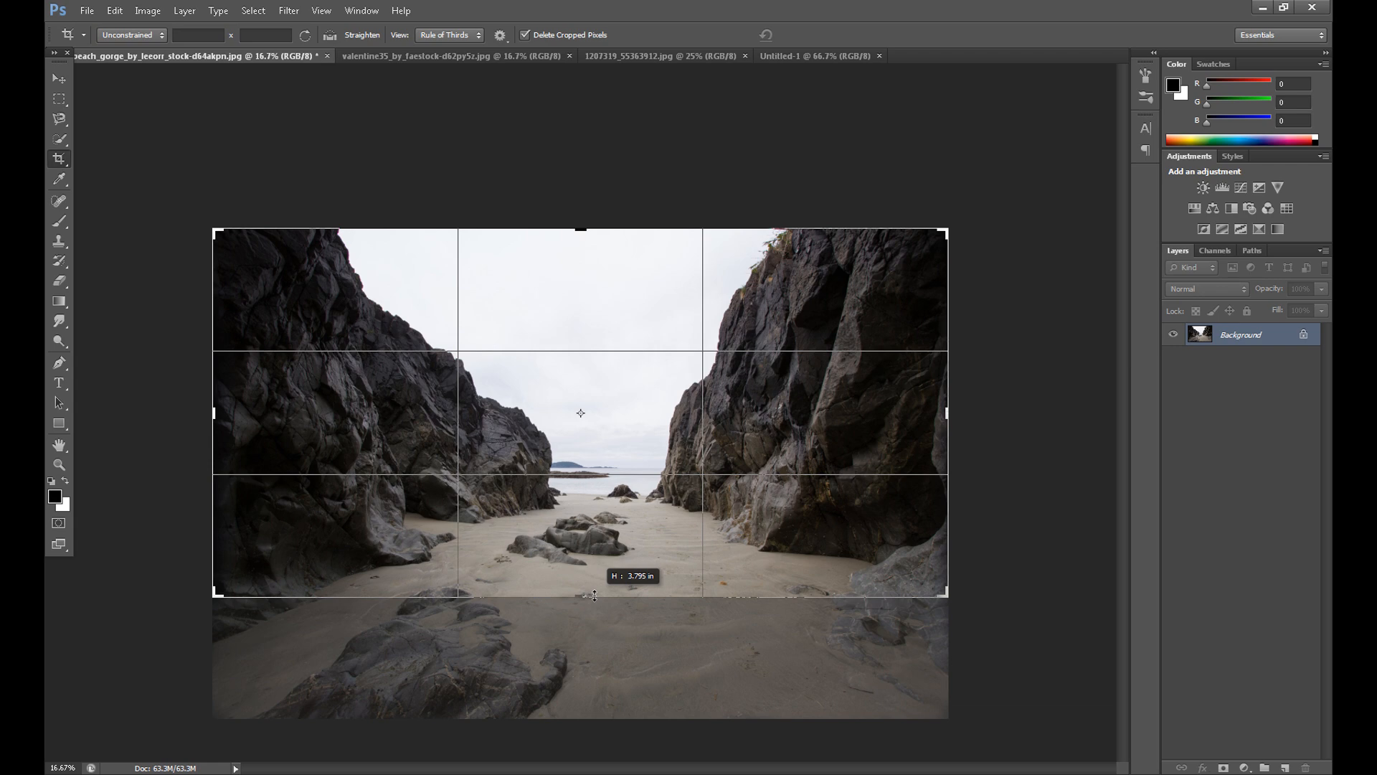
pyautogui.moveTo(595, 595); pyautogui.dragTo(595, 594)
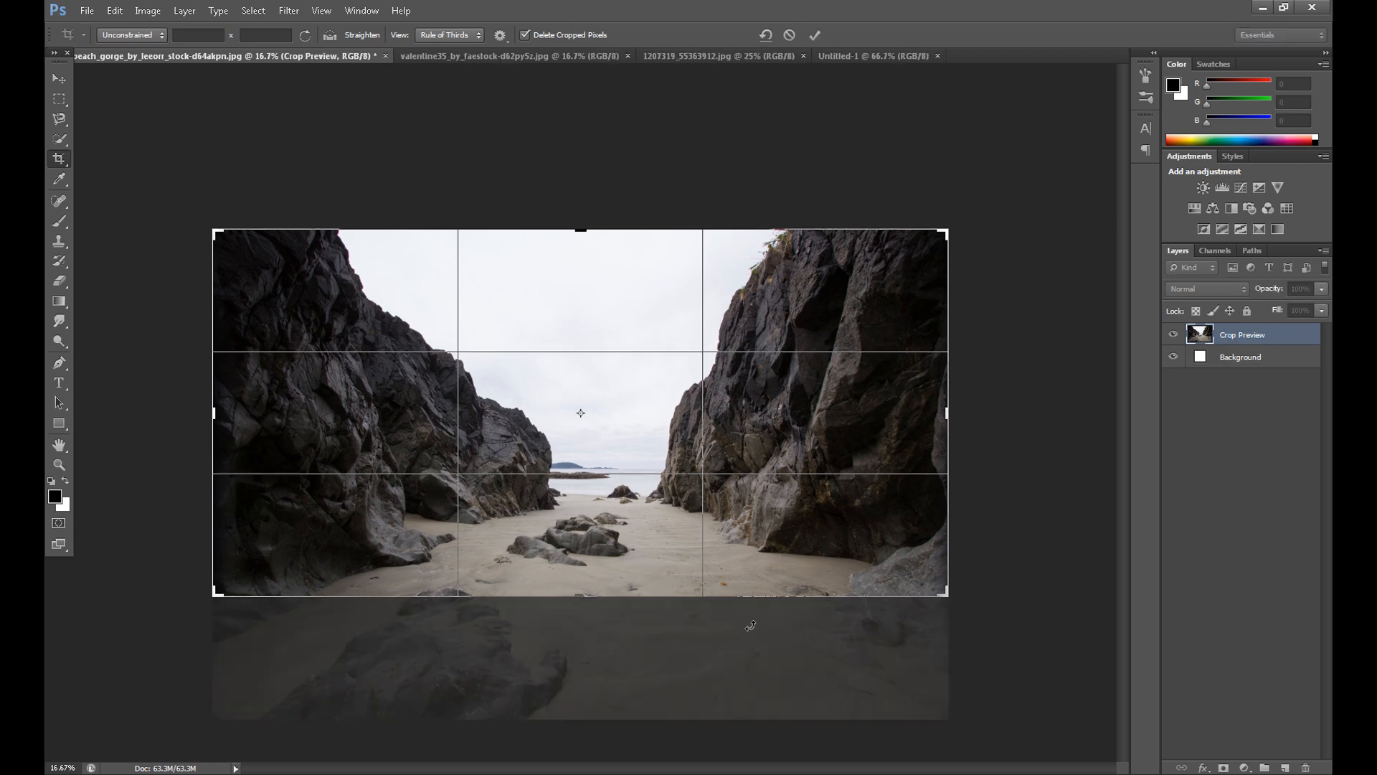
pyautogui.click(68, 160)
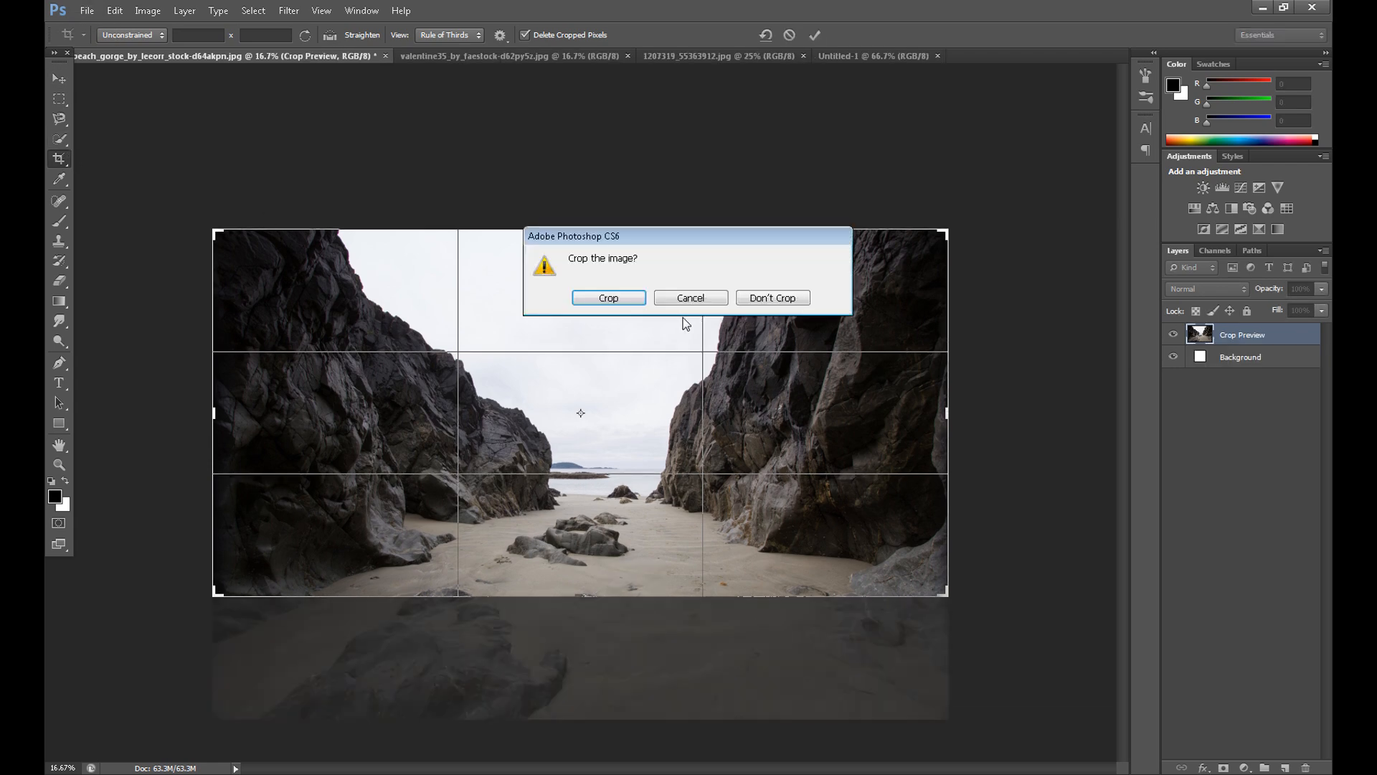
pyautogui.press('Return')
# Resize the cropped beach gorge photo to a height of 1080 pixels with constrained proportions.
pyautogui.click(148, 10)
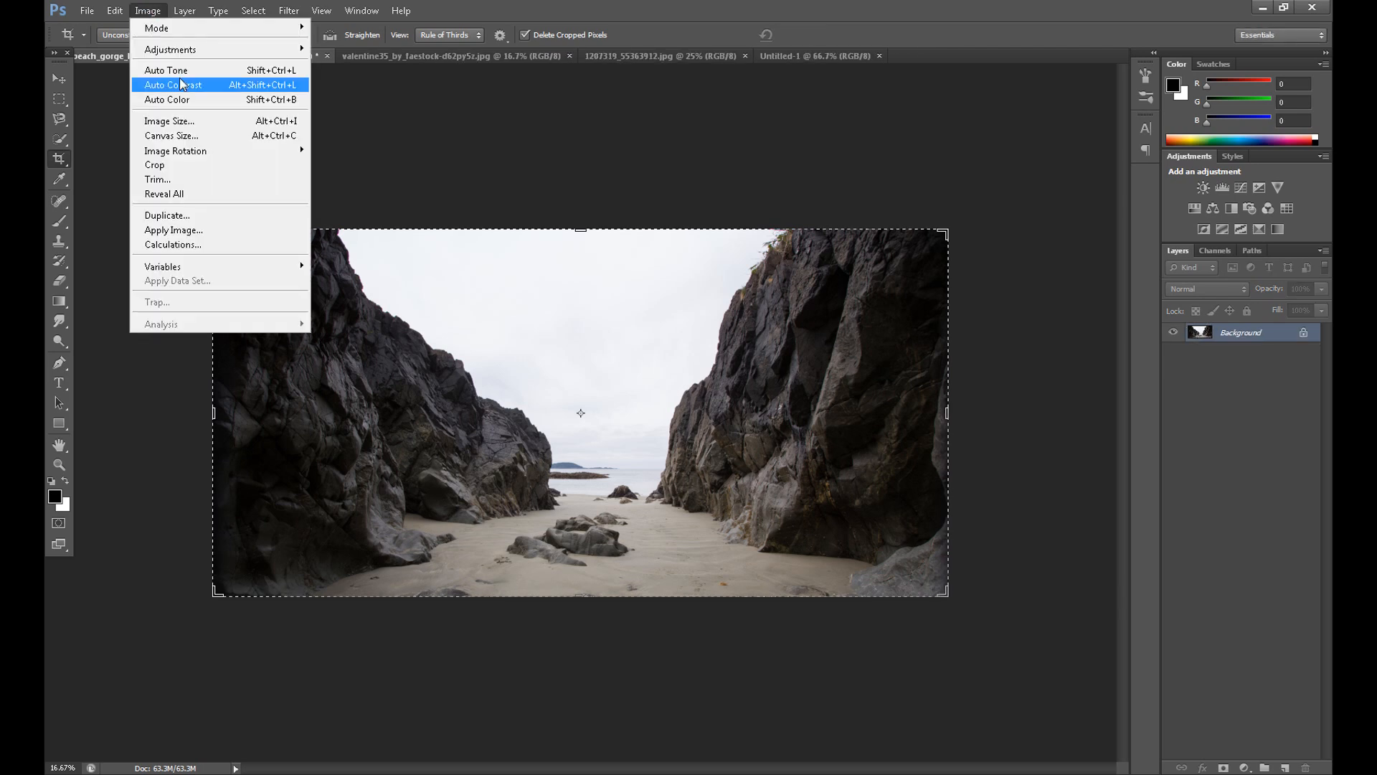
pyautogui.click(188, 120)
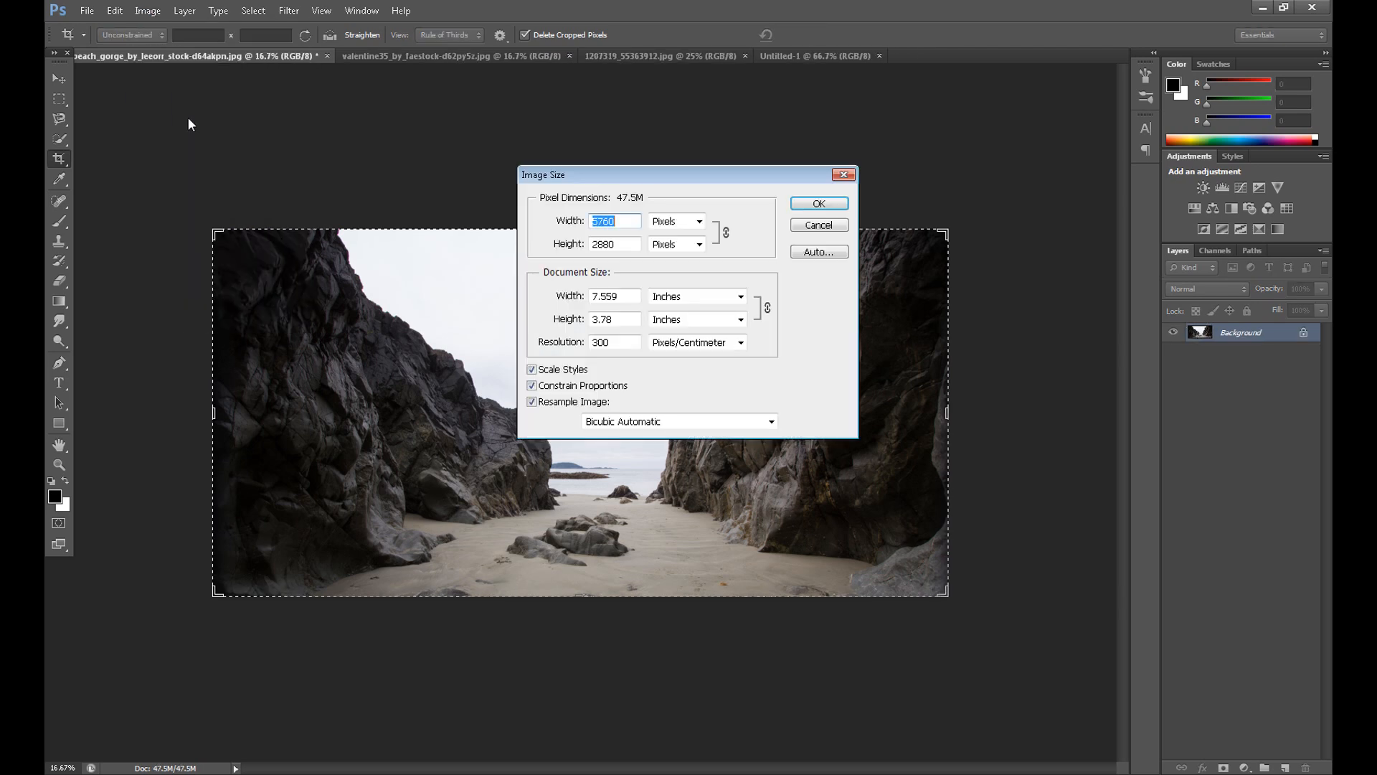
pyautogui.doubleClick(631, 241)
pyautogui.write('1080')
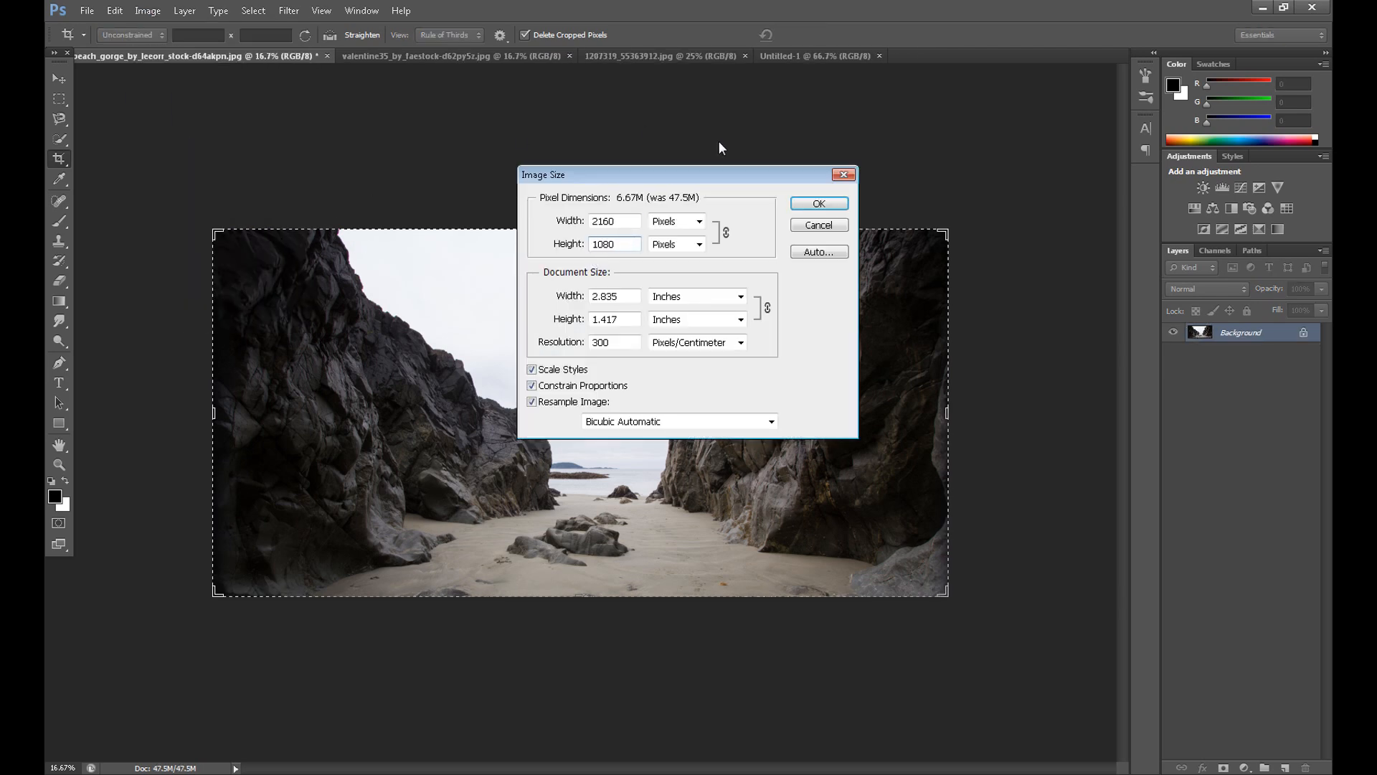
pyautogui.click(818, 204)
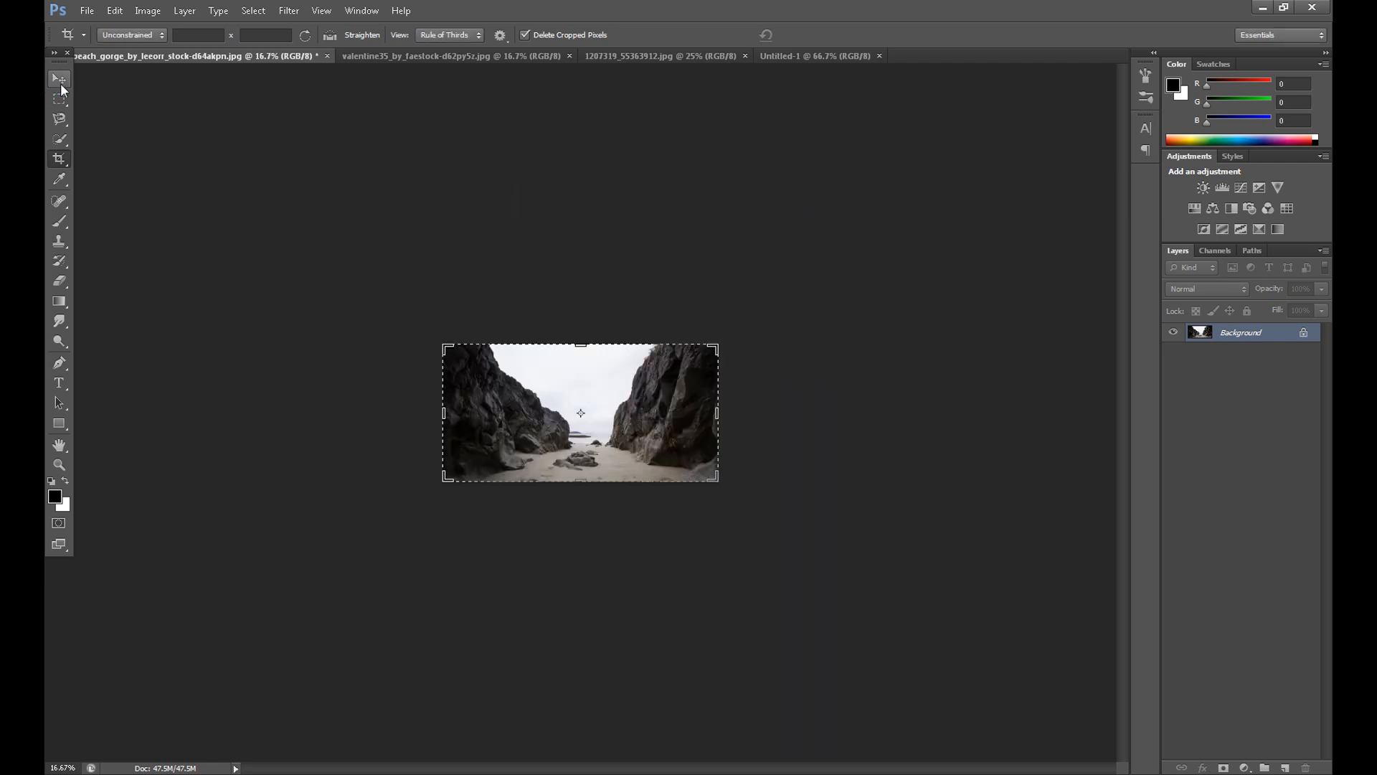
# Bring the resized beach gorge photo into the Untitled-1 document and position it to fill the canvas.
pyautogui.click(59, 78)
pyautogui.click(785, 58)
pyautogui.moveTo(785, 58); pyautogui.dragTo(537, 414)
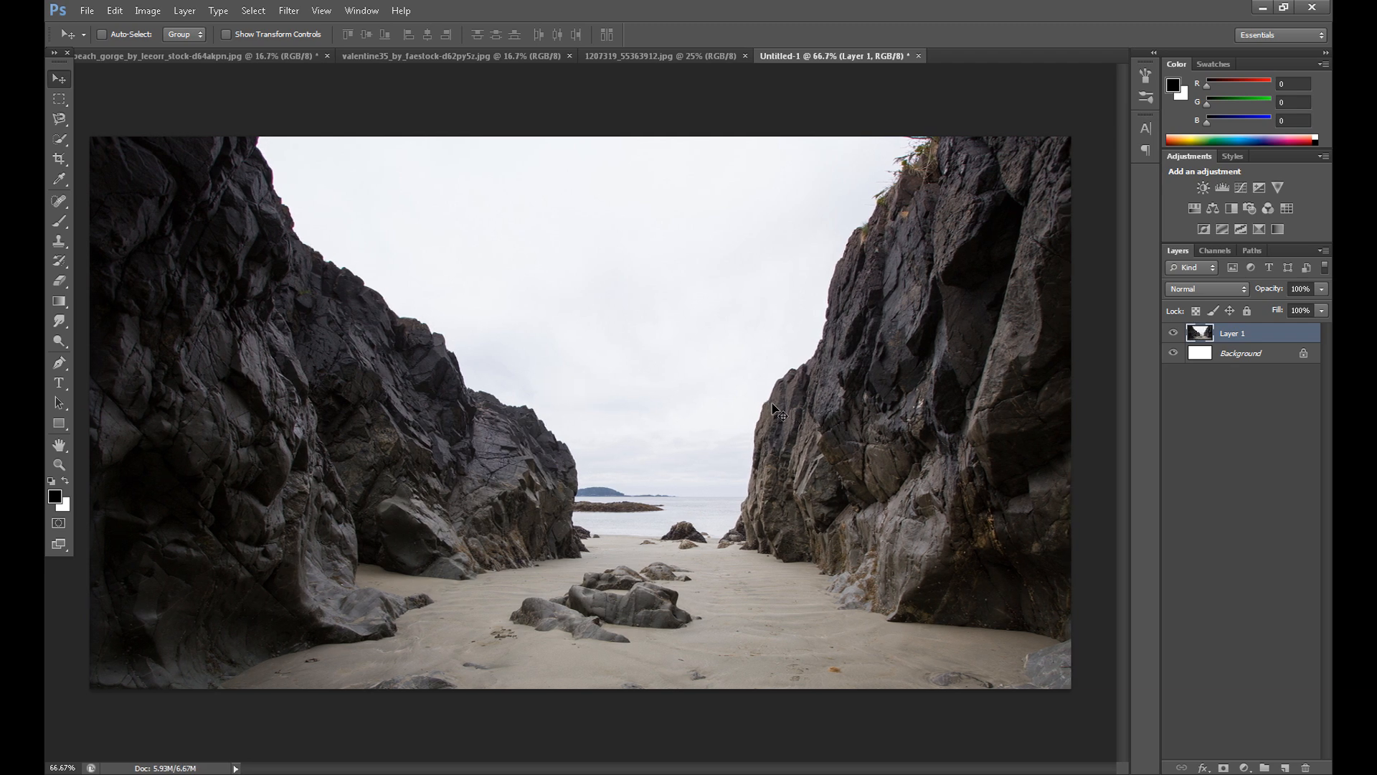
pyautogui.moveTo(771, 403); pyautogui.dragTo(771, 406)
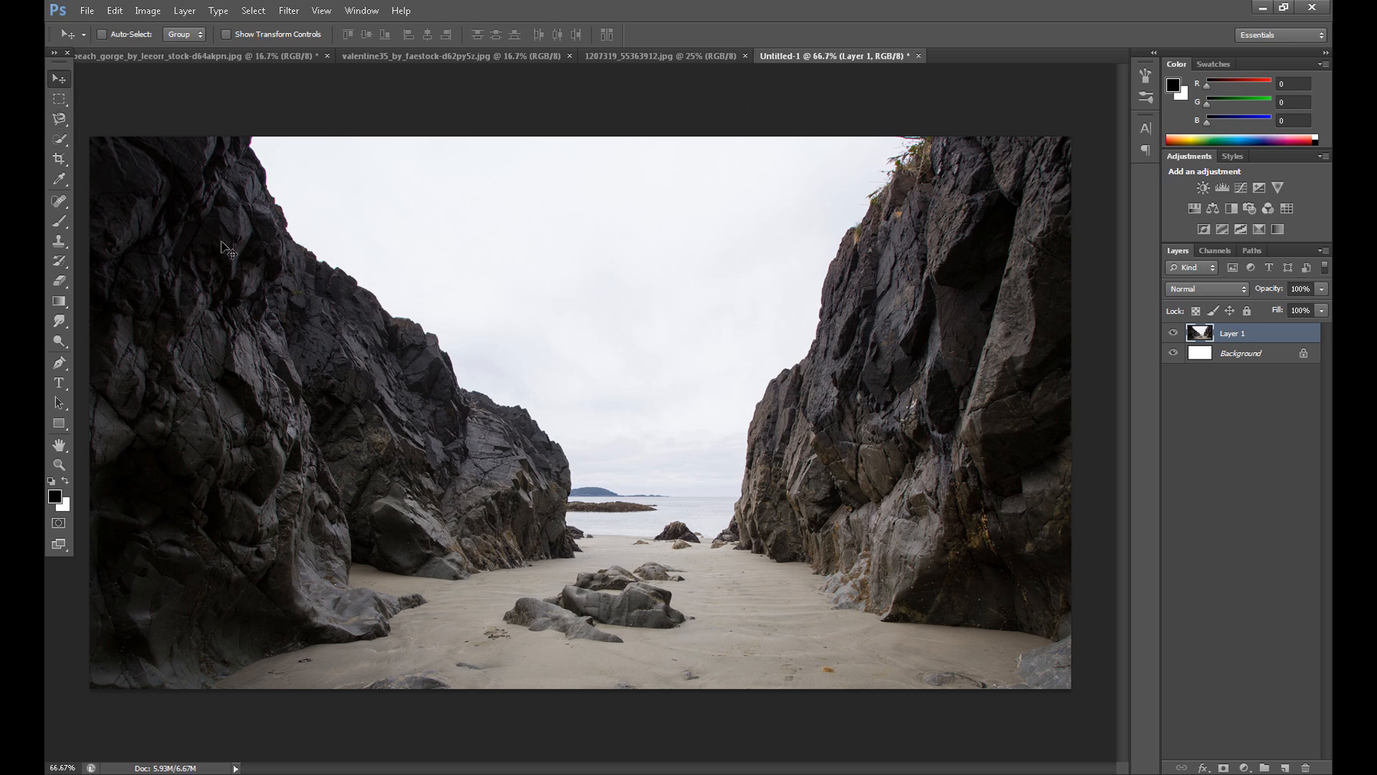
# Select both cliffs, the sand and the sea up to the horizon with the Quick Selection tool, leaving out the sky.
pyautogui.click(59, 144)
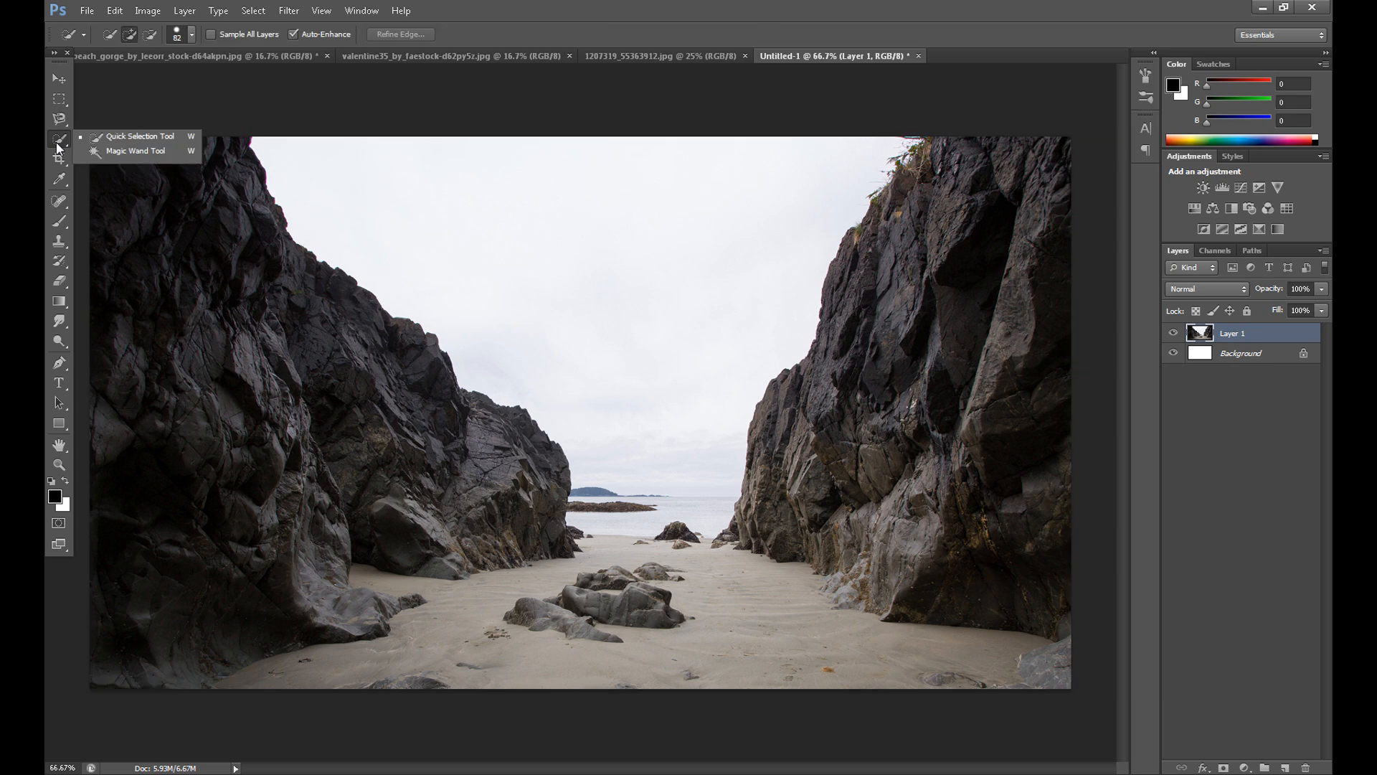
pyautogui.click(64, 139)
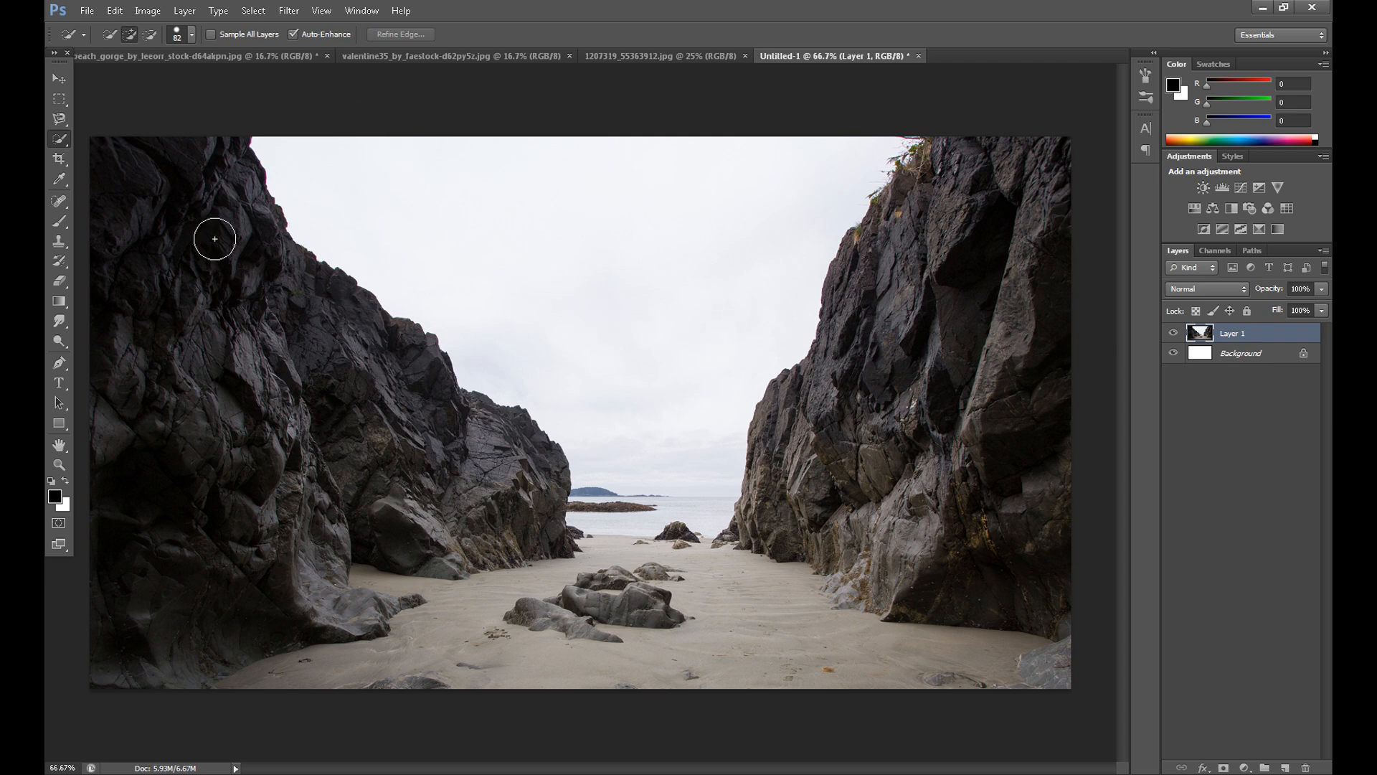
pyautogui.moveTo(150, 246)
pyautogui.mouseDown()
pyautogui.moveTo(318, 488)
pyautogui.moveTo(443, 538)
pyautogui.moveTo(508, 588)
pyautogui.moveTo(636, 637)
pyautogui.moveTo(720, 643)
pyautogui.moveTo(848, 586)
pyautogui.mouseUp()
pyautogui.moveTo(992, 295)
pyautogui.mouseDown()
pyautogui.moveTo(993, 270)
pyautogui.moveTo(972, 271)
pyautogui.moveTo(881, 415)
pyautogui.mouseUp()
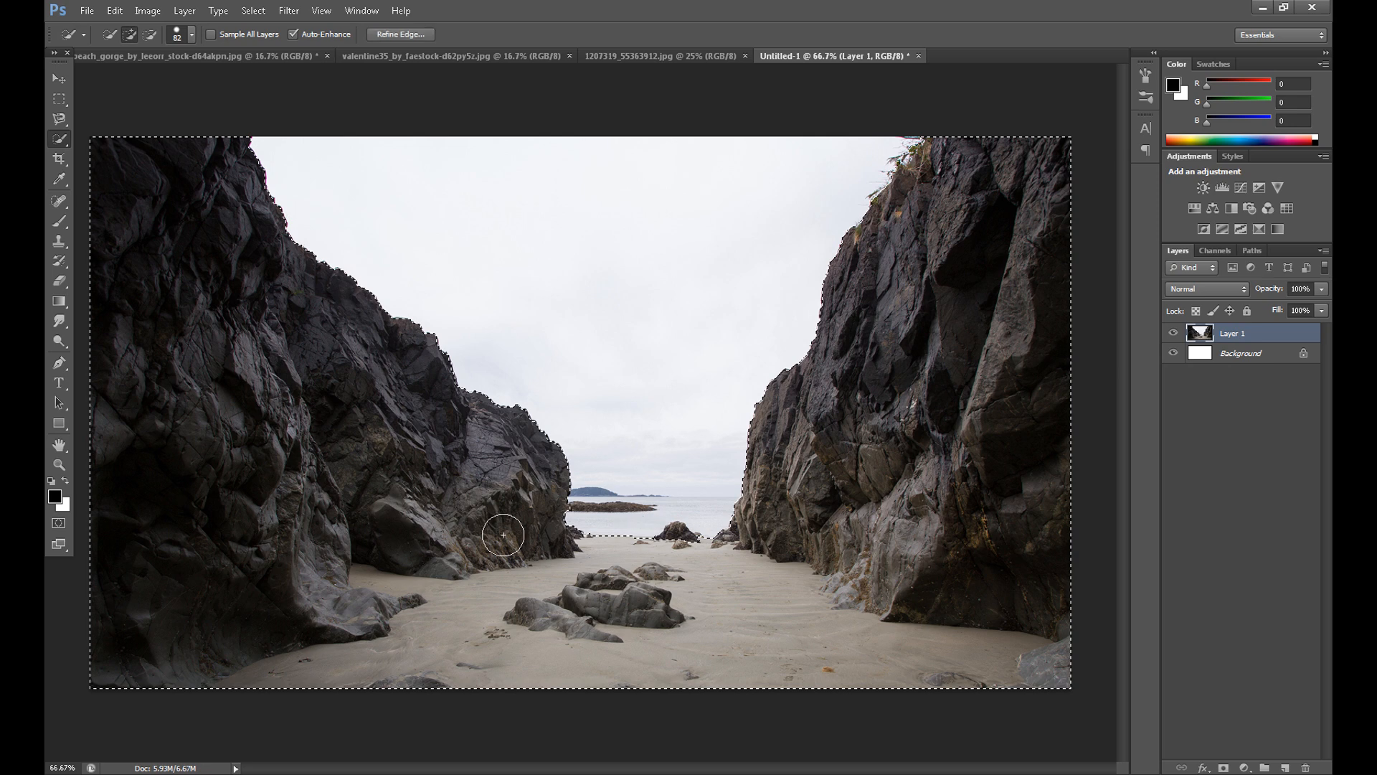
pyautogui.moveTo(581, 522); pyautogui.dragTo(661, 529)
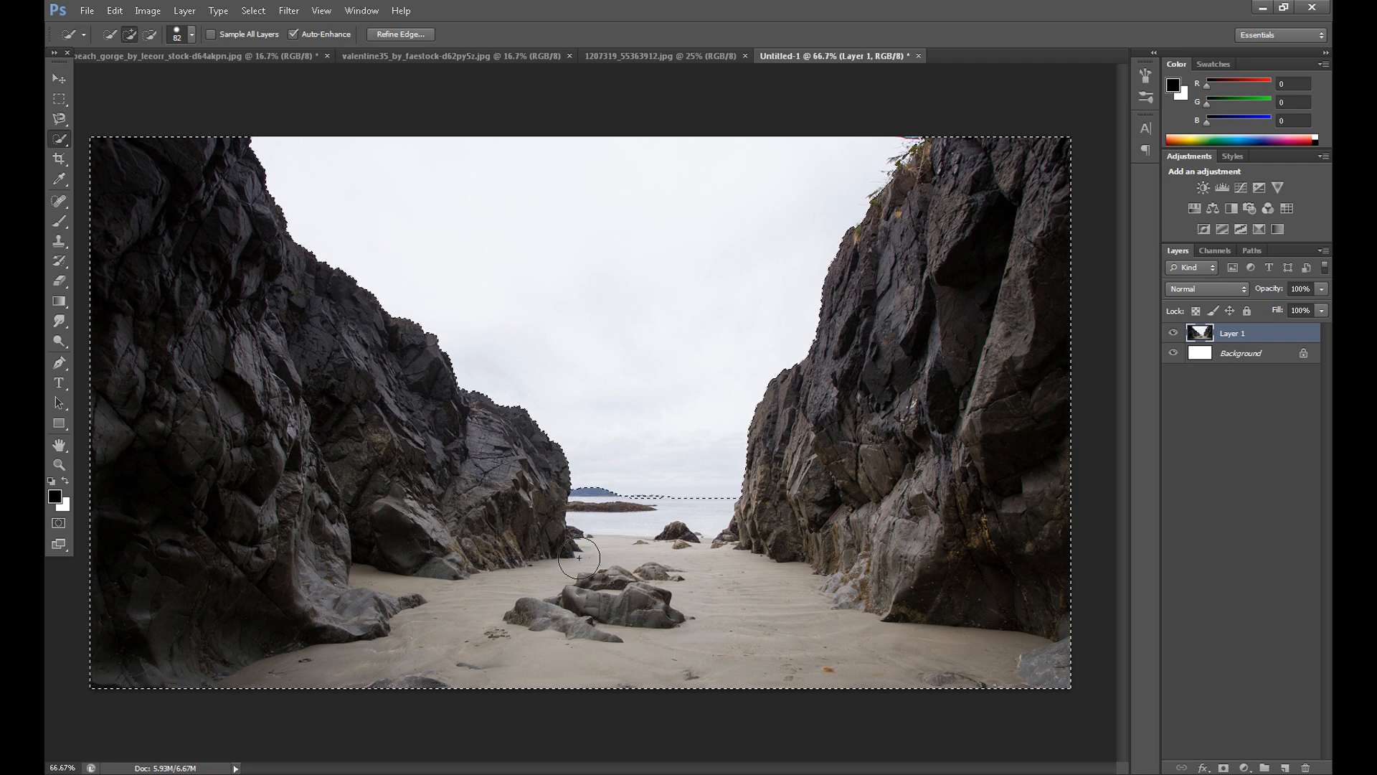
# Cut the selected cliffs and beach to a new layer and hide the leftover sky layer.
pyautogui.rightClick(882, 390)
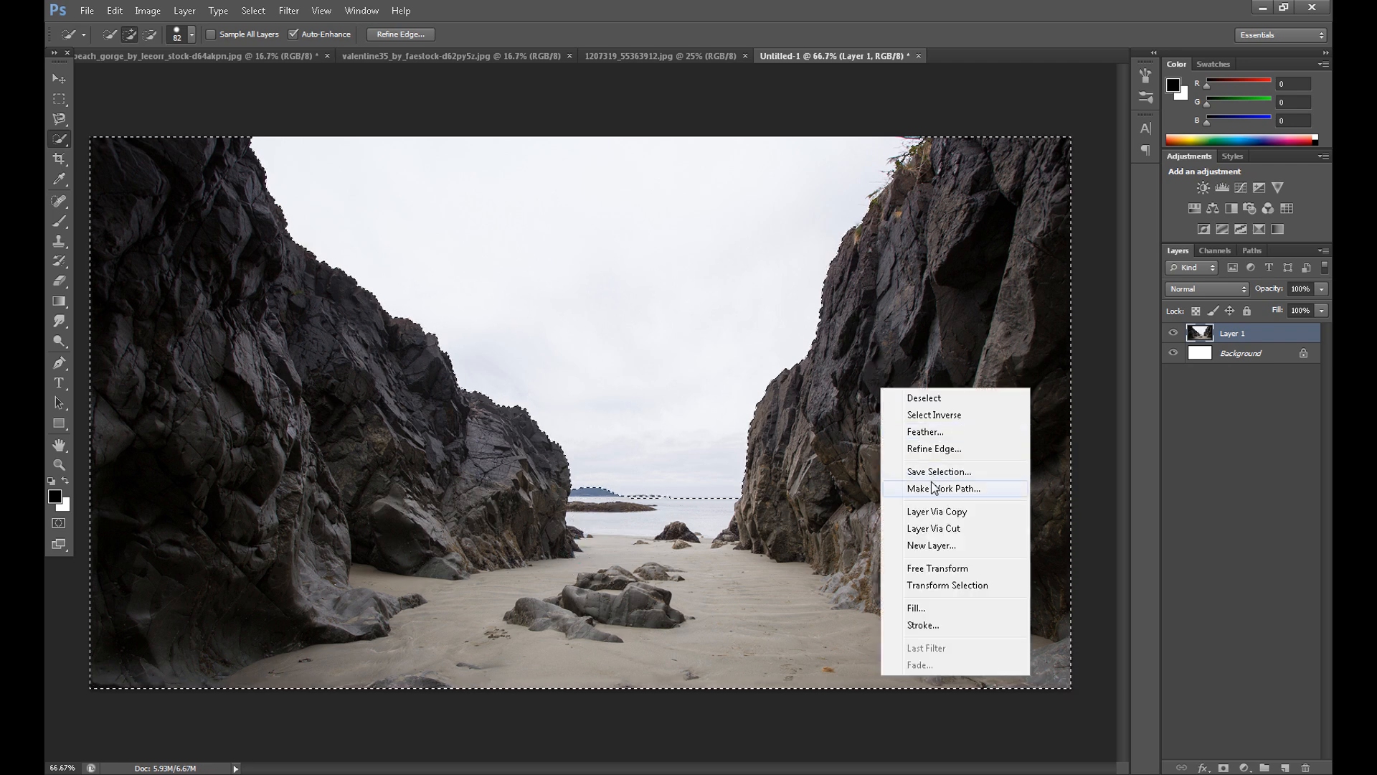
pyautogui.click(945, 529)
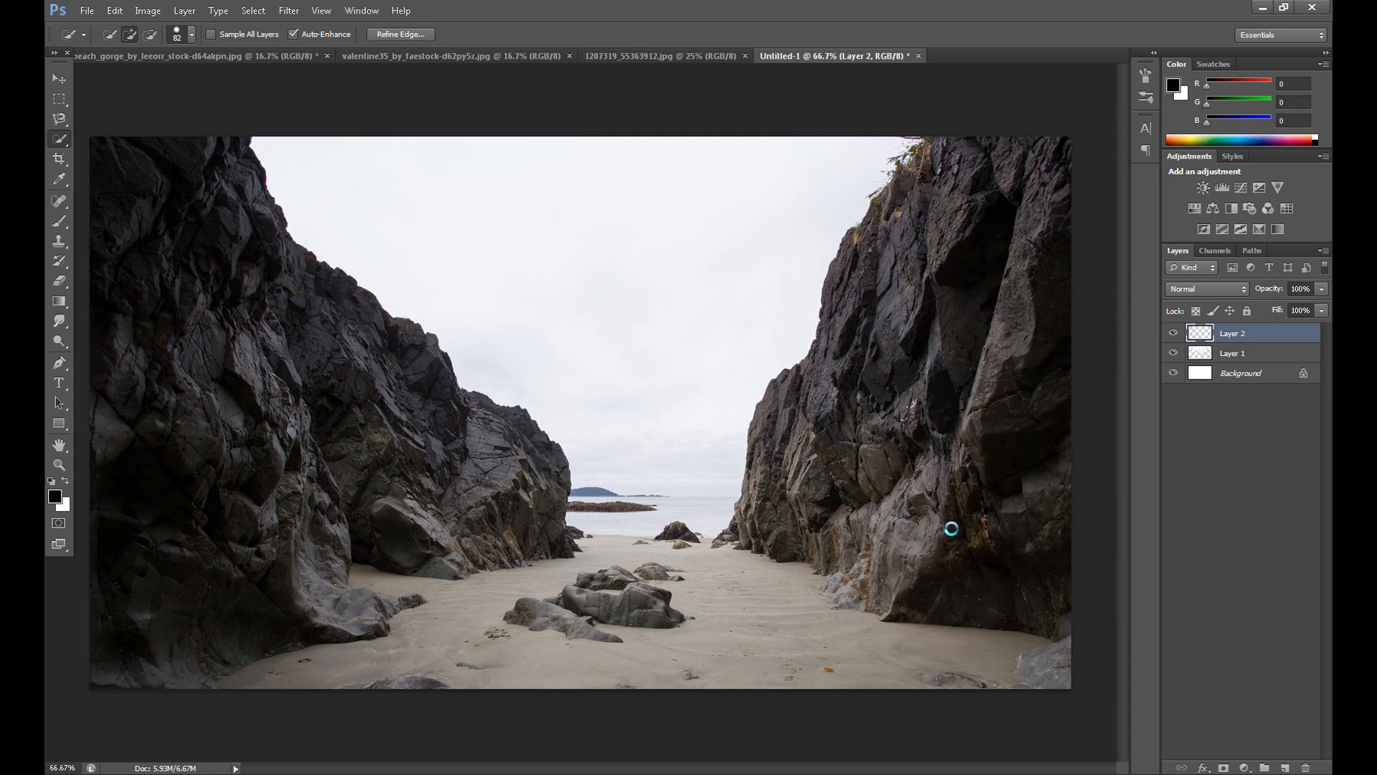
pyautogui.click(1174, 352)
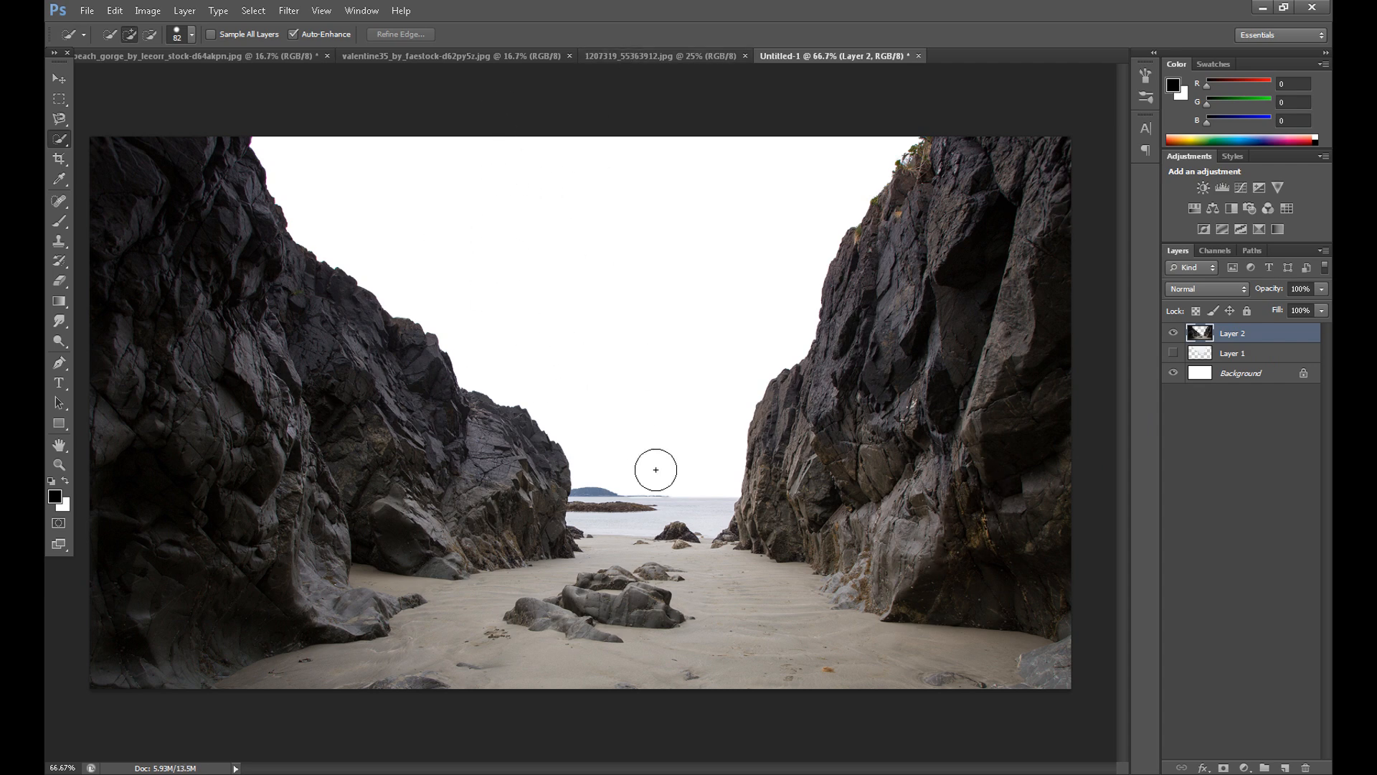
# Reduce the image size of the cloudy harbour photo and bring it into the Untitled-1 document as a new layer.
pyautogui.click(659, 56)
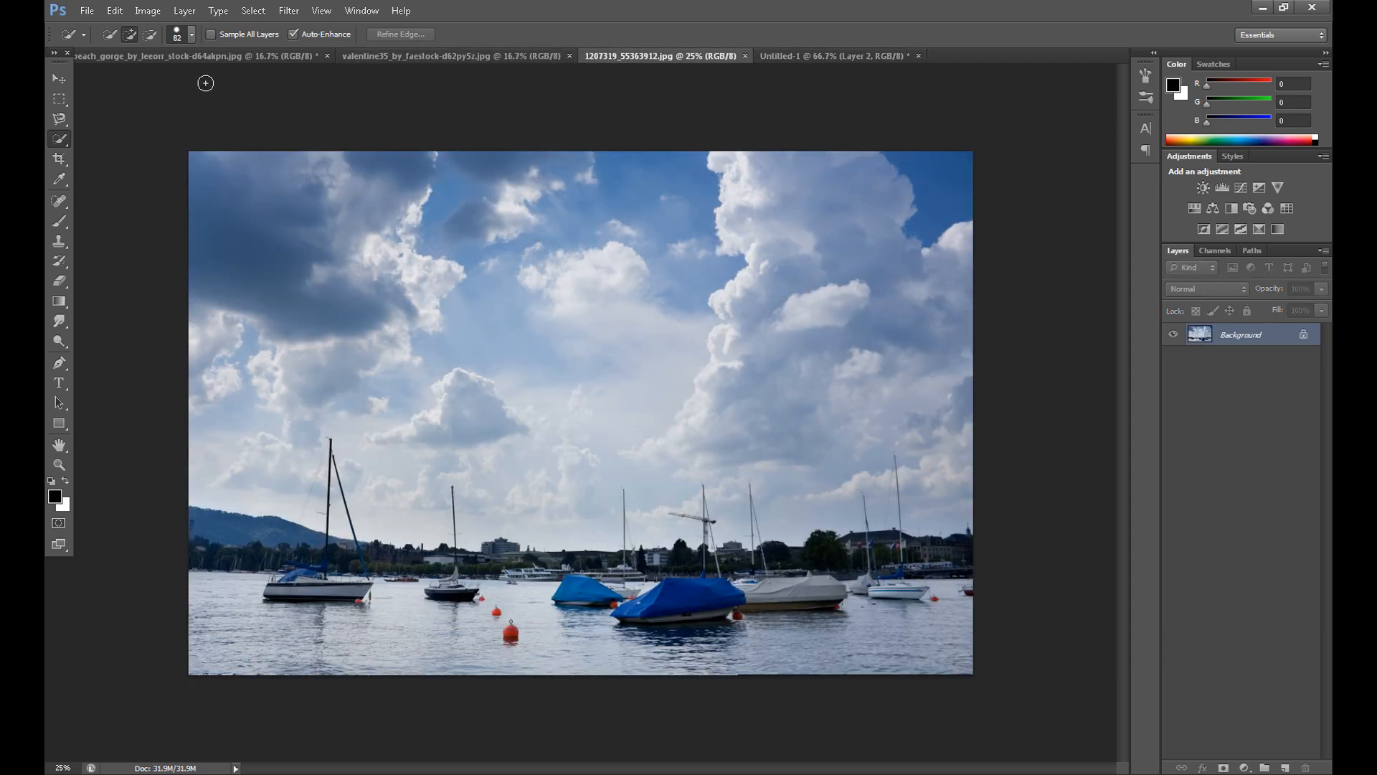
pyautogui.click(147, 10)
pyautogui.click(167, 120)
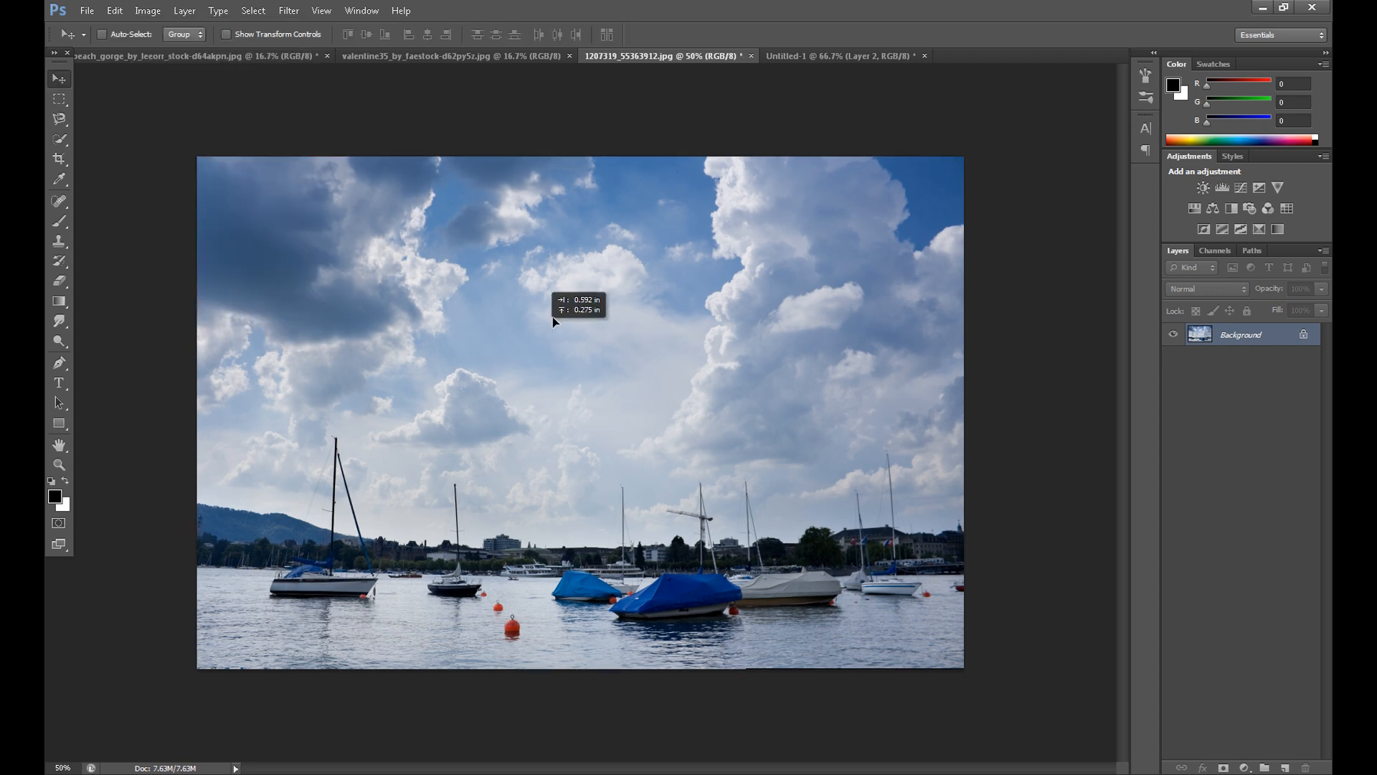
pyautogui.moveTo(775, 60); pyautogui.dragTo(713, 210)
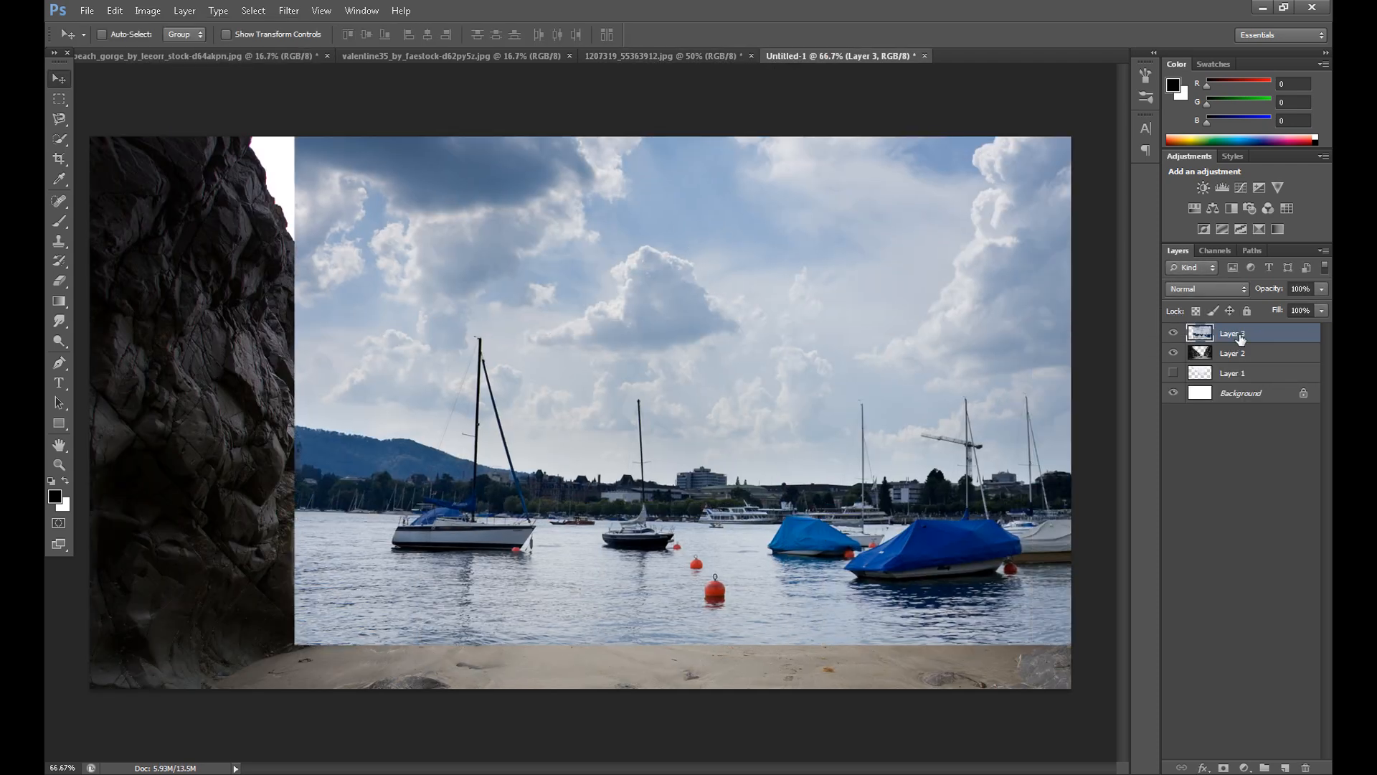
# Place the harbour photo layer beneath the cliffs layer and position it so its clouds fill the sky gap.
pyautogui.moveTo(1239, 336); pyautogui.dragTo(1210, 366)
pyautogui.moveTo(676, 273); pyautogui.dragTo(520, 369)
pyautogui.moveTo(712, 279); pyautogui.dragTo(713, 290)
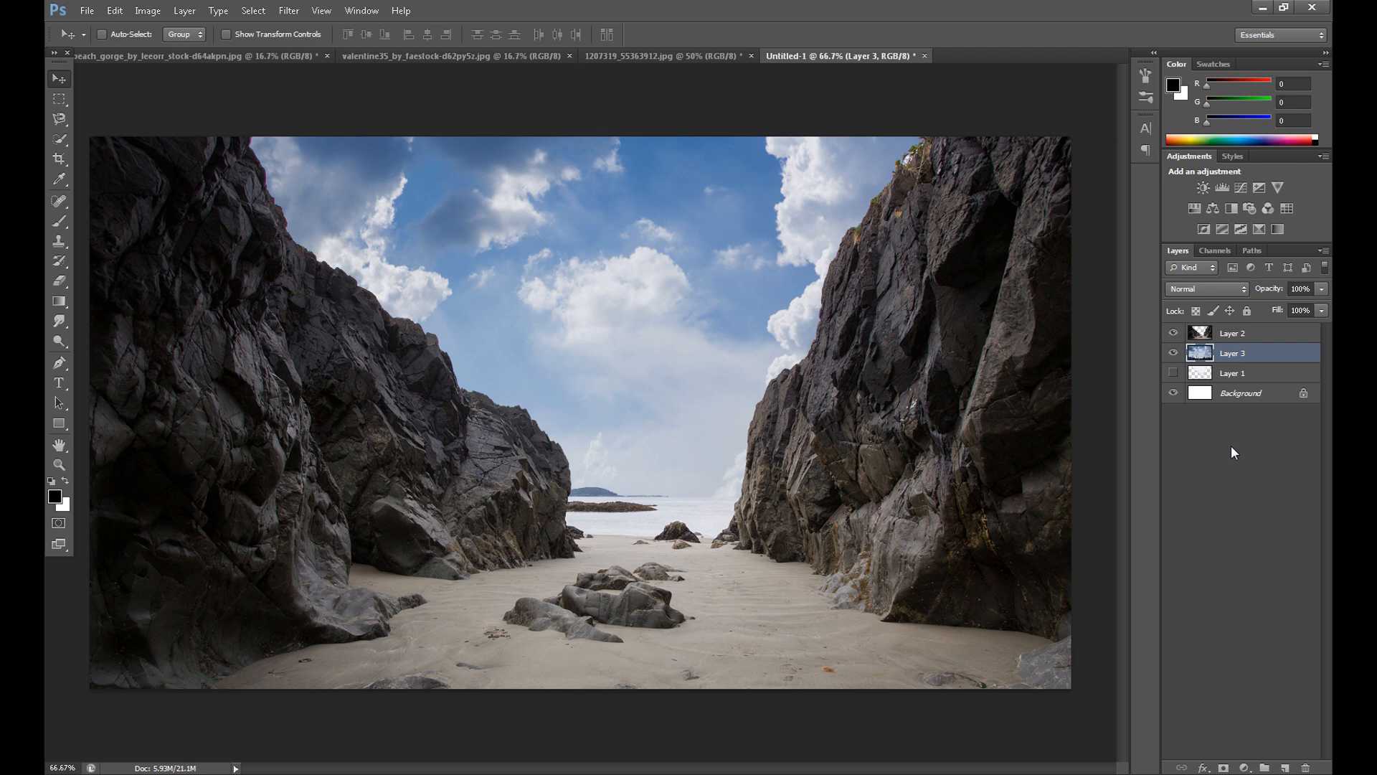
# Add a Hue/Saturation adjustment above the cliffs layer with Saturation set to -71.
pyautogui.click(1259, 334)
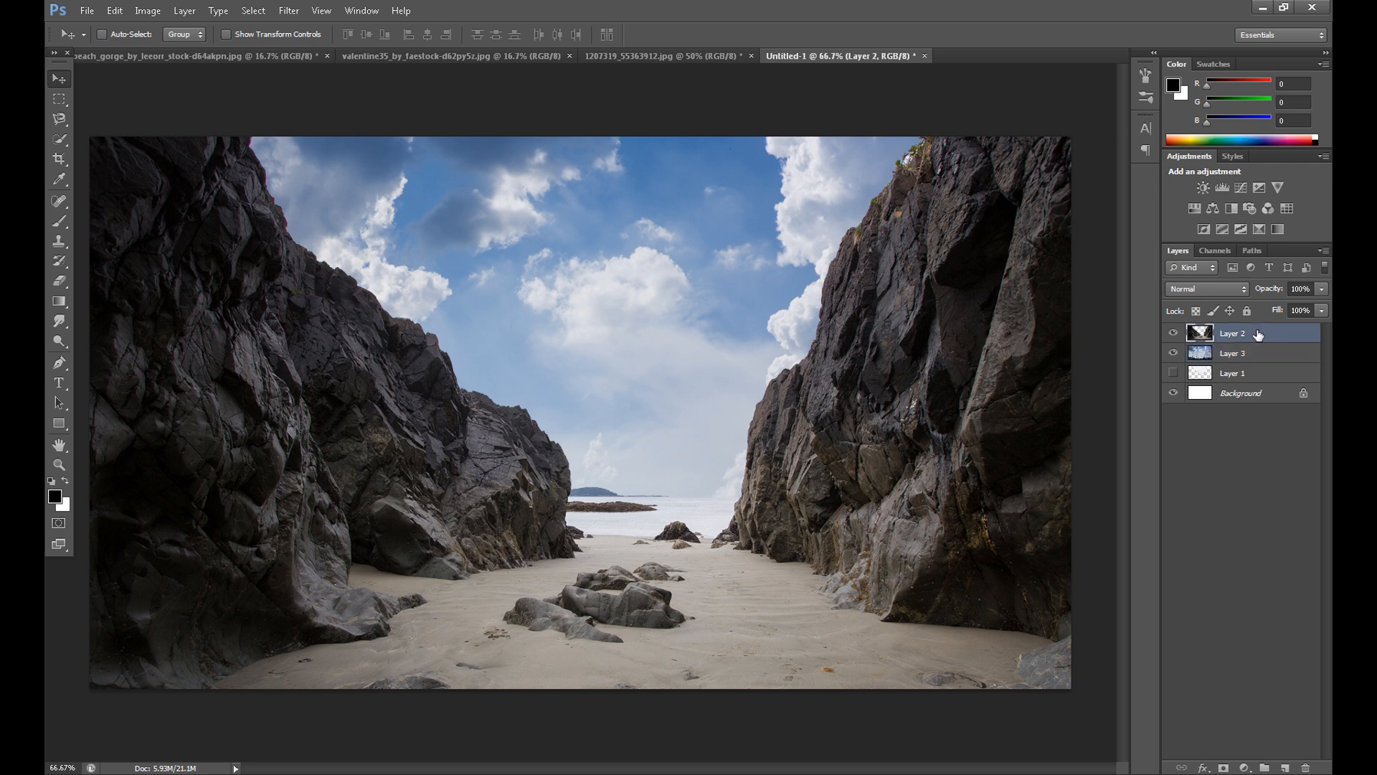
pyautogui.click(1245, 767)
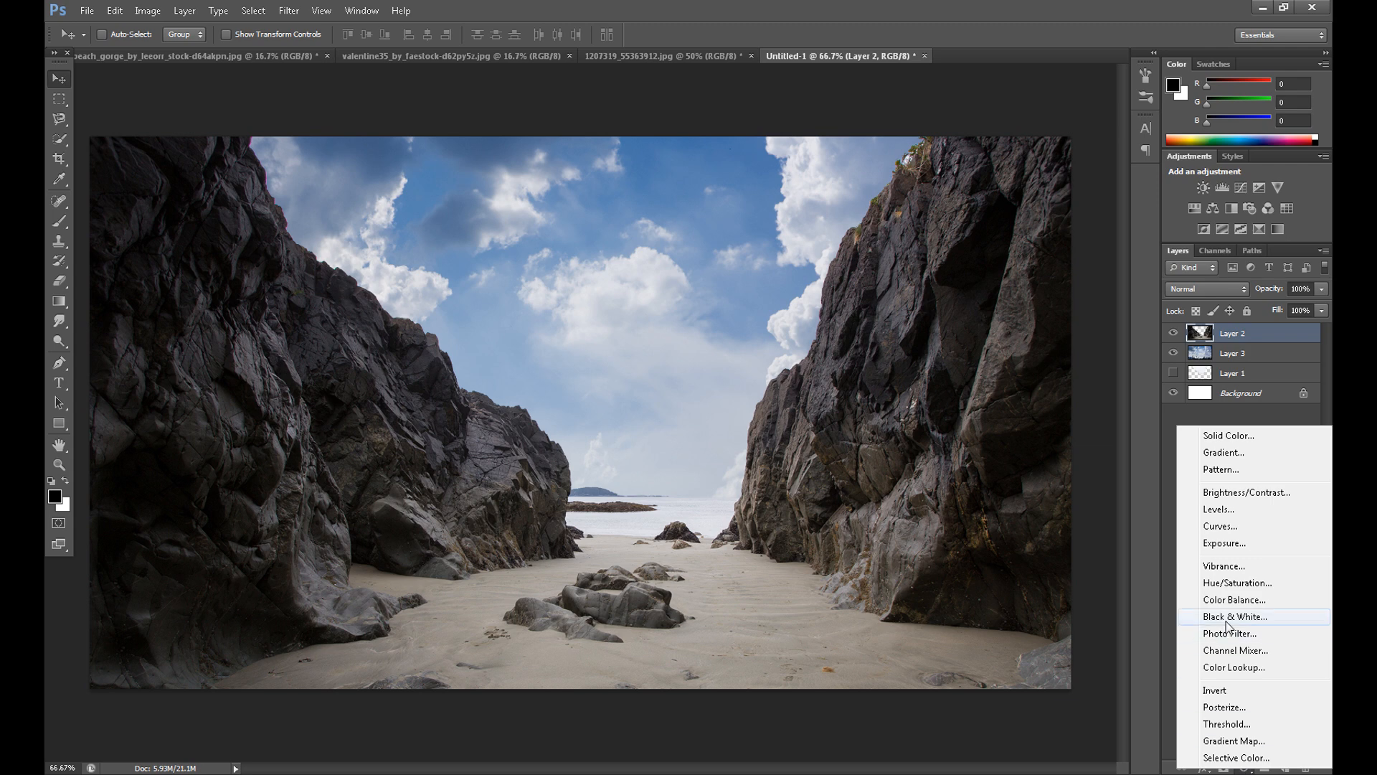
pyautogui.click(1237, 583)
pyautogui.moveTo(834, 252); pyautogui.dragTo(779, 251)
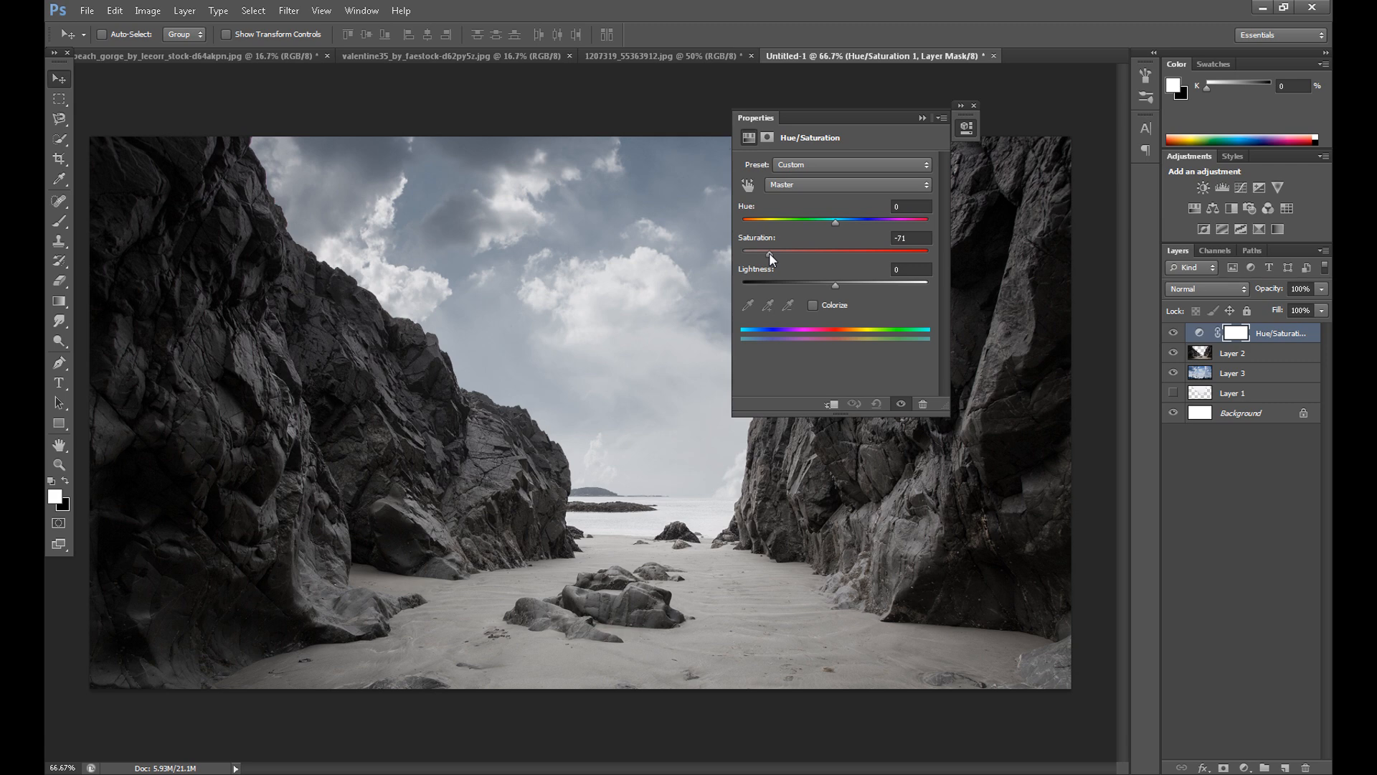
pyautogui.moveTo(769, 252); pyautogui.dragTo(771, 254)
pyautogui.click(973, 106)
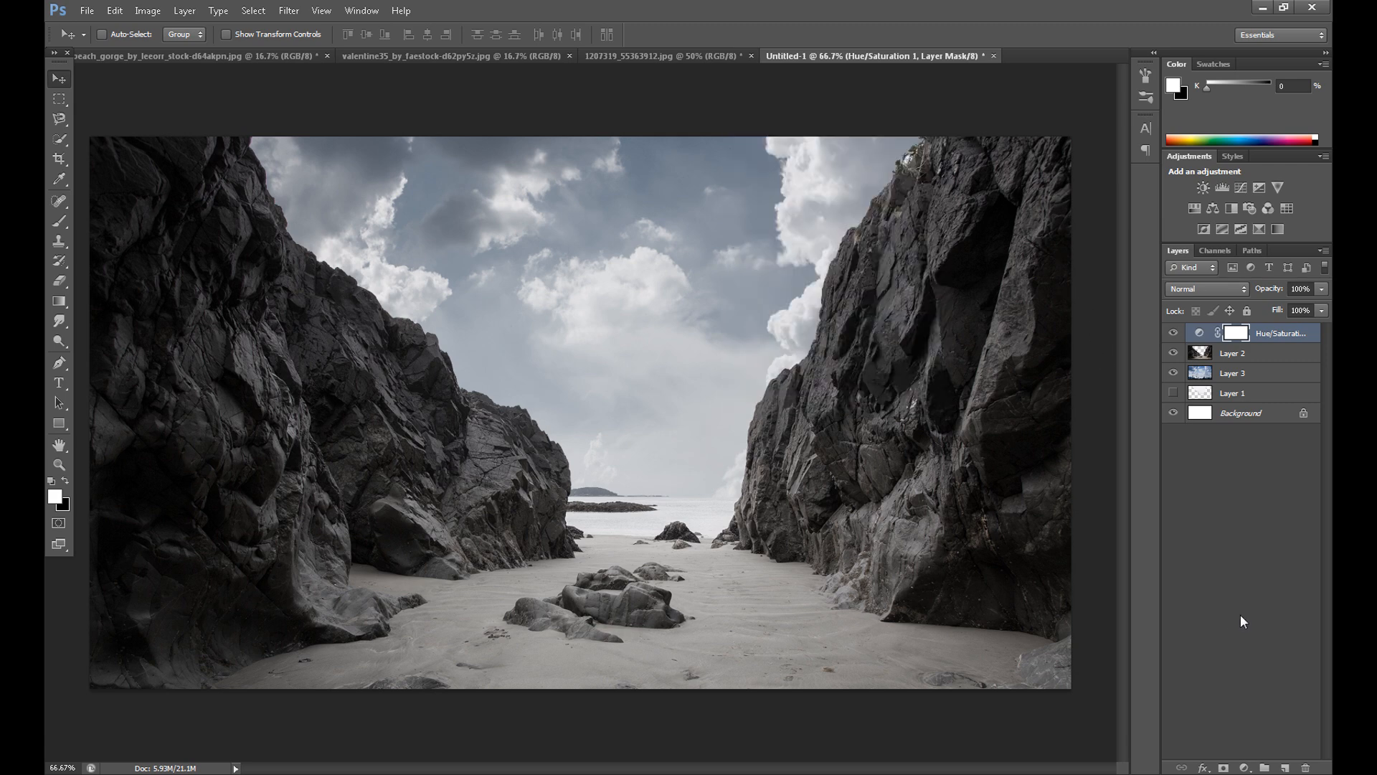
# Add a Gradient Map adjustment above the Hue/Saturation layer with the Yellow, Green, Blue preset and set its blend mode to Soft Light.
pyautogui.click(1246, 766)
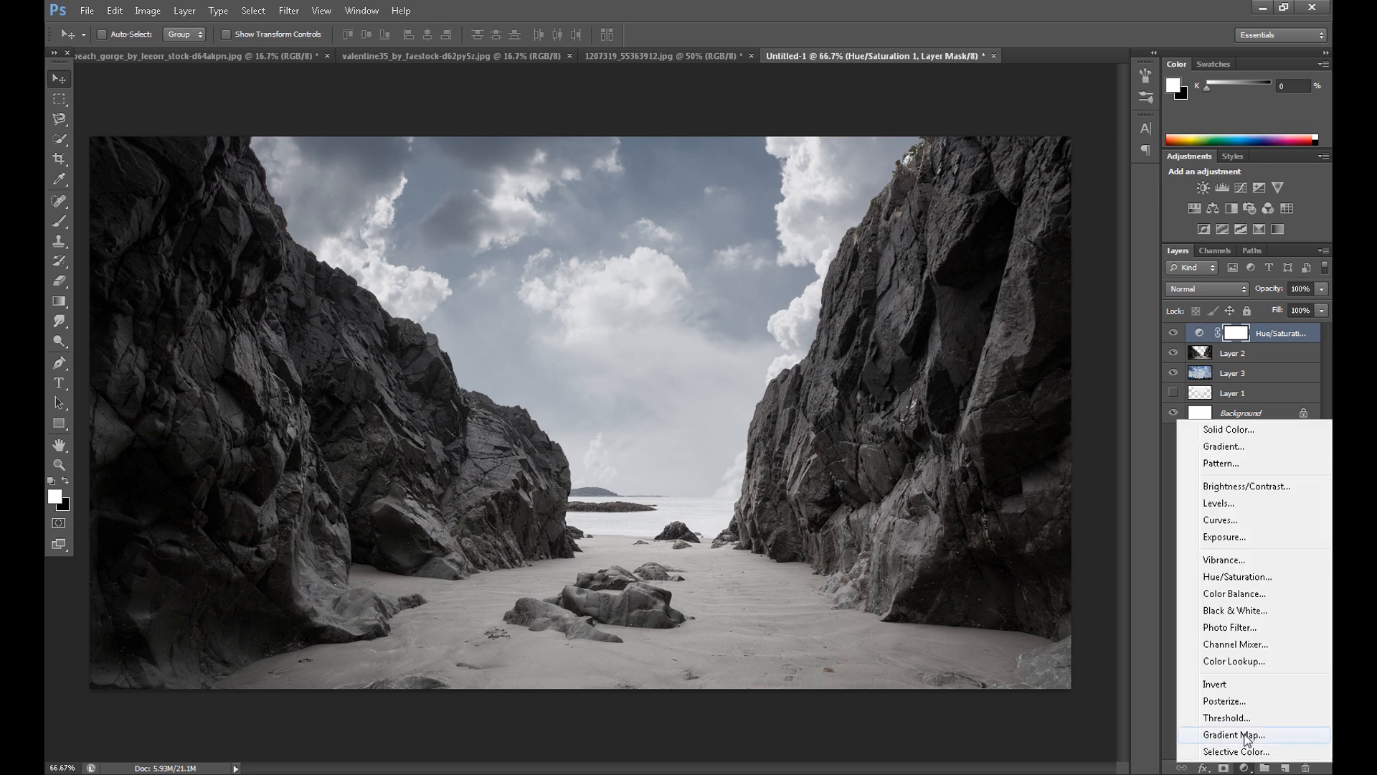
pyautogui.click(1249, 736)
pyautogui.click(762, 166)
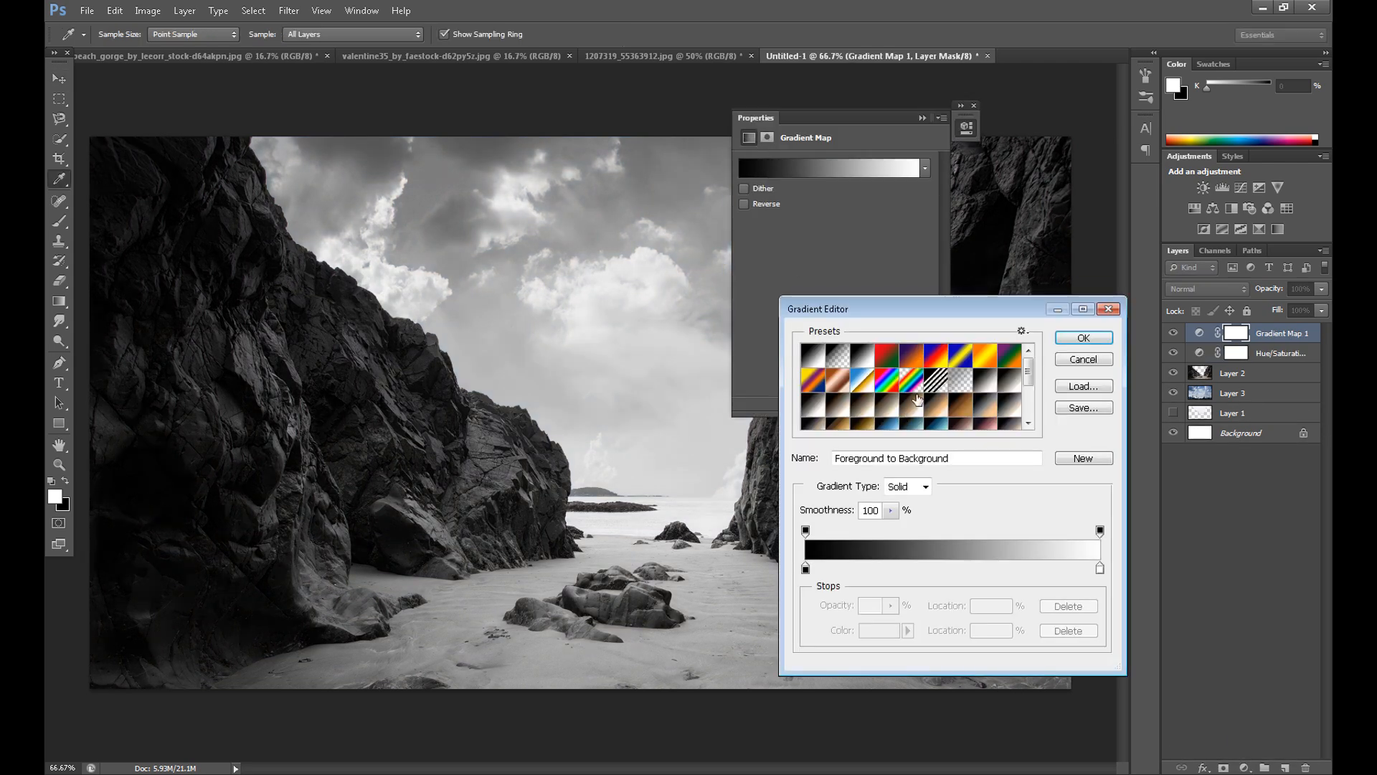
pyautogui.moveTo(1028, 373); pyautogui.dragTo(1029, 400)
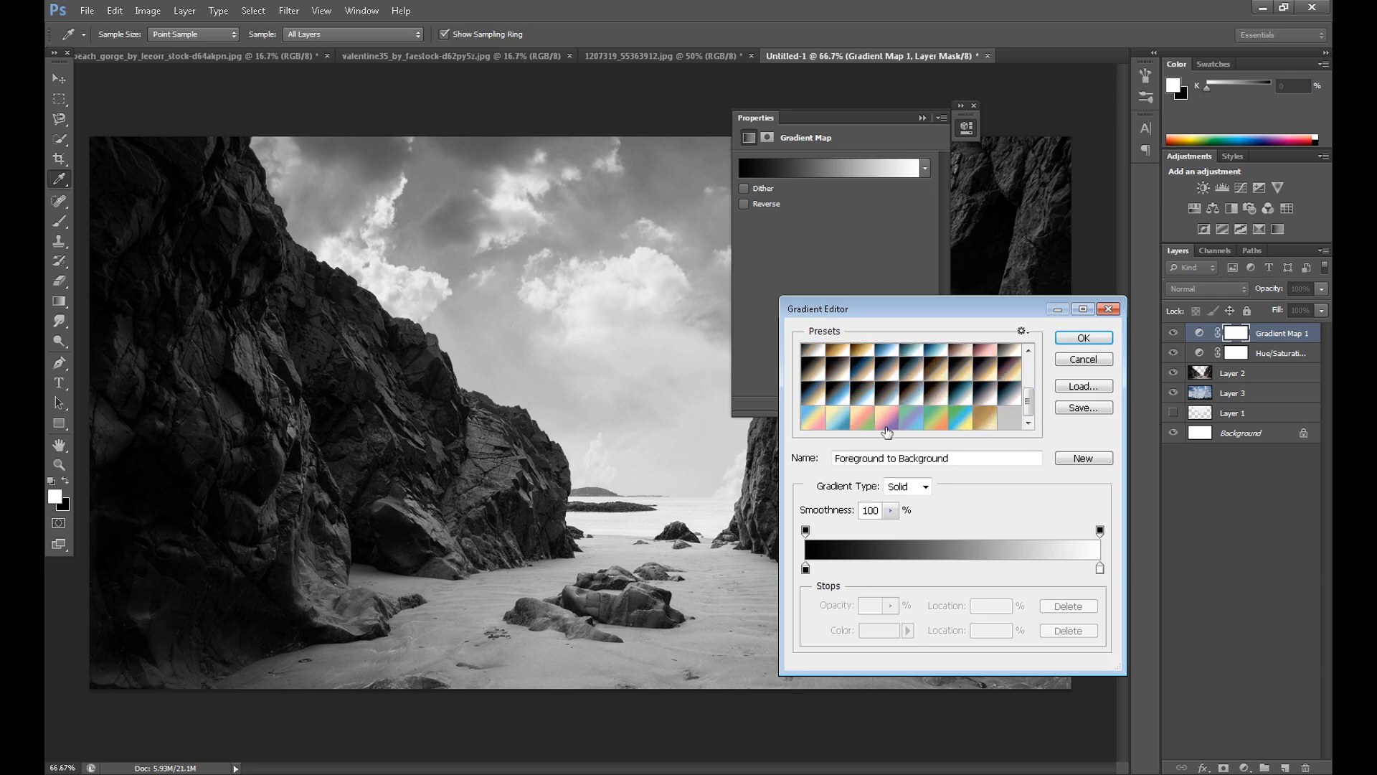
pyautogui.click(862, 421)
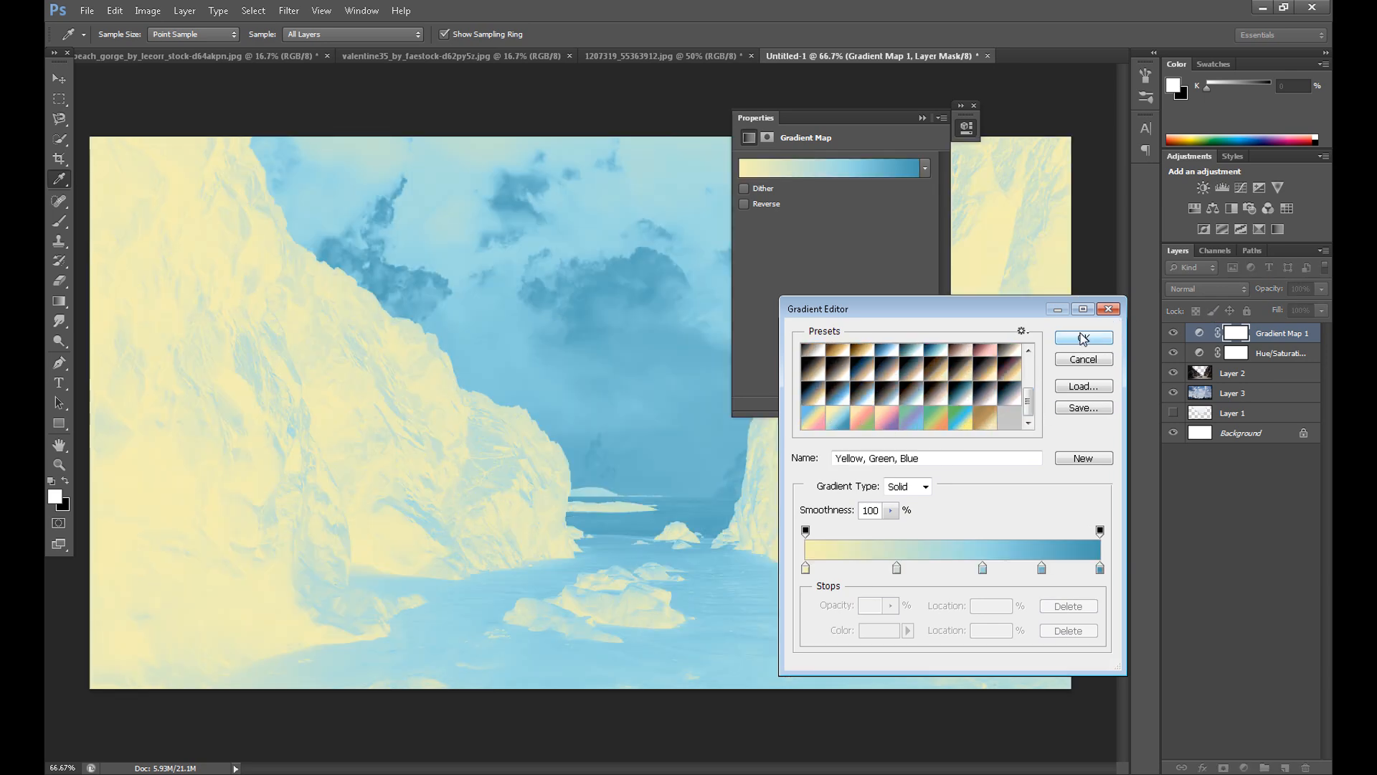
pyautogui.click(1083, 339)
pyautogui.click(1192, 292)
pyautogui.click(1192, 501)
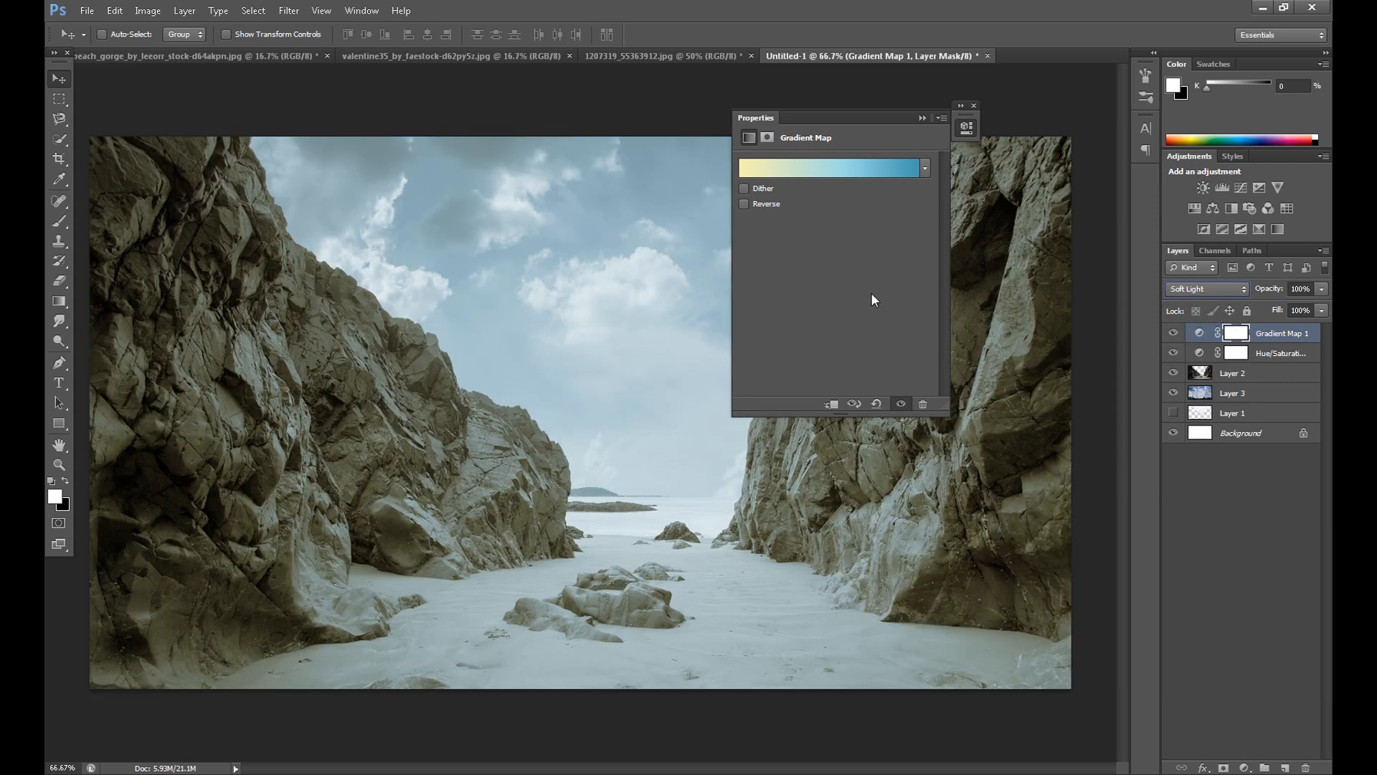
# Try other gradient presets on the Gradient Map adjustment and apply Blue, Yellow, Pink.
pyautogui.click(794, 172)
pyautogui.moveTo(1023, 370); pyautogui.dragTo(1023, 439)
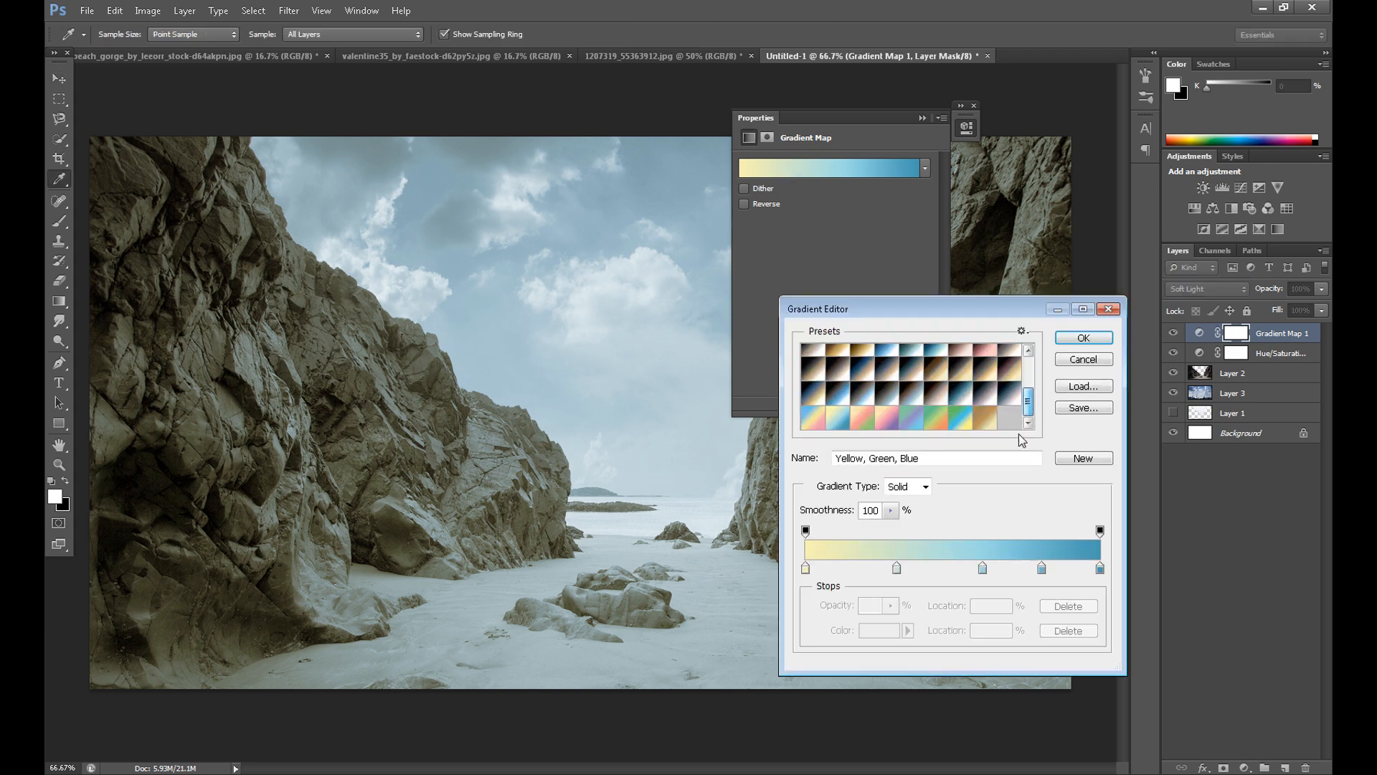
pyautogui.click(868, 423)
pyautogui.click(869, 429)
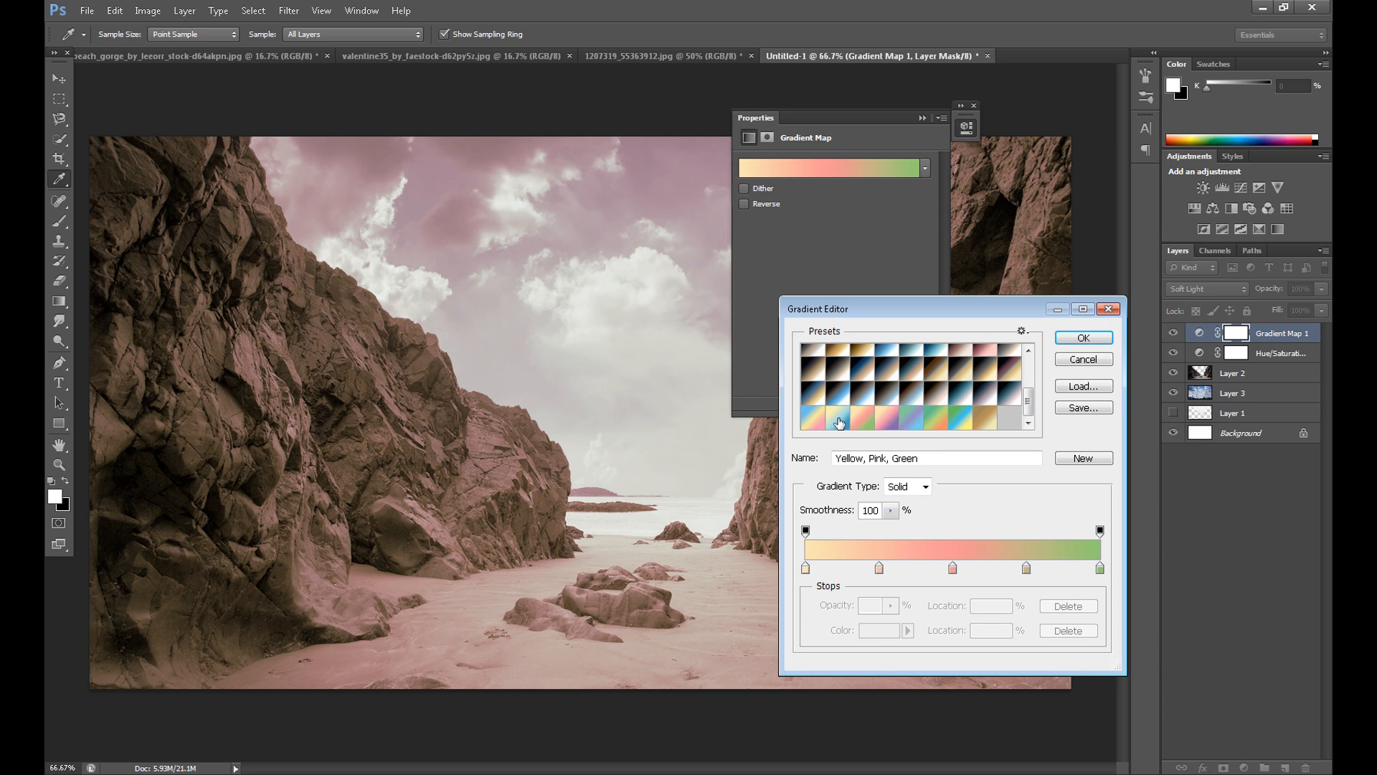
pyautogui.click(840, 422)
pyautogui.click(817, 422)
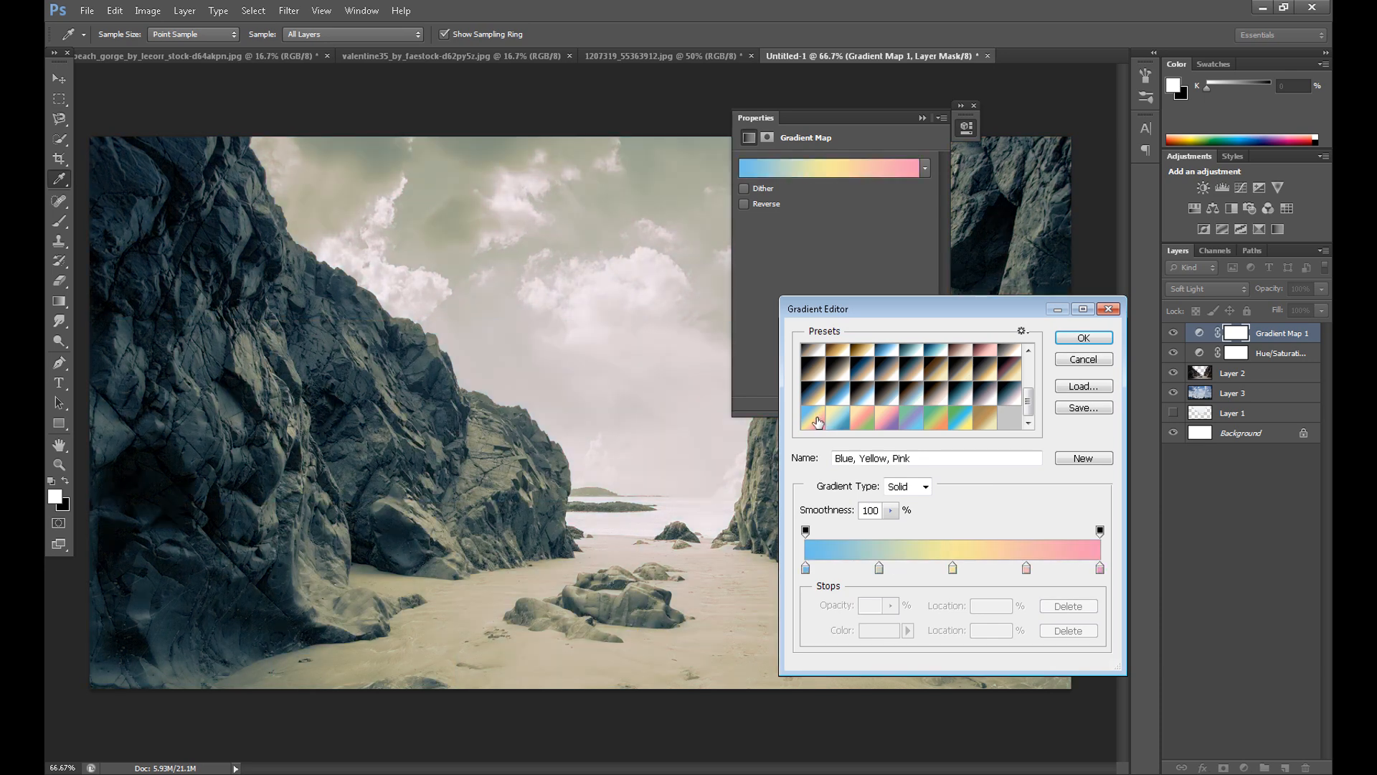
pyautogui.click(937, 422)
pyautogui.click(901, 387)
pyautogui.click(821, 425)
pyautogui.click(1079, 337)
pyautogui.click(974, 105)
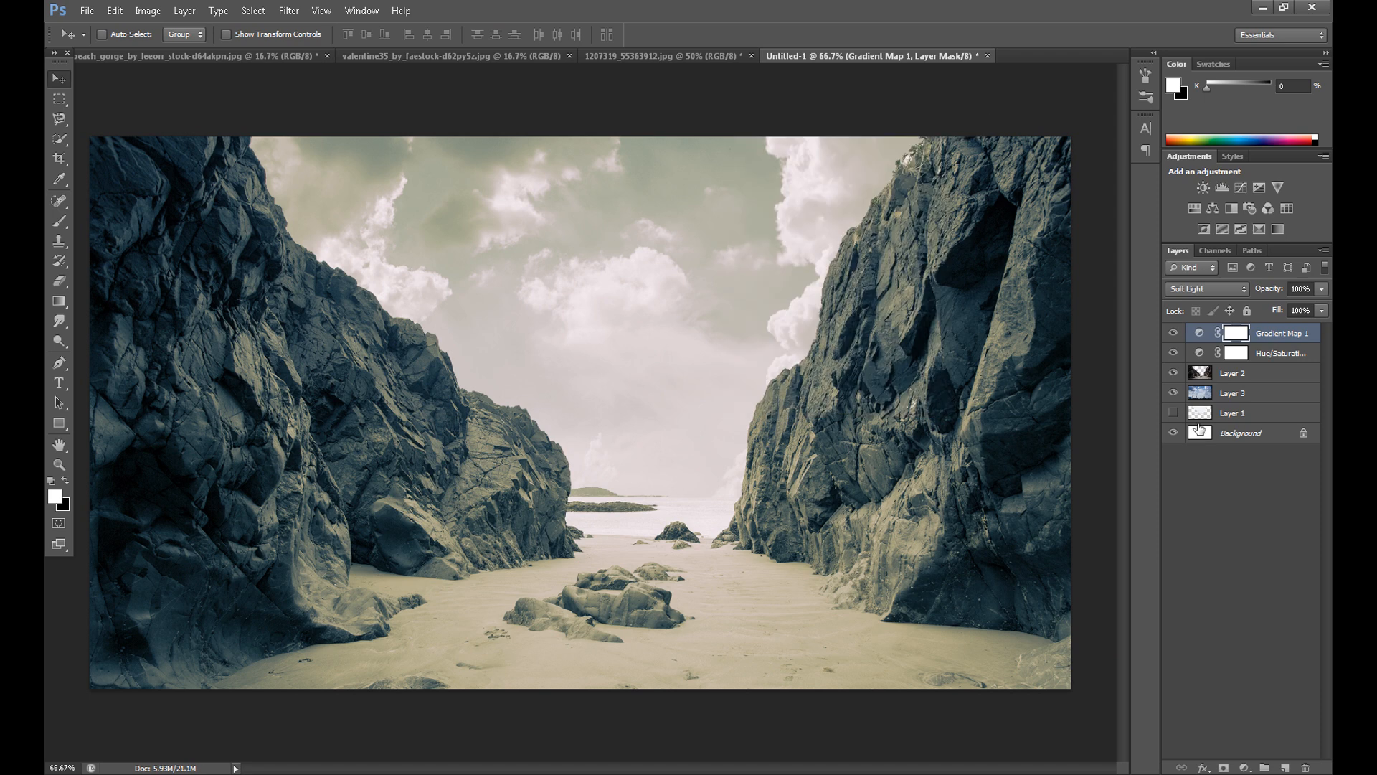
# Add a Photo Filter adjustment above the Gradient Map with the custom pale yellow colour #fffdc6.
pyautogui.click(1245, 767)
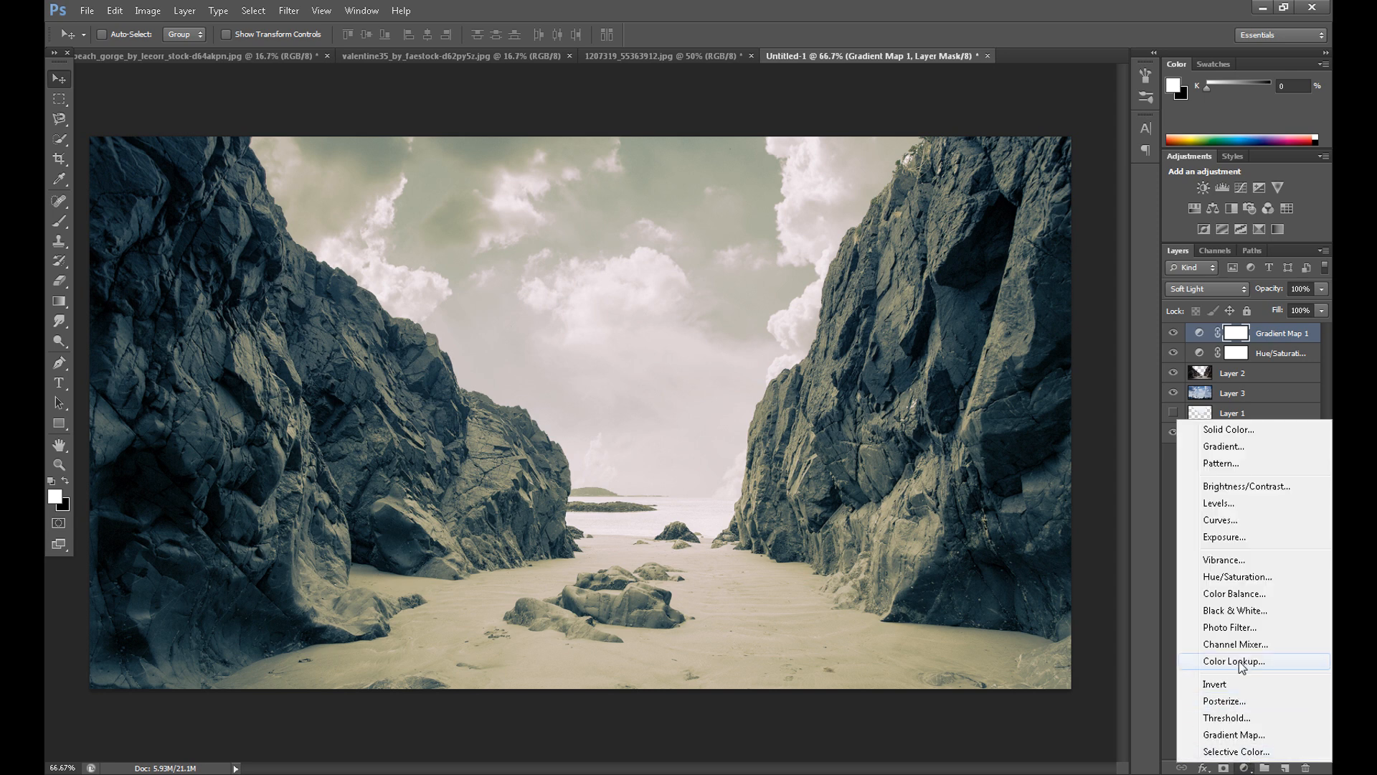
pyautogui.click(1231, 628)
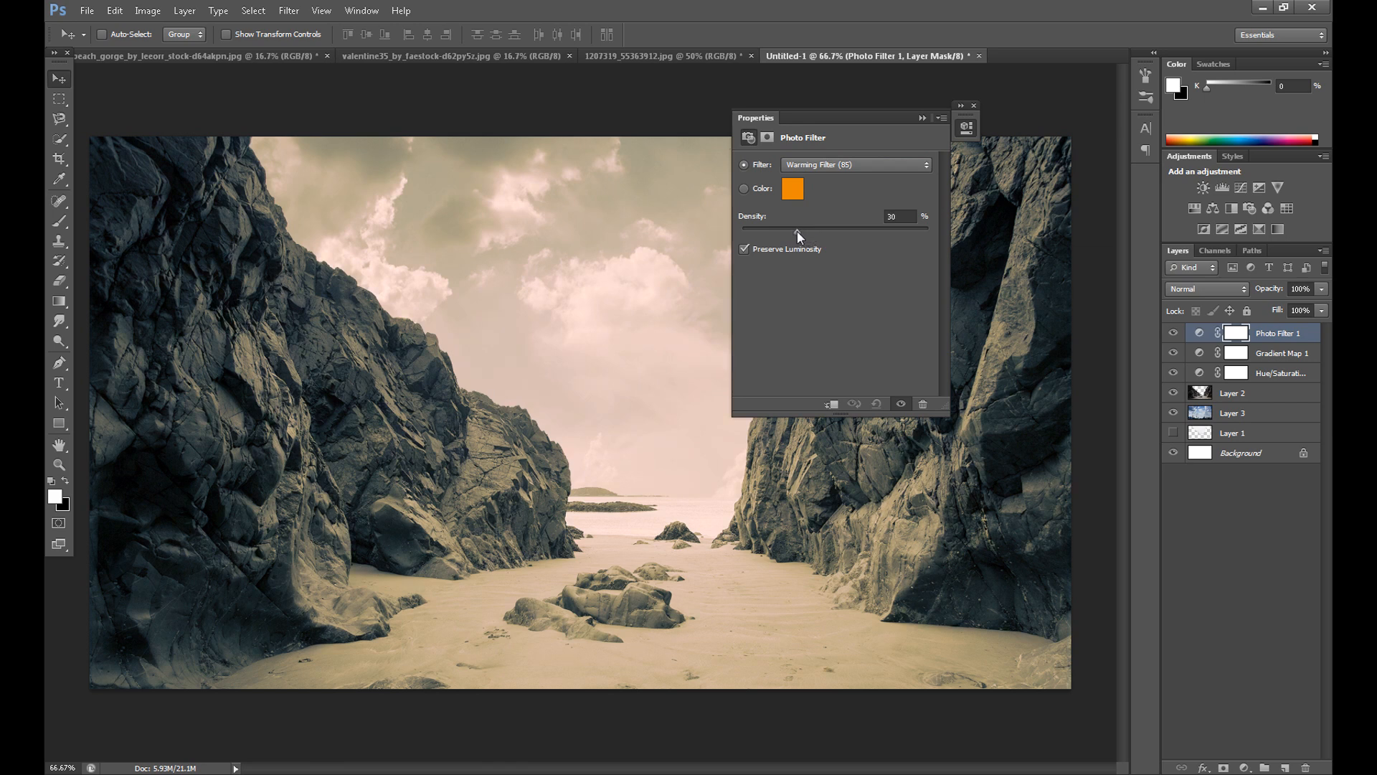
pyautogui.click(792, 190)
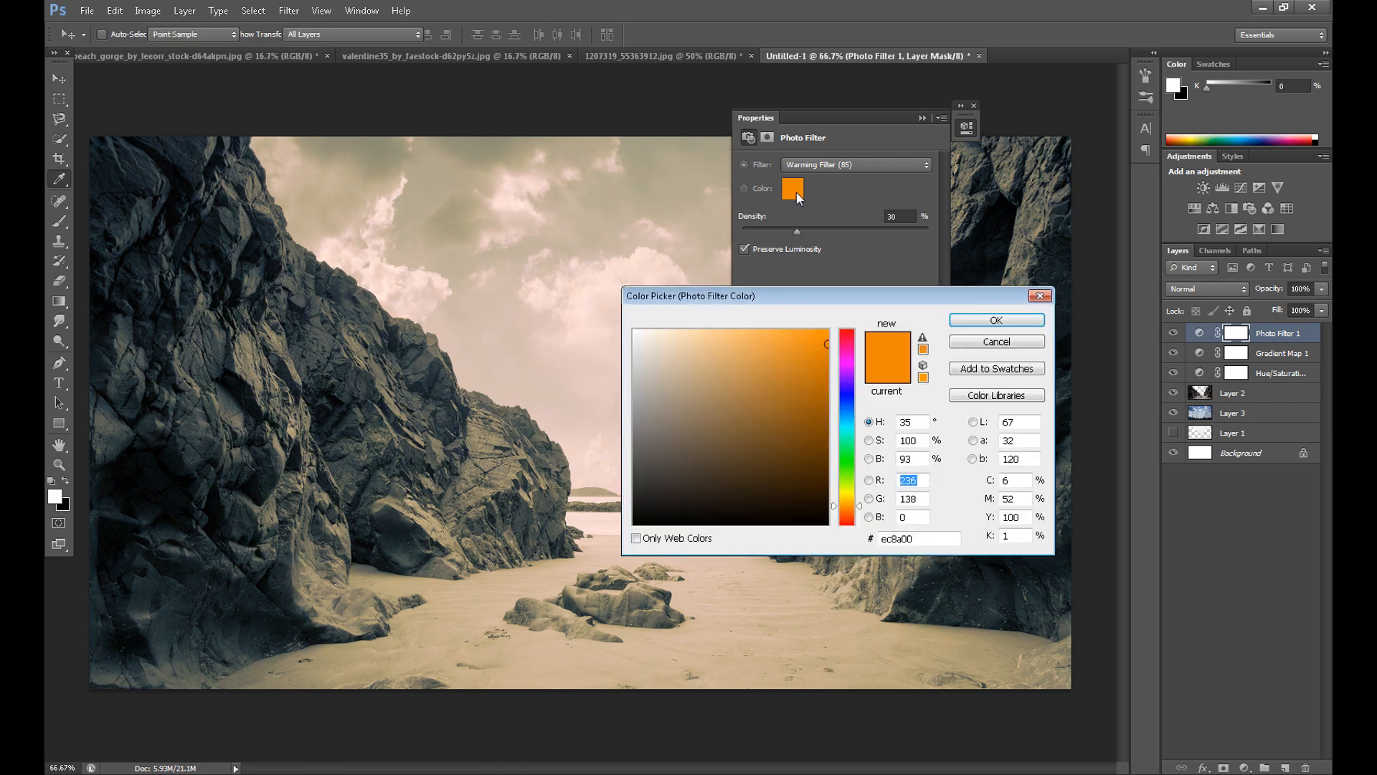
pyautogui.click(851, 497)
pyautogui.moveTo(809, 362); pyautogui.dragTo(845, 307)
pyautogui.click(848, 489)
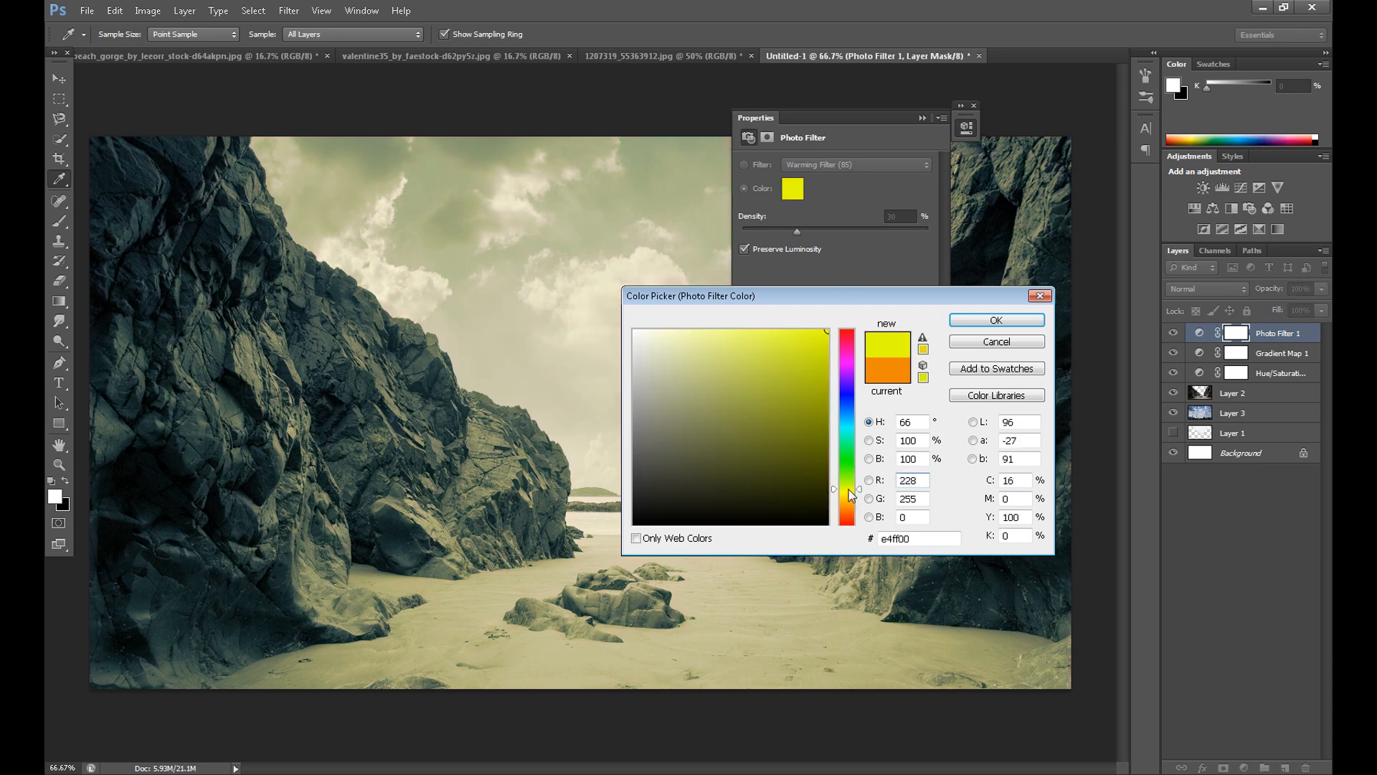
pyautogui.moveTo(848, 491); pyautogui.dragTo(848, 494)
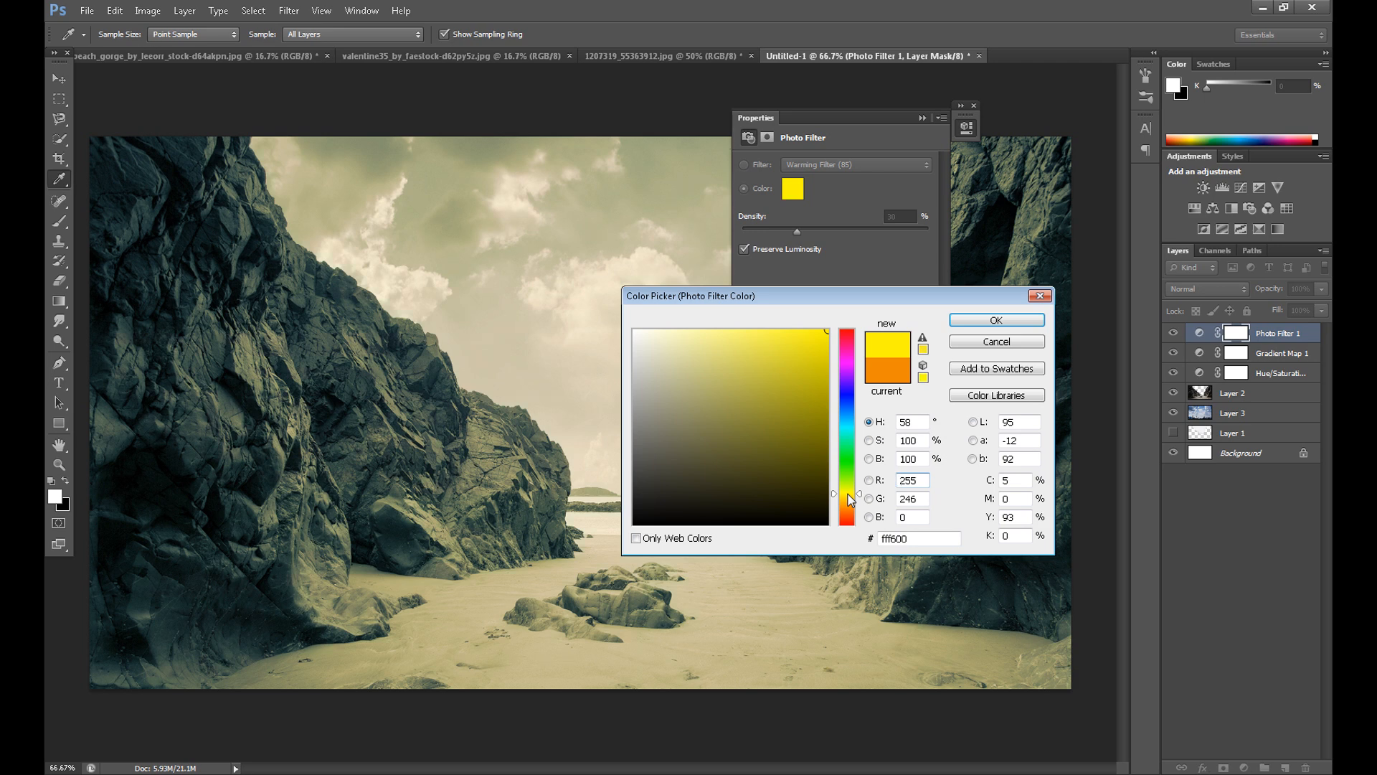
pyautogui.moveTo(676, 334); pyautogui.dragTo(676, 317)
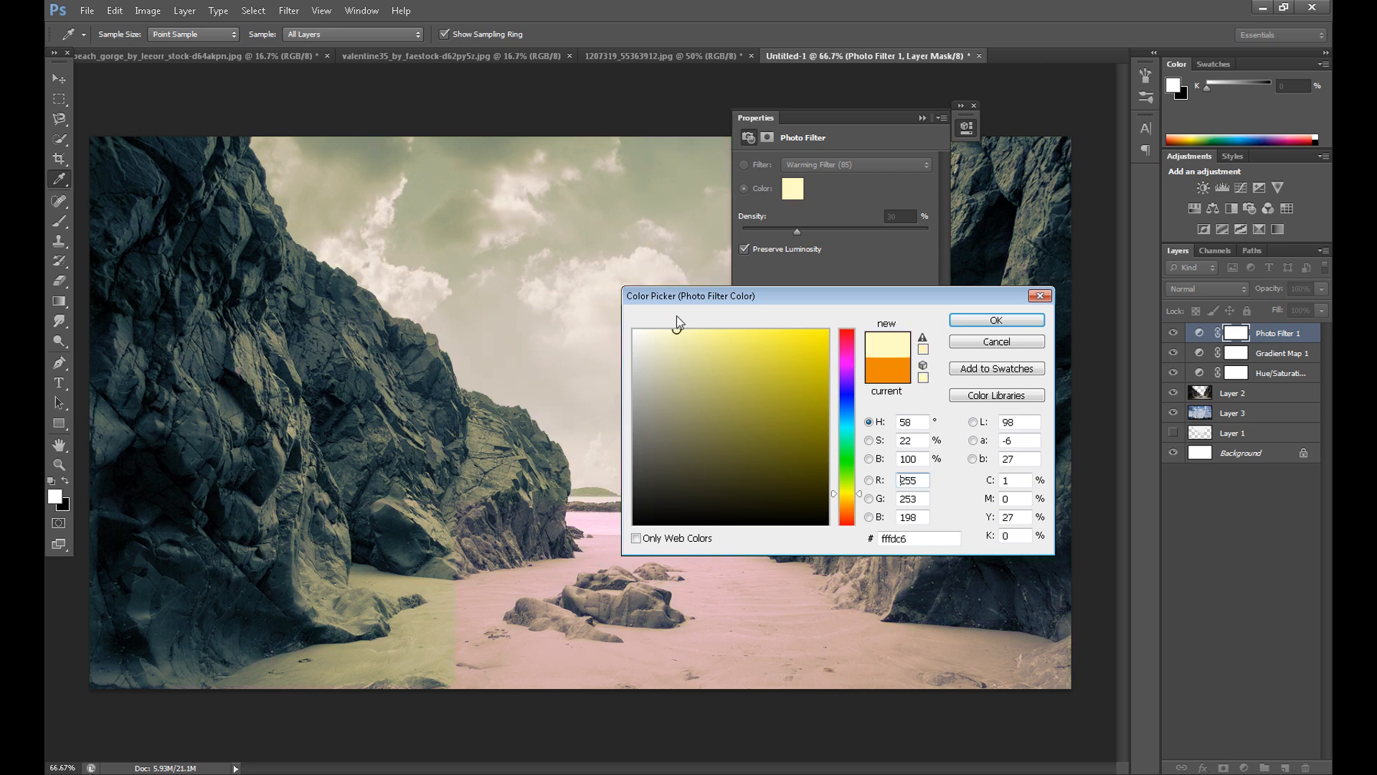
pyautogui.click(992, 320)
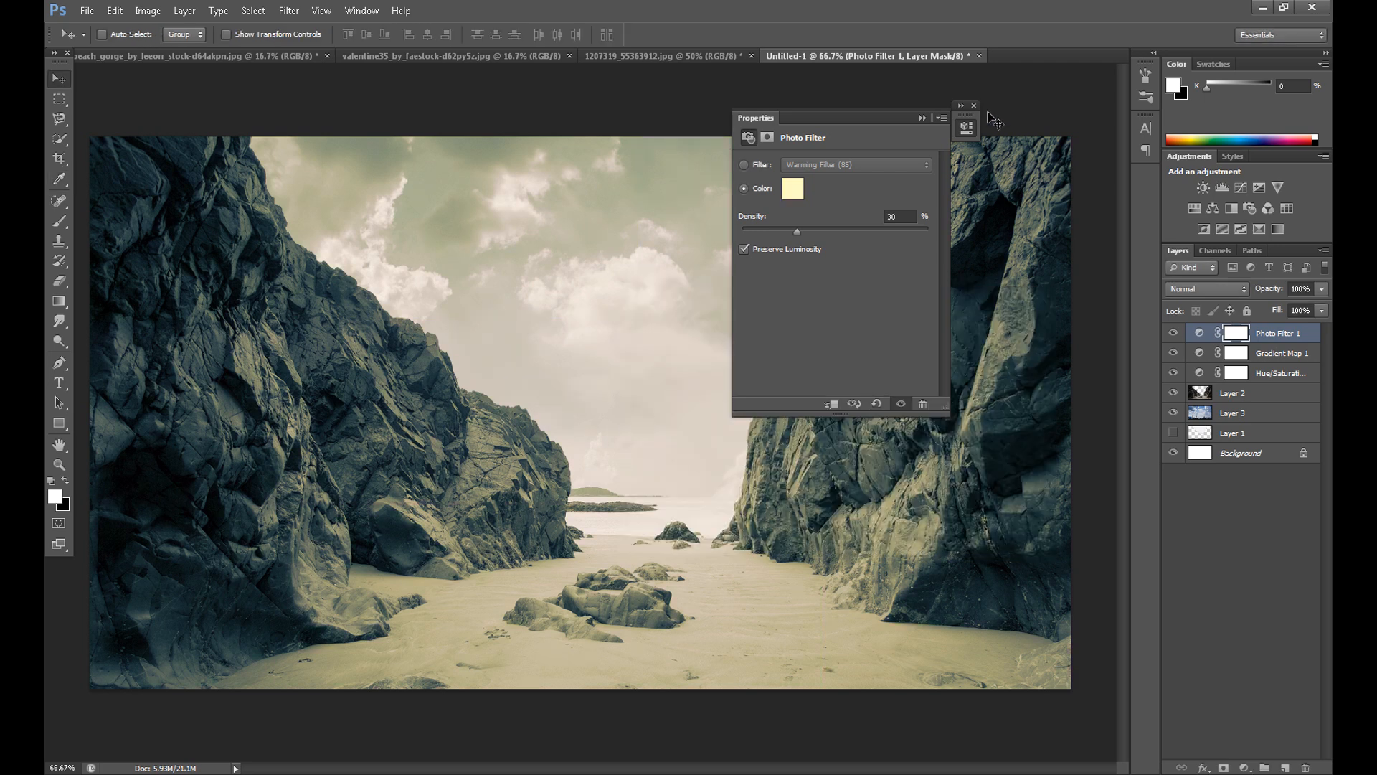
pyautogui.click(974, 107)
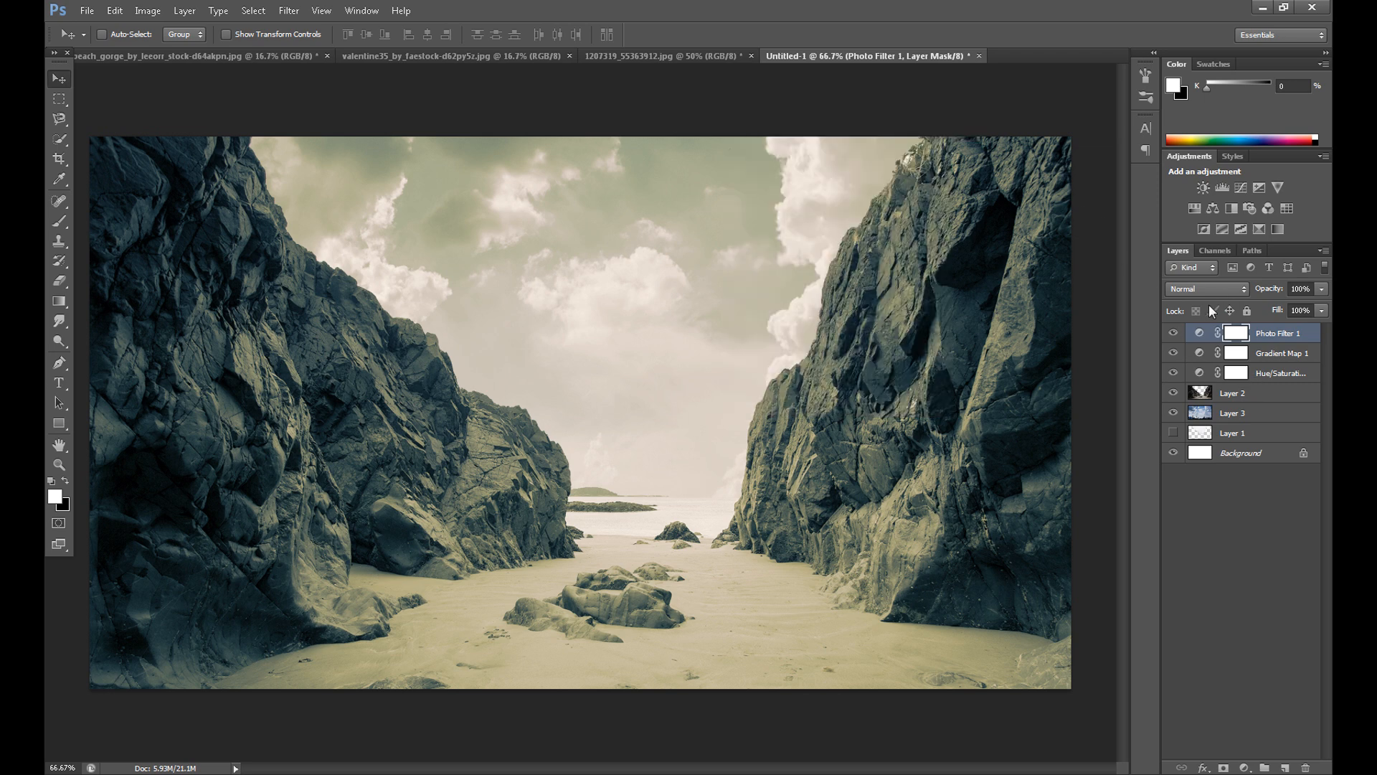
# Duplicate Layer 2 and Layer 3 together and merge the two copies into a single layer.
pyautogui.rightClick(1252, 479)
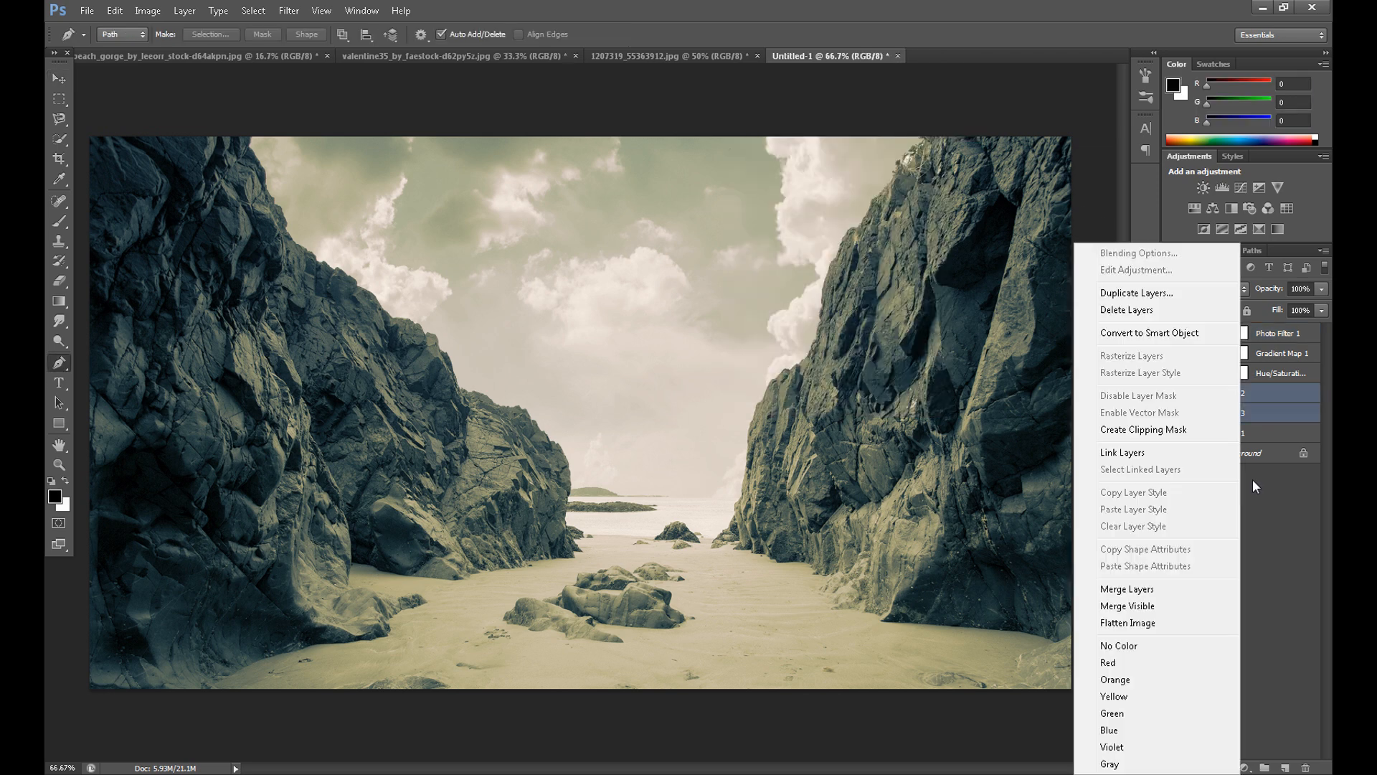
pyautogui.click(1254, 543)
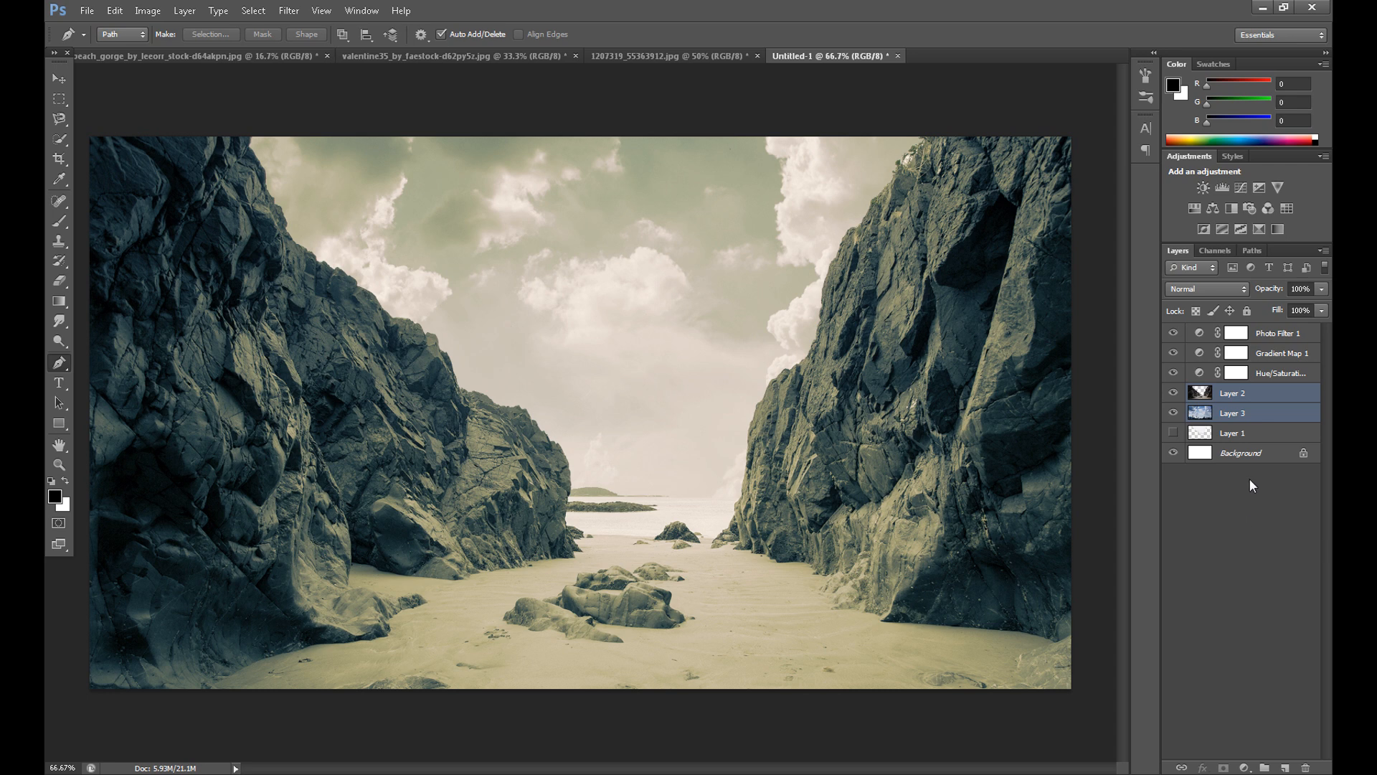
pyautogui.rightClick(1263, 395)
pyautogui.click(1263, 397)
pyautogui.rightClick(1267, 393)
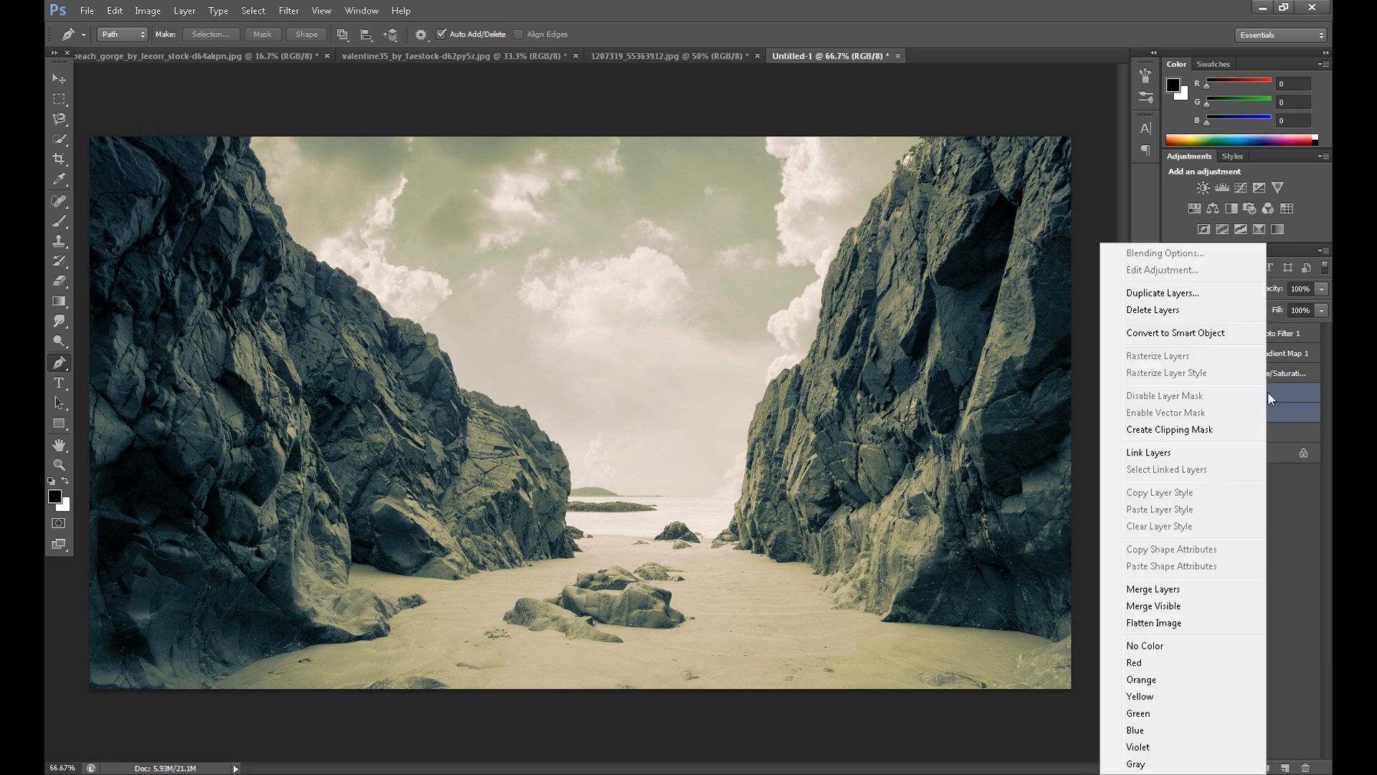
pyautogui.click(1183, 294)
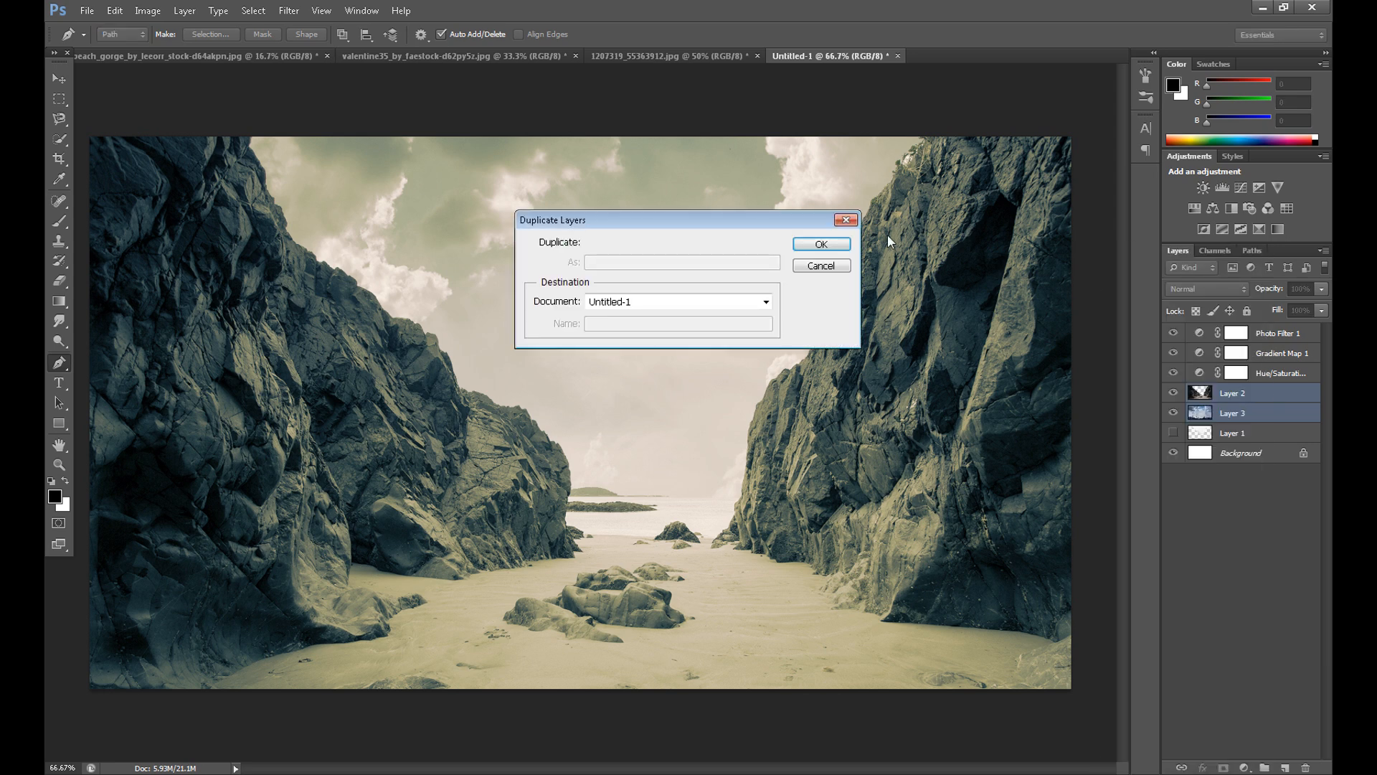
pyautogui.click(821, 245)
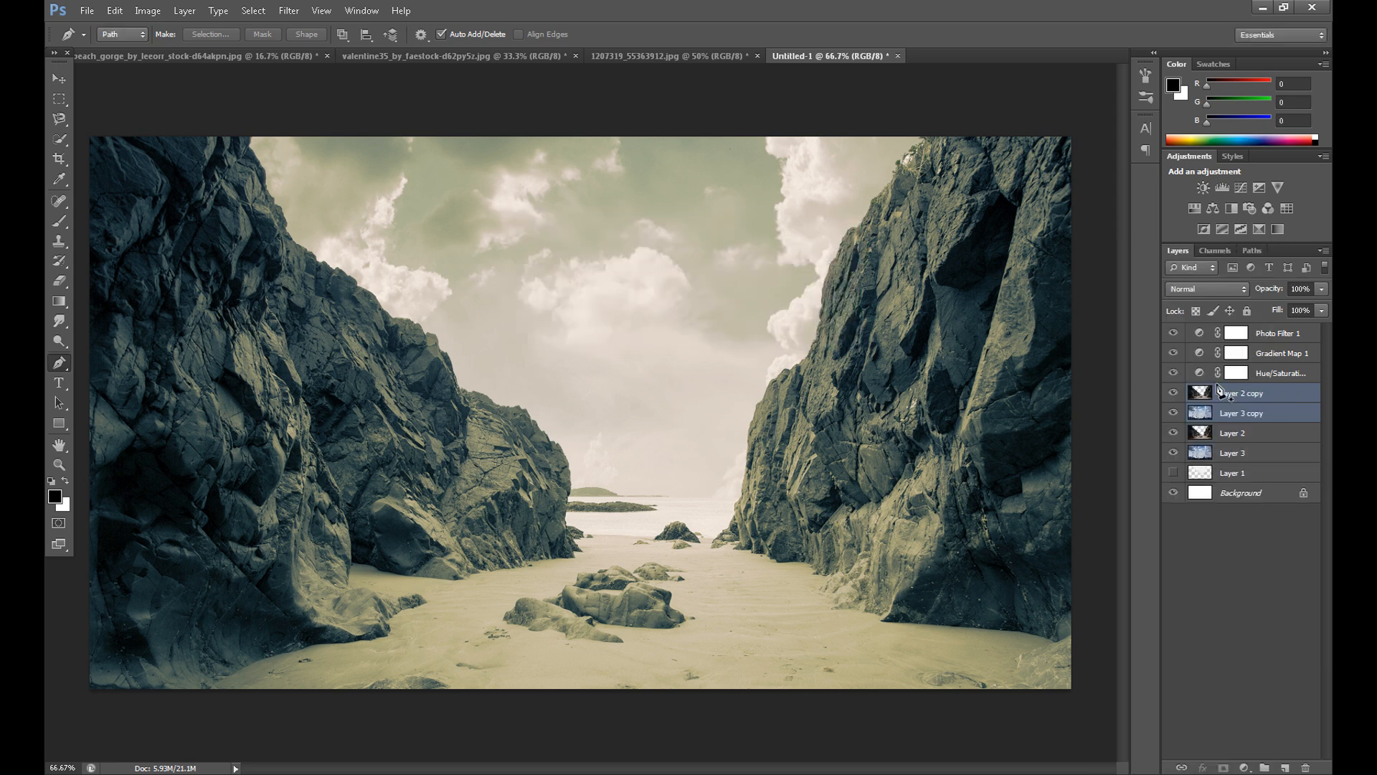
pyautogui.rightClick(1251, 400)
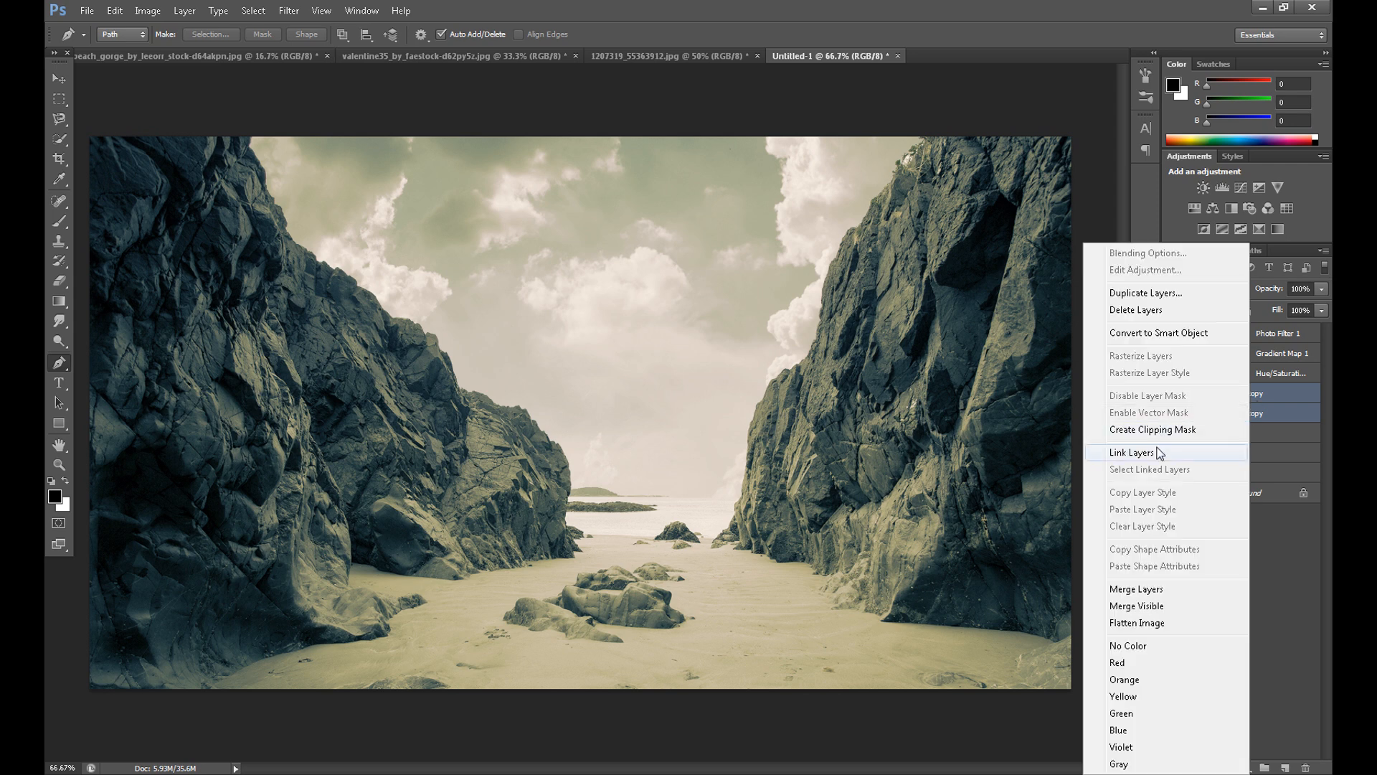
pyautogui.click(1152, 588)
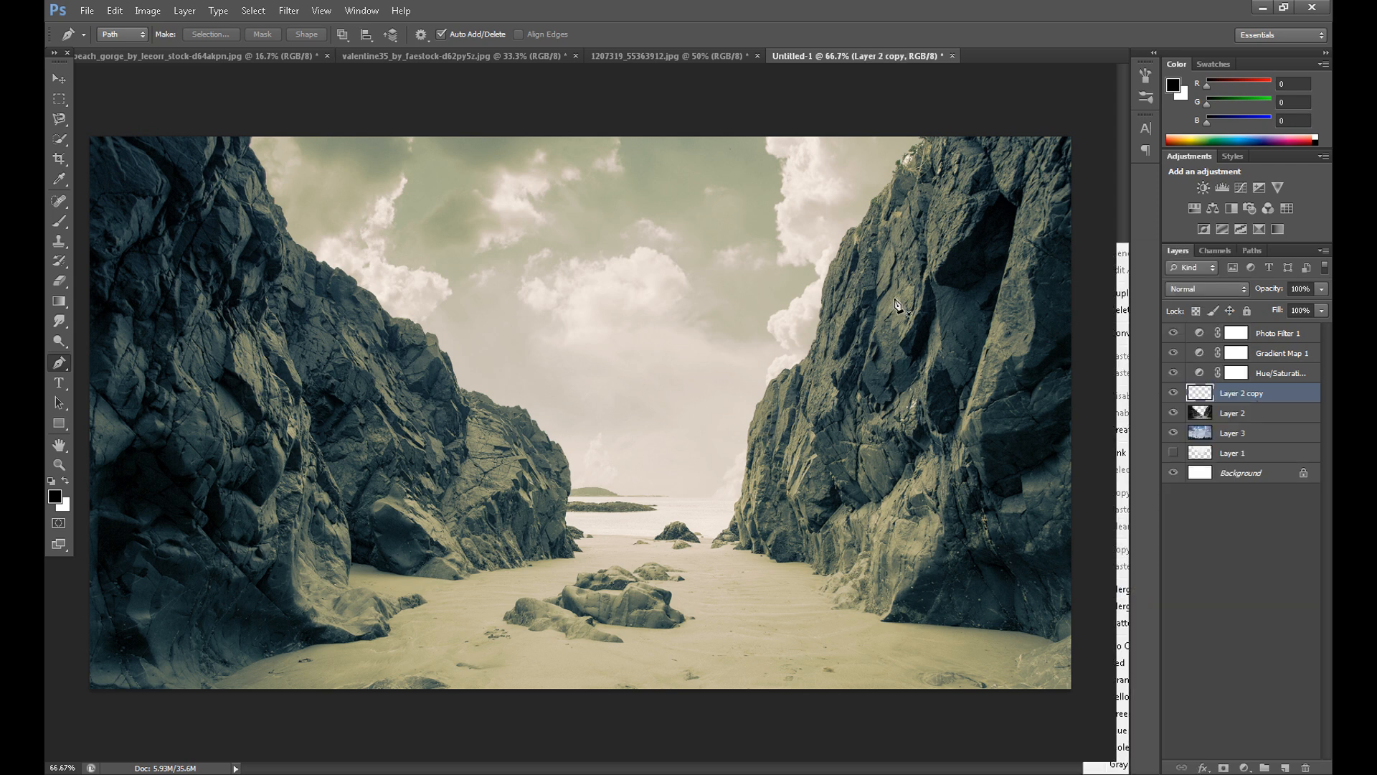
# Start the Lighting Effects filter on the merged copy layer and move its spot light down over the beach.
pyautogui.hotkey('ctrl', '-')
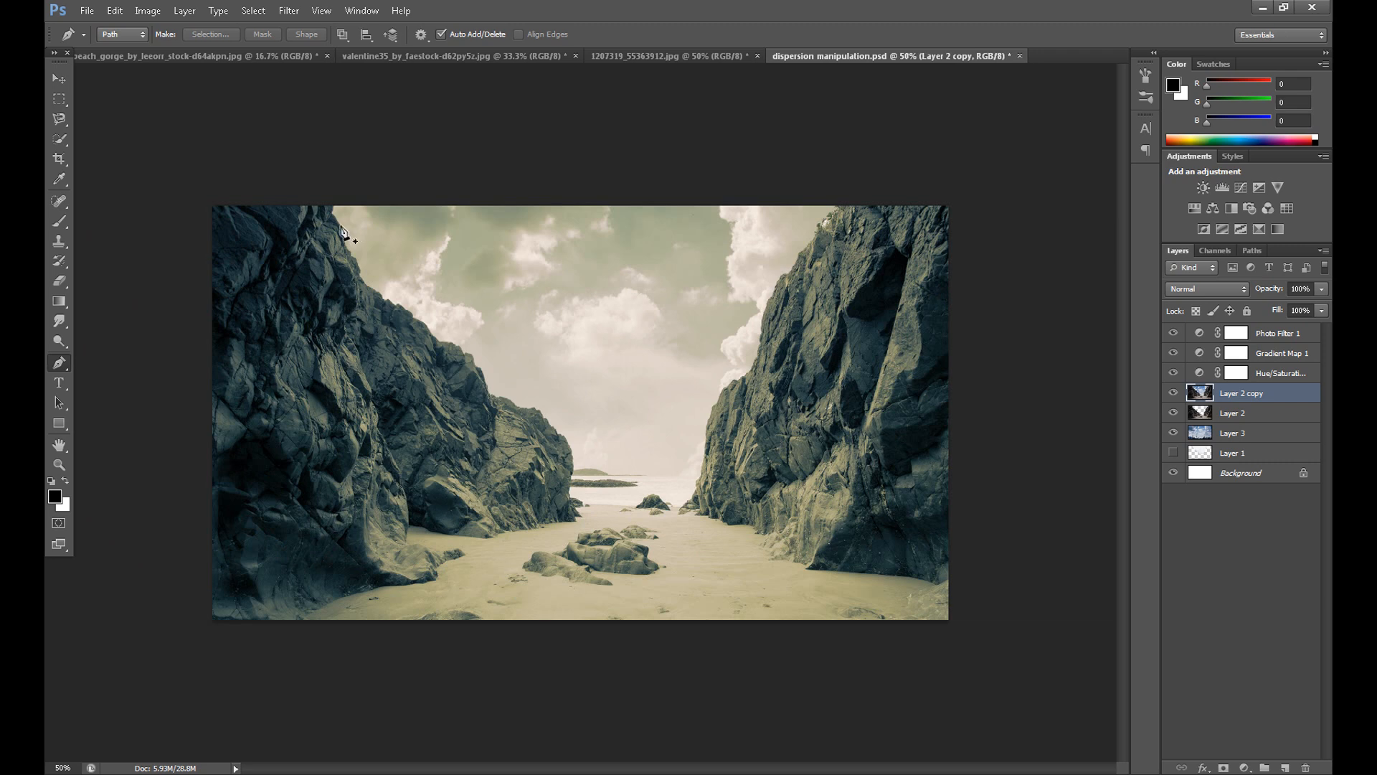
pyautogui.hotkey('ctrl', '-')
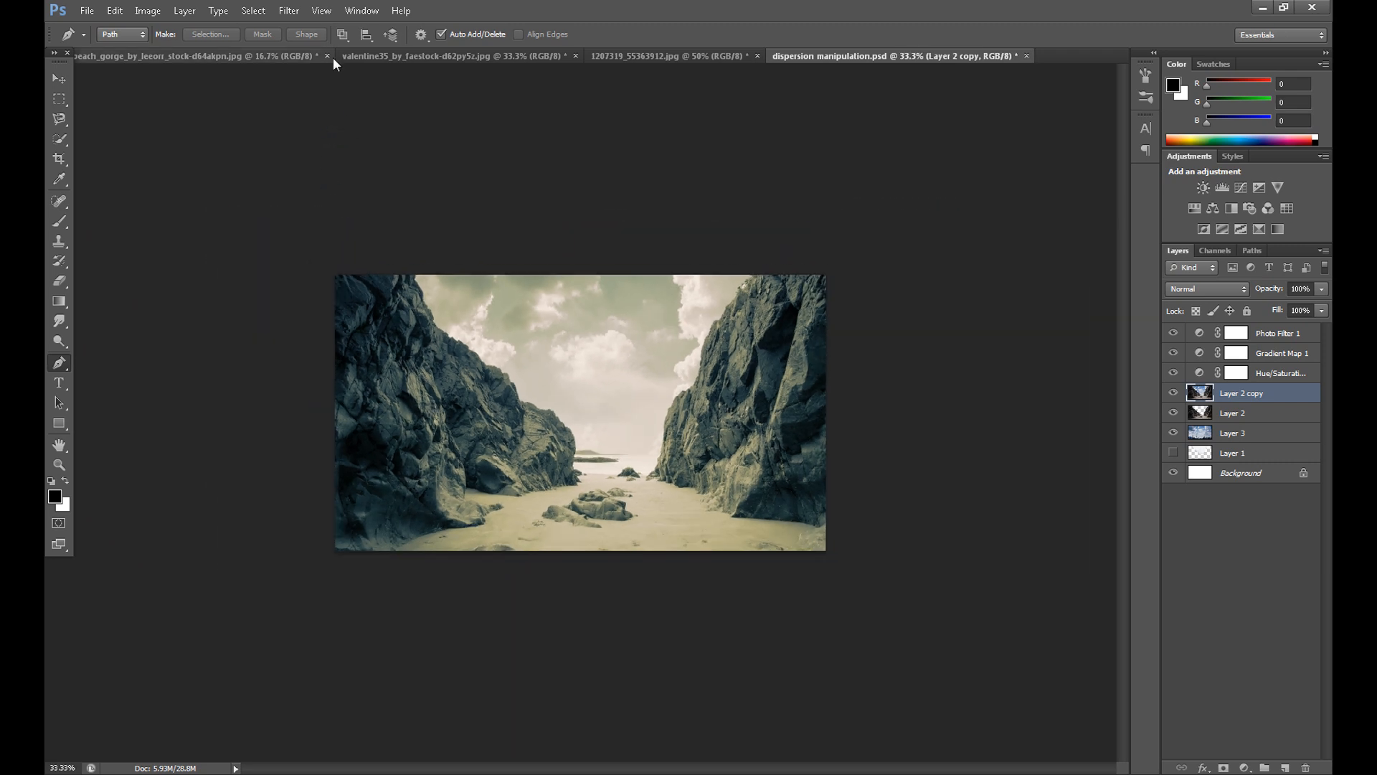
pyautogui.click(289, 10)
pyautogui.moveTo(369, 223)
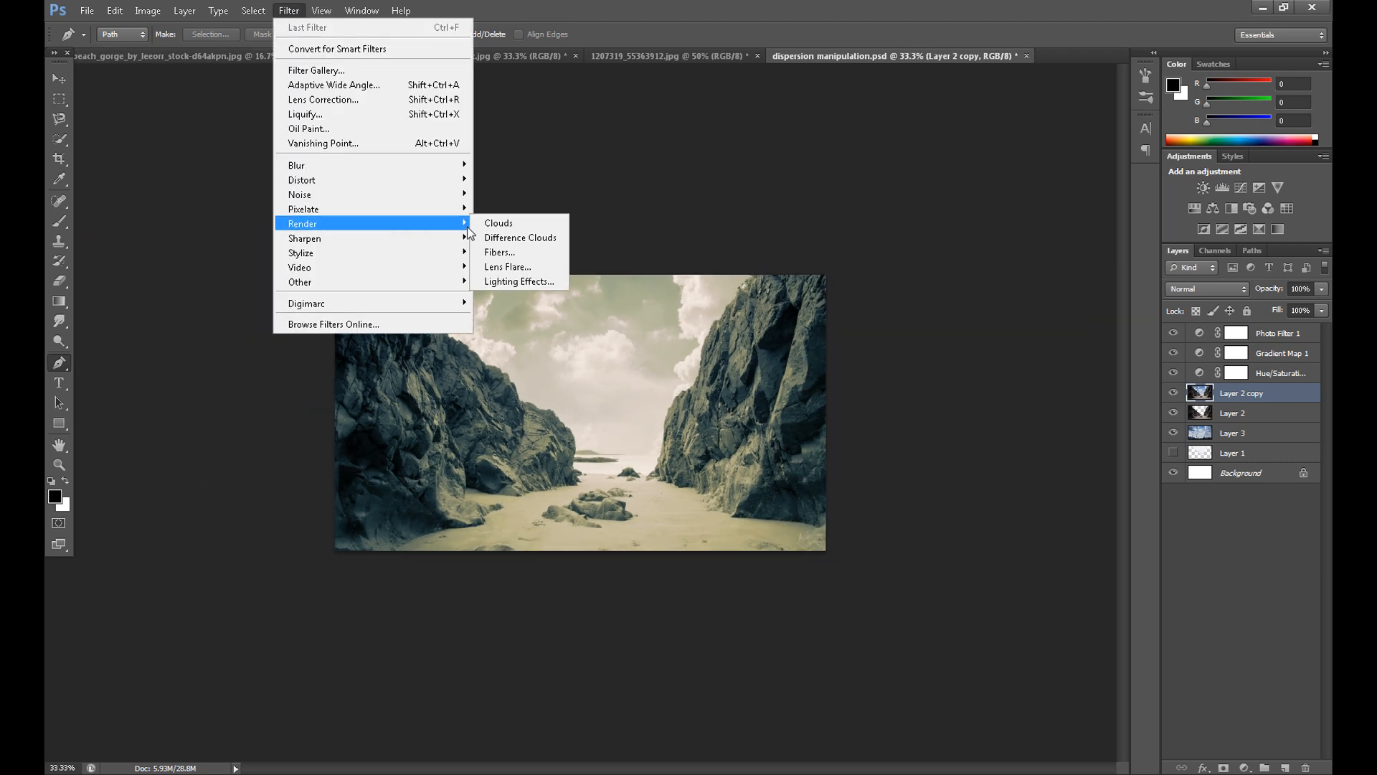
pyautogui.click(523, 281)
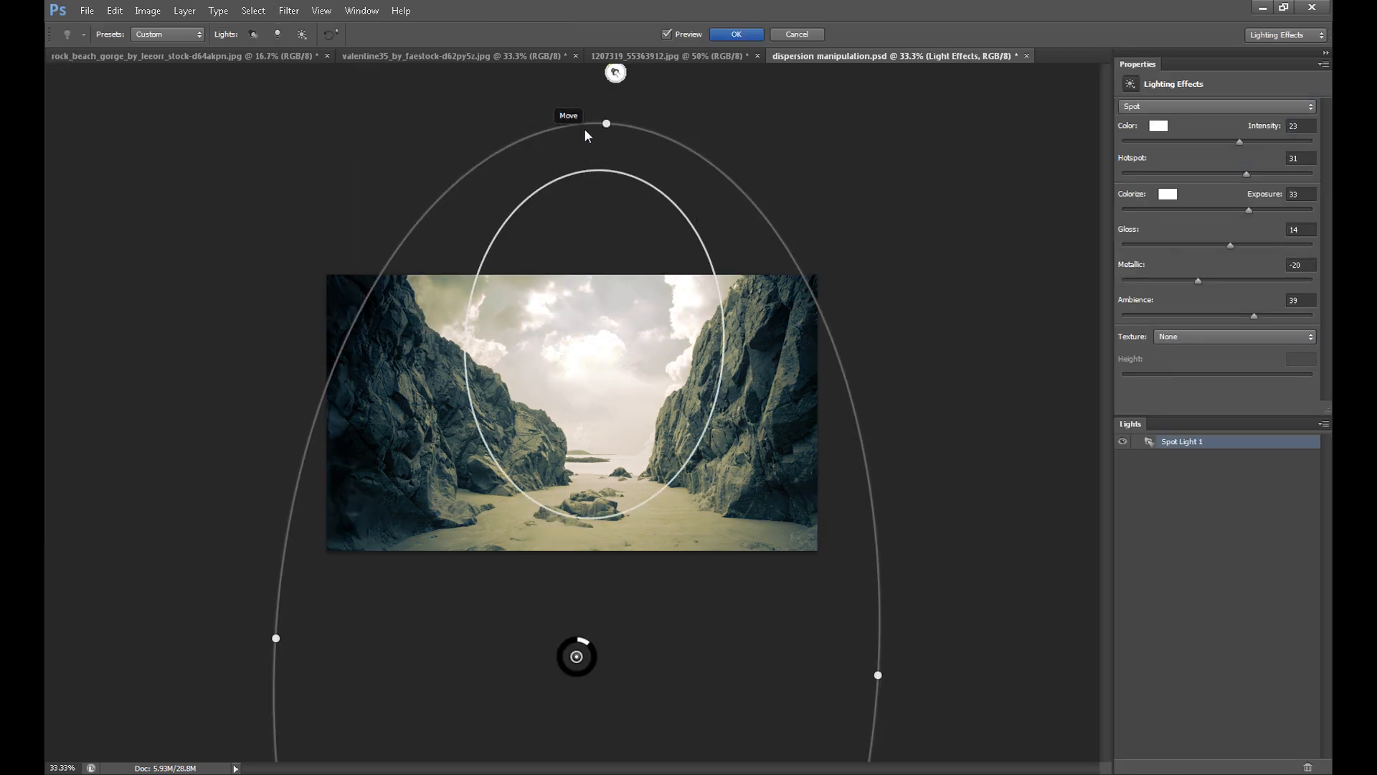
pyautogui.moveTo(604, 119); pyautogui.dragTo(602, 113)
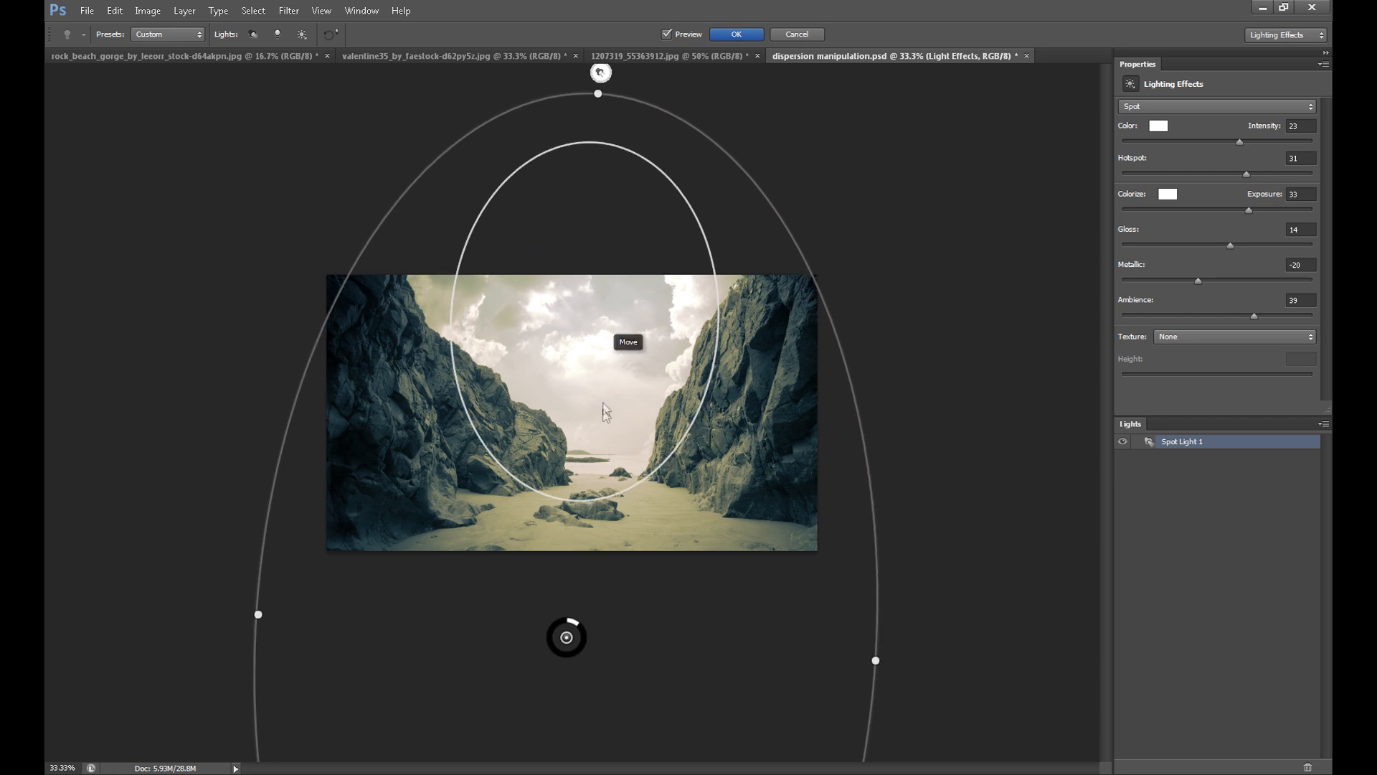
pyautogui.moveTo(604, 360); pyautogui.dragTo(613, 503)
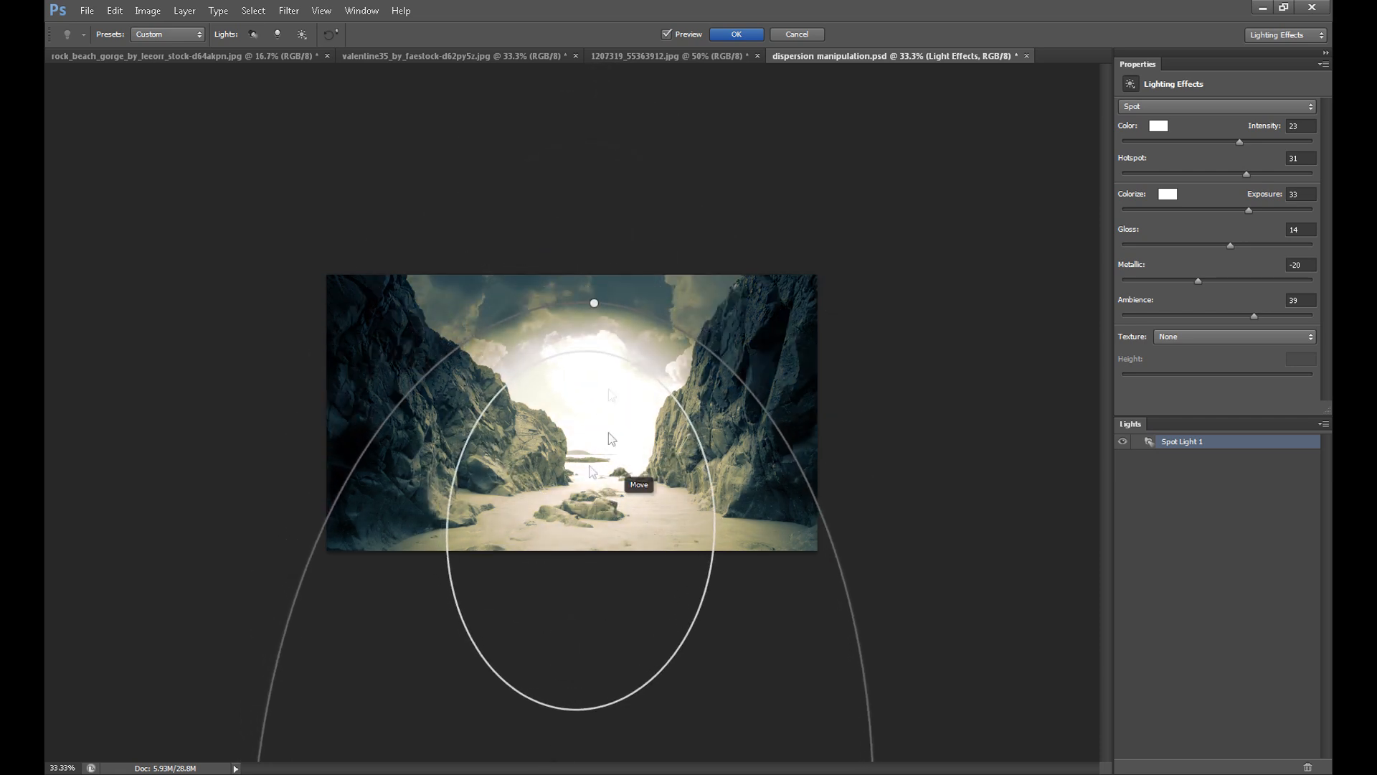
# Rotate the spot light over the gorge, then rescale and reposition its ellipse.
pyautogui.moveTo(582, 287); pyautogui.dragTo(583, 149)
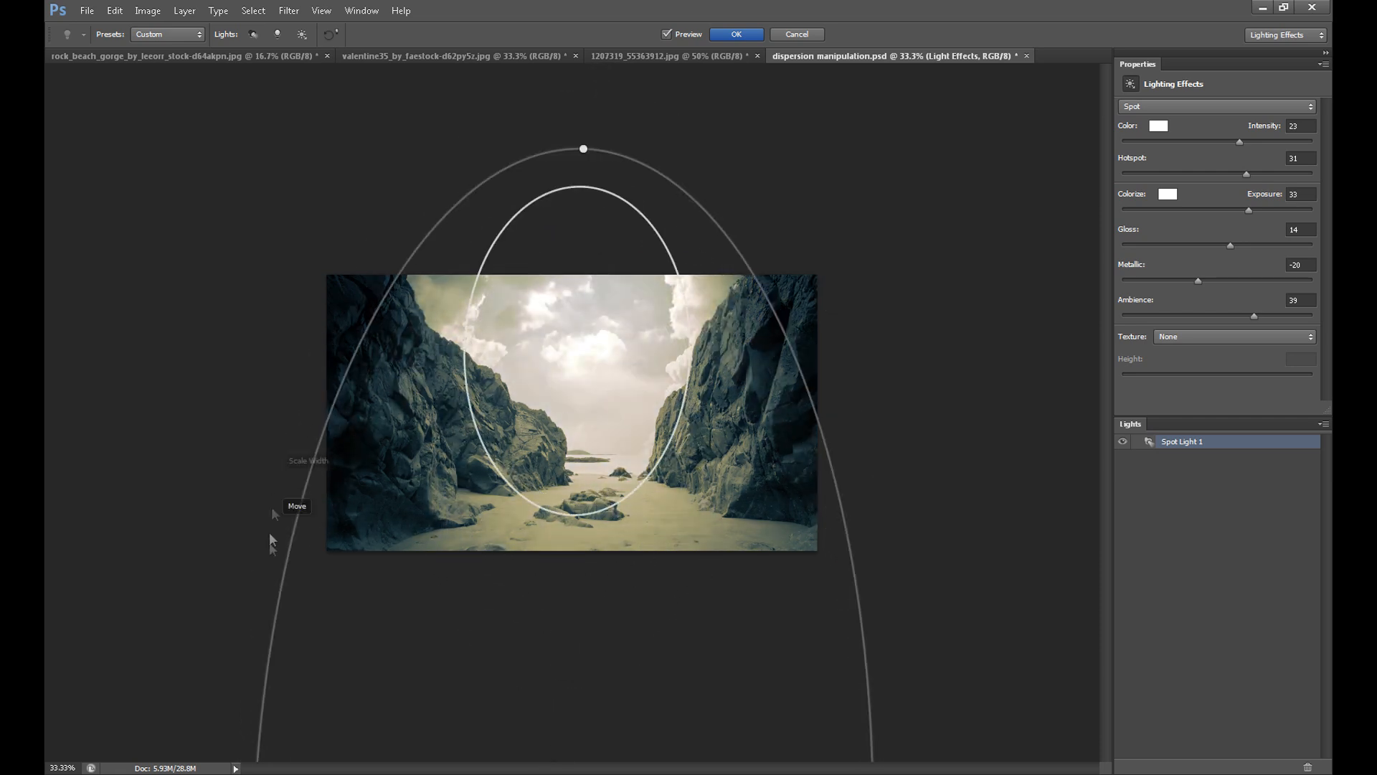
pyautogui.hotkey('ctrl', 'z')
pyautogui.moveTo(238, 418); pyautogui.dragTo(284, 422)
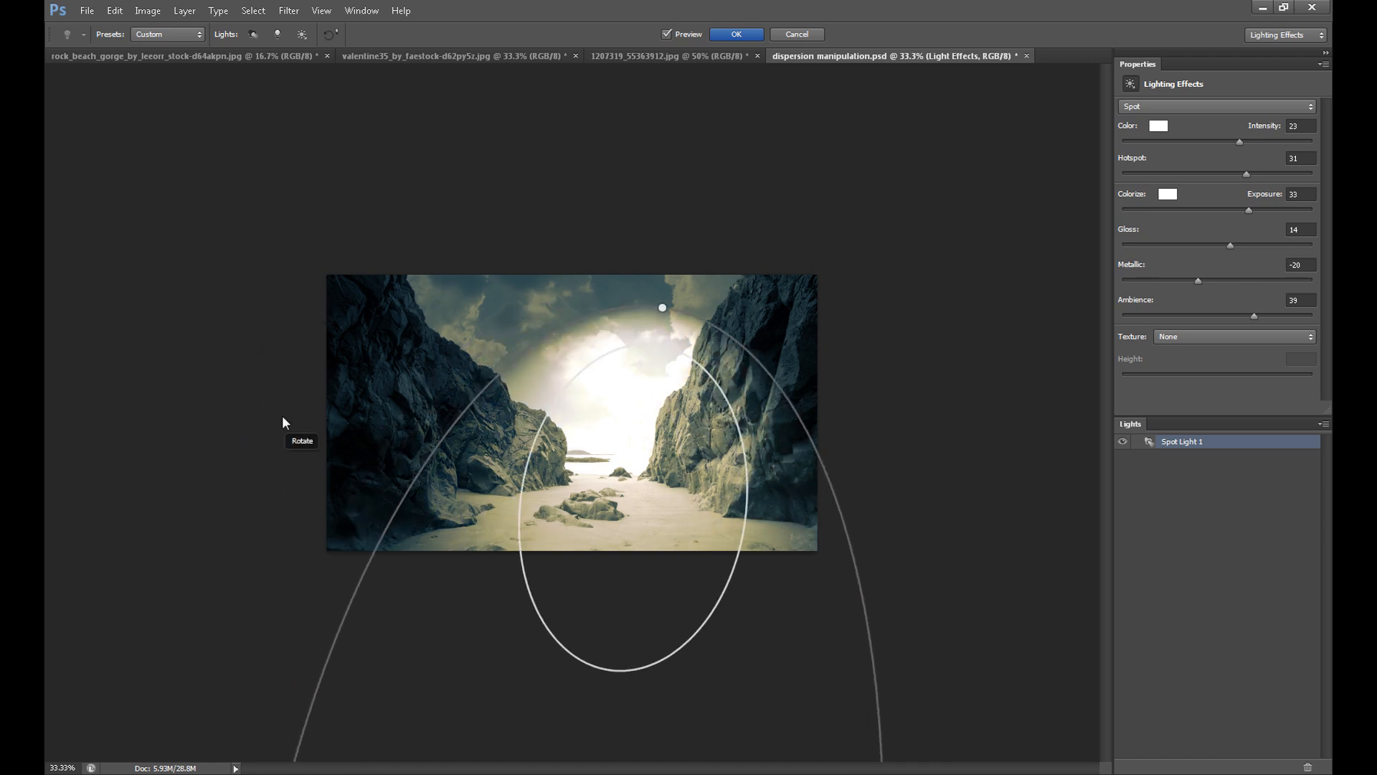
pyautogui.moveTo(655, 298); pyautogui.dragTo(552, 651)
pyautogui.moveTo(520, 456); pyautogui.dragTo(382, 292)
pyautogui.moveTo(454, 419); pyautogui.dragTo(551, 214)
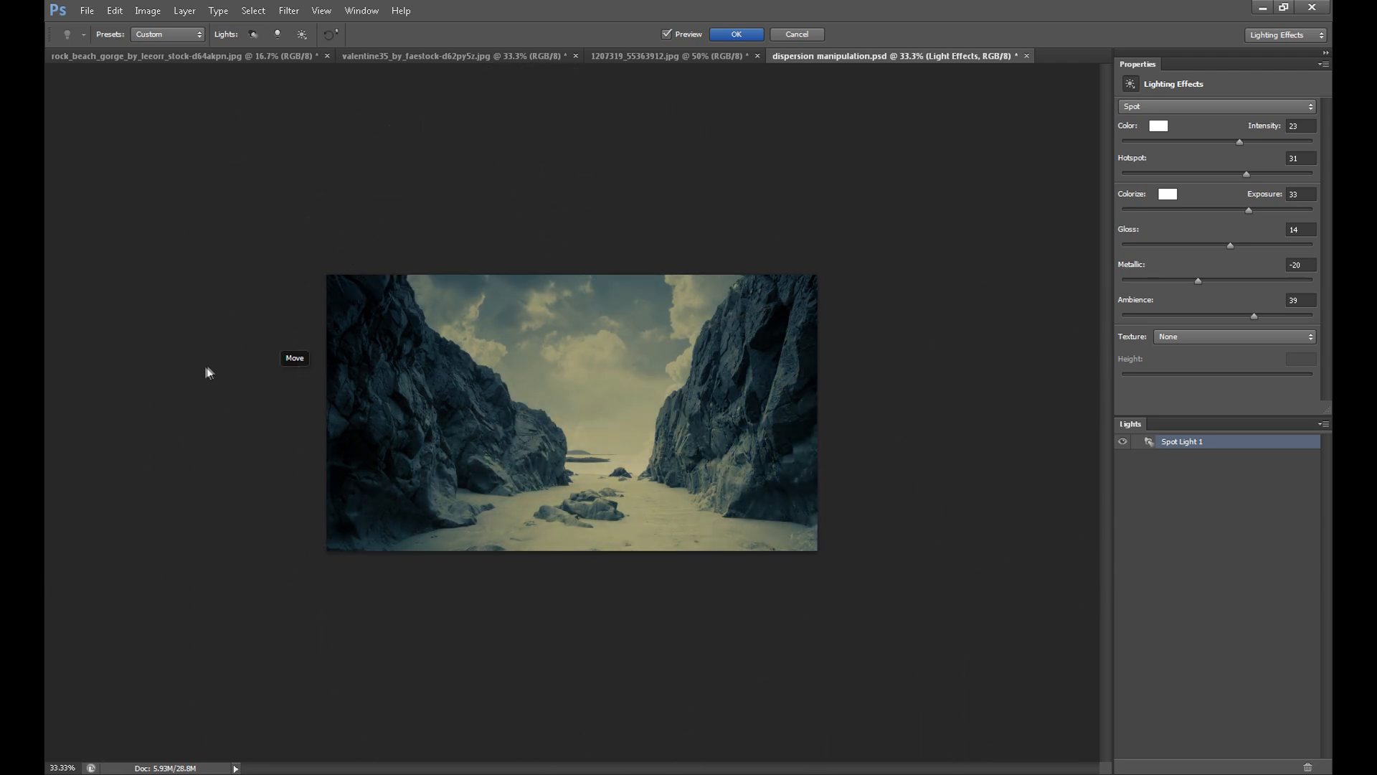
# Straighten and widen the spot light, placing its hotspot over the horizon and beach between the cliffs.
pyautogui.moveTo(240, 283); pyautogui.dragTo(280, 271)
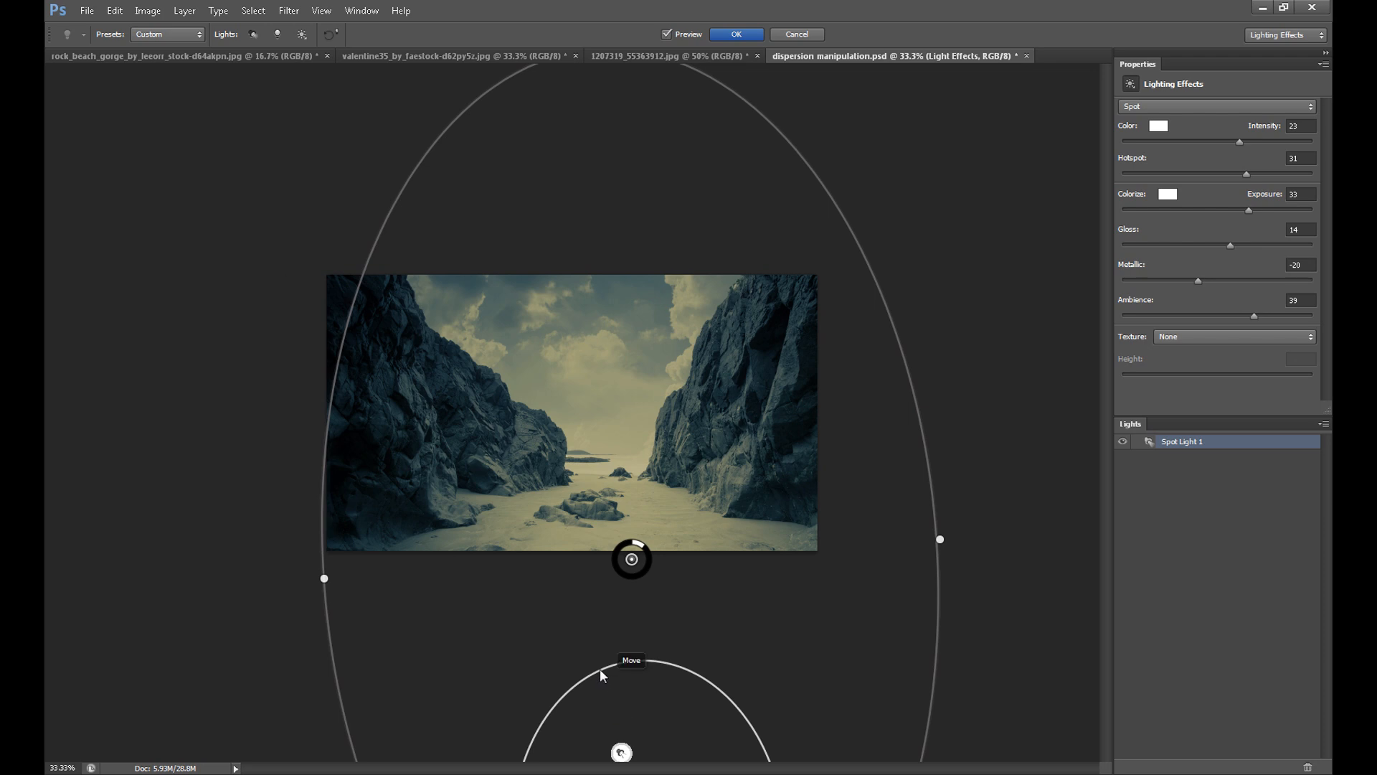
pyautogui.moveTo(642, 723); pyautogui.dragTo(592, 560)
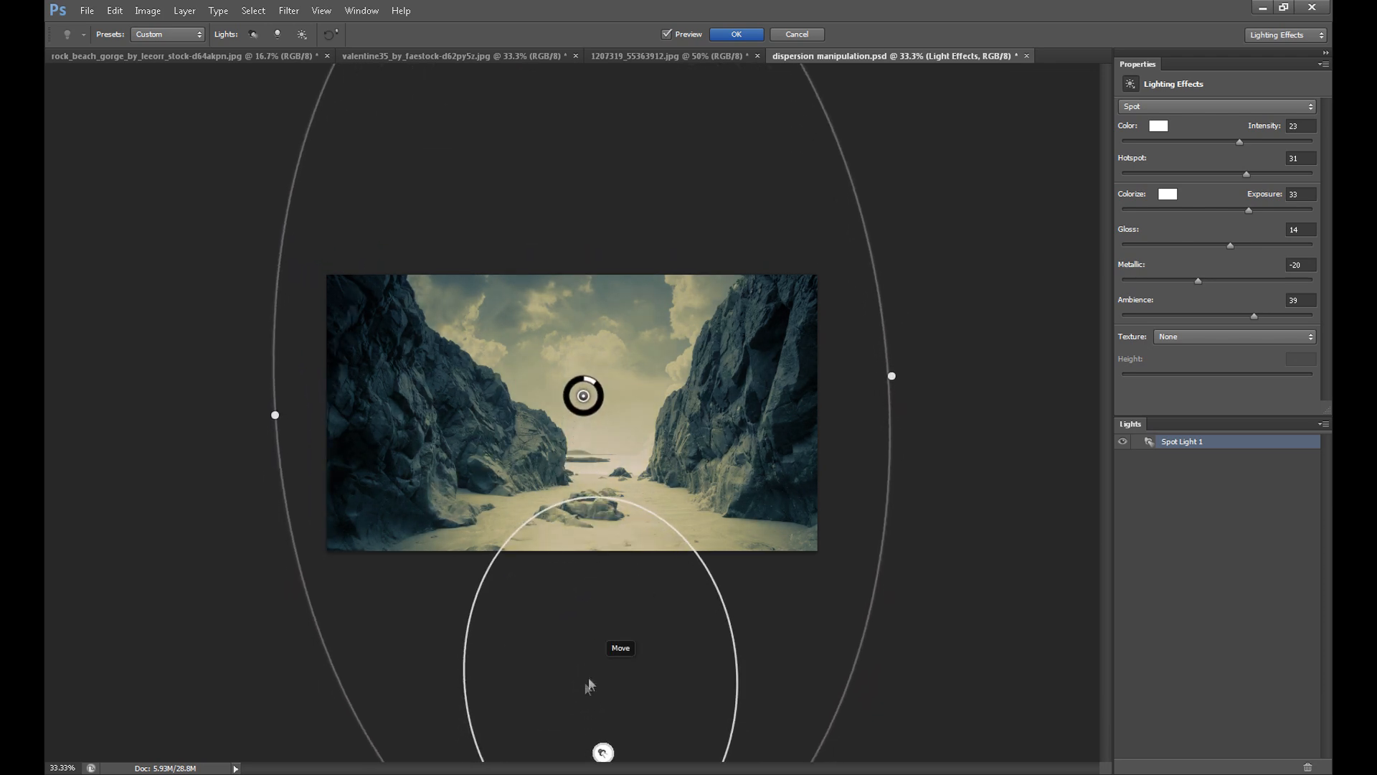
pyautogui.moveTo(231, 471); pyautogui.dragTo(235, 474)
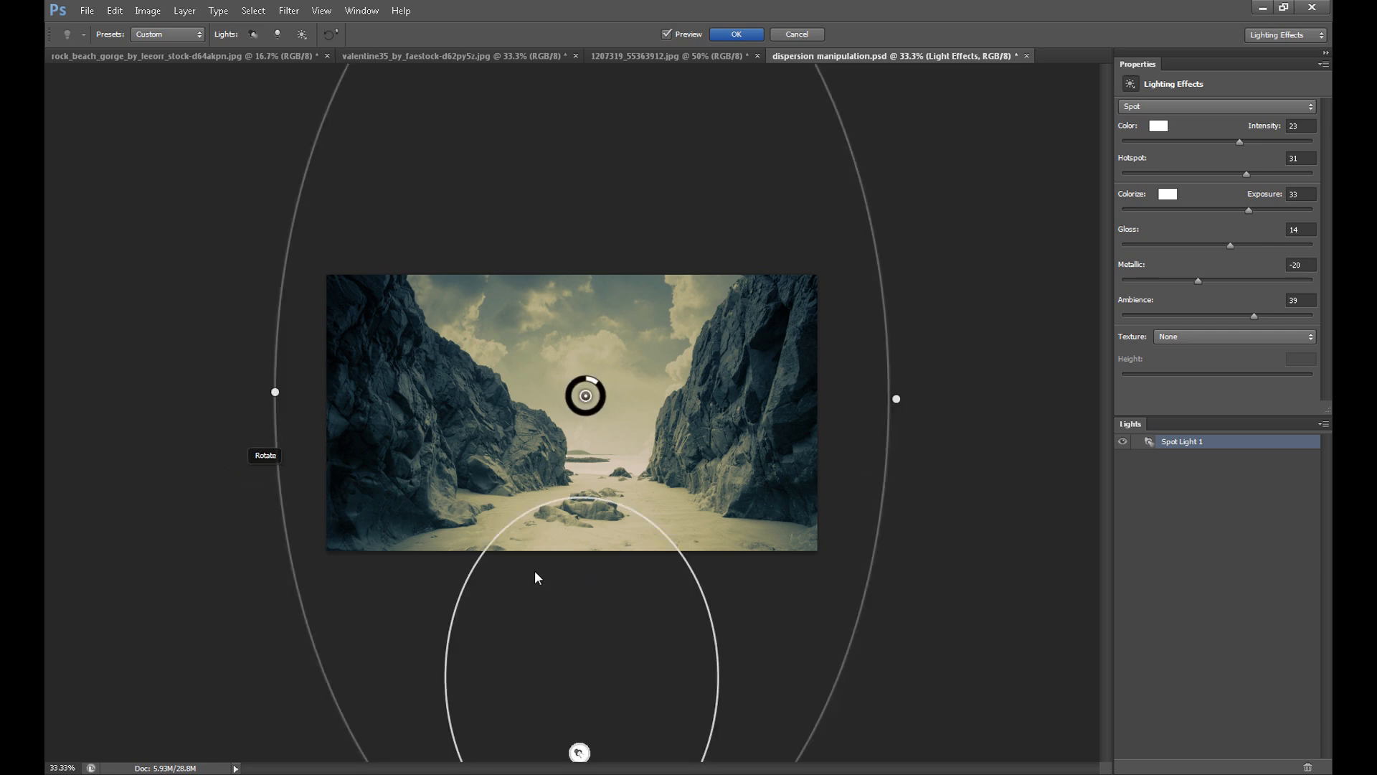
pyautogui.moveTo(536, 550); pyautogui.dragTo(539, 485)
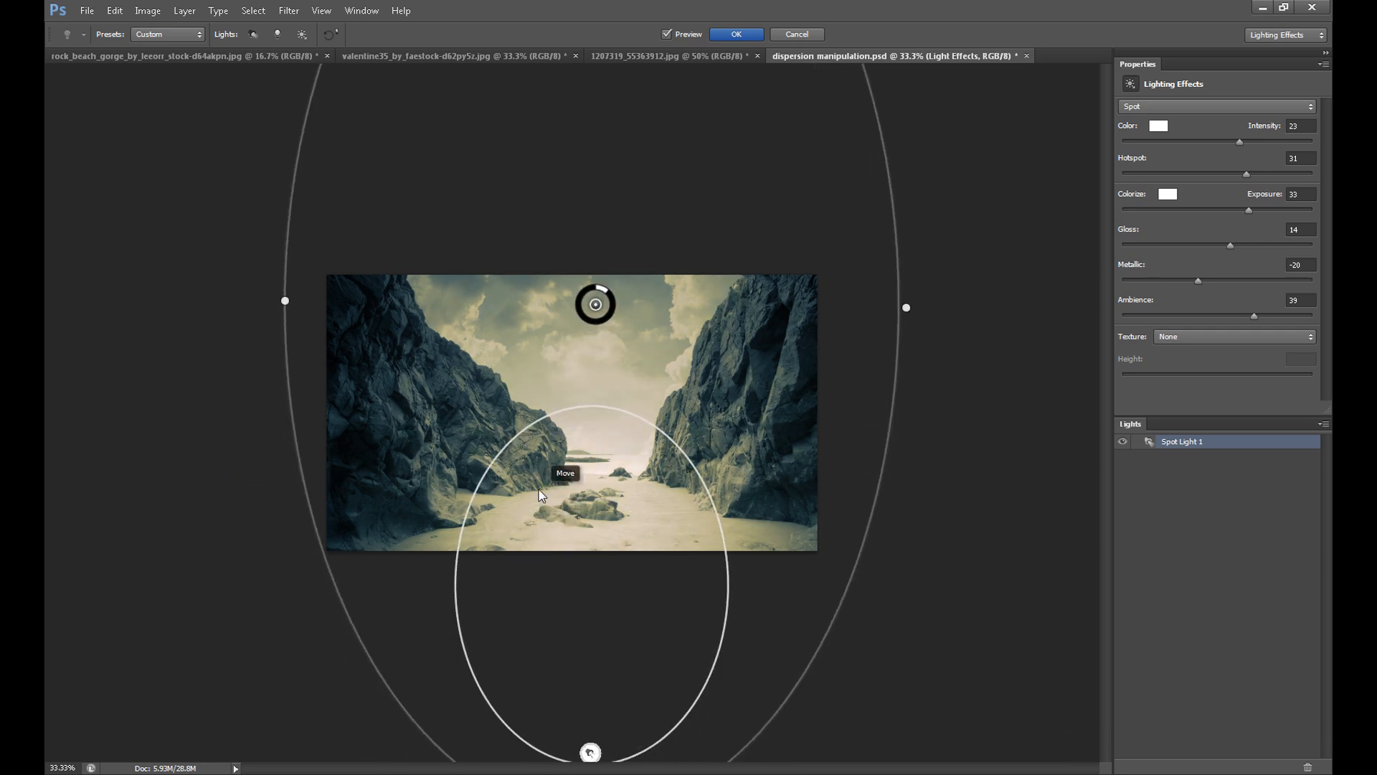
pyautogui.moveTo(283, 277); pyautogui.dragTo(256, 282)
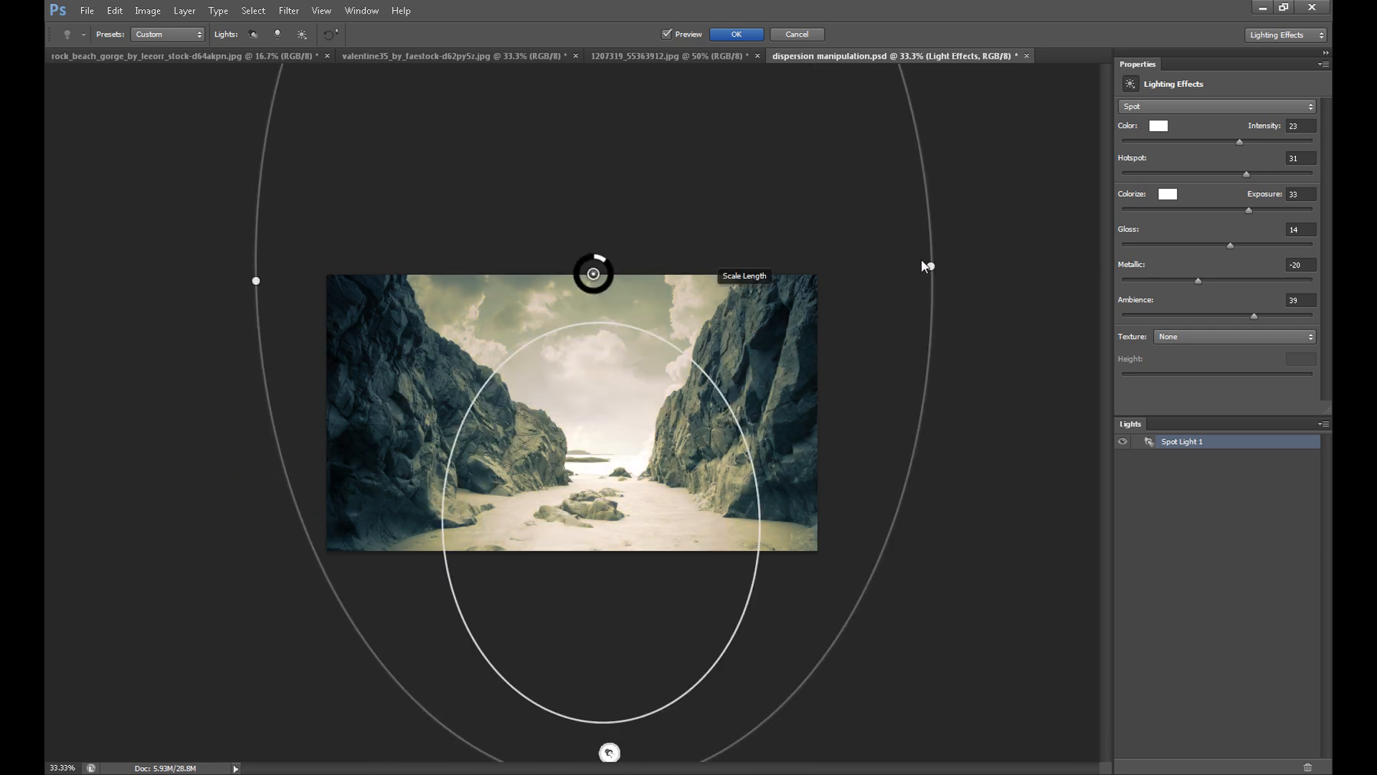
pyautogui.moveTo(934, 277); pyautogui.dragTo(947, 292)
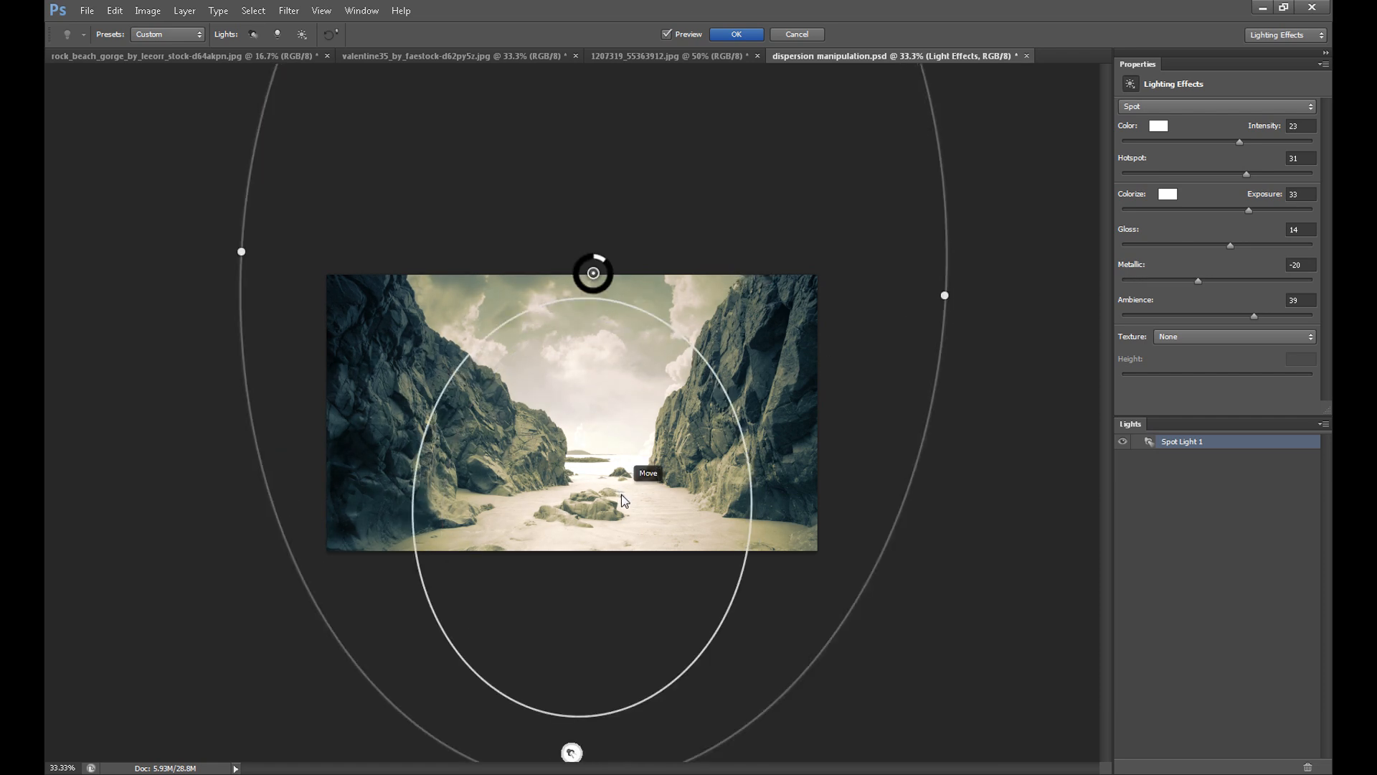
pyautogui.moveTo(621, 494); pyautogui.dragTo(624, 534)
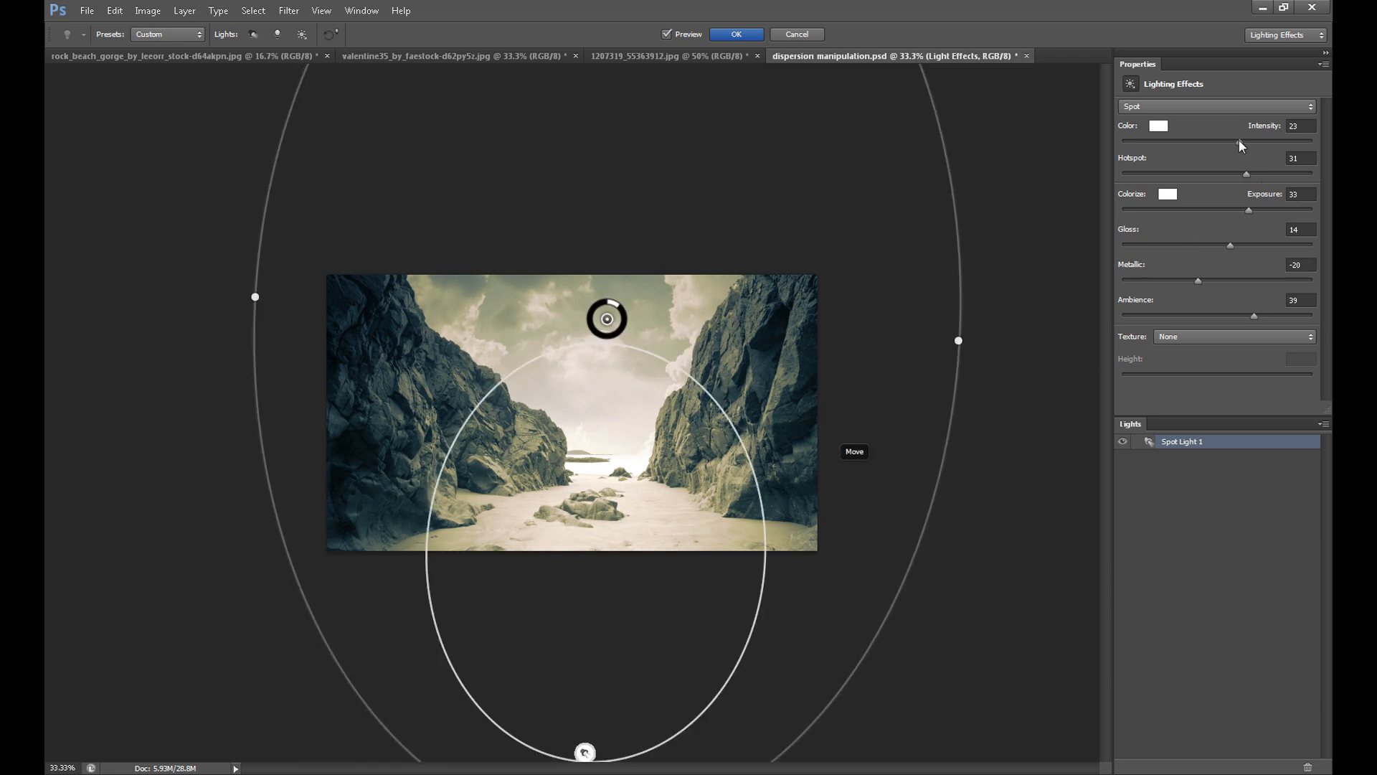
# Set the spot light's exposure to 26 and intensity to 21, apply the filter, and compare the image with and without Layer 2 copy.
pyautogui.moveTo(1246, 210); pyautogui.dragTo(1241, 209)
pyautogui.moveTo(1236, 144); pyautogui.dragTo(1237, 143)
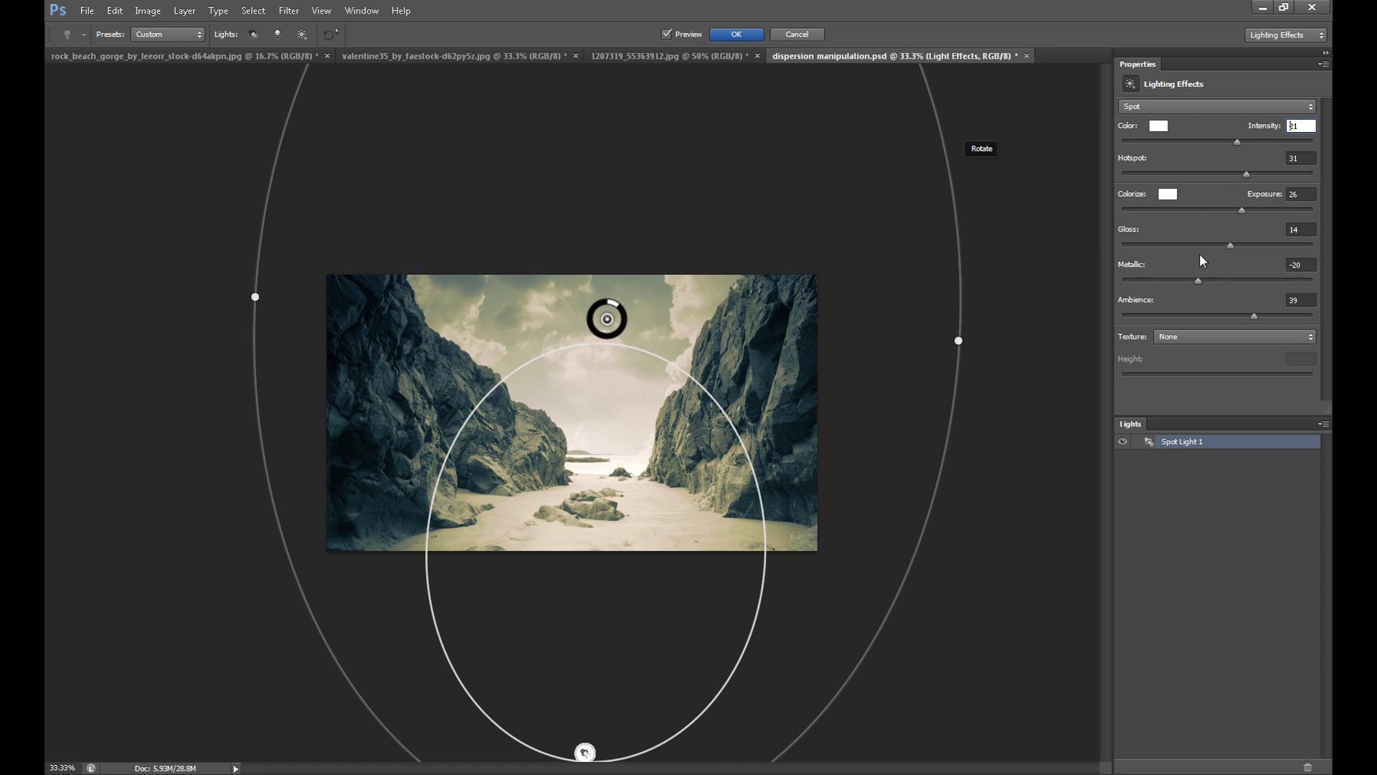
pyautogui.click(735, 36)
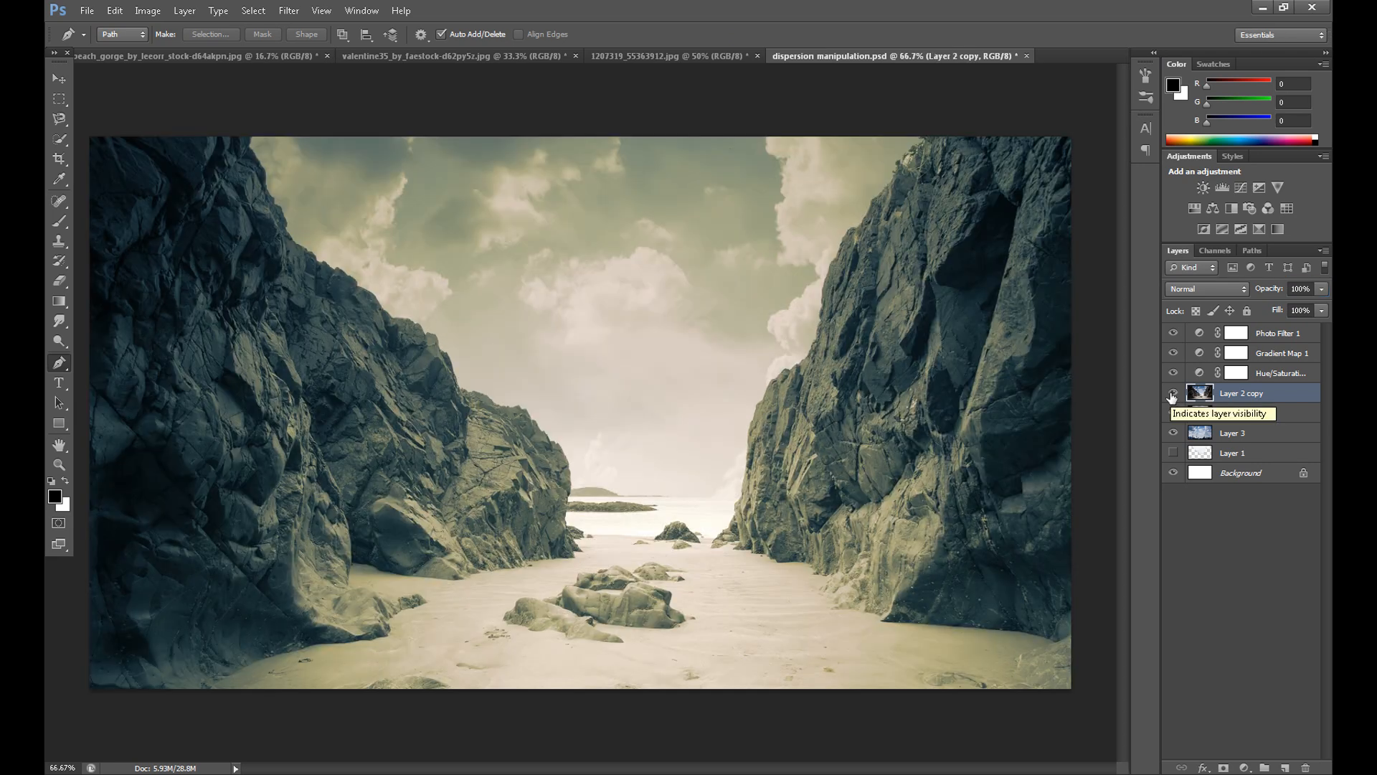
pyautogui.click(1172, 393)
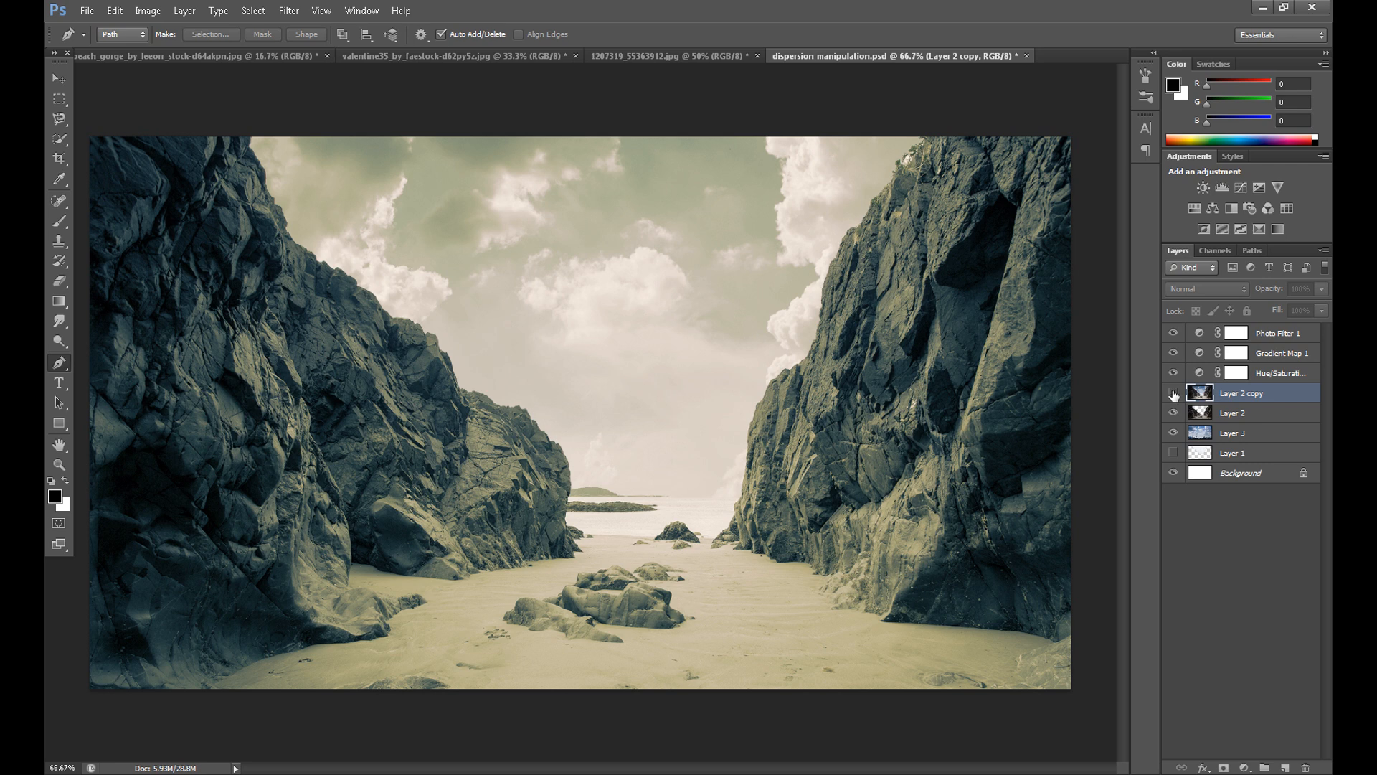
pyautogui.click(1172, 393)
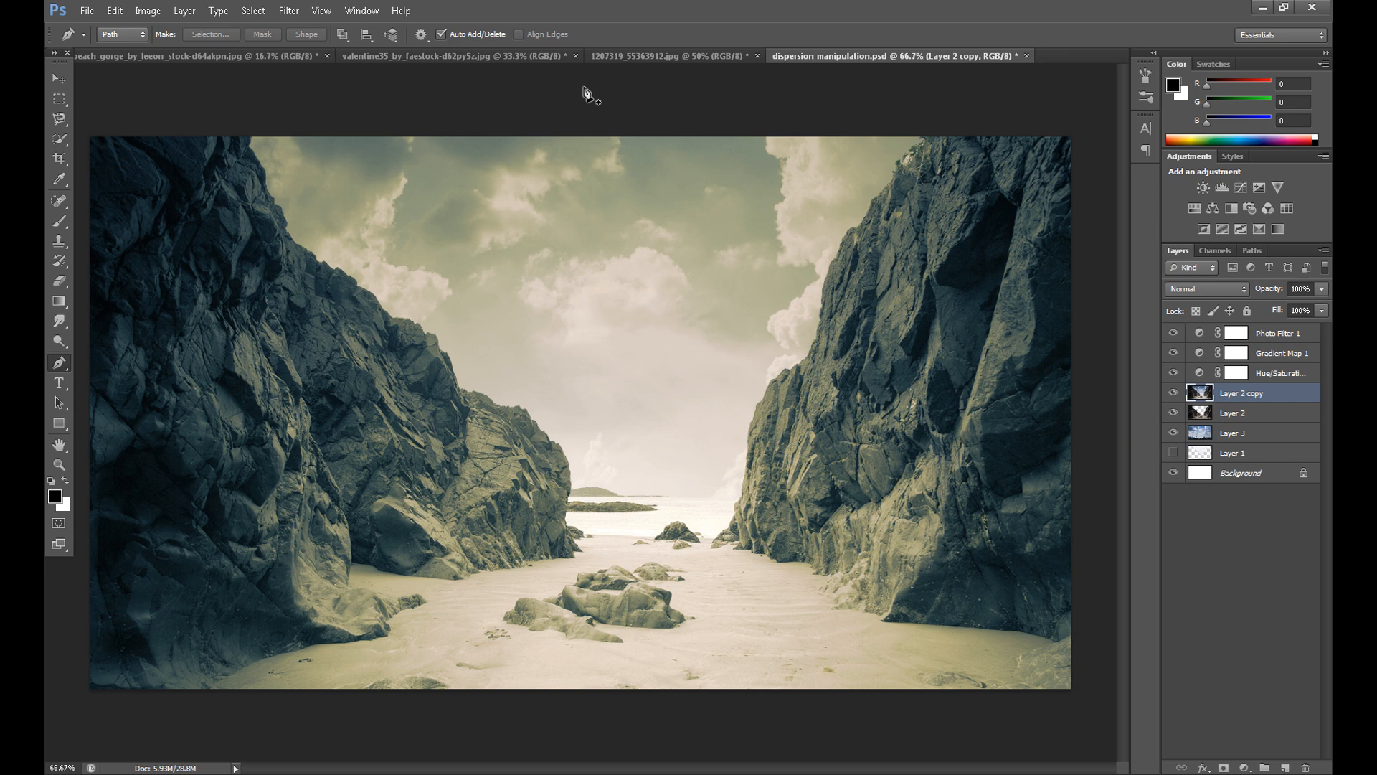
# In the woman-in-red photo, trace the cloth's lower hem with the Pen tool from the standing leg around the left corner.
pyautogui.click(479, 57)
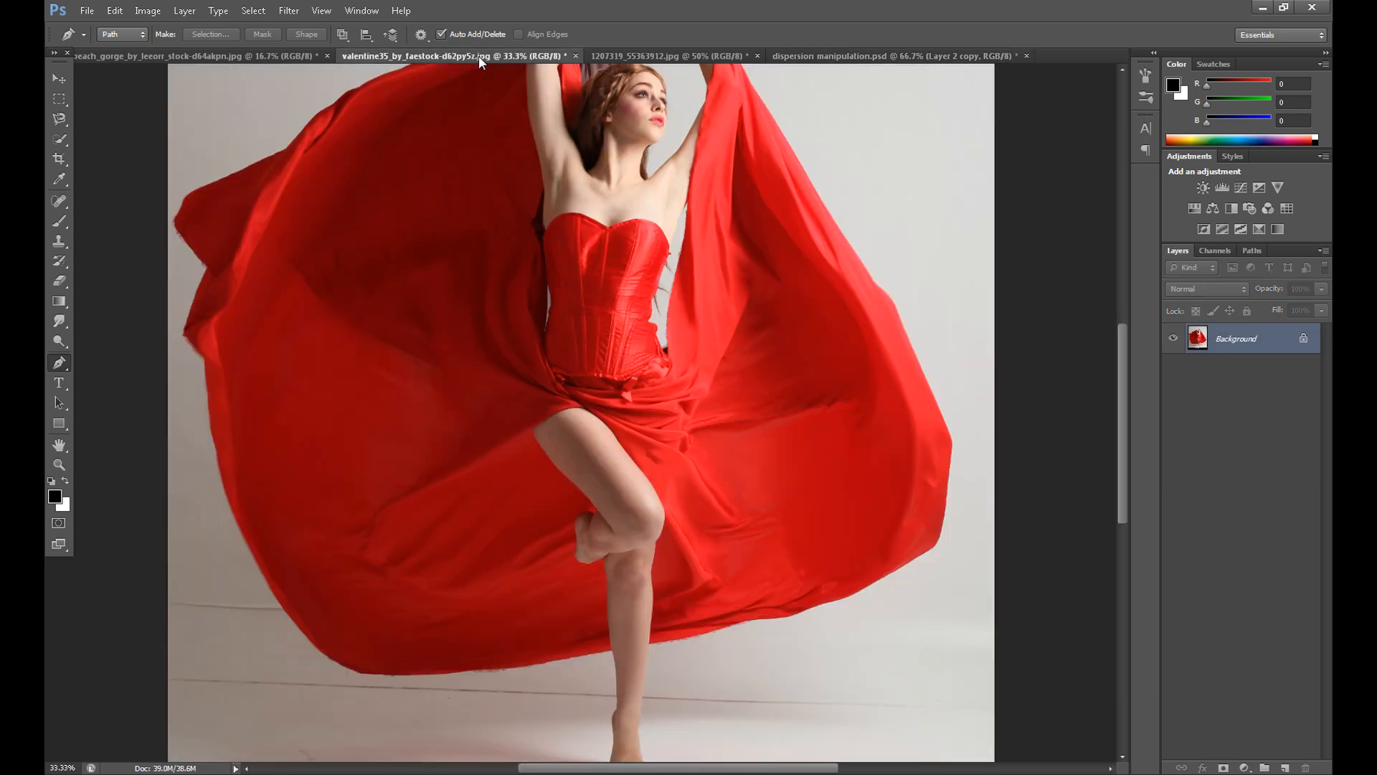
pyautogui.scroll(-2, 588, 382)
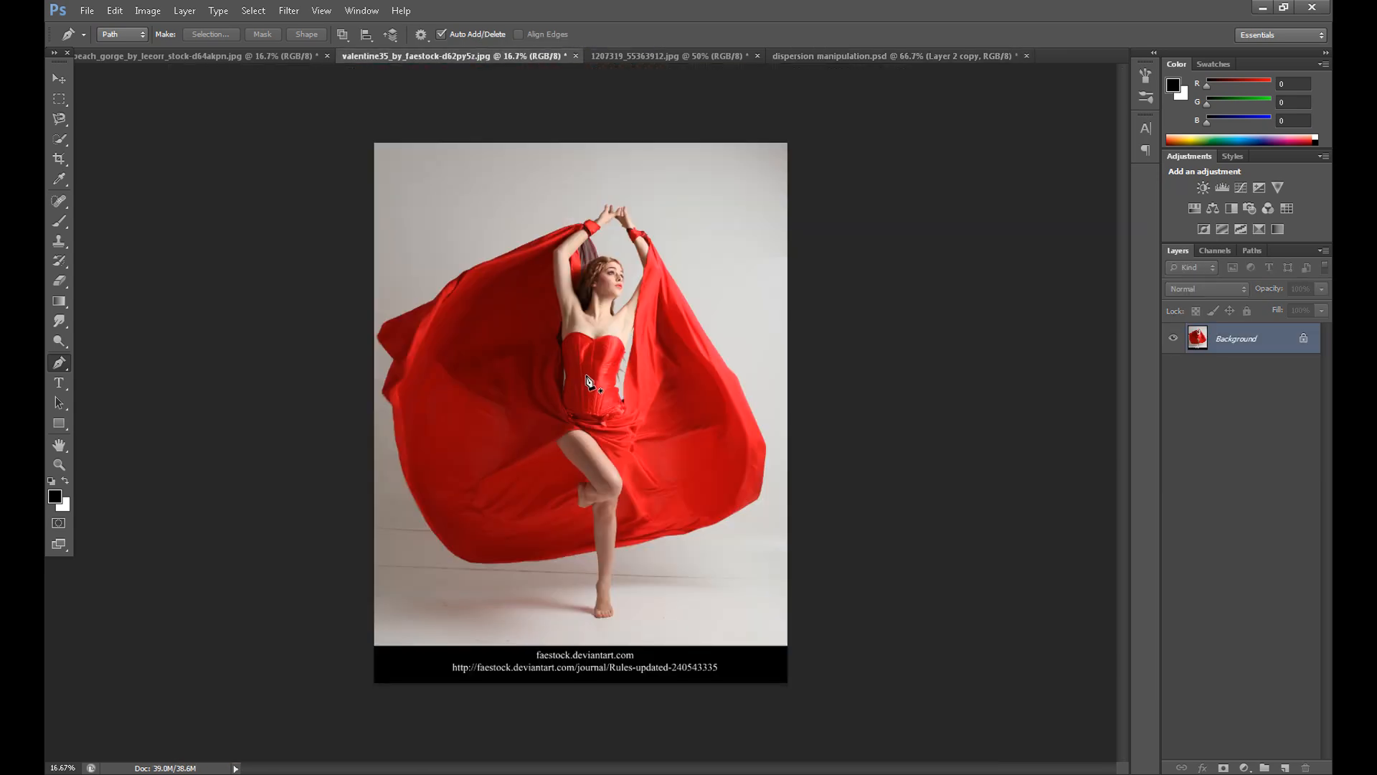
pyautogui.scroll(2, 586, 376)
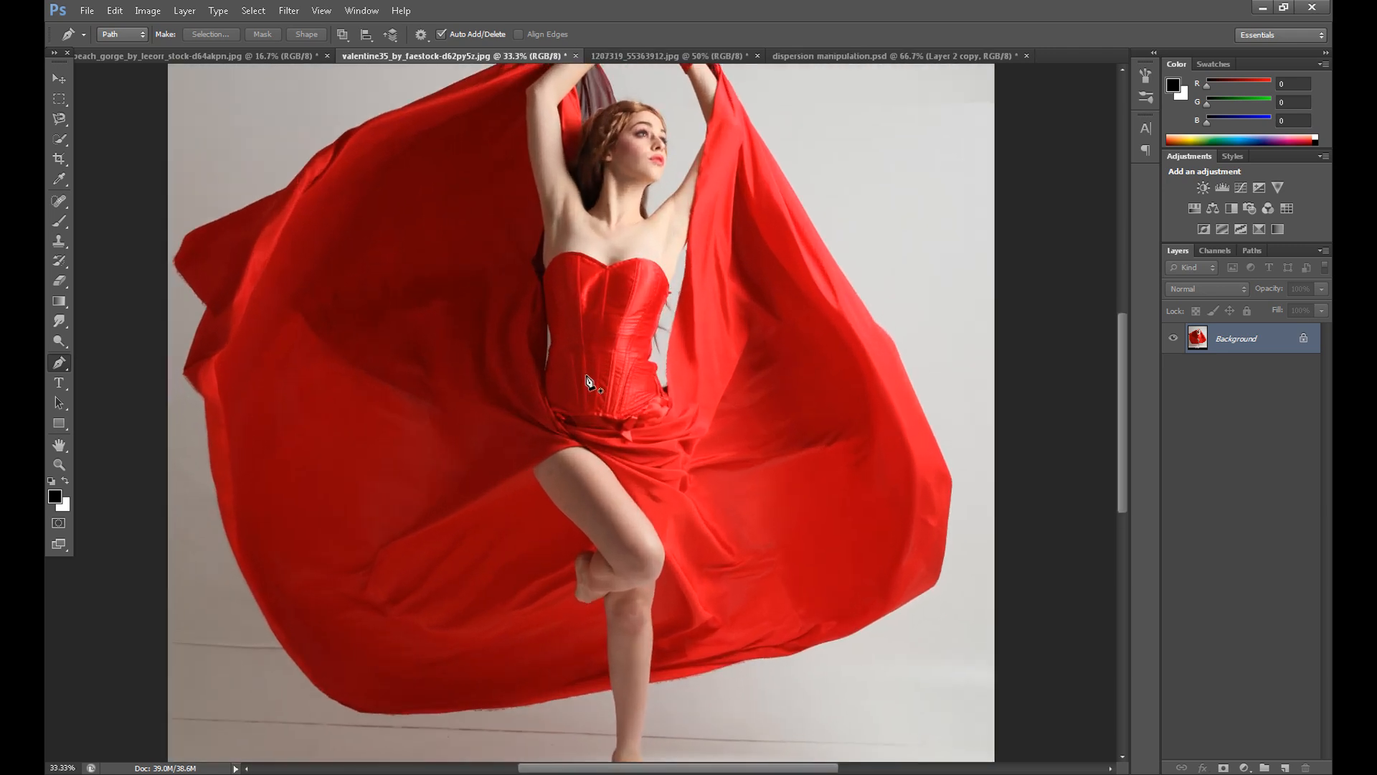
pyautogui.scroll(1, 1010, 370)
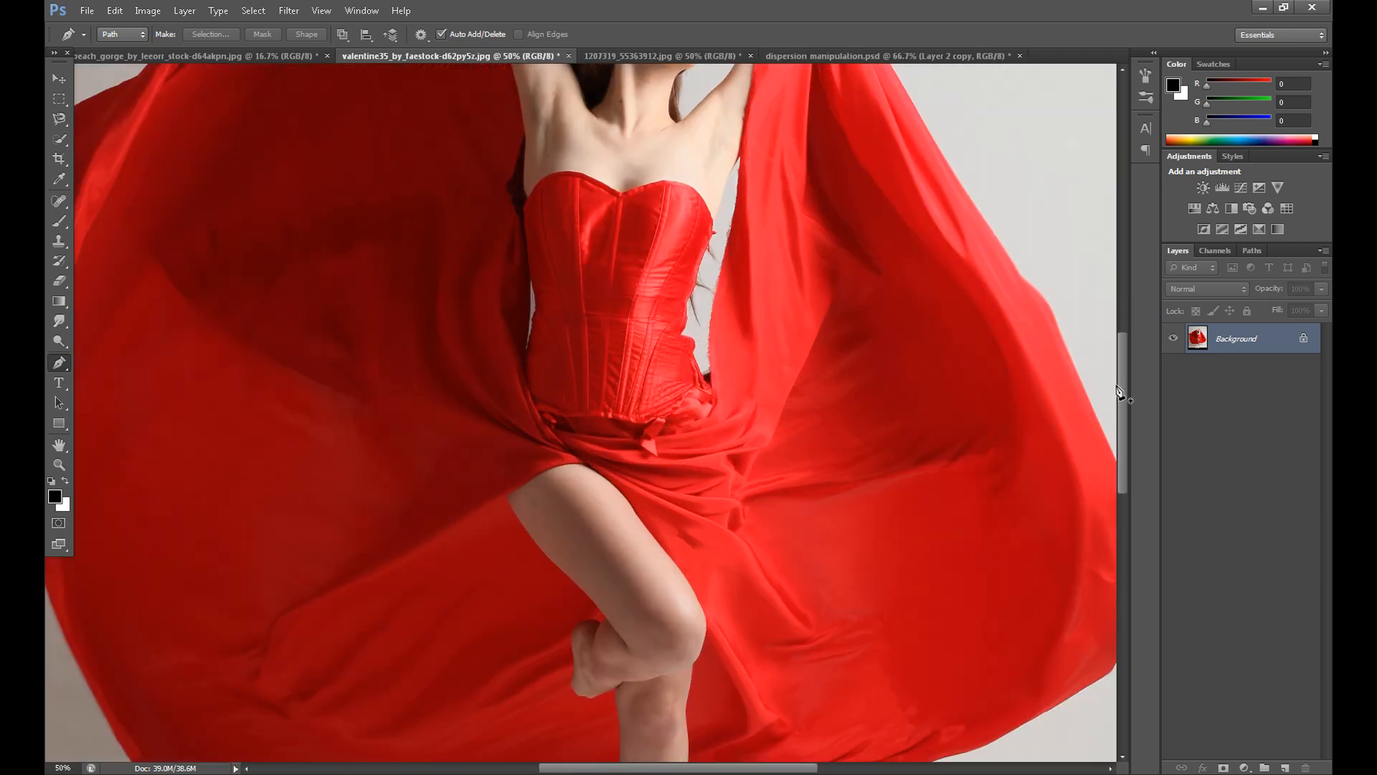
pyautogui.moveTo(1120, 393); pyautogui.dragTo(1121, 472)
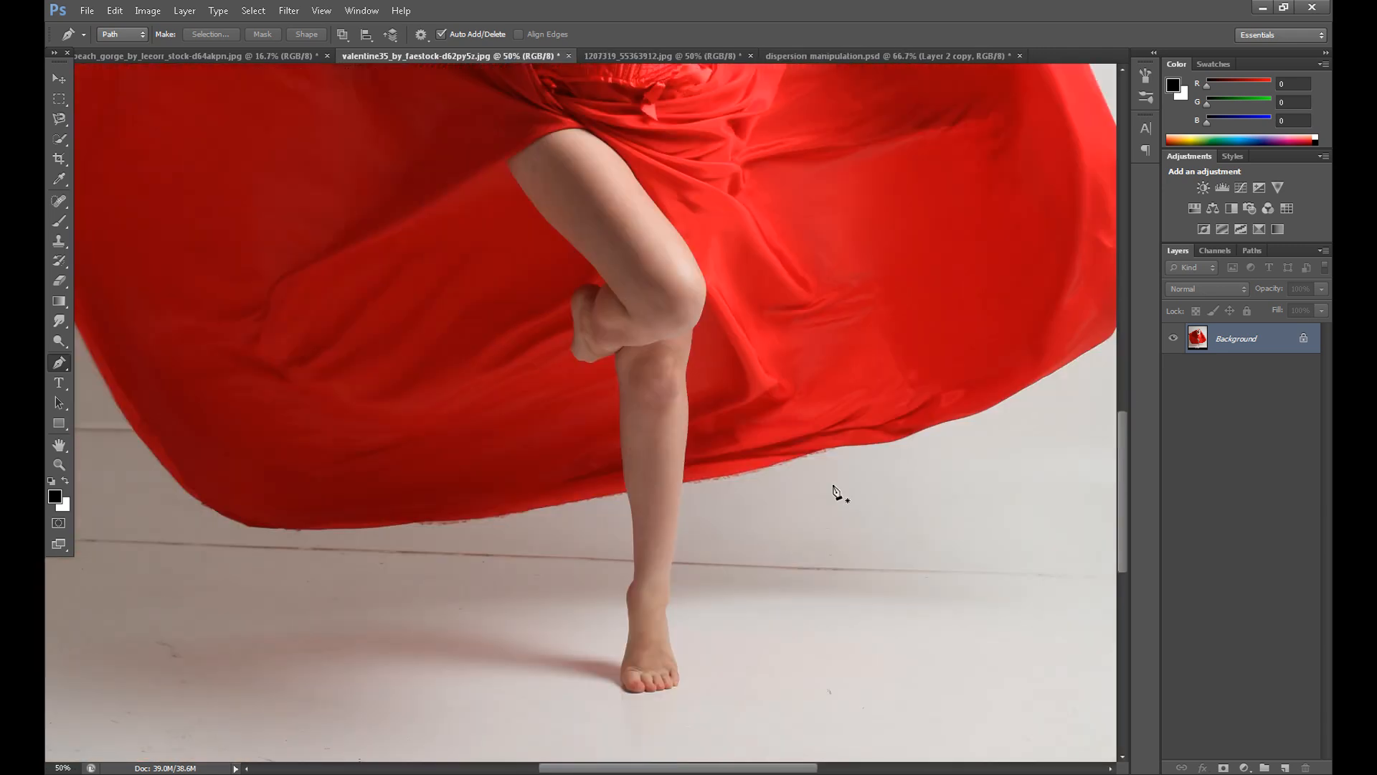
pyautogui.click(628, 492)
pyautogui.click(586, 498)
pyautogui.click(528, 510)
pyautogui.click(473, 518)
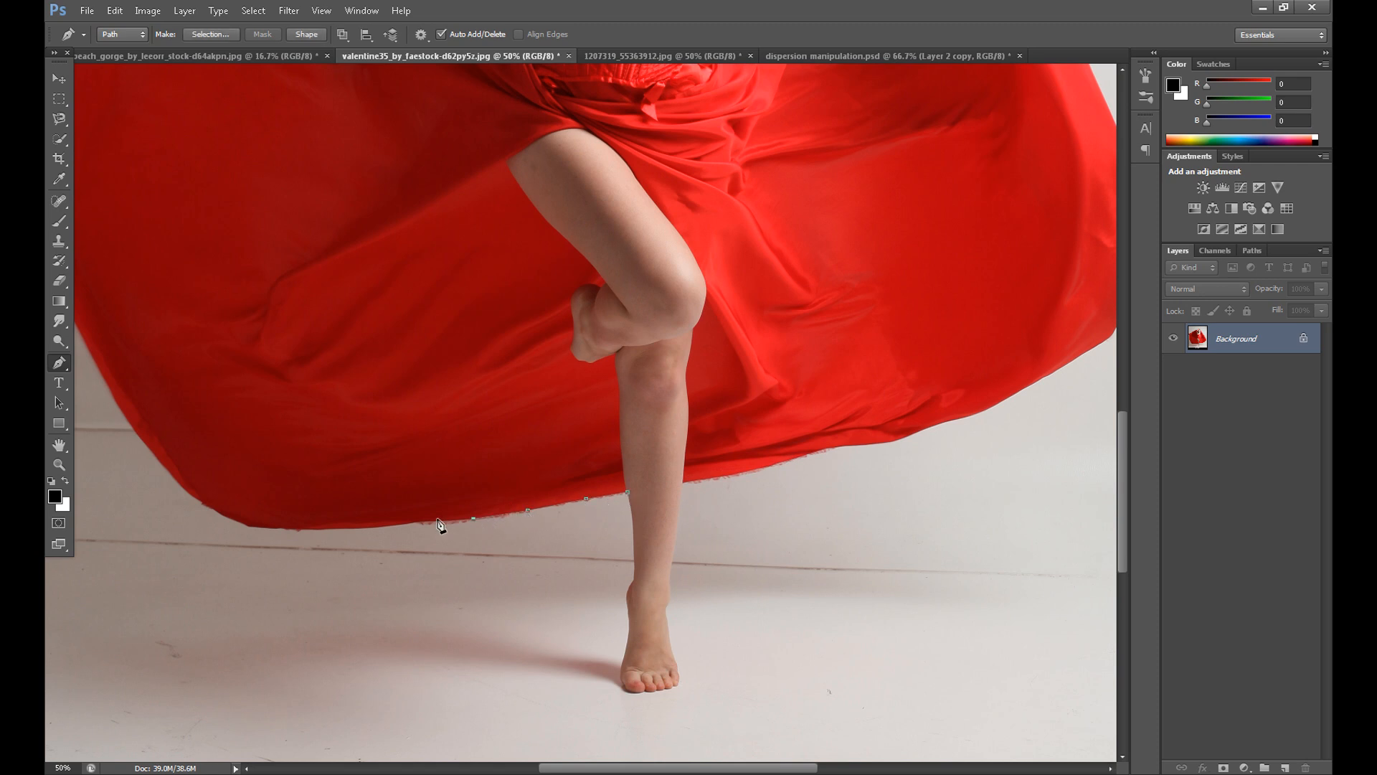
pyautogui.click(434, 520)
pyautogui.click(408, 524)
pyautogui.click(373, 527)
pyautogui.click(337, 527)
pyautogui.click(307, 528)
pyautogui.click(285, 528)
pyautogui.click(268, 528)
pyautogui.click(248, 526)
pyautogui.click(216, 512)
pyautogui.click(203, 502)
pyautogui.click(175, 478)
pyautogui.click(158, 459)
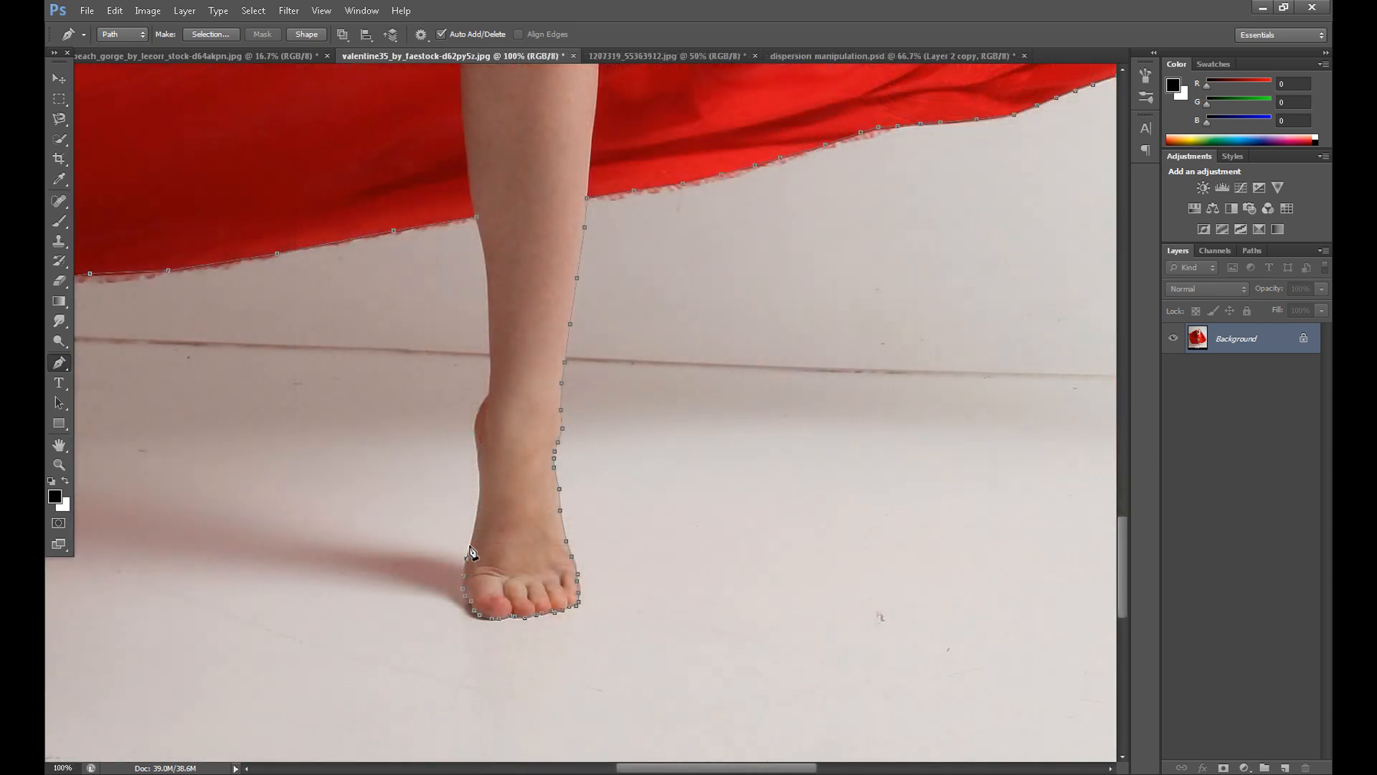
# Continue the path from the toes up the left edge of the foot and leg, closing it at the cloth hem.
pyautogui.click(469, 545)
pyautogui.click(473, 527)
pyautogui.click(476, 506)
pyautogui.click(479, 486)
pyautogui.click(479, 466)
pyautogui.click(476, 442)
pyautogui.click(474, 429)
pyautogui.click(481, 407)
pyautogui.click(489, 394)
pyautogui.click(490, 358)
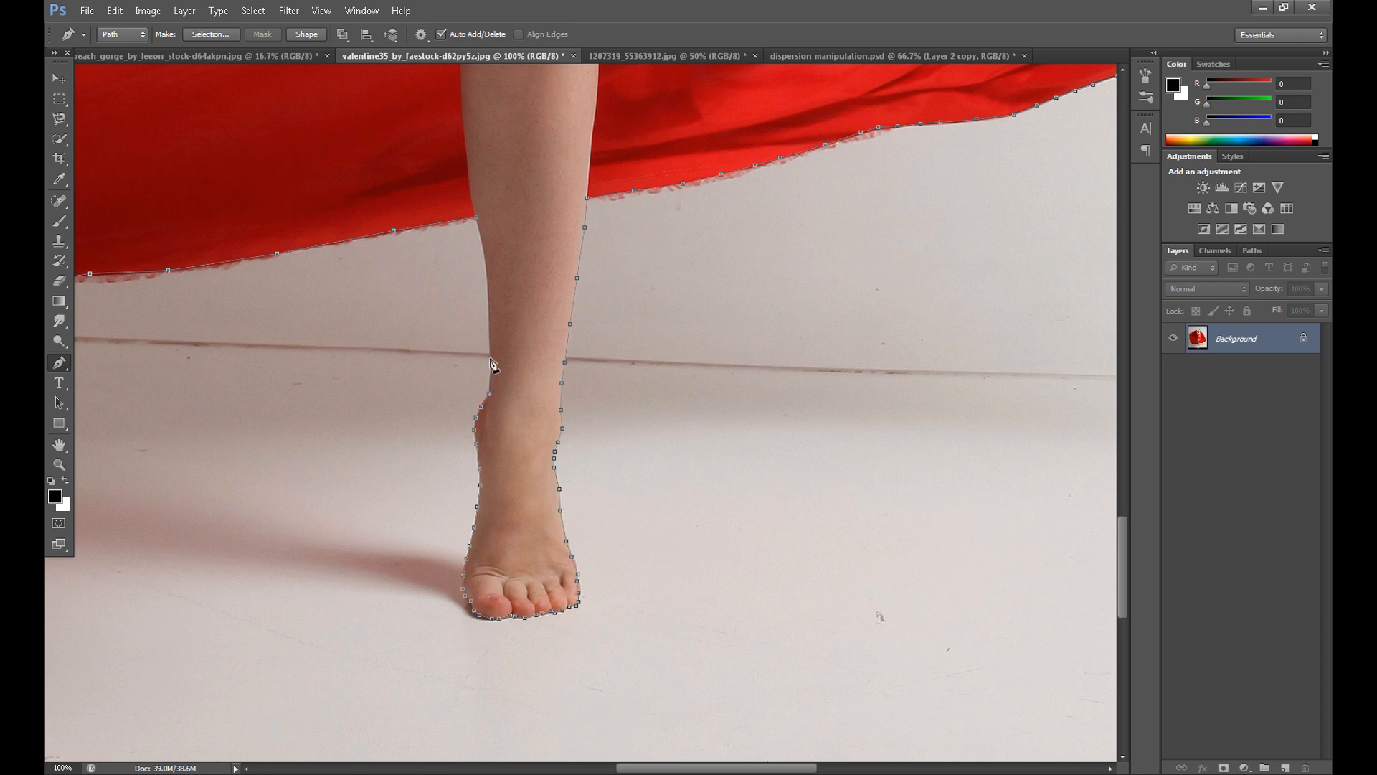
pyautogui.click(488, 320)
pyautogui.click(487, 290)
pyautogui.click(485, 259)
pyautogui.click(477, 216)
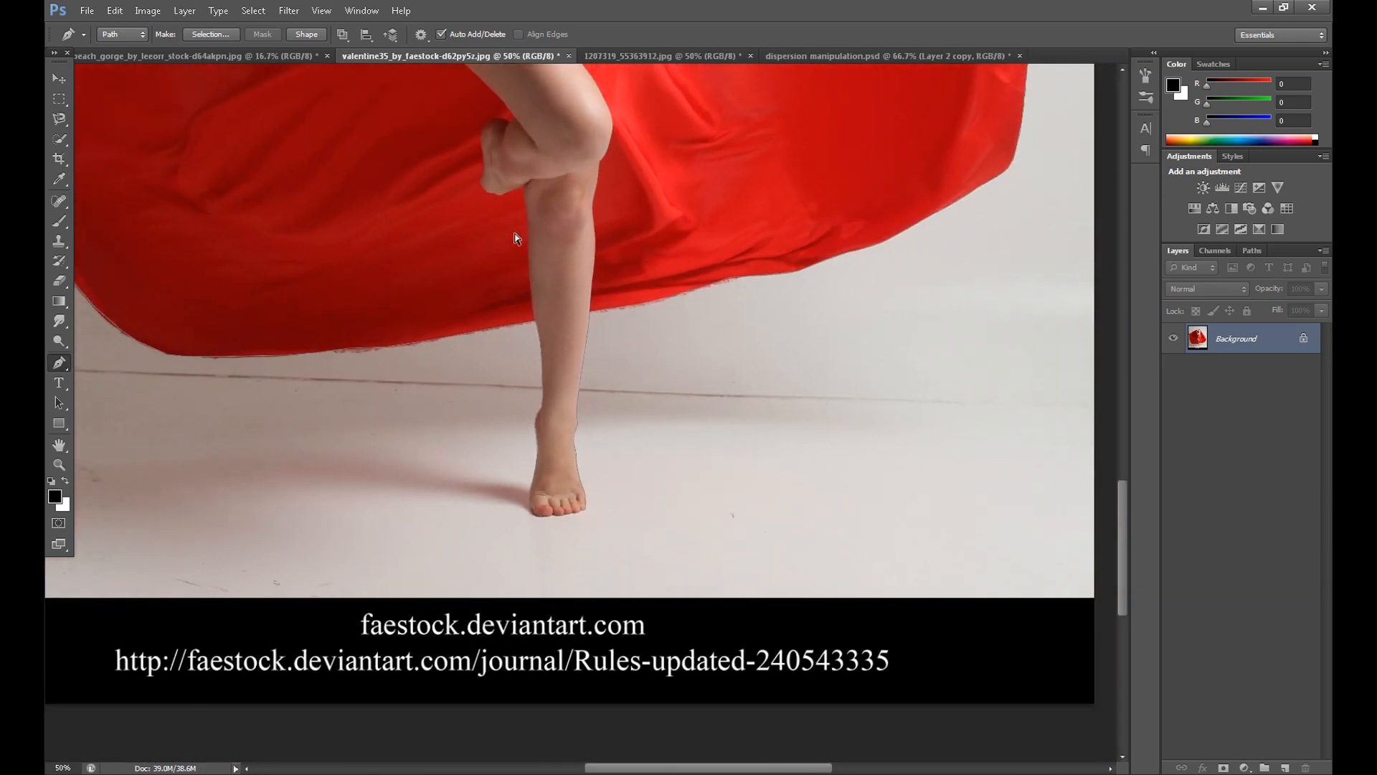
# Convert the closed path around the woman into a new selection with a 3-pixel feather radius.
pyautogui.hotkey('ctrl', '-')
pyautogui.hotkey('ctrl', '-')
pyautogui.hotkey('ctrl', '-')
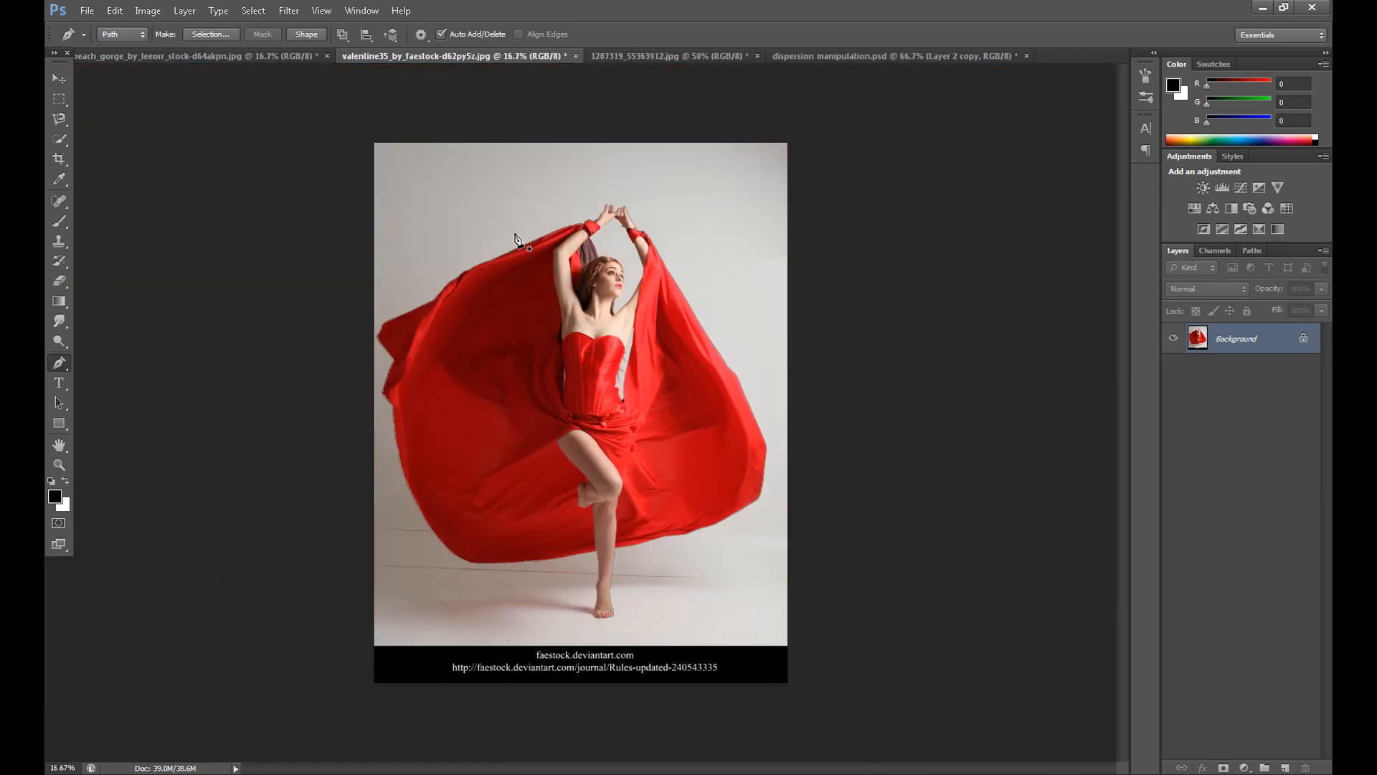
pyautogui.rightClick(519, 303)
pyautogui.rightClick(483, 296)
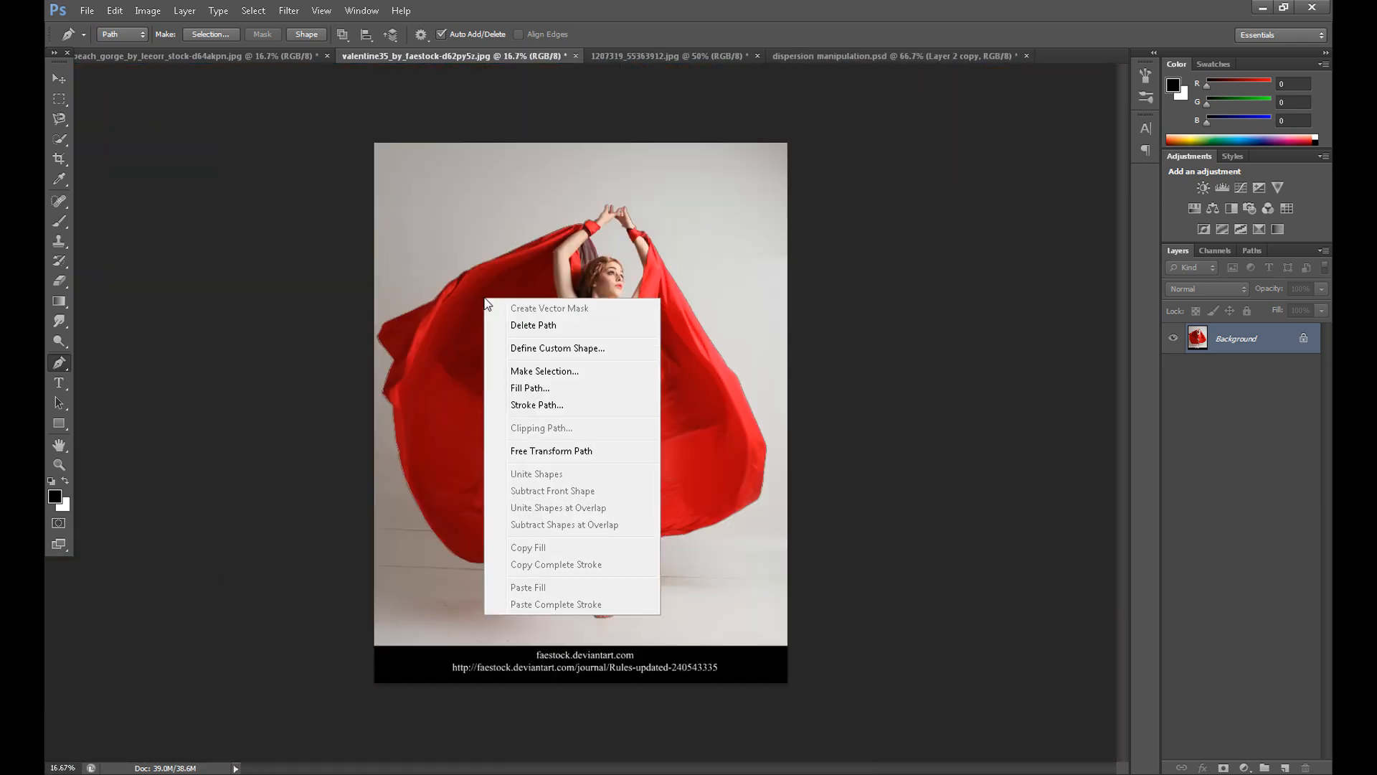
pyautogui.click(547, 371)
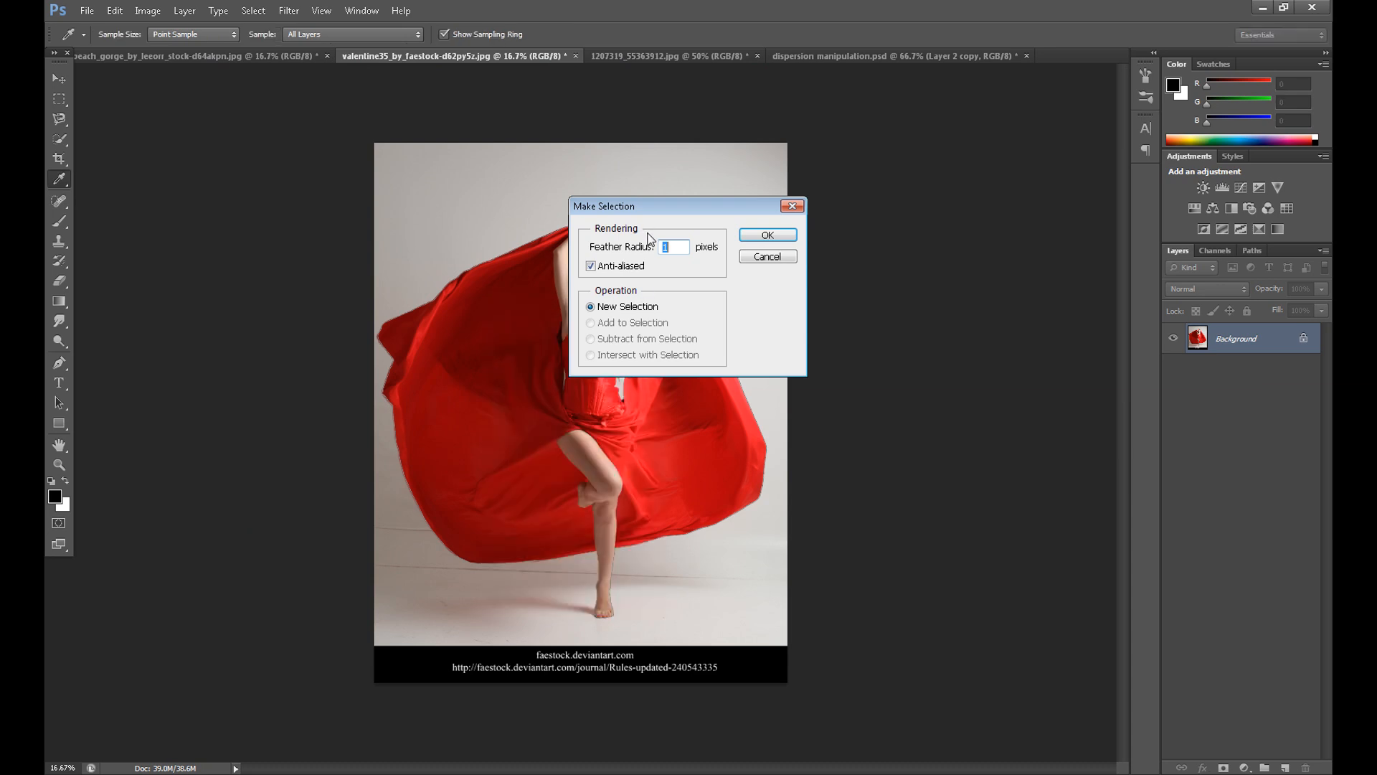
pyautogui.write('3')
pyautogui.click(768, 234)
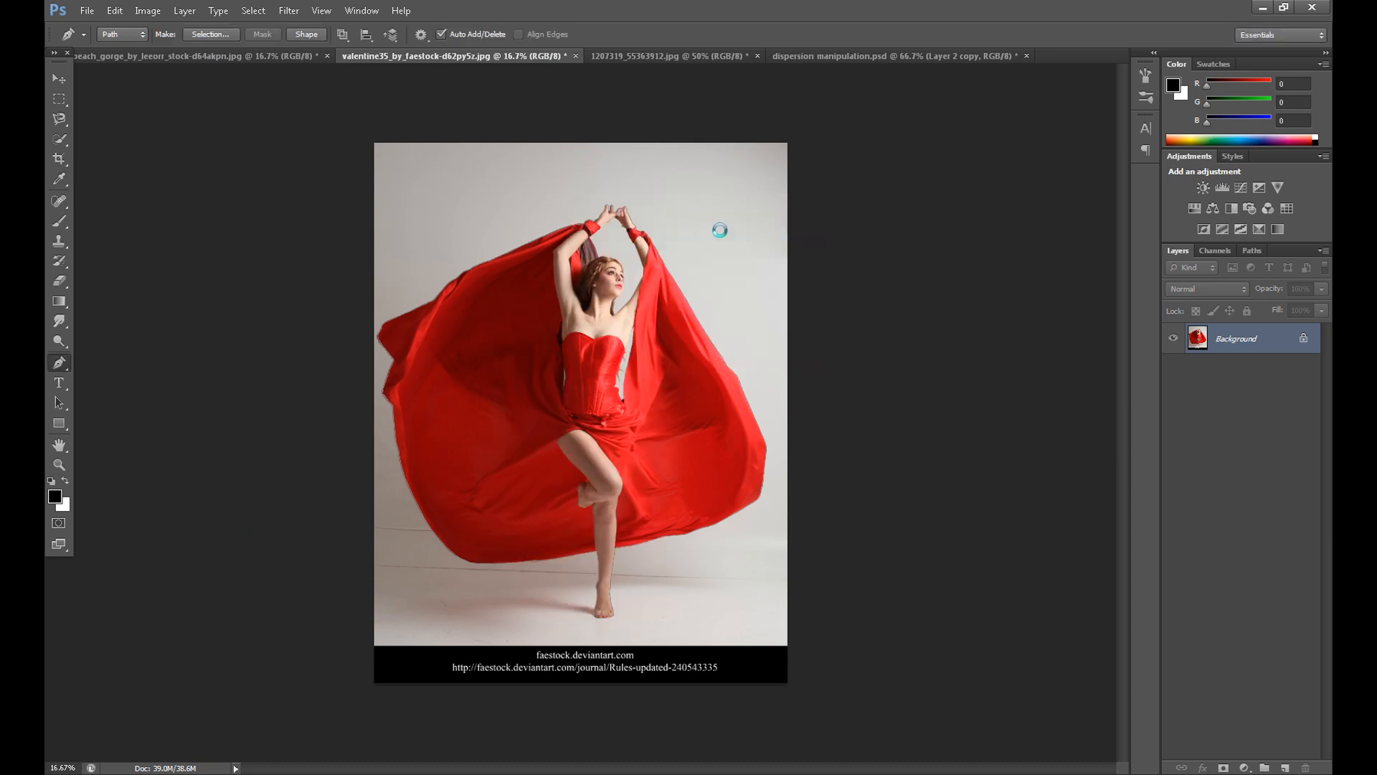
# Copy the selected woman to a new layer and hide the Background layer.
pyautogui.click(59, 98)
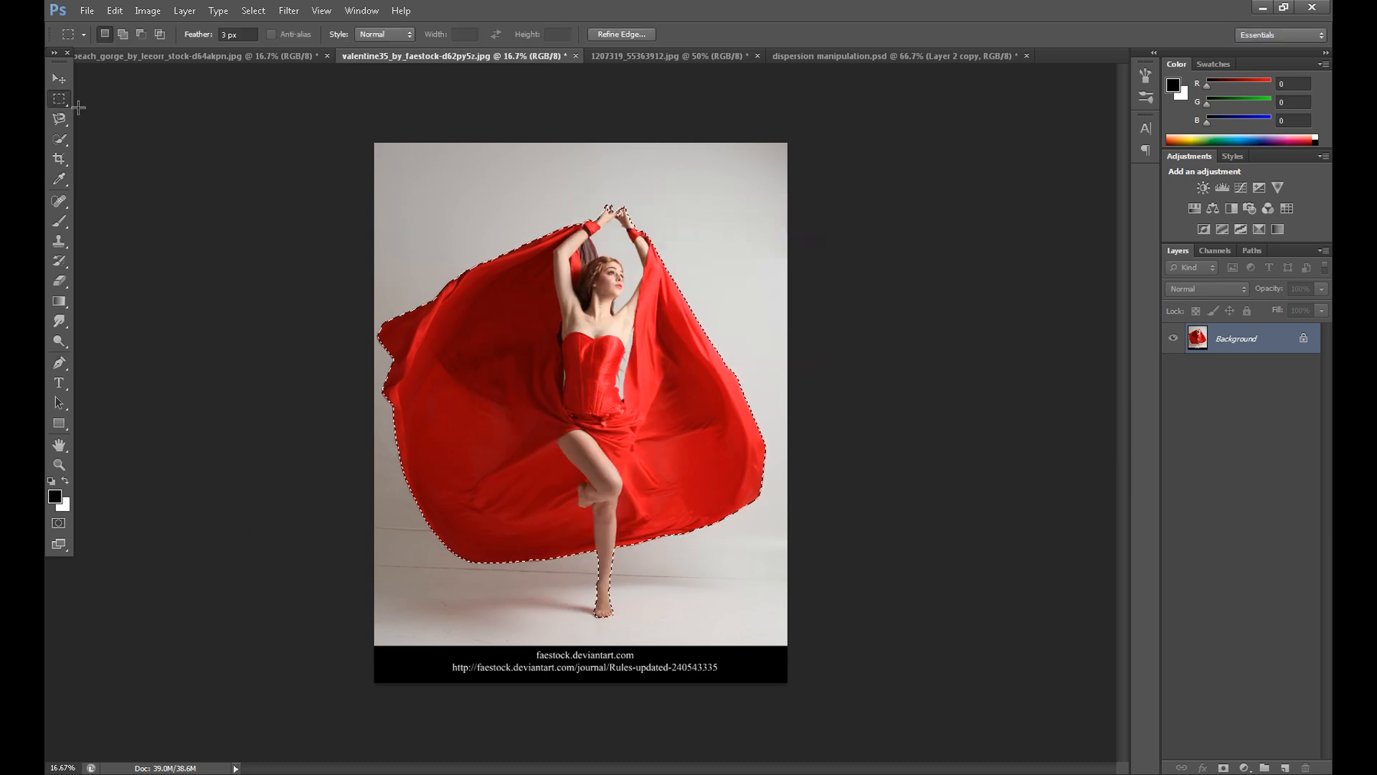
pyautogui.rightClick(605, 300)
pyautogui.click(710, 426)
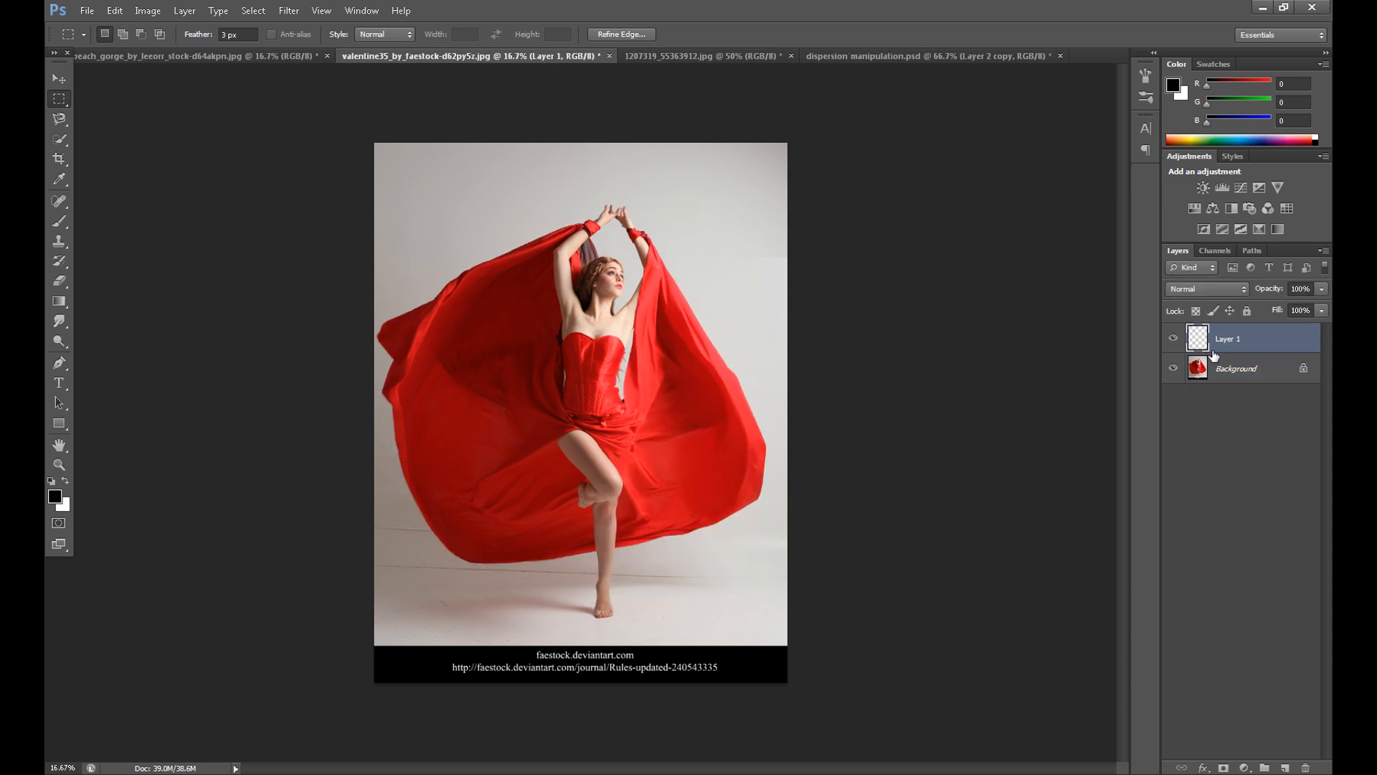
pyautogui.click(1173, 369)
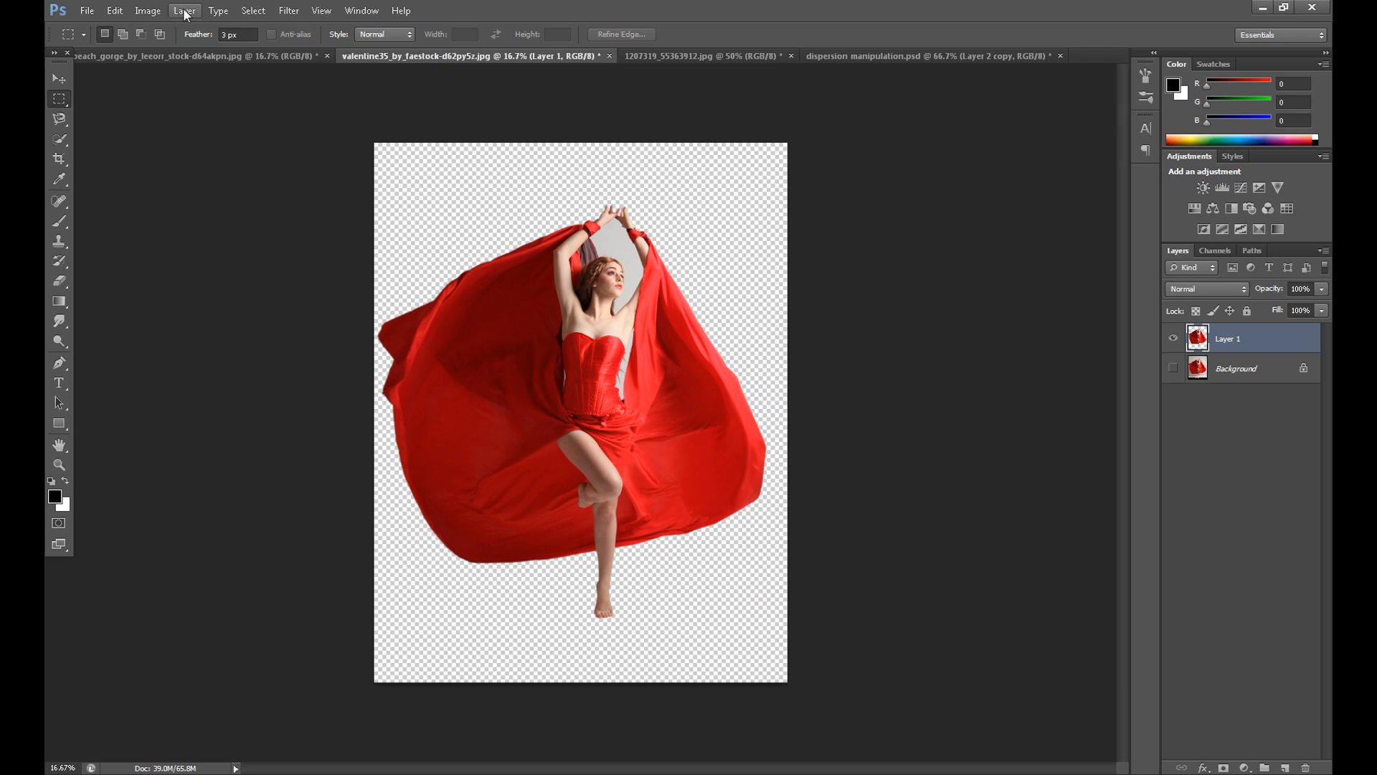
# Resize the woman image proportionally to a height of 1080 pixels.
pyautogui.click(148, 10)
pyautogui.click(188, 123)
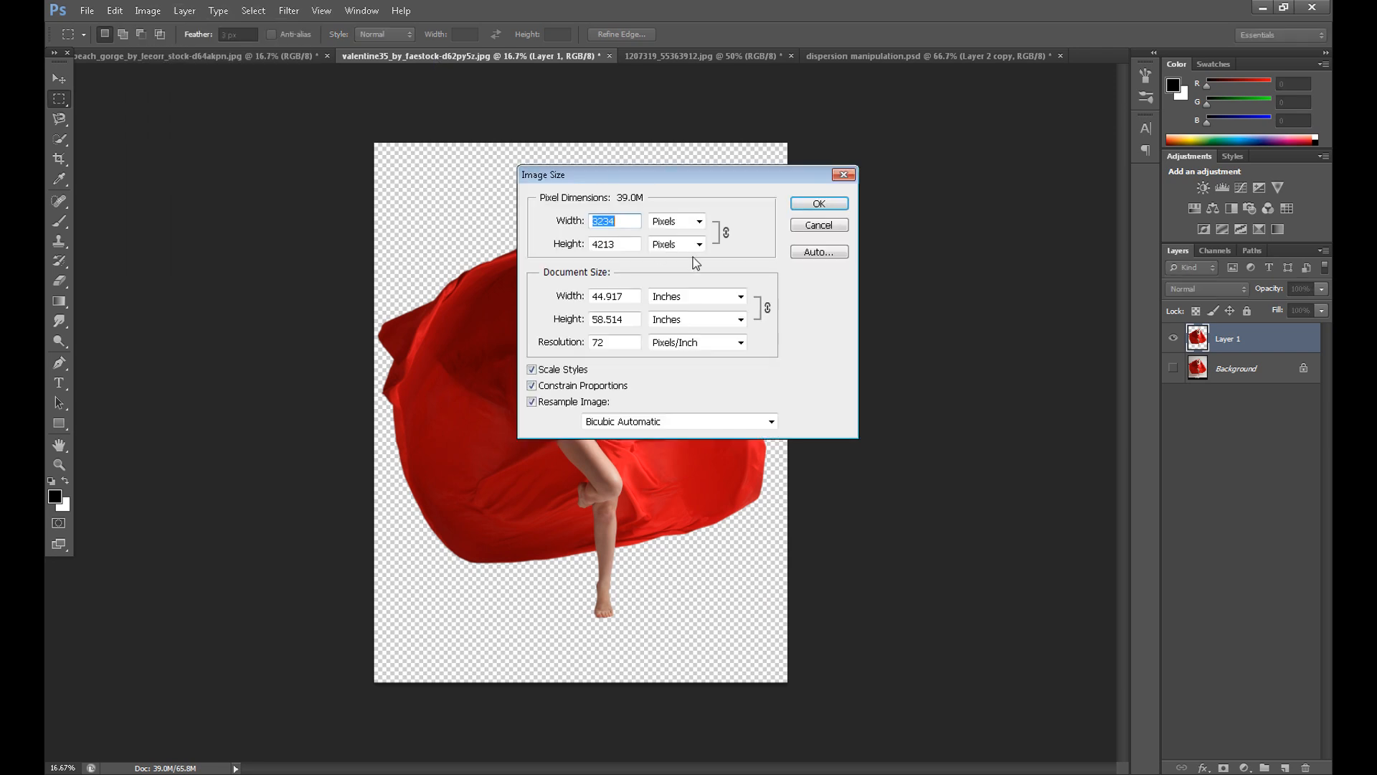
pyautogui.moveTo(630, 245); pyautogui.dragTo(502, 251)
pyautogui.write('1080')
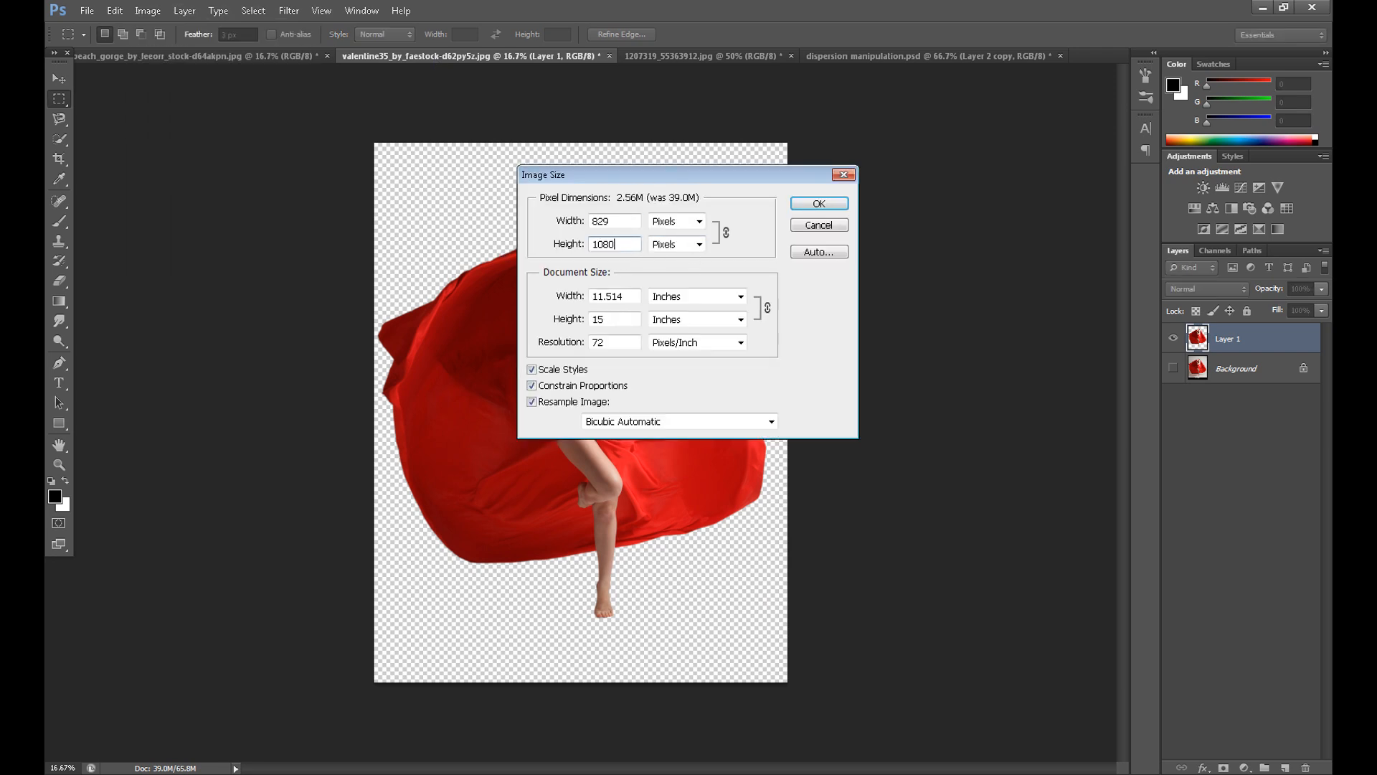
pyautogui.click(836, 204)
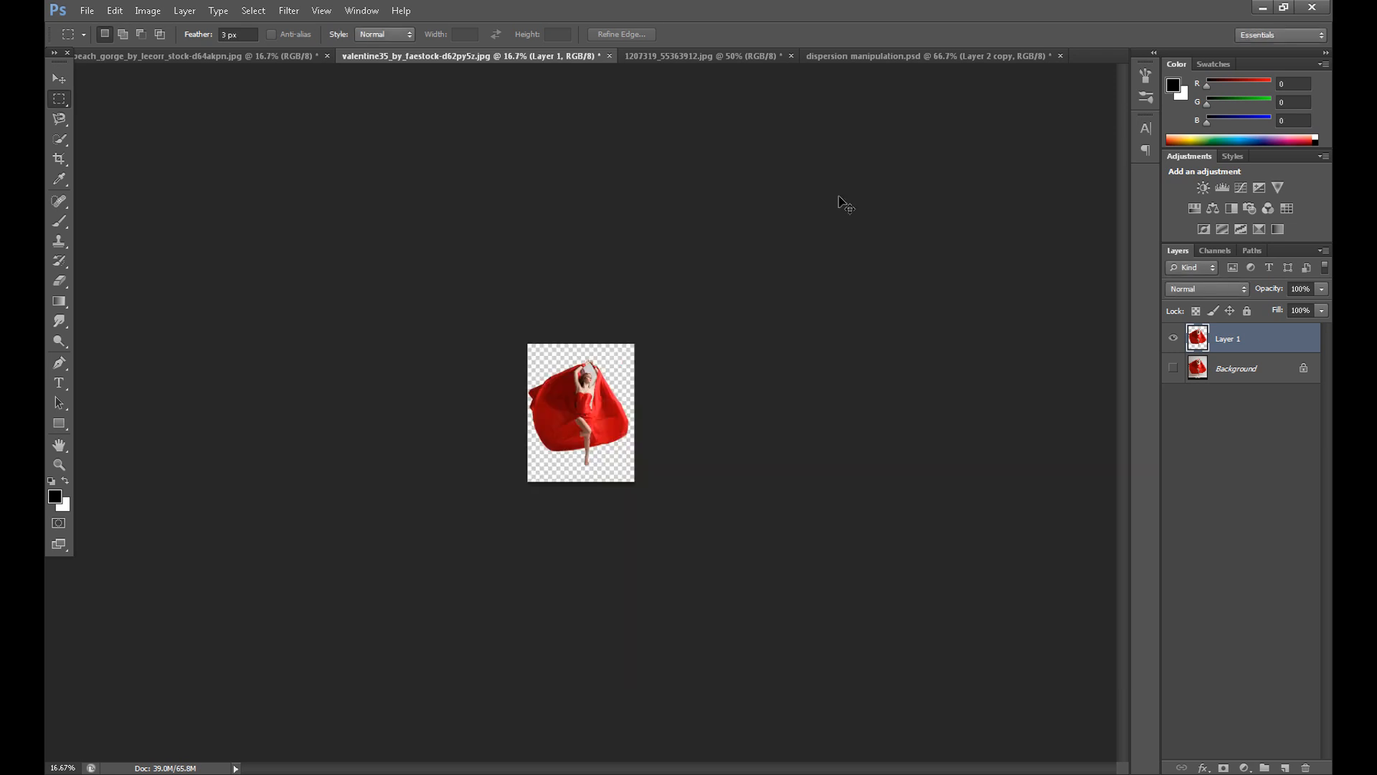
# Move the cut-out woman into dispersion manipulation.psd as a layer directly above Layer 2 copy.
pyautogui.hotkey('ctrl', '+')
pyautogui.hotkey('ctrl', '+')
pyautogui.hotkey('ctrl', '+')
pyautogui.hotkey('ctrl', '+')
pyautogui.hotkey('ctrl', '+')
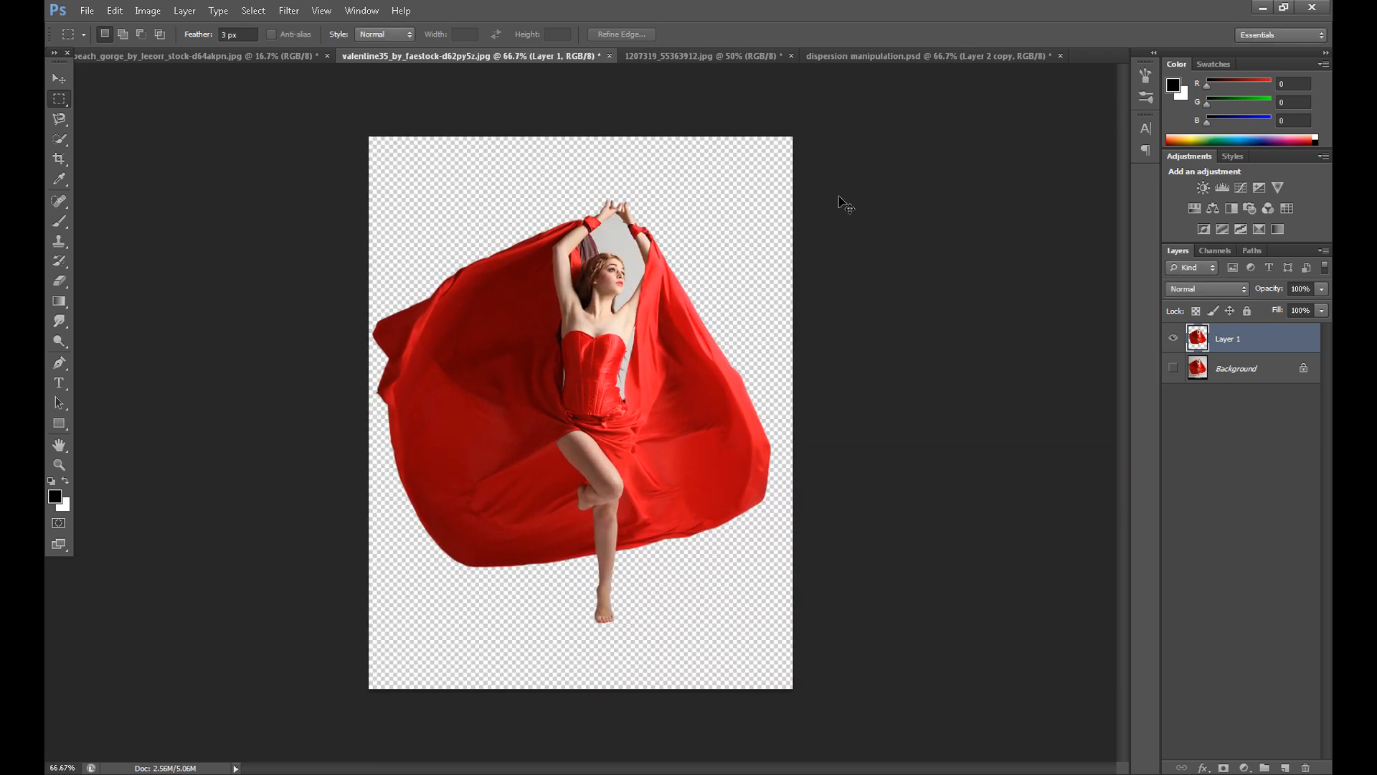
pyautogui.click(69, 80)
pyautogui.moveTo(477, 282); pyautogui.dragTo(785, 221)
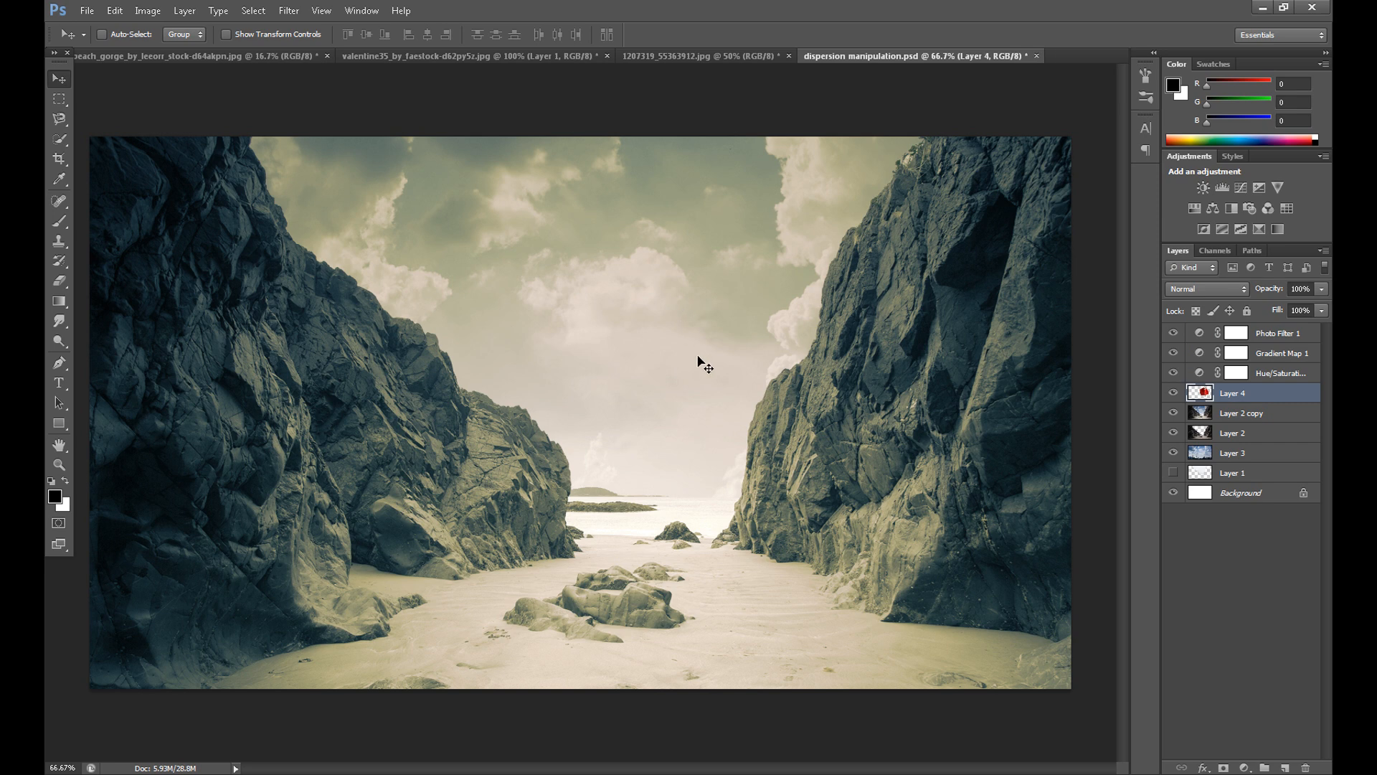
# Position the cut-out woman in the centre of the gorge with her foot on the rocks in the sand.
pyautogui.moveTo(788, 389); pyautogui.dragTo(651, 381)
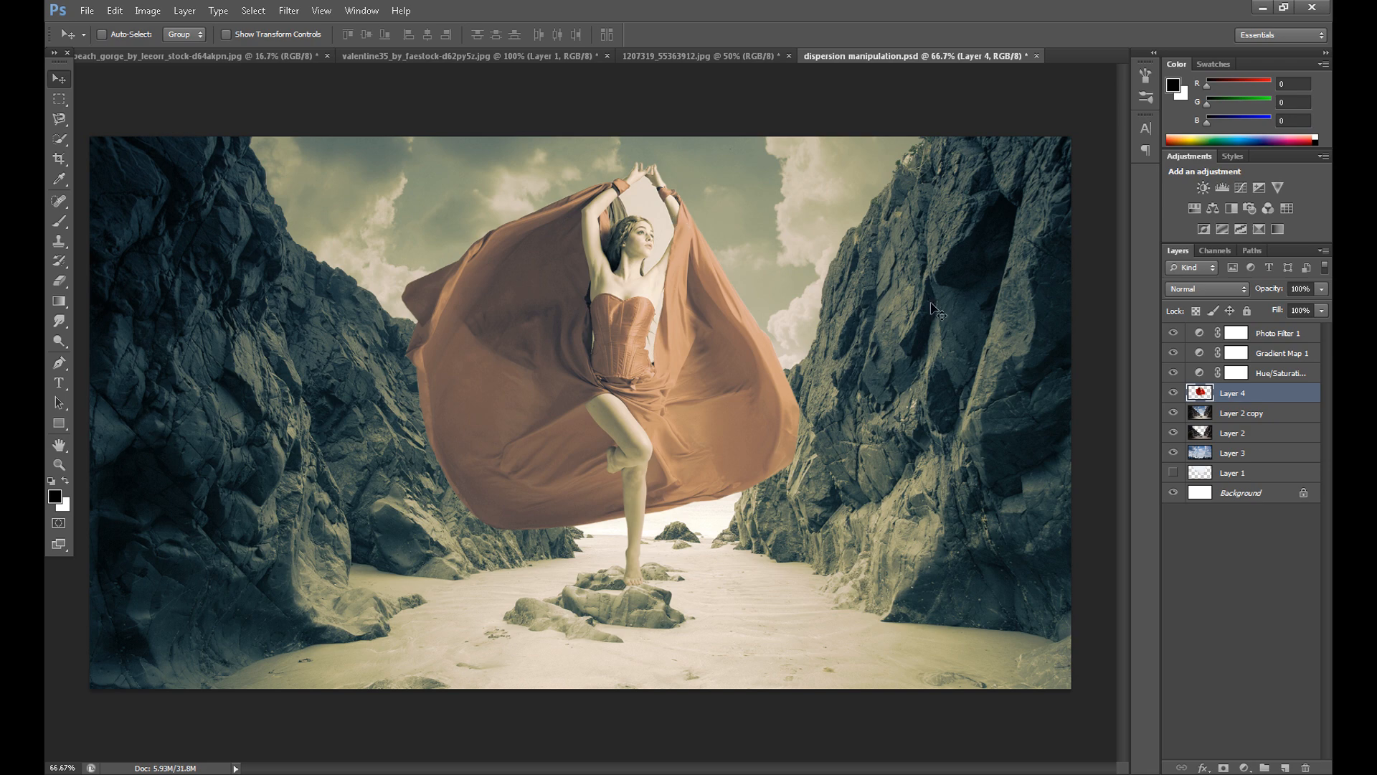
# Trace the leftover background between the woman's raised arms and head with the Pen tool and convert the path to a selection.
pyautogui.hotkey('ctrl', '+')
pyautogui.hotkey('ctrl', '+')
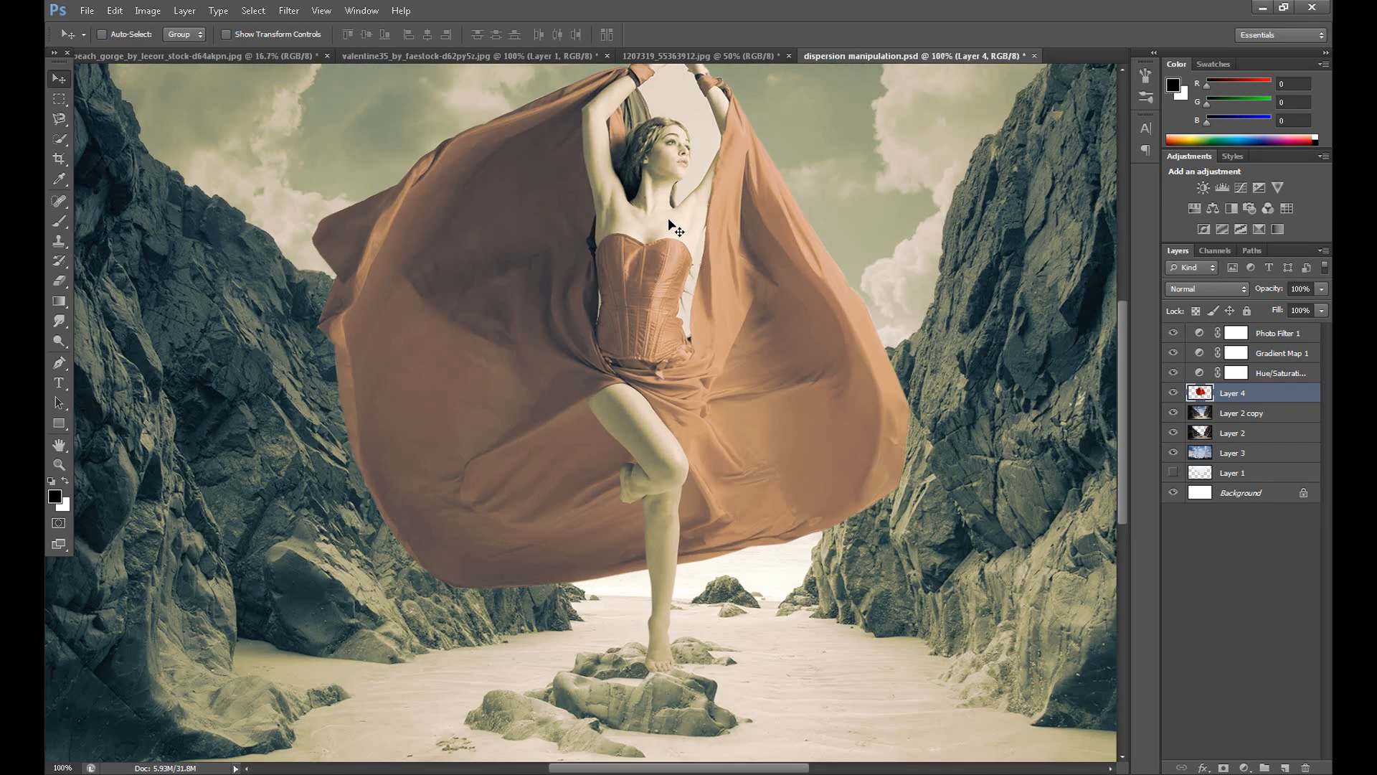
pyautogui.moveTo(1123, 360); pyautogui.dragTo(1124, 241)
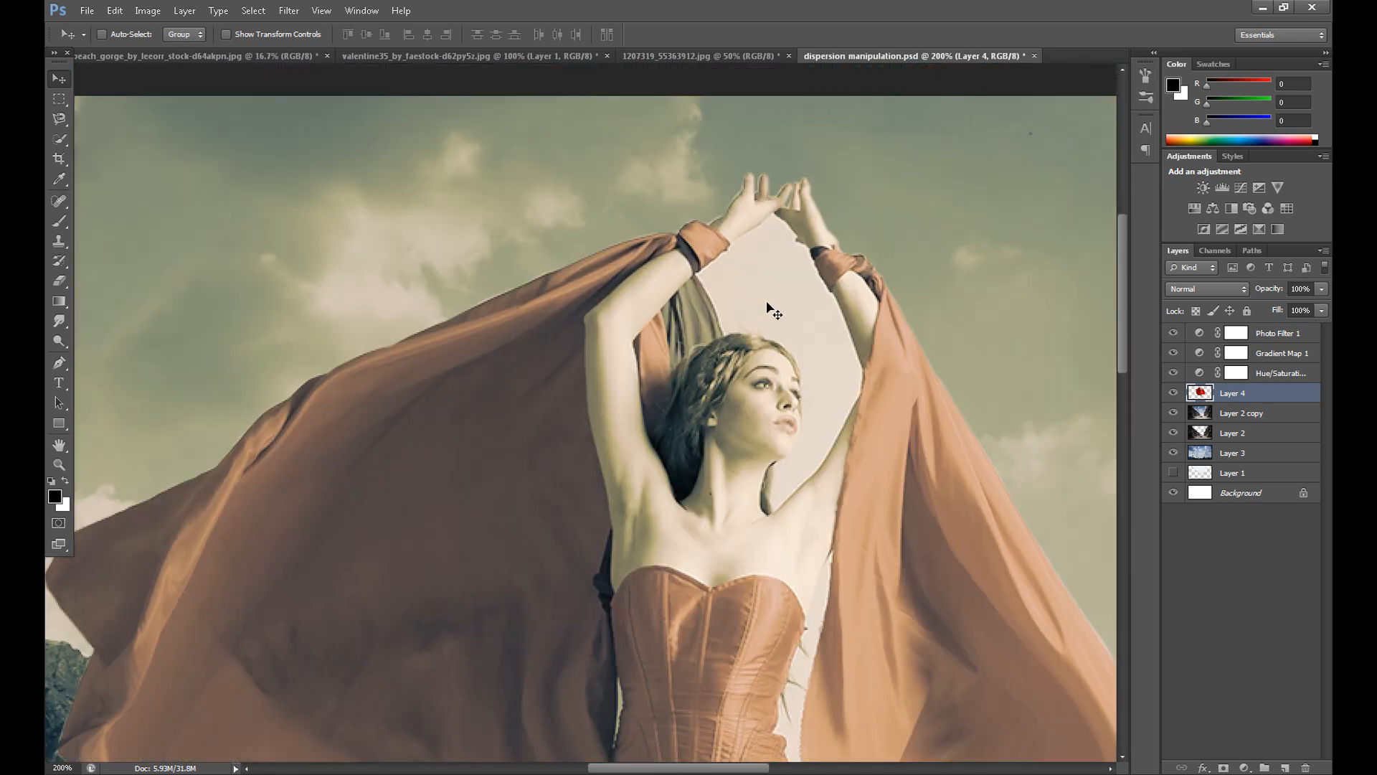
pyautogui.click(59, 362)
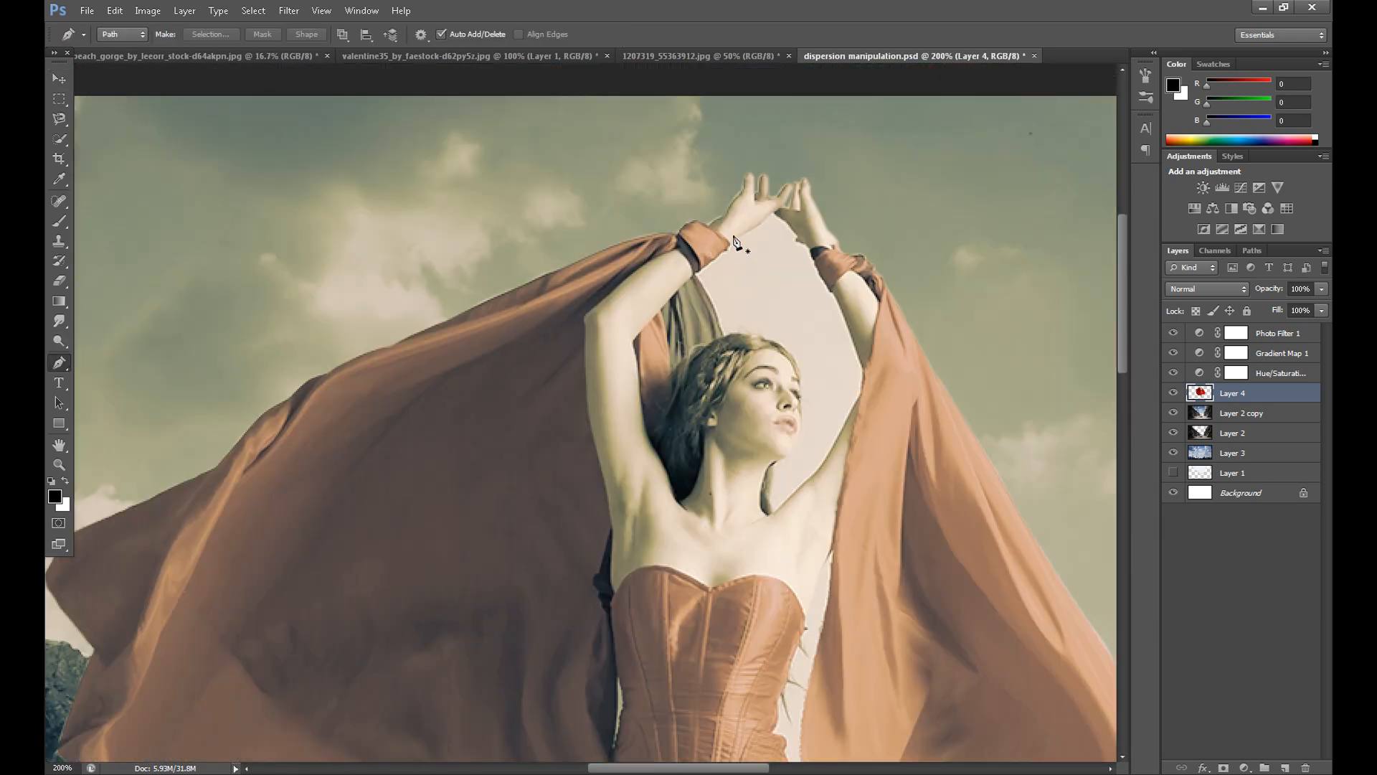
pyautogui.click(771, 212)
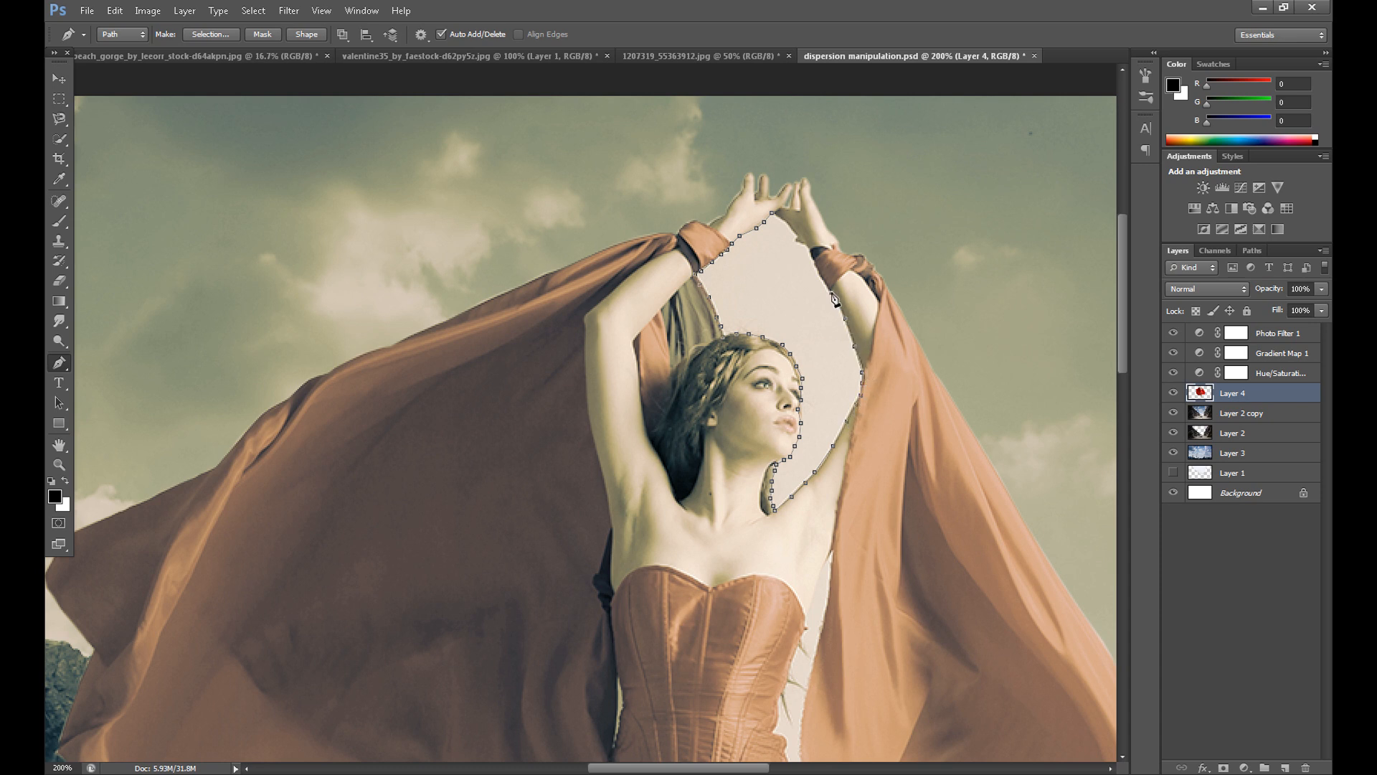
pyautogui.rightClick(776, 263)
pyautogui.click(830, 246)
pyautogui.click(778, 233)
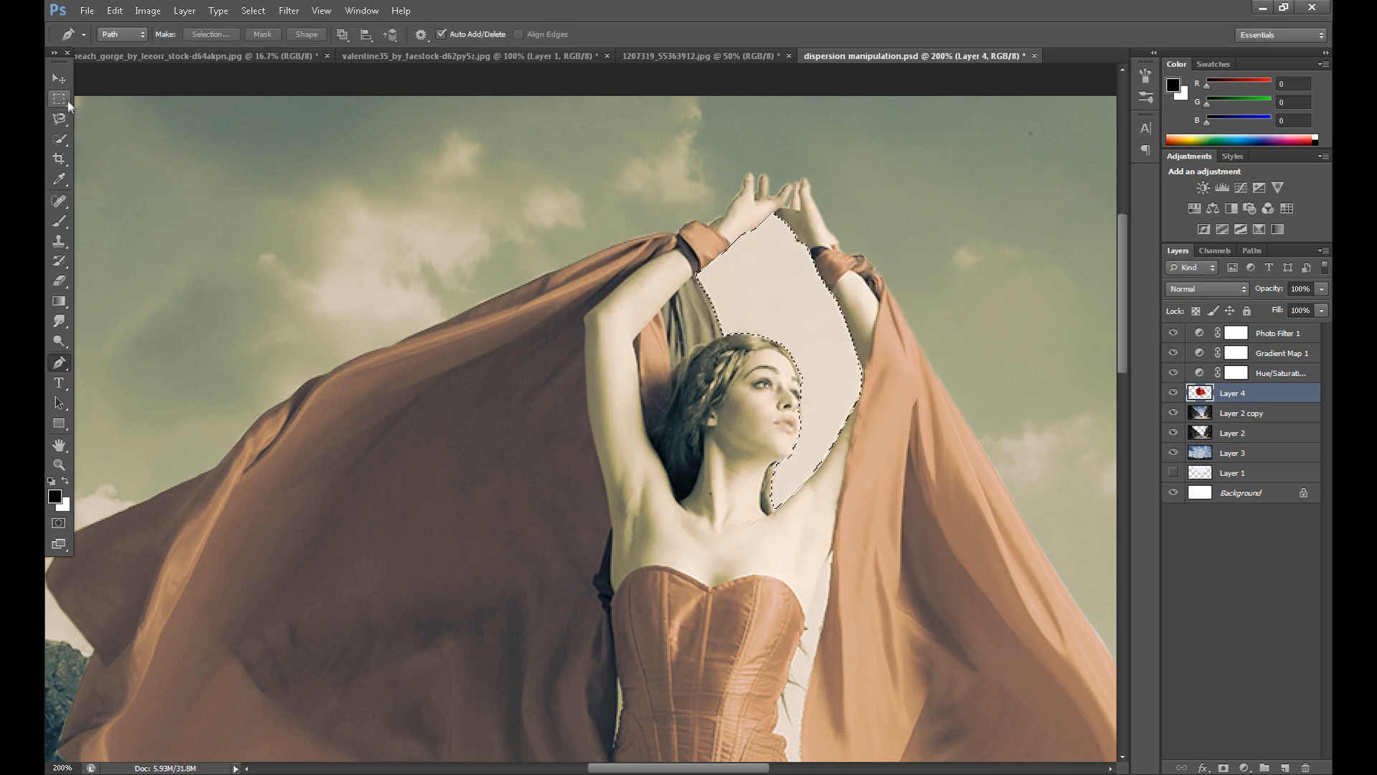
# Cut the selected background between the arms to a new layer and hide that layer.
pyautogui.click(60, 98)
pyautogui.rightClick(768, 303)
pyautogui.click(814, 429)
pyautogui.click(1173, 393)
# Trace the leftover background gap between the corset and the fabric with the Pen tool and convert the path to a selection.
pyautogui.scroll(-3, 1101, 400)
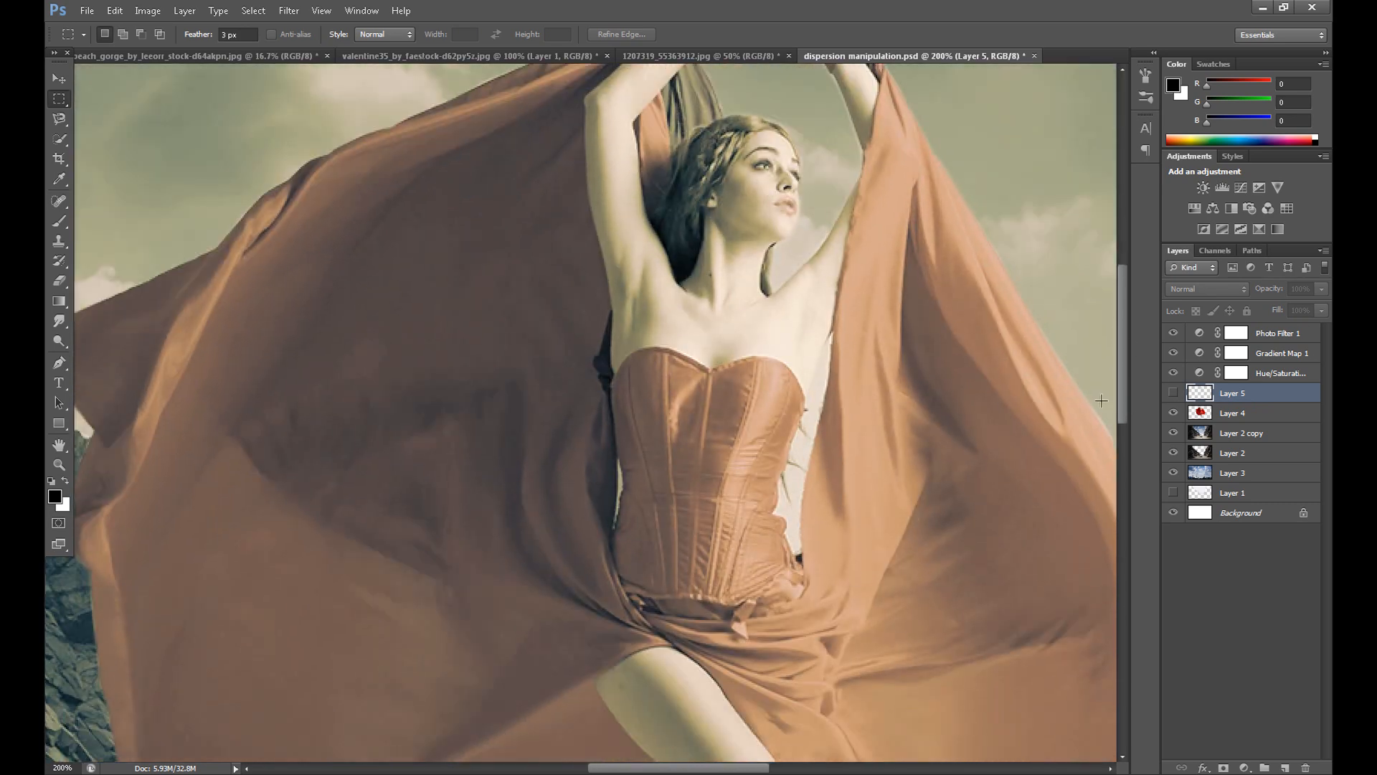
pyautogui.click(60, 362)
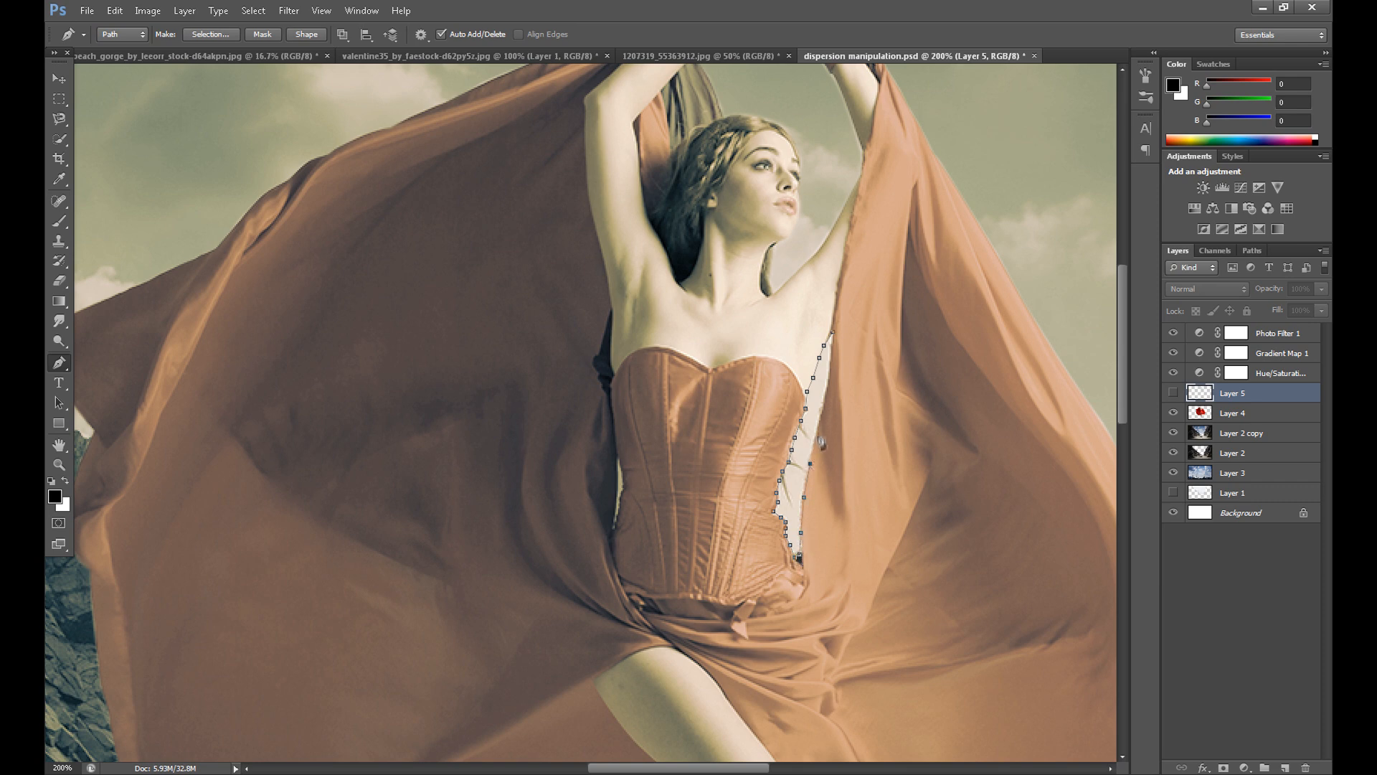
pyautogui.rightClick(820, 390)
pyautogui.click(867, 462)
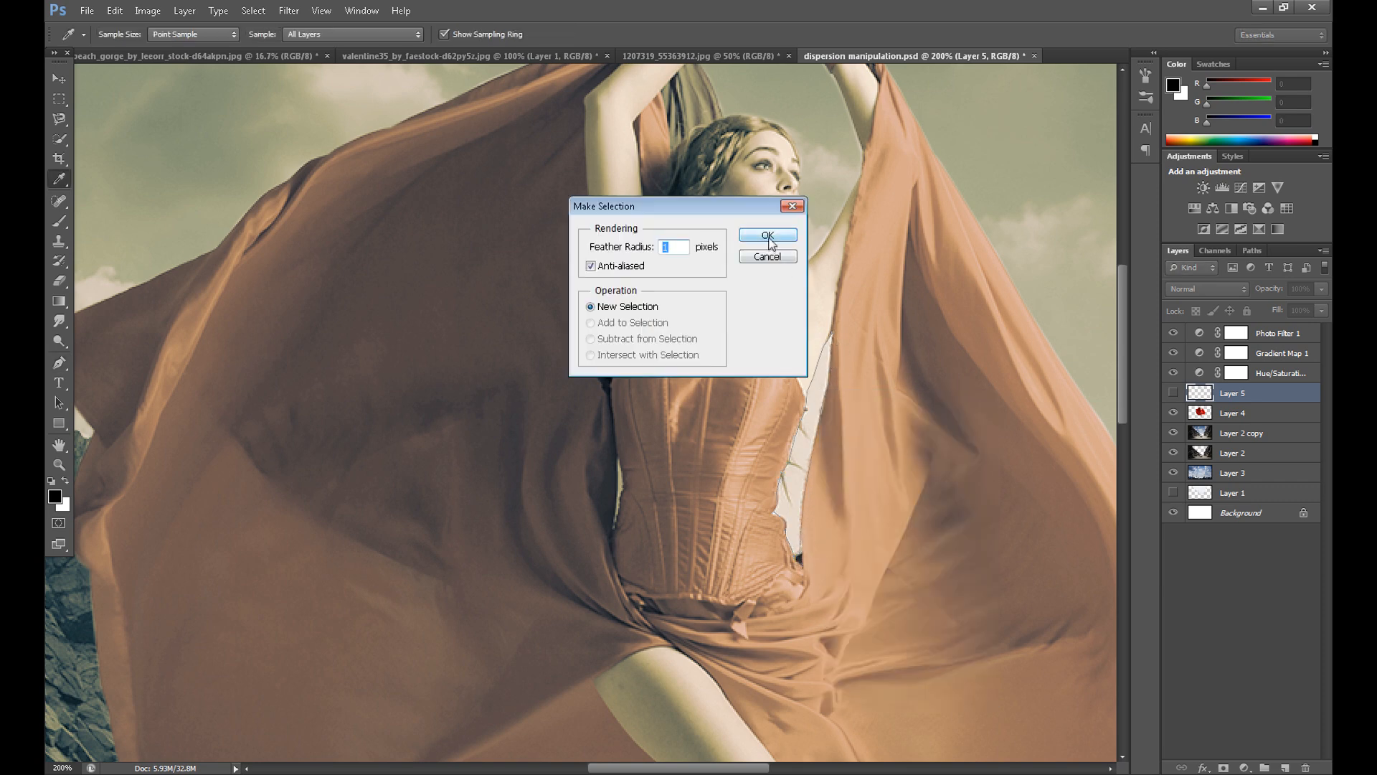
pyautogui.click(768, 237)
pyautogui.click(60, 98)
# Try to cut the selected gap to a new layer while the hidden Layer 5 is active.
pyautogui.rightClick(819, 450)
pyautogui.click(861, 574)
pyautogui.click(651, 298)
pyautogui.rightClick(816, 414)
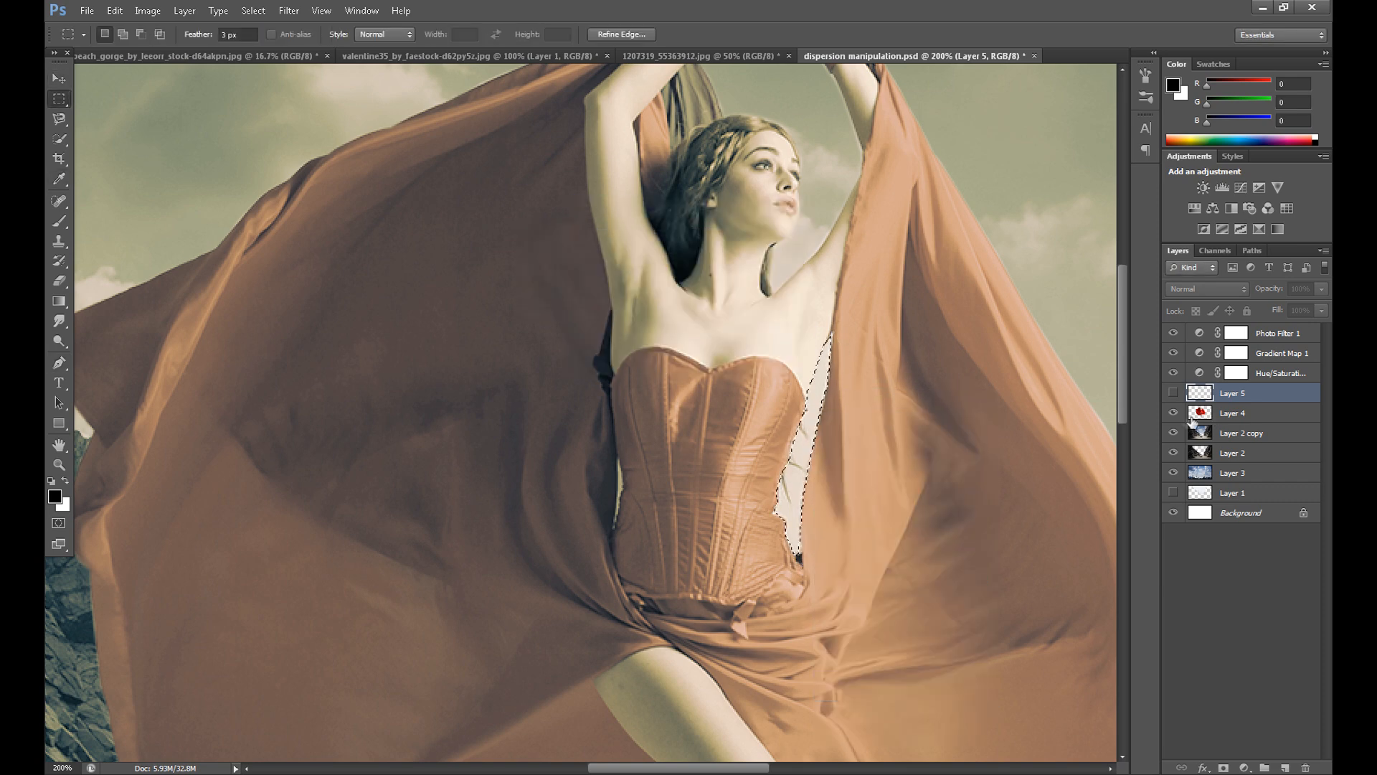
# Cut the selected gap beside the corset from Layer 4 to a new layer and hide that layer.
pyautogui.click(1235, 413)
pyautogui.rightClick(813, 452)
pyautogui.click(879, 593)
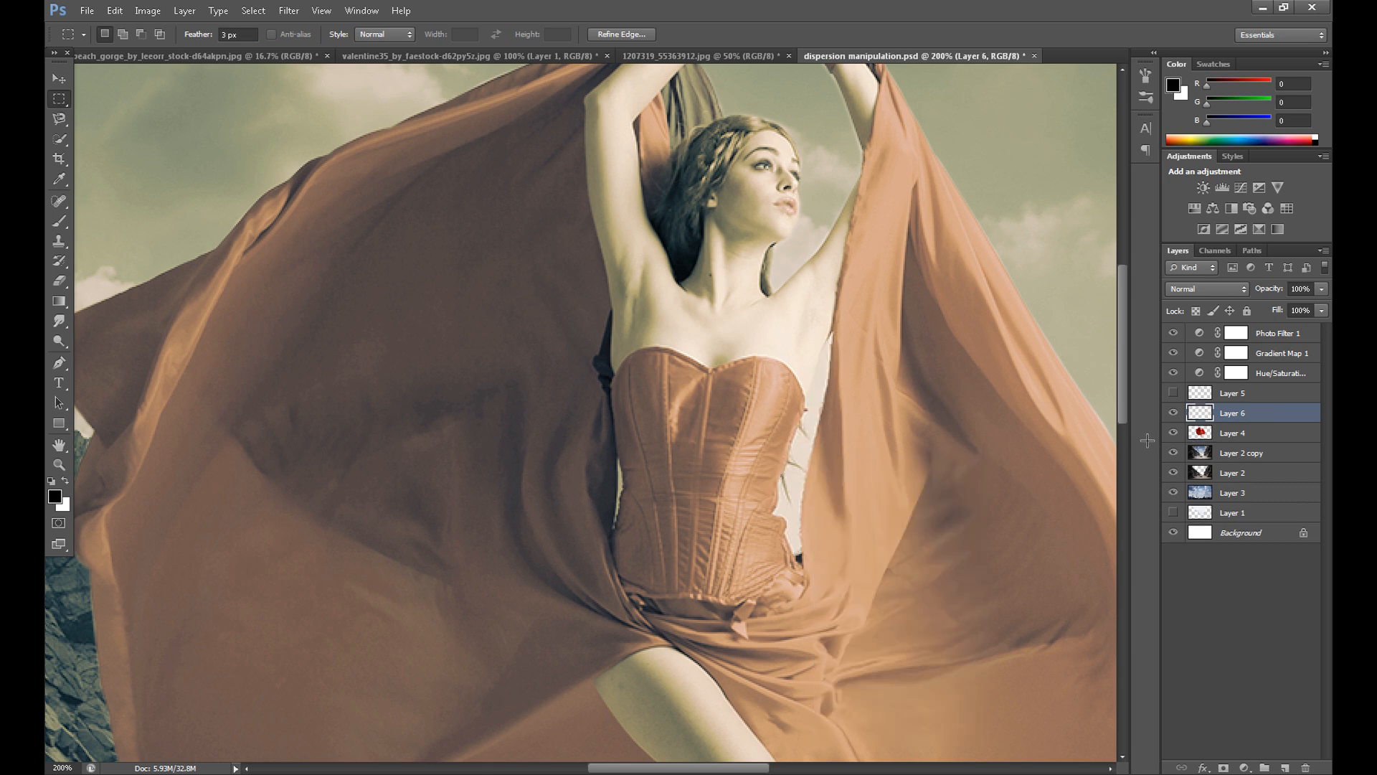
pyautogui.click(1175, 415)
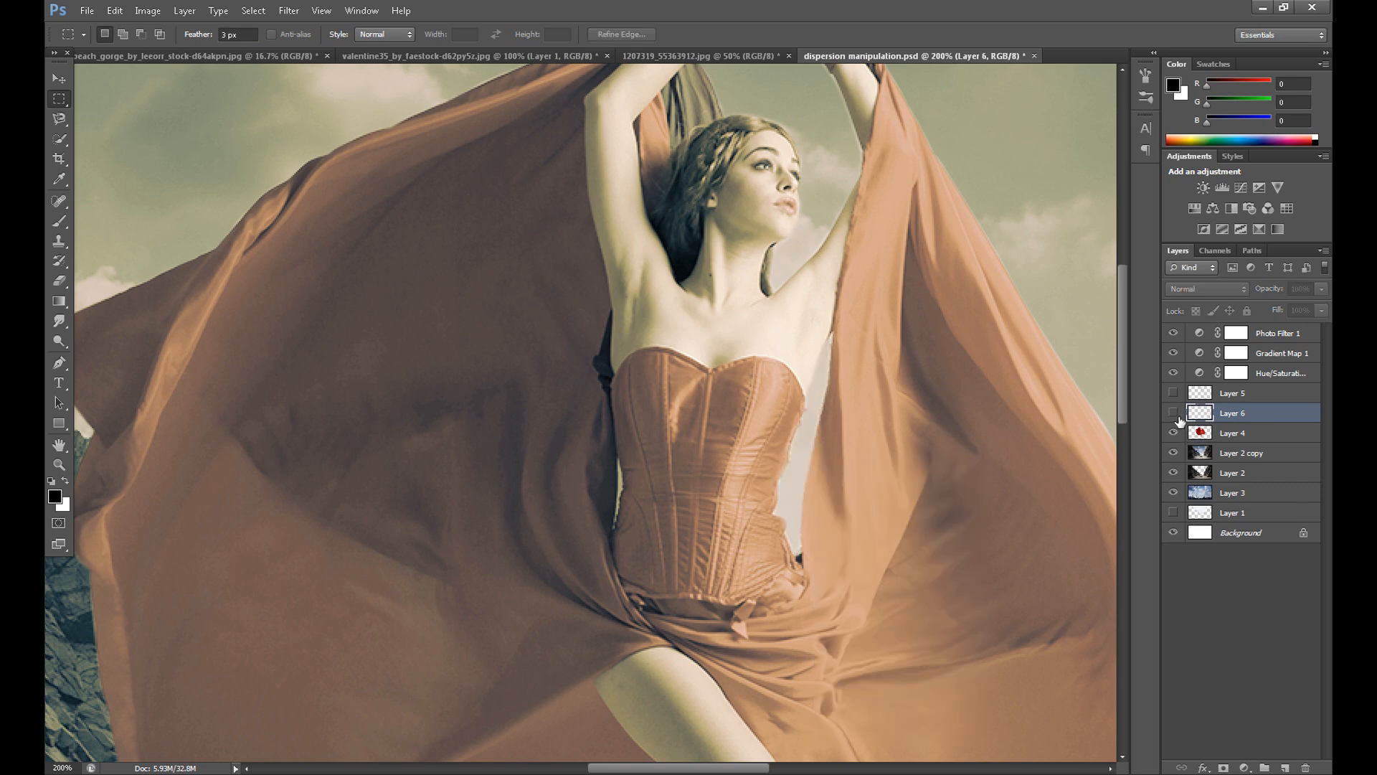
# Delete the two hidden layers, Layer 5 and Layer 6, that hold the cut-away background pieces.
pyautogui.hotkey('ctrl', '-')
pyautogui.hotkey('ctrl', '-')
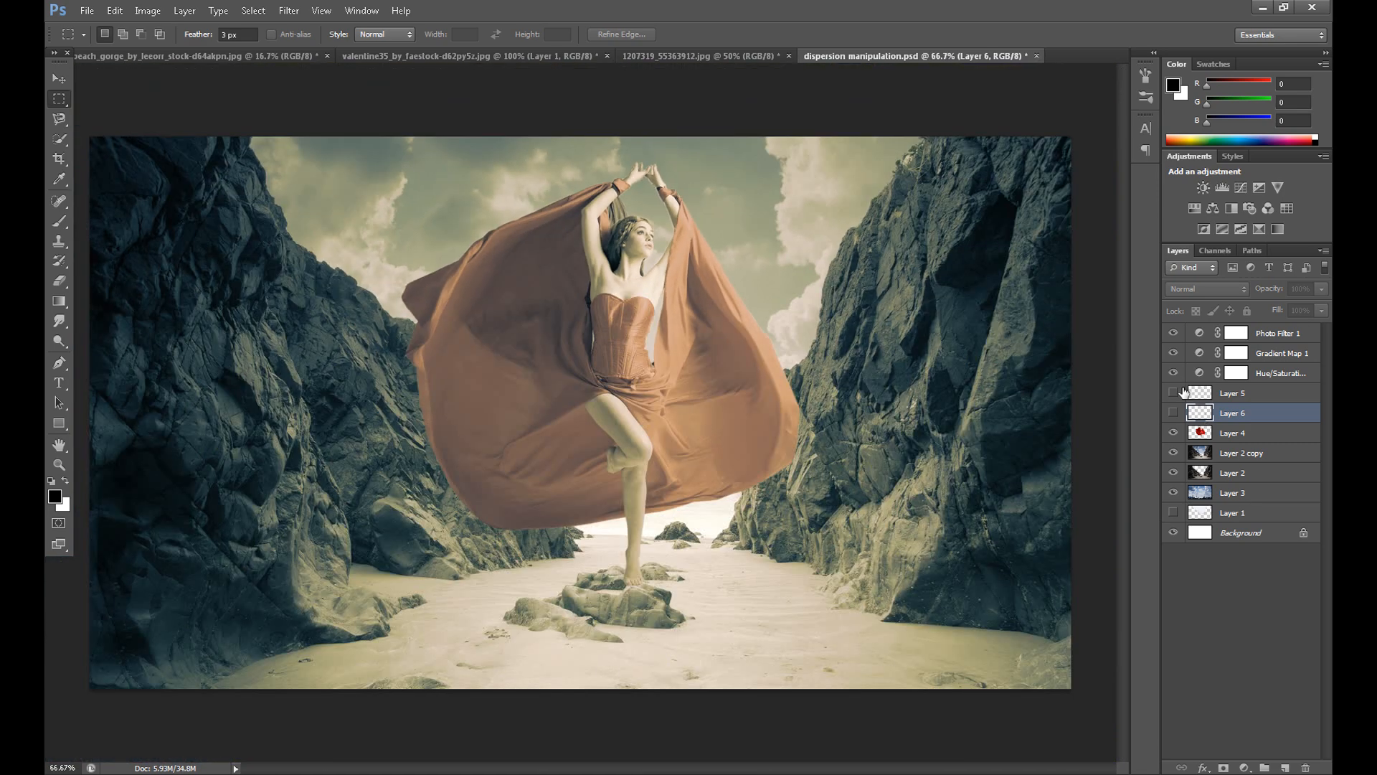
pyautogui.keyDown('shift'); pyautogui.click(1243, 394); pyautogui.keyUp('shift')
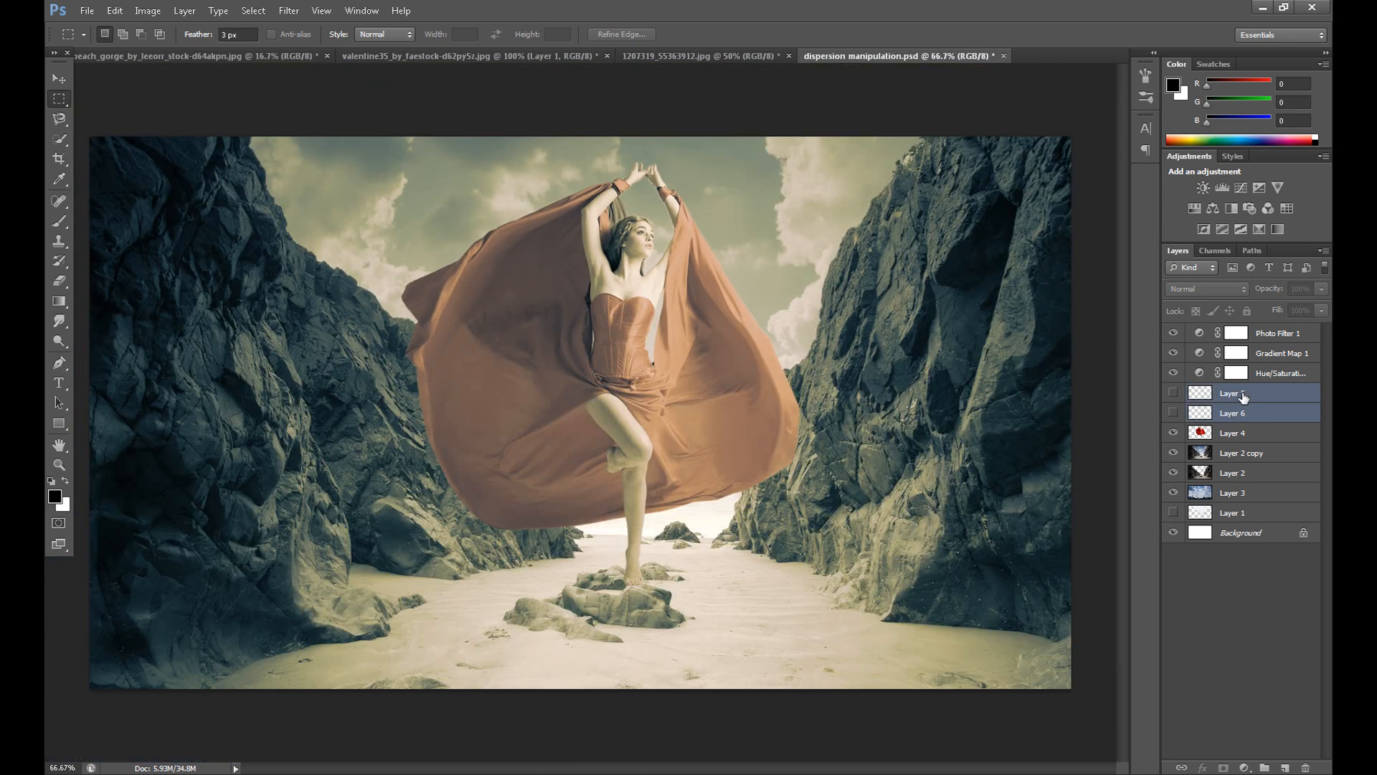
pyautogui.rightClick(1243, 391)
pyautogui.click(1119, 314)
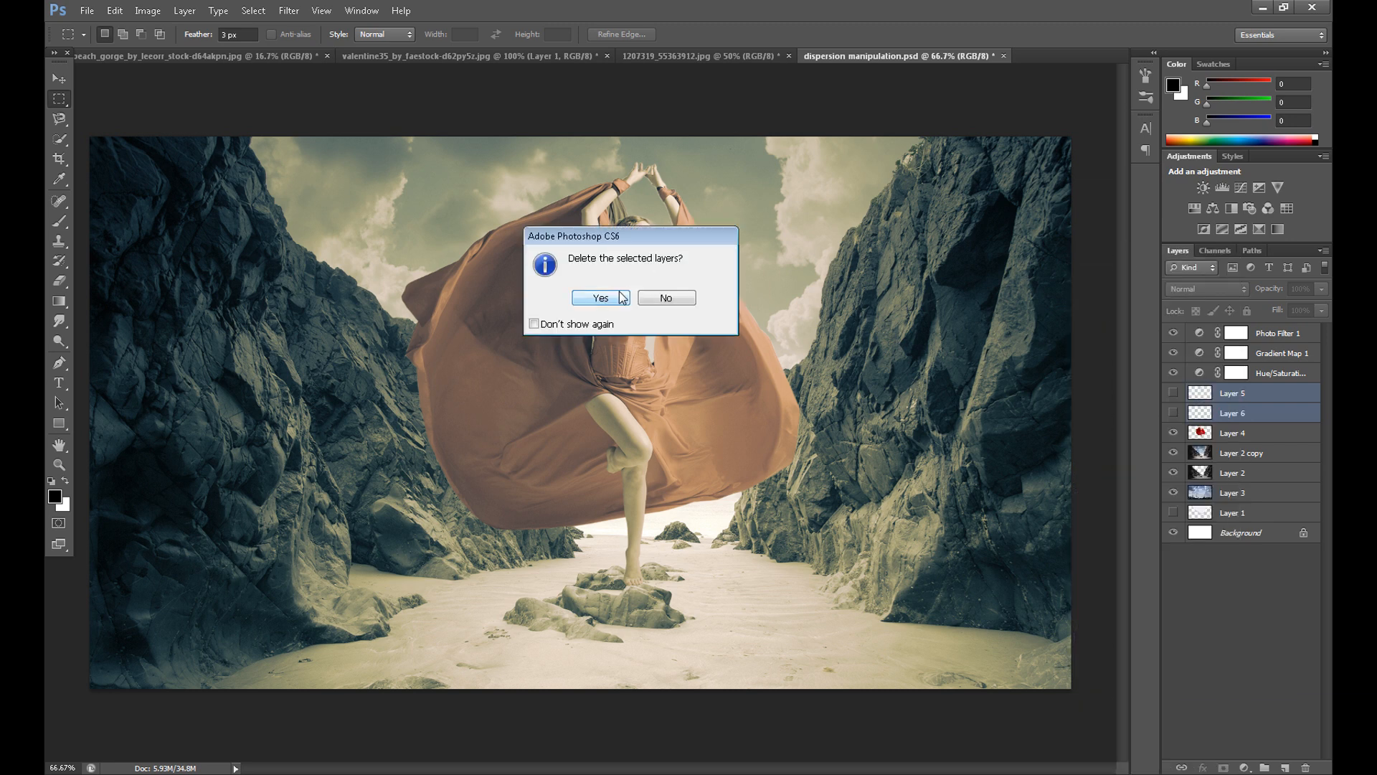
pyautogui.press('Return')
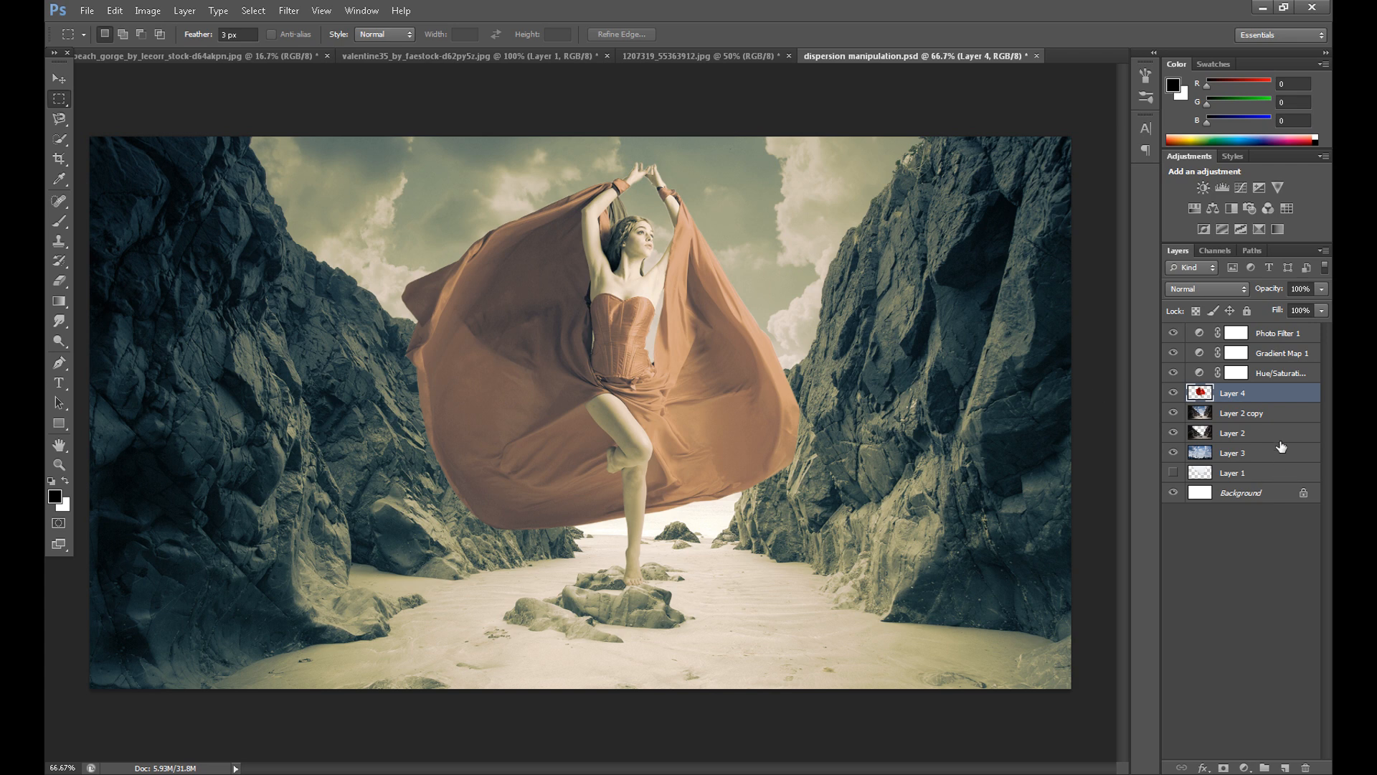
# Create a new layer above the woman, filled with 50% Gray at 100% opacity, and set its blending mode to Overlay.
pyautogui.click(1278, 765)
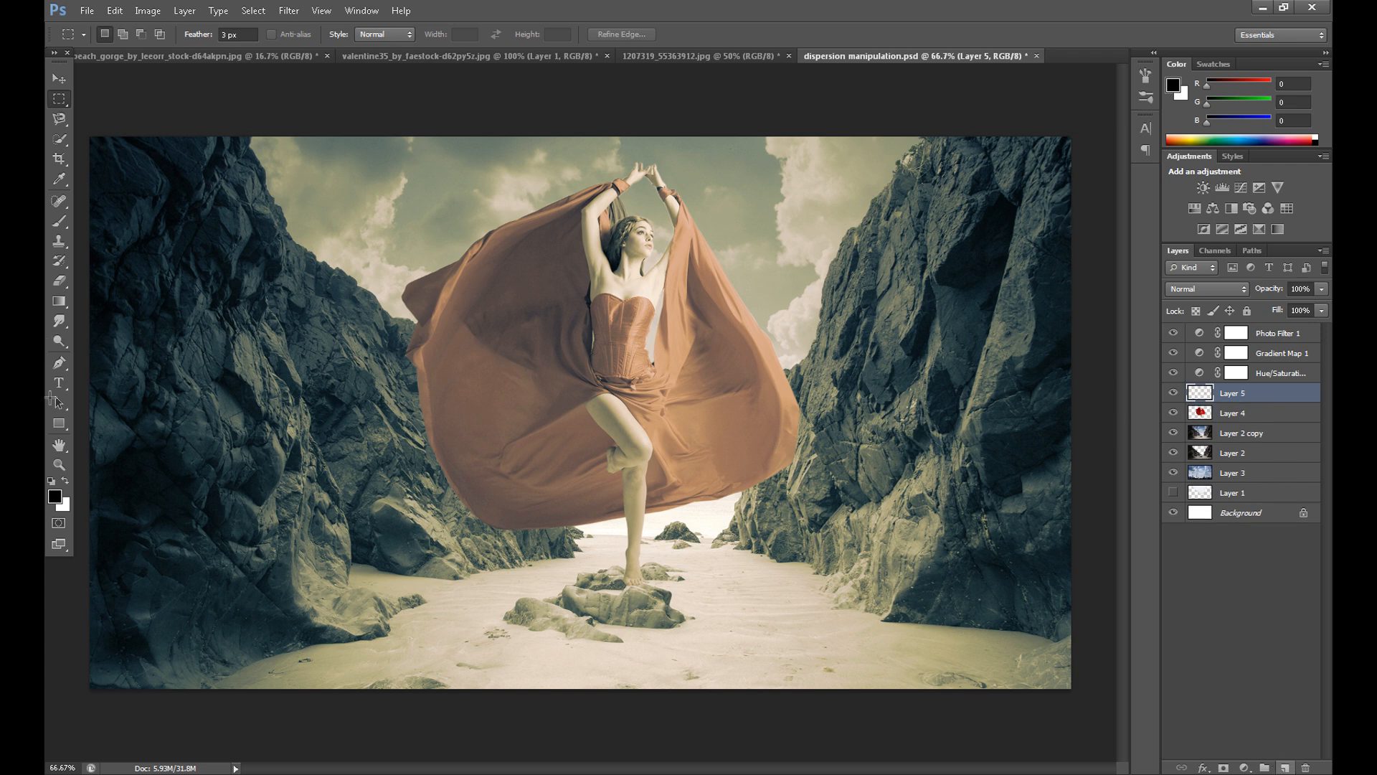
pyautogui.click(114, 10)
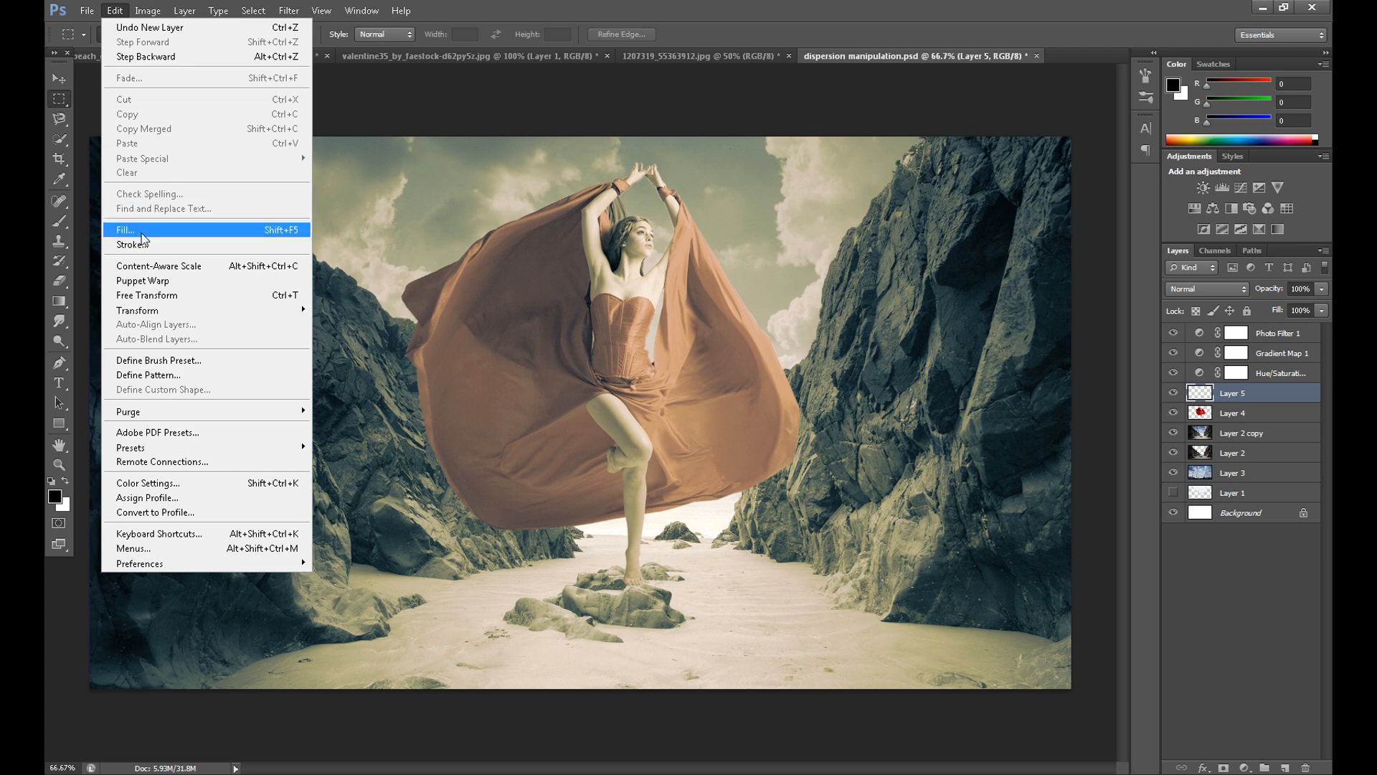
pyautogui.click(270, 227)
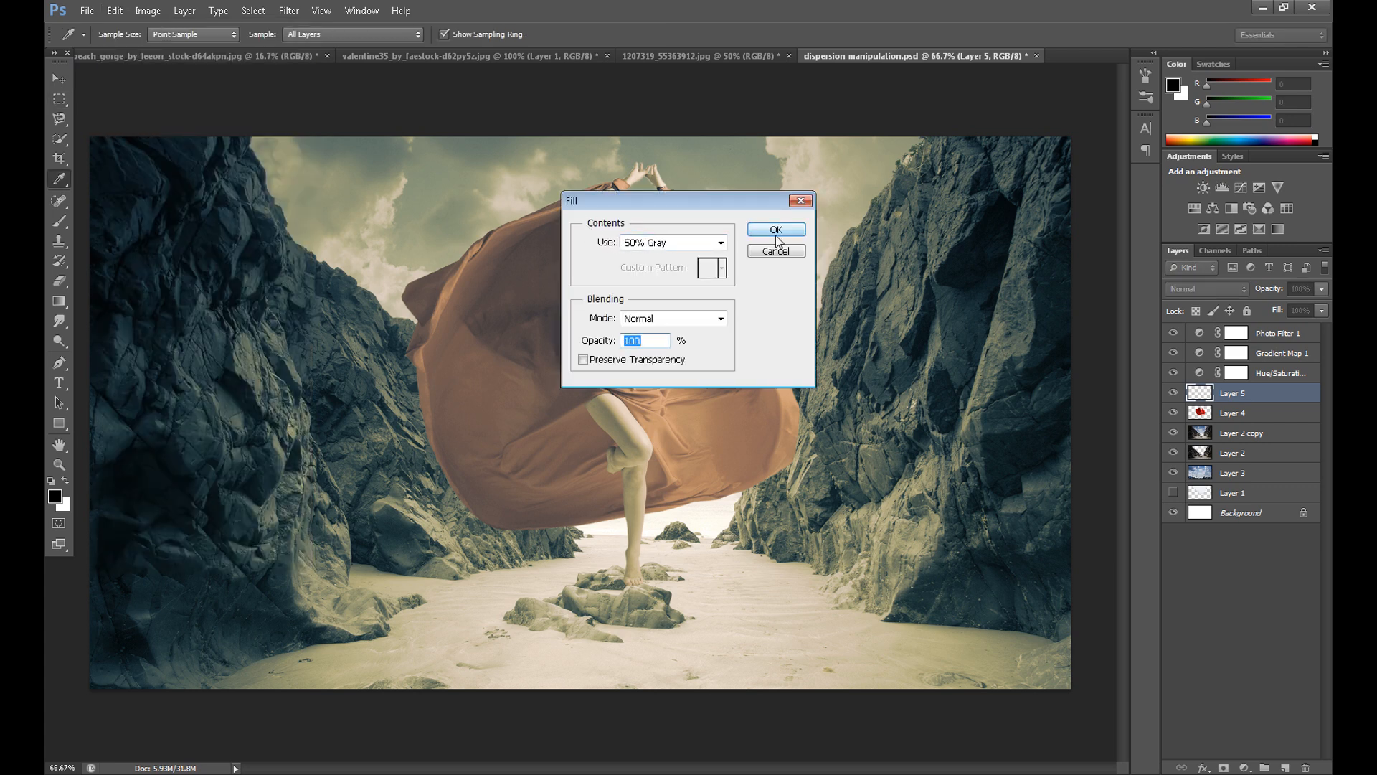
pyautogui.click(776, 230)
pyautogui.press('m')
pyautogui.click(1203, 289)
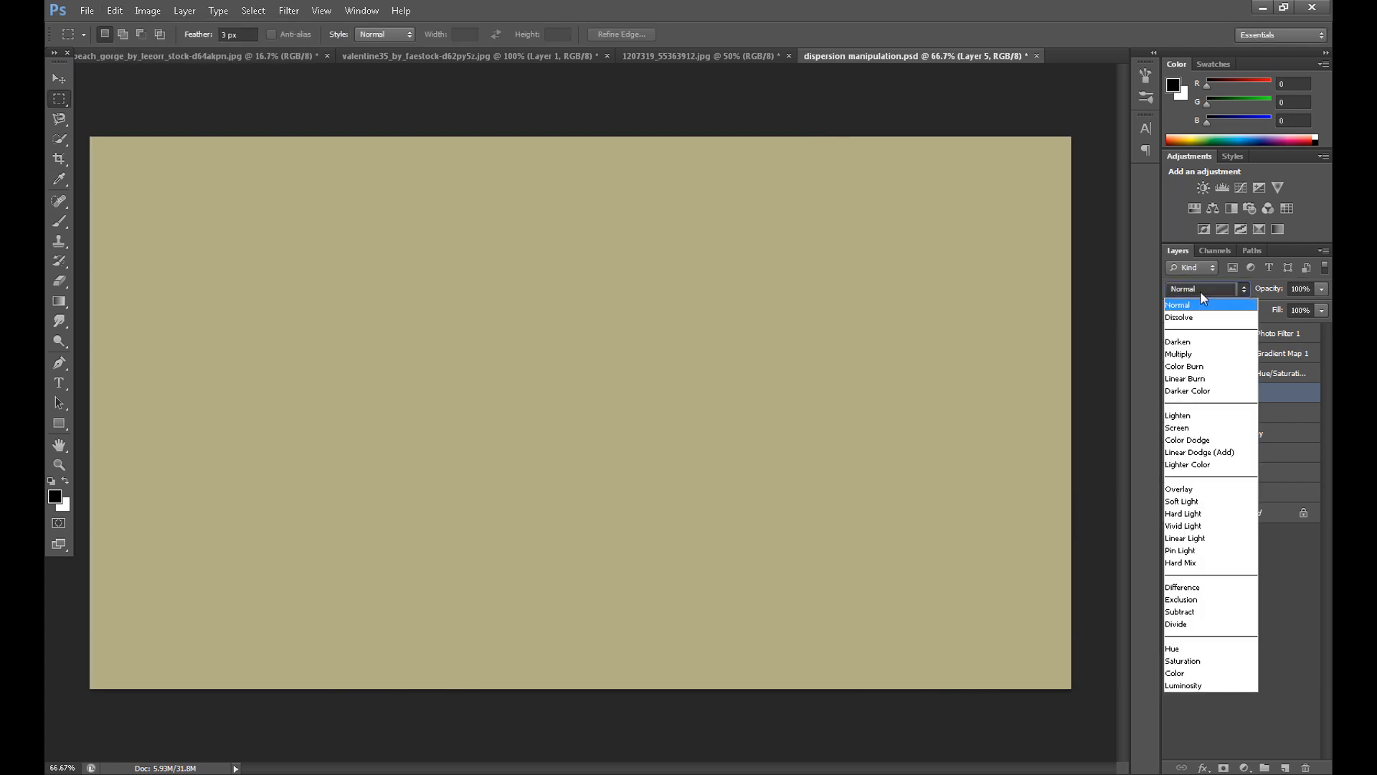
pyautogui.click(1177, 488)
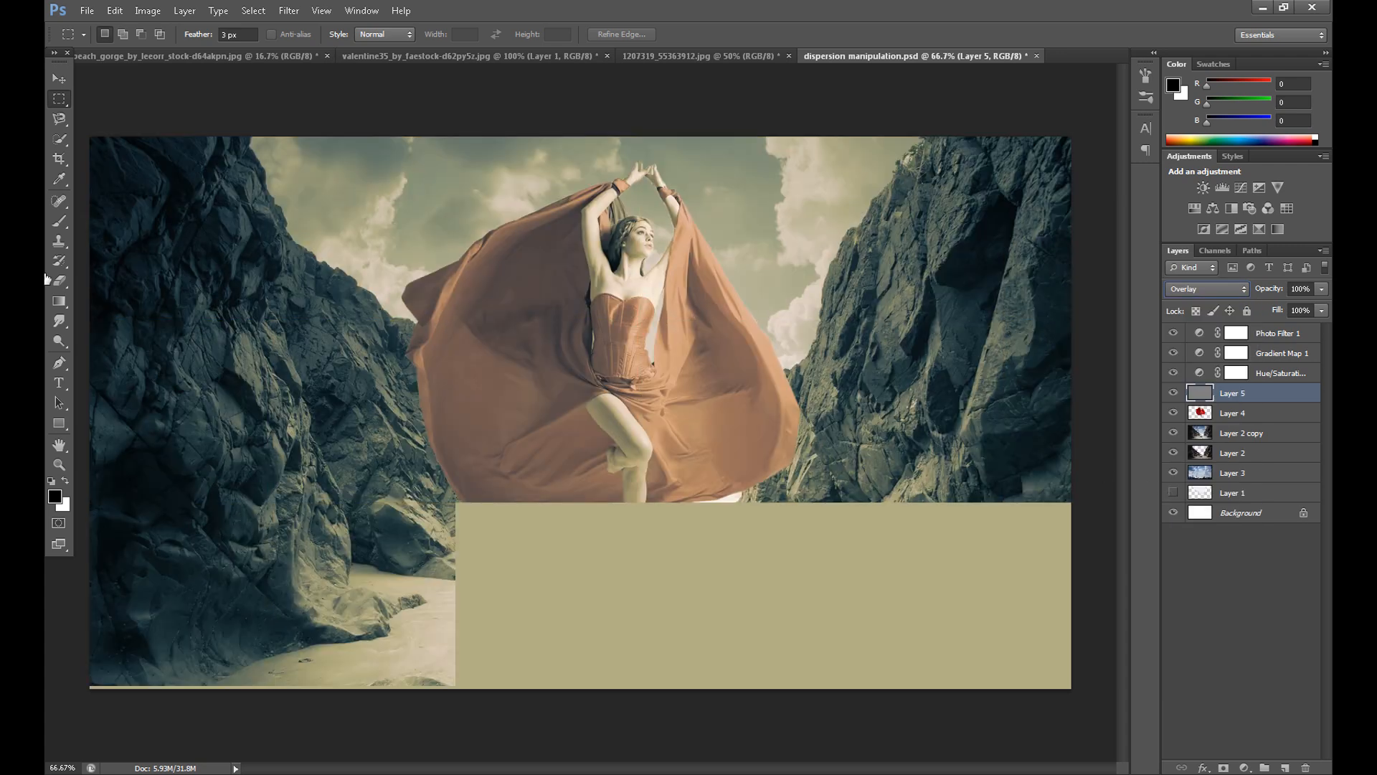
# Dodge the sand beside the central rocks and the inner edge of the cliff with the Highlights range at 30% exposure.
pyautogui.click(61, 341)
pyautogui.click(101, 342)
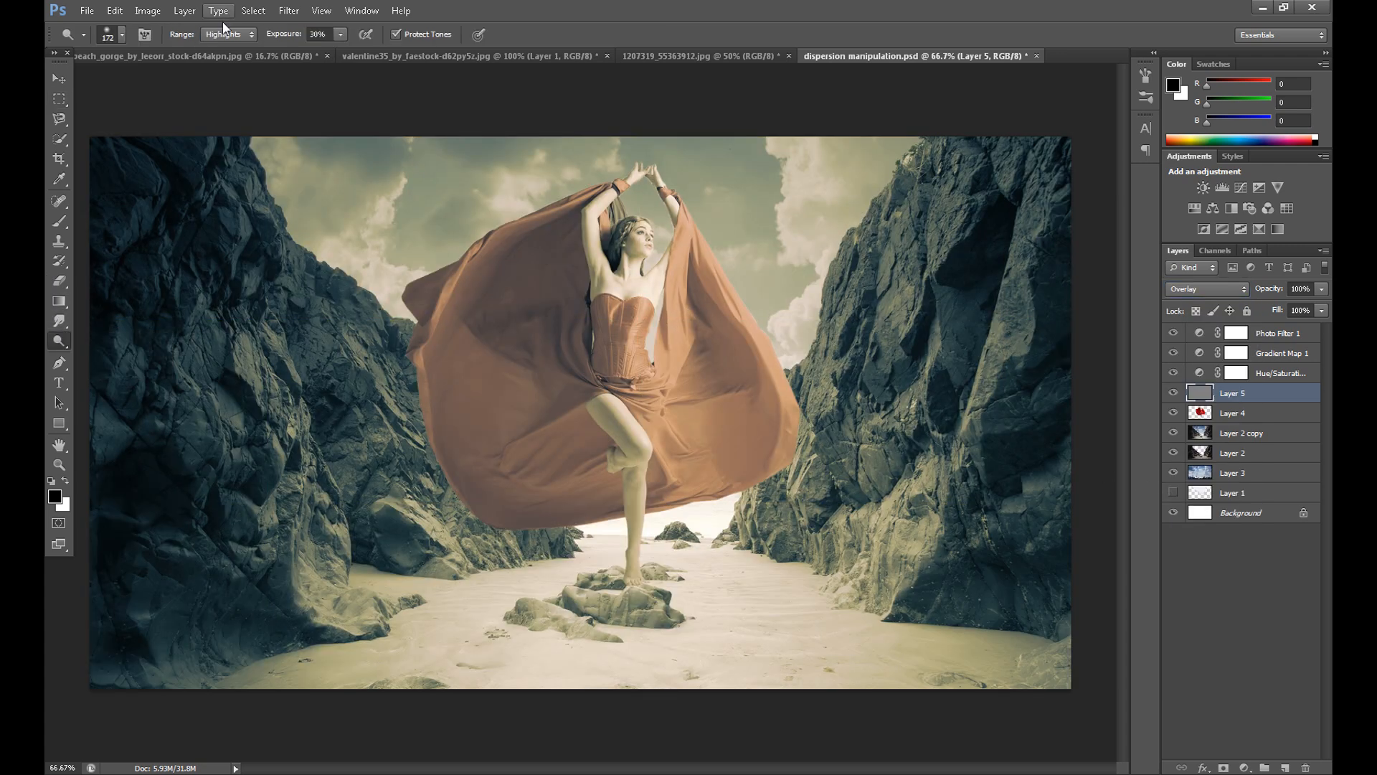
pyautogui.click(228, 34)
pyautogui.click(231, 57)
pyautogui.moveTo(724, 627)
pyautogui.mouseDown()
pyautogui.moveTo(700, 565)
pyautogui.moveTo(749, 647)
pyautogui.moveTo(708, 570)
pyautogui.moveTo(741, 682)
pyautogui.moveTo(677, 587)
pyautogui.moveTo(651, 653)
pyautogui.moveTo(584, 612)
pyautogui.moveTo(567, 566)
pyautogui.moveTo(480, 641)
pyautogui.moveTo(516, 585)
pyautogui.moveTo(289, 675)
pyautogui.moveTo(479, 600)
pyautogui.moveTo(292, 704)
pyautogui.moveTo(758, 615)
pyautogui.moveTo(755, 564)
pyautogui.moveTo(715, 560)
pyautogui.moveTo(813, 718)
pyautogui.mouseUp()
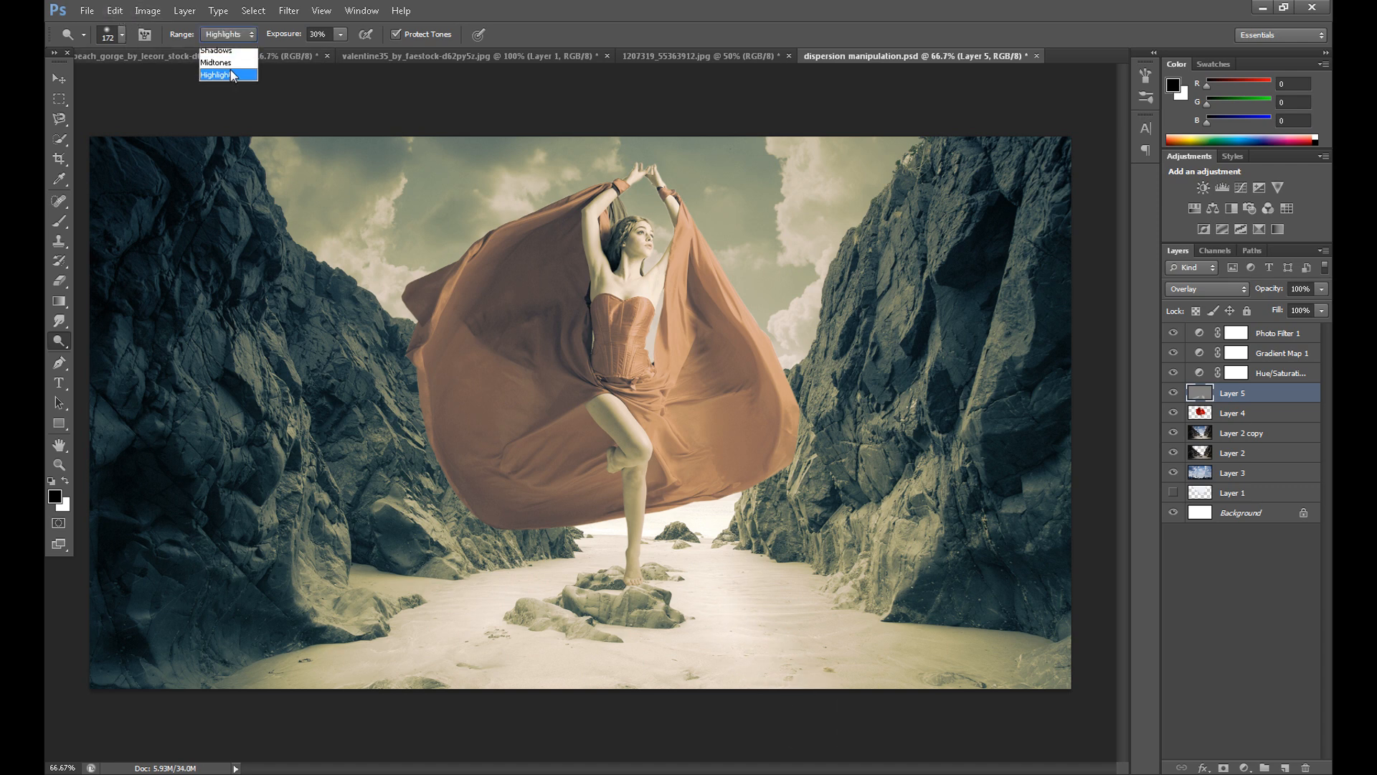
pyautogui.click(217, 74)
pyautogui.moveTo(713, 578)
pyautogui.mouseDown()
pyautogui.moveTo(772, 676)
pyautogui.moveTo(694, 561)
pyautogui.moveTo(681, 586)
pyautogui.moveTo(579, 578)
pyautogui.moveTo(600, 655)
pyautogui.moveTo(697, 674)
pyautogui.moveTo(513, 658)
pyautogui.moveTo(961, 694)
pyautogui.moveTo(830, 605)
pyautogui.moveTo(864, 548)
pyautogui.moveTo(895, 233)
pyautogui.moveTo(911, 402)
pyautogui.moveTo(977, 190)
pyautogui.moveTo(1002, 246)
pyautogui.moveTo(983, 548)
pyautogui.moveTo(1000, 558)
pyautogui.moveTo(866, 310)
pyautogui.moveTo(896, 451)
pyautogui.moveTo(868, 502)
pyautogui.moveTo(972, 331)
pyautogui.moveTo(965, 423)
pyautogui.moveTo(302, 546)
pyautogui.moveTo(388, 459)
pyautogui.moveTo(189, 376)
pyautogui.moveTo(183, 416)
pyautogui.moveTo(208, 211)
pyautogui.moveTo(209, 310)
pyautogui.moveTo(883, 255)
pyautogui.moveTo(885, 373)
pyautogui.moveTo(997, 287)
pyautogui.moveTo(864, 431)
pyautogui.moveTo(1005, 555)
pyautogui.mouseUp()
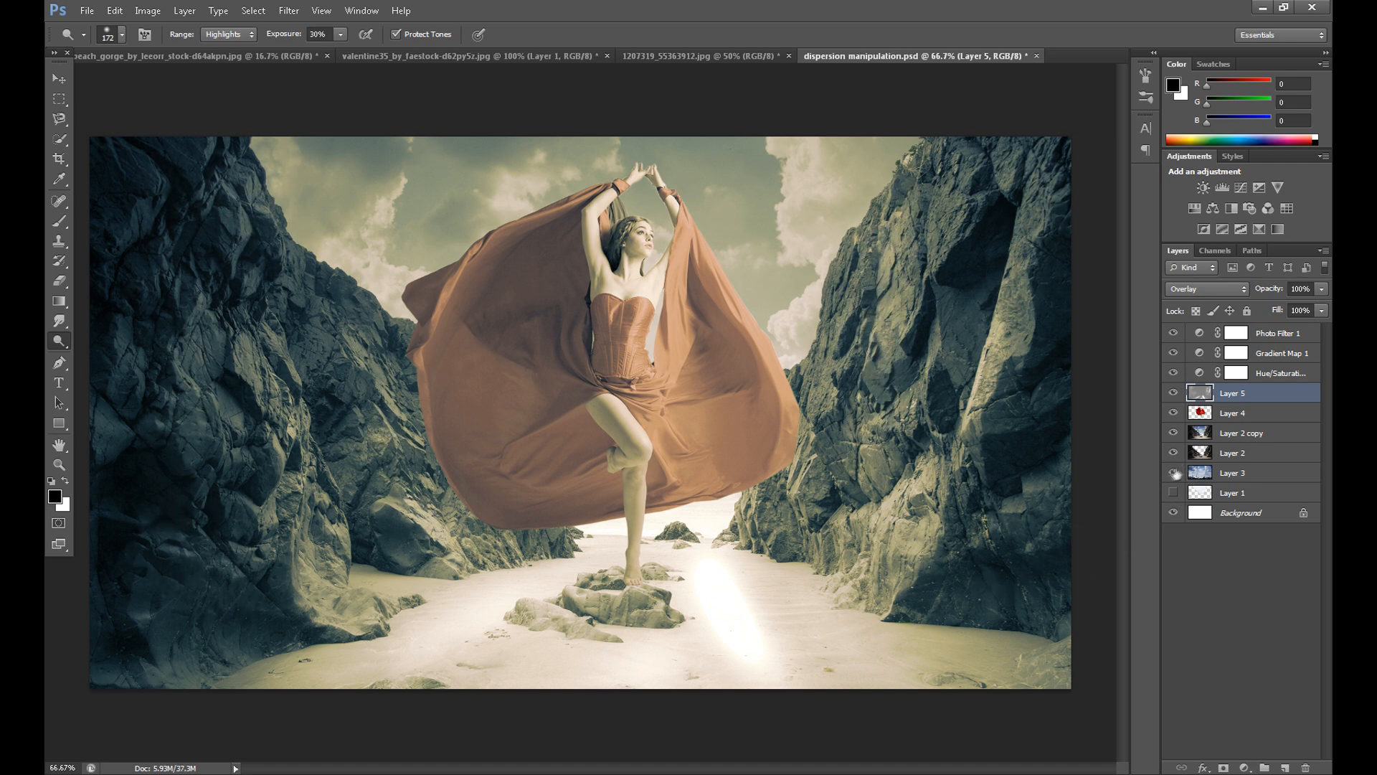
pyautogui.moveTo(923, 358)
pyautogui.mouseDown()
pyautogui.moveTo(857, 327)
pyautogui.moveTo(858, 253)
pyautogui.moveTo(883, 177)
pyautogui.moveTo(815, 350)
pyautogui.mouseUp()
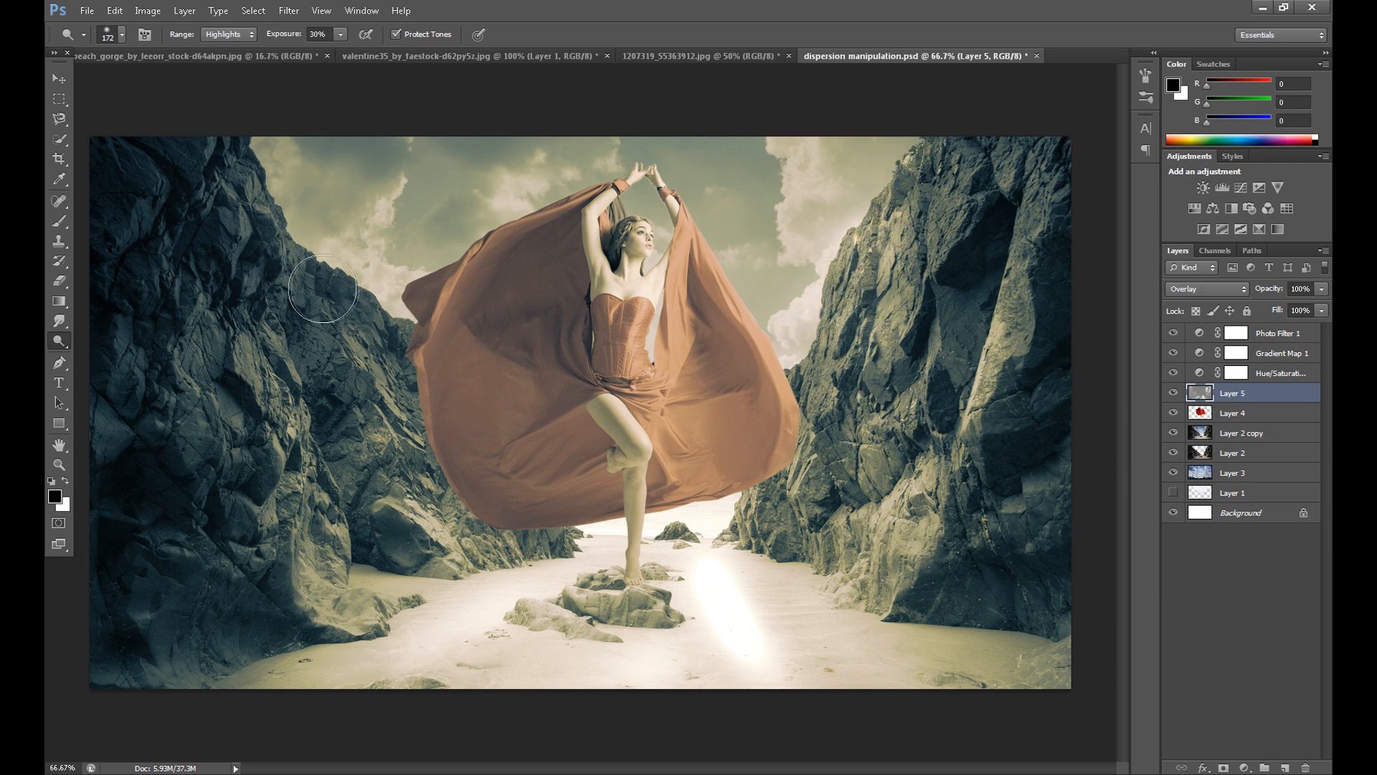
# Lighten the outer edge of the fabric beside the woman with a 147 px Dodge brush set to Midtones.
pyautogui.click(228, 35)
pyautogui.click(217, 64)
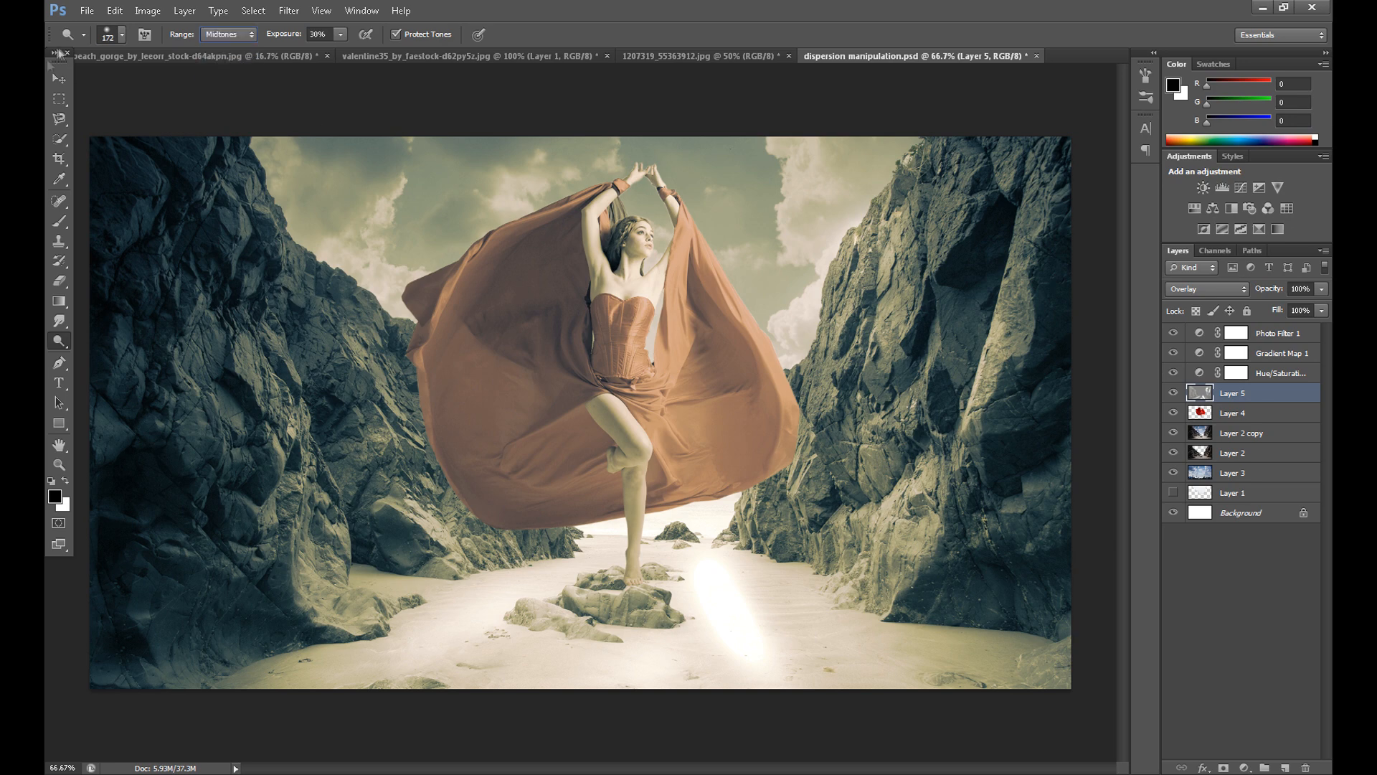
pyautogui.click(121, 34)
pyautogui.moveTo(165, 85); pyautogui.dragTo(160, 85)
pyautogui.click(703, 399)
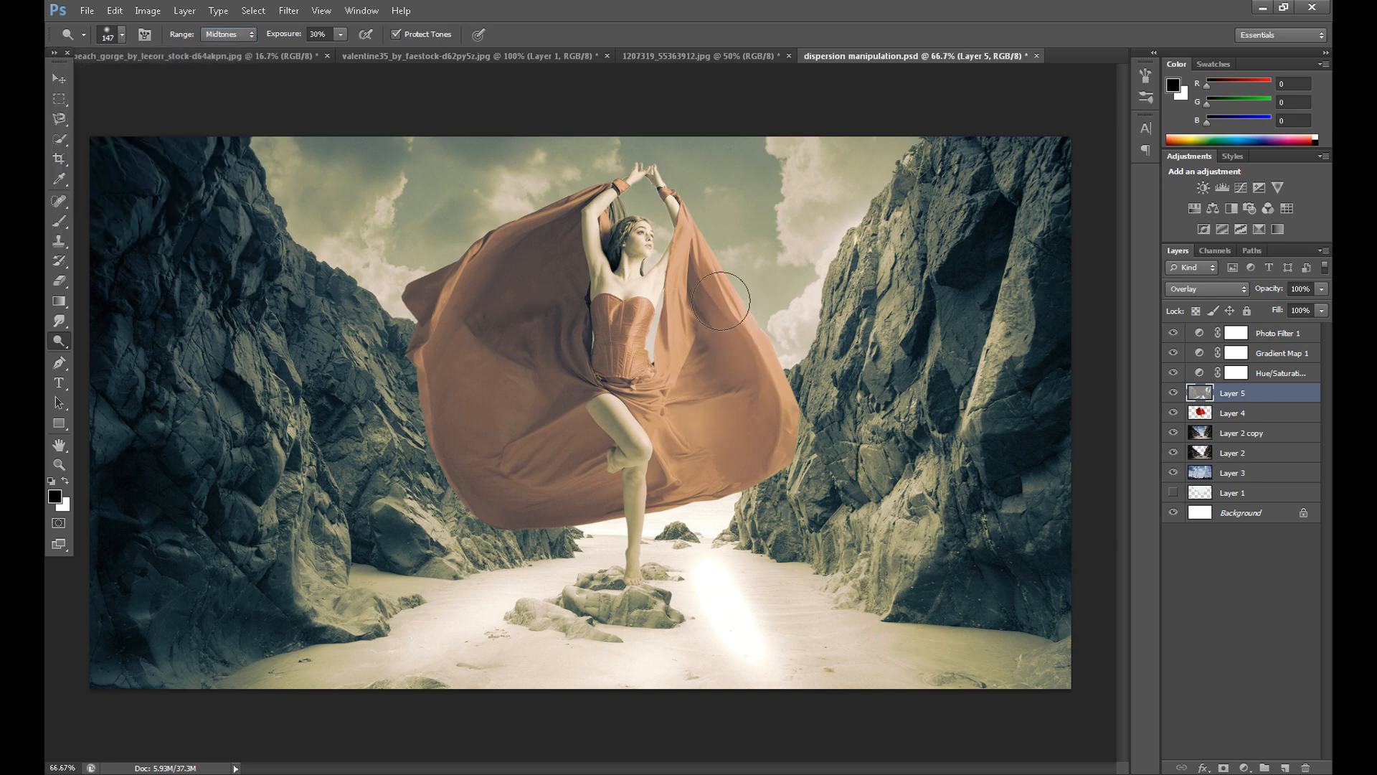
pyautogui.moveTo(707, 209); pyautogui.dragTo(756, 315)
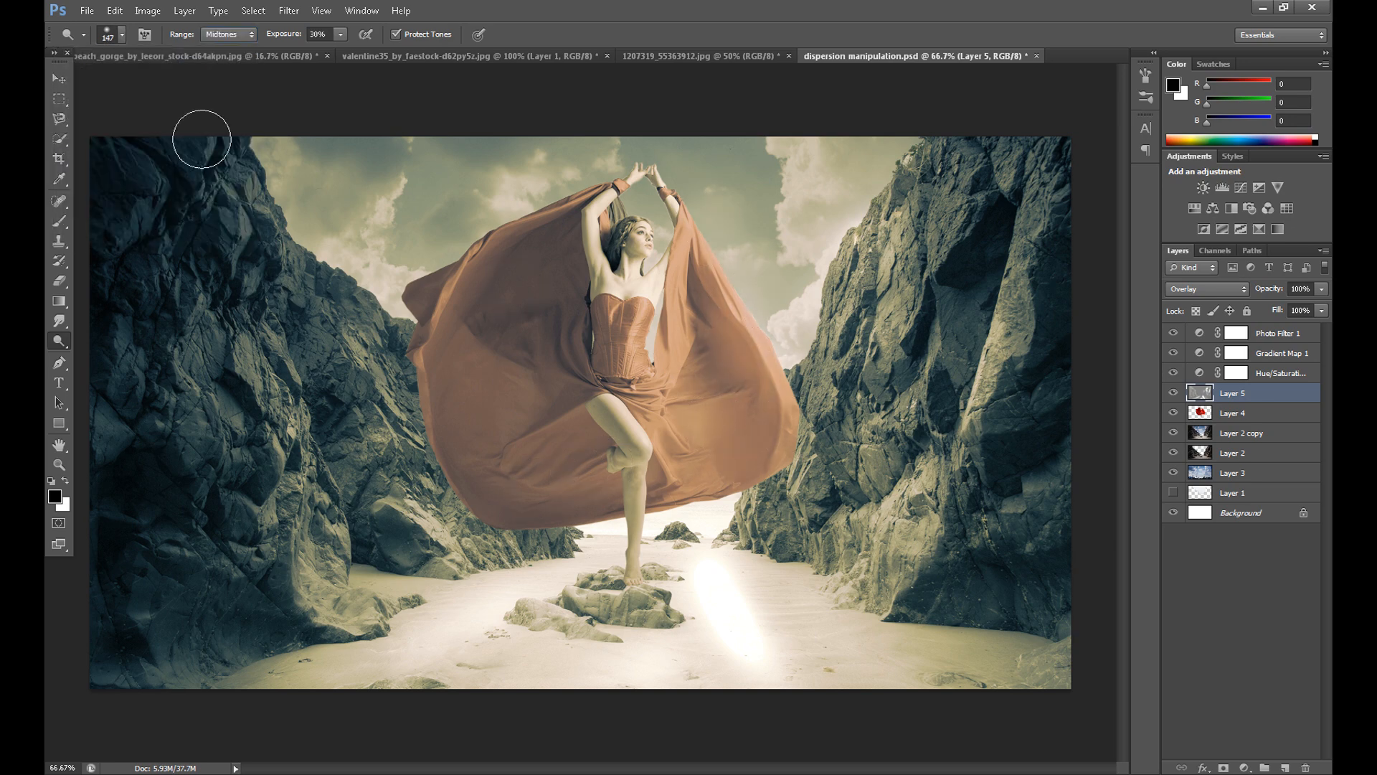
# Reduce the Dodge brush to 71 px and lighten the midtones of the corset and the fabric beside it.
pyautogui.hotkey('ctrl', '+')
pyautogui.hotkey('ctrl', '+')
pyautogui.click(122, 34)
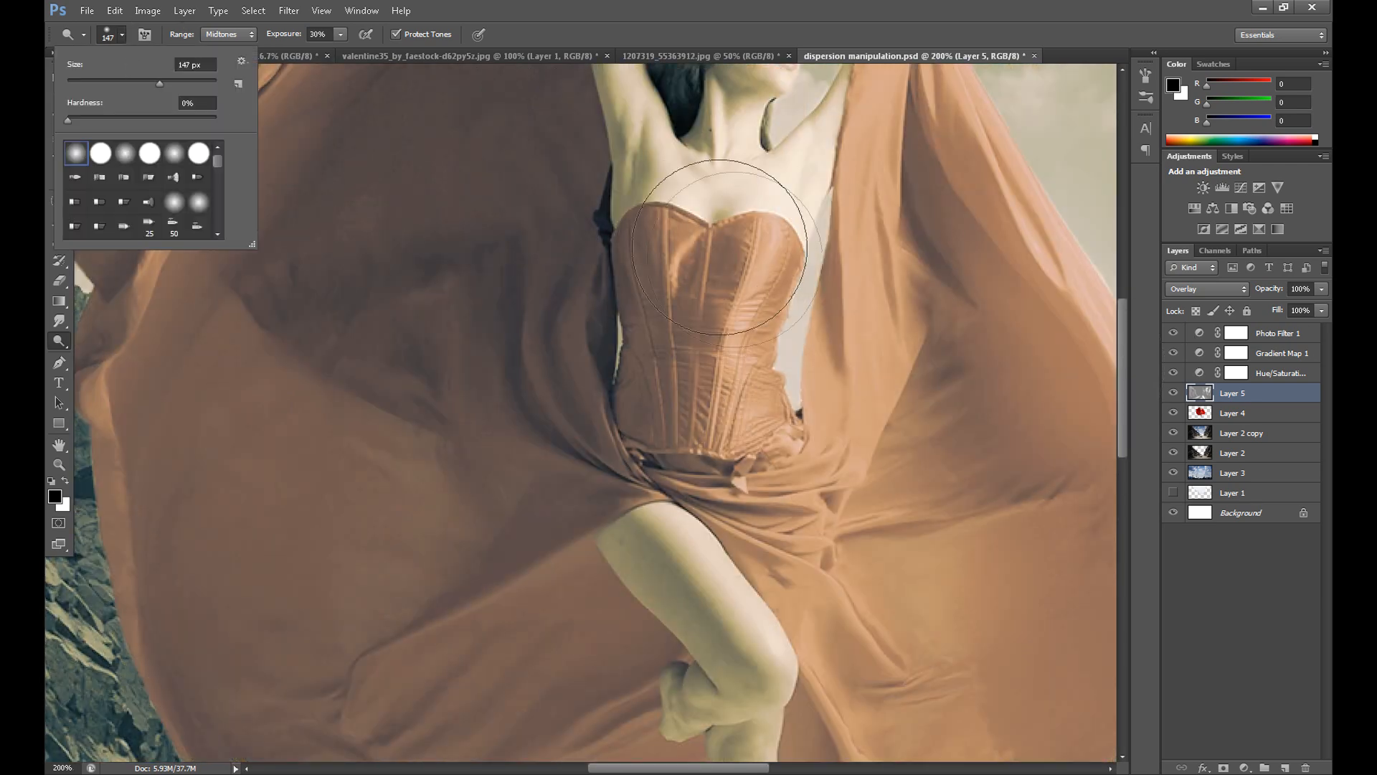
pyautogui.moveTo(159, 83); pyautogui.dragTo(136, 83)
pyautogui.click(768, 258)
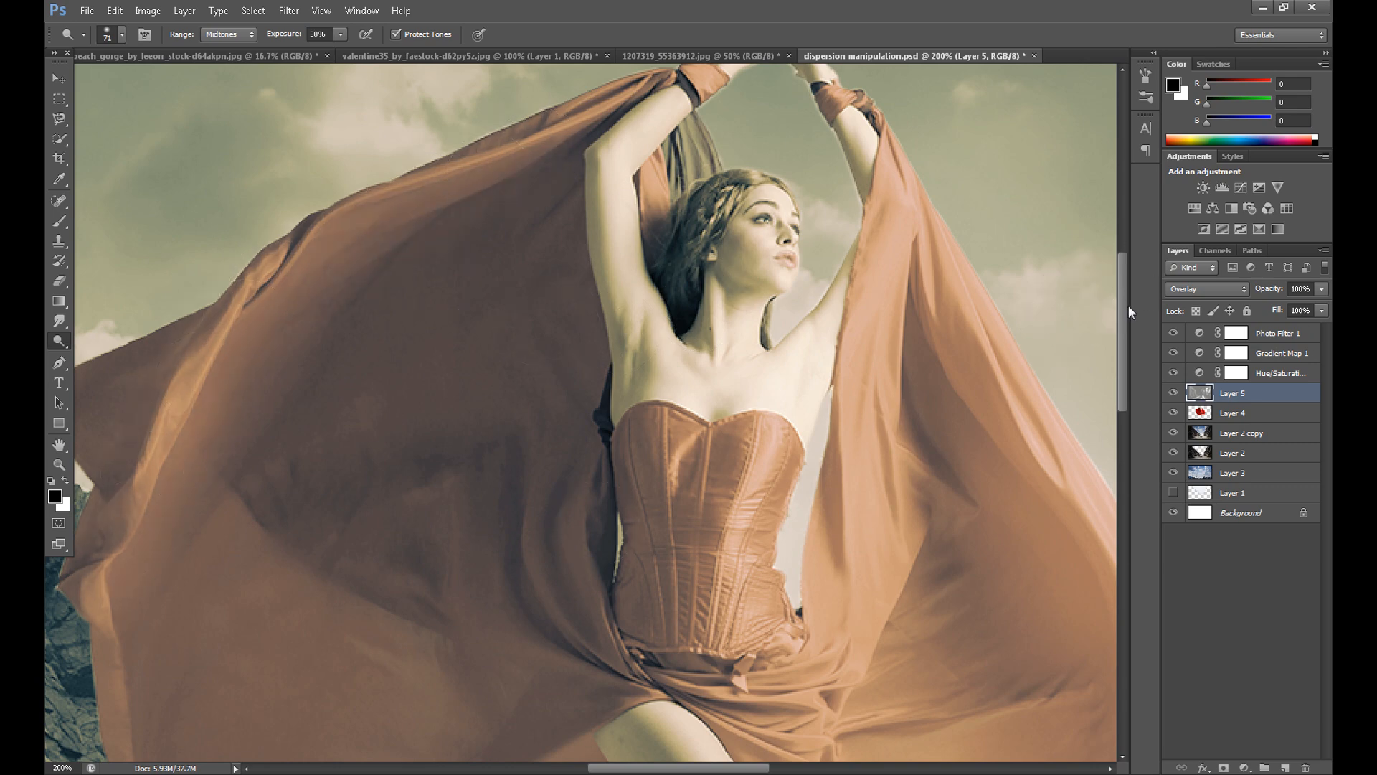
pyautogui.moveTo(1124, 313); pyautogui.dragTo(1124, 365)
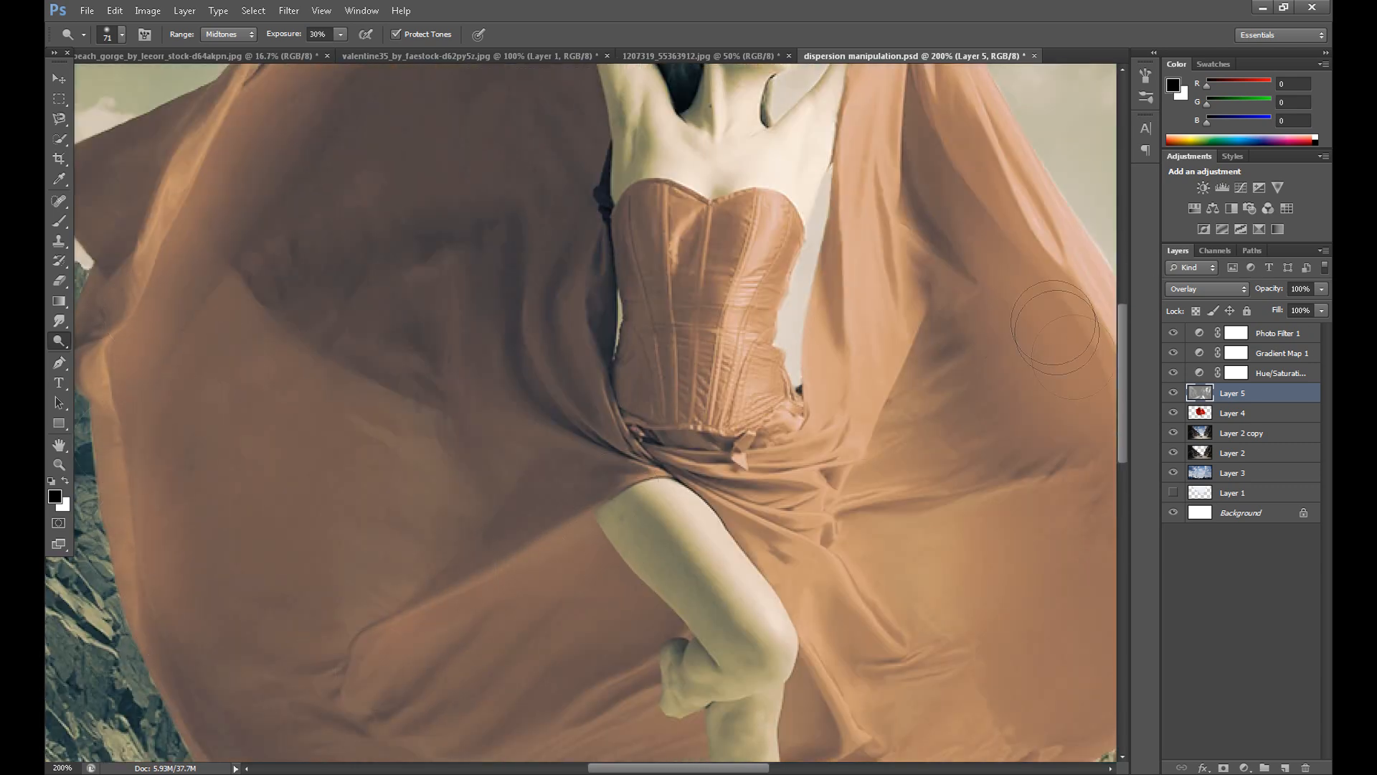
# Set the Dodge range to Highlights and brighten the outer edge of the fabric and the side of the corset.
pyautogui.hotkey('ctrl', '-')
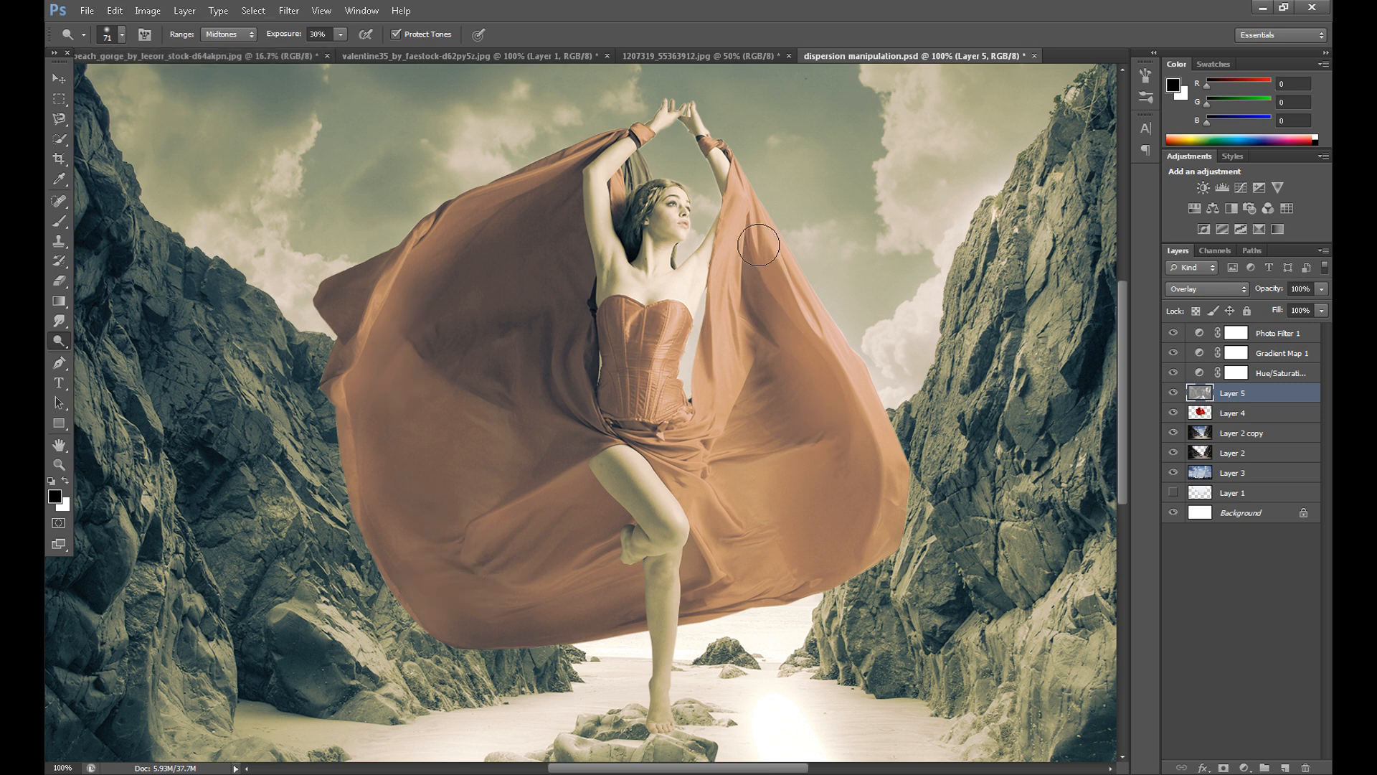
pyautogui.click(227, 35)
pyautogui.click(228, 72)
pyautogui.moveTo(803, 318); pyautogui.dragTo(895, 464)
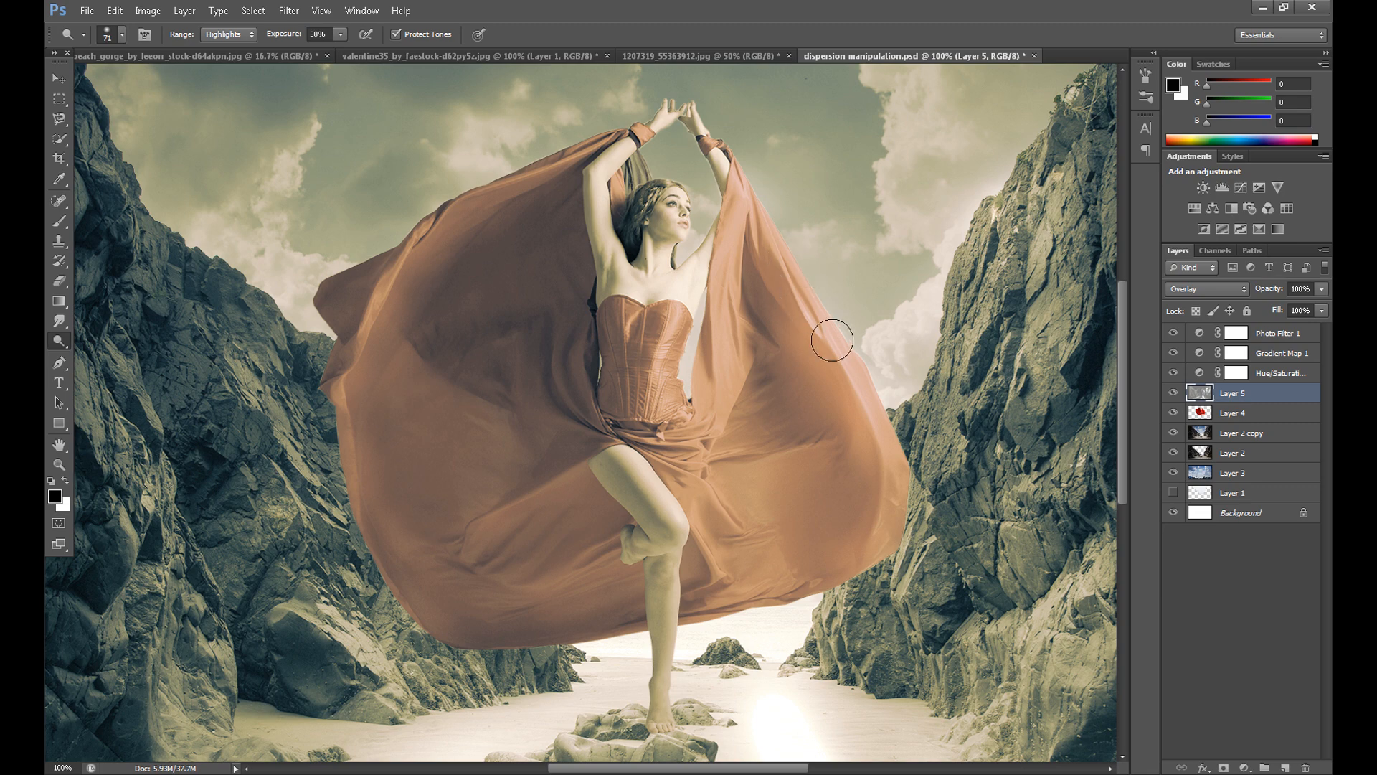
pyautogui.hotkey('ctrl', '+')
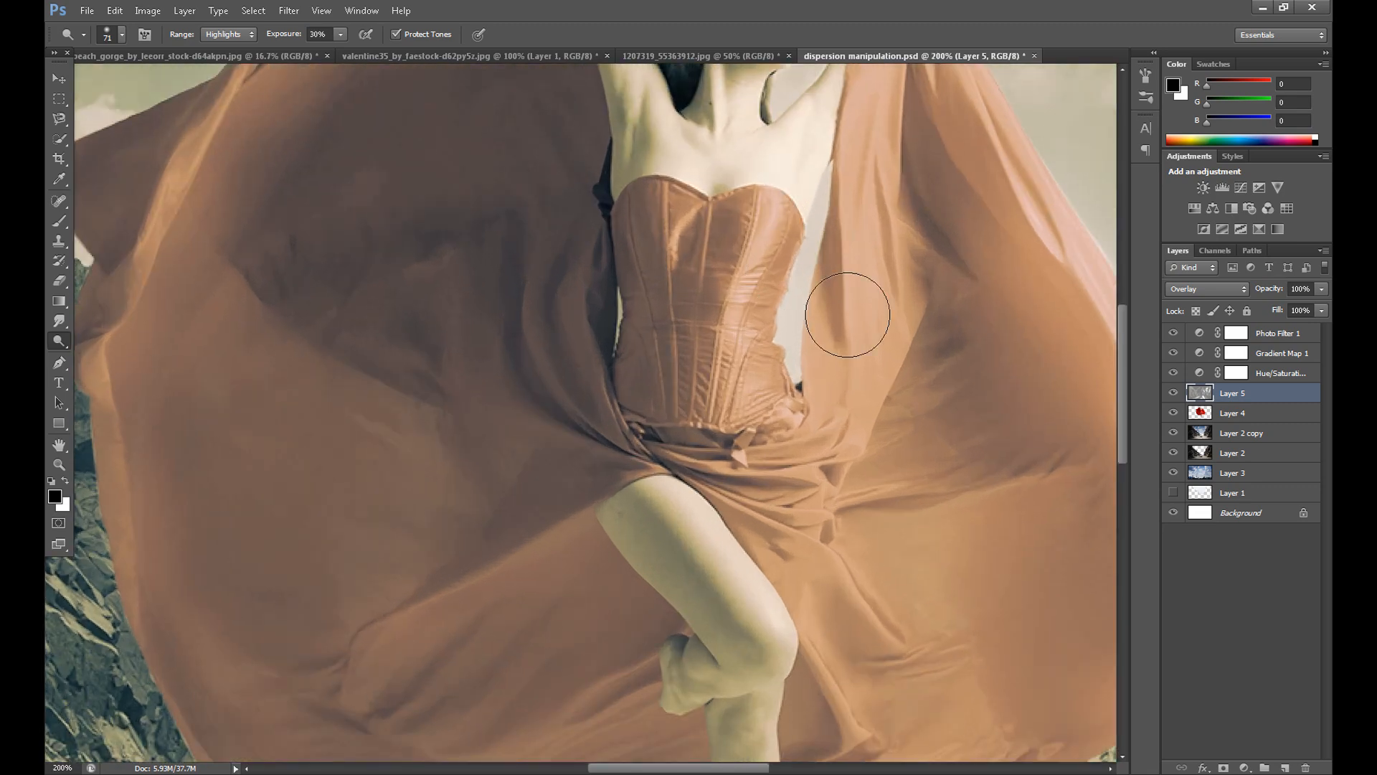
pyautogui.moveTo(786, 269); pyautogui.dragTo(775, 366)
# Dodge the raised thigh and the standing leg down to the foot with a 52 px brush set to Midtones.
pyautogui.moveTo(1123, 372); pyautogui.dragTo(1125, 444)
pyautogui.click(228, 34)
pyautogui.click(227, 56)
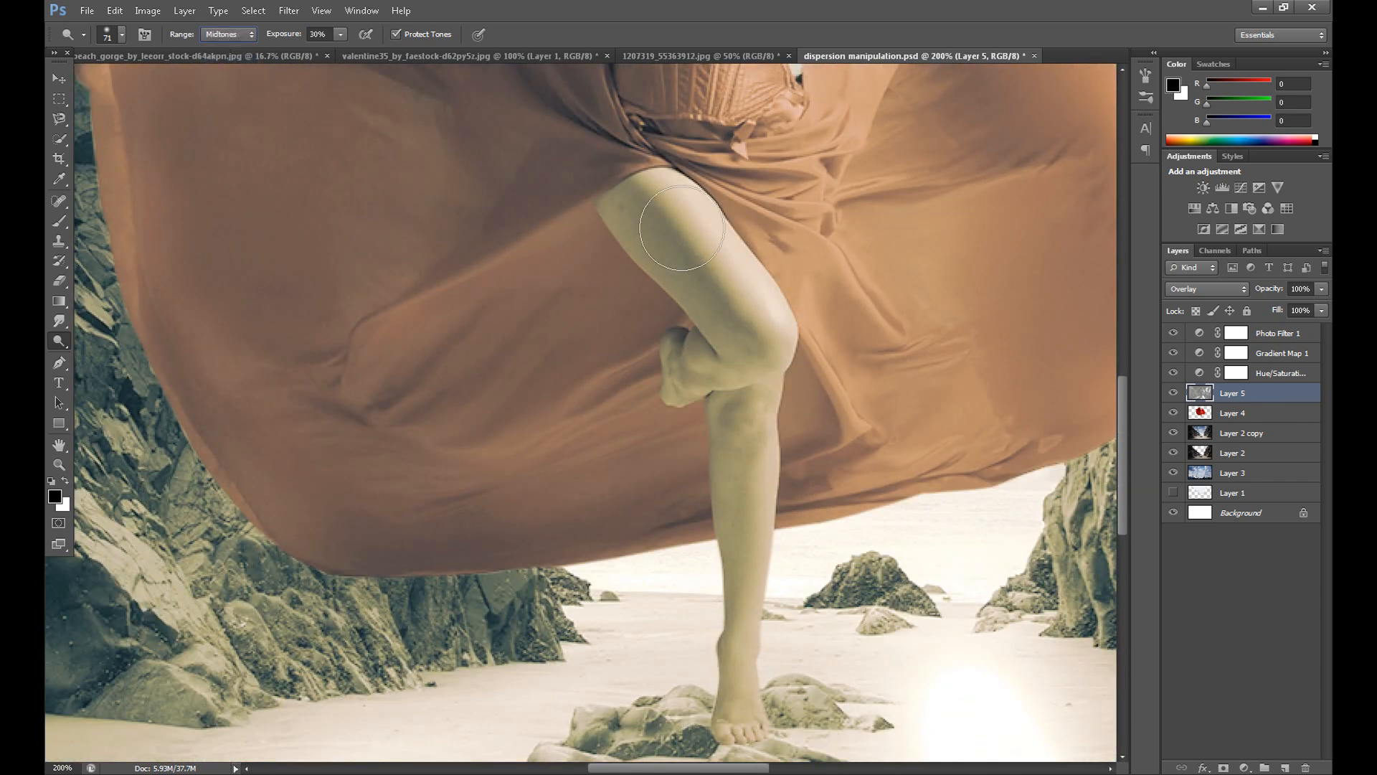
pyautogui.click(122, 34)
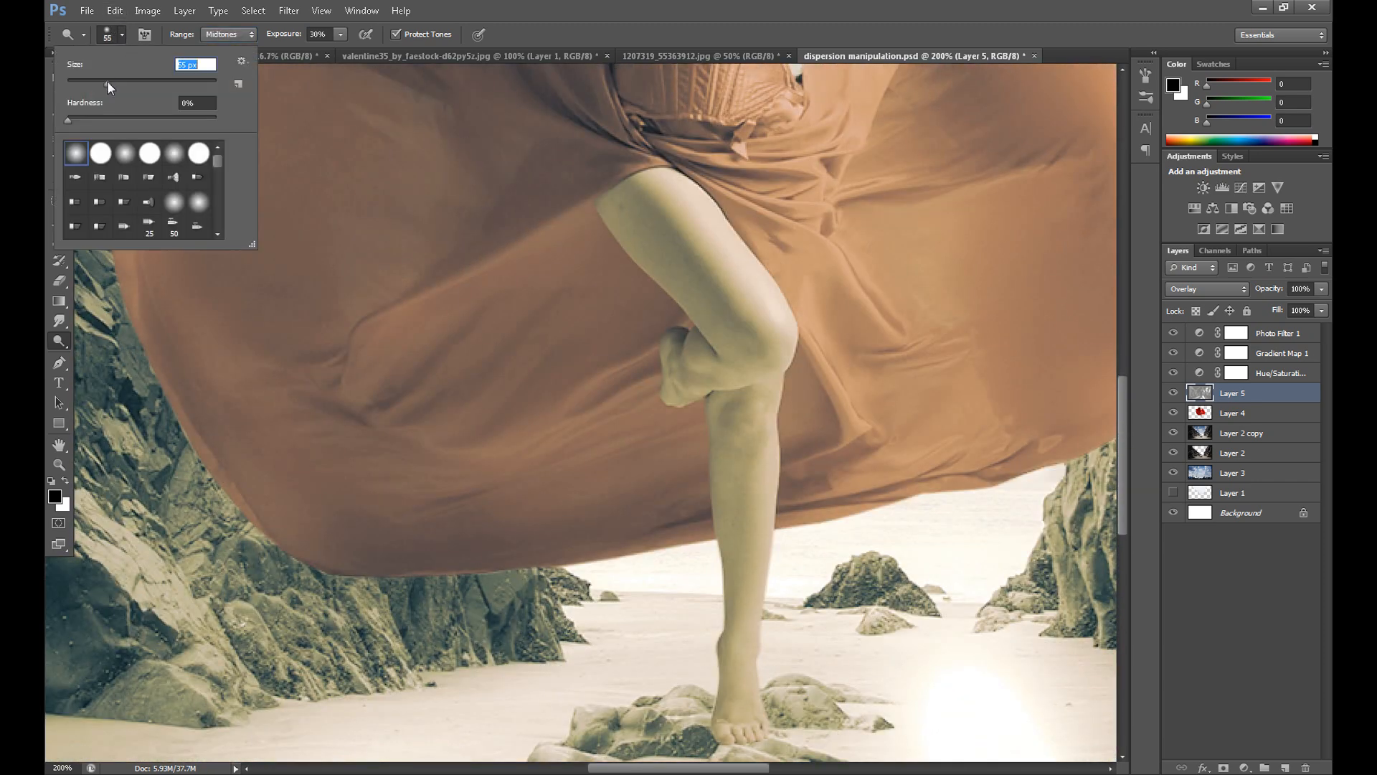
pyautogui.moveTo(107, 82); pyautogui.dragTo(105, 83)
pyautogui.moveTo(687, 206)
pyautogui.mouseDown()
pyautogui.moveTo(776, 341)
pyautogui.moveTo(754, 694)
pyautogui.mouseUp()
pyautogui.hotkey('ctrl', '-')
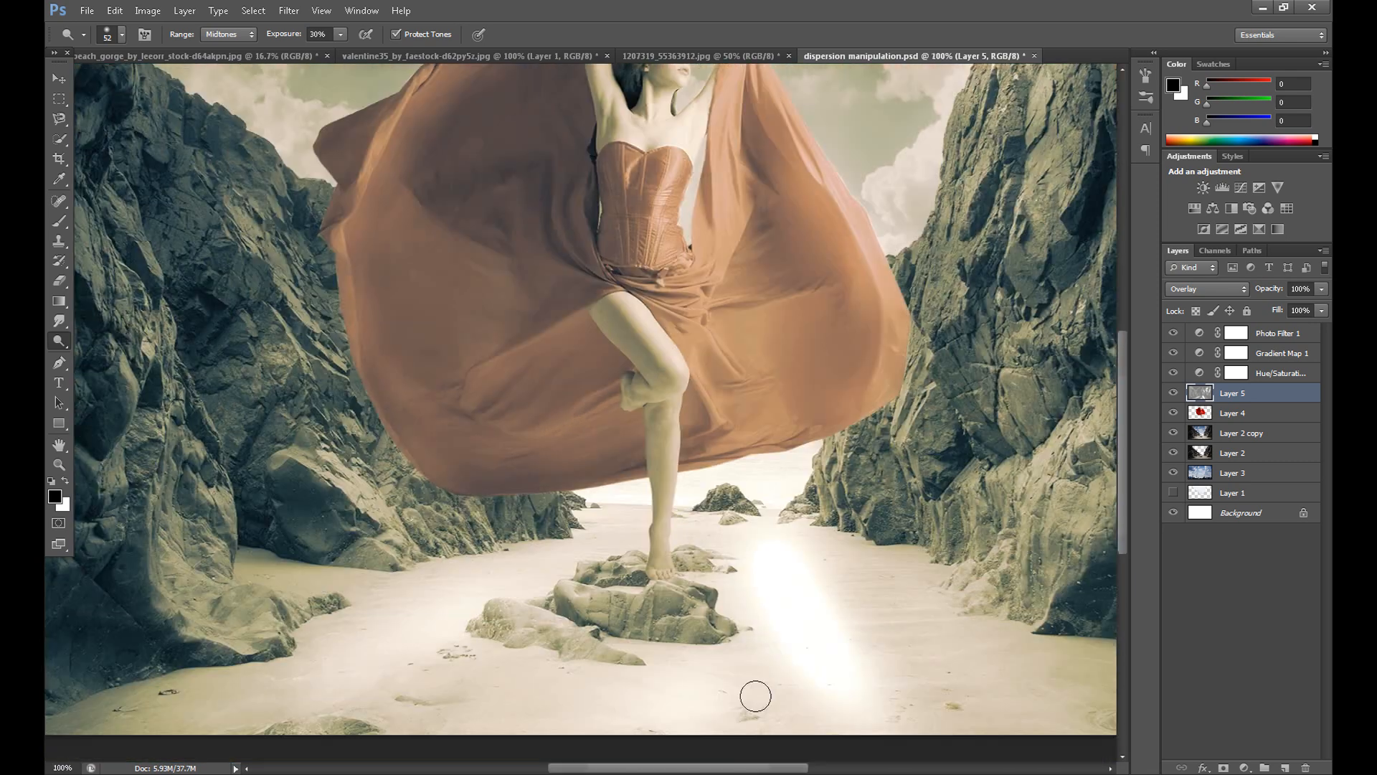
# Reduce the Dodge brush to 40 px and lighten the shin and the thigh again.
pyautogui.click(123, 34)
pyautogui.moveTo(105, 83); pyautogui.dragTo(97, 83)
pyautogui.click(688, 441)
pyautogui.moveTo(662, 482); pyautogui.dragTo(656, 413)
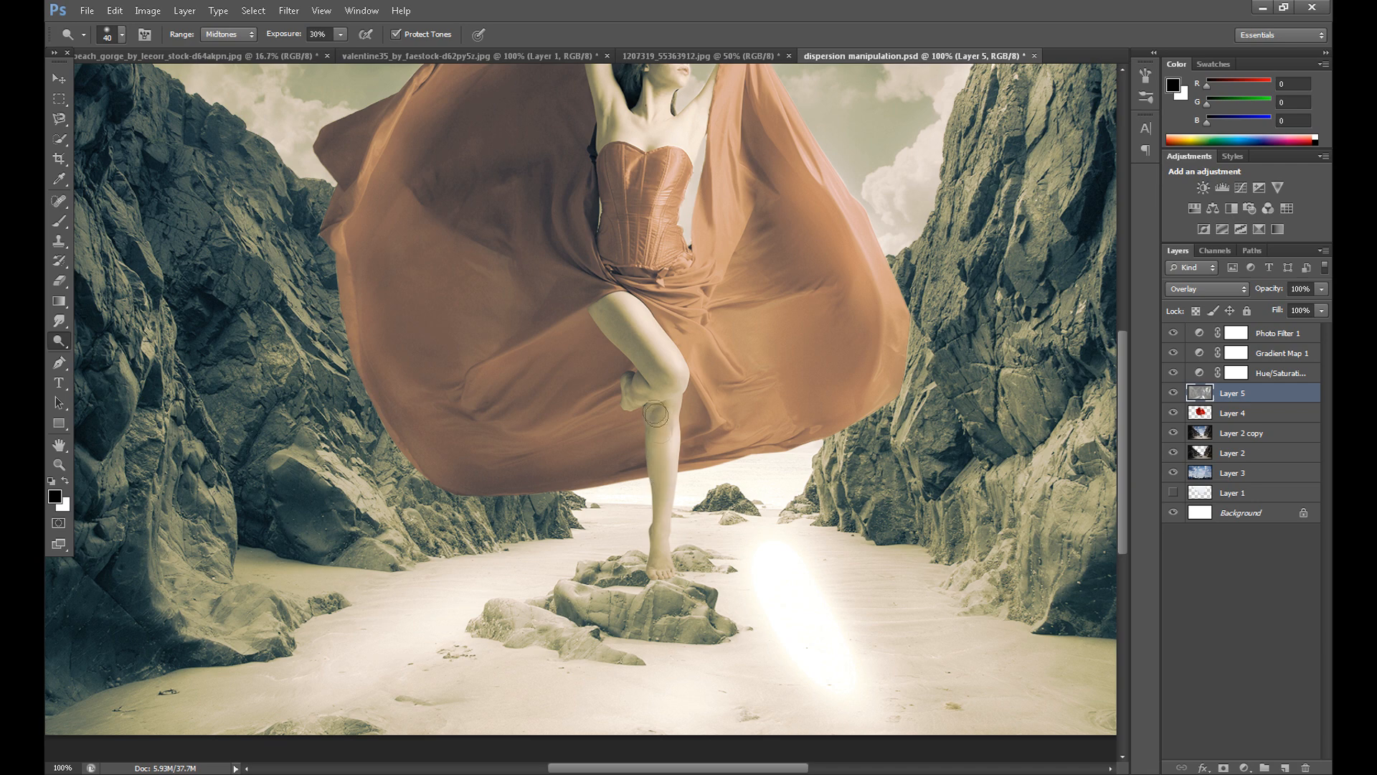
pyautogui.moveTo(626, 320); pyautogui.dragTo(668, 370)
pyautogui.scroll(5, 678, 302)
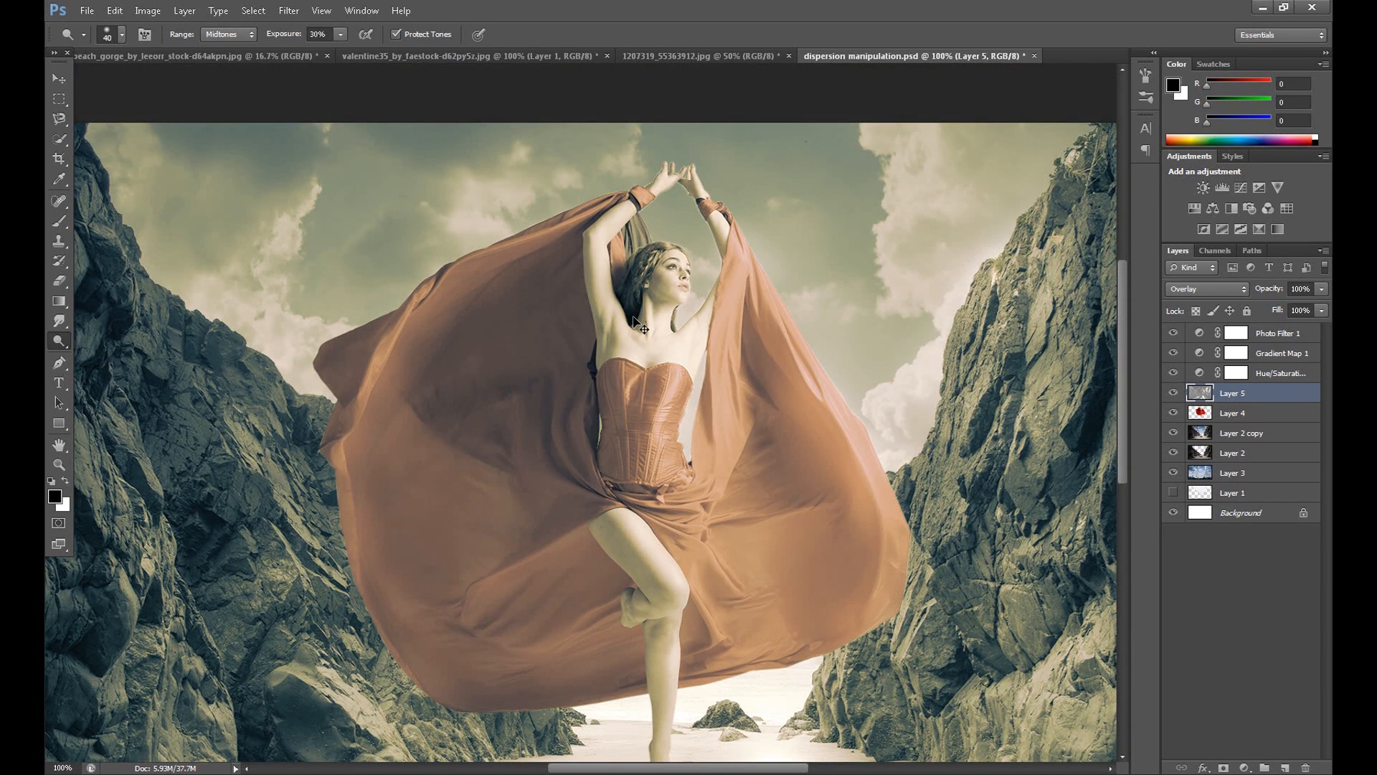
# Lighten the upper folds of the fabric, the hair and the cloth beside the raised arm with a 24 px Dodge brush.
pyautogui.hotkey('ctrl', '+')
pyautogui.hotkey('ctrl', '+')
pyautogui.moveTo(1124, 342); pyautogui.dragTo(1124, 270)
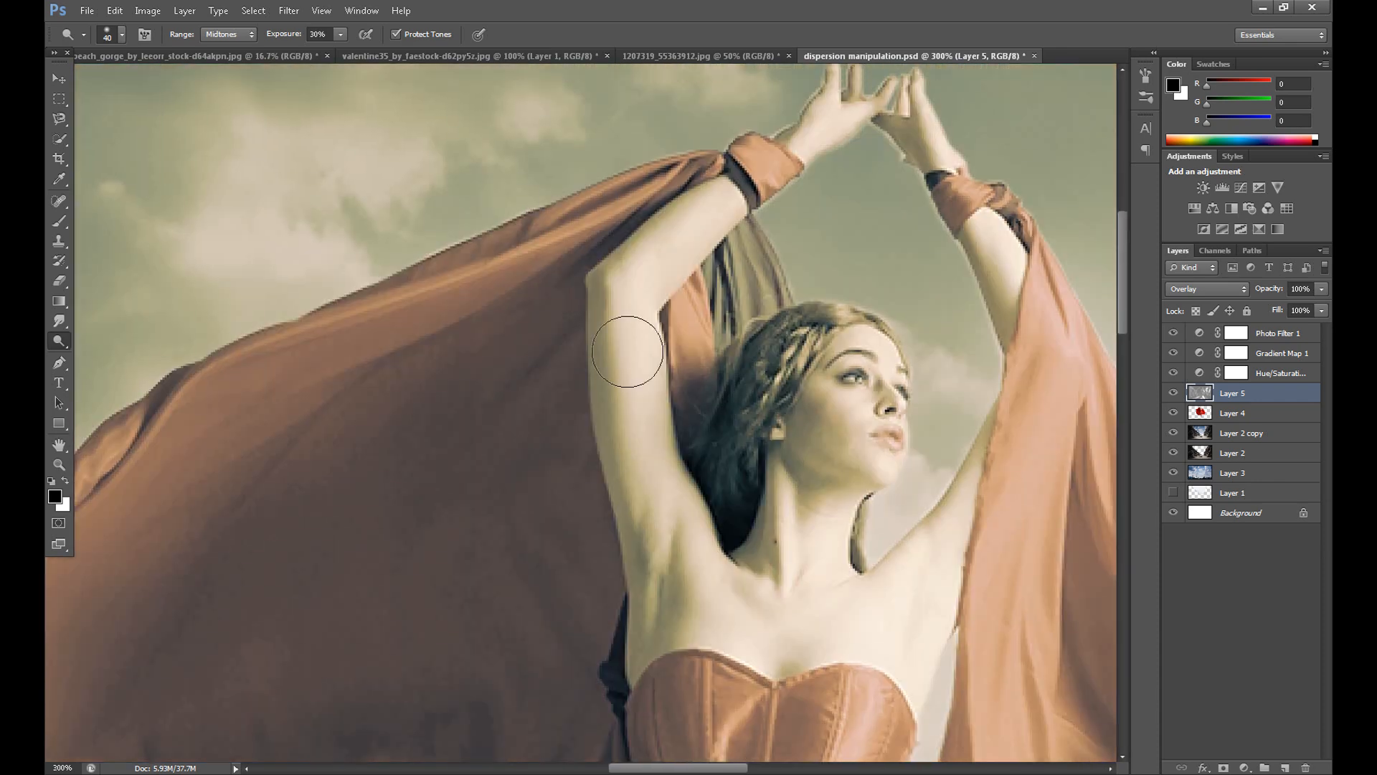
pyautogui.click(122, 33)
pyautogui.moveTo(93, 81); pyautogui.dragTo(84, 82)
pyautogui.moveTo(720, 221)
pyautogui.mouseDown()
pyautogui.moveTo(641, 341)
pyautogui.moveTo(649, 488)
pyautogui.moveTo(682, 598)
pyautogui.moveTo(703, 641)
pyautogui.moveTo(789, 483)
pyautogui.moveTo(799, 552)
pyautogui.moveTo(850, 503)
pyautogui.moveTo(843, 592)
pyautogui.moveTo(935, 514)
pyautogui.moveTo(878, 624)
pyautogui.moveTo(957, 577)
pyautogui.moveTo(1036, 300)
pyautogui.moveTo(942, 129)
pyautogui.moveTo(914, 110)
pyautogui.moveTo(1042, 328)
pyautogui.moveTo(823, 120)
pyautogui.moveTo(787, 136)
pyautogui.moveTo(633, 294)
pyautogui.moveTo(647, 213)
pyautogui.moveTo(466, 244)
pyautogui.moveTo(389, 302)
pyautogui.mouseUp()
pyautogui.moveTo(170, 399); pyautogui.dragTo(510, 230)
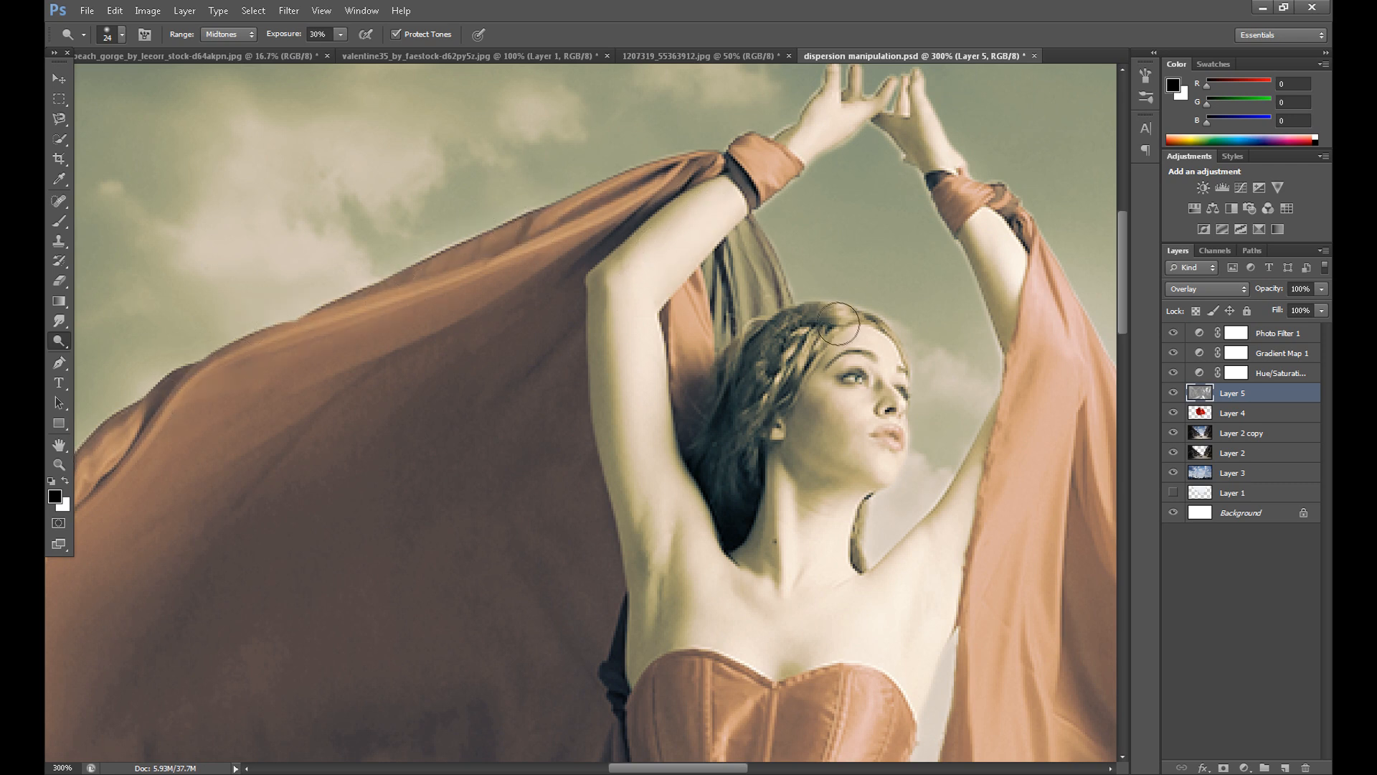
pyautogui.moveTo(839, 323)
pyautogui.mouseDown()
pyautogui.moveTo(772, 370)
pyautogui.moveTo(767, 329)
pyautogui.moveTo(758, 375)
pyautogui.moveTo(693, 311)
pyautogui.mouseUp()
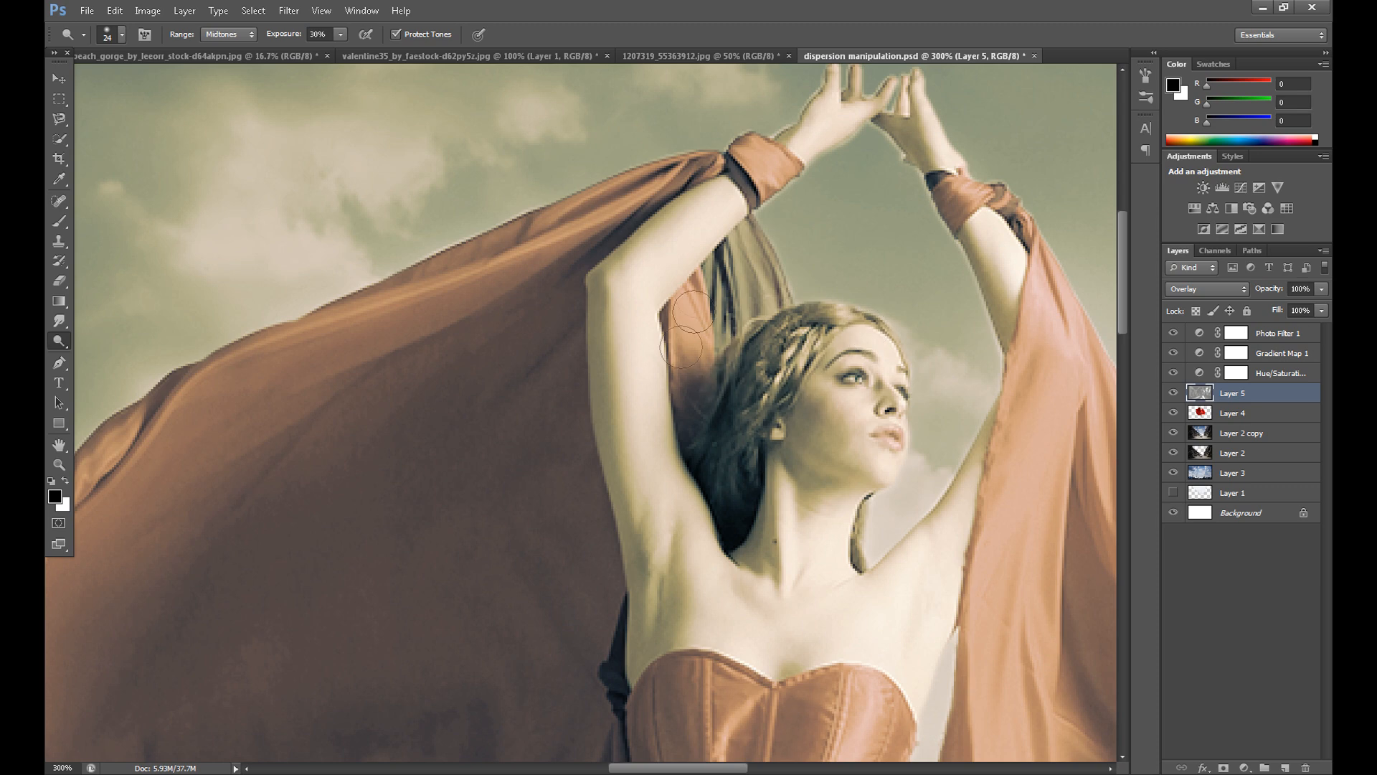
# Compare the whole image with the gray Overlay layer, Layer 5, hidden and shown.
pyautogui.hotkey('ctrl', '0')
pyautogui.click(1173, 394)
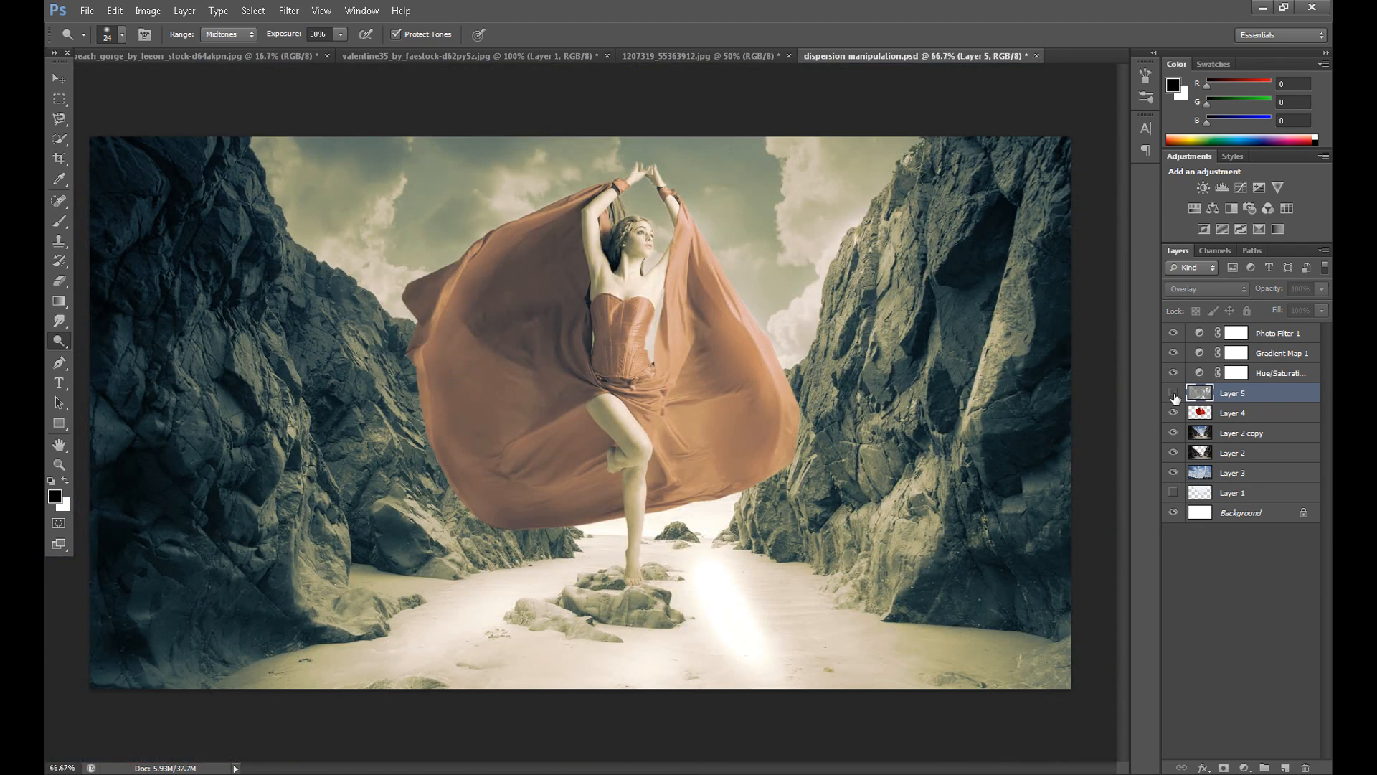
pyautogui.click(1173, 394)
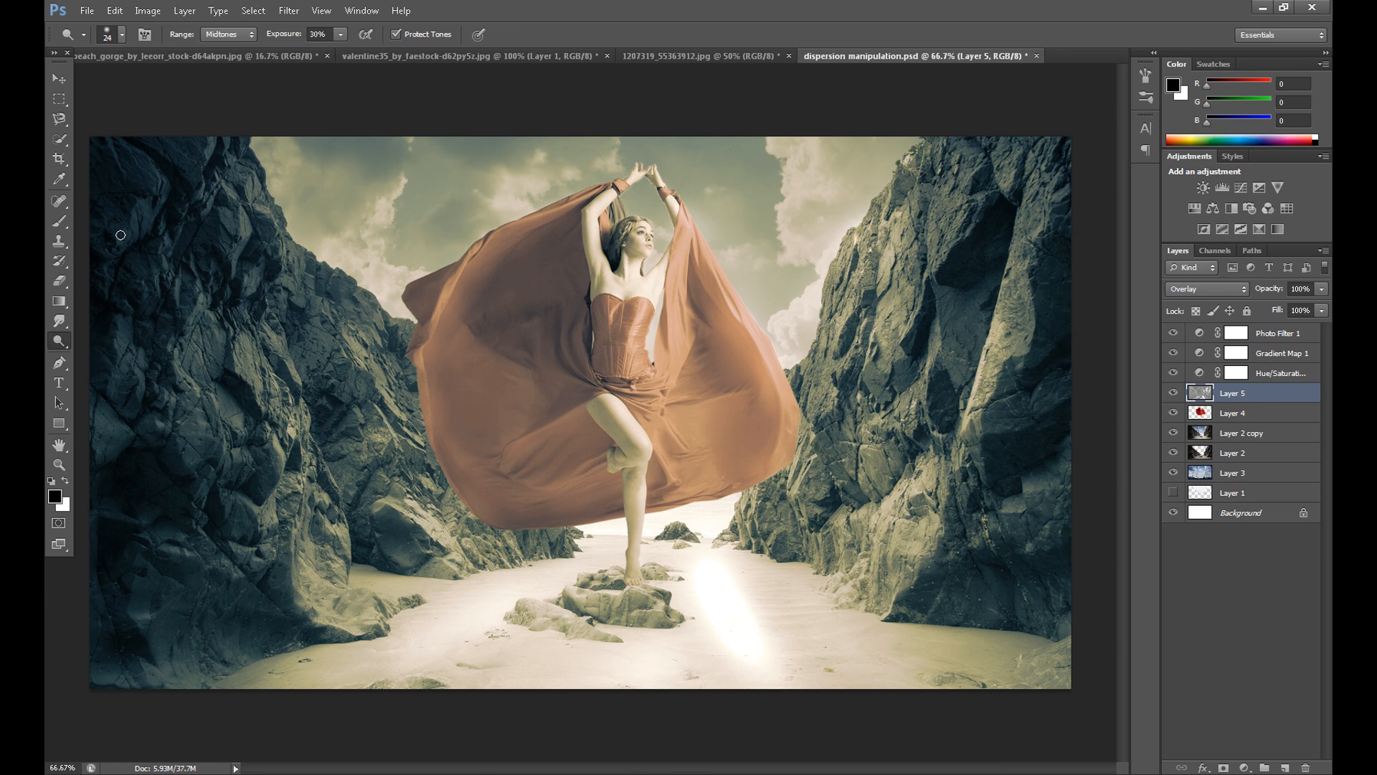
# Erase stray dodging from the sky around the fabric on Layer 5 with a 58 px Eraser.
pyautogui.click(60, 280)
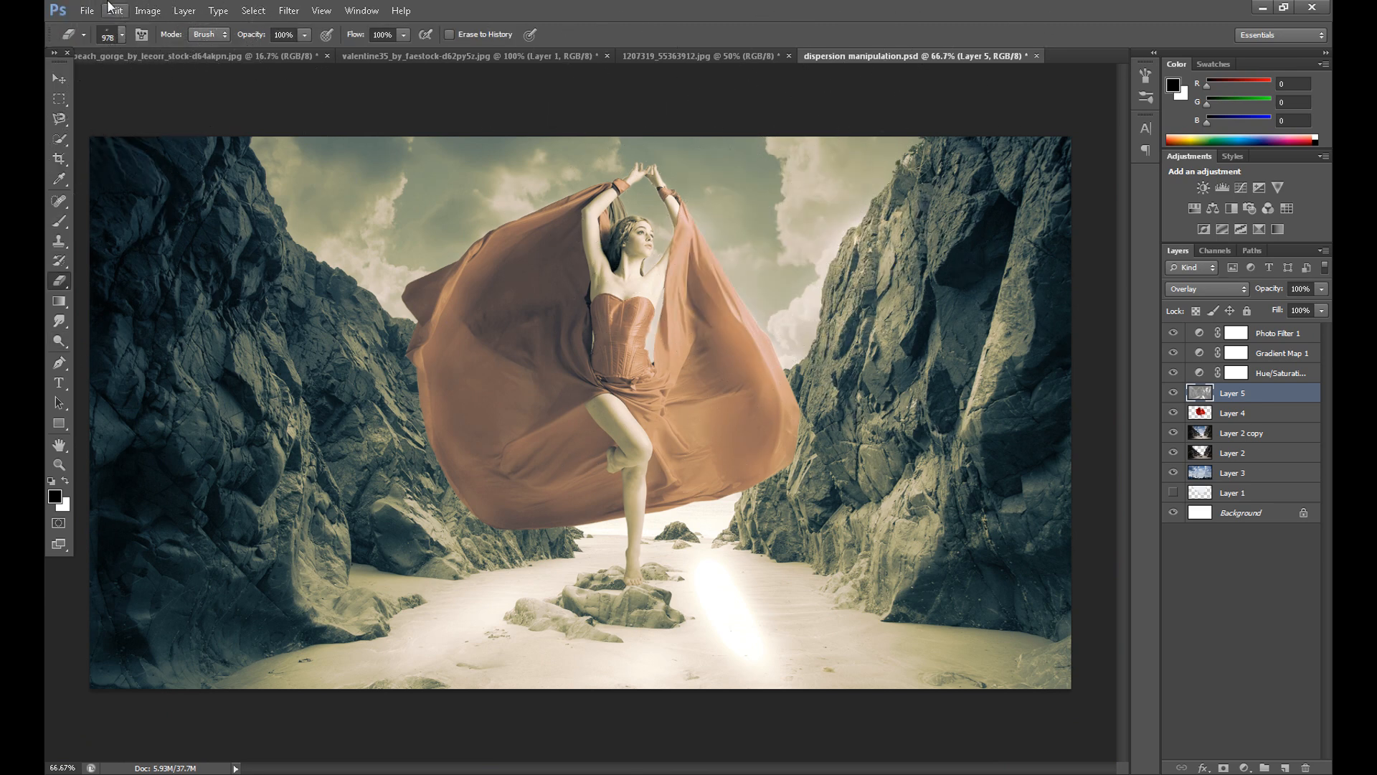
pyautogui.click(117, 35)
pyautogui.scroll(3, 215, 208)
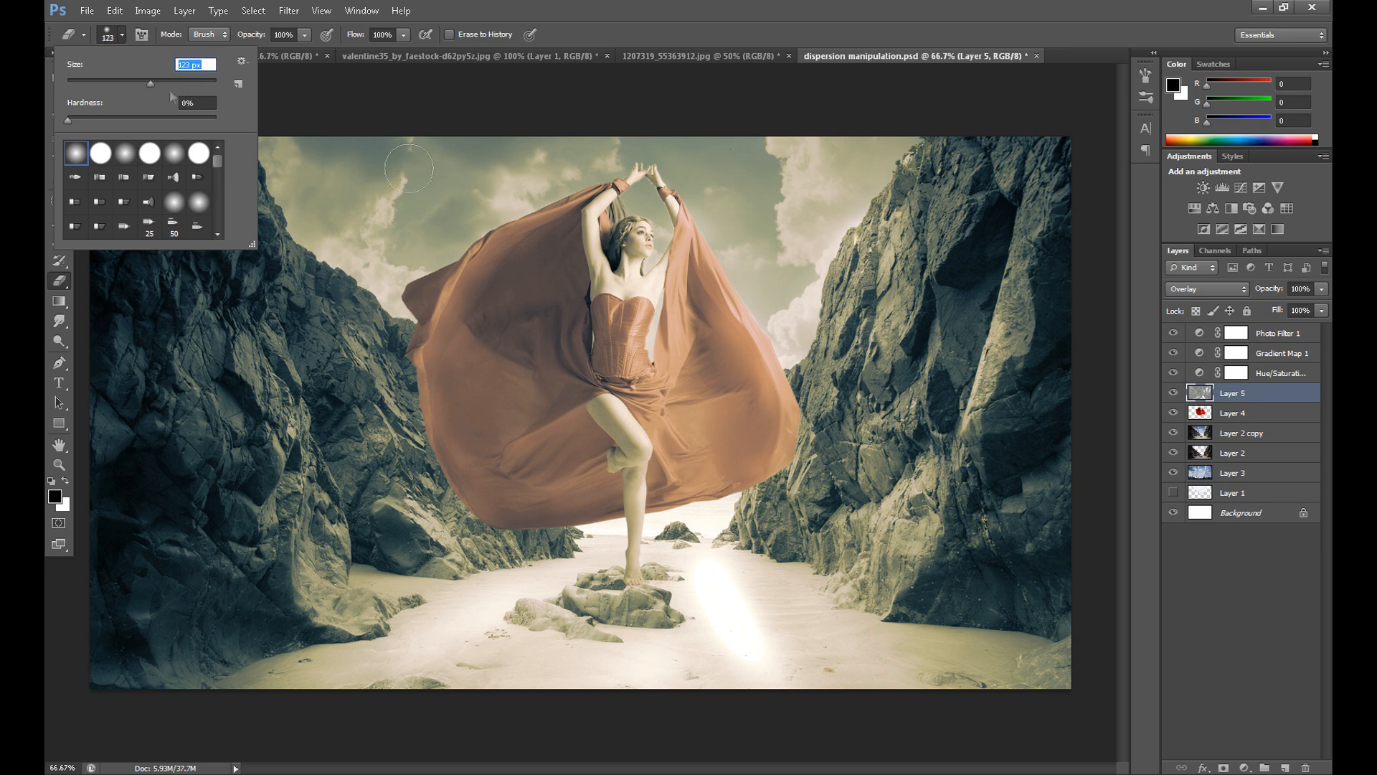
pyautogui.moveTo(156, 83); pyautogui.dragTo(121, 80)
pyautogui.click(724, 227)
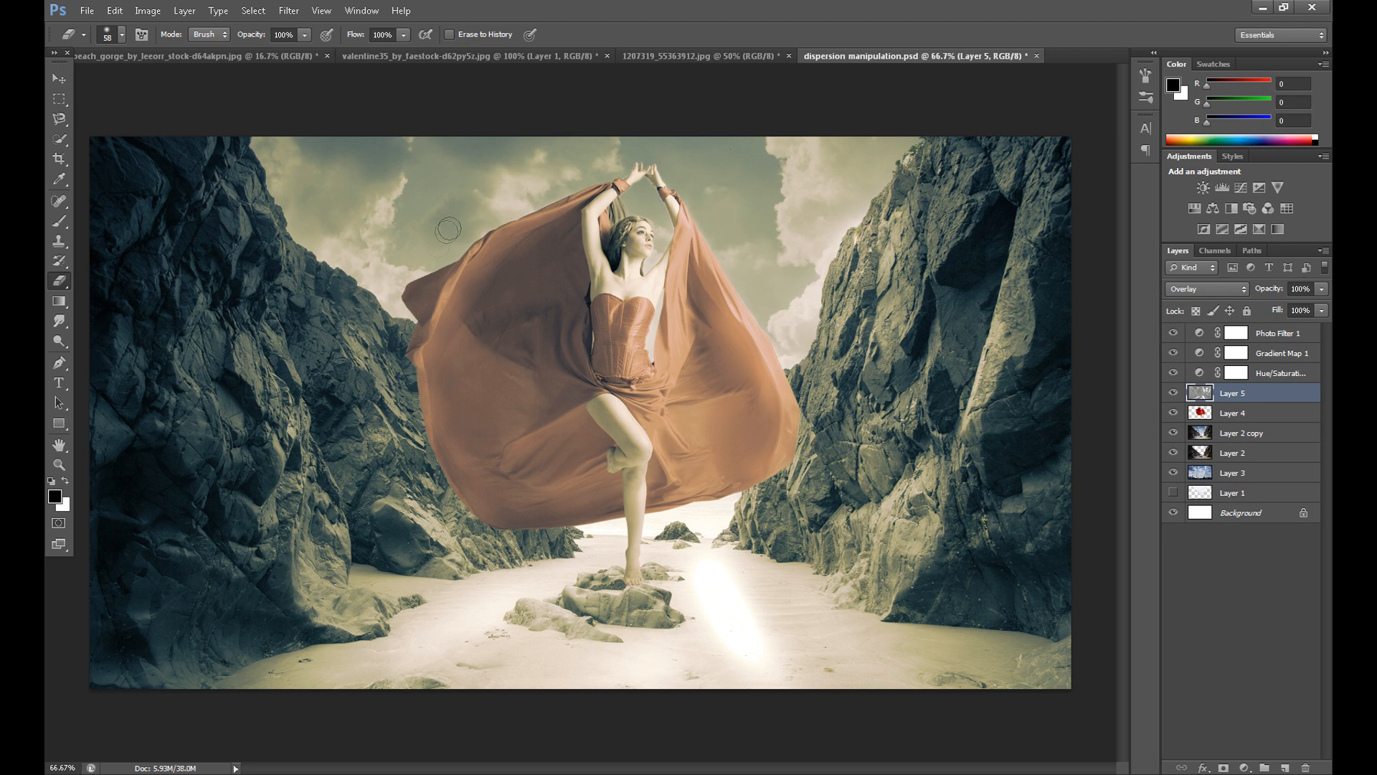
# Enlarge the Eraser to 110 px and erase the overbright streak on the sand beside the central rocks.
pyautogui.click(121, 36)
pyautogui.moveTo(119, 83); pyautogui.dragTo(150, 84)
pyautogui.moveTo(727, 564); pyautogui.dragTo(765, 661)
pyautogui.moveTo(488, 624)
pyautogui.mouseDown()
pyautogui.moveTo(422, 654)
pyautogui.moveTo(479, 616)
pyautogui.mouseUp()
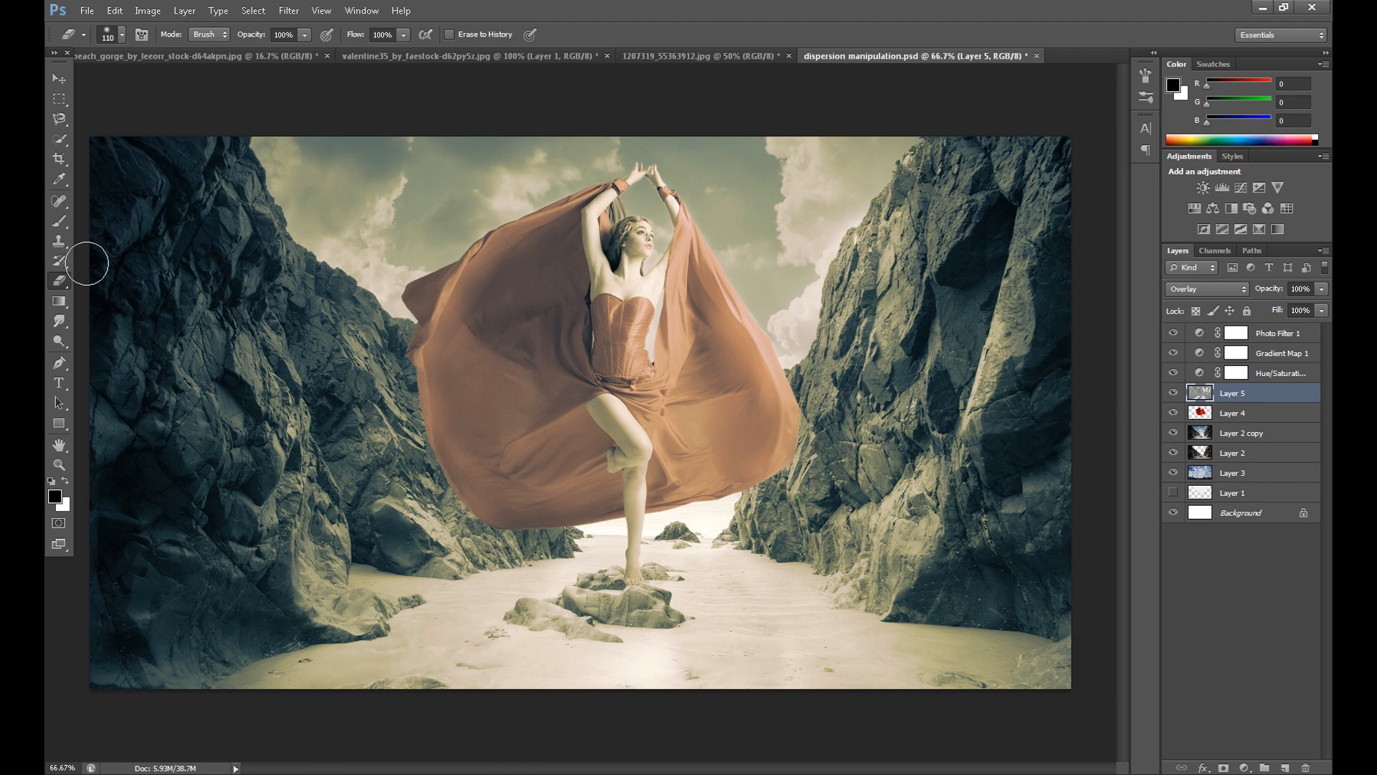
# Dodge the sand beside the central rocks with a 156 px Midtones brush and switch the Dodge range to Highlights.
pyautogui.click(60, 341)
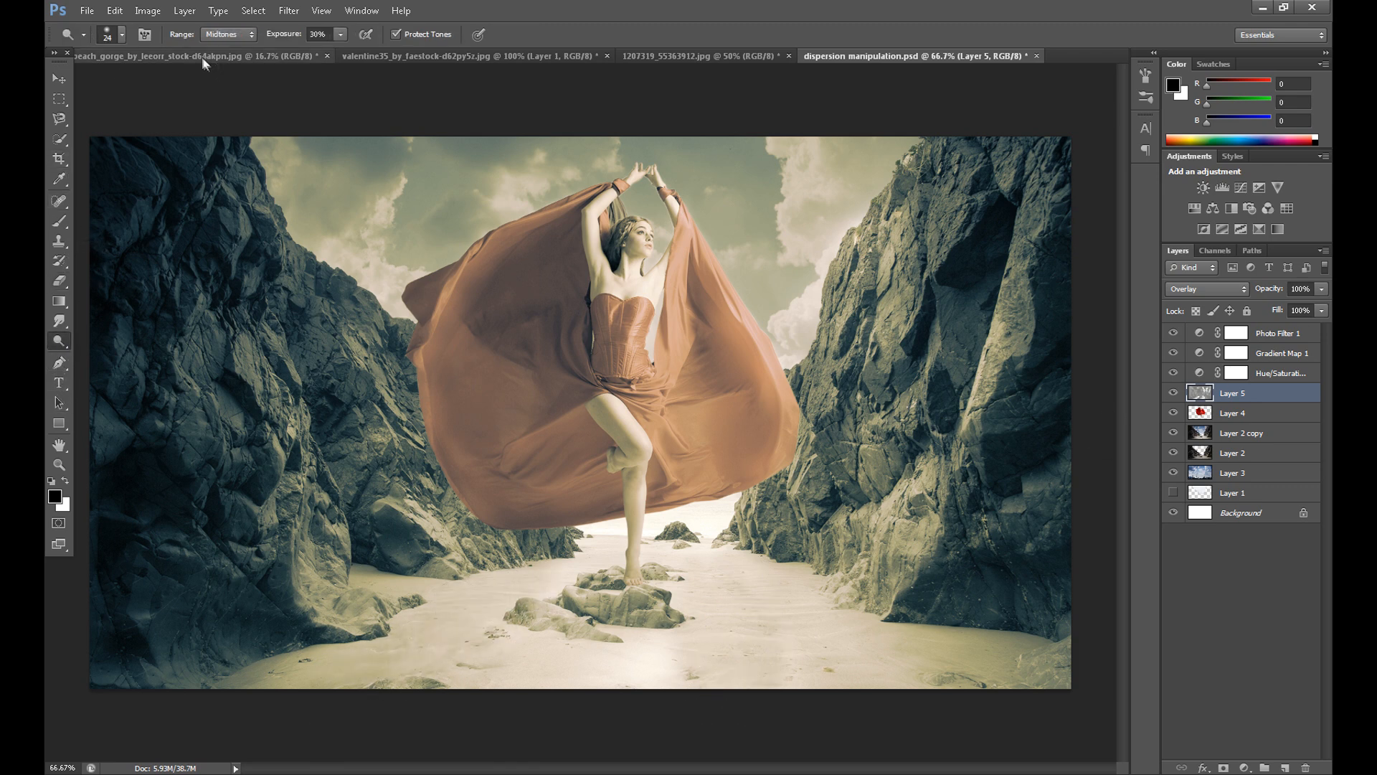
pyautogui.click(122, 35)
pyautogui.moveTo(162, 83); pyautogui.dragTo(162, 84)
pyautogui.moveTo(723, 574)
pyautogui.mouseDown()
pyautogui.moveTo(725, 689)
pyautogui.moveTo(718, 628)
pyautogui.moveTo(689, 621)
pyautogui.moveTo(759, 623)
pyautogui.mouseUp()
pyautogui.click(229, 33)
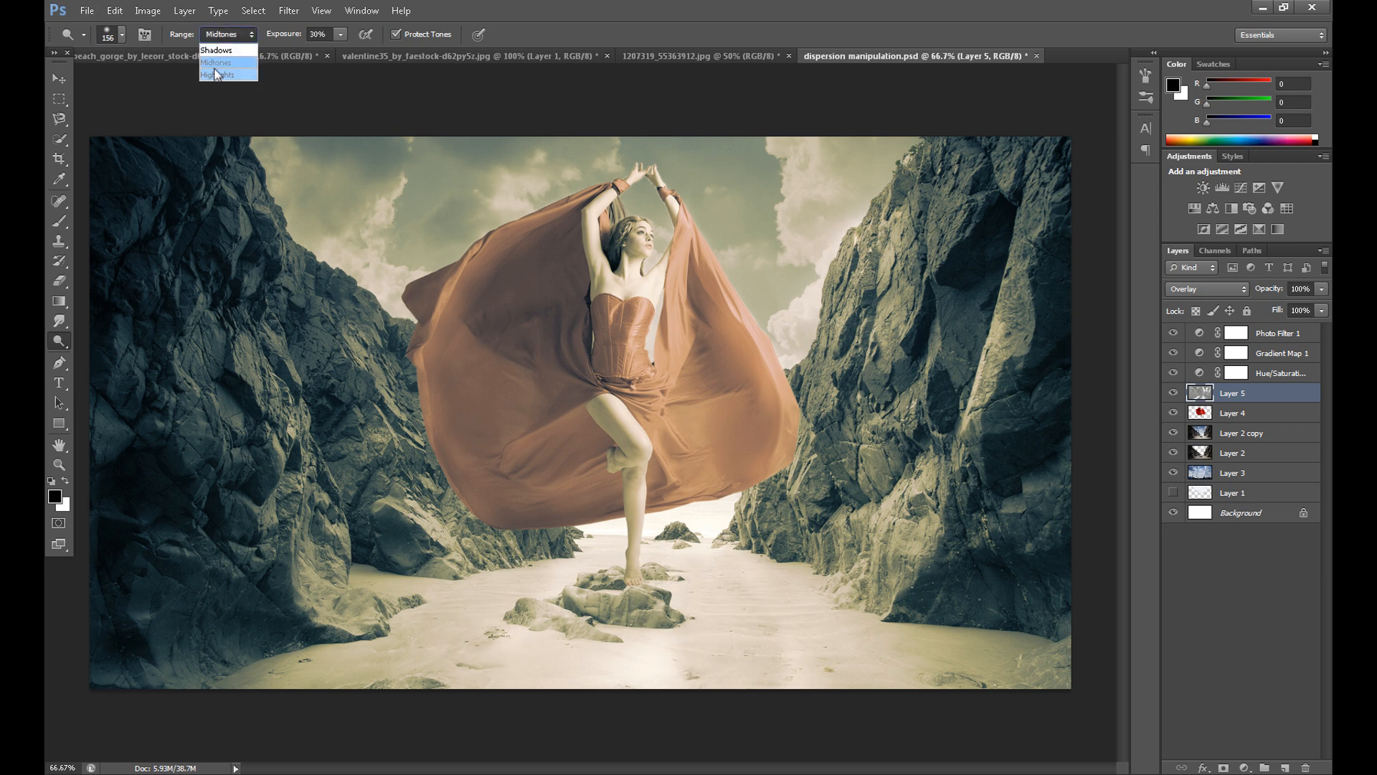
pyautogui.click(219, 74)
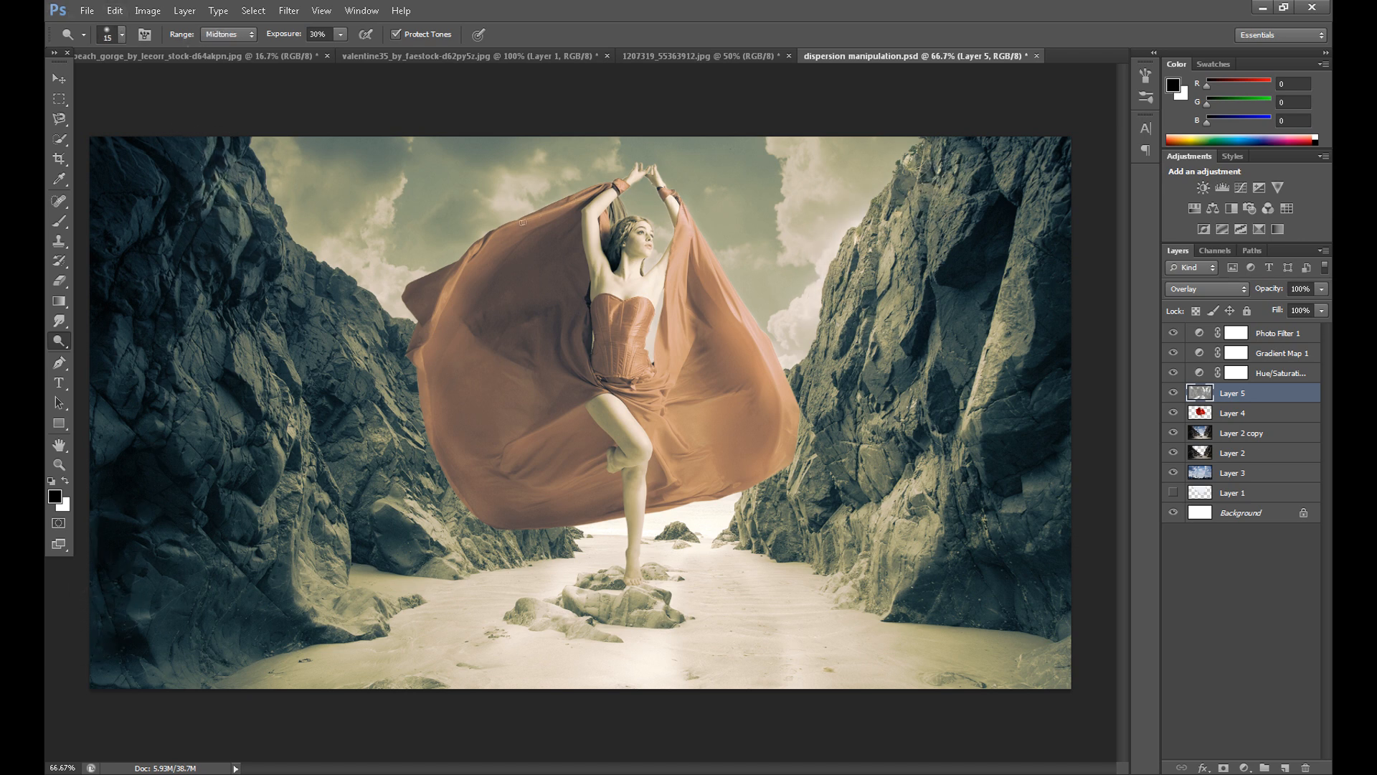
# Burn the cliff edges and the sand beside them on Layer 5 with a 108 px Burn brush at 30% Midtones exposure.
pyautogui.hotkey('shift', 'o')
pyautogui.hotkey('alt', '[')
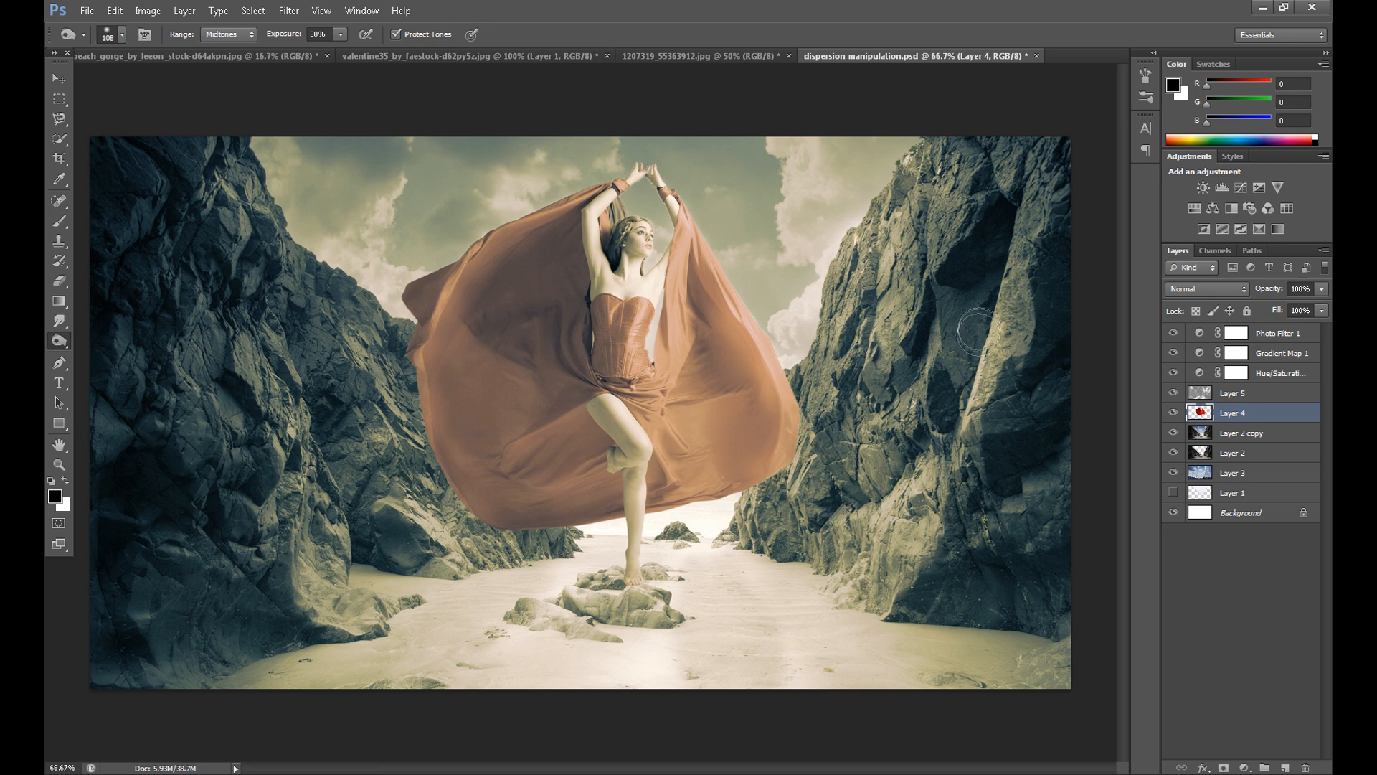
pyautogui.hotkey('alt', ']')
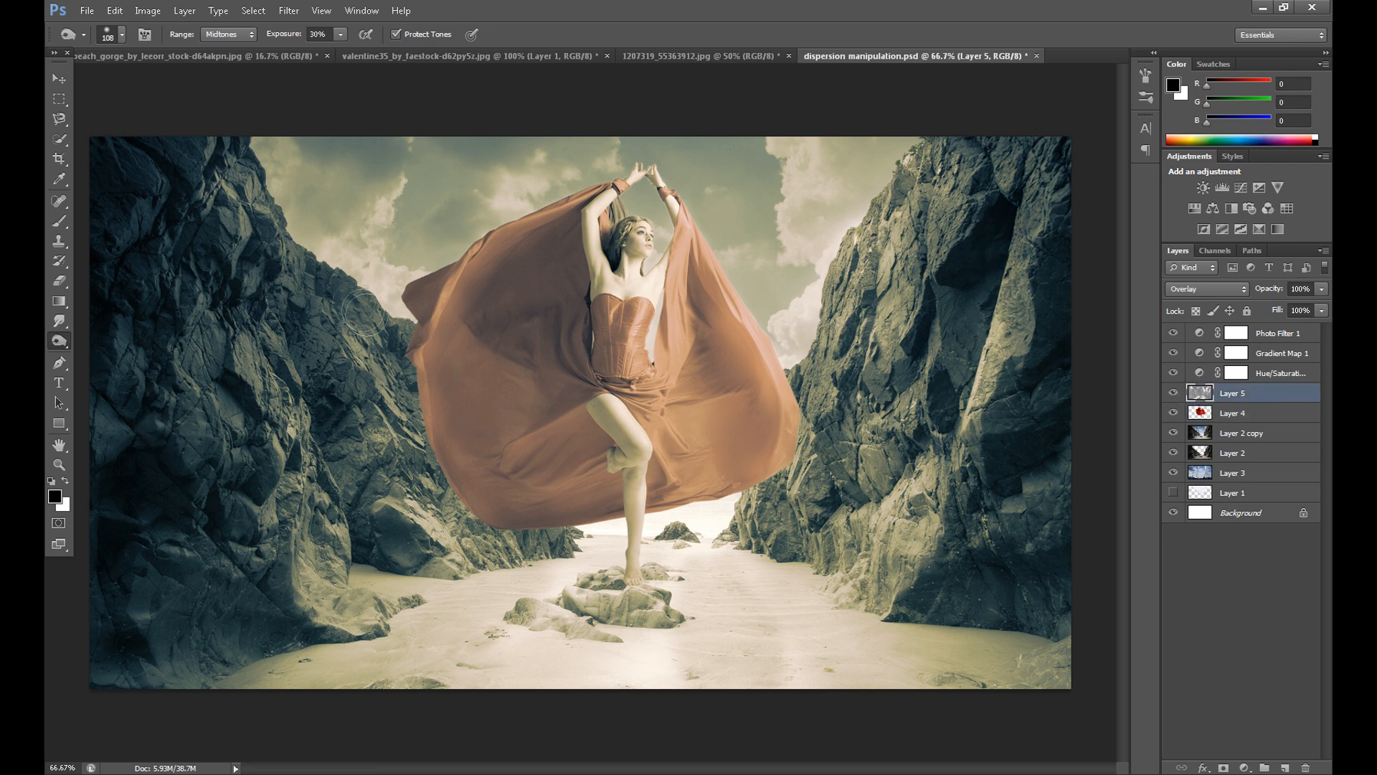
pyautogui.moveTo(256, 144); pyautogui.dragTo(331, 256)
pyautogui.moveTo(319, 431); pyautogui.dragTo(392, 574)
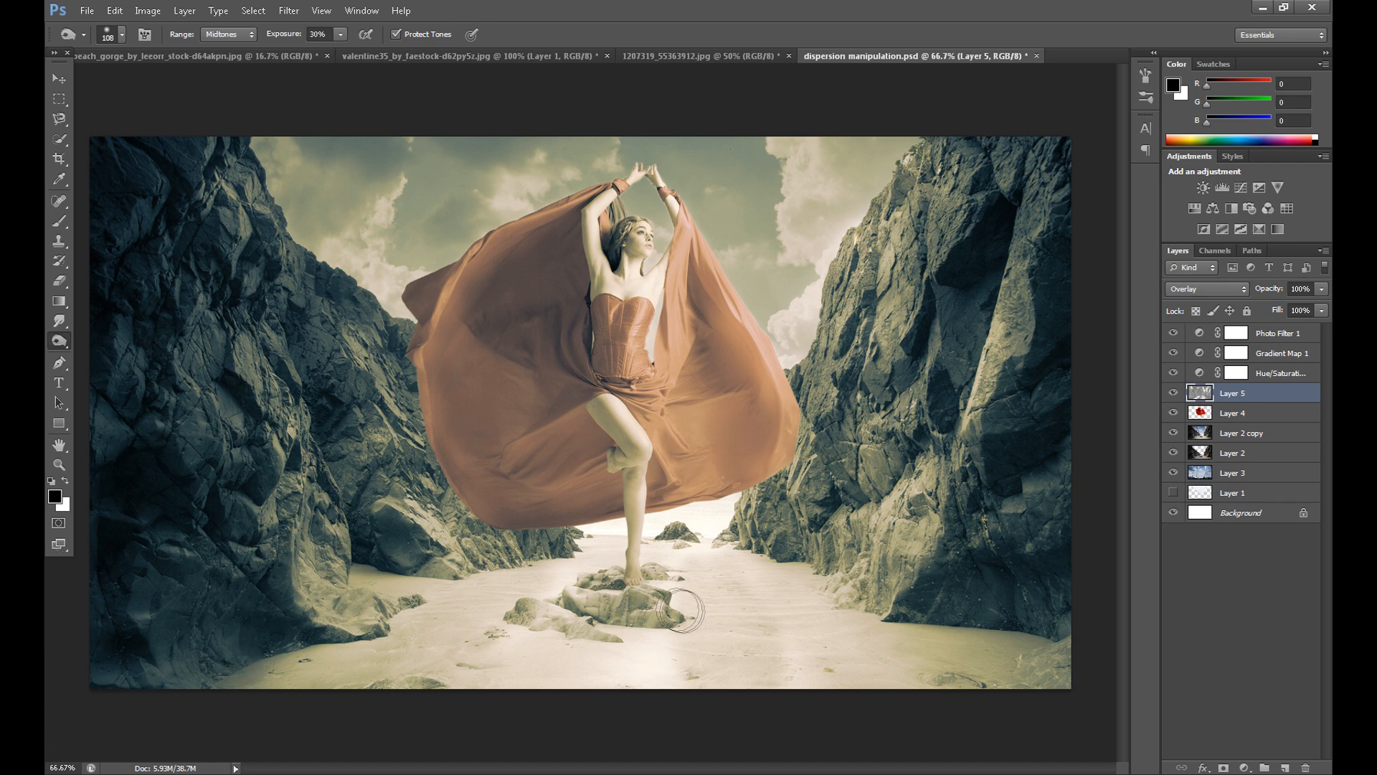
pyautogui.moveTo(812, 572); pyautogui.dragTo(941, 625)
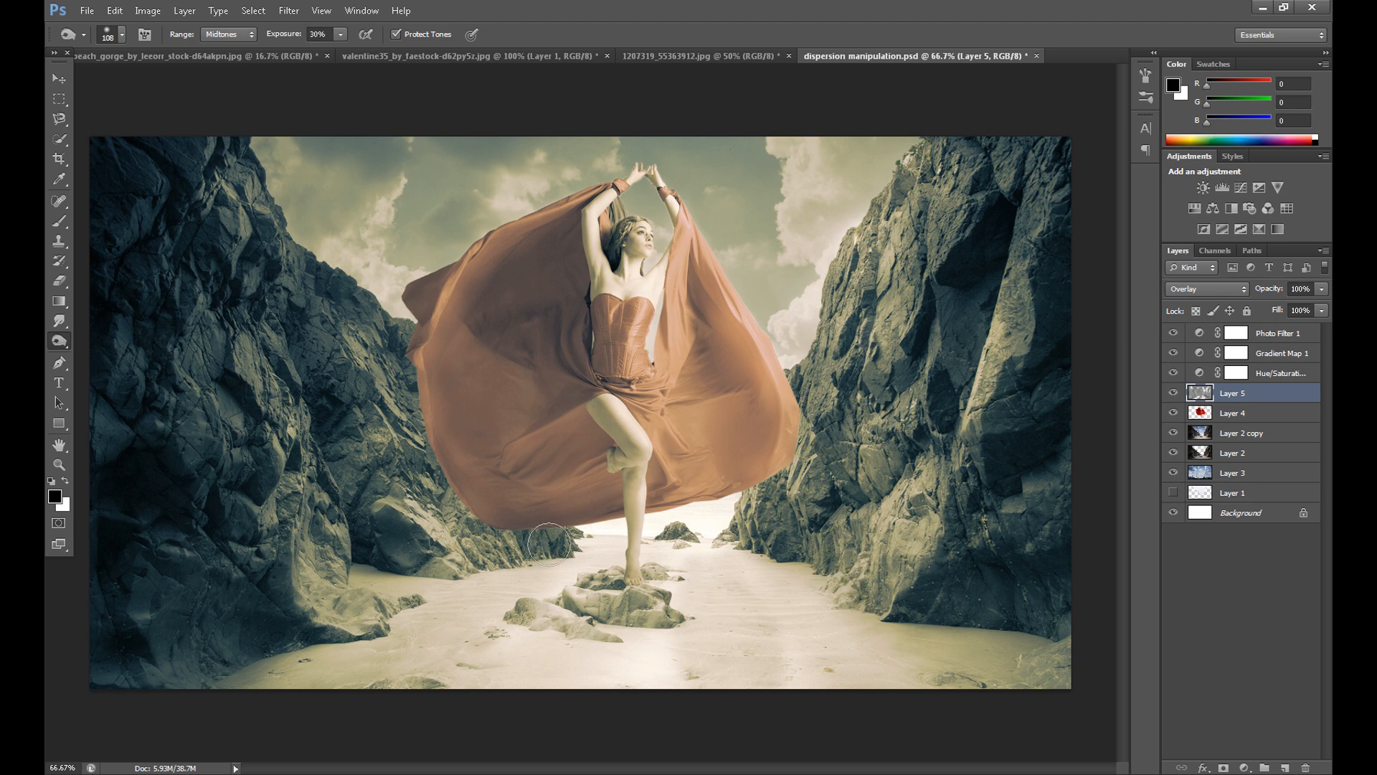
# Darken the inner folds of the large fabric sweep behind the woman with an 89 px Burn brush.
pyautogui.hotkey('ctrl', '+')
pyautogui.hotkey('ctrl', '+')
pyautogui.hotkey('ctrl', '-')
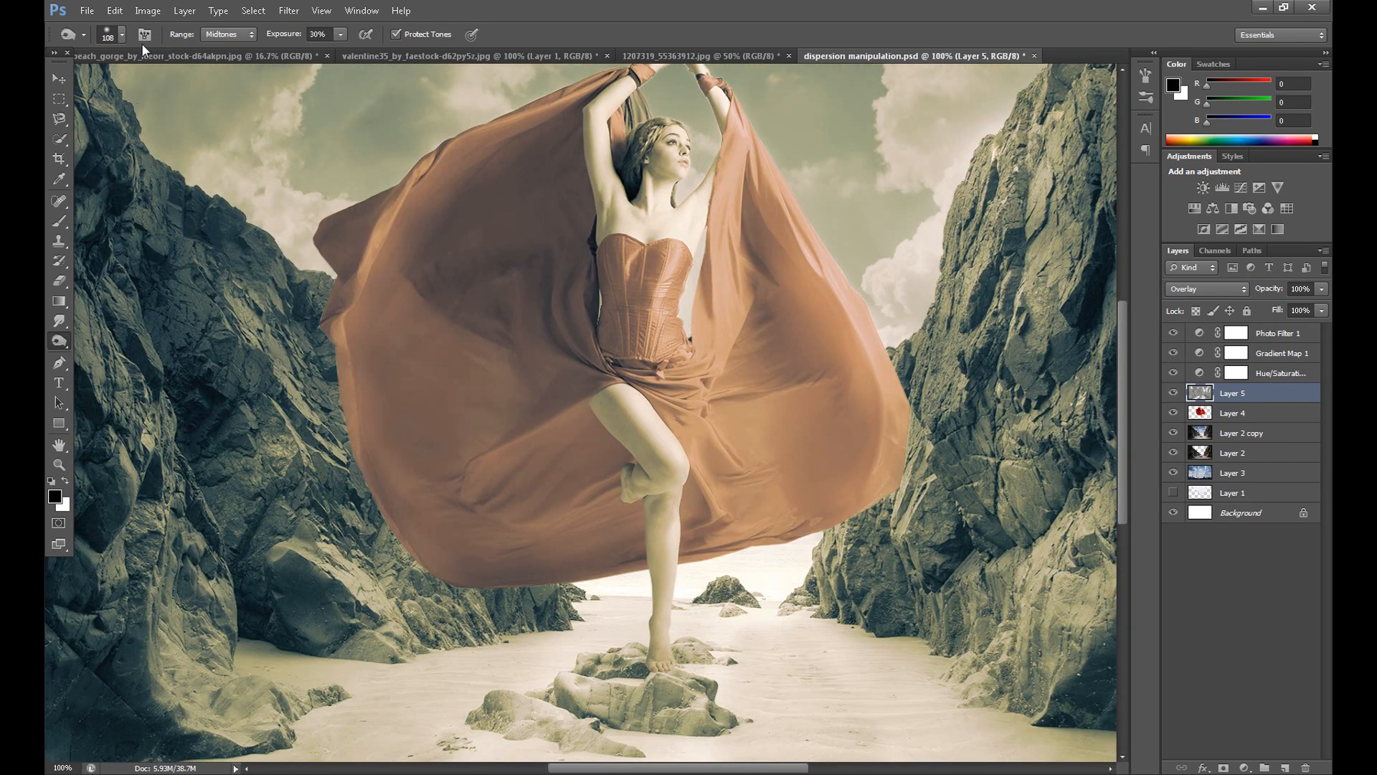
pyautogui.click(121, 35)
pyautogui.moveTo(152, 87); pyautogui.dragTo(146, 87)
pyautogui.click(506, 168)
pyautogui.moveTo(439, 283)
pyautogui.mouseDown()
pyautogui.moveTo(470, 362)
pyautogui.moveTo(466, 334)
pyautogui.mouseUp()
# Reduce the Burn brush to 73 px and darken the fabric on the woman's other side and the thigh's shaded edge.
pyautogui.click(122, 35)
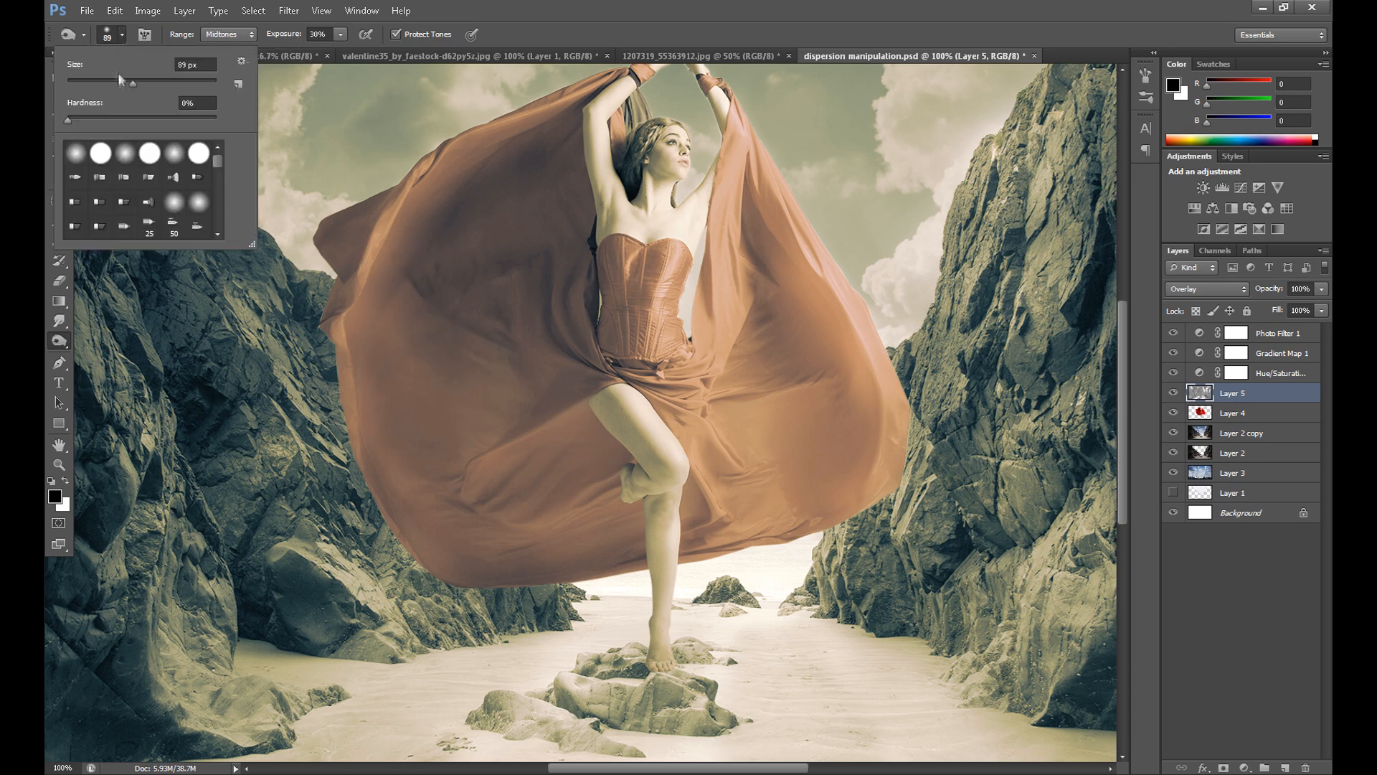
pyautogui.moveTo(123, 81); pyautogui.dragTo(119, 81)
pyautogui.click(351, 233)
pyautogui.moveTo(780, 274); pyautogui.dragTo(797, 330)
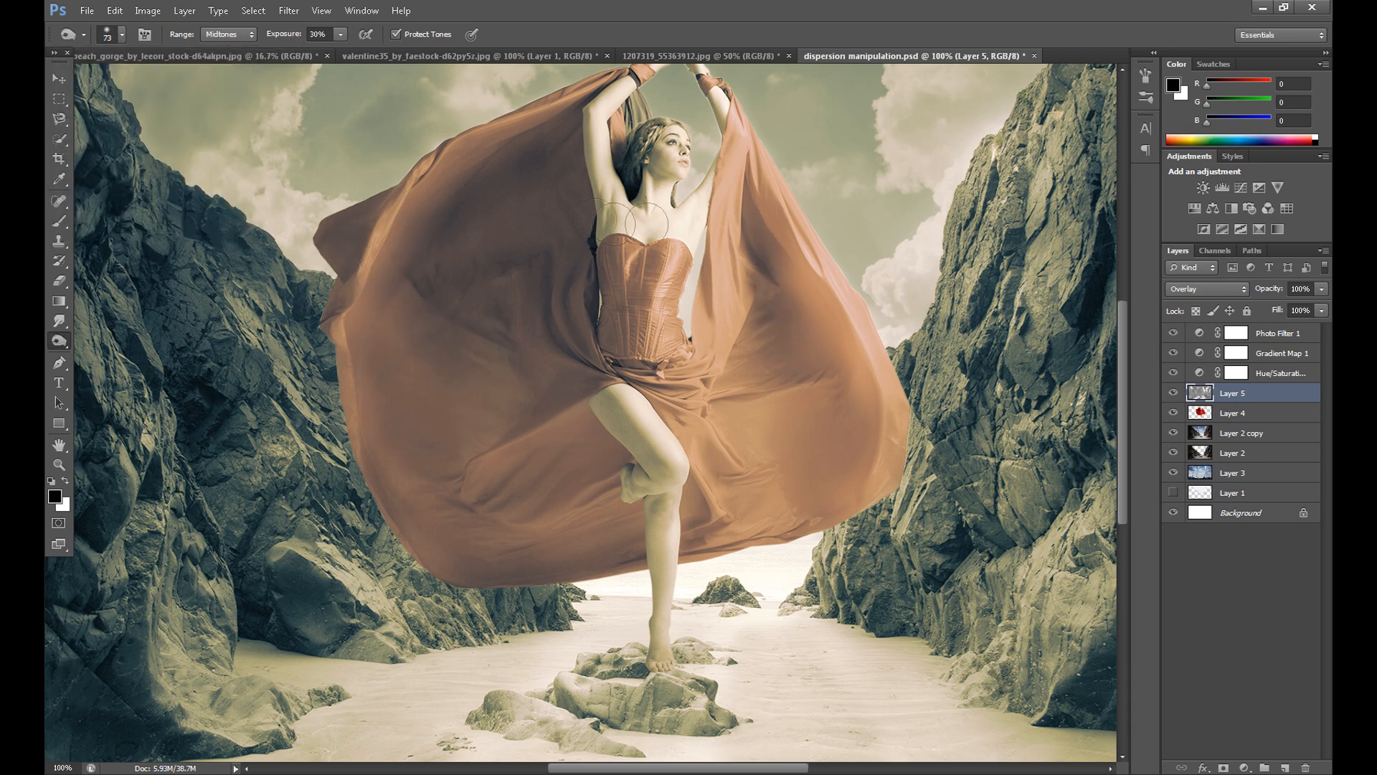
pyautogui.moveTo(609, 406); pyautogui.dragTo(643, 442)
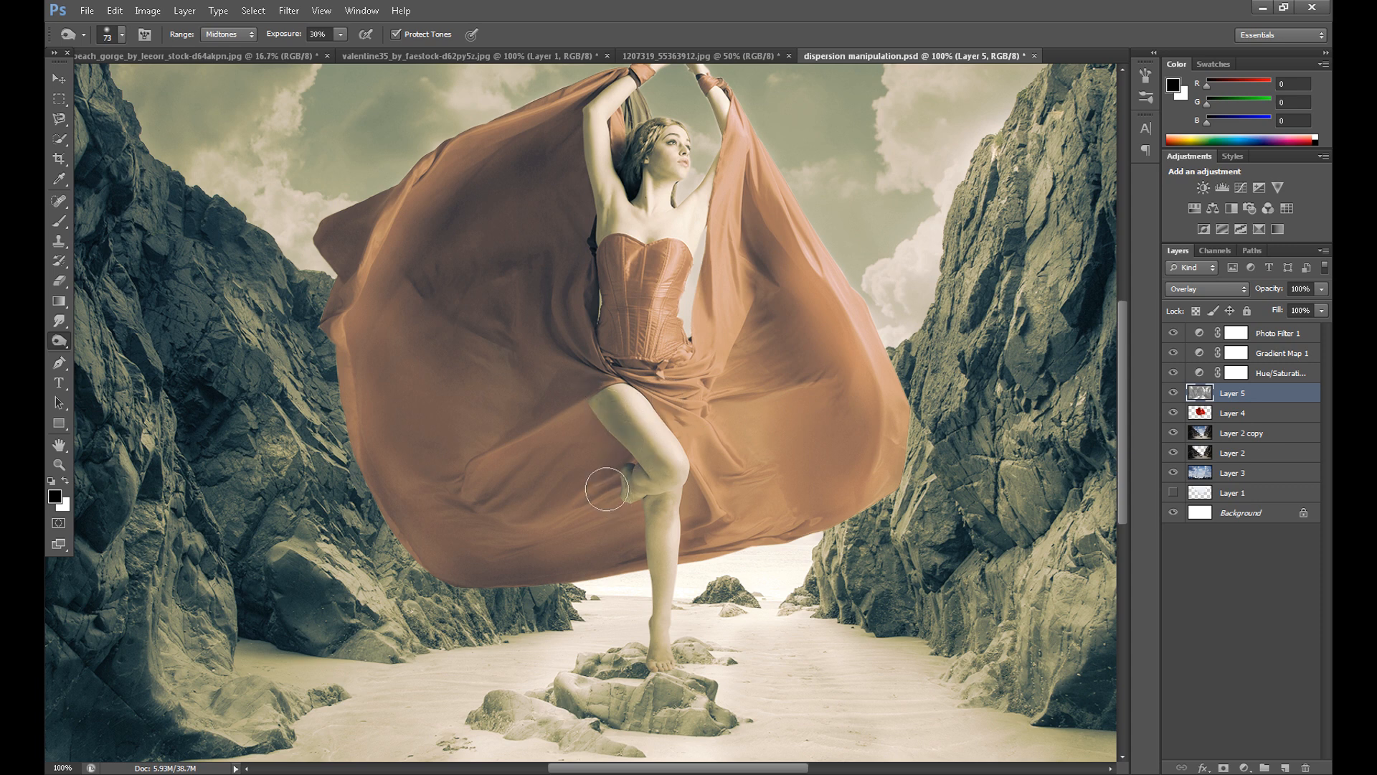
# Burn the shaded edge of the standing leg with a 32 px brush.
pyautogui.click(122, 35)
pyautogui.moveTo(119, 82); pyautogui.dragTo(90, 82)
pyautogui.click(667, 558)
pyautogui.moveTo(652, 555); pyautogui.dragTo(647, 498)
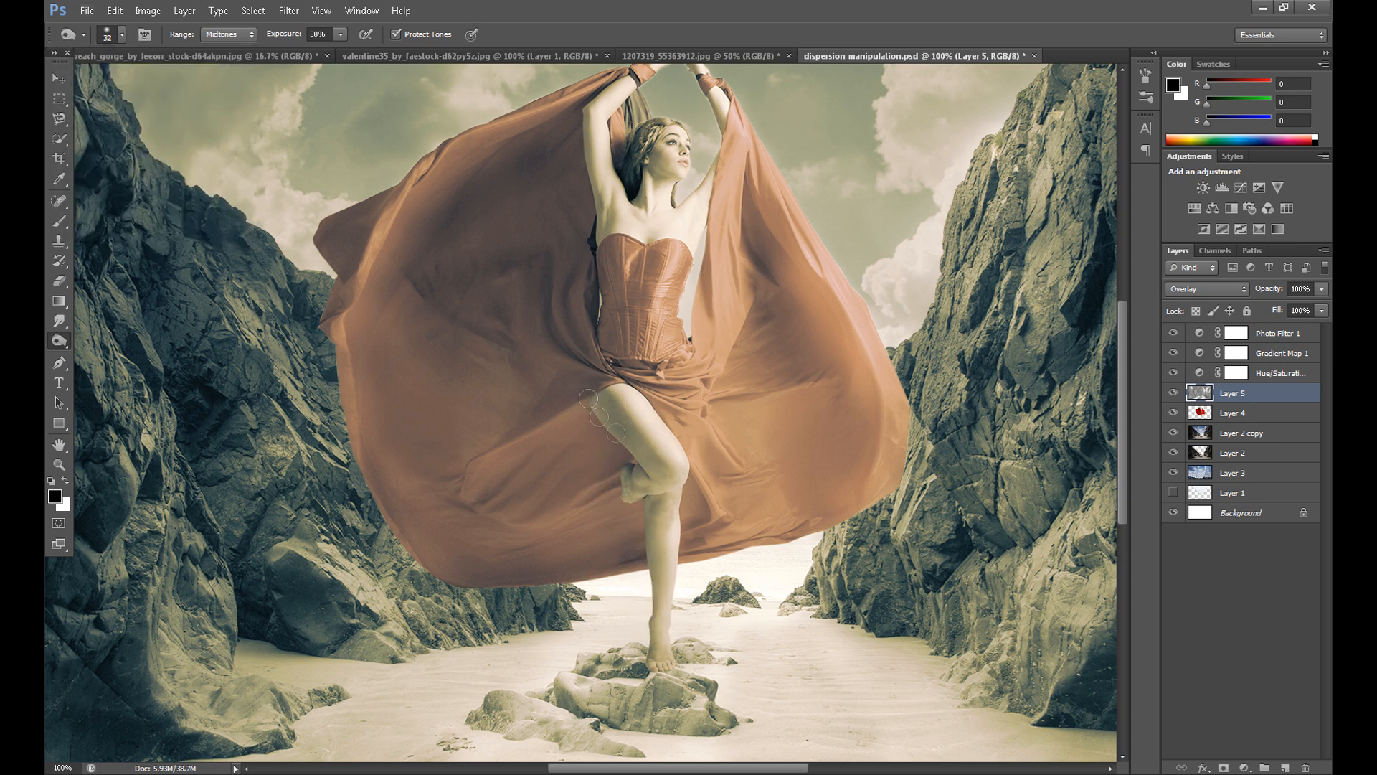
# Undo the last burn stroke and set the Burn exposure to 20%.
pyautogui.click(114, 11)
pyautogui.click(126, 56)
pyautogui.doubleClick(317, 34)
pyautogui.write('2')
pyautogui.scroll(3, 1111, 323)
pyautogui.write('0')
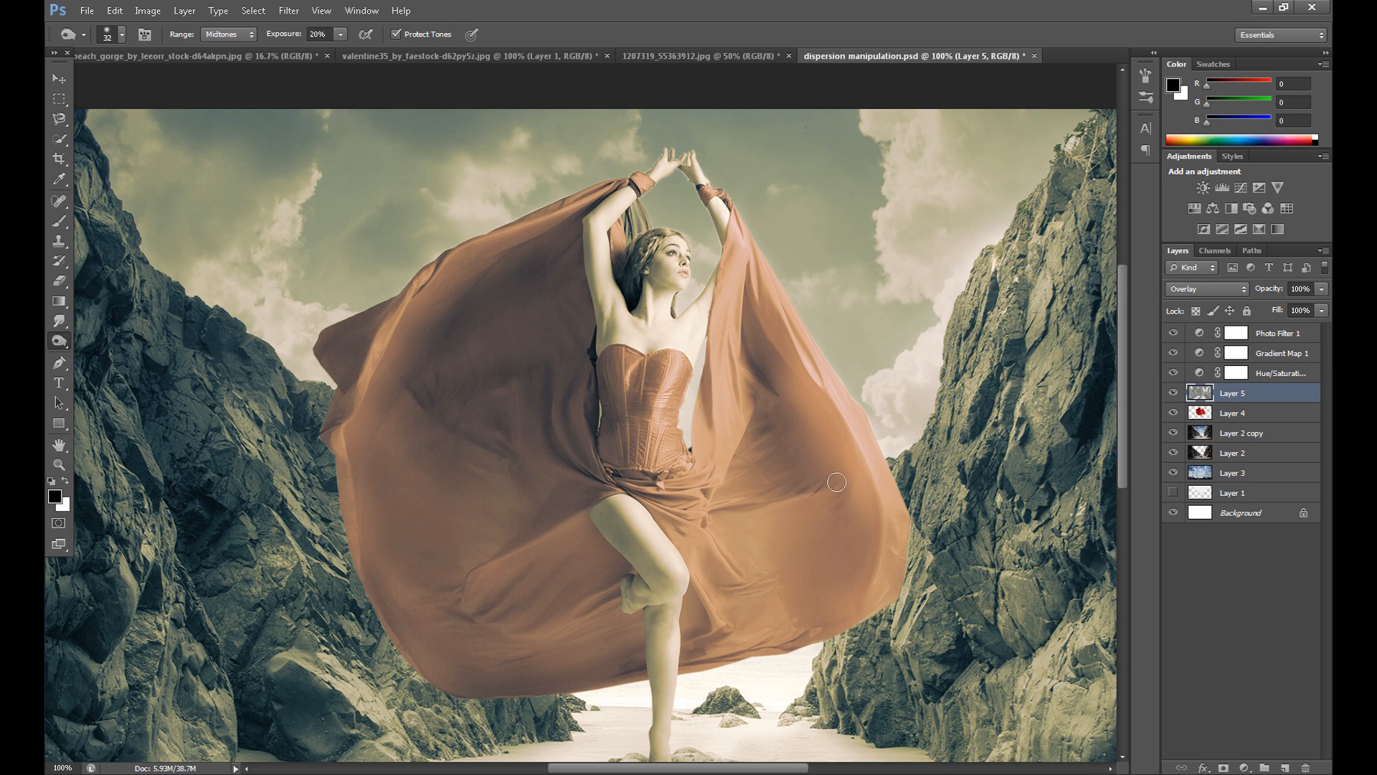
pyautogui.hotkey('ctrl', '-')
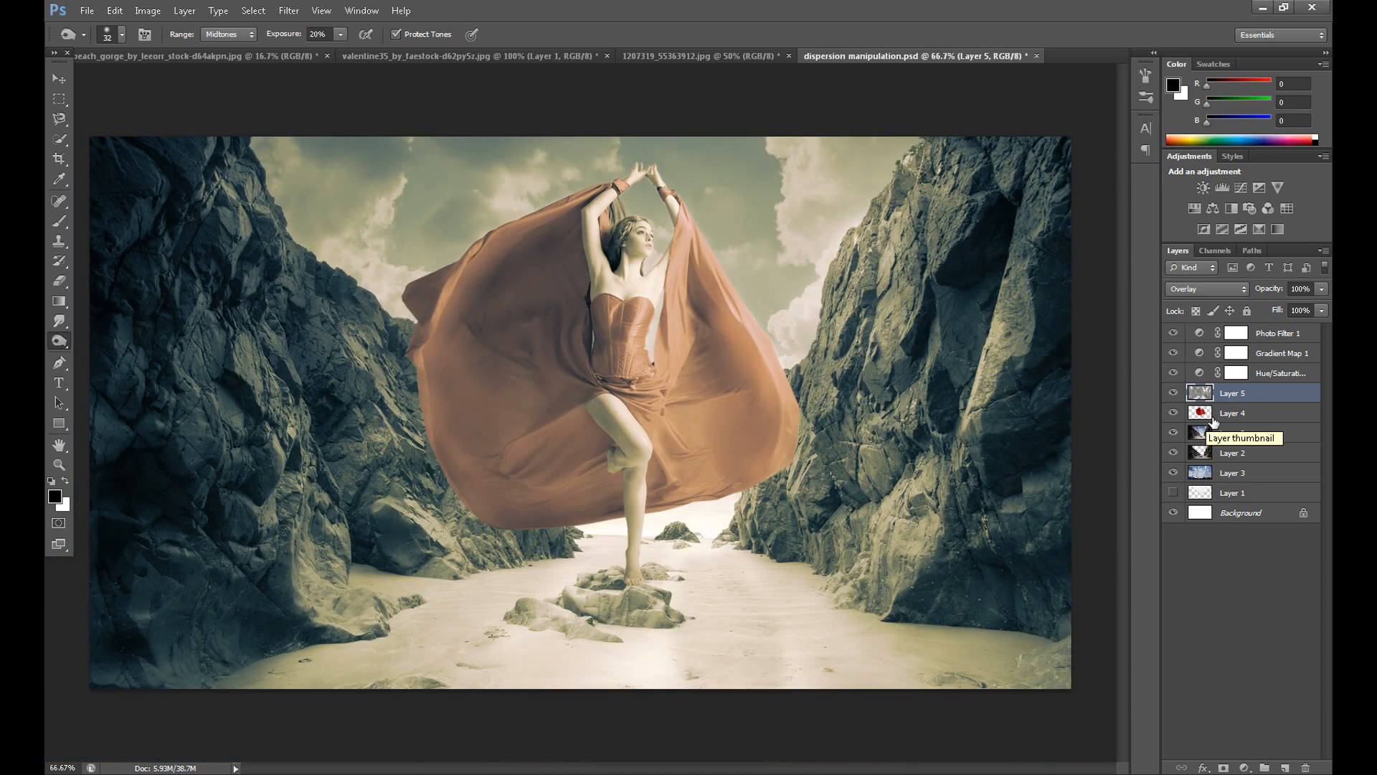
# Duplicate the woman's layer, Layer 4, and duplicate that copy again, keeping the default names.
pyautogui.click(59, 78)
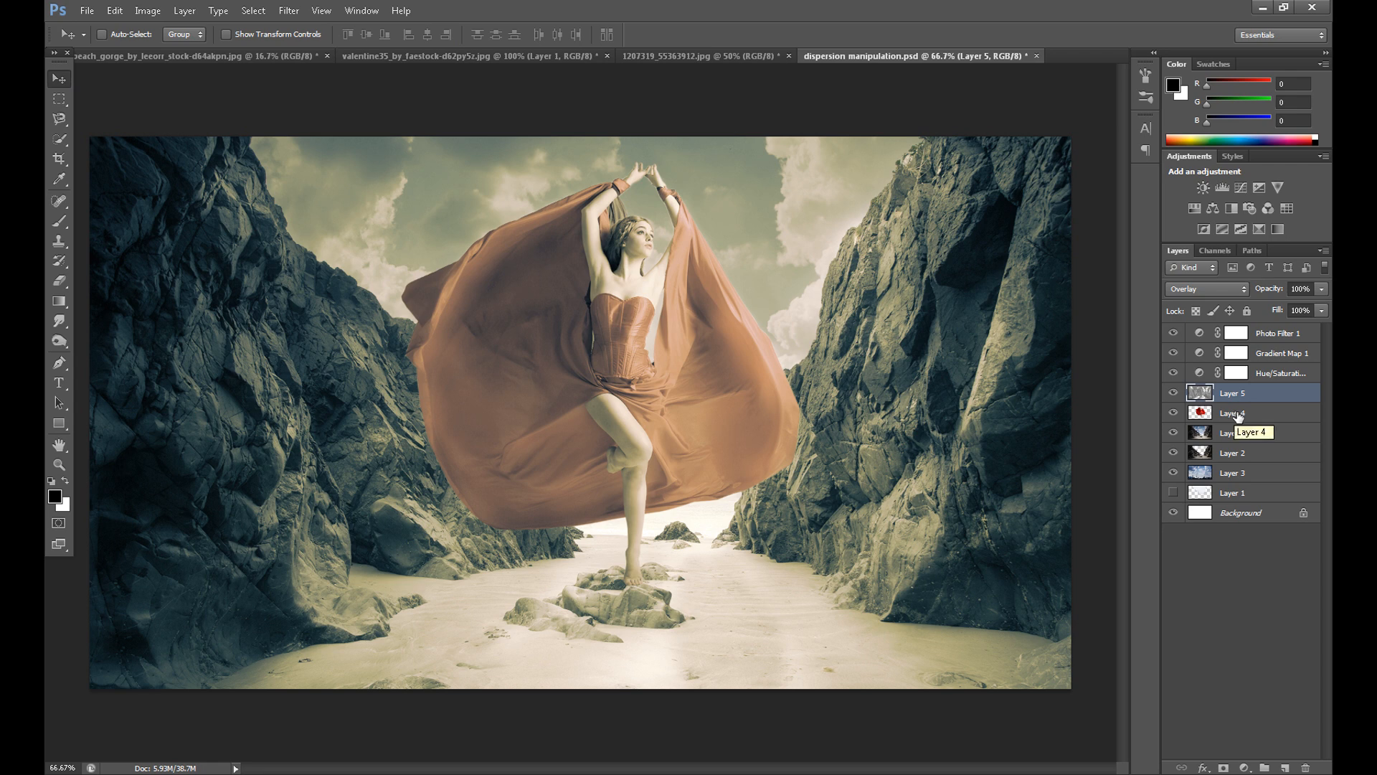
pyautogui.click(1251, 415)
pyautogui.rightClick(1256, 416)
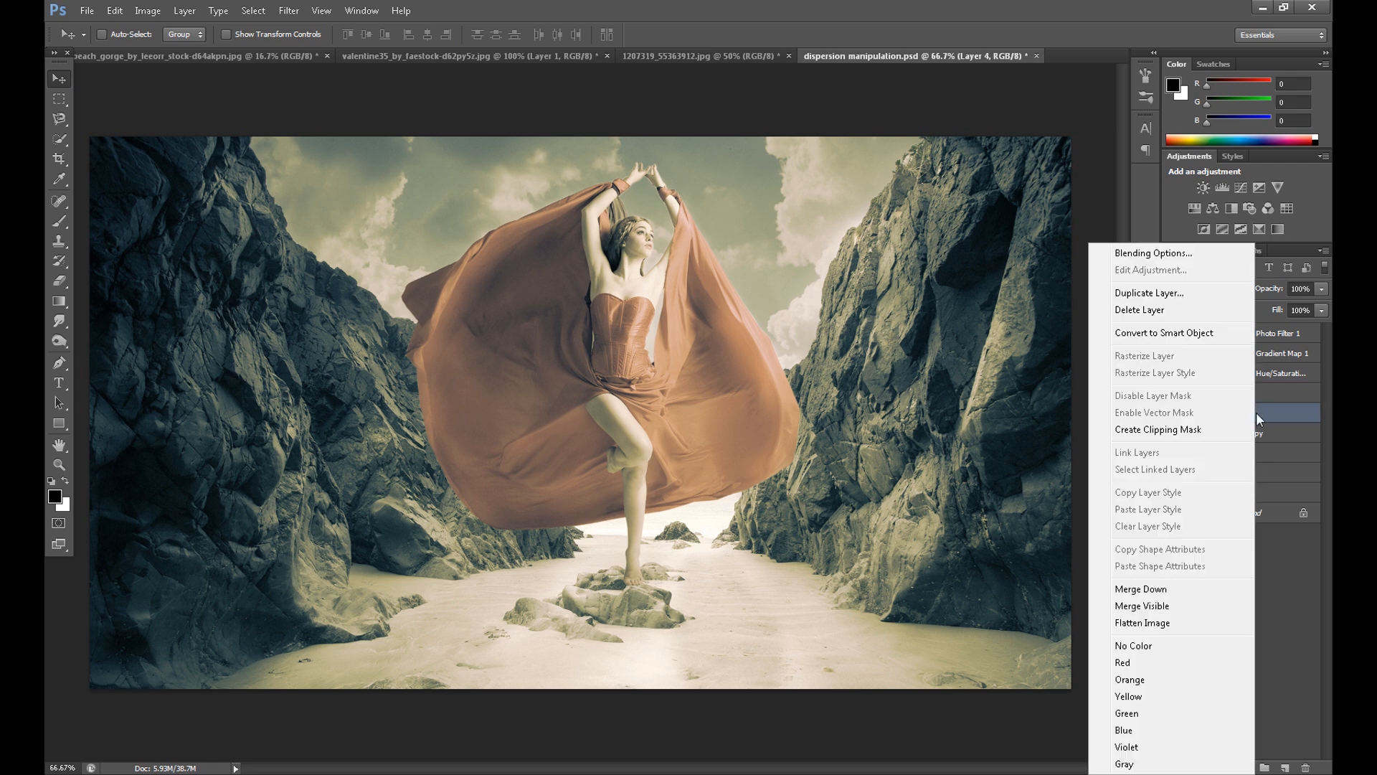
pyautogui.click(1122, 290)
pyautogui.click(807, 246)
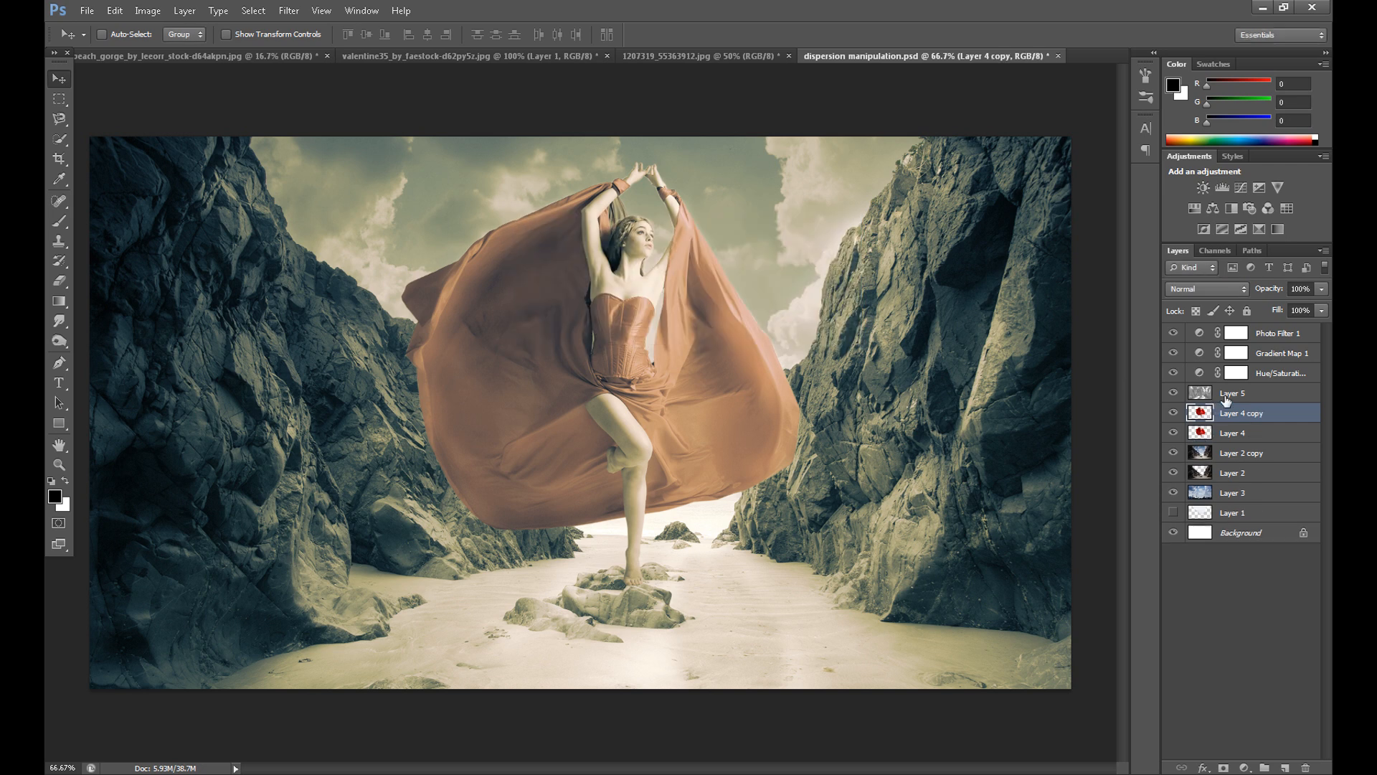
pyautogui.rightClick(1244, 420)
pyautogui.click(1104, 290)
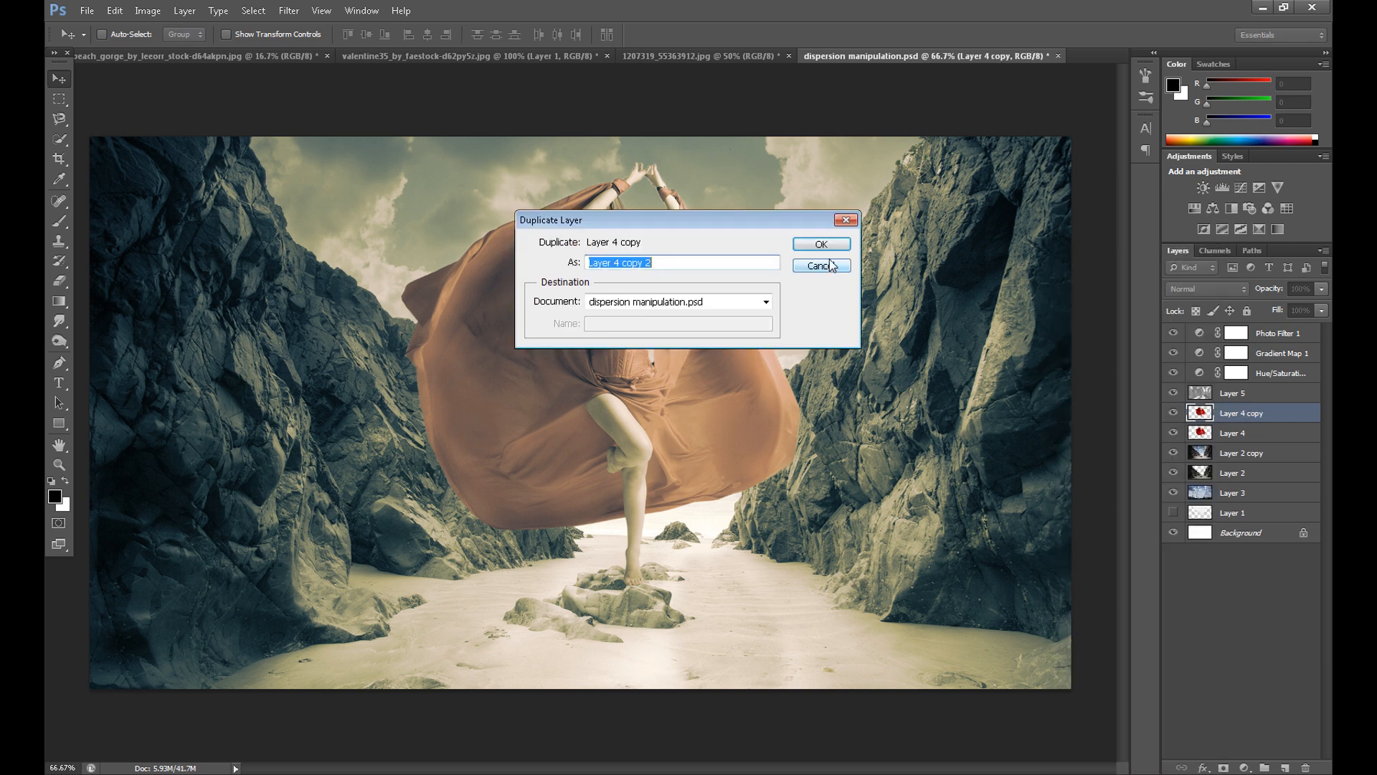
pyautogui.click(809, 242)
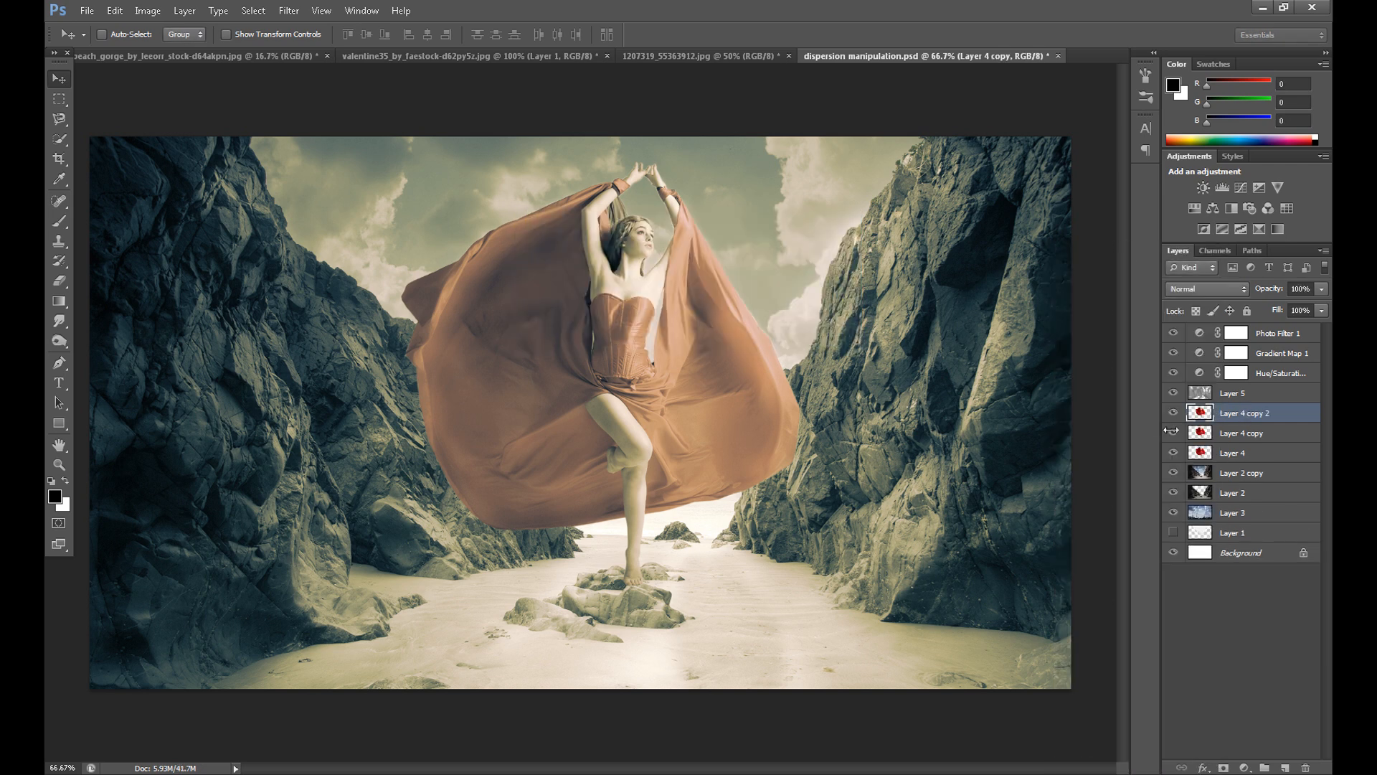
# Hide the original Layer 4 and select Layer 4 copy.
pyautogui.click(1225, 452)
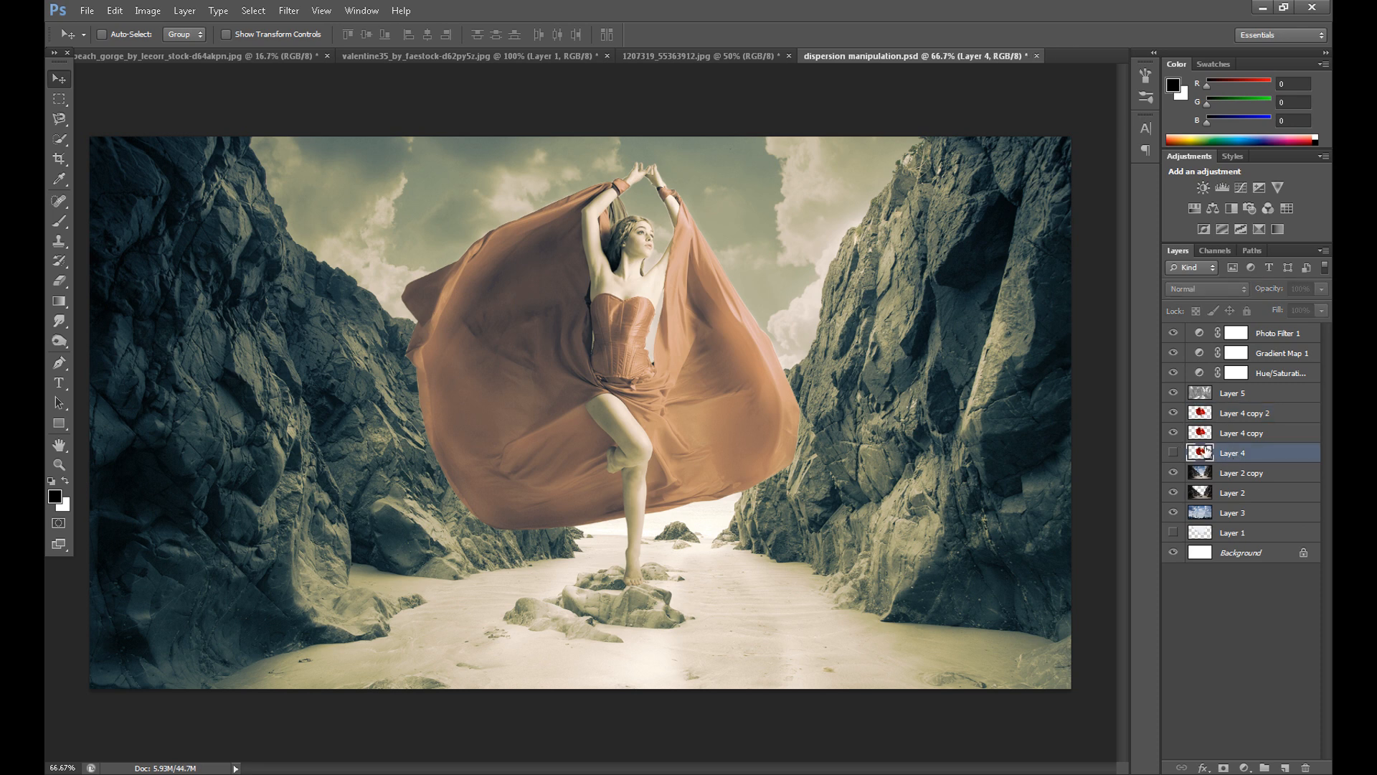
pyautogui.click(1240, 434)
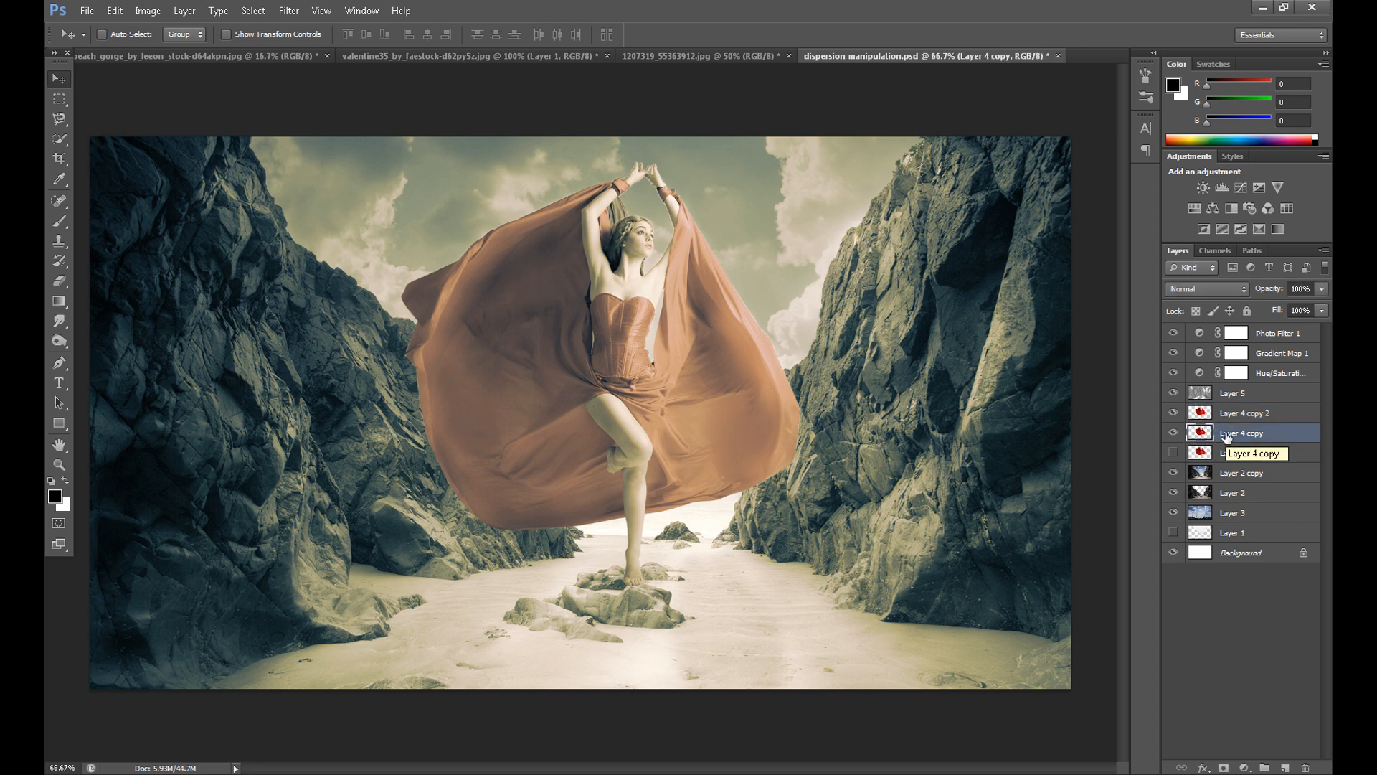
# Open the Liquify filter on Layer 4 copy and set the brush size to 451.
pyautogui.press('o')
pyautogui.click(286, 11)
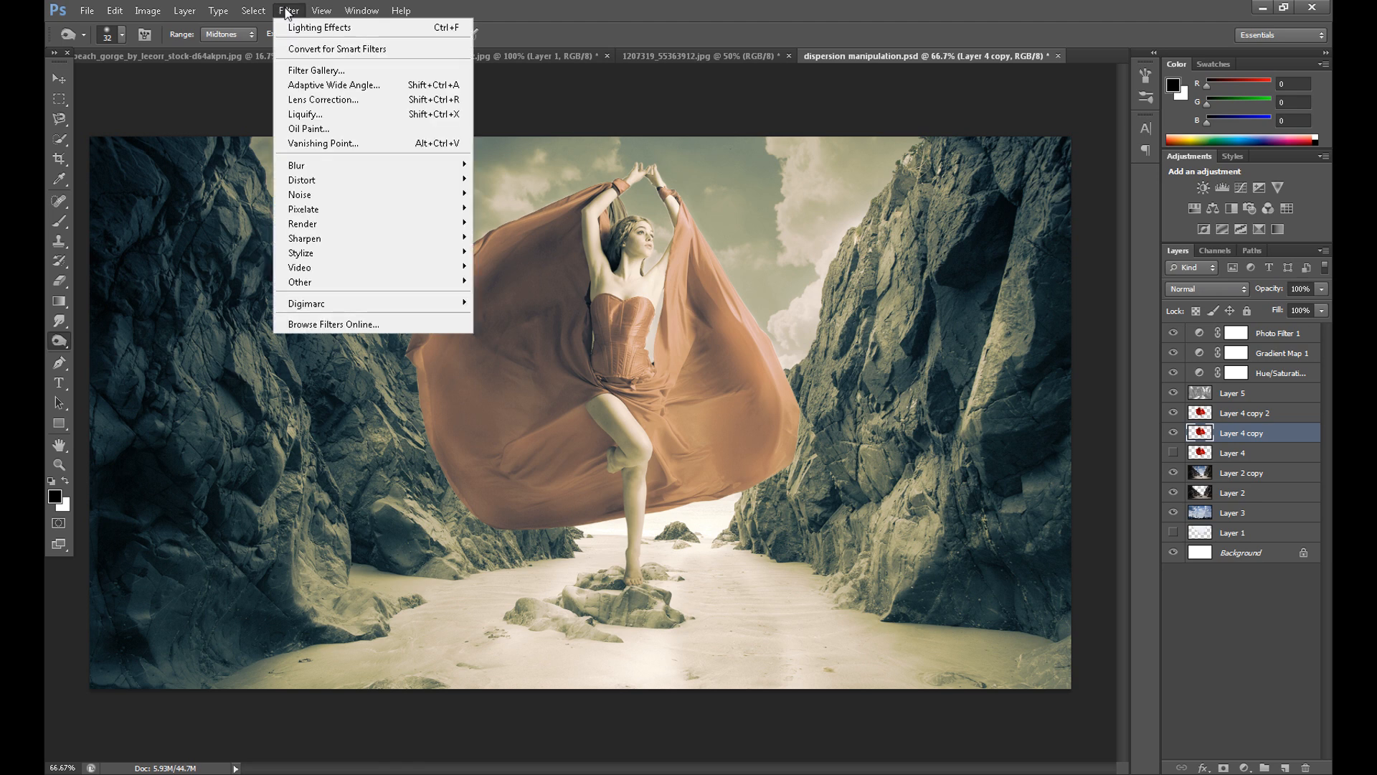
pyautogui.click(305, 114)
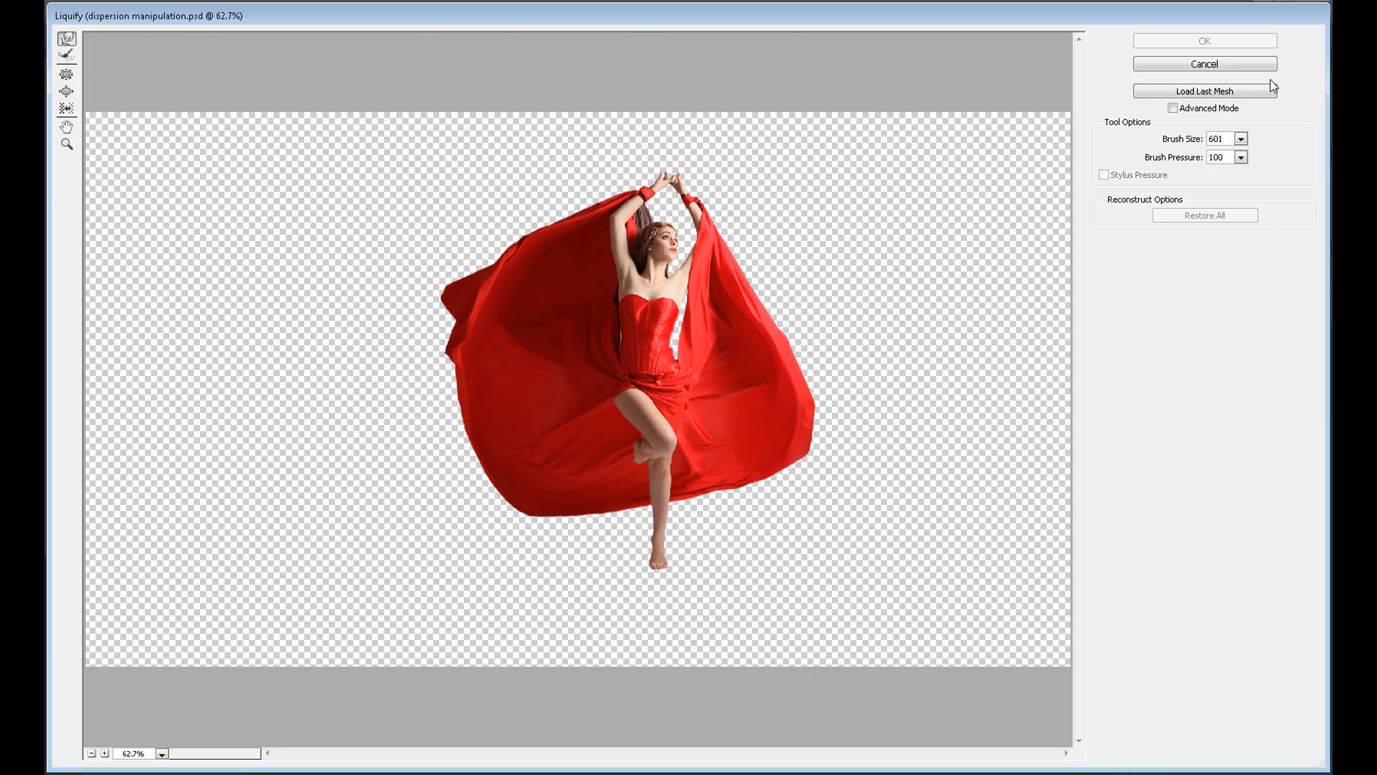
pyautogui.moveTo(1240, 140); pyautogui.dragTo(1239, 144)
# Push the left half of the dress outward with forward warp strokes, extending its upper and lower corners well beyond the original shape.
pyautogui.moveTo(506, 302)
pyautogui.mouseDown()
pyautogui.moveTo(480, 302)
pyautogui.moveTo(409, 250)
pyautogui.mouseUp()
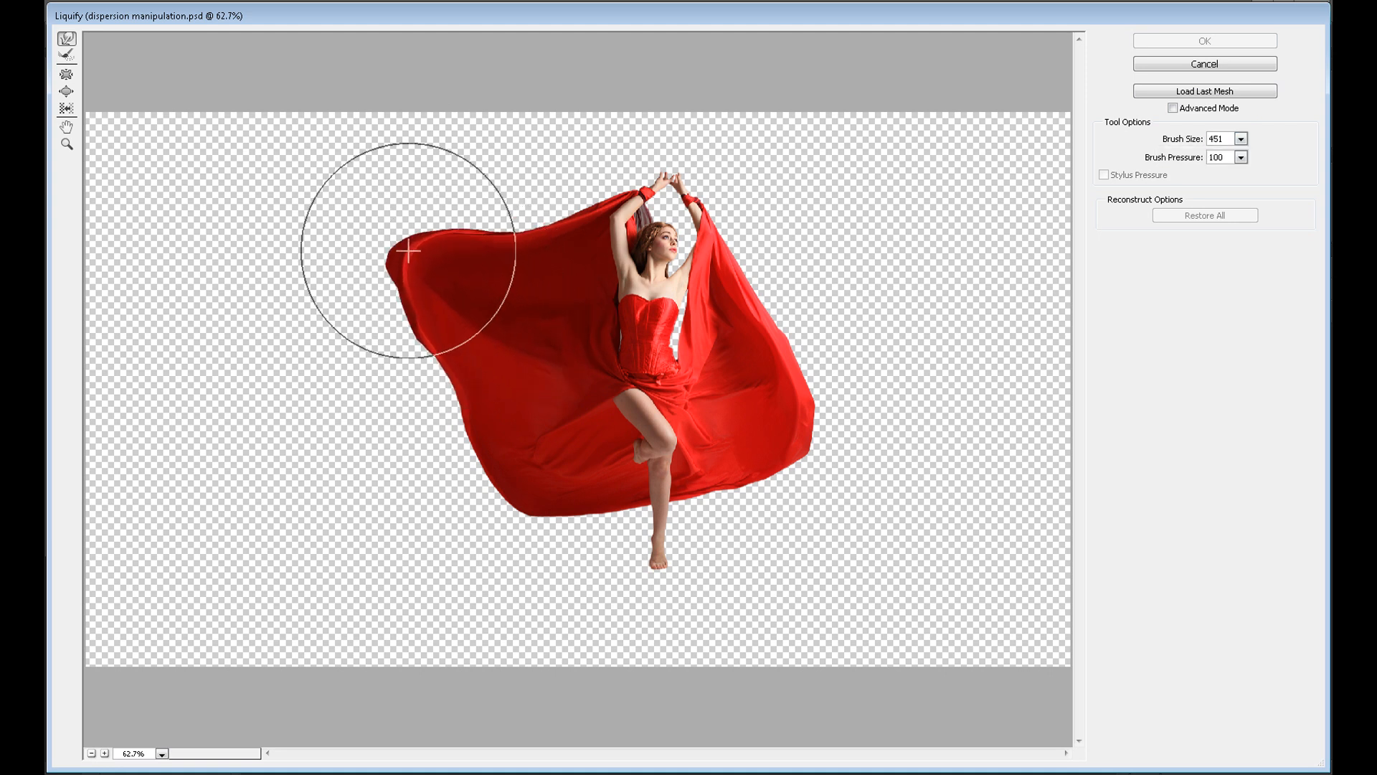
pyautogui.moveTo(455, 340)
pyautogui.mouseDown()
pyautogui.moveTo(423, 379)
pyautogui.moveTo(434, 421)
pyautogui.moveTo(378, 507)
pyautogui.moveTo(412, 591)
pyautogui.mouseUp()
pyautogui.moveTo(405, 250); pyautogui.dragTo(323, 187)
pyautogui.moveTo(360, 307); pyautogui.dragTo(221, 249)
pyautogui.moveTo(370, 265); pyautogui.dragTo(264, 182)
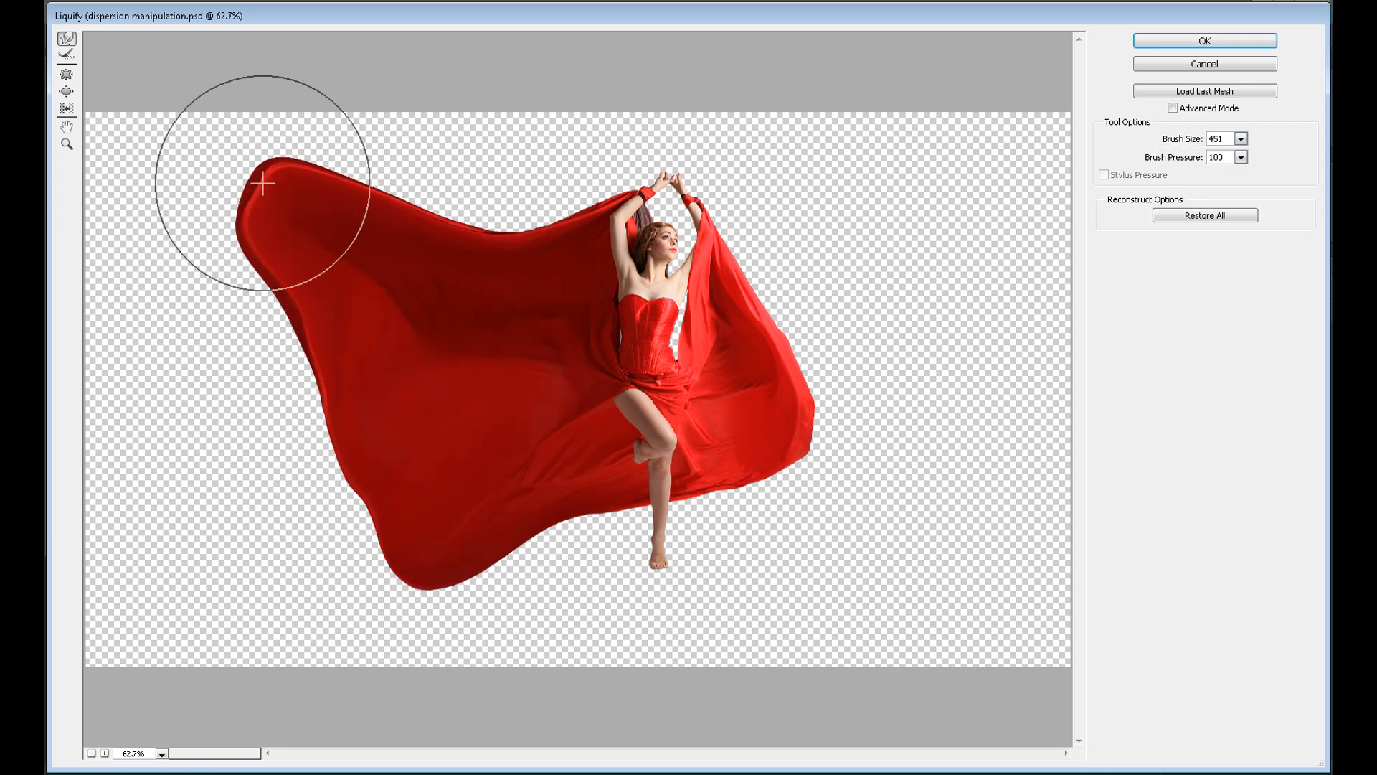
pyautogui.moveTo(331, 311)
pyautogui.mouseDown()
pyautogui.moveTo(279, 430)
pyautogui.moveTo(295, 538)
pyautogui.moveTo(399, 539)
pyautogui.moveTo(375, 562)
pyautogui.mouseUp()
# Stretch the right half of the dress outward with forward warp strokes until the fabric reaches the canvas's right edge.
pyautogui.moveTo(753, 321); pyautogui.dragTo(888, 284)
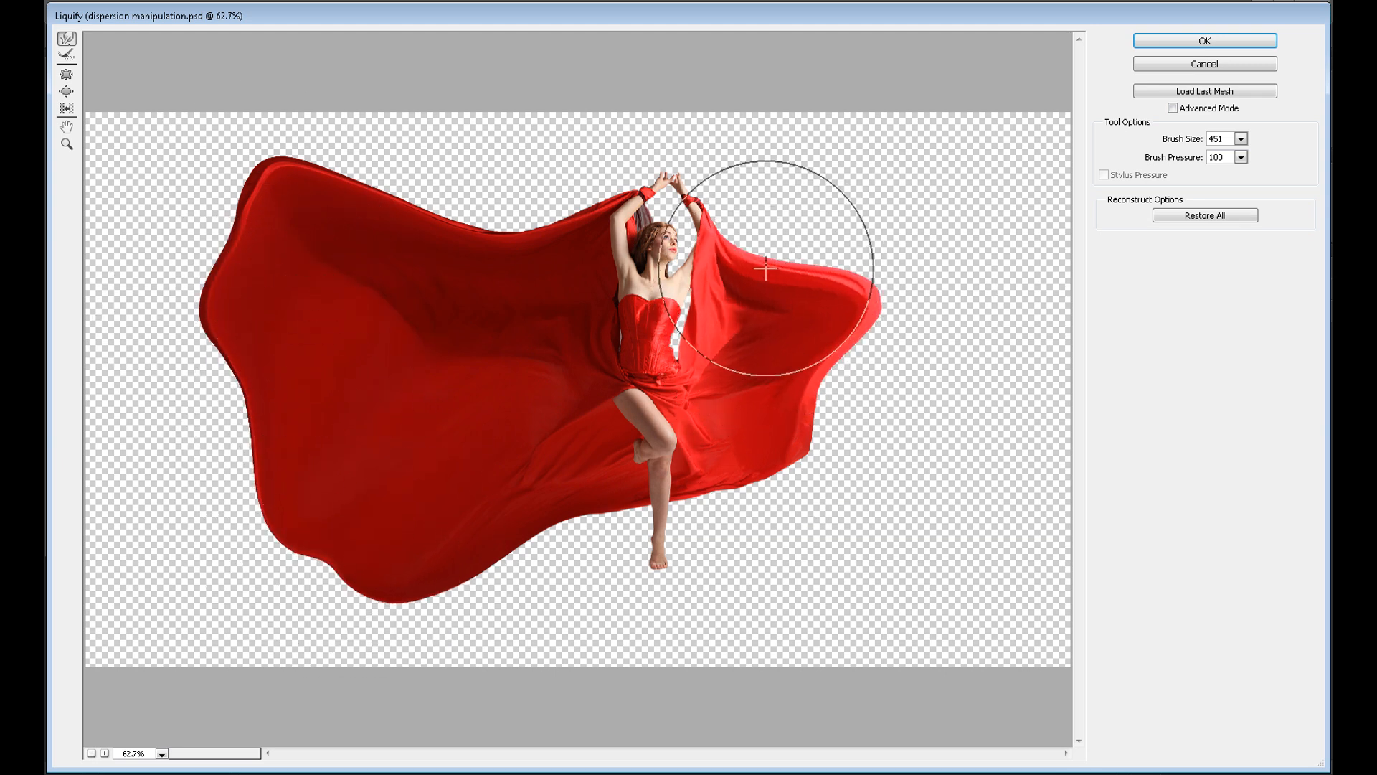
pyautogui.moveTo(769, 268); pyautogui.dragTo(824, 190)
pyautogui.moveTo(762, 232); pyautogui.dragTo(873, 172)
pyautogui.moveTo(775, 346); pyautogui.dragTo(906, 348)
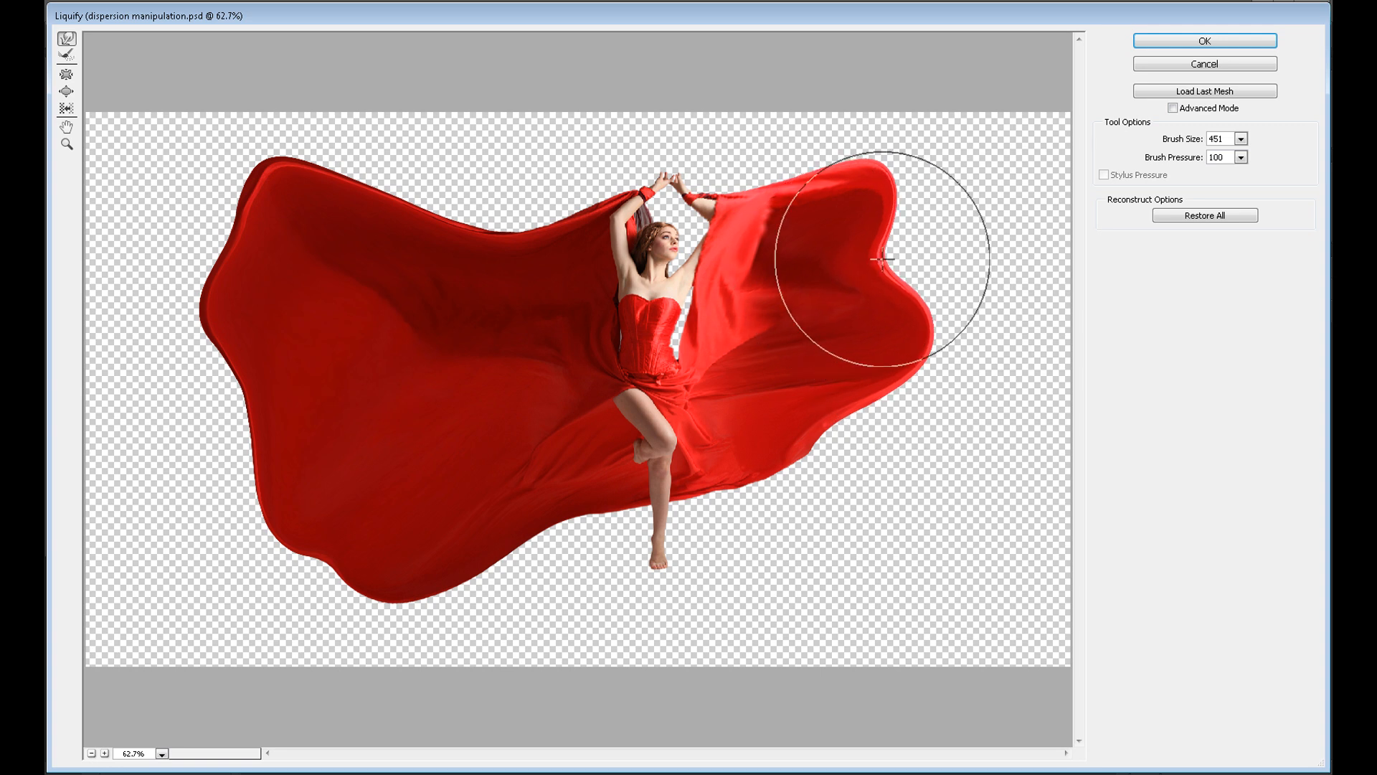
pyautogui.moveTo(884, 259); pyautogui.dragTo(967, 228)
pyautogui.moveTo(830, 379); pyautogui.dragTo(953, 525)
pyautogui.moveTo(818, 456); pyautogui.dragTo(859, 579)
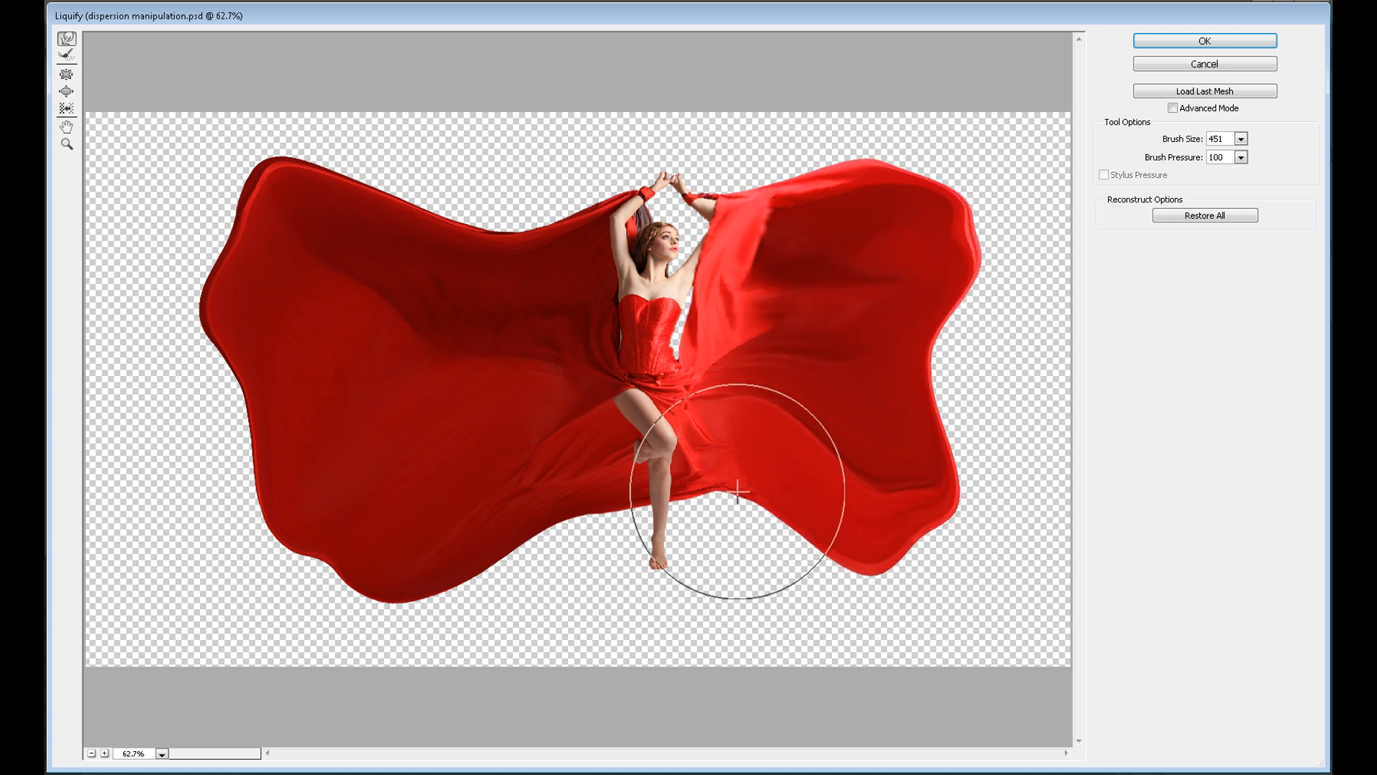
pyautogui.moveTo(737, 491); pyautogui.dragTo(852, 532)
pyautogui.moveTo(918, 384)
pyautogui.mouseDown()
pyautogui.moveTo(961, 352)
pyautogui.moveTo(1048, 316)
pyautogui.mouseUp()
pyautogui.moveTo(932, 449); pyautogui.dragTo(1073, 492)
pyautogui.moveTo(916, 489); pyautogui.dragTo(964, 568)
pyautogui.moveTo(968, 204); pyautogui.dragTo(1054, 204)
pyautogui.moveTo(987, 361); pyautogui.dragTo(1057, 344)
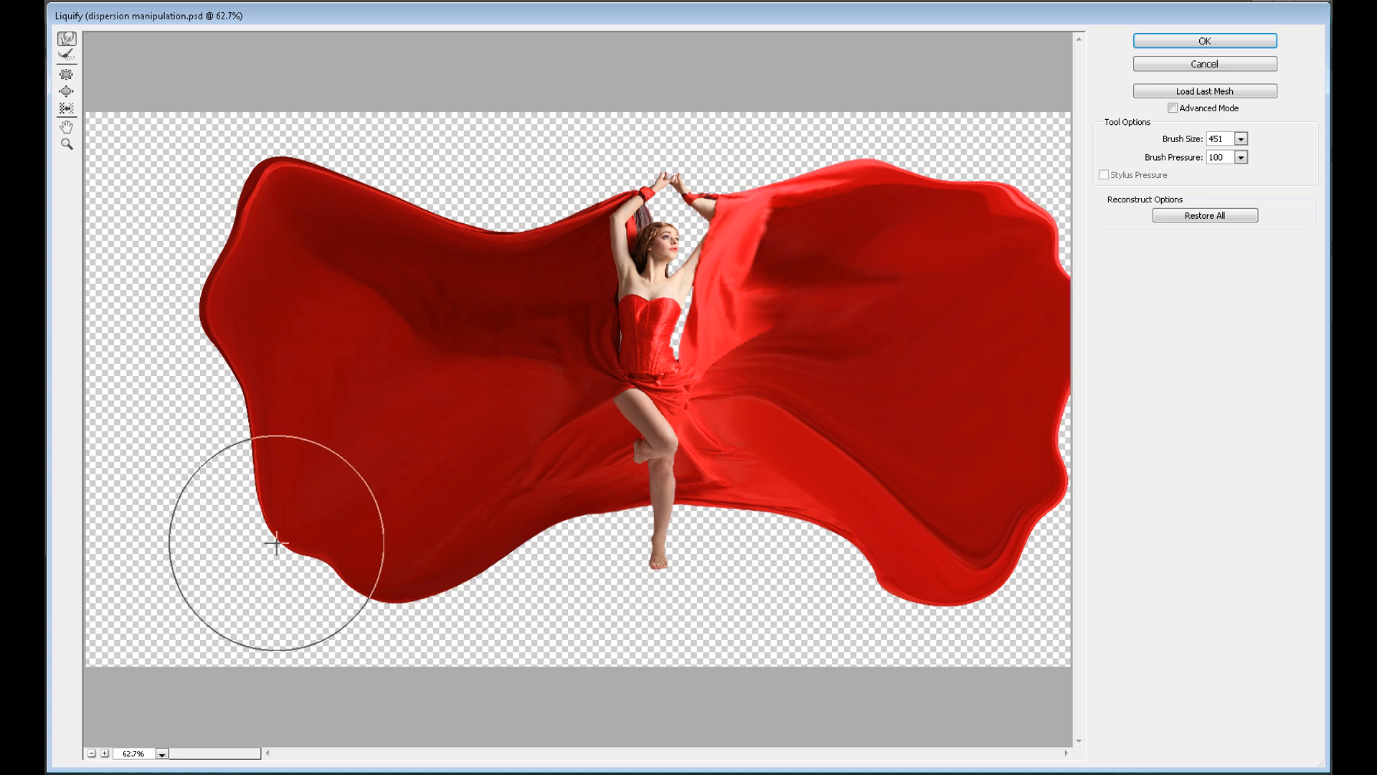
# Extend the left half of the dress further with forward warp strokes, out to the canvas's left and upper edges.
pyautogui.moveTo(276, 543)
pyautogui.mouseDown()
pyautogui.moveTo(201, 579)
pyautogui.moveTo(217, 600)
pyautogui.mouseUp()
pyautogui.moveTo(256, 358); pyautogui.dragTo(140, 318)
pyautogui.moveTo(222, 426); pyautogui.dragTo(123, 478)
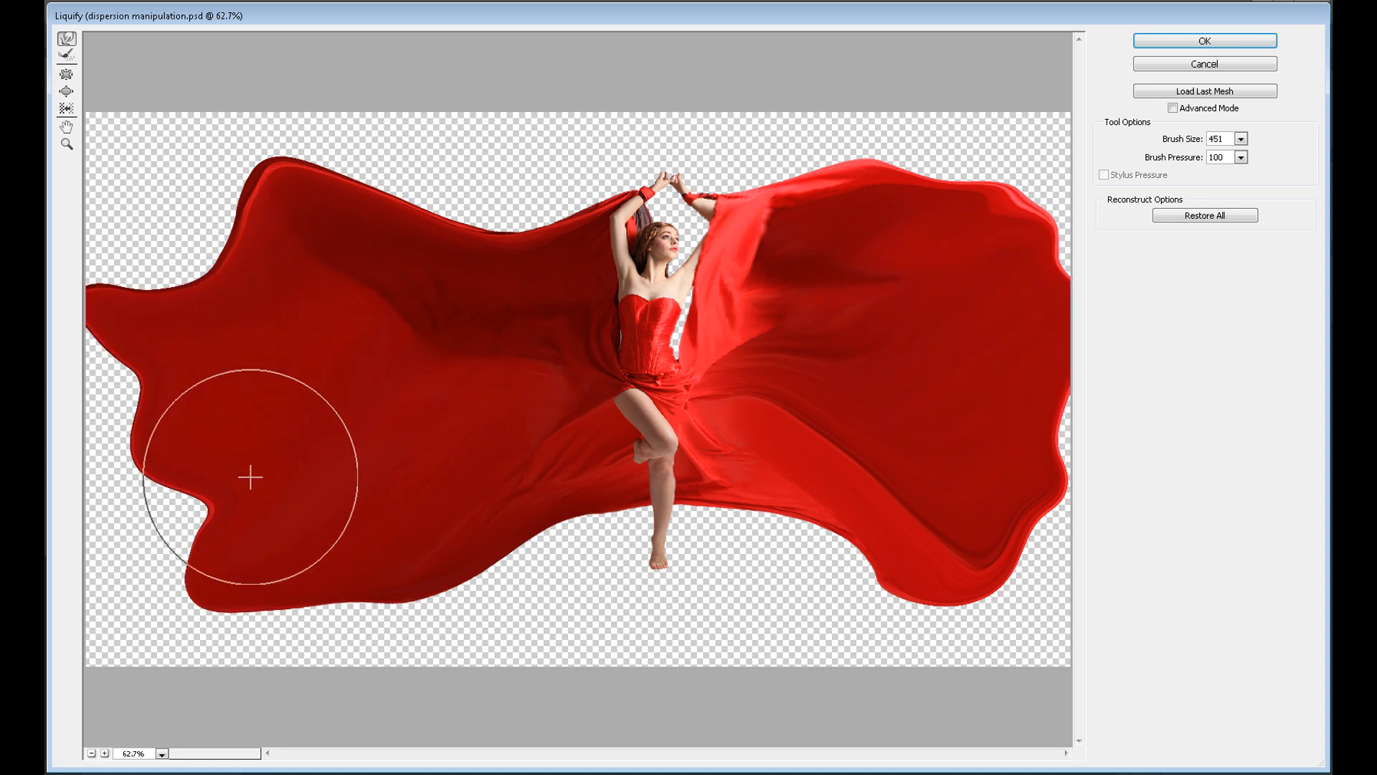
pyautogui.moveTo(248, 477); pyautogui.dragTo(146, 509)
pyautogui.moveTo(183, 247)
pyautogui.mouseDown()
pyautogui.moveTo(244, 268)
pyautogui.moveTo(194, 208)
pyautogui.moveTo(314, 210)
pyautogui.moveTo(400, 292)
pyautogui.moveTo(439, 191)
pyautogui.moveTo(482, 221)
pyautogui.moveTo(483, 190)
pyautogui.mouseUp()
pyautogui.moveTo(535, 246)
pyautogui.mouseDown()
pyautogui.moveTo(419, 194)
pyautogui.moveTo(367, 143)
pyautogui.moveTo(312, 159)
pyautogui.moveTo(209, 107)
pyautogui.mouseUp()
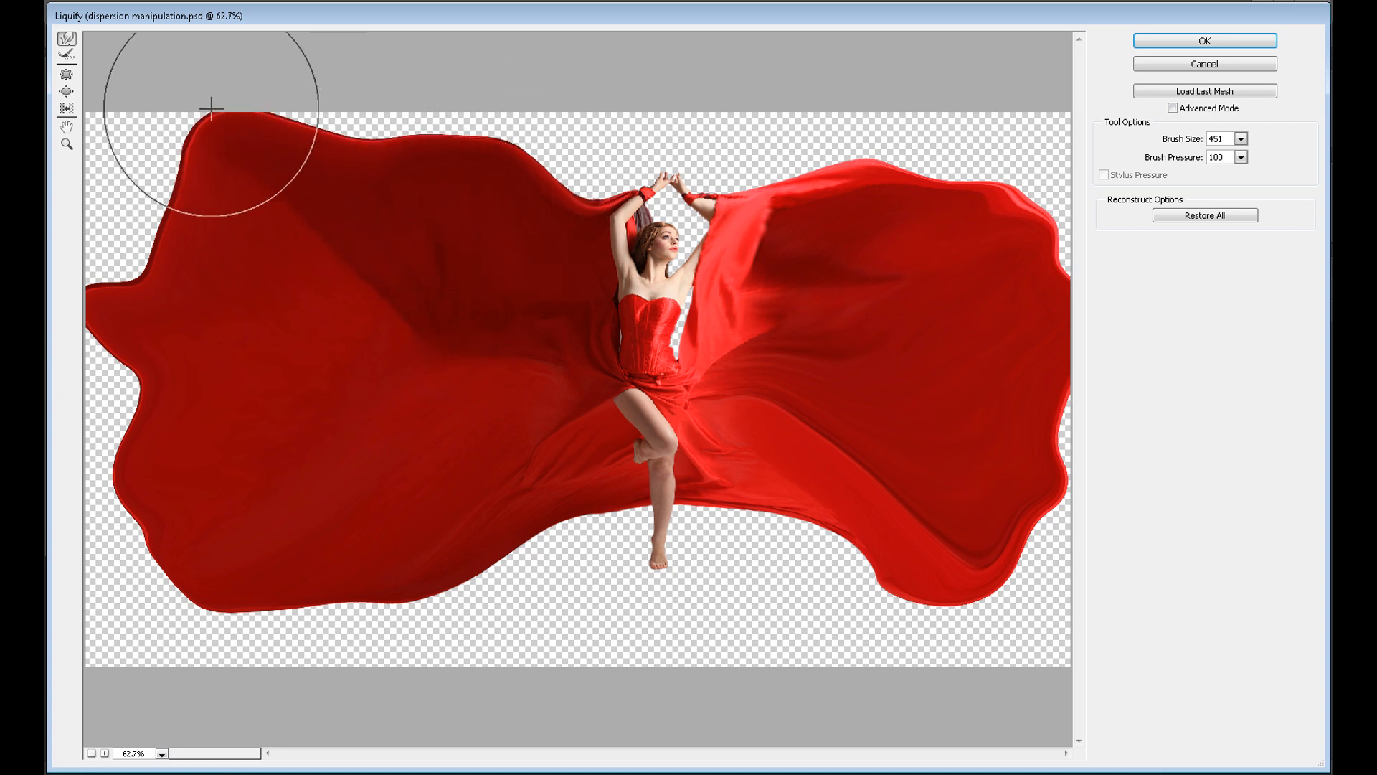
pyautogui.moveTo(239, 198); pyautogui.dragTo(98, 246)
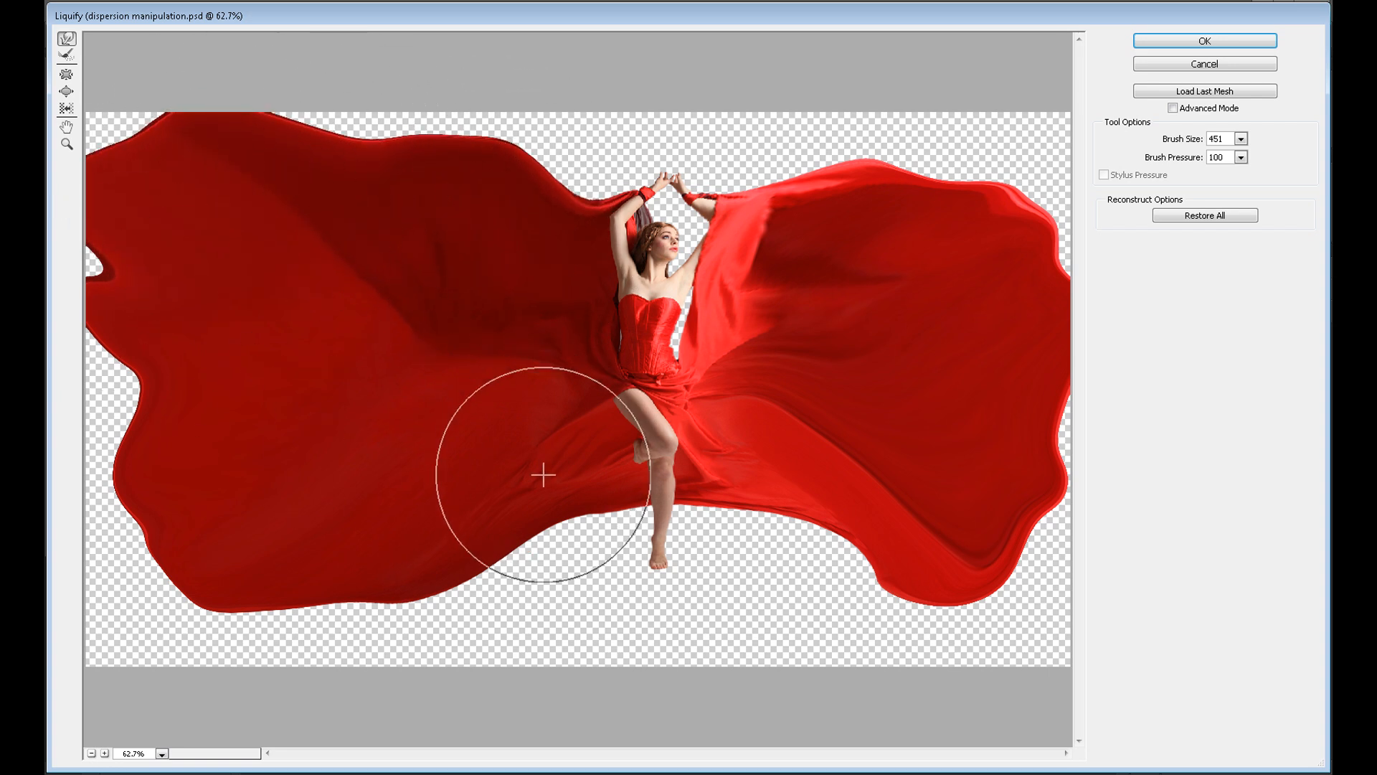
# Refine the stretched dress outline along its lower, left and upper-right edges and apply the Liquify filter.
pyautogui.moveTo(648, 553)
pyautogui.mouseDown()
pyautogui.moveTo(792, 487)
pyautogui.moveTo(829, 563)
pyautogui.moveTo(901, 548)
pyautogui.moveTo(956, 616)
pyautogui.moveTo(1038, 523)
pyautogui.moveTo(1052, 261)
pyautogui.moveTo(1009, 190)
pyautogui.mouseUp()
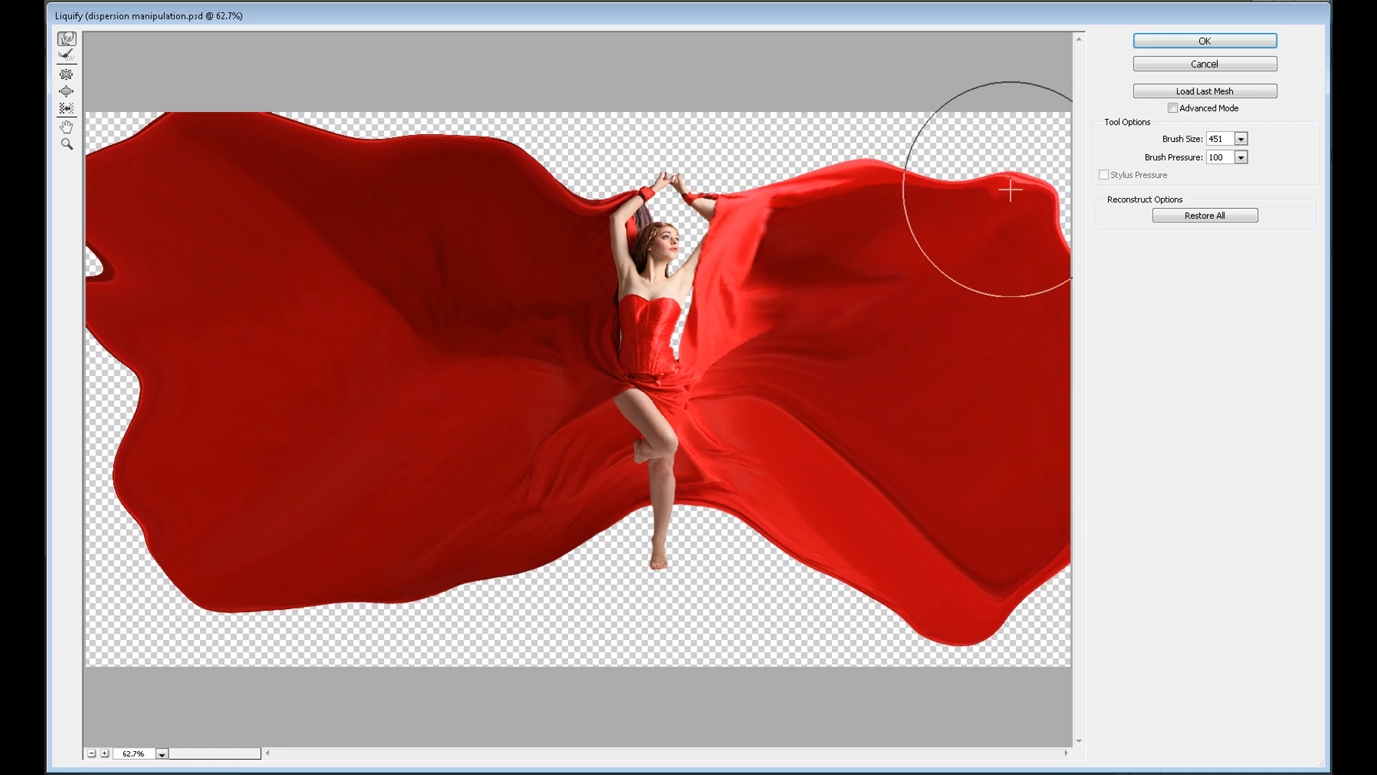
pyautogui.moveTo(154, 399)
pyautogui.mouseDown()
pyautogui.moveTo(123, 402)
pyautogui.moveTo(148, 452)
pyautogui.mouseUp()
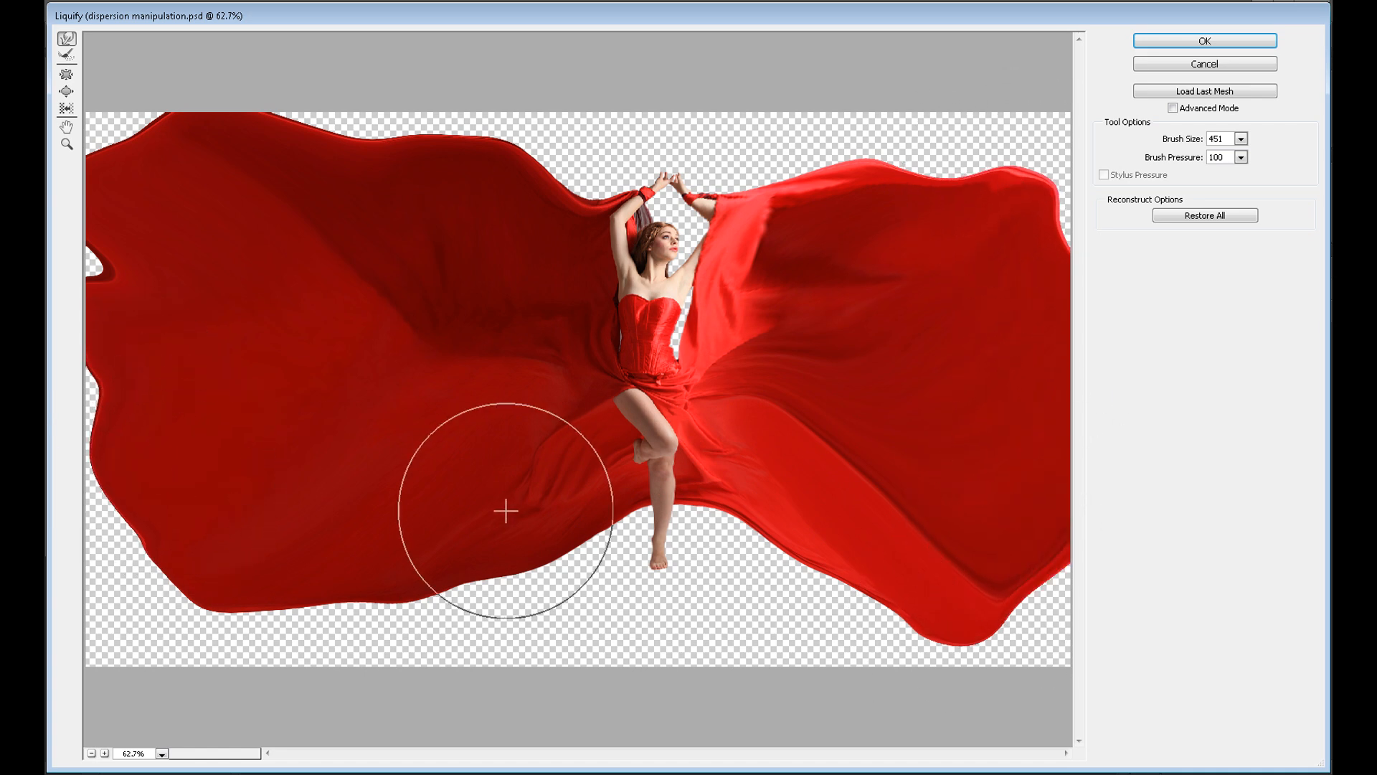
pyautogui.moveTo(849, 175)
pyautogui.mouseDown()
pyautogui.moveTo(761, 174)
pyautogui.moveTo(855, 174)
pyautogui.moveTo(871, 150)
pyautogui.moveTo(867, 187)
pyautogui.moveTo(872, 165)
pyautogui.moveTo(913, 166)
pyautogui.moveTo(938, 136)
pyautogui.mouseUp()
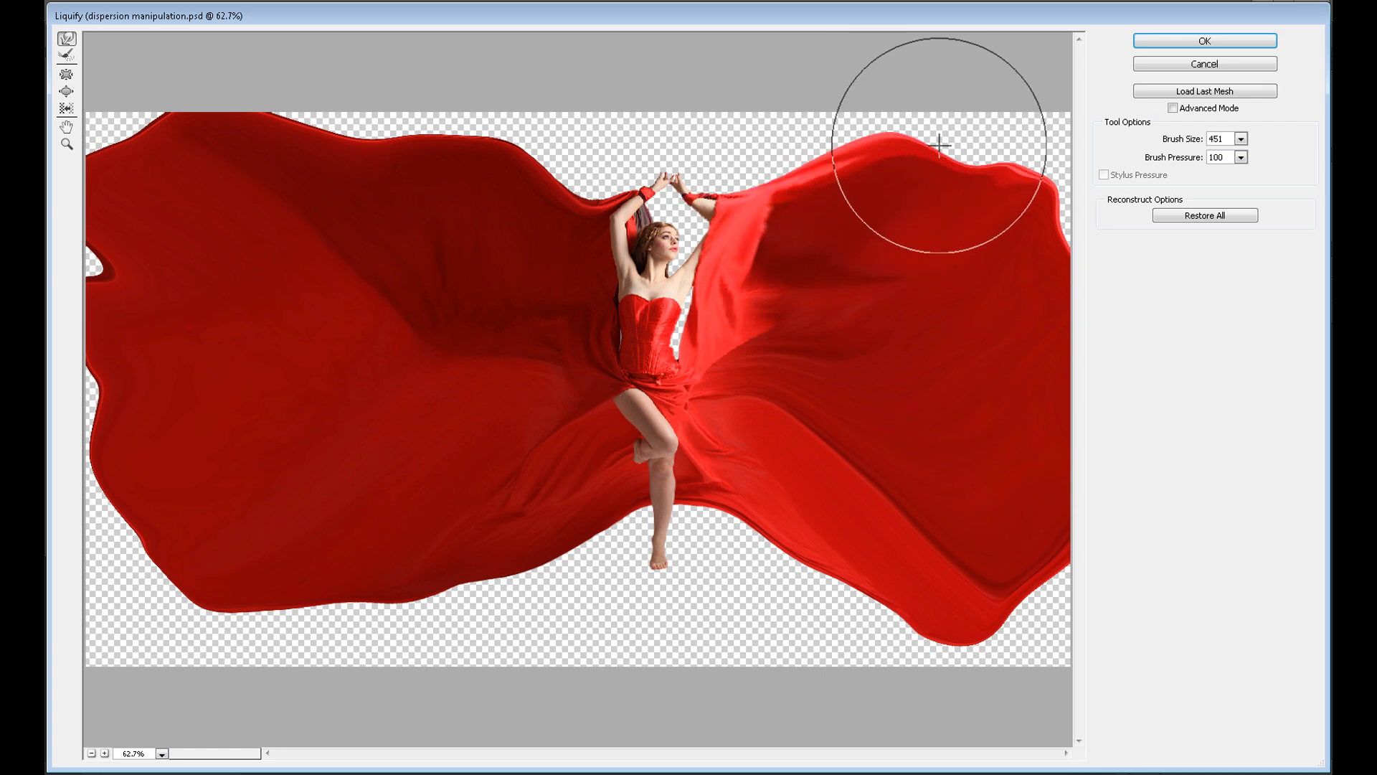
pyautogui.click(1211, 40)
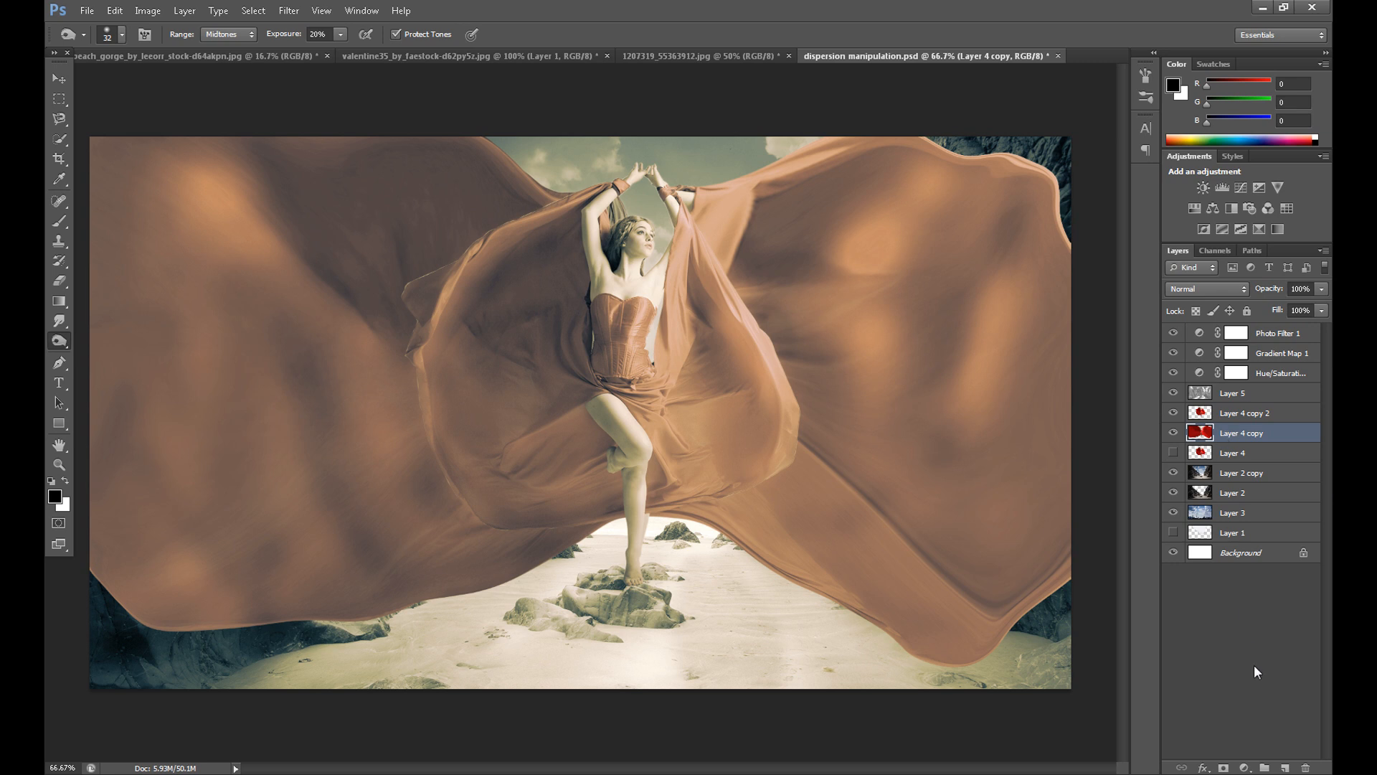
# Add a black layer mask to Layer 4 copy and a white layer mask to Layer 4 copy 2.
pyautogui.click(1223, 767)
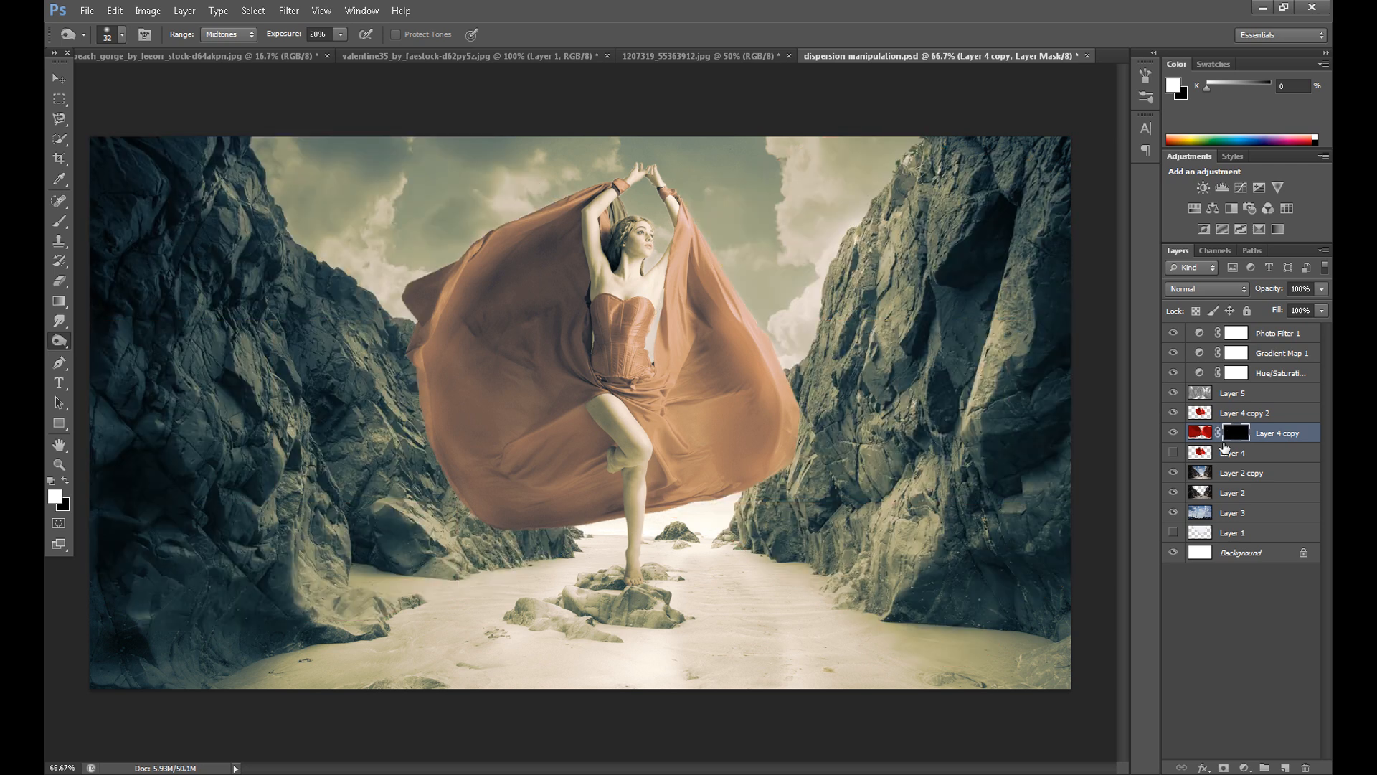
pyautogui.click(1223, 417)
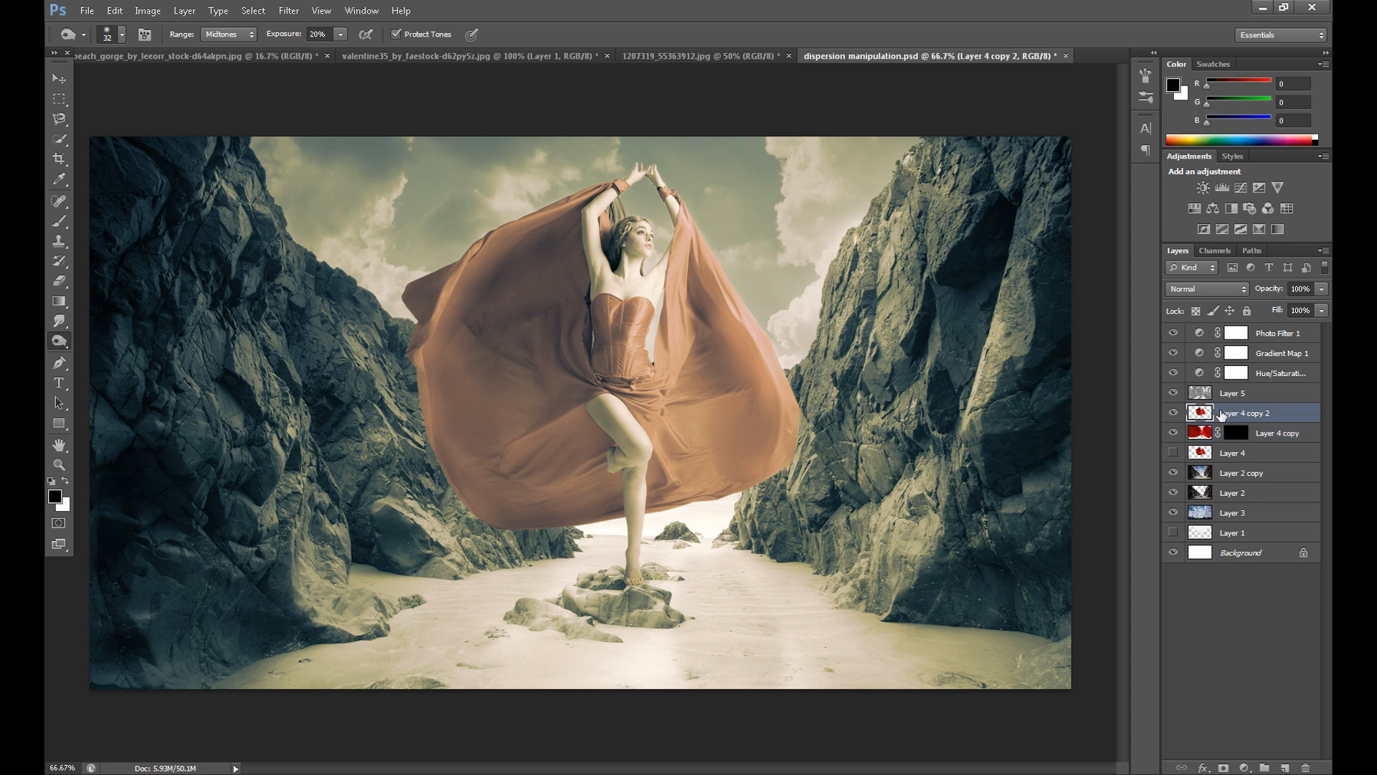
pyautogui.click(1223, 767)
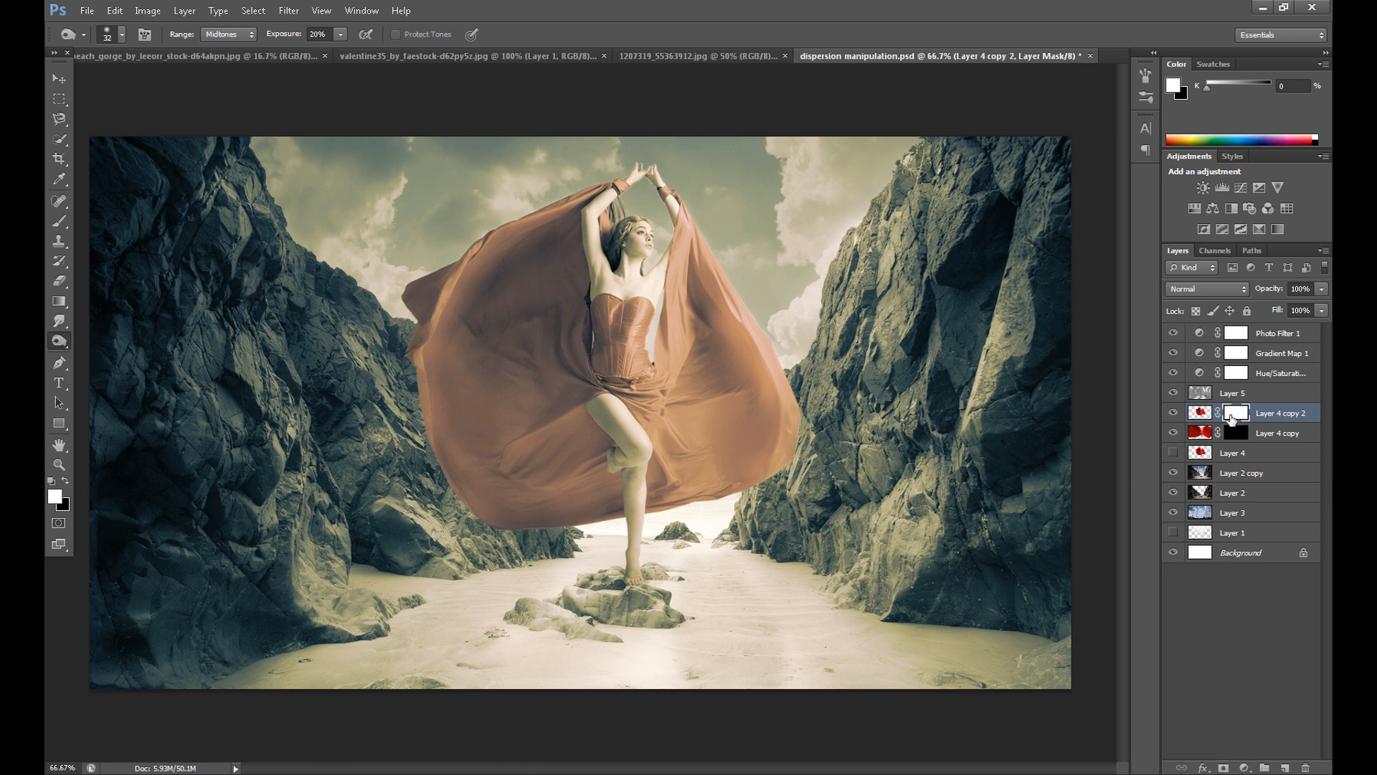
# With the Brush tool, load the Unbenannte Pinsel brush set from the splatter brushes folder.
pyautogui.press('b')
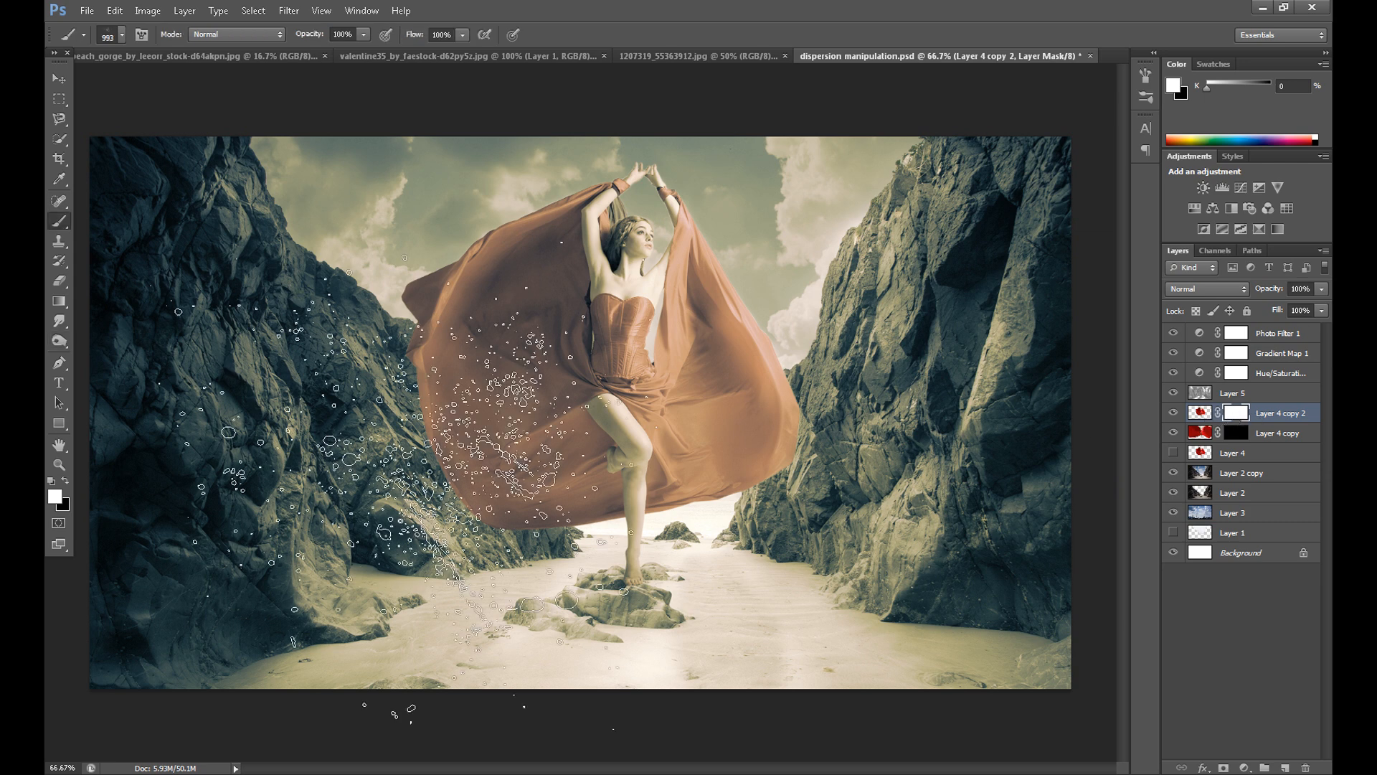
pyautogui.click(122, 35)
pyautogui.click(217, 235)
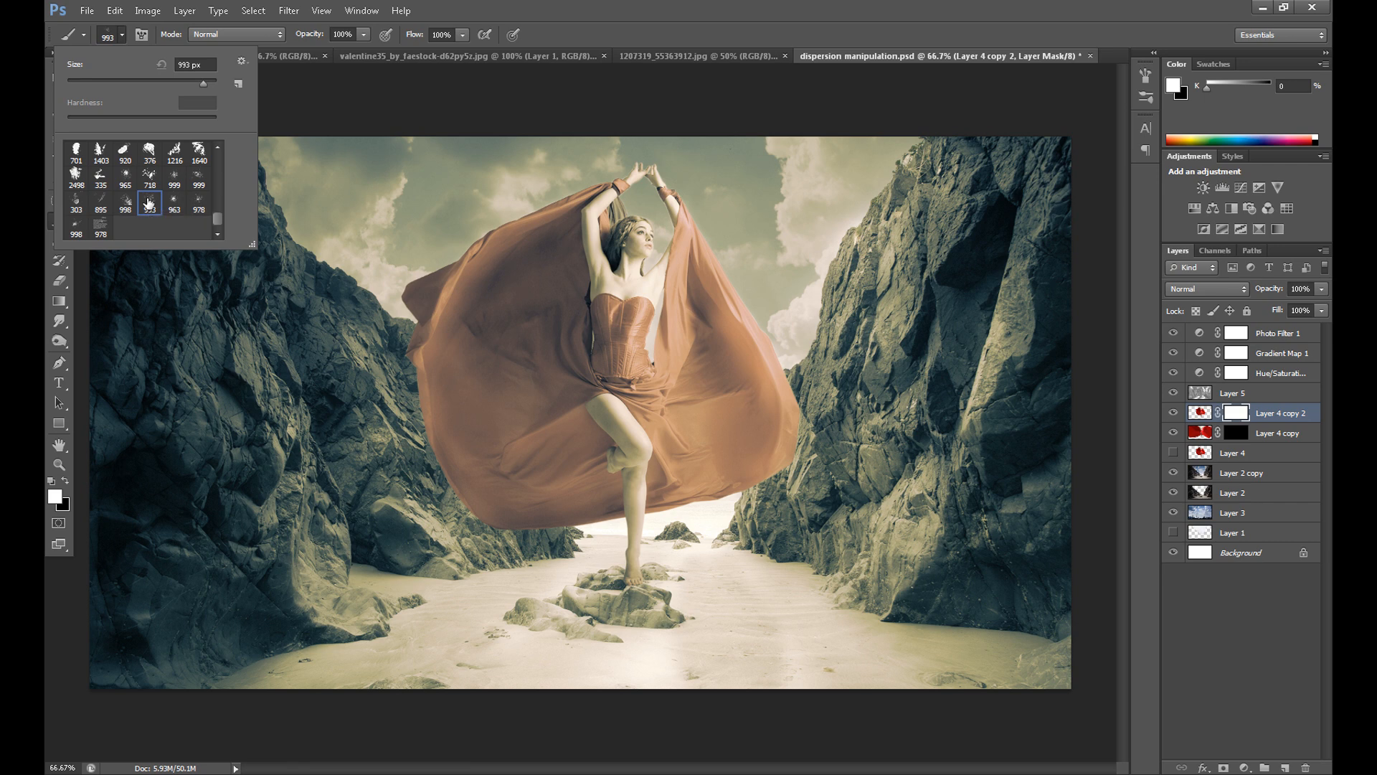
pyautogui.click(242, 61)
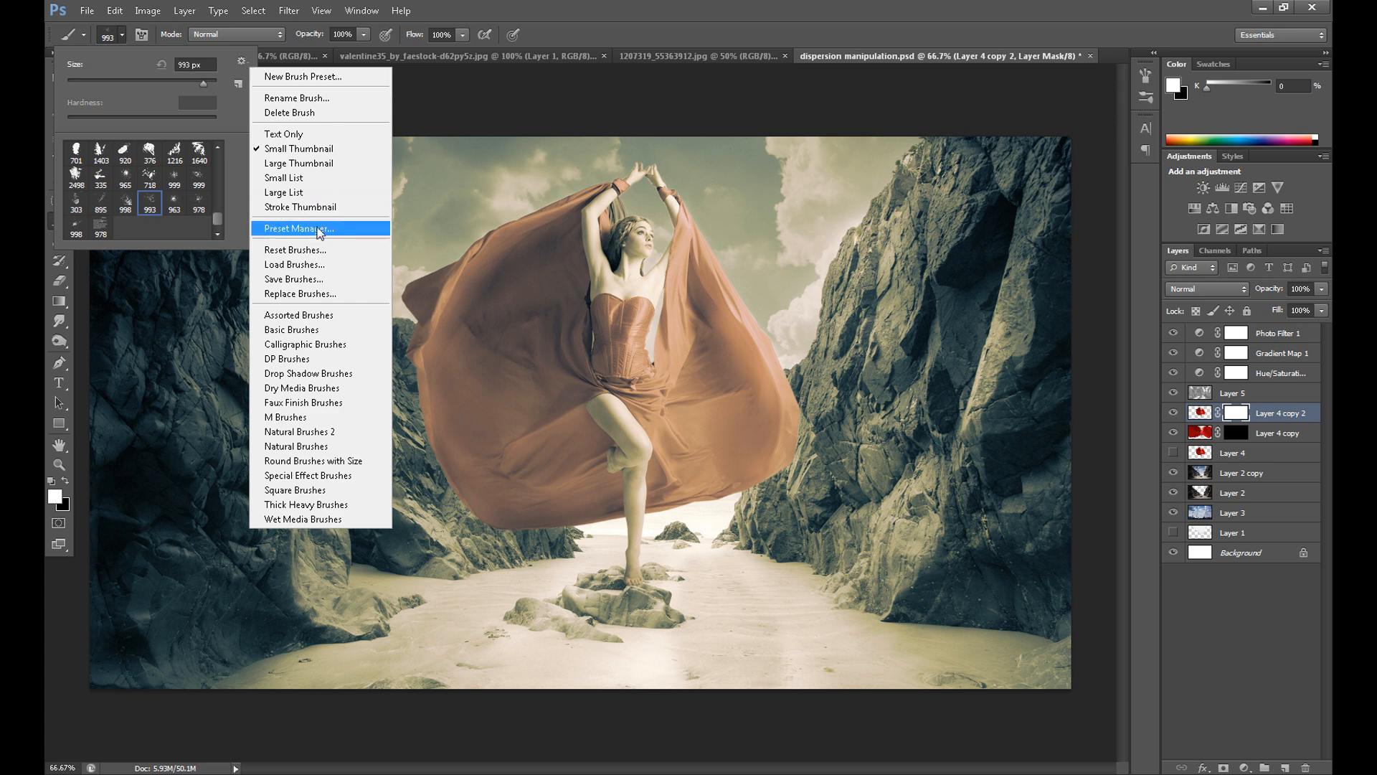
pyautogui.click(302, 264)
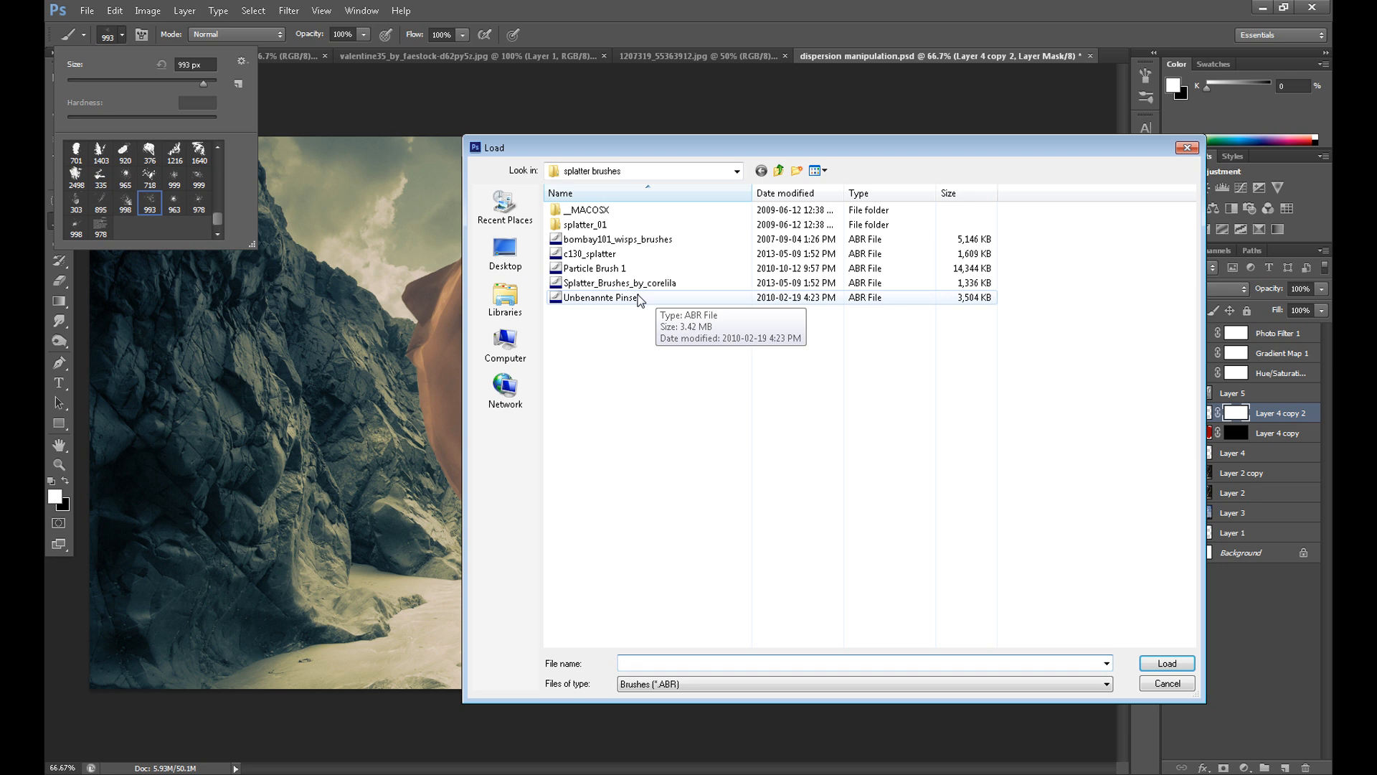
pyautogui.click(601, 255)
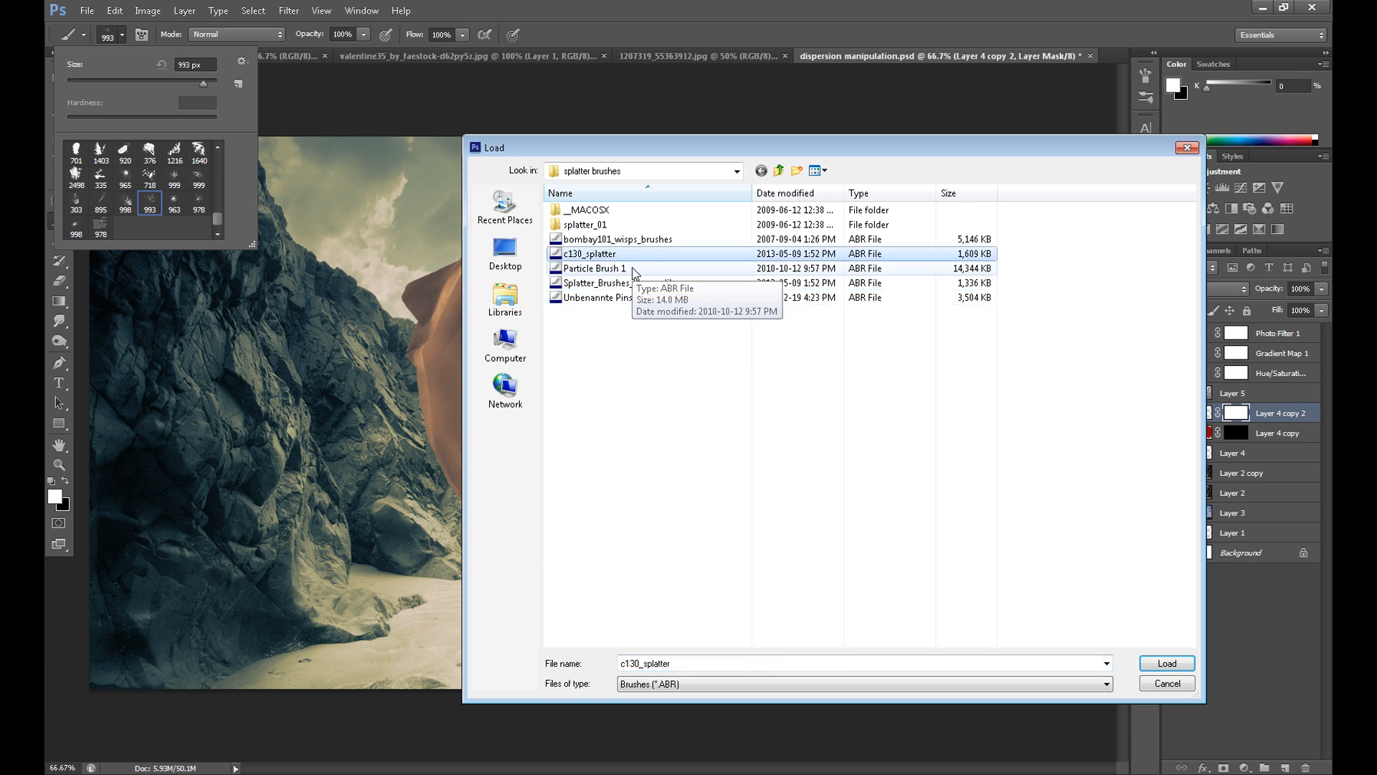
pyautogui.click(633, 269)
pyautogui.click(617, 297)
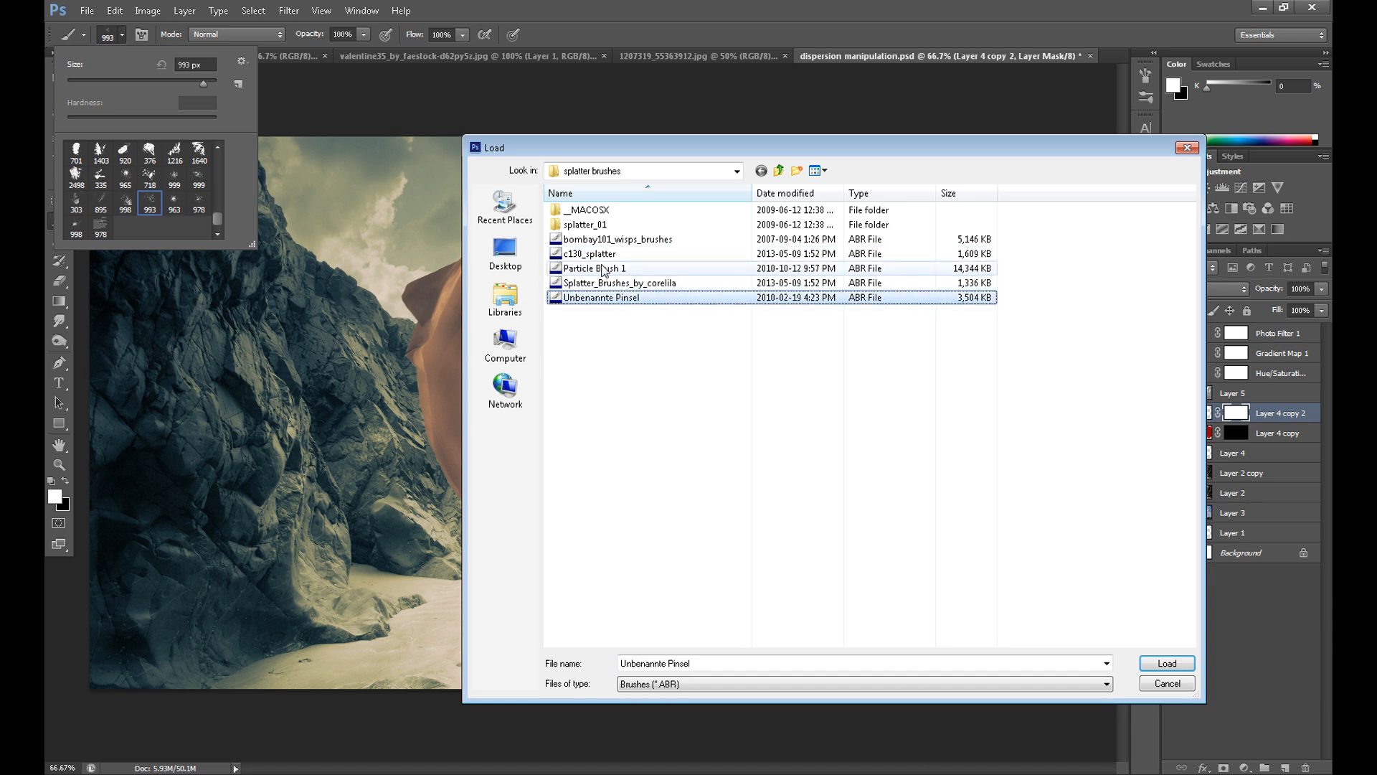
pyautogui.click(1148, 658)
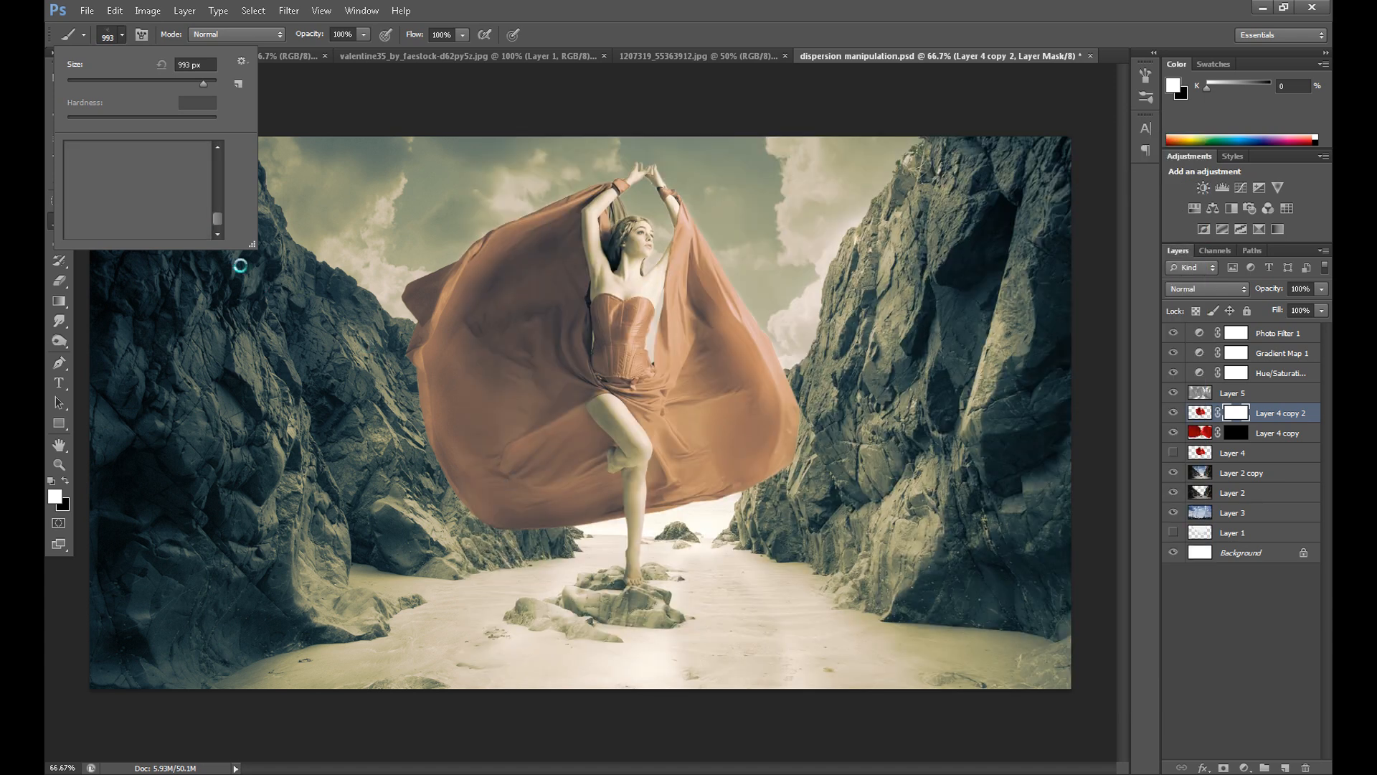
# Select the 770 px splatter brush from the newly loaded brushes.
pyautogui.moveTo(218, 218); pyautogui.dragTo(217, 220)
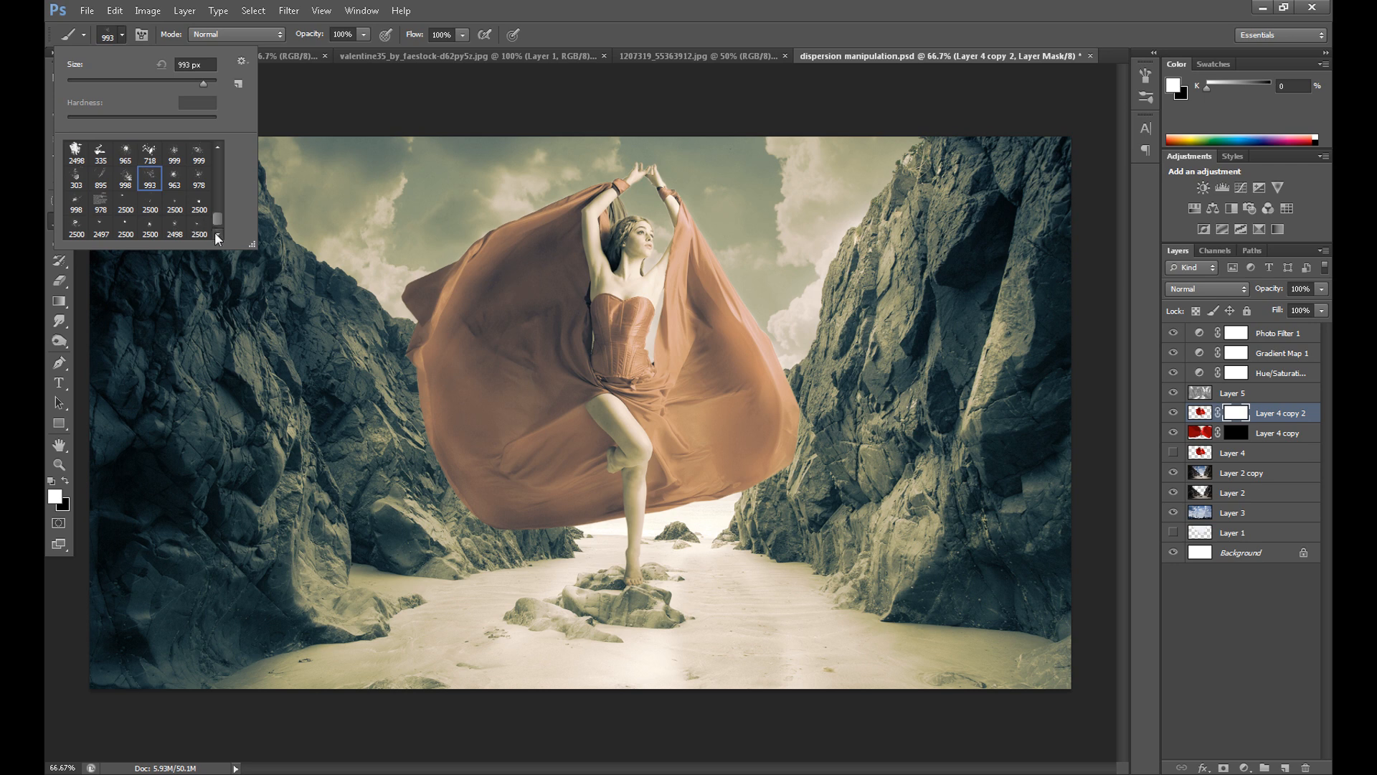
pyautogui.scroll(-3, 214, 231)
pyautogui.click(175, 204)
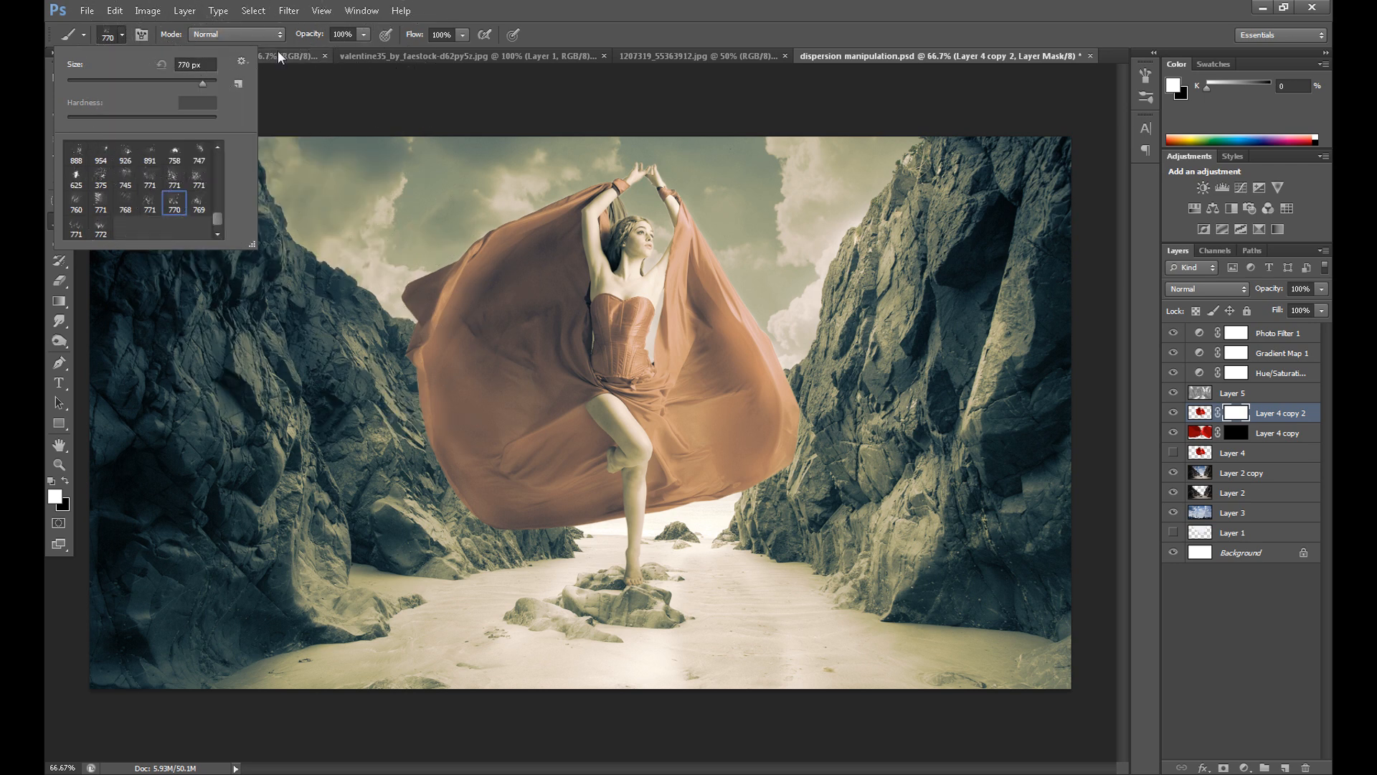
pyautogui.click(241, 63)
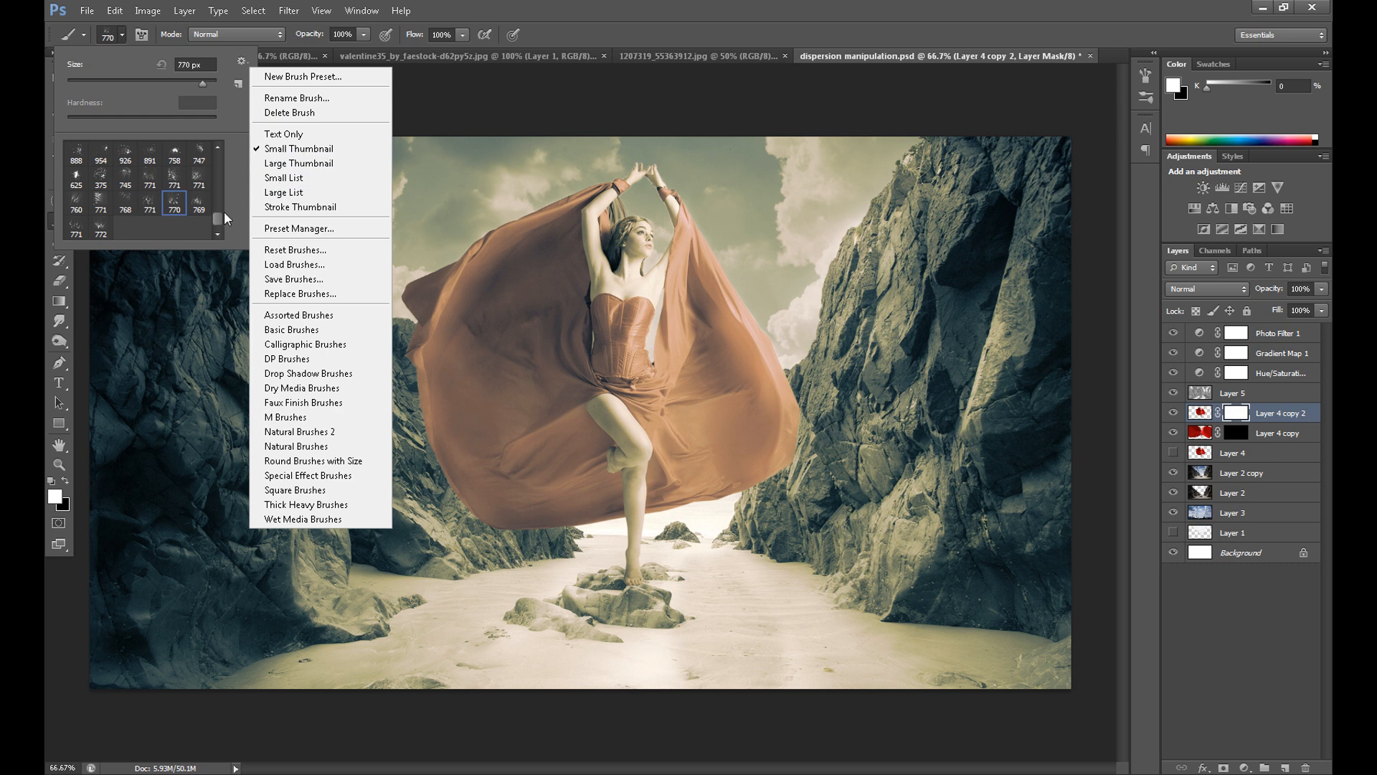
pyautogui.click(301, 264)
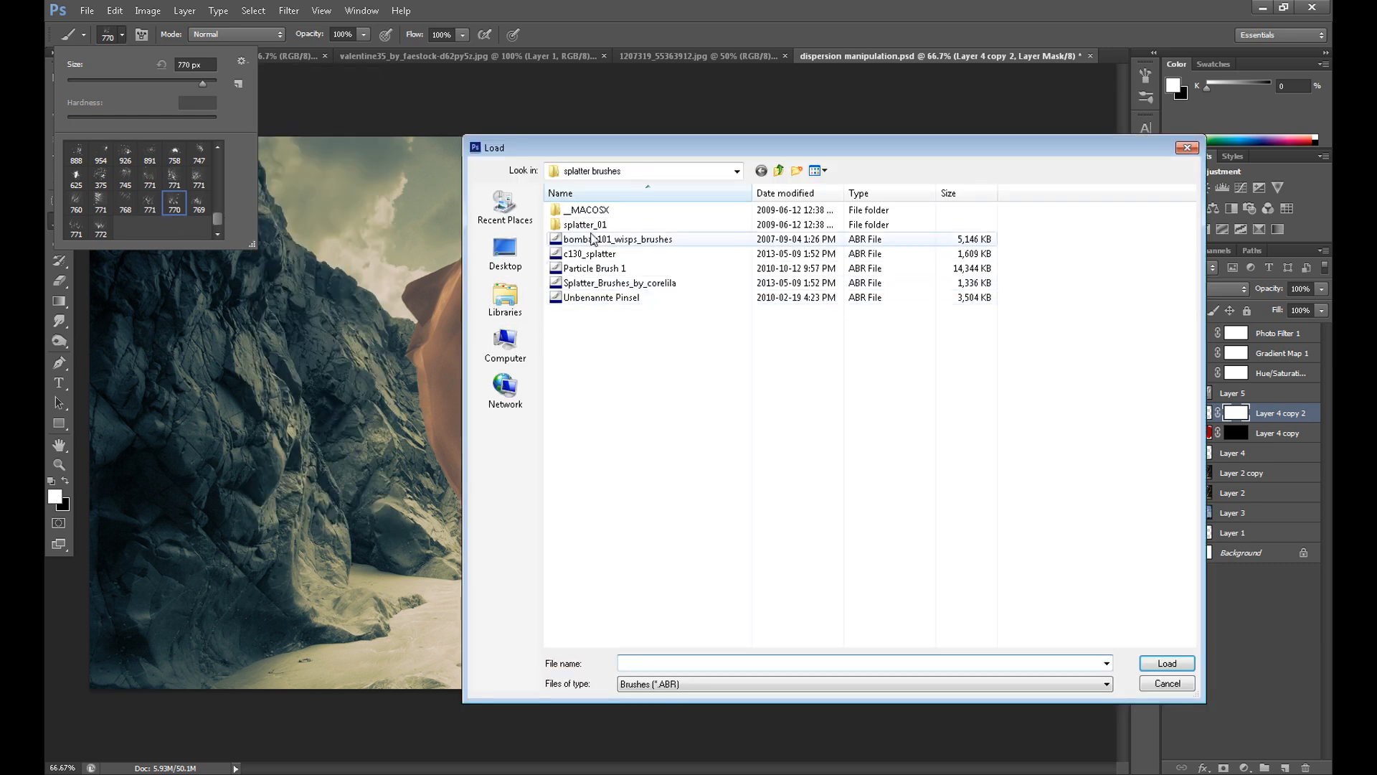
pyautogui.doubleClick(584, 220)
pyautogui.doubleClick(584, 210)
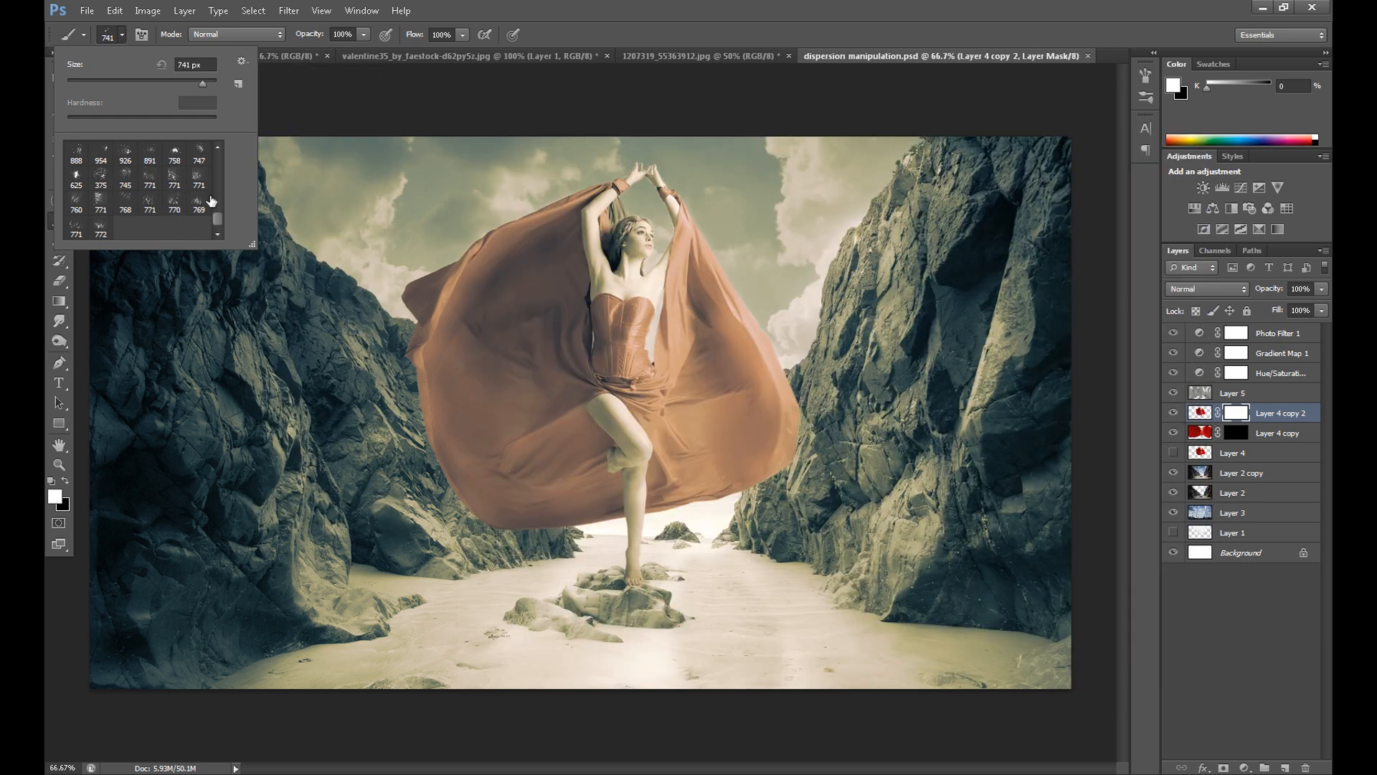
# Select the 926 px splatter brush and set the foreground colour to black.
pyautogui.moveTo(217, 213)
pyautogui.mouseDown()
pyautogui.moveTo(218, 183)
pyautogui.moveTo(223, 206)
pyautogui.mouseUp()
pyautogui.click(199, 162)
pyautogui.click(124, 155)
pyautogui.click(55, 535)
pyautogui.click(55, 497)
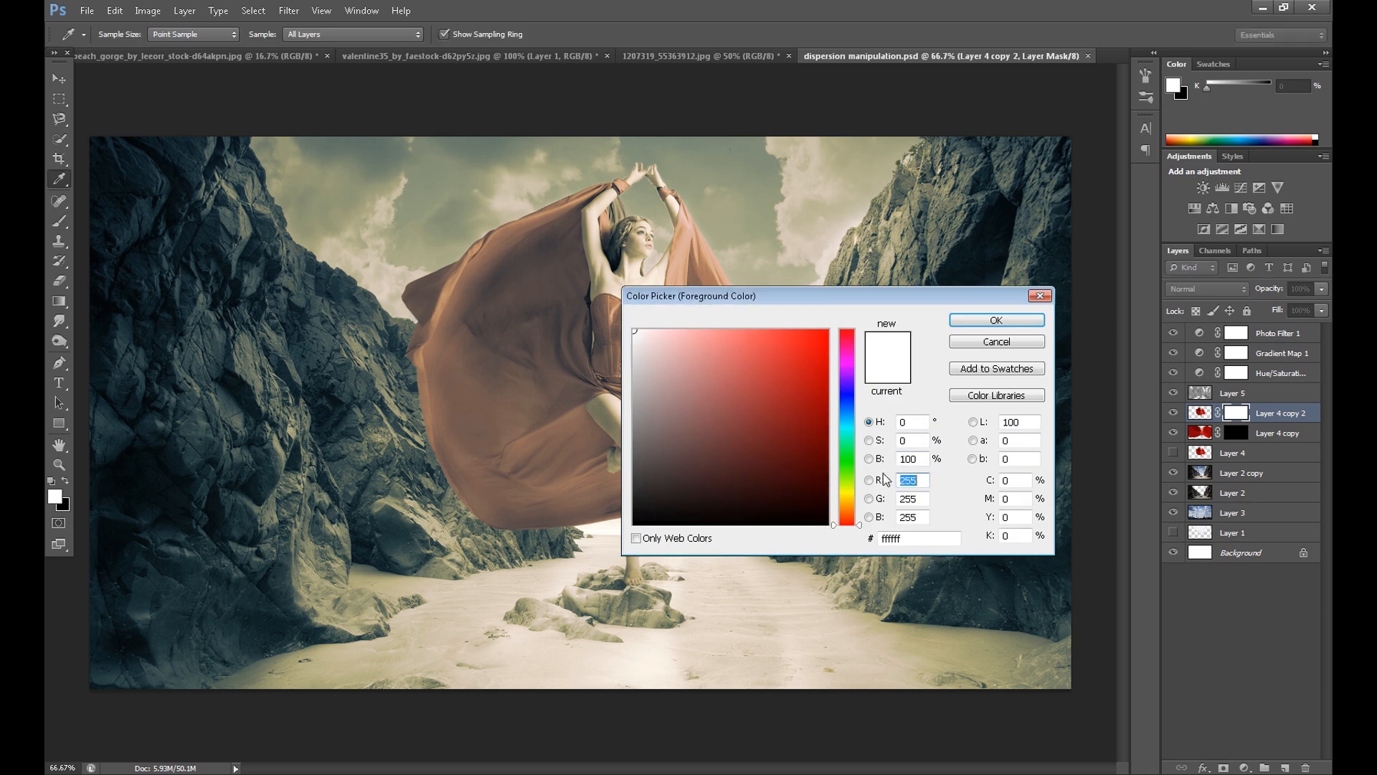
pyautogui.click(994, 324)
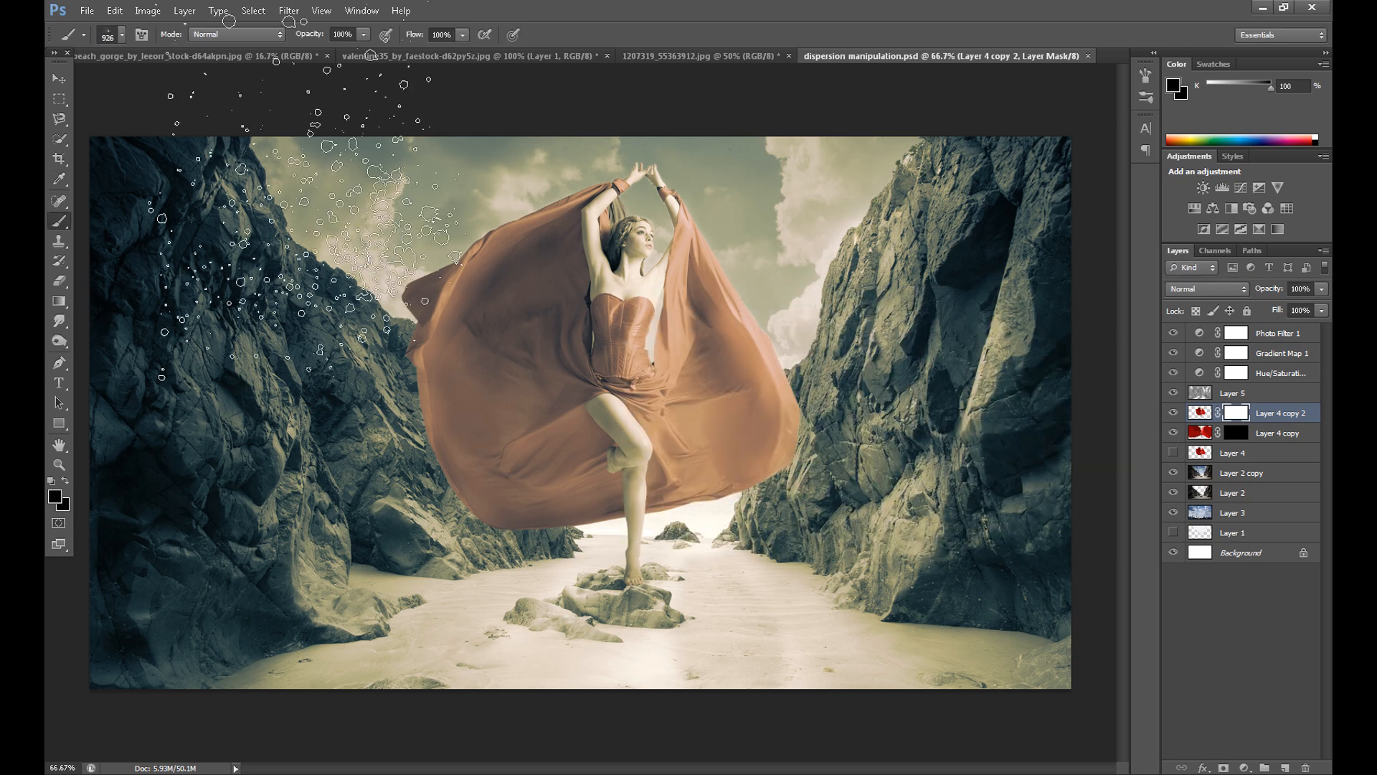
# Try the 745 px splatter brush preset.
pyautogui.click(123, 35)
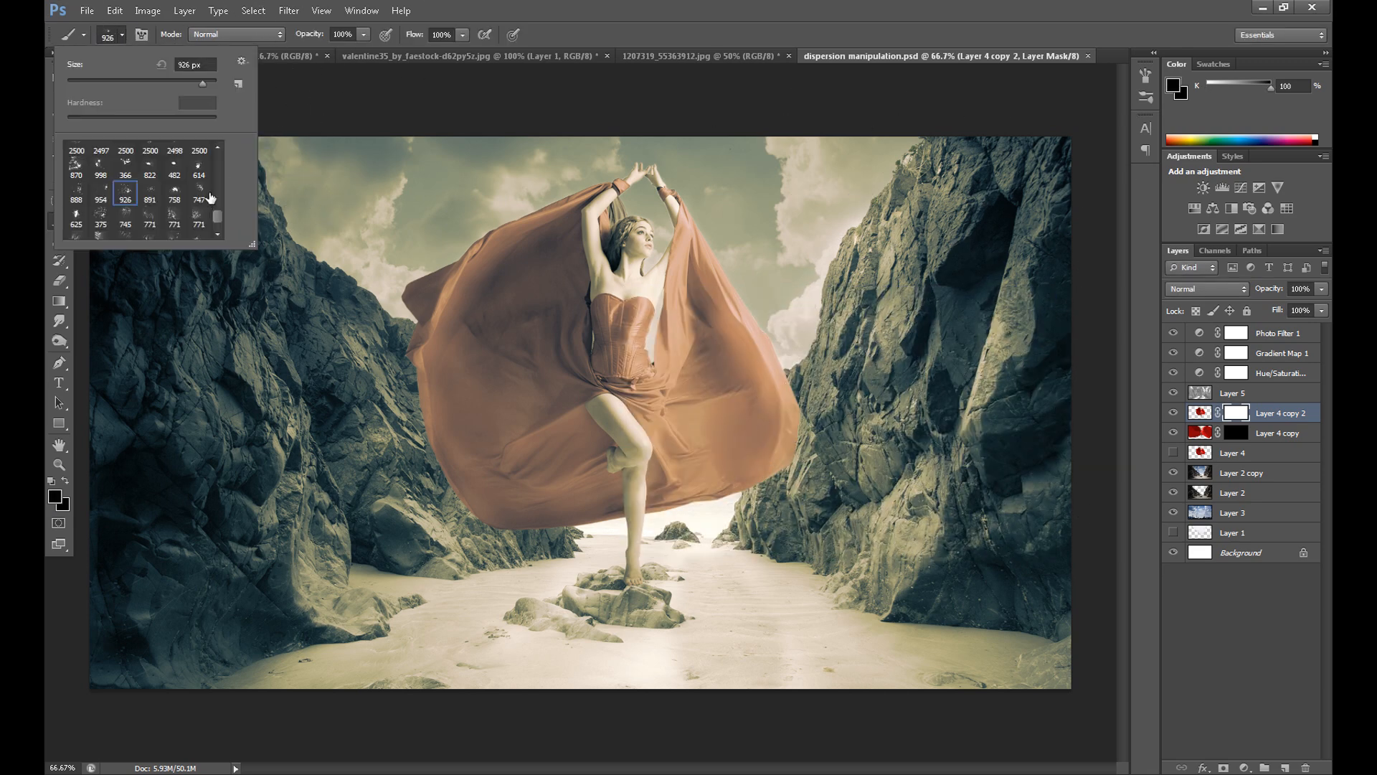
pyautogui.moveTo(218, 218); pyautogui.dragTo(216, 221)
pyautogui.click(138, 184)
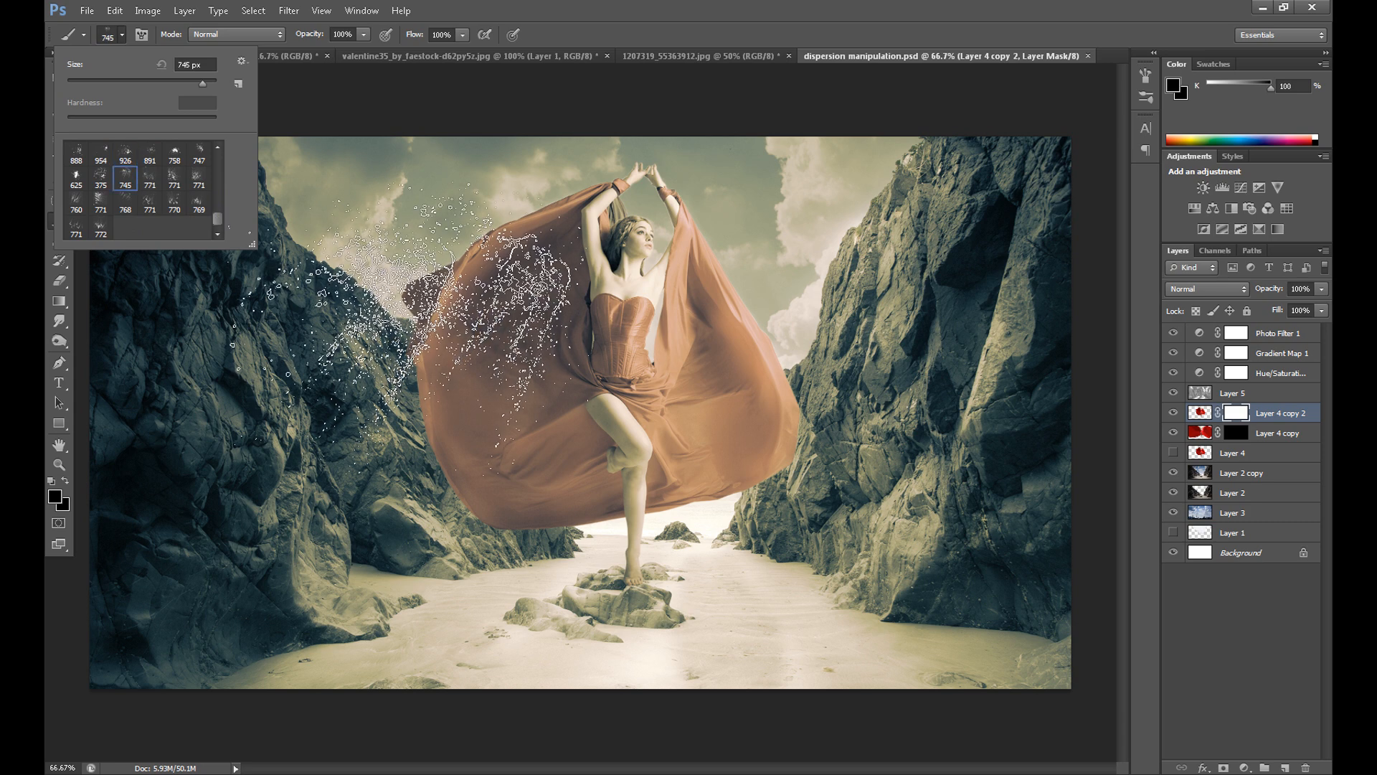
# Select the 993 px splatter brush and stamp black splatters over both sides of the cloth on the Layer 4 copy 2 mask.
pyautogui.click(218, 147)
pyautogui.click(217, 147)
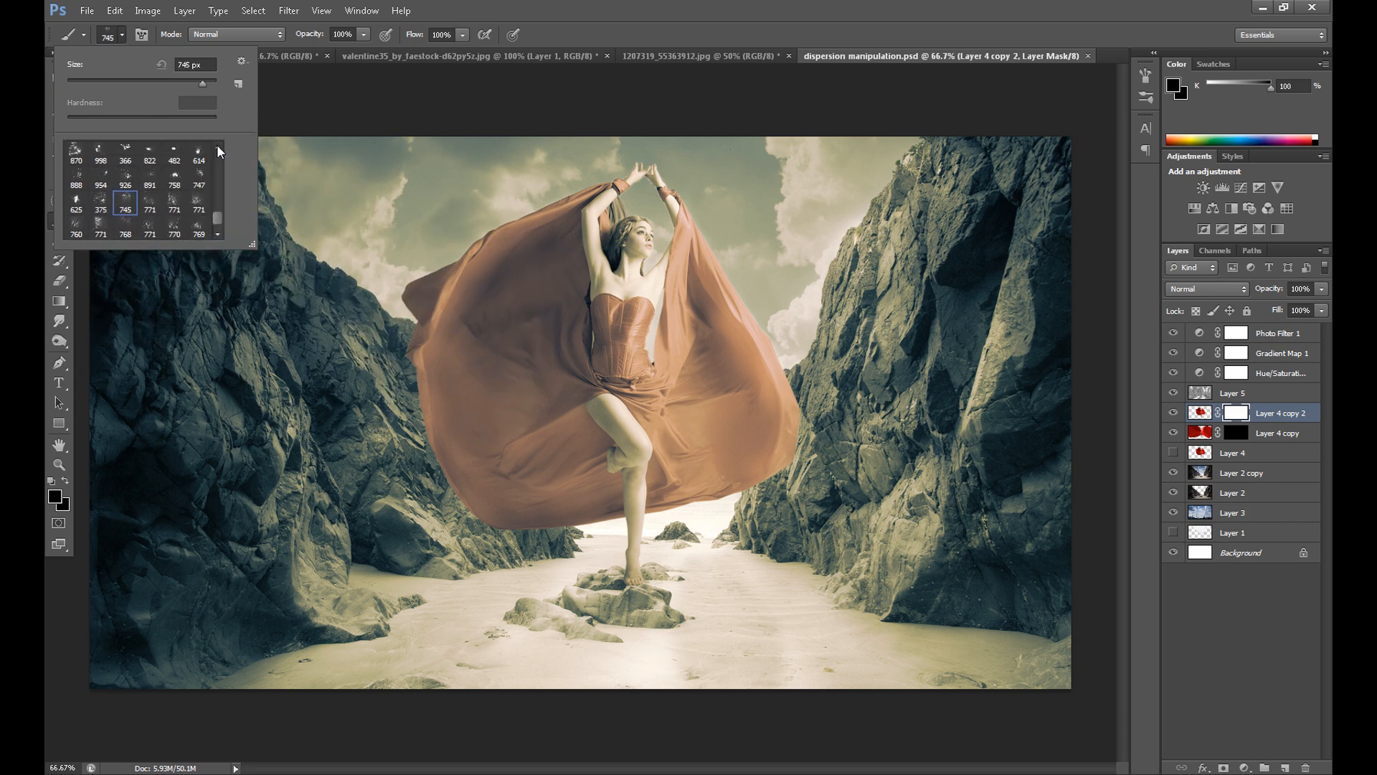
pyautogui.click(218, 147)
pyautogui.click(217, 147)
pyautogui.click(218, 147)
pyautogui.click(217, 147)
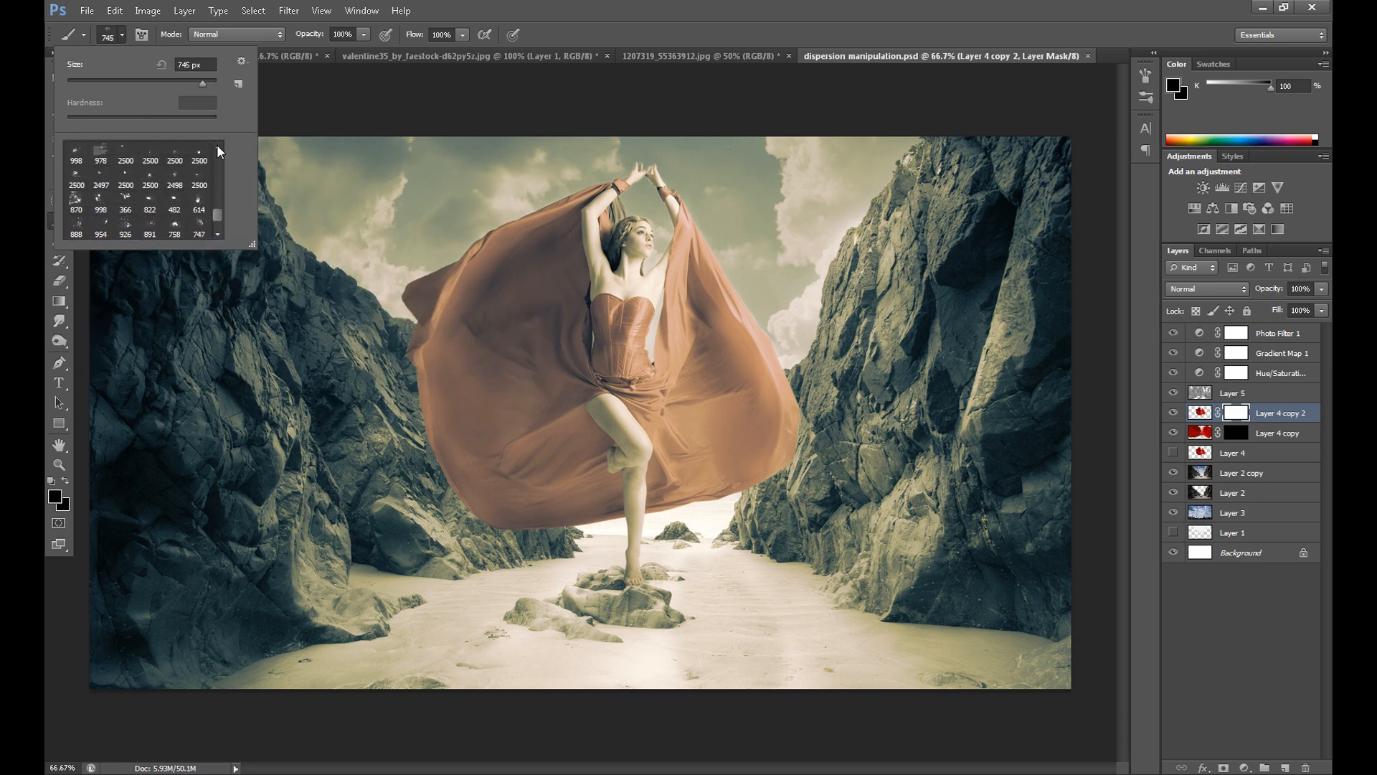
pyautogui.click(217, 147)
pyautogui.click(217, 147)
pyautogui.click(218, 147)
pyautogui.click(218, 147)
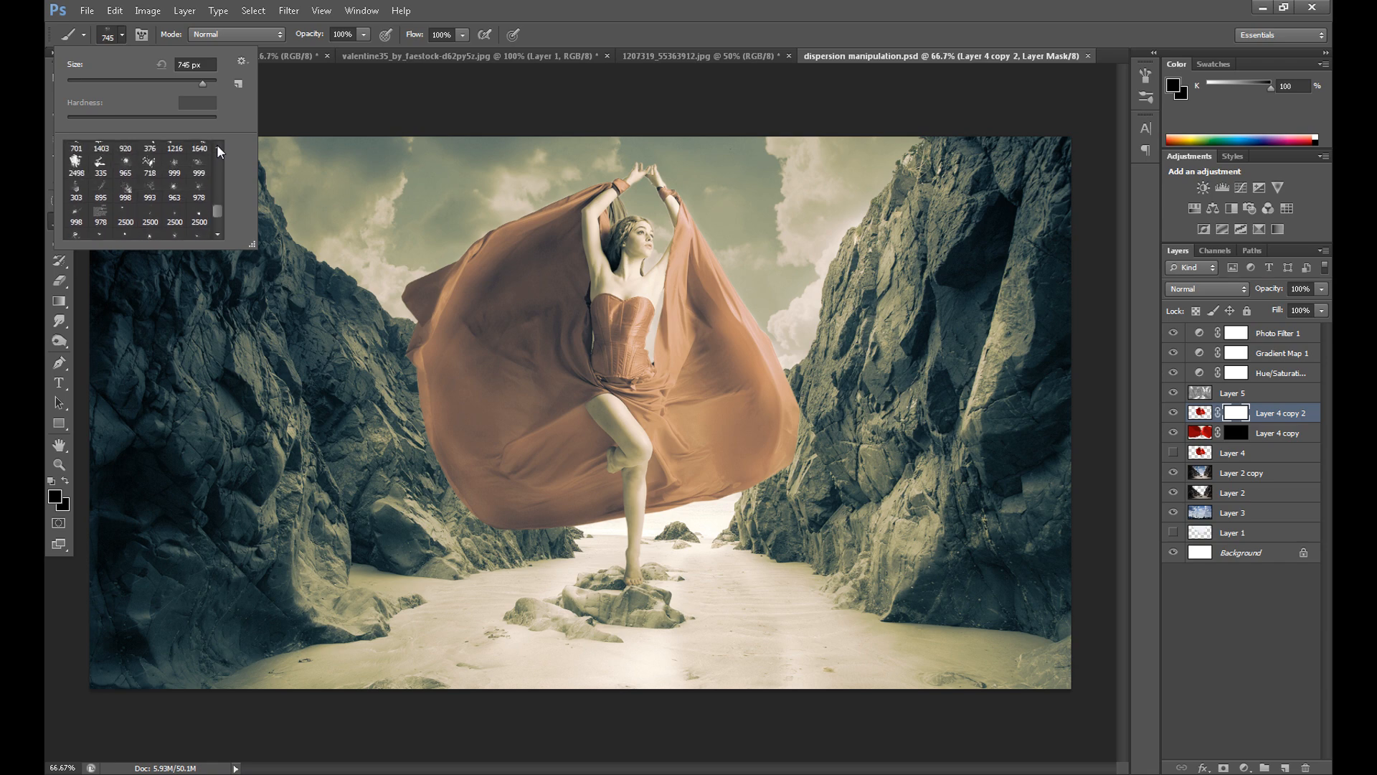
pyautogui.click(150, 187)
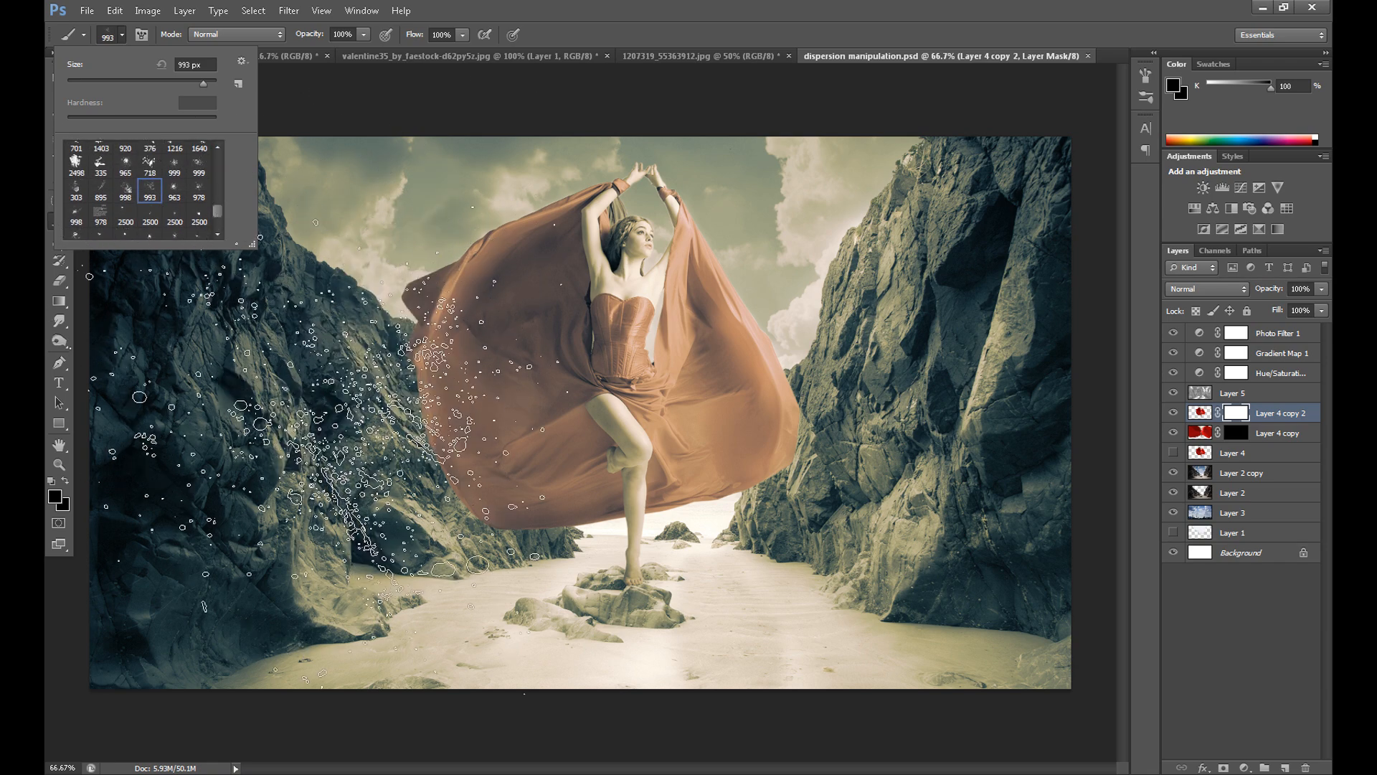
pyautogui.click(432, 477)
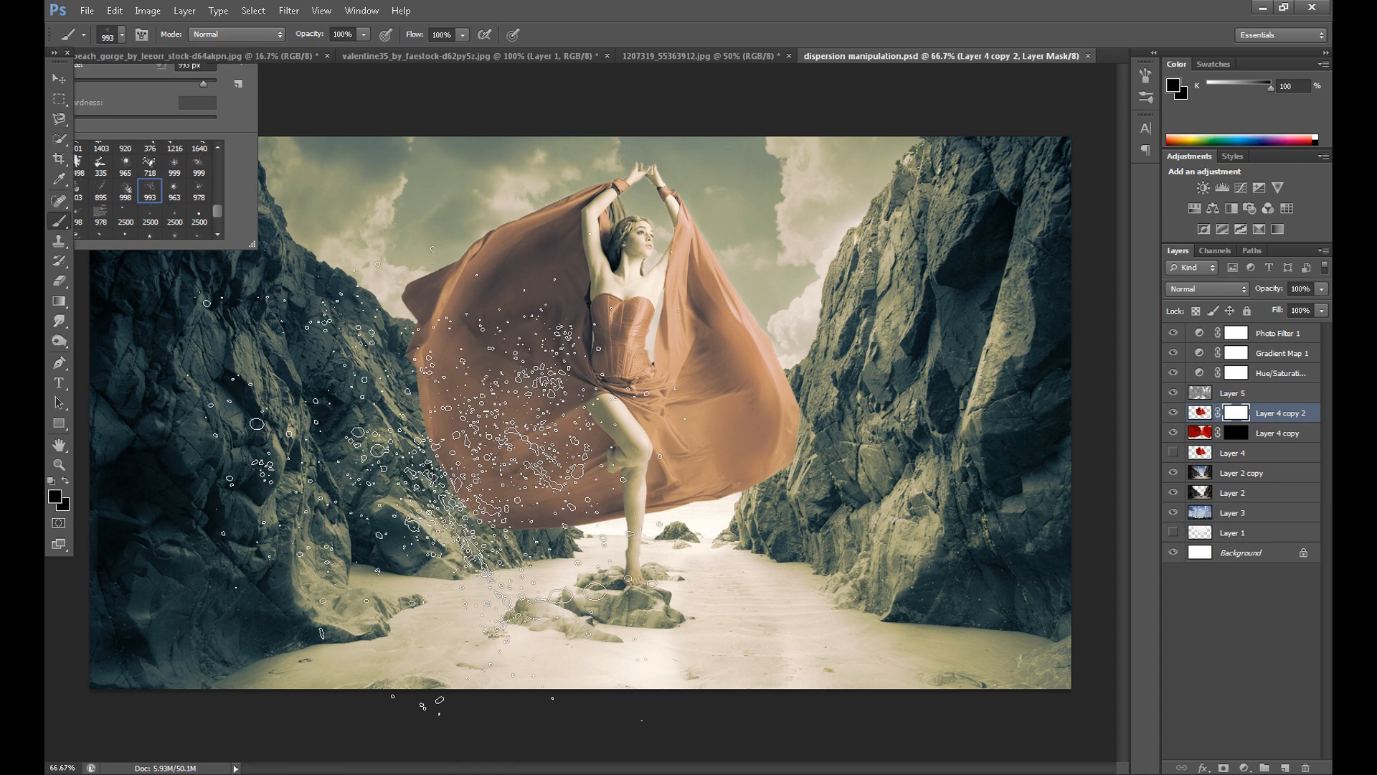
pyautogui.click(433, 476)
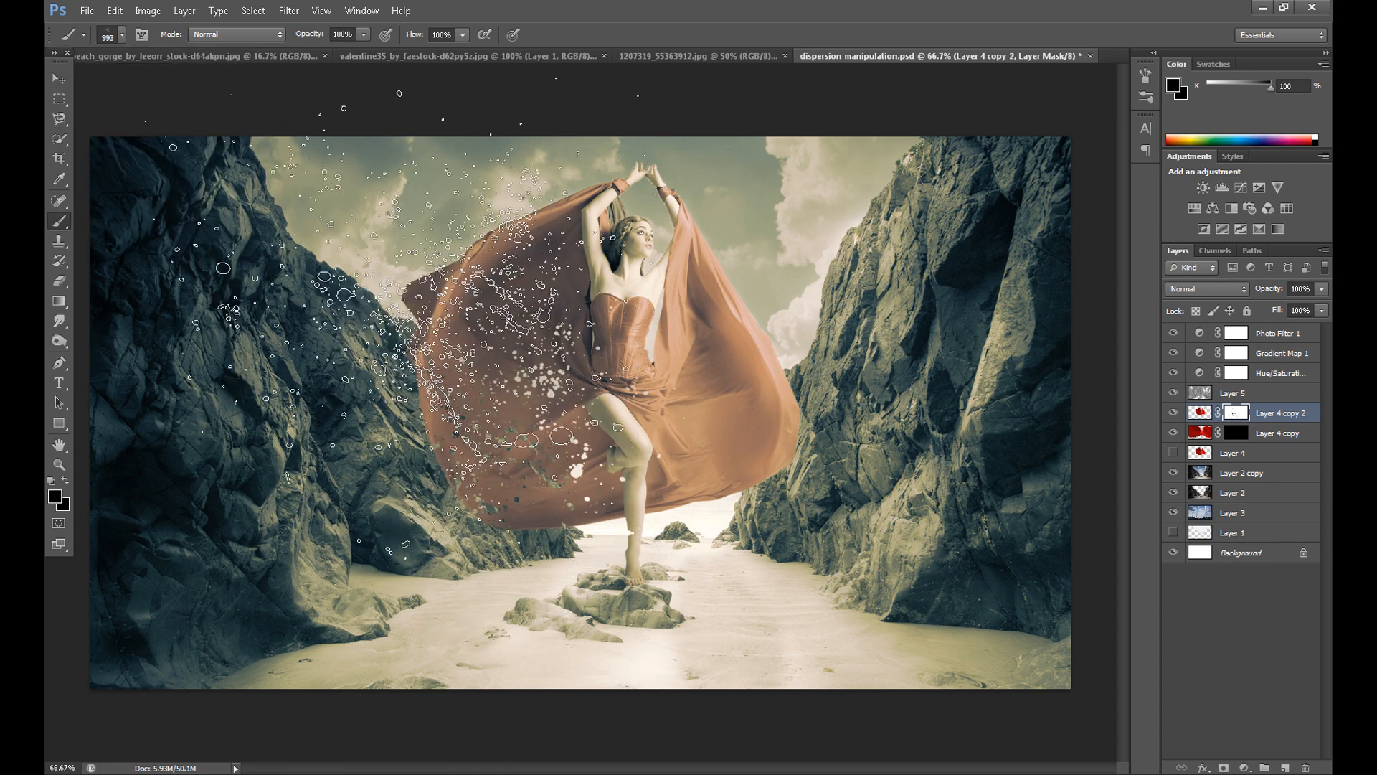
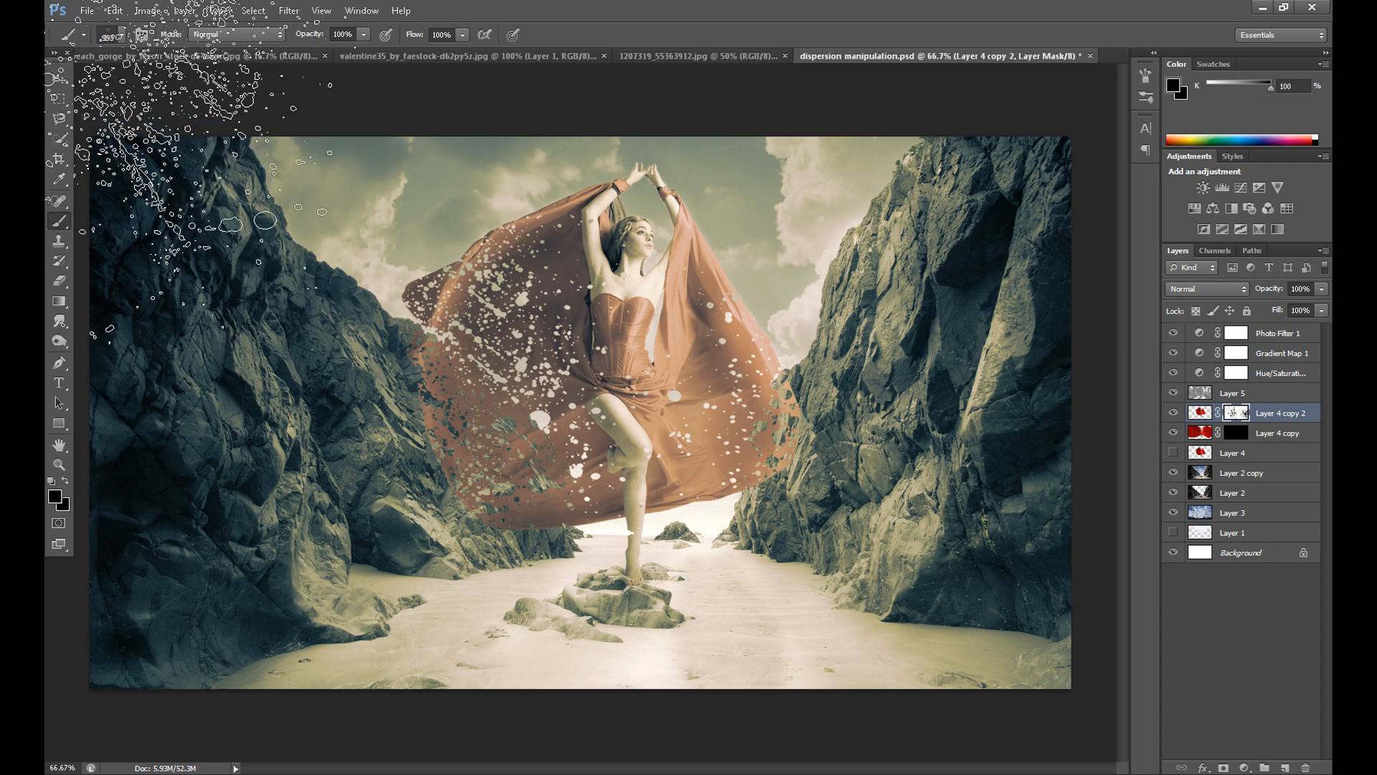
# Break up the cloth's right edge on the Layer 4 copy 2 mask with the 978 px and 963 px splatter brushes.
pyautogui.click(124, 34)
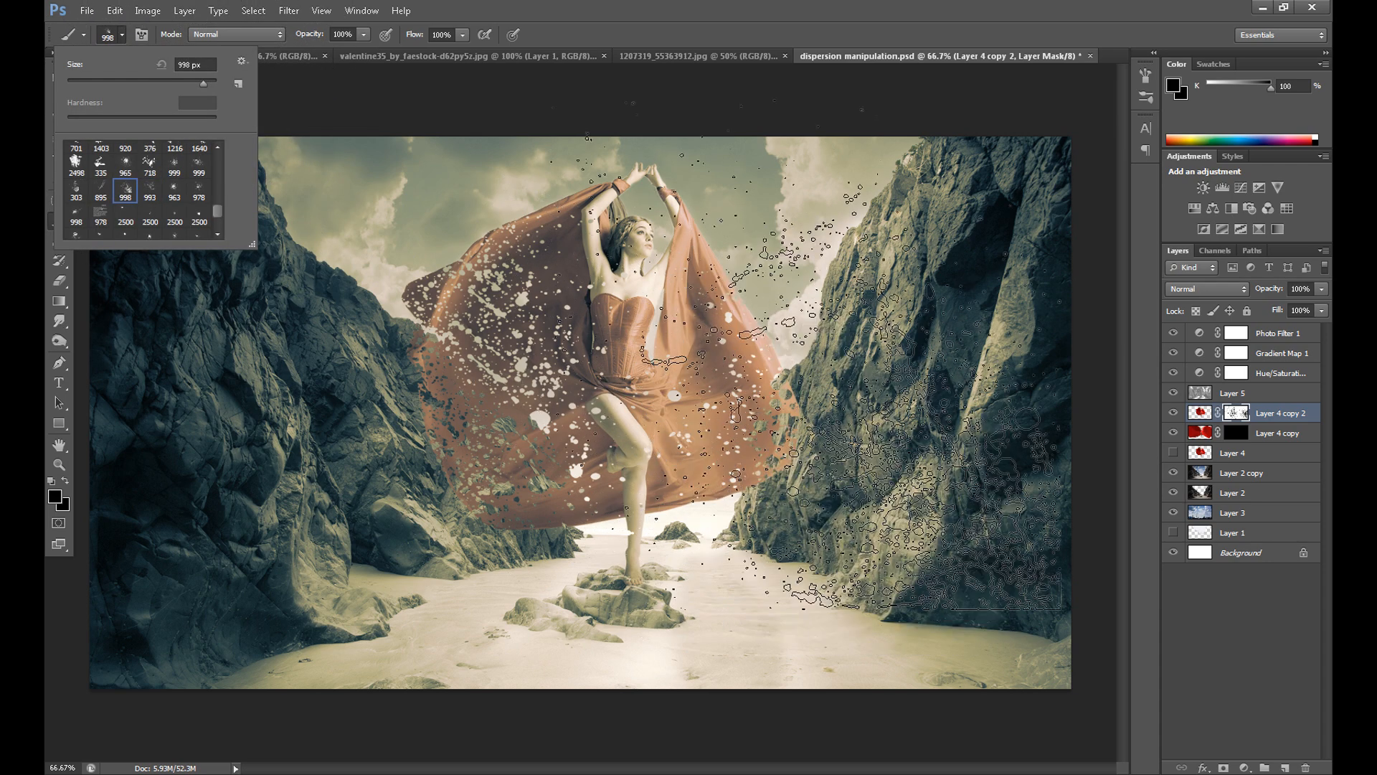
pyautogui.click(121, 36)
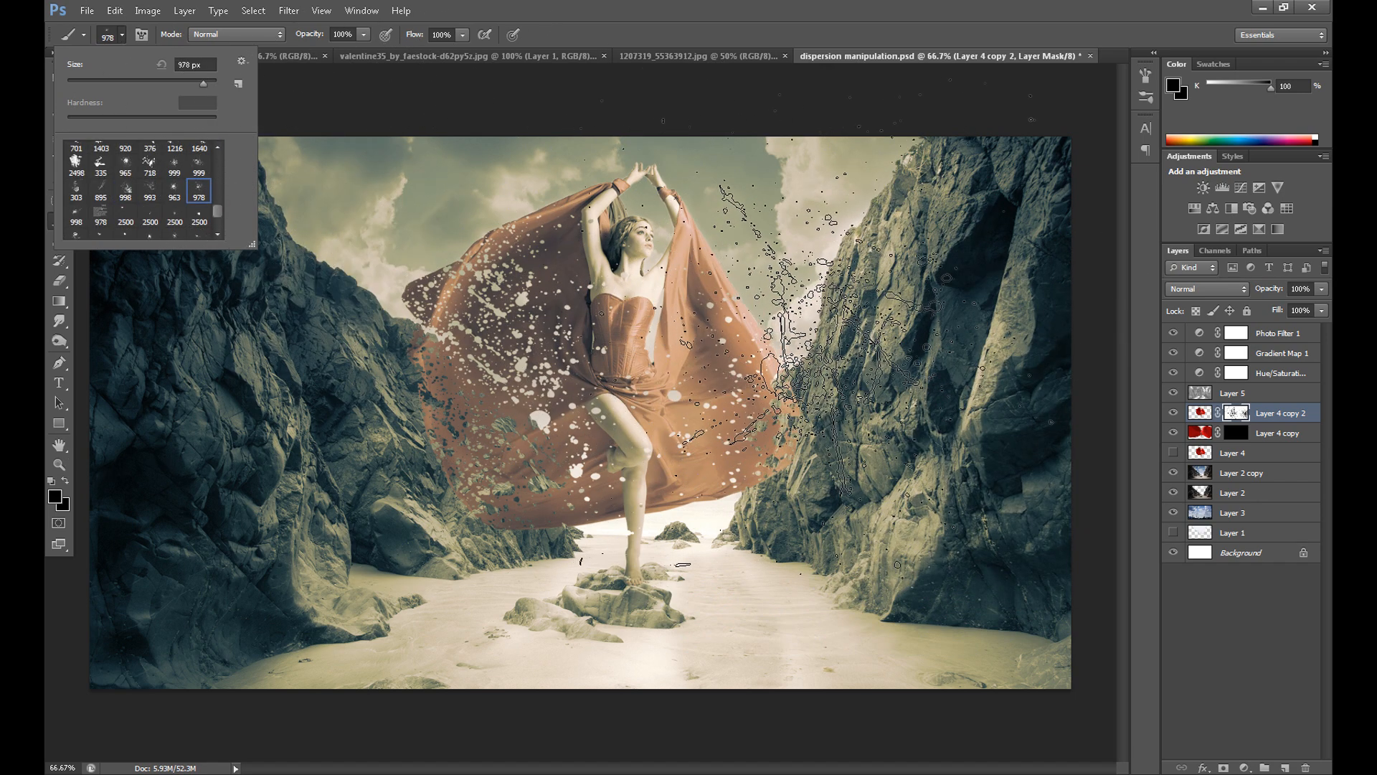
pyautogui.click(816, 327)
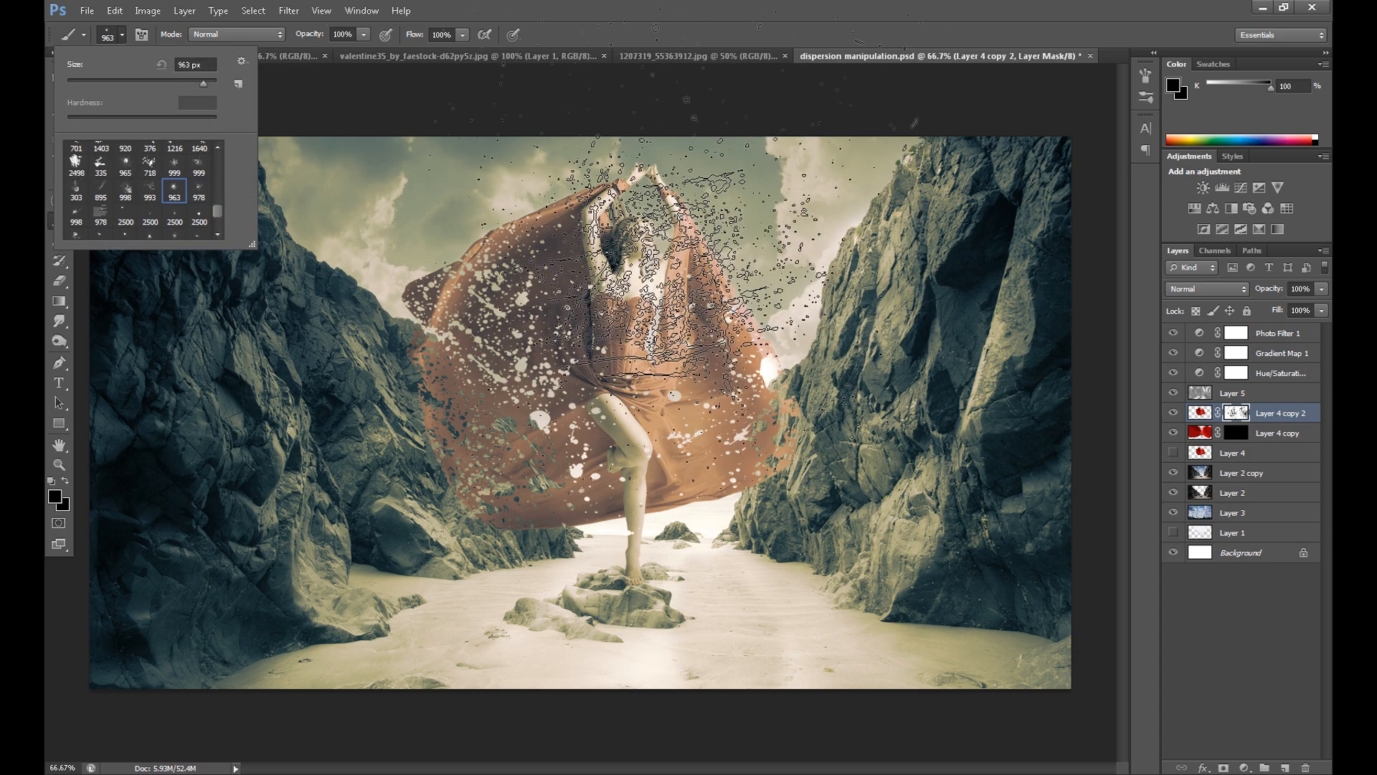
pyautogui.click(869, 522)
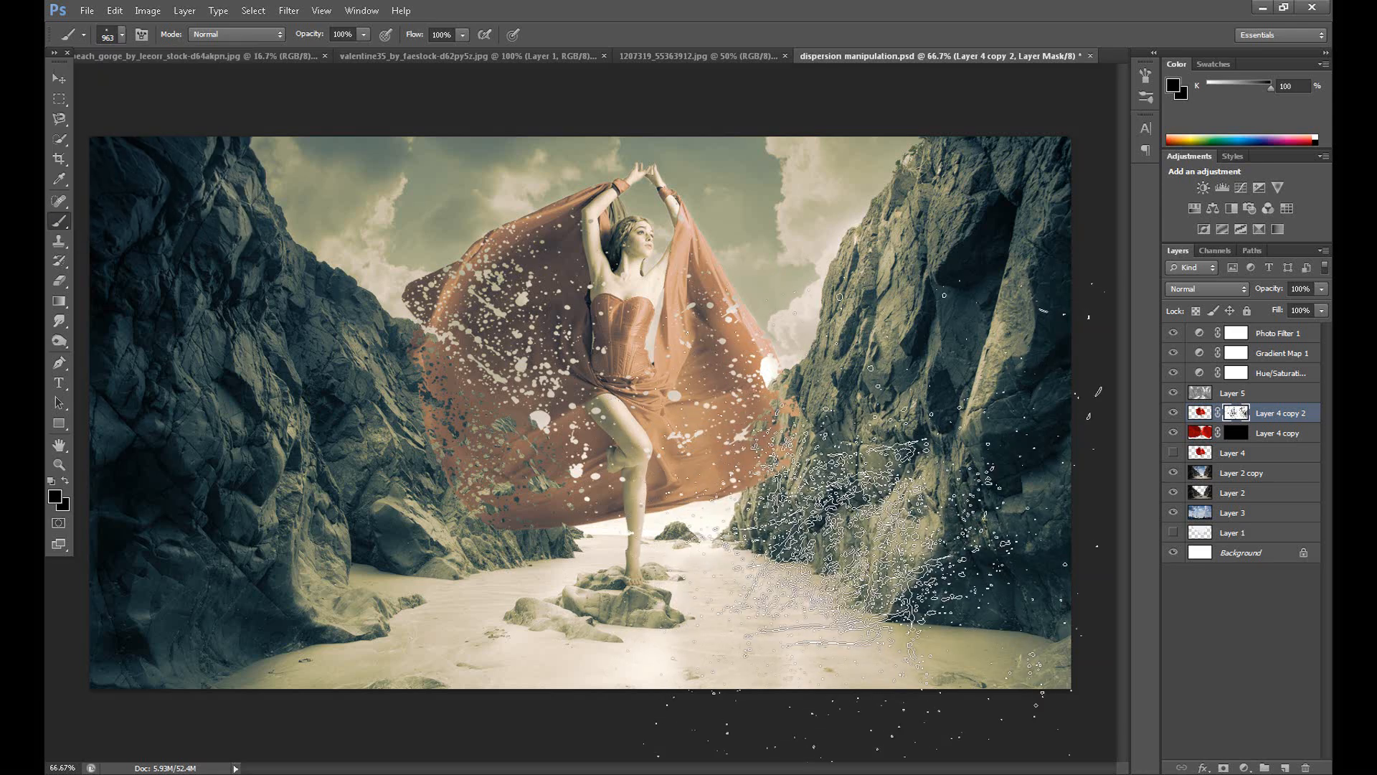
pyautogui.click(805, 500)
pyautogui.click(809, 289)
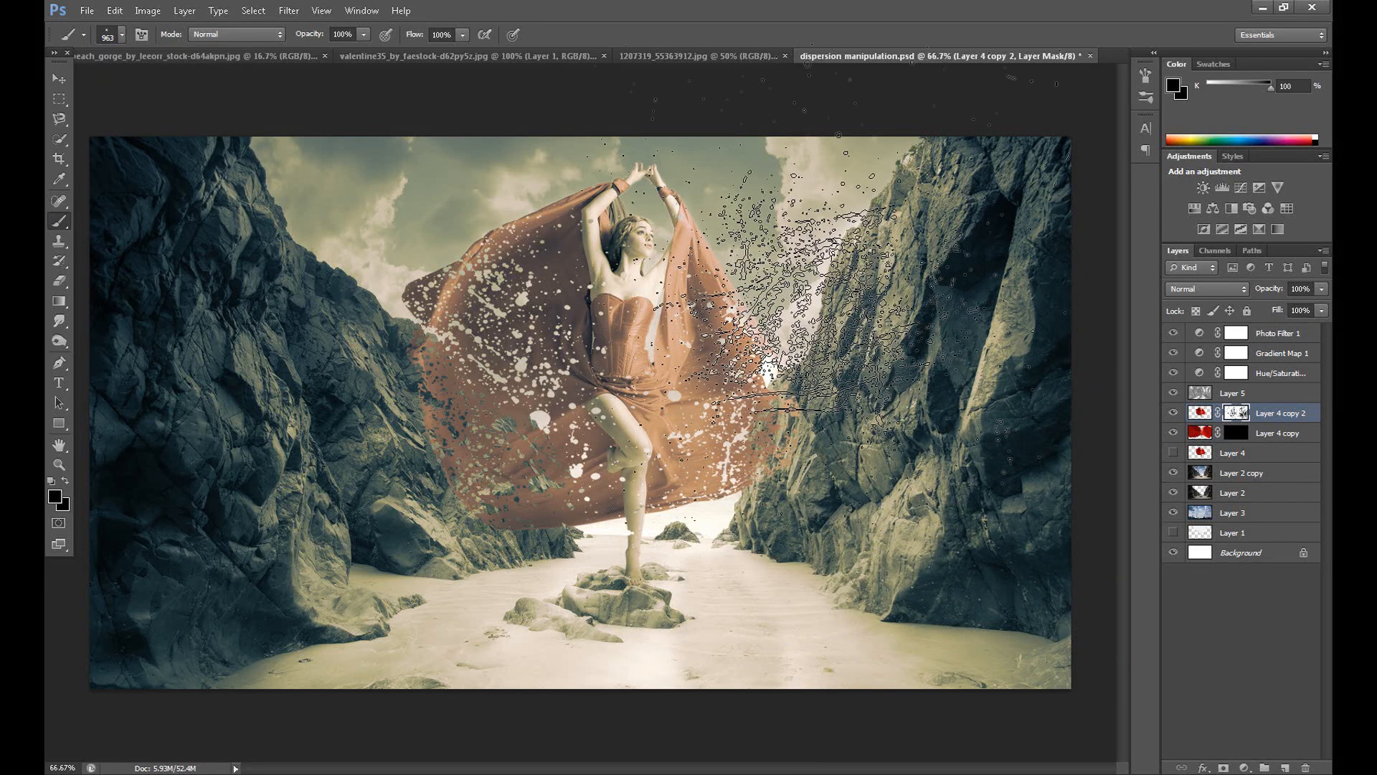
# Select the 614 px splatter brush and erode the cloth's outer edges on both sides of the Layer 4 copy 2 mask.
pyautogui.click(121, 35)
pyautogui.moveTo(217, 207); pyautogui.dragTo(216, 213)
pyautogui.click(152, 171)
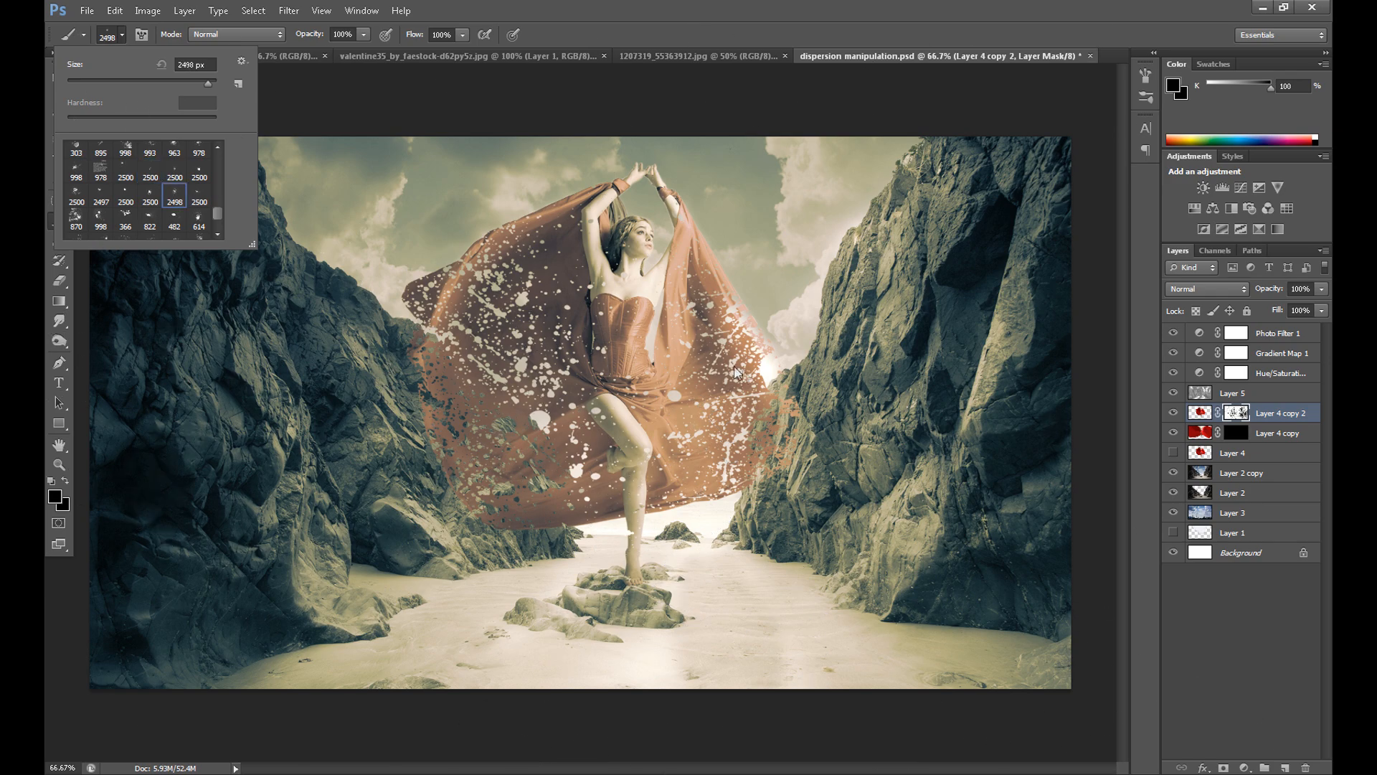
pyautogui.click(217, 231)
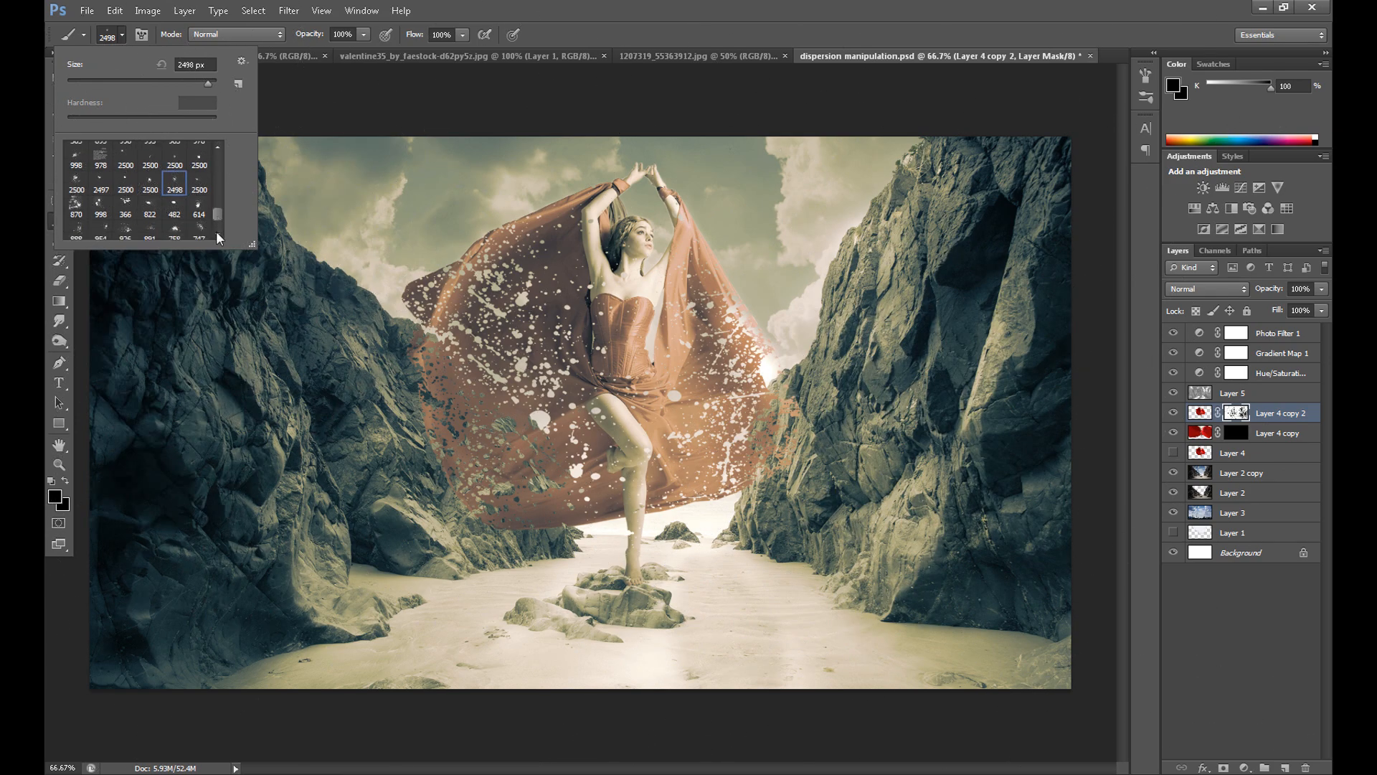
pyautogui.click(199, 209)
pyautogui.press('Return')
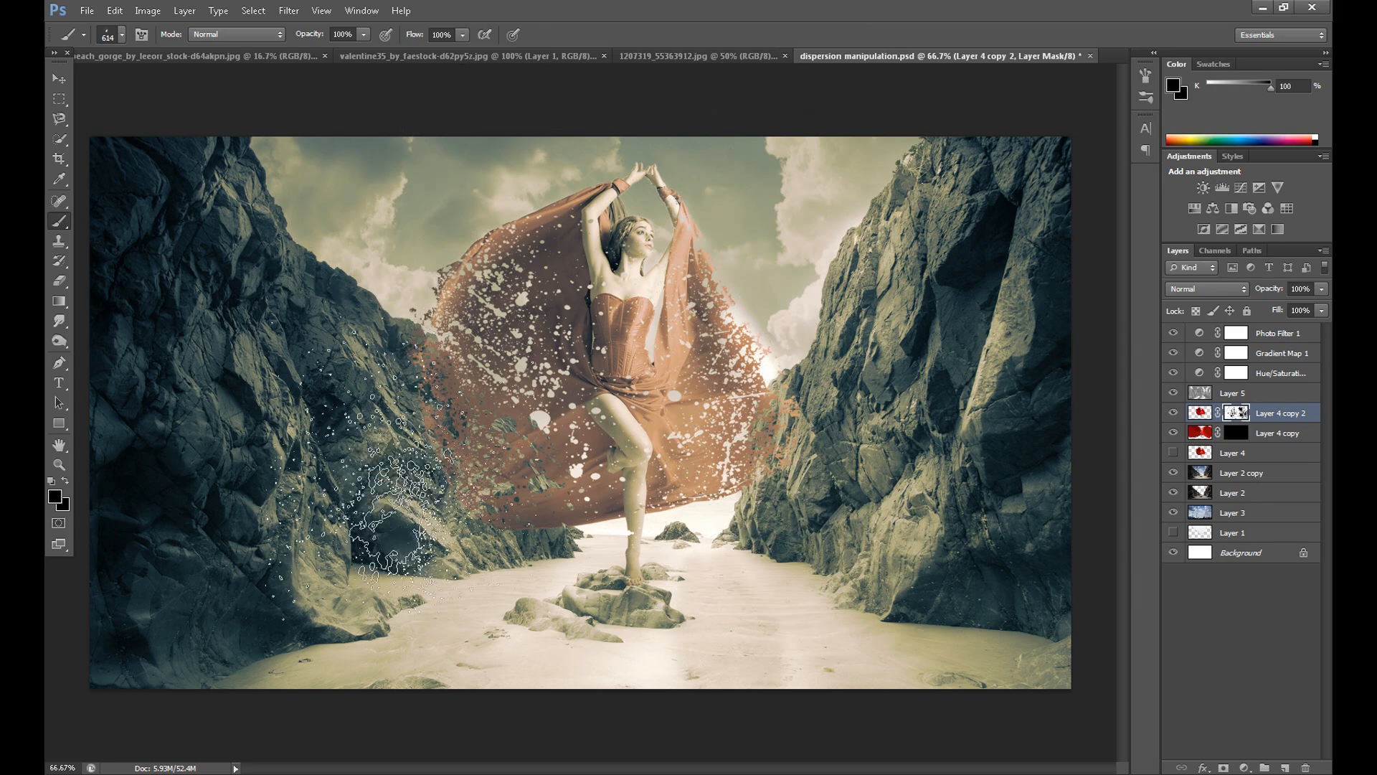
# Try the 891 px splatter brush at the cloth's left edge, and step back one history state.
pyautogui.click(122, 34)
pyautogui.click(126, 184)
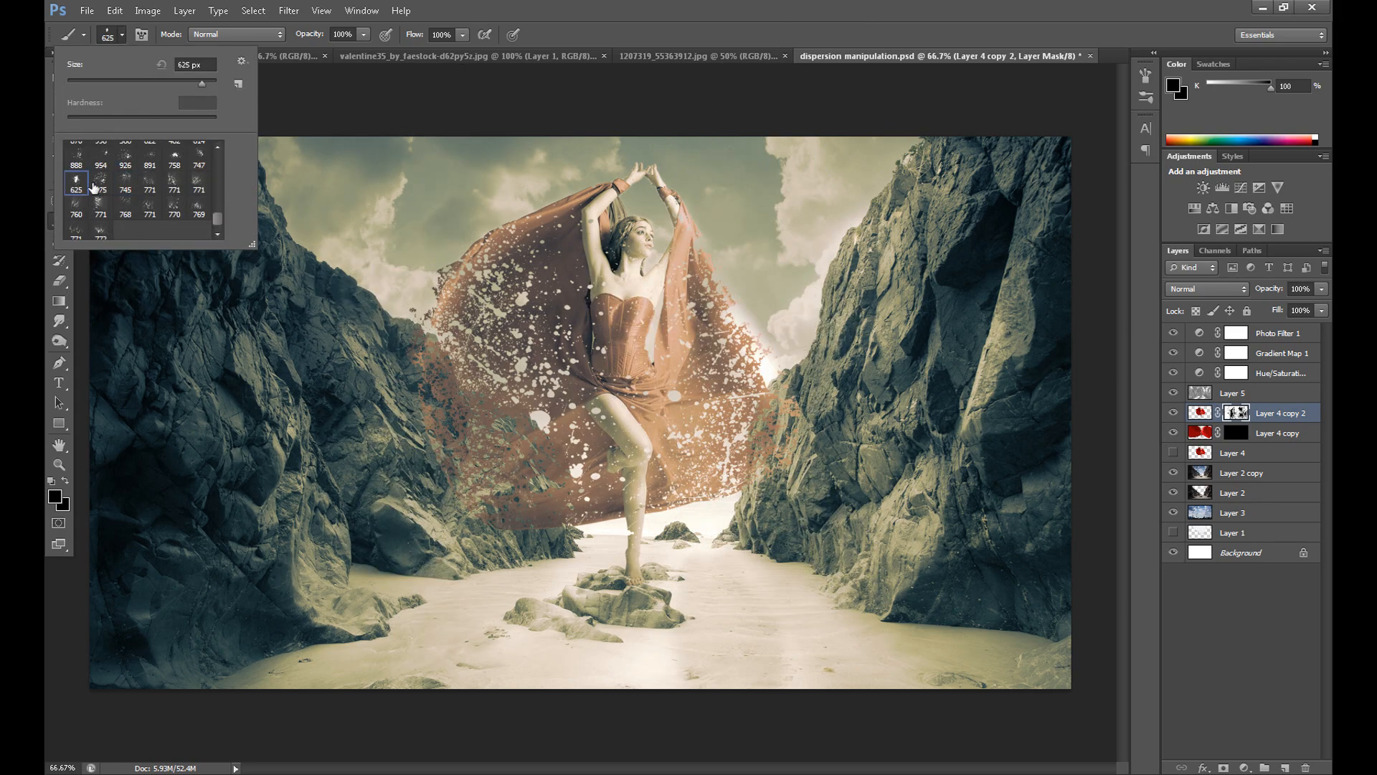
pyautogui.click(150, 158)
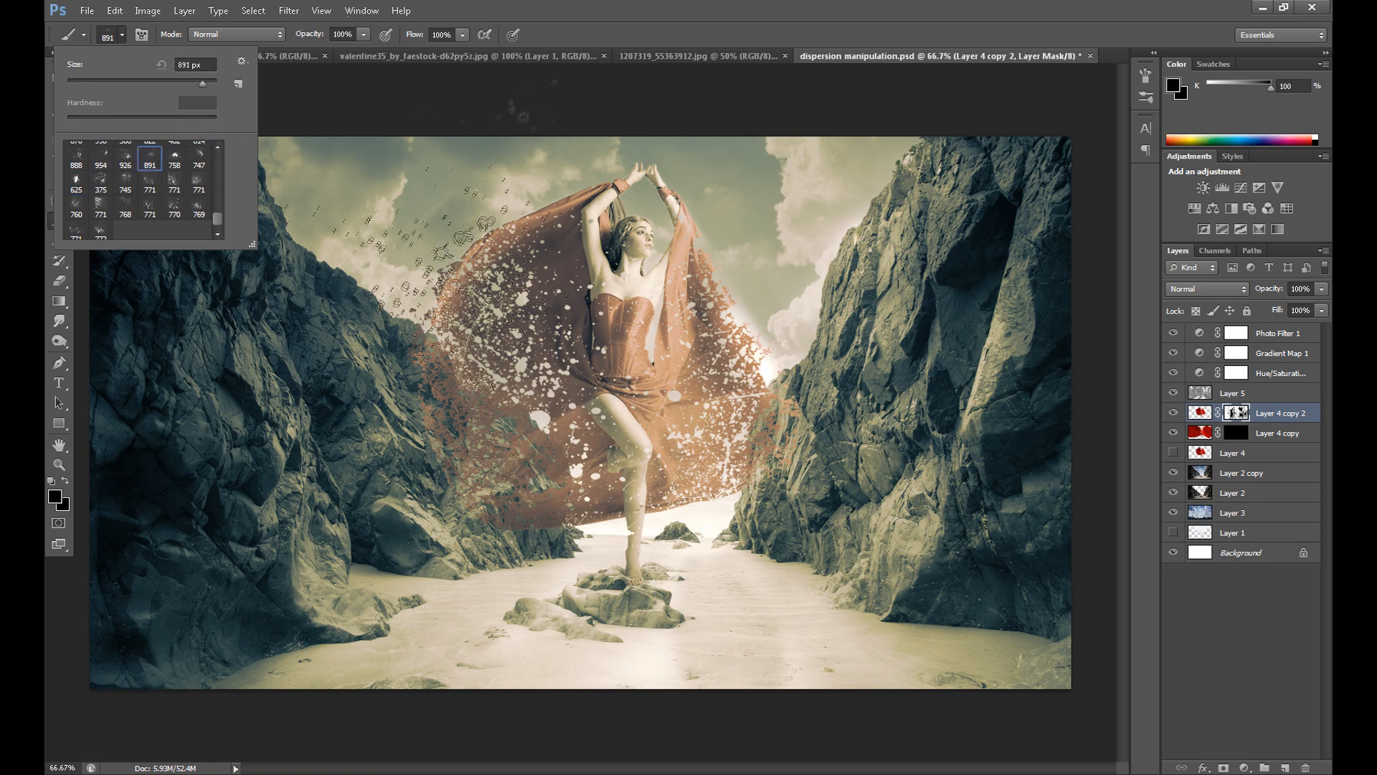
pyautogui.click(415, 446)
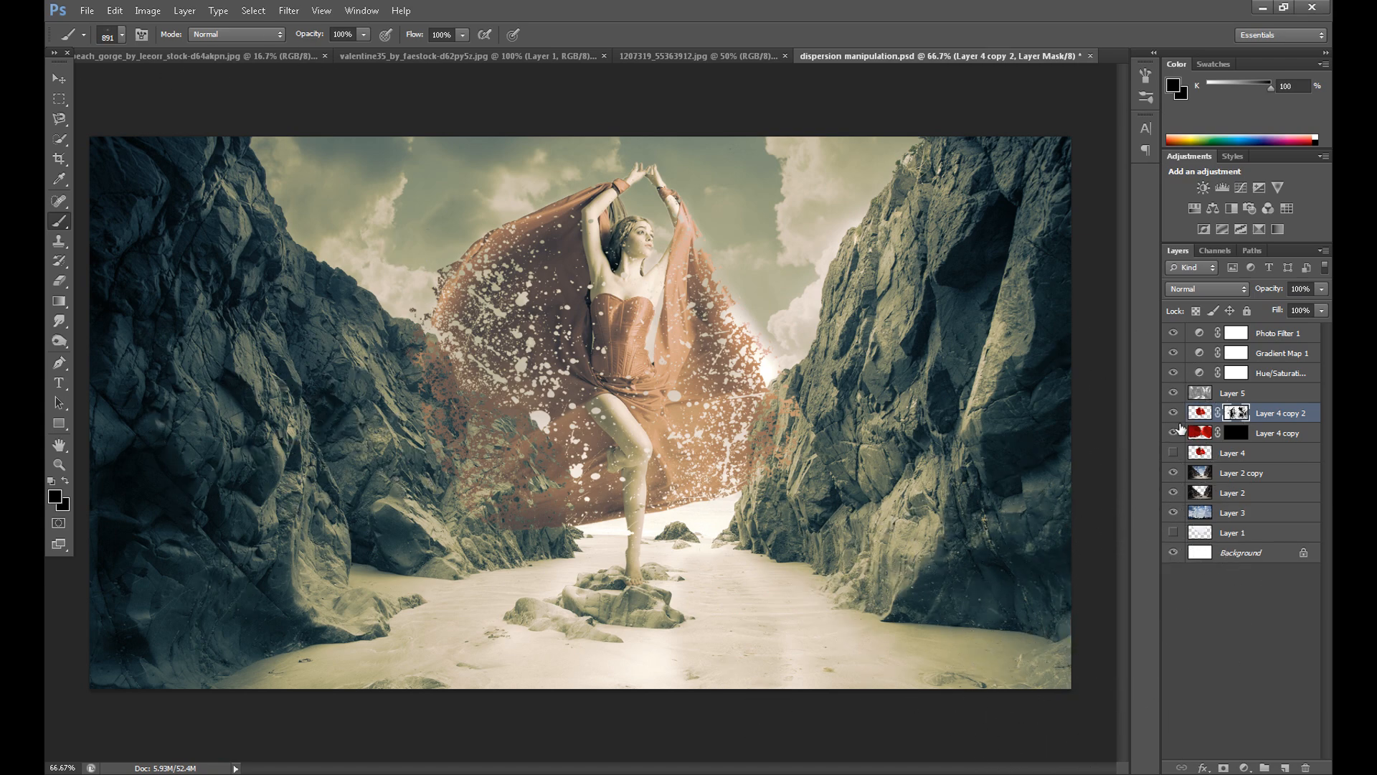
pyautogui.click(114, 10)
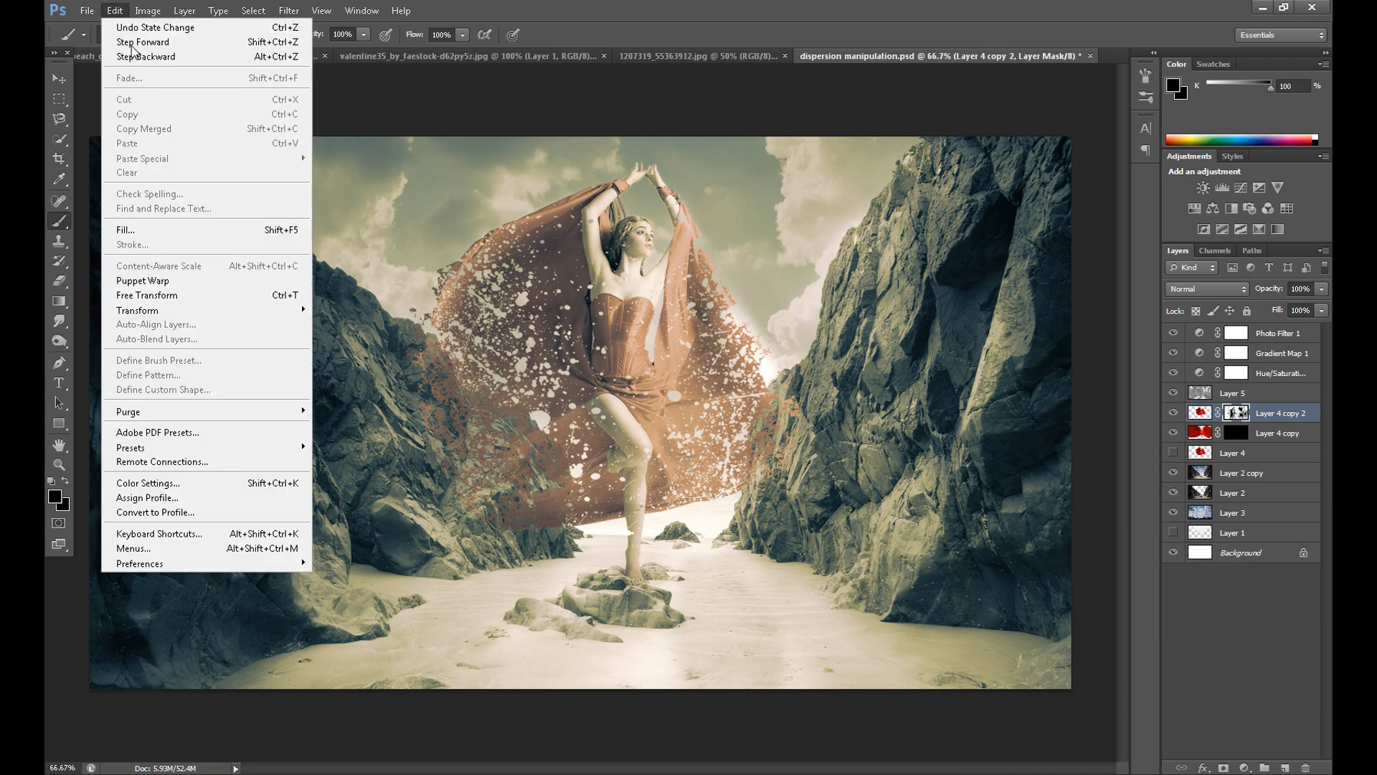
pyautogui.click(133, 56)
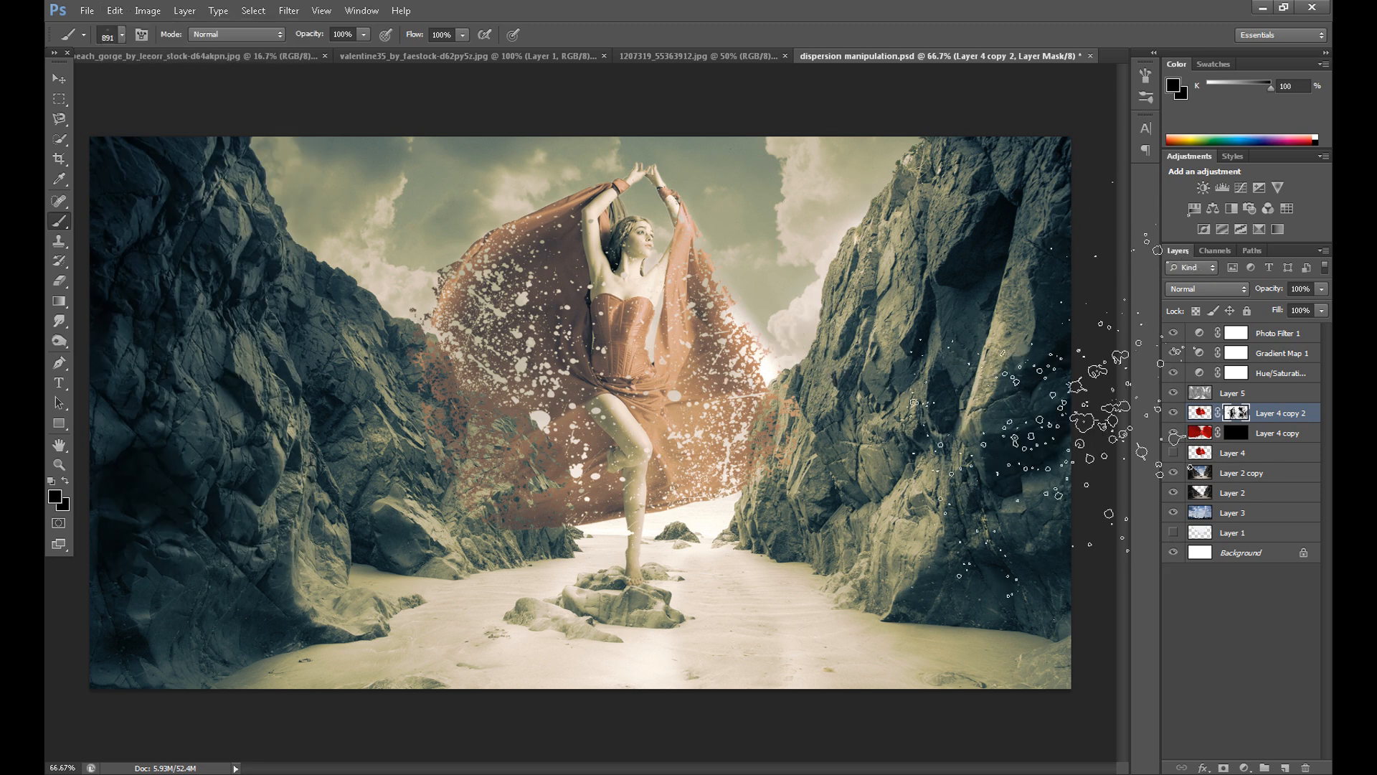
# Target the black mask of Layer 4 copy and set the foreground colour to white (ffffff).
pyautogui.click(59, 78)
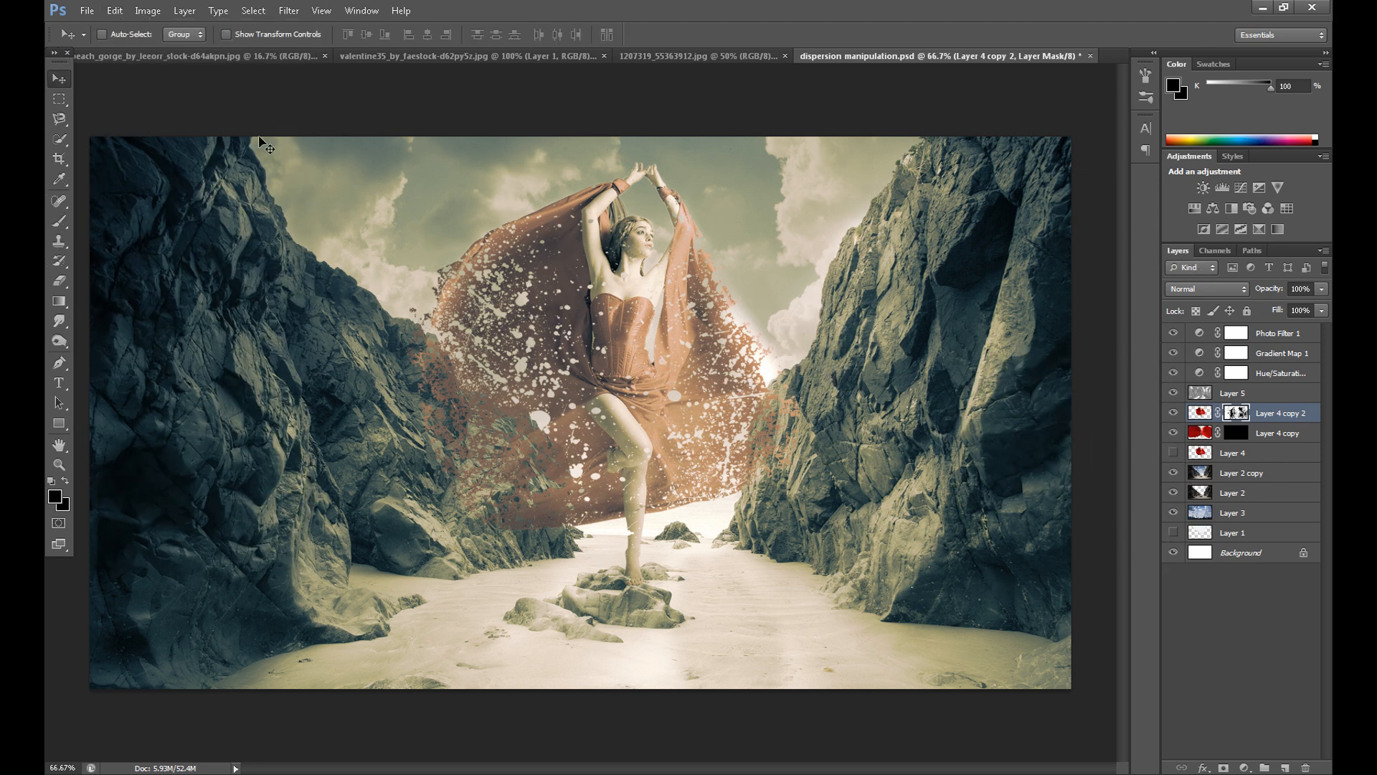
pyautogui.click(1236, 433)
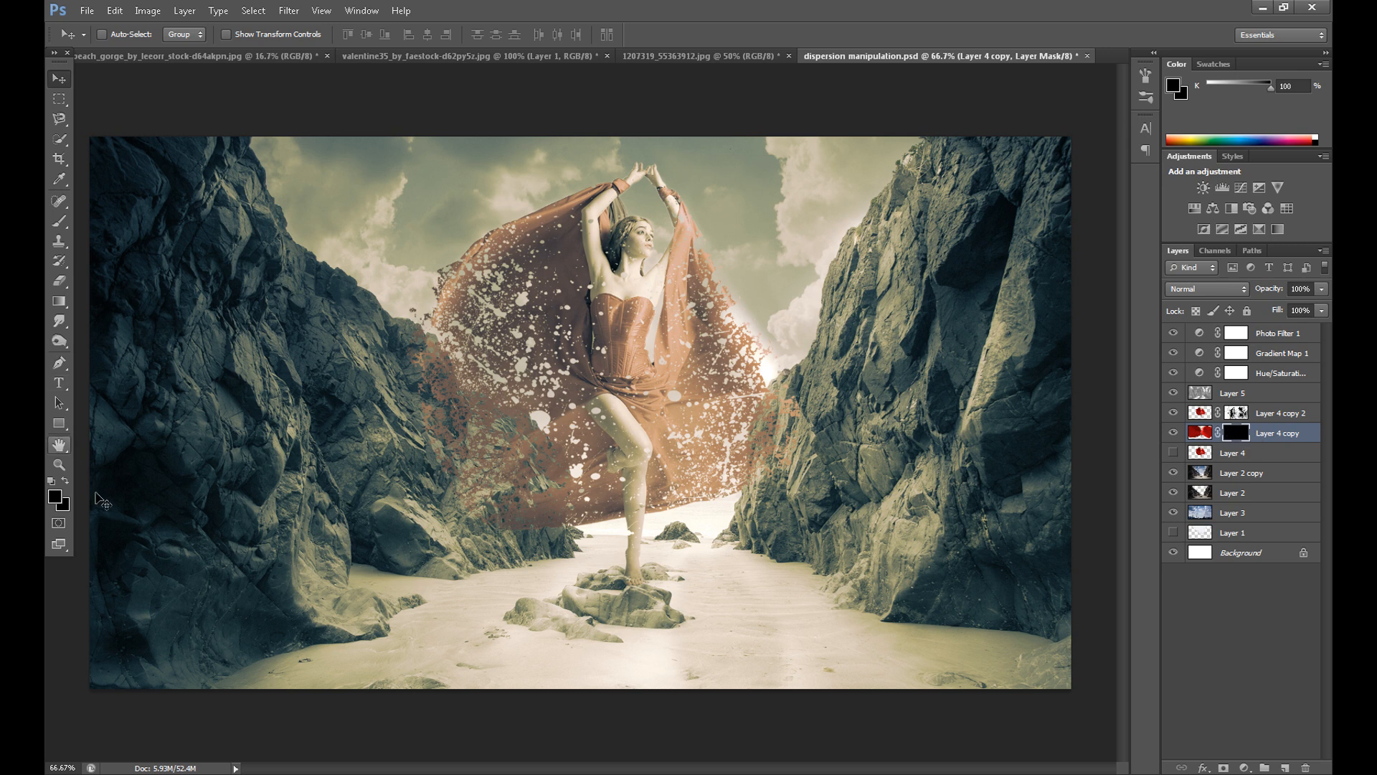
pyautogui.click(56, 497)
pyautogui.moveTo(698, 398); pyautogui.dragTo(589, 268)
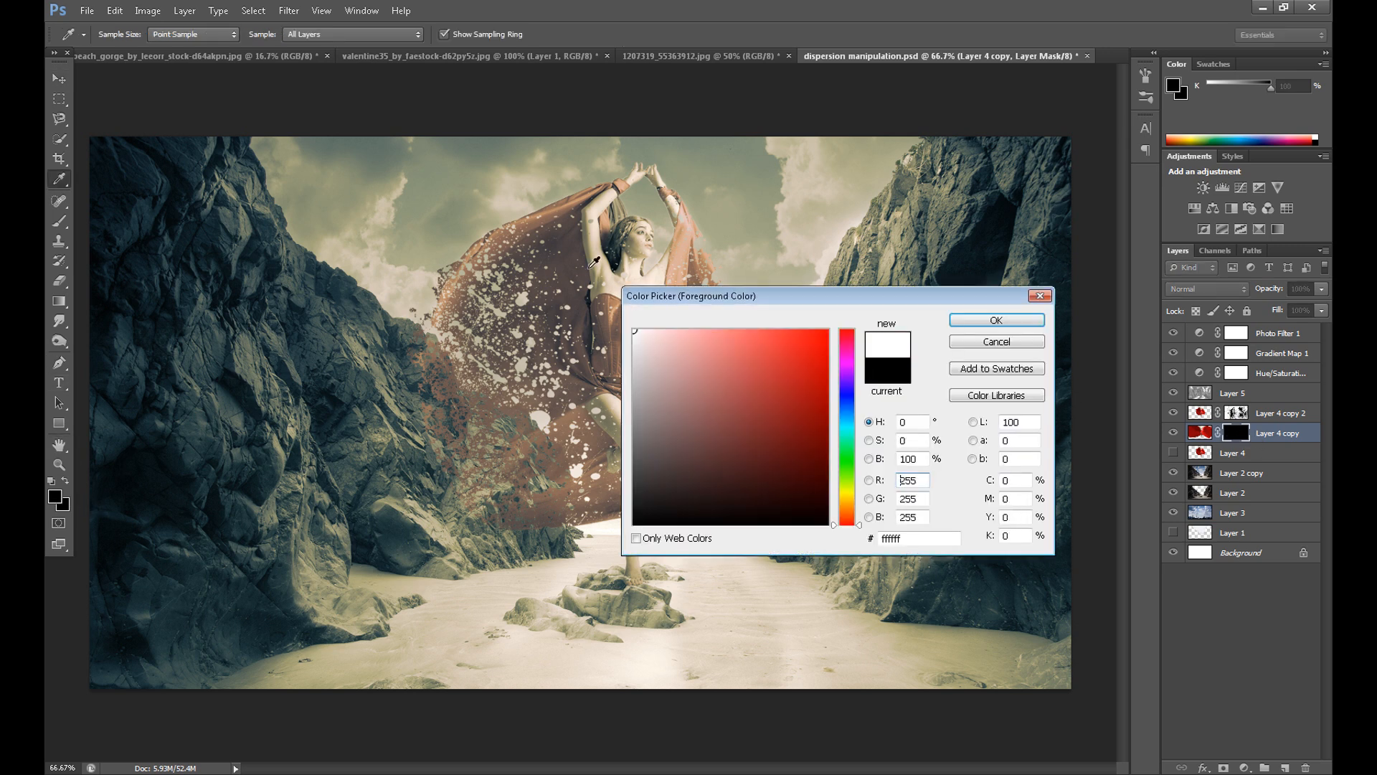
pyautogui.click(980, 324)
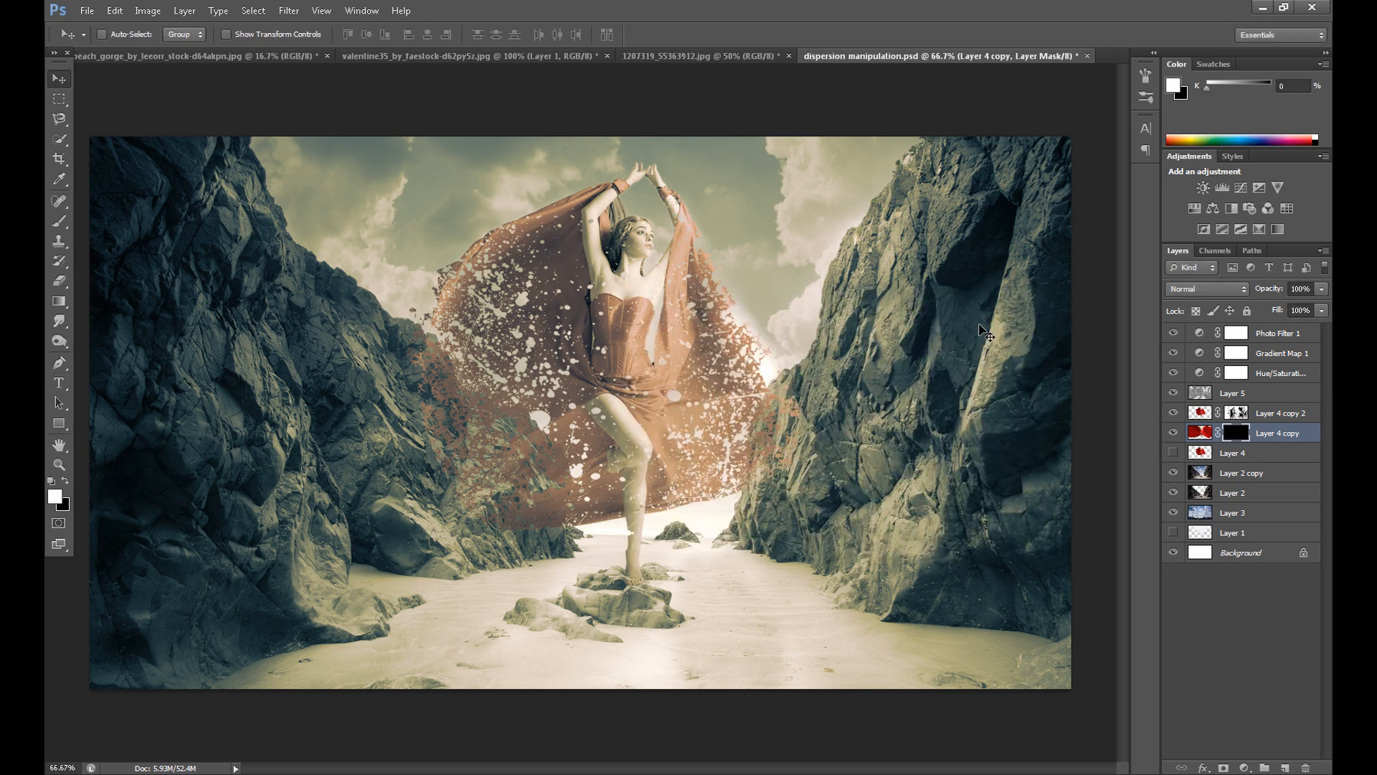
# Activate the Brush tool with the 993 px splatter brush for the Layer 4 copy mask.
pyautogui.click(59, 206)
pyautogui.click(120, 34)
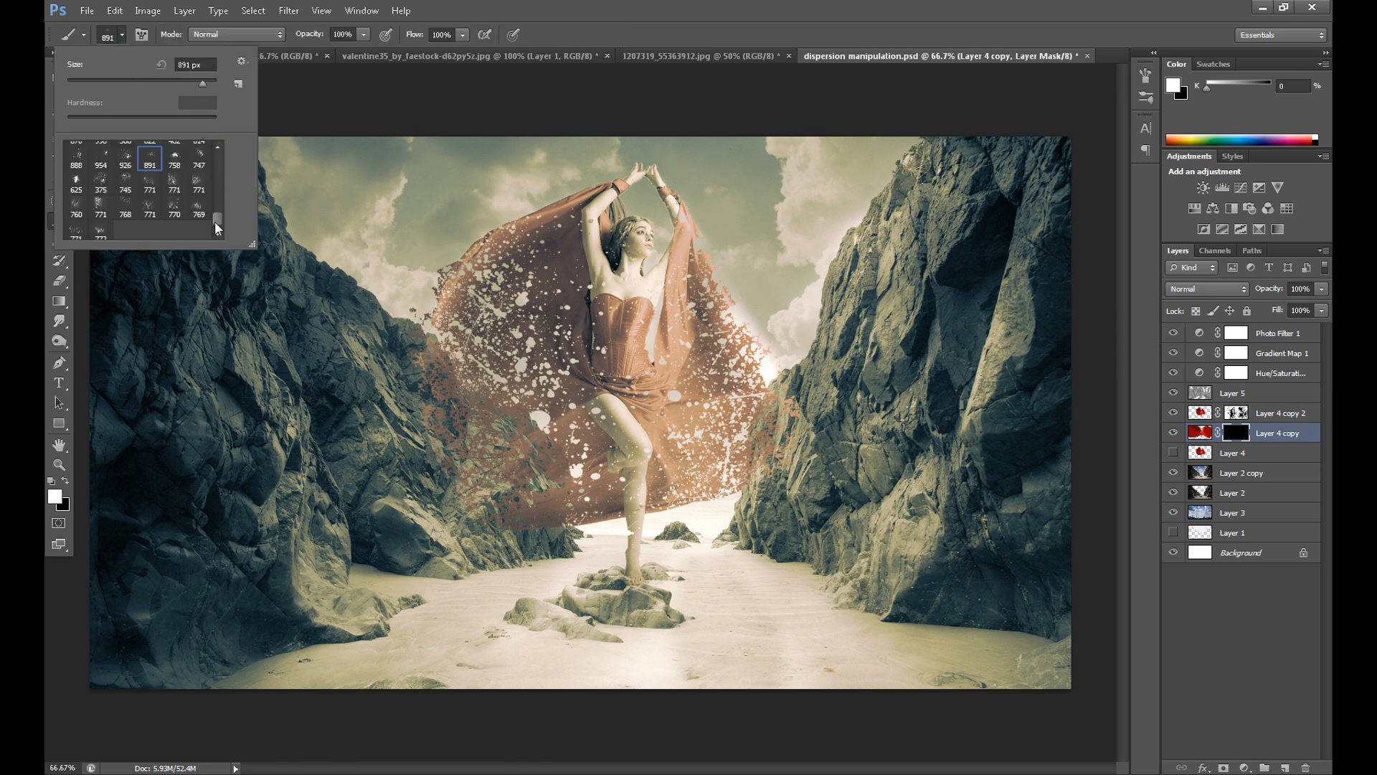
pyautogui.moveTo(214, 221)
pyautogui.mouseDown()
pyautogui.moveTo(218, 201)
pyautogui.moveTo(217, 213)
pyautogui.mouseUp()
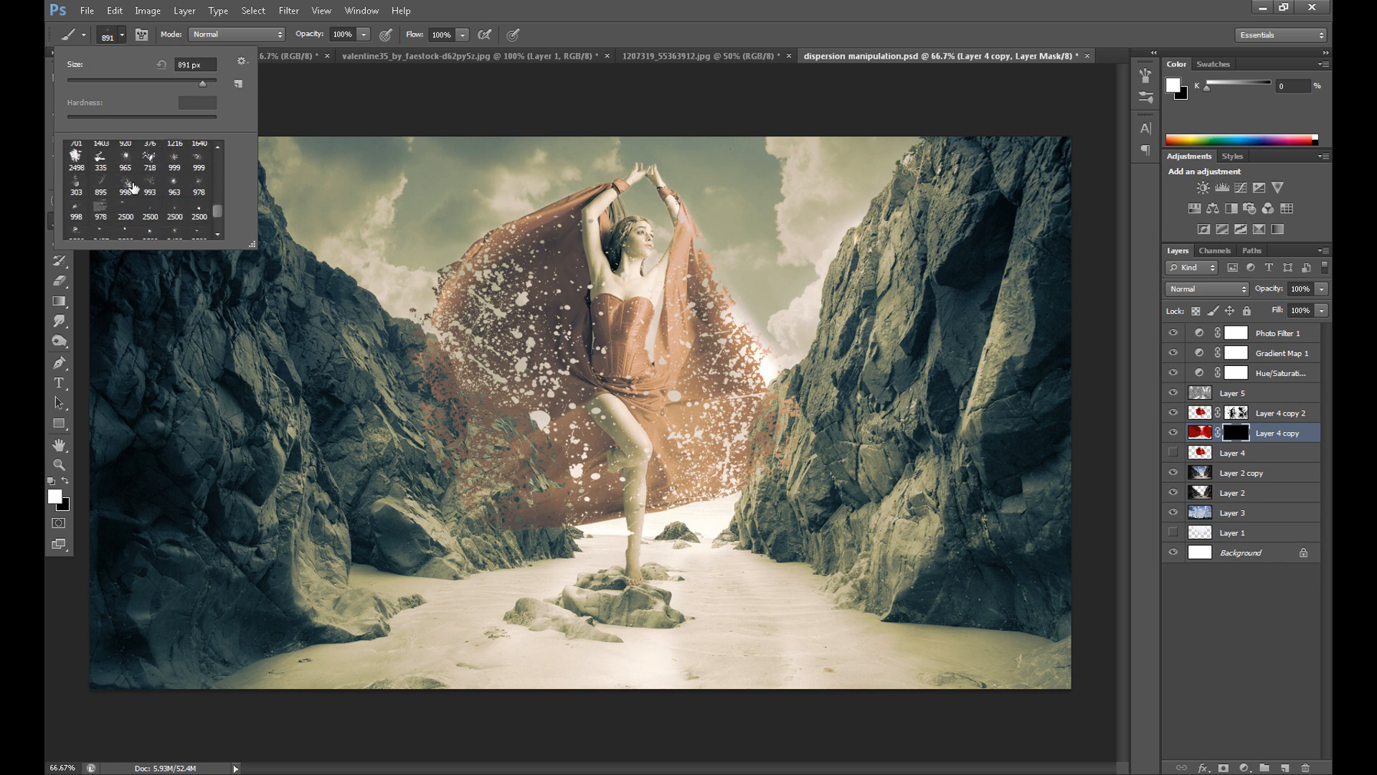
pyautogui.click(146, 187)
pyautogui.scroll(-1, 143, 188)
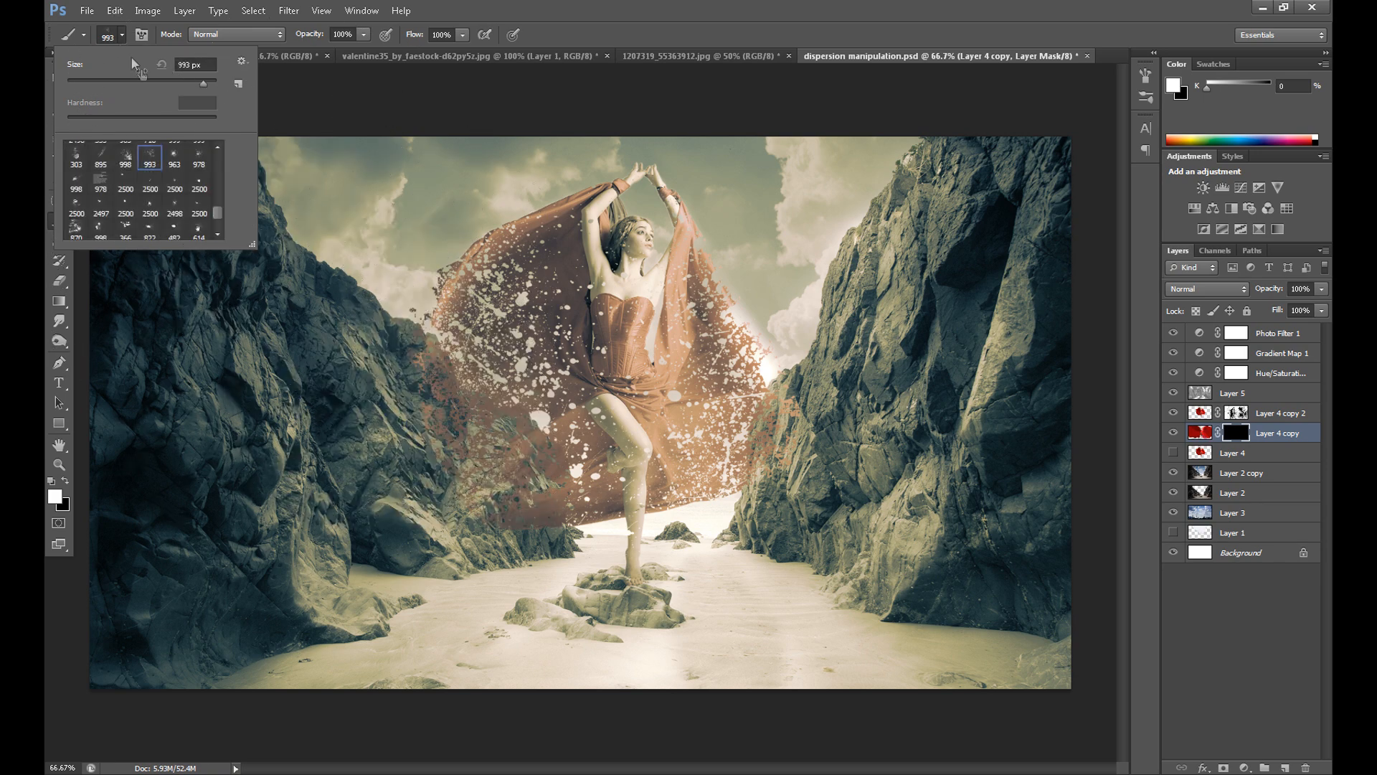
# Stamp white splatters on the Layer 4 copy mask over the cliffs, sky and sand on both sides of the woman.
pyautogui.click(338, 375)
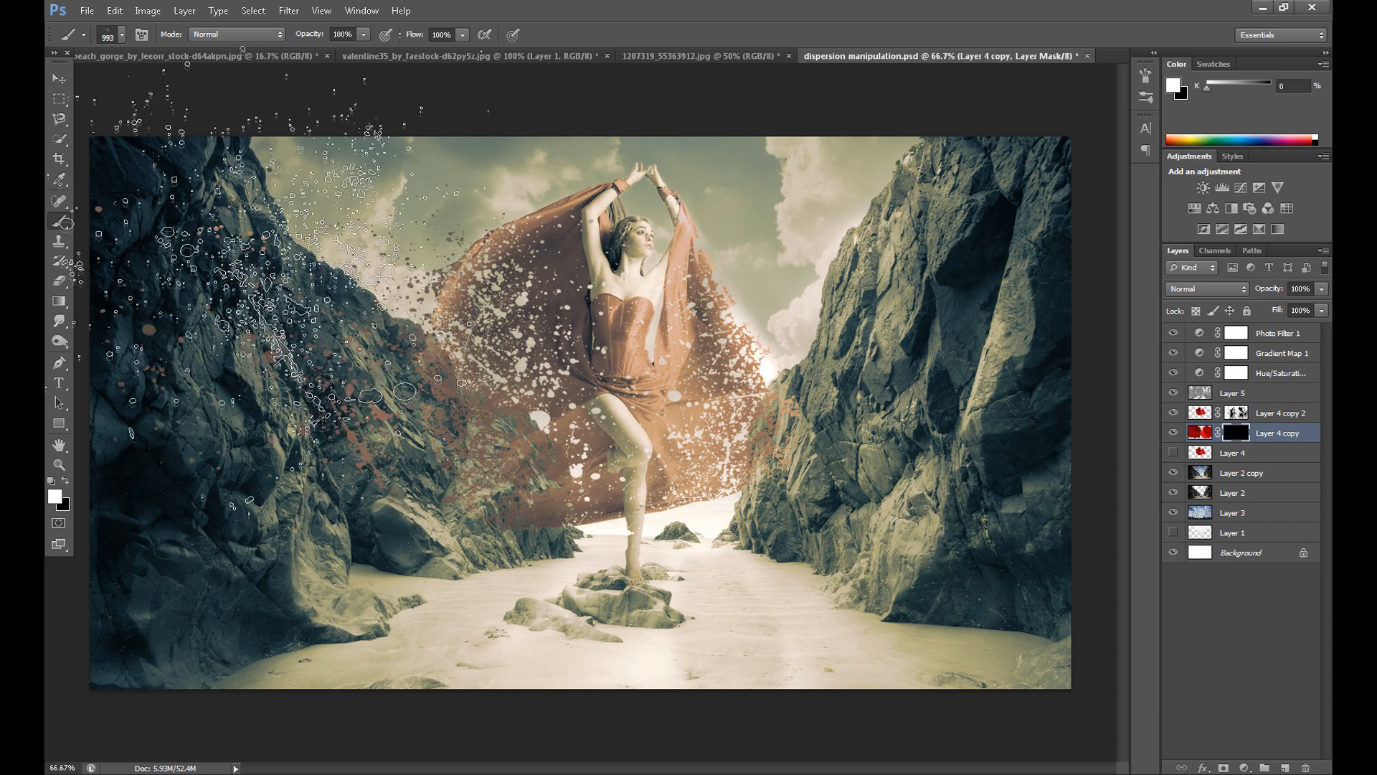
pyautogui.click(210, 257)
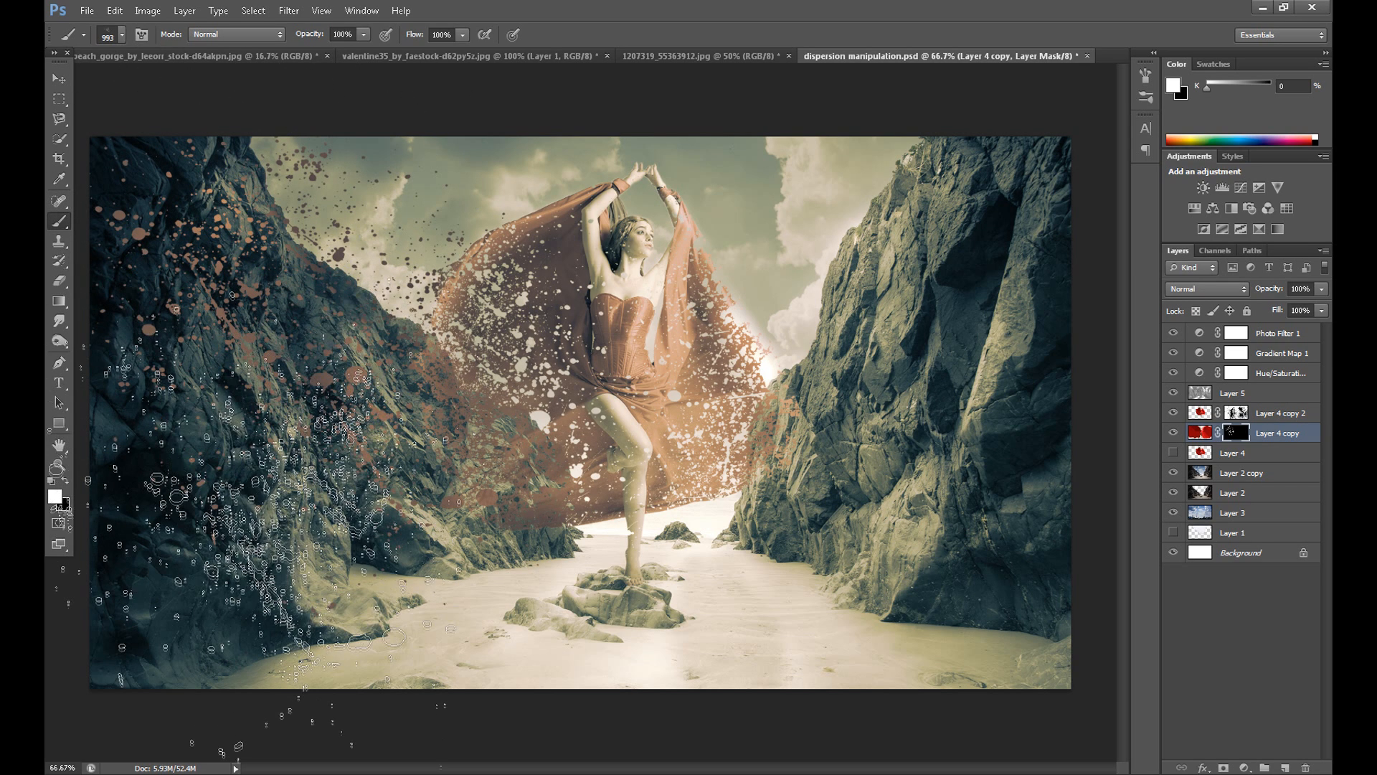
pyautogui.click(237, 588)
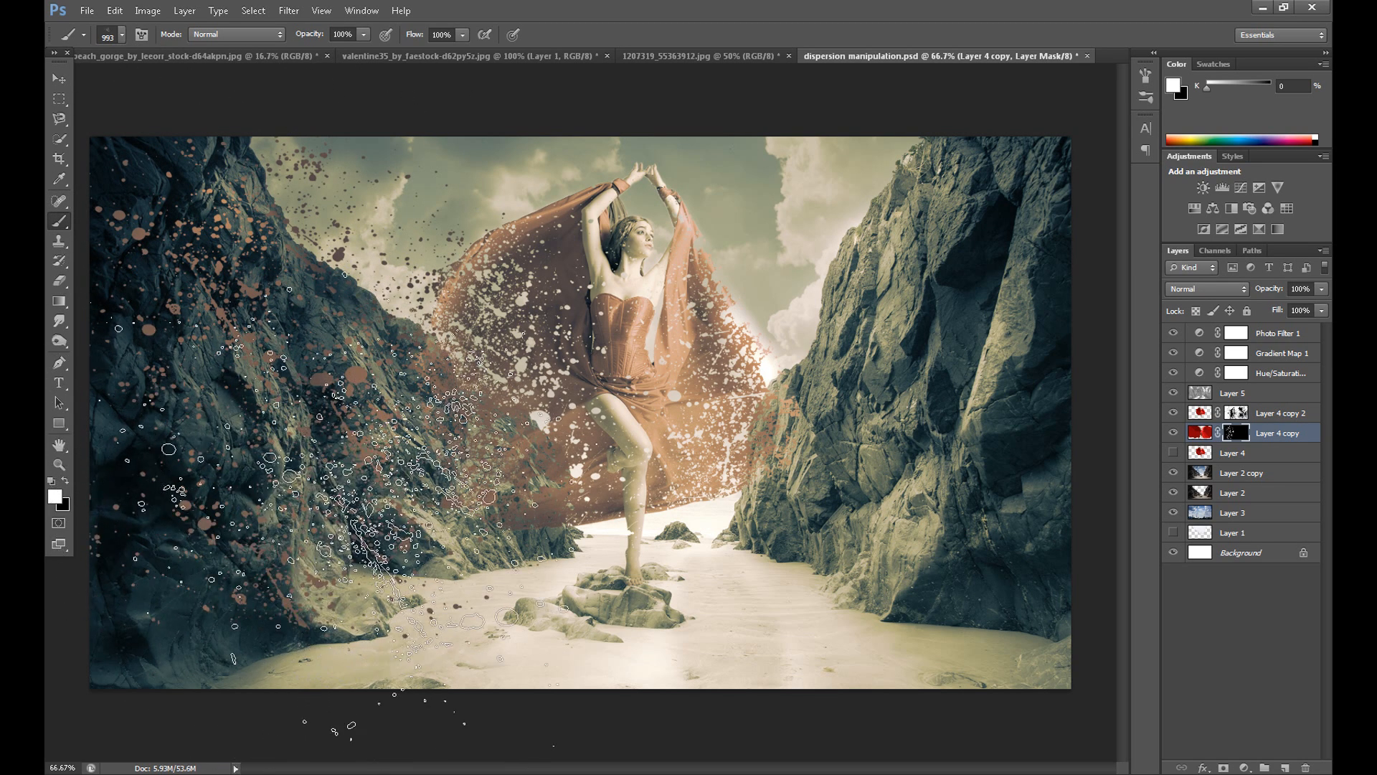
pyautogui.click(756, 306)
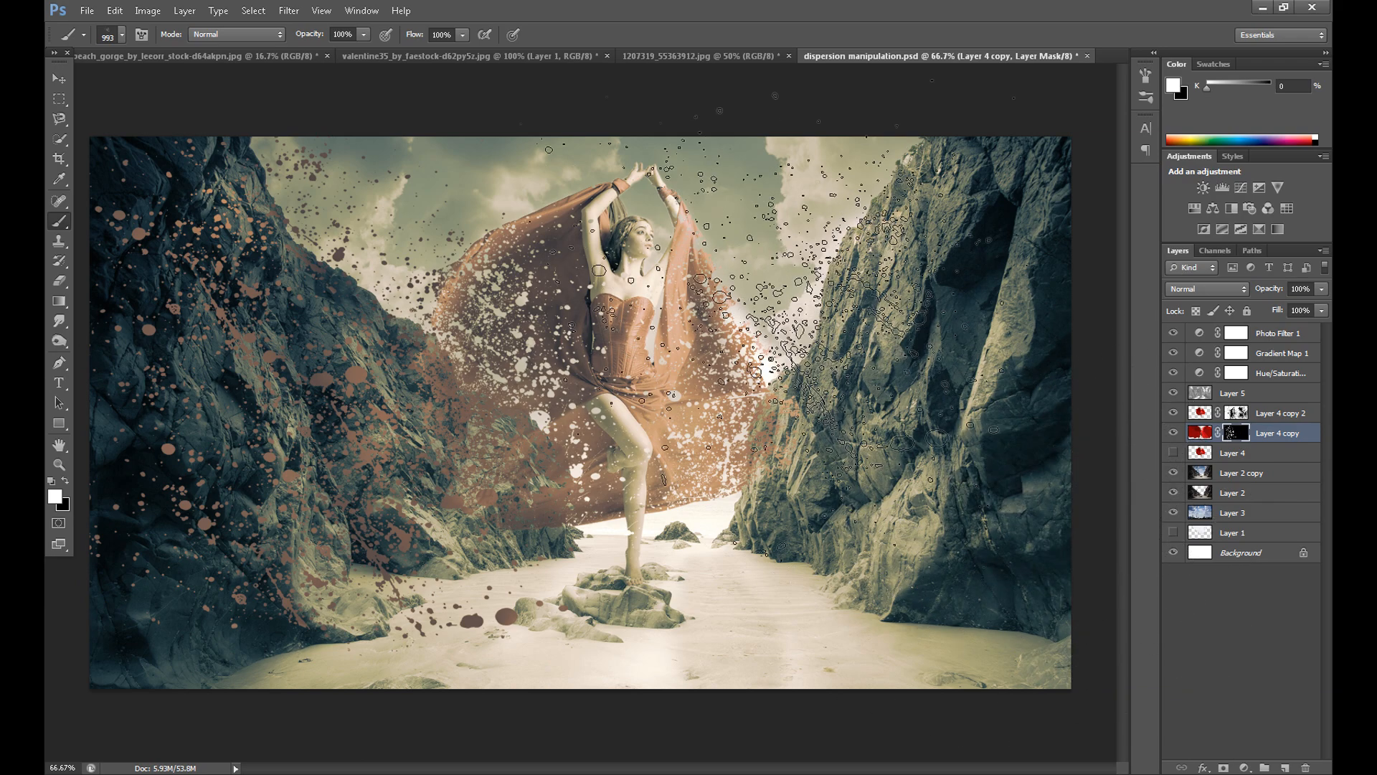
pyautogui.click(720, 230)
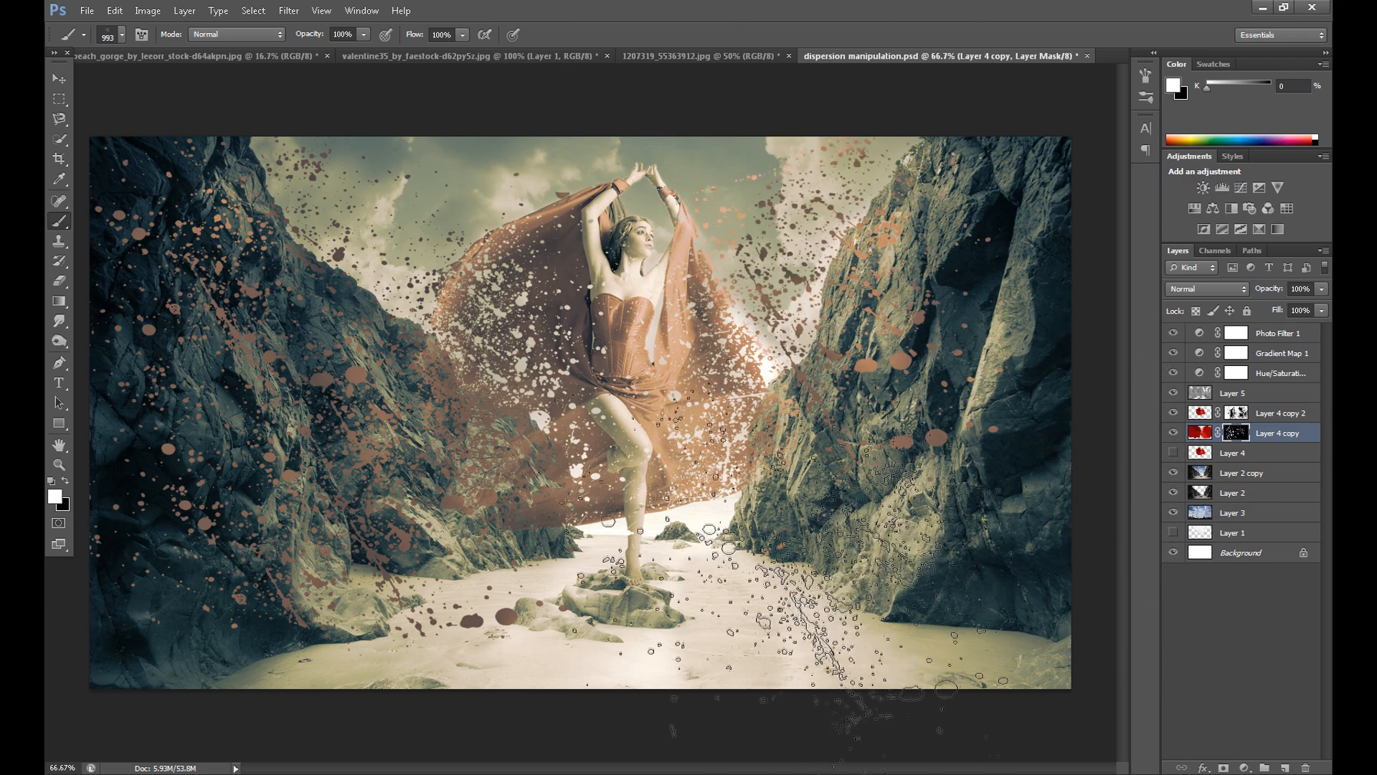
pyautogui.click(796, 617)
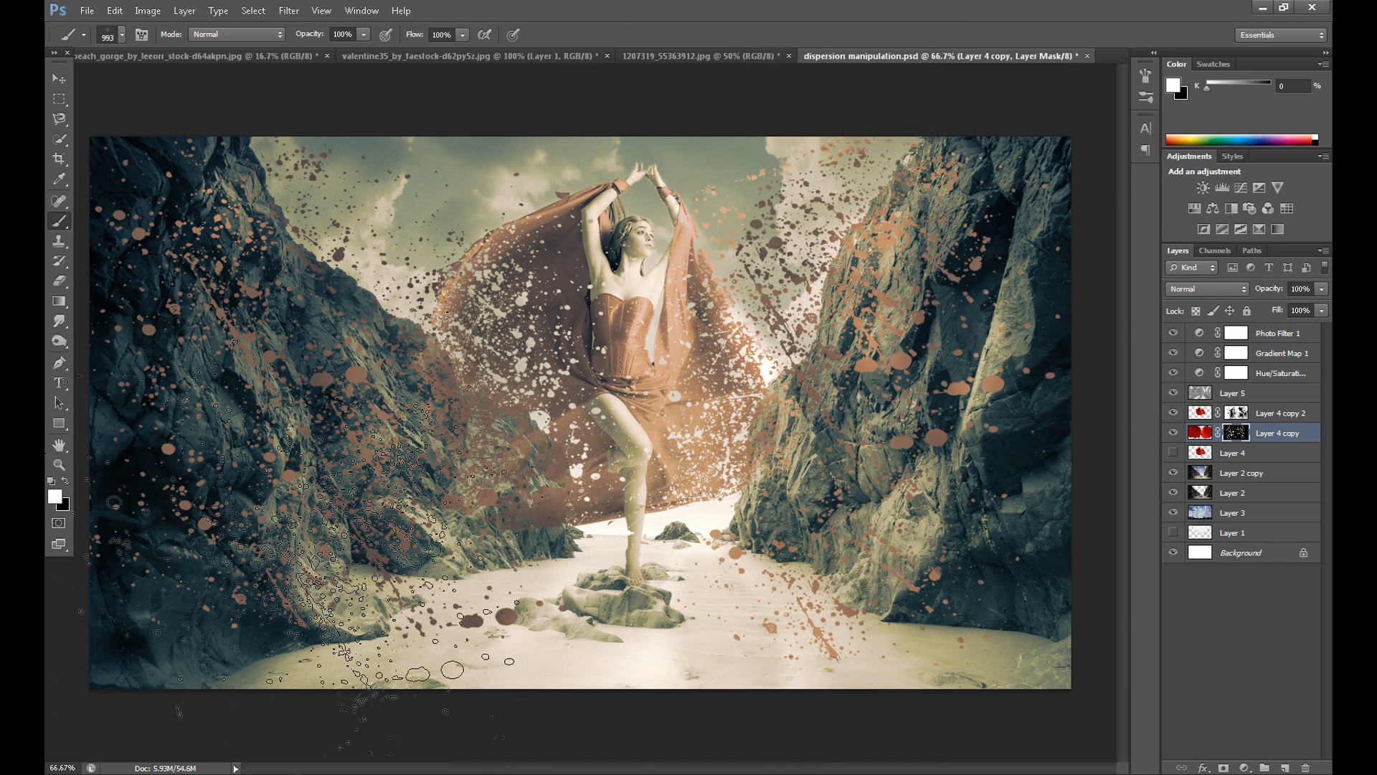
# Stamp white splatters with the 978 px splatter brush on the Layer 4 copy mask across both cliffs, the sky and the sand beside the foot rock.
pyautogui.click(122, 35)
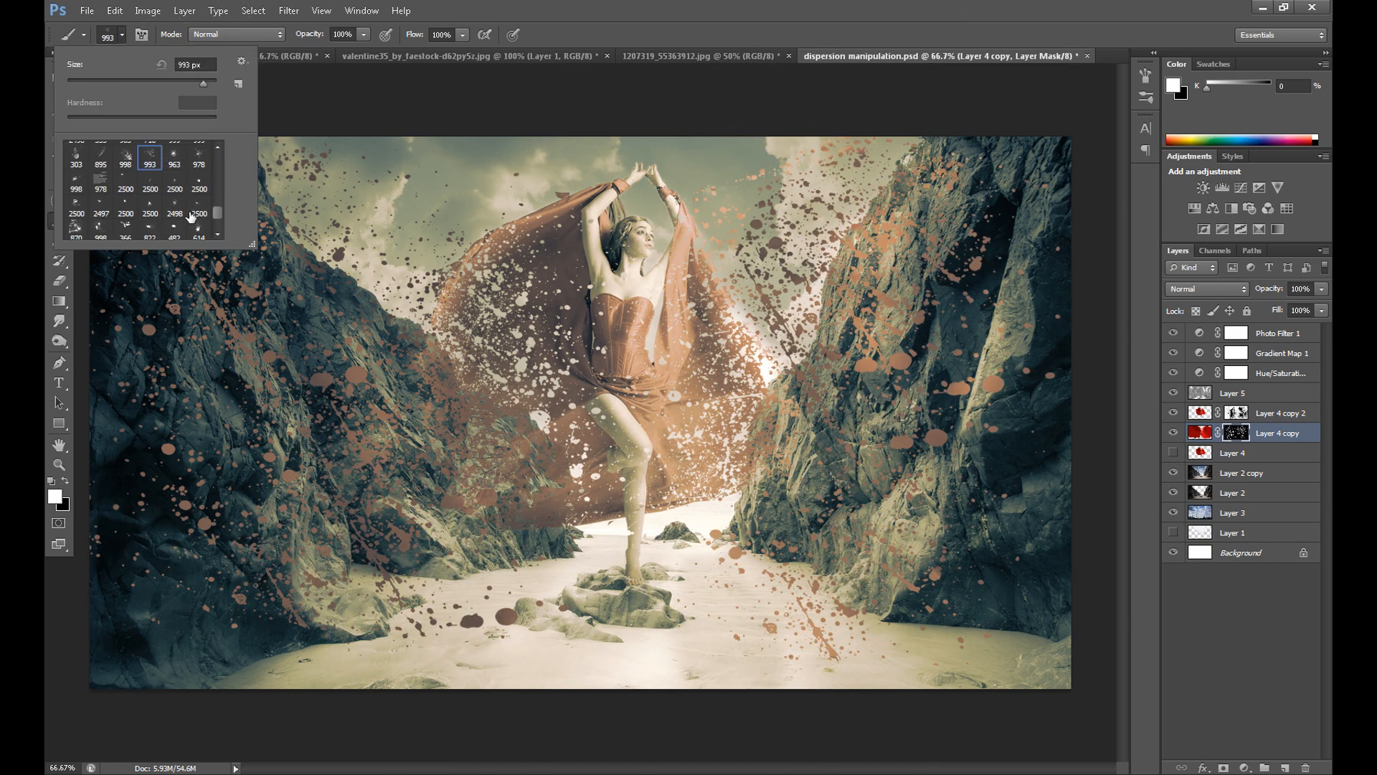
pyautogui.click(198, 176)
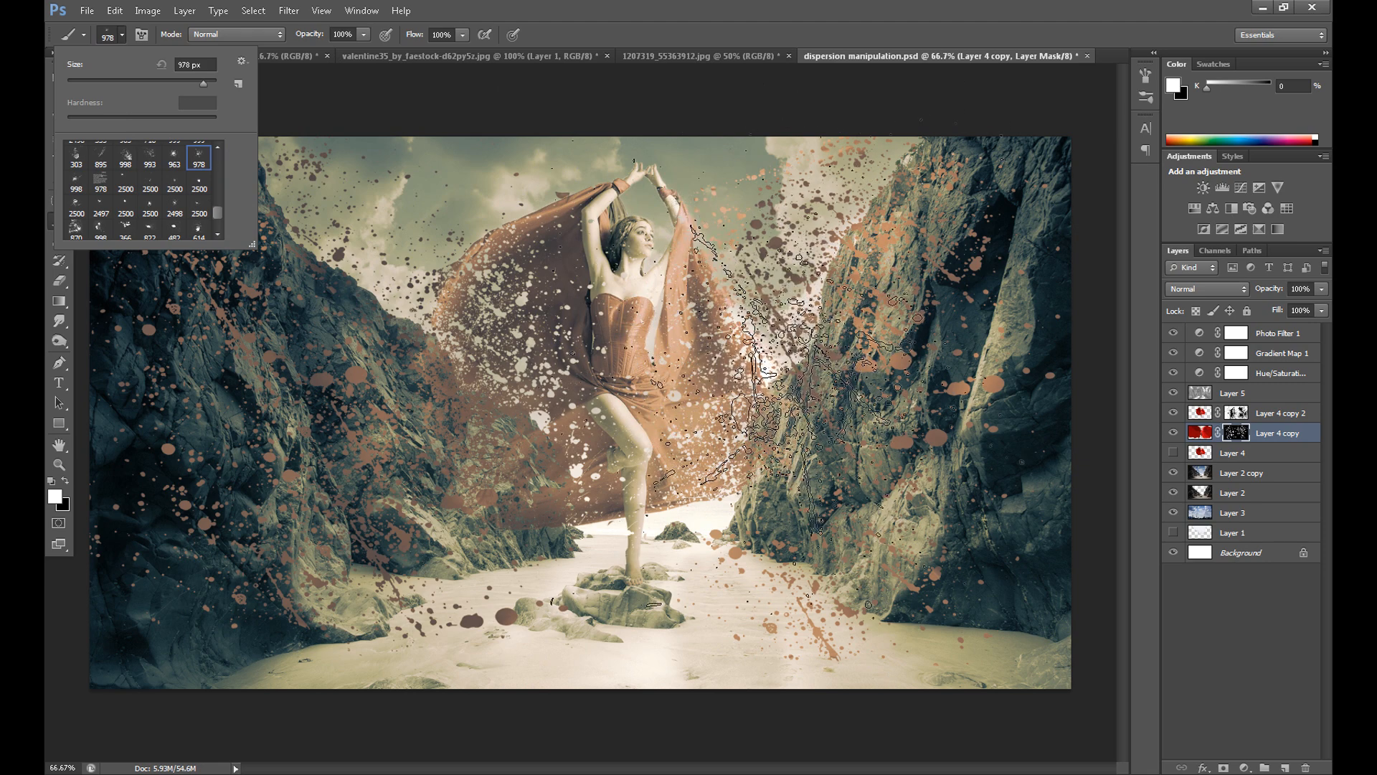
pyautogui.click(789, 387)
pyautogui.click(783, 369)
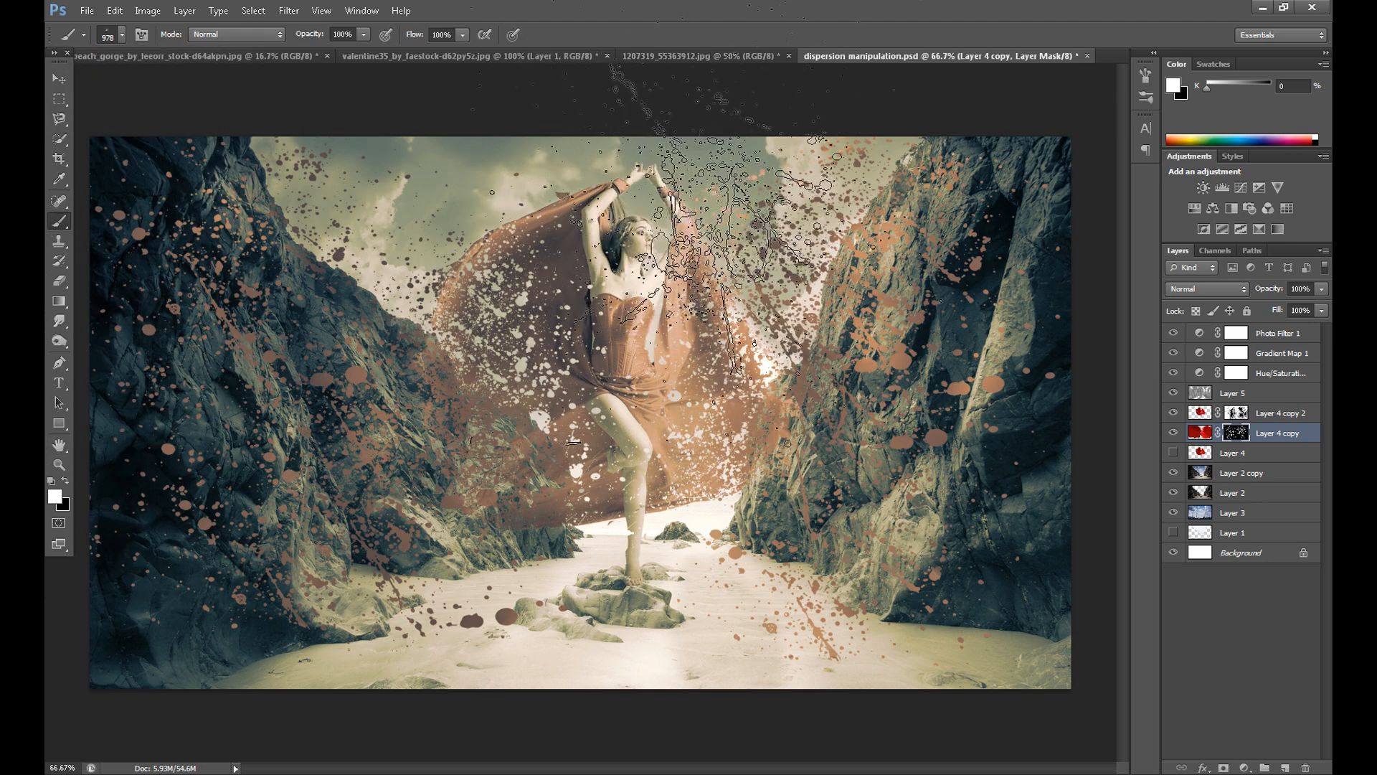
pyautogui.click(737, 206)
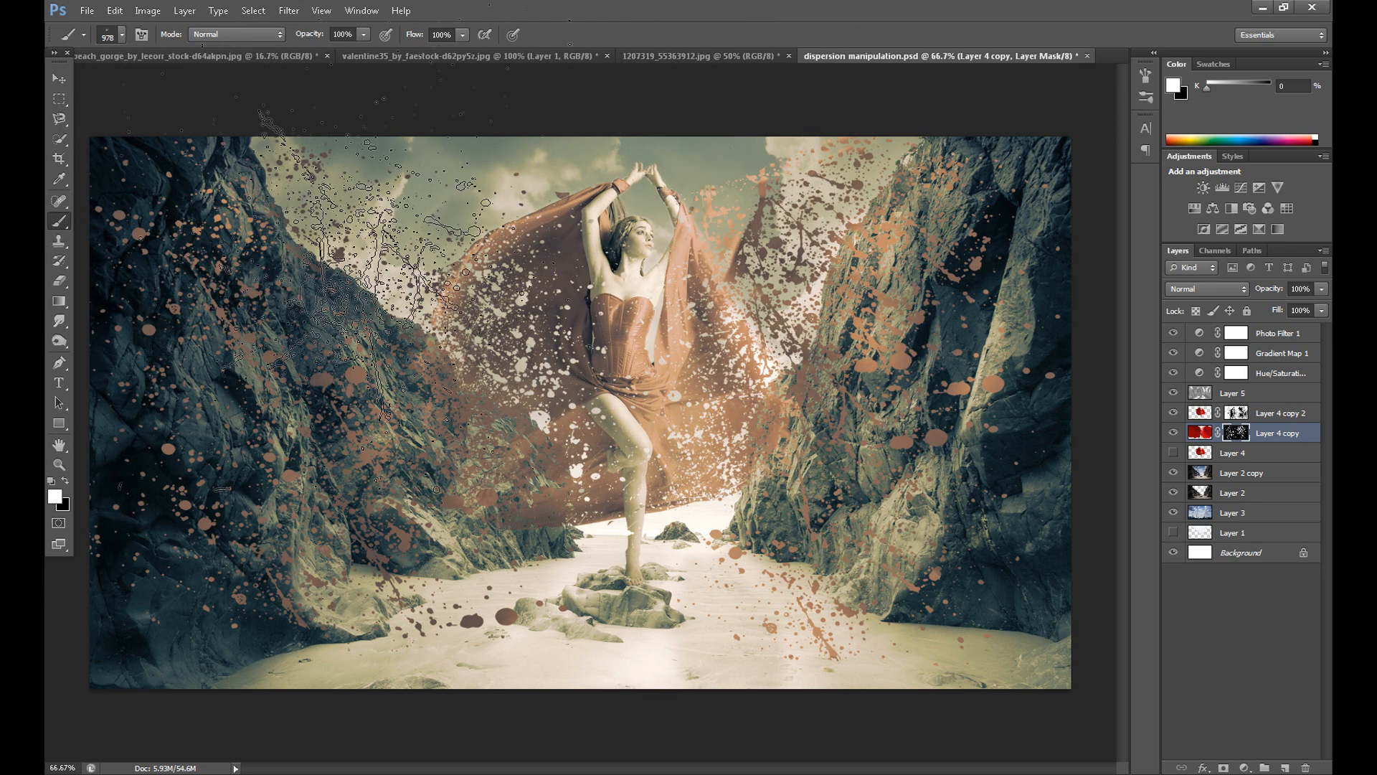
pyautogui.click(122, 323)
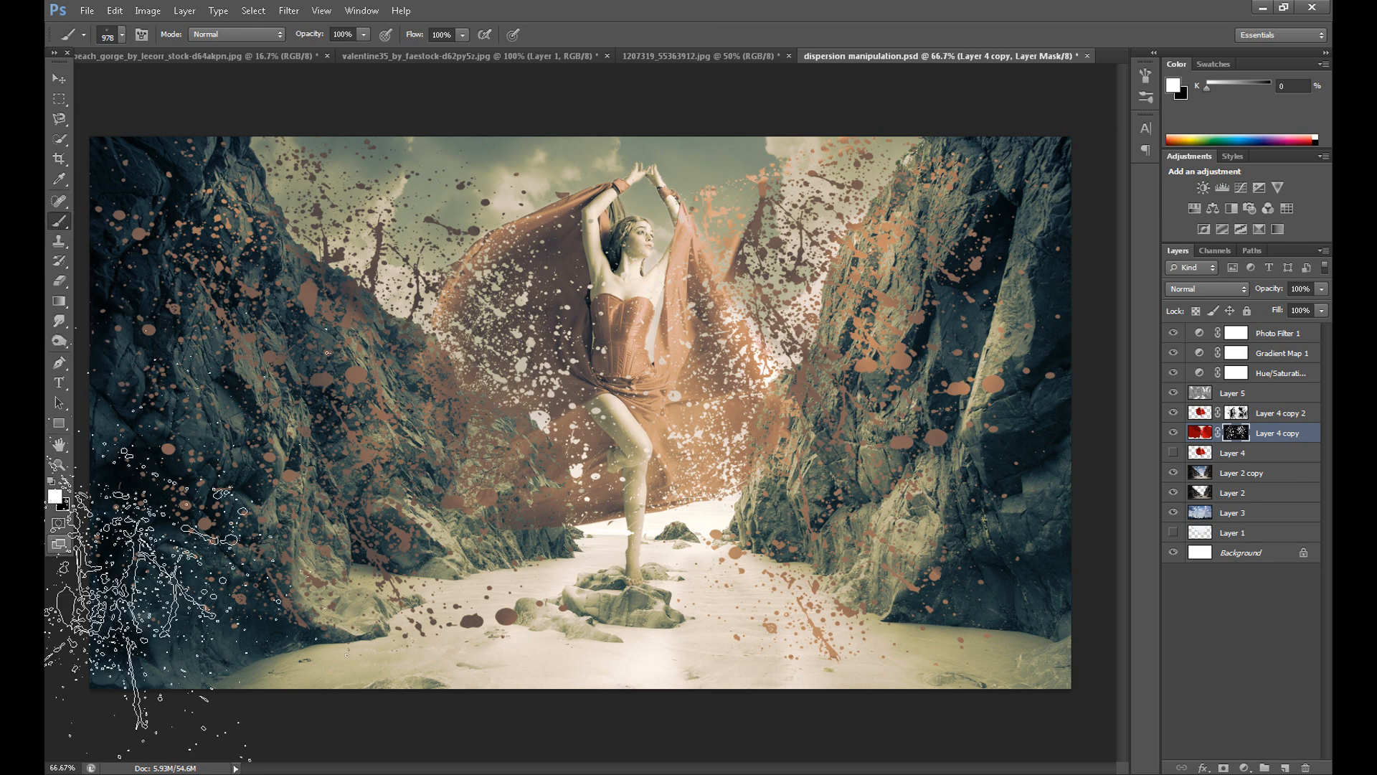
pyautogui.click(699, 595)
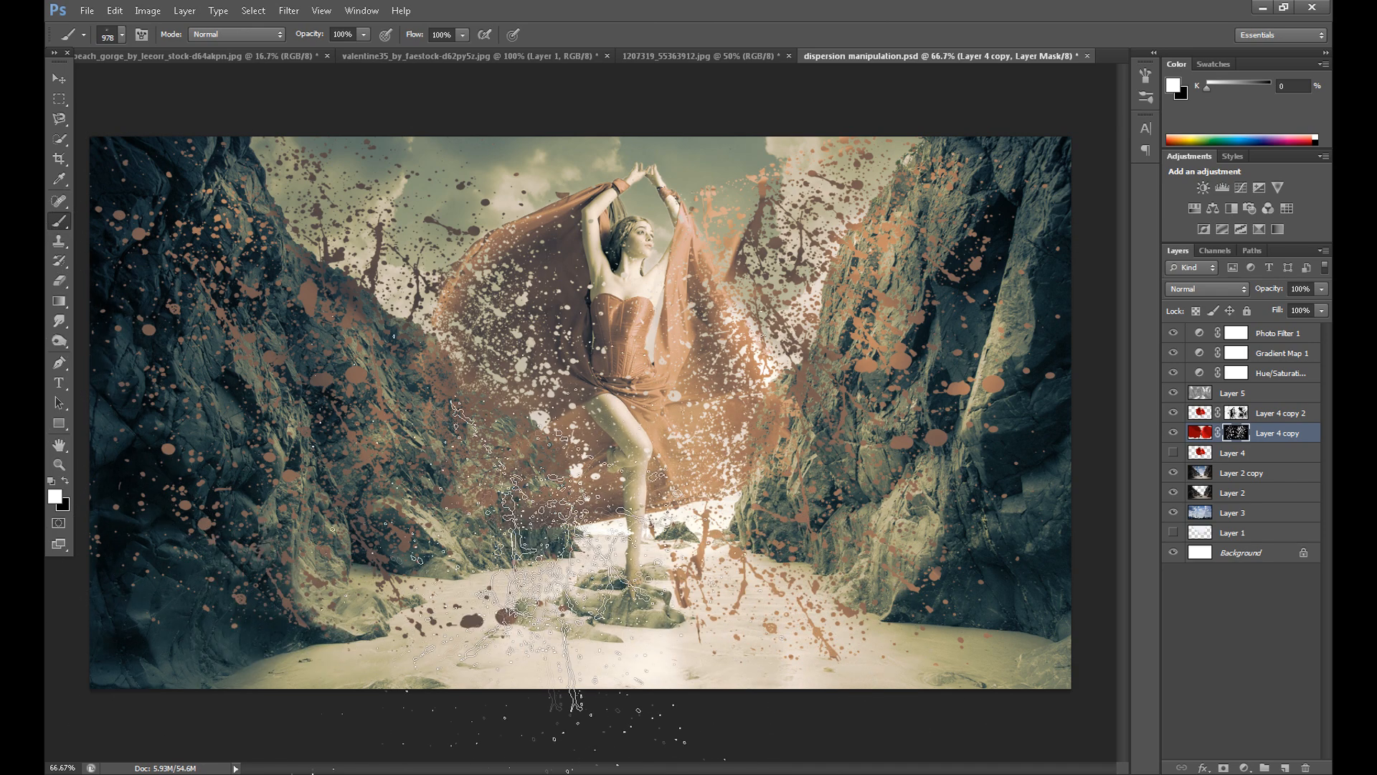
# Try a 978 px splatter stamp on the sand beside the foot rock, and step back one history state.
pyautogui.click(545, 574)
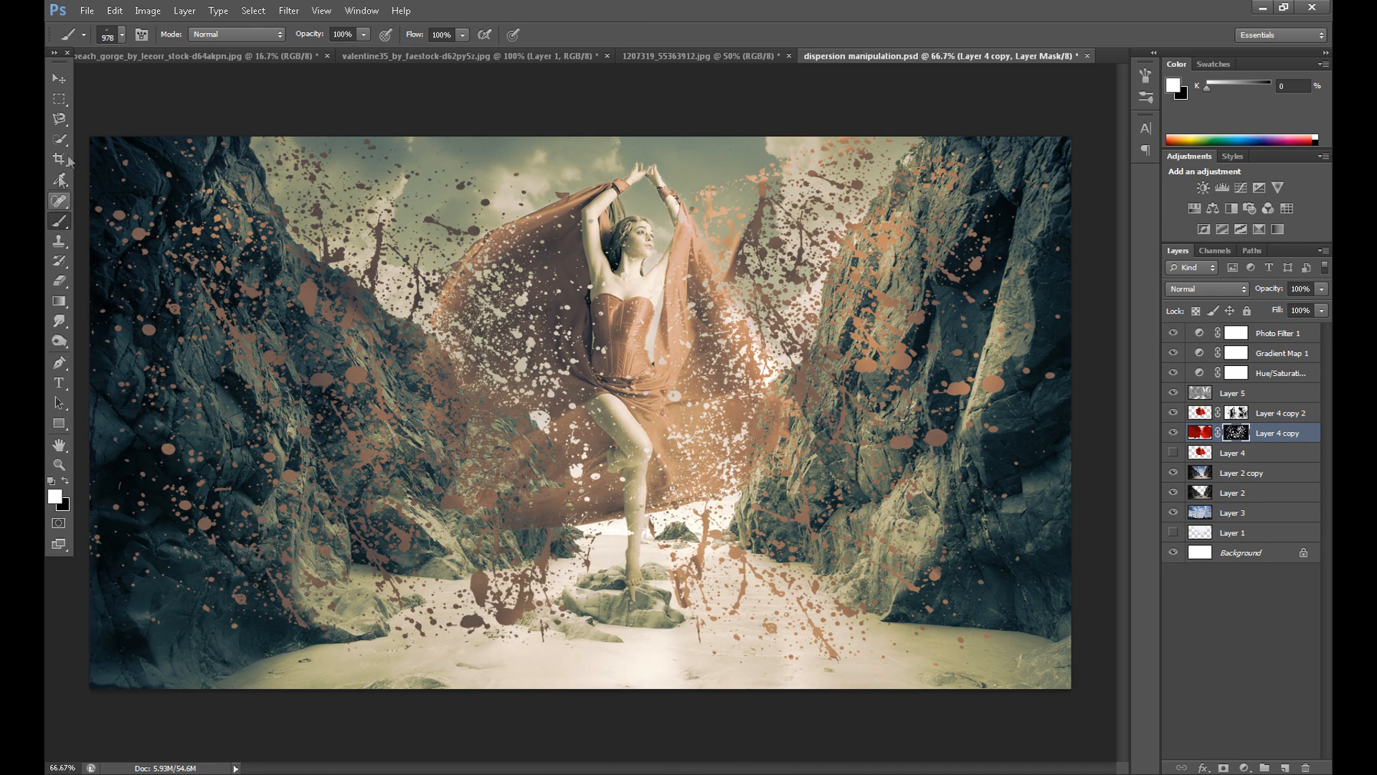
pyautogui.click(115, 10)
pyautogui.click(124, 56)
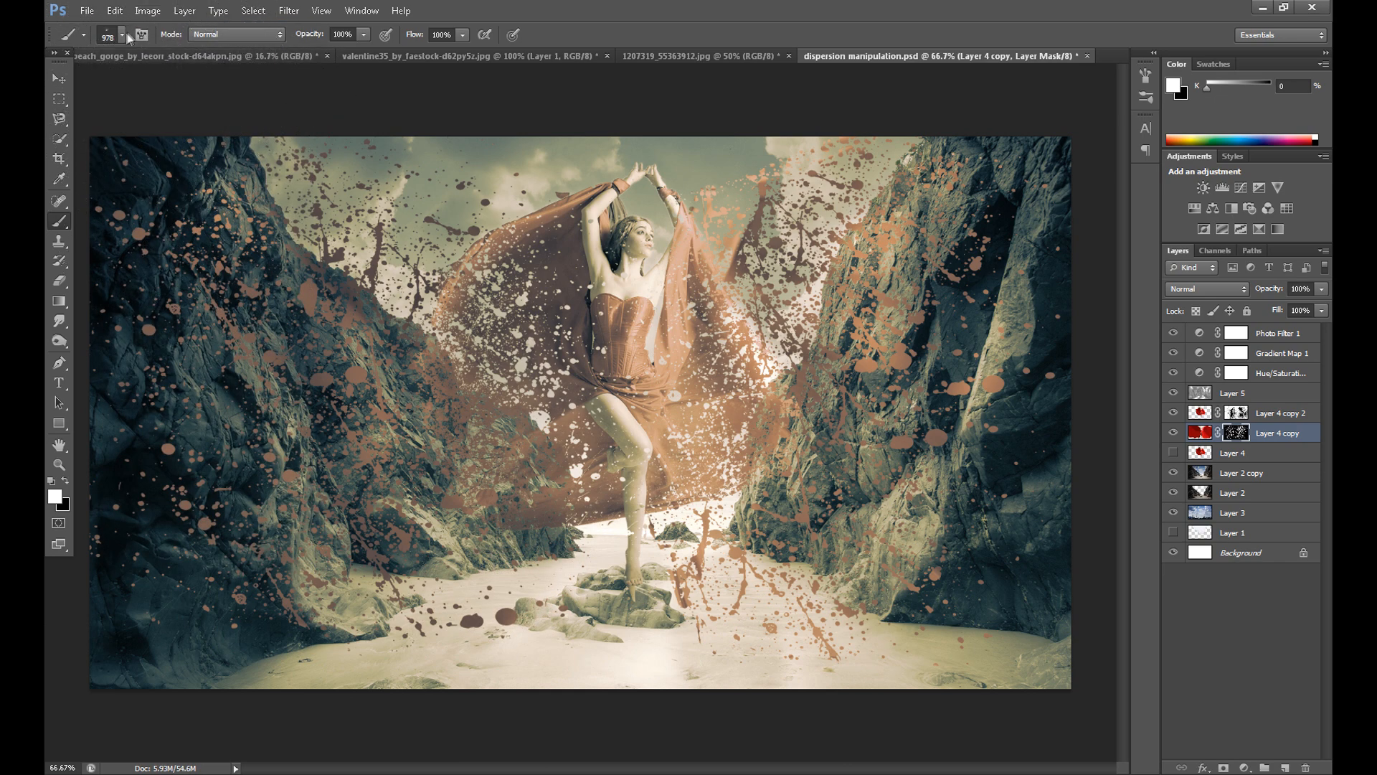
# Stamp more white splatters around the cloth's lower edge and the sand with the 926 px and 771 px splatter brushes.
pyautogui.click(123, 35)
pyautogui.click(217, 235)
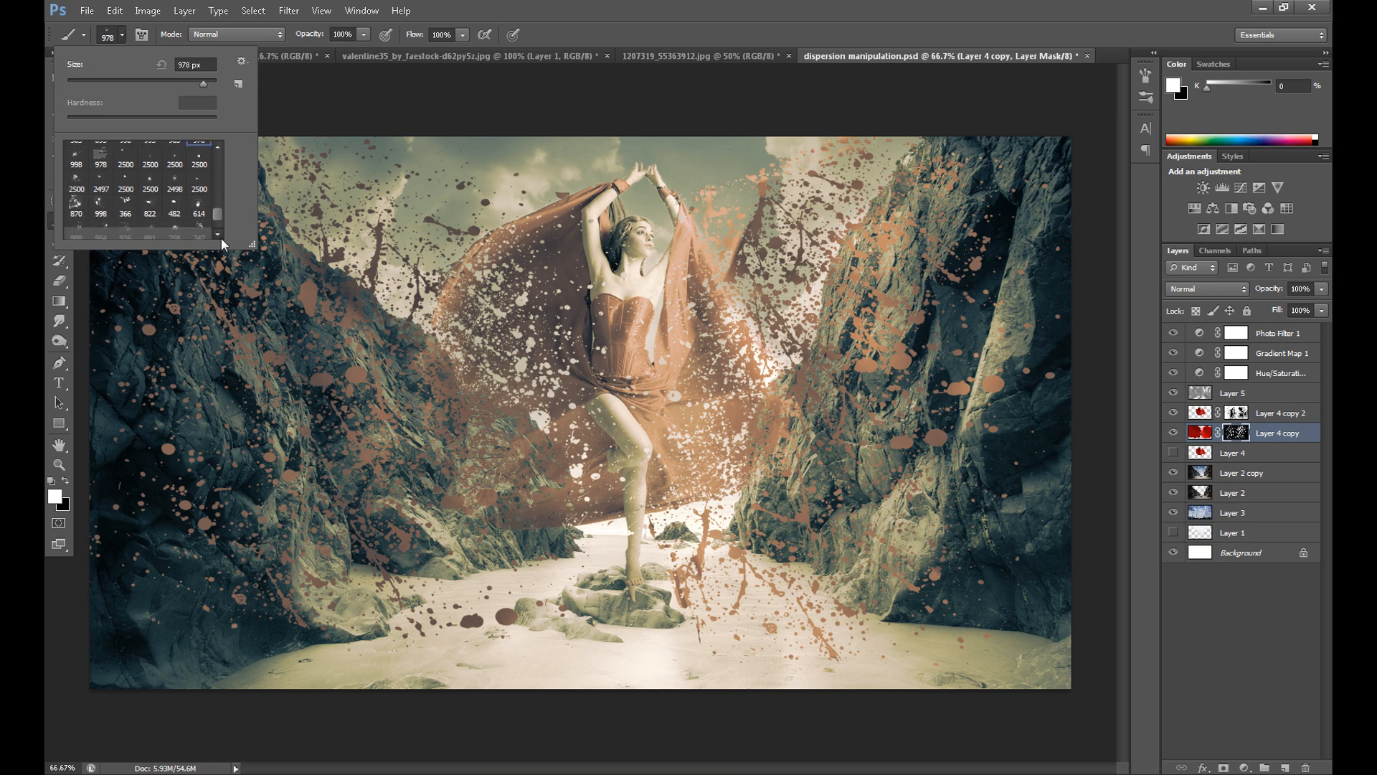
pyautogui.click(217, 235)
pyautogui.click(124, 217)
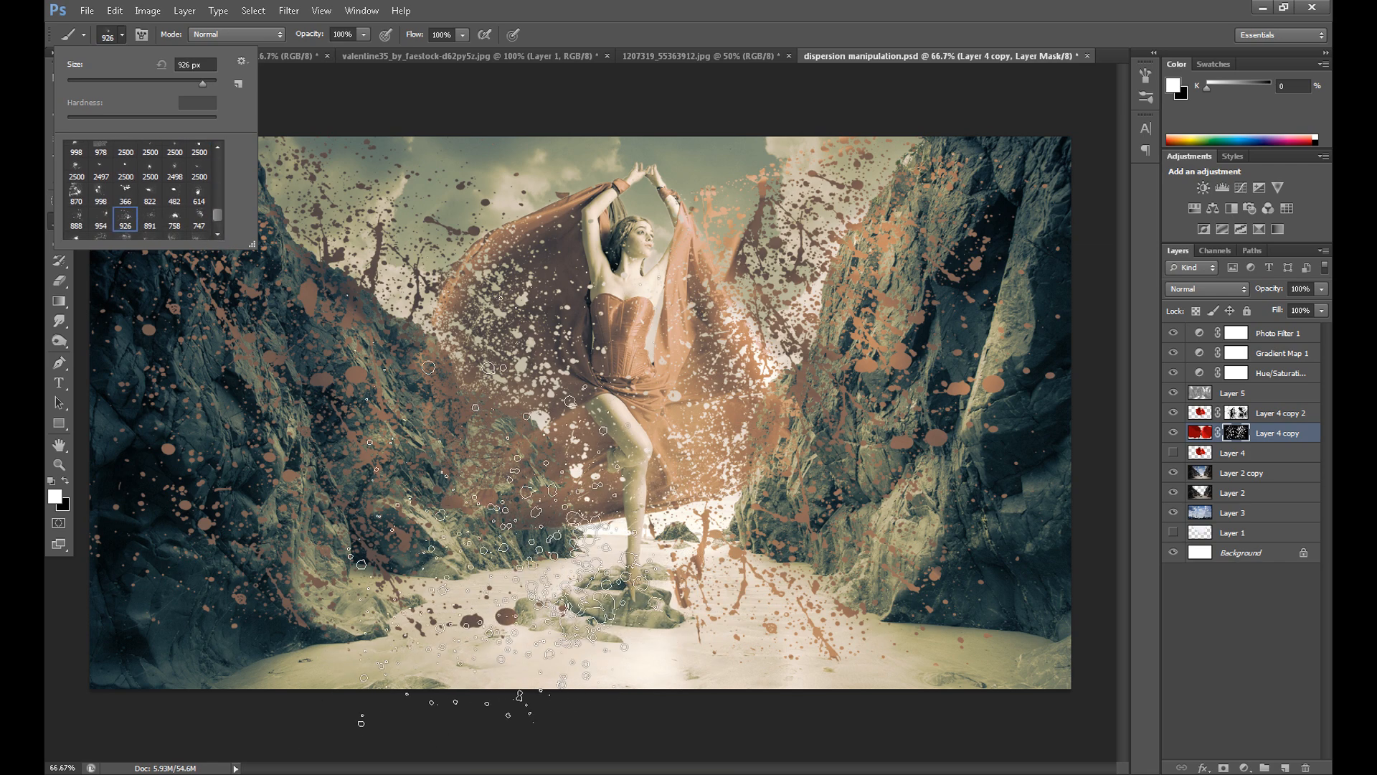
pyautogui.click(503, 540)
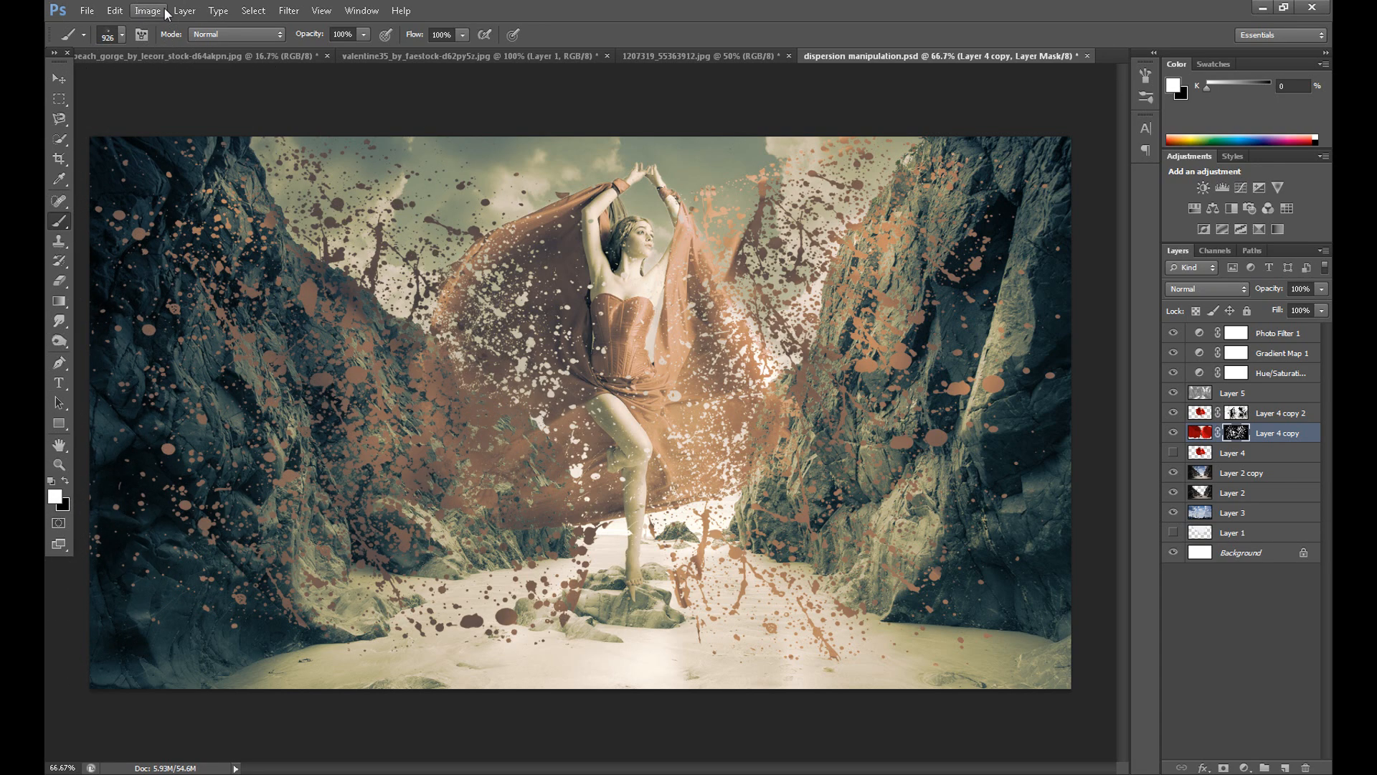
pyautogui.click(121, 38)
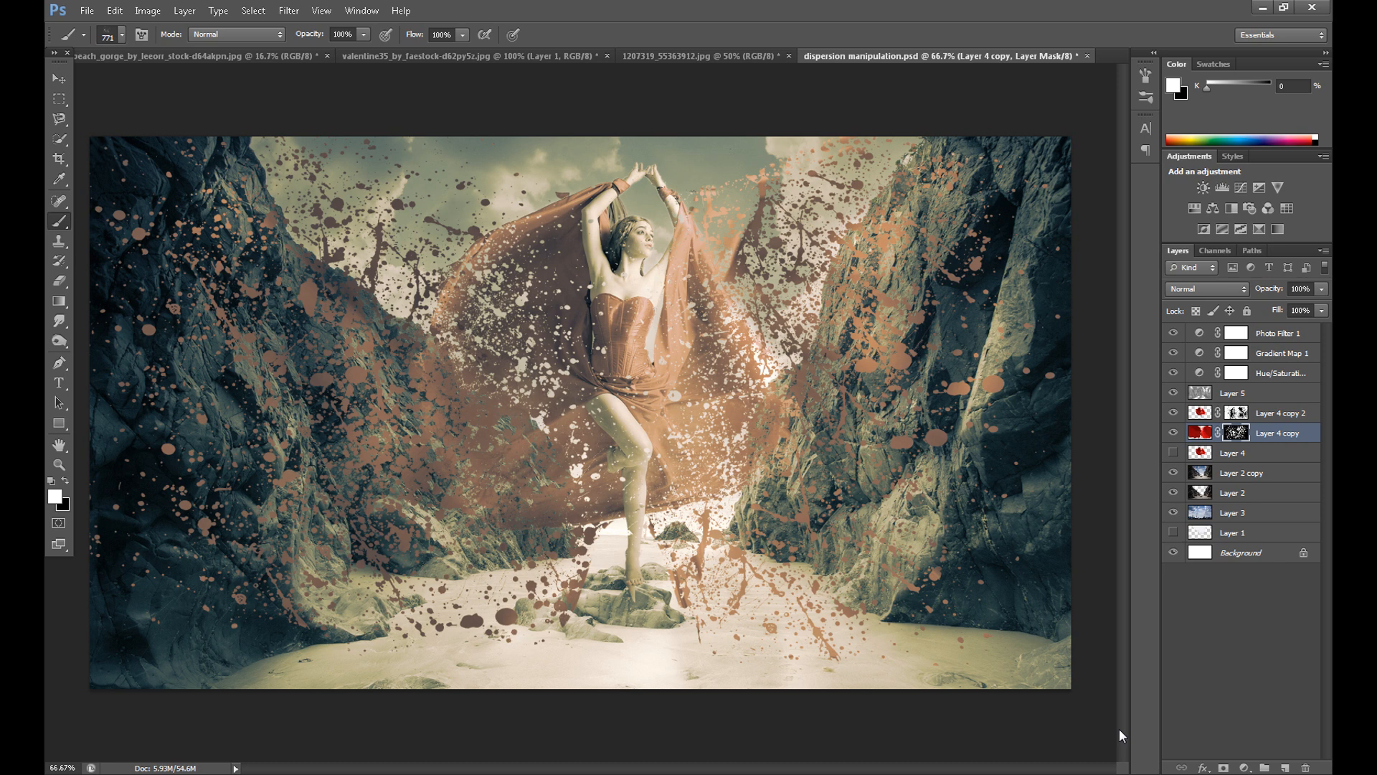
# Clean the speckles off the woman's body and legs with a hard round brush at 135, 45 and 26 px.
pyautogui.click(121, 34)
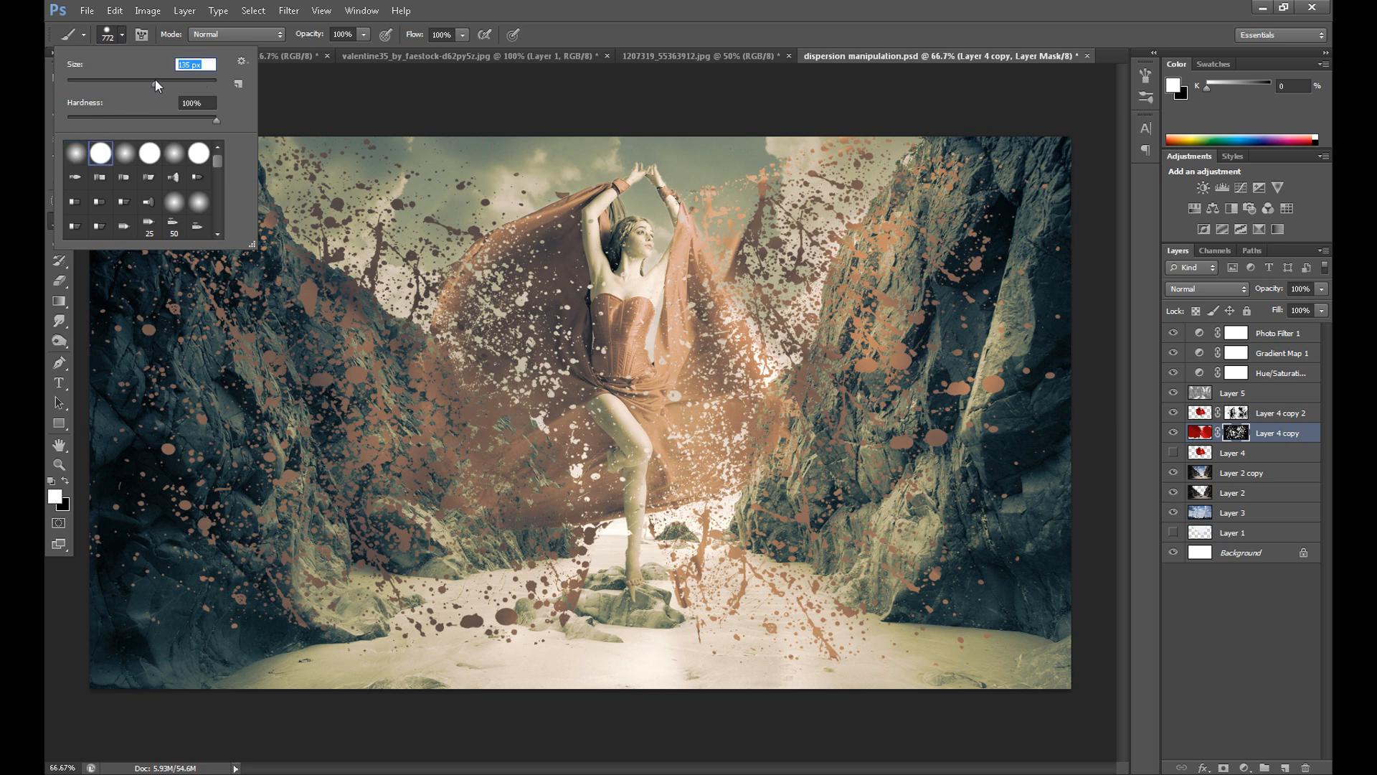
pyautogui.press('Return')
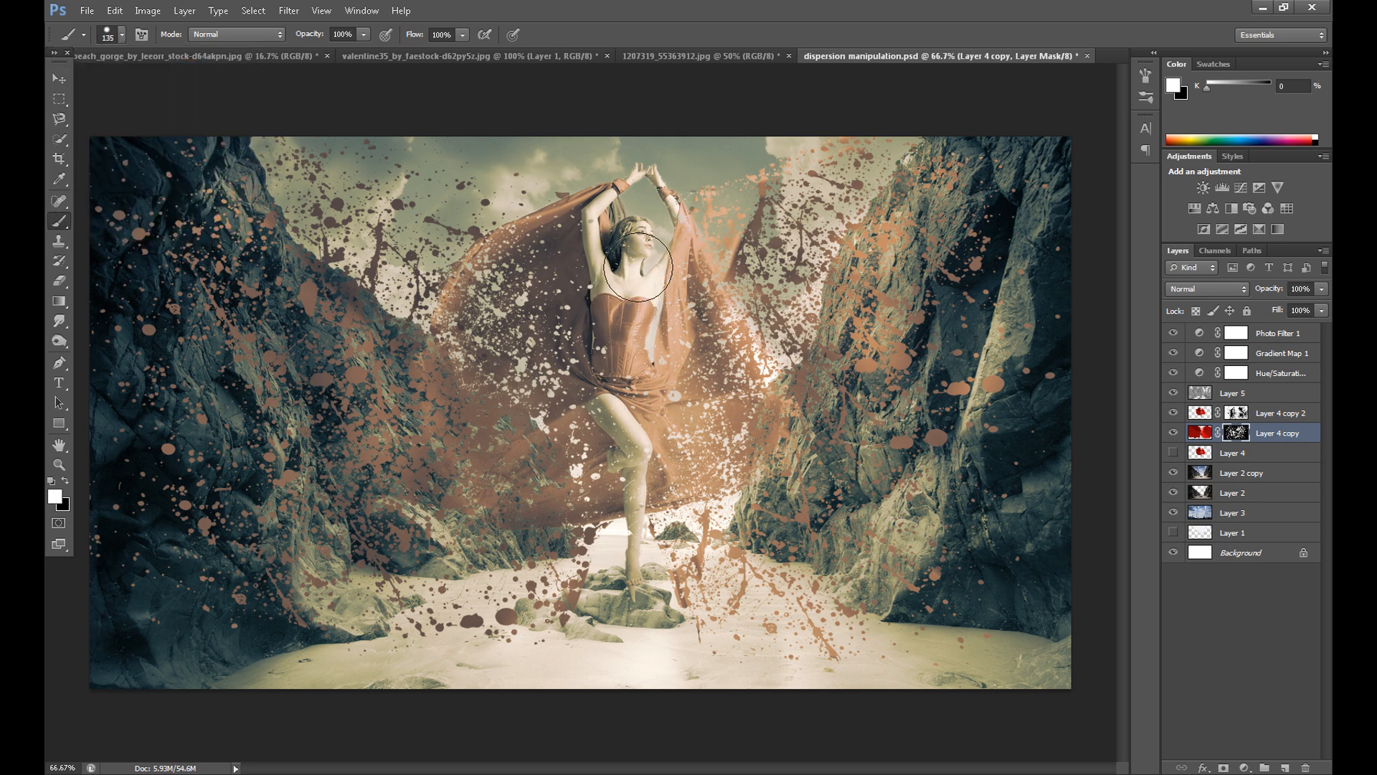
pyautogui.click(121, 34)
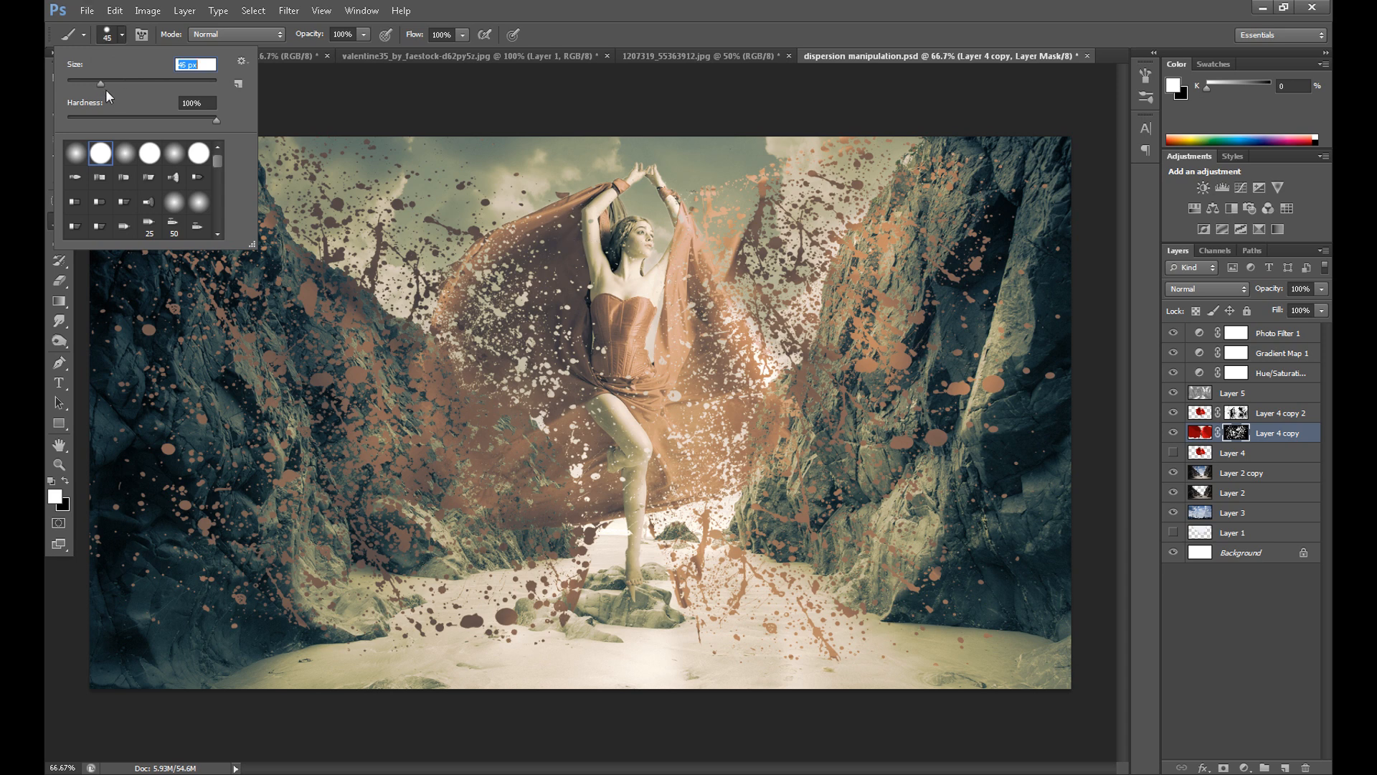
pyautogui.press('Return')
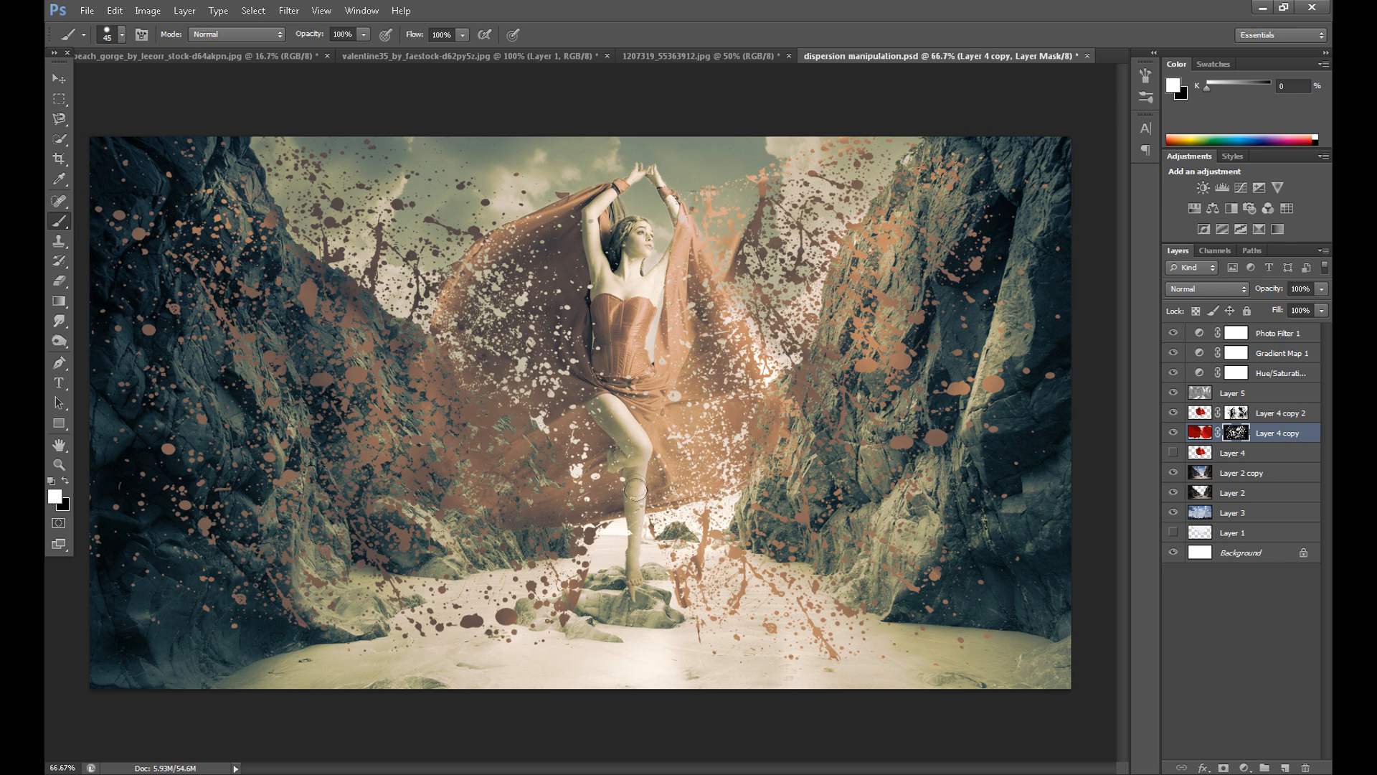
pyautogui.click(121, 34)
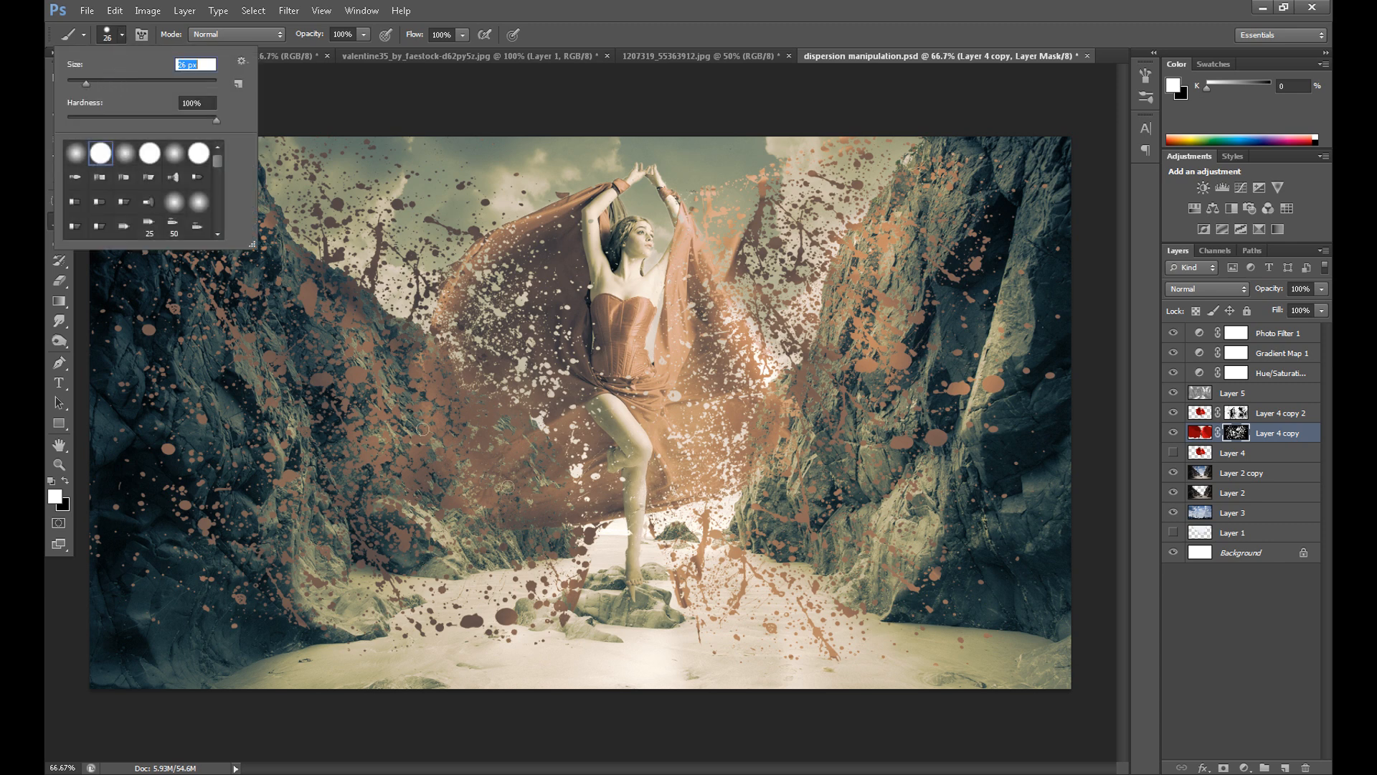
pyautogui.press('Return')
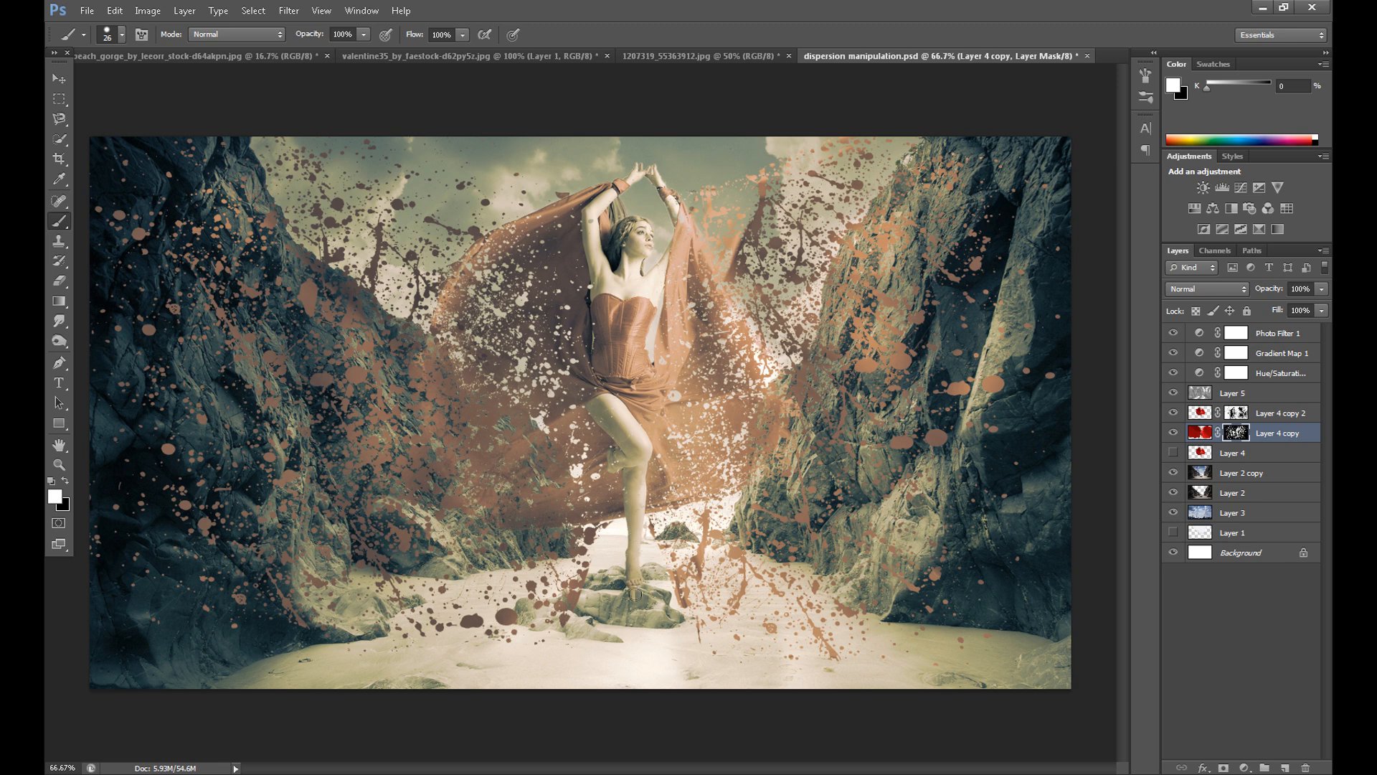
pyautogui.click(1244, 415)
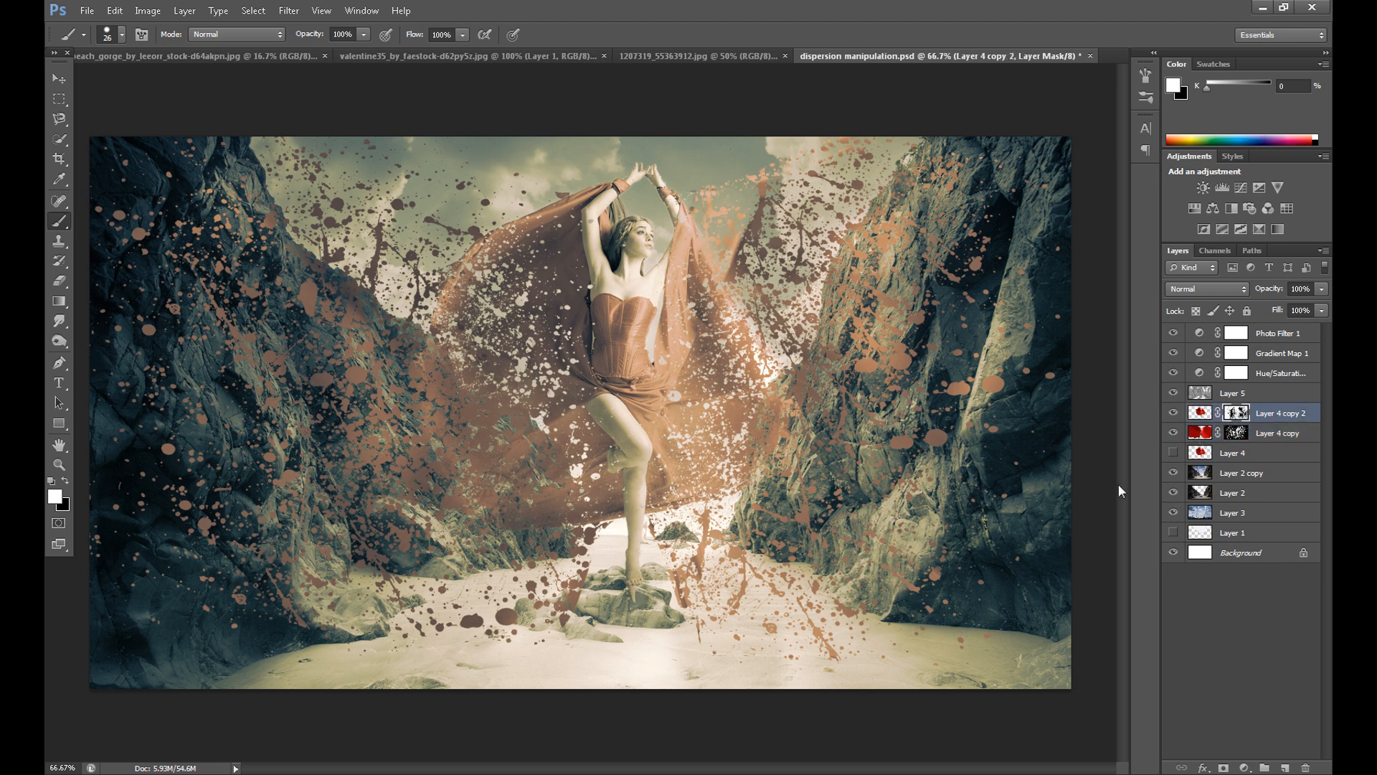
pyautogui.click(58, 281)
pyautogui.click(1236, 433)
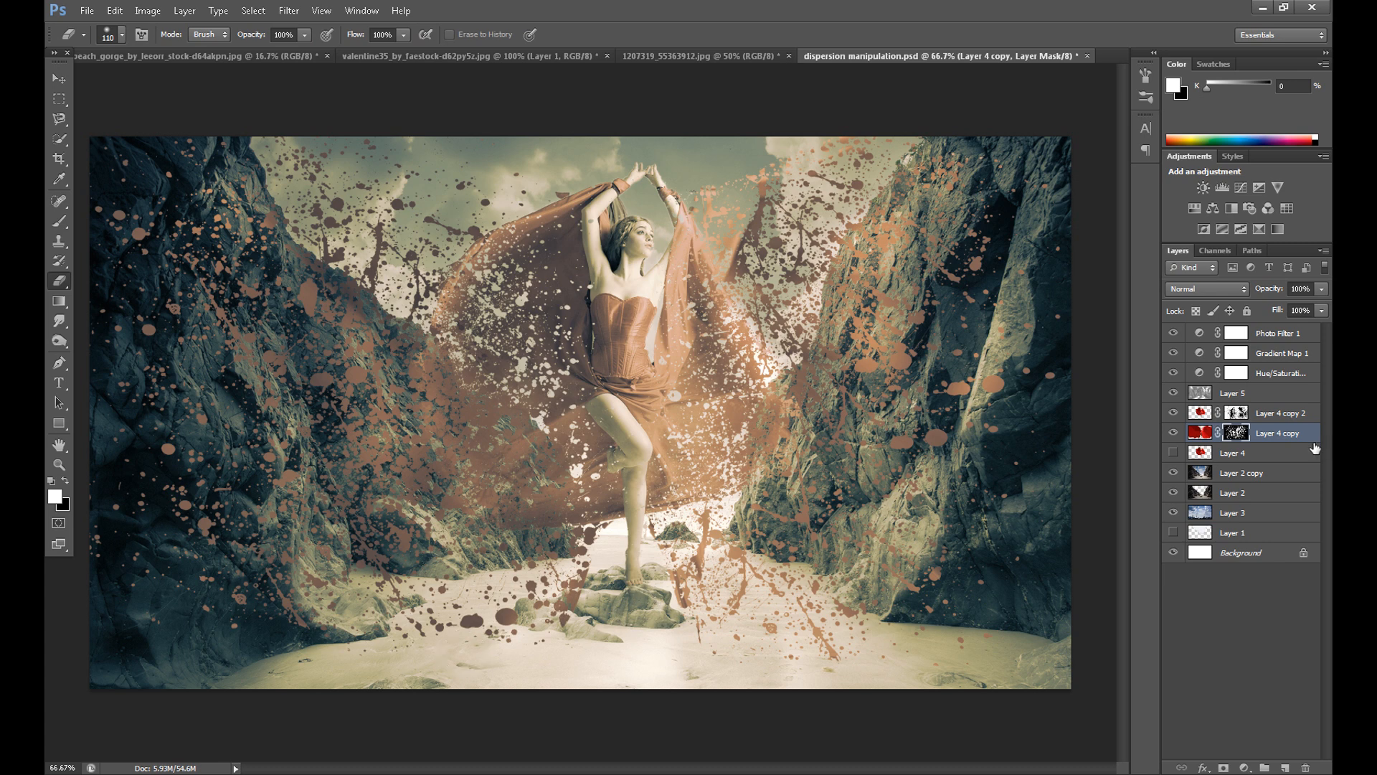
pyautogui.click(59, 221)
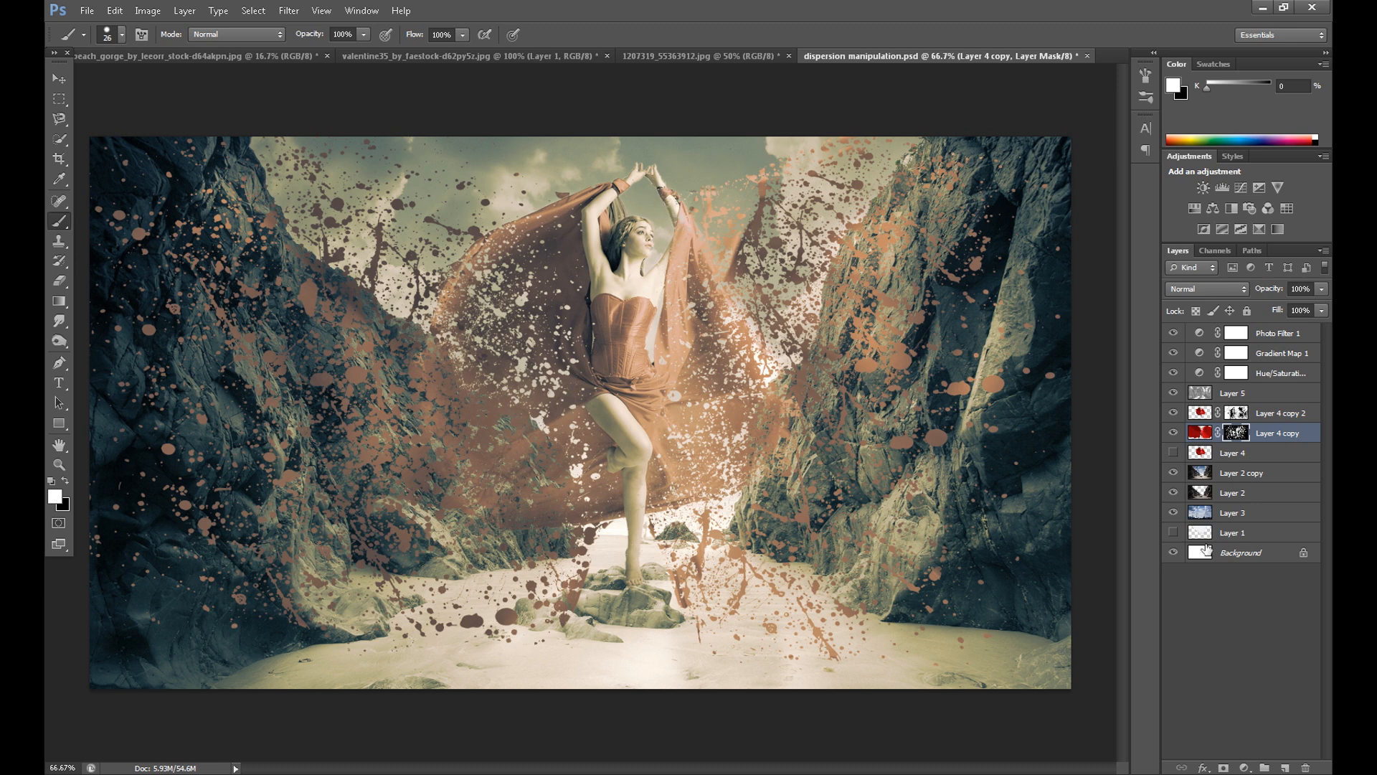
pyautogui.click(1201, 432)
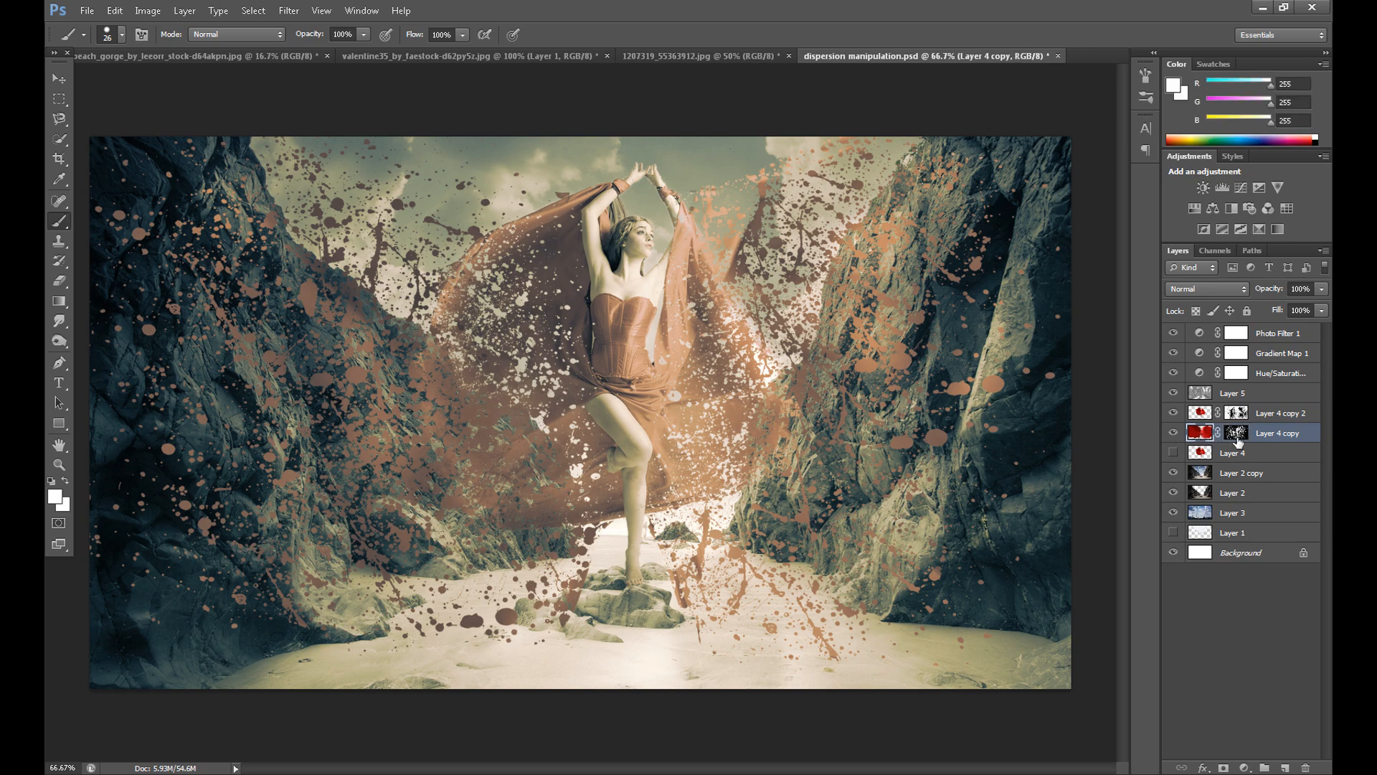
pyautogui.click(1236, 432)
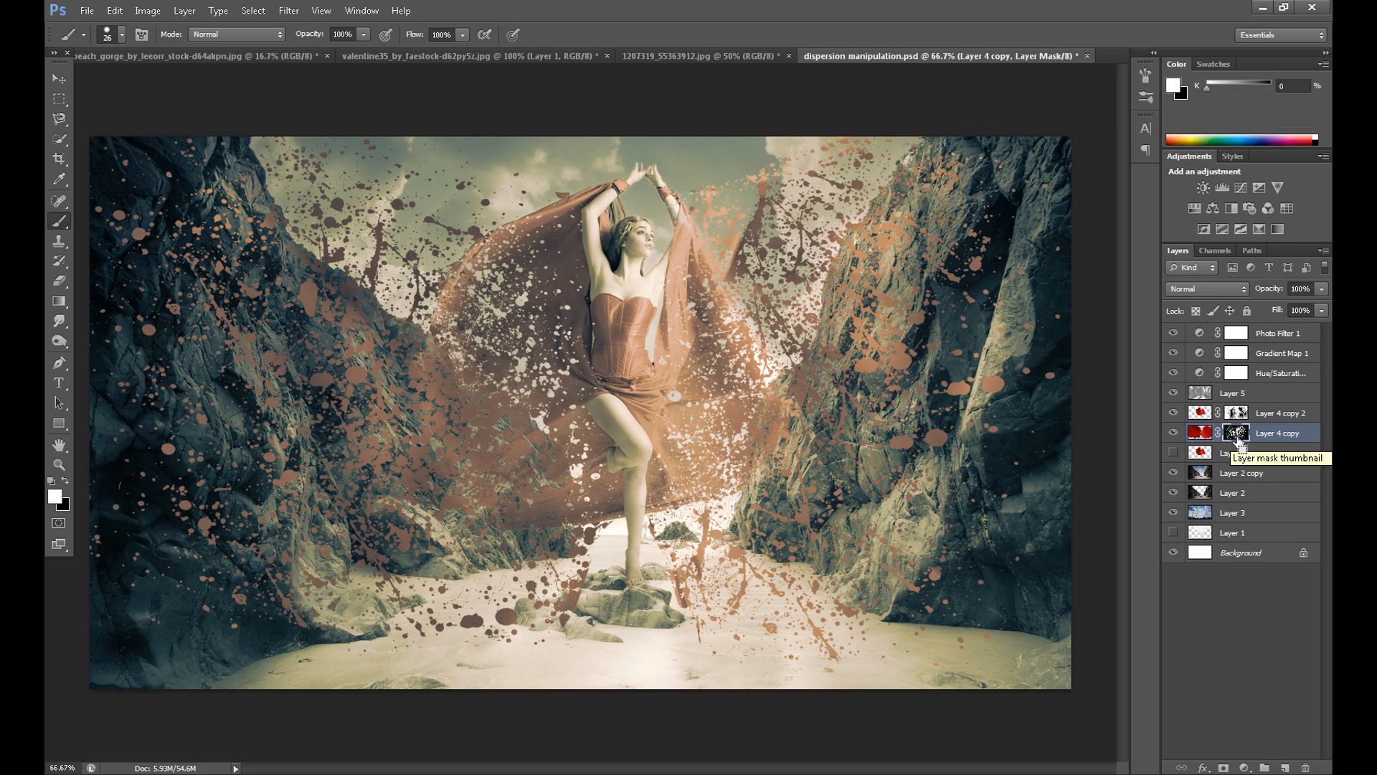
# Load the Layer 4 copy mask as a selection and add a Hue/Saturation adjustment with Saturation -100 and Lightness -100.
pyautogui.keyDown('ctrl'); pyautogui.click(1237, 434); pyautogui.keyUp('ctrl')
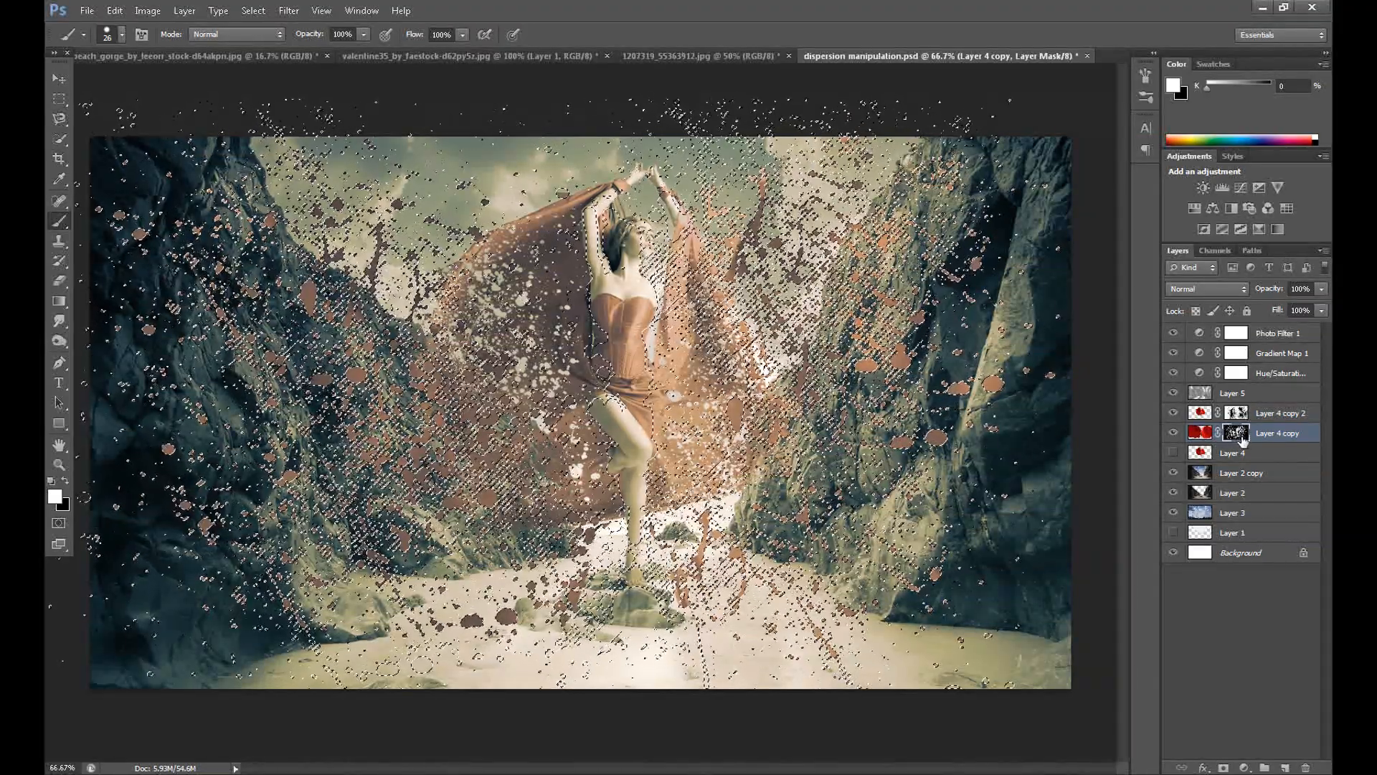
pyautogui.click(1244, 768)
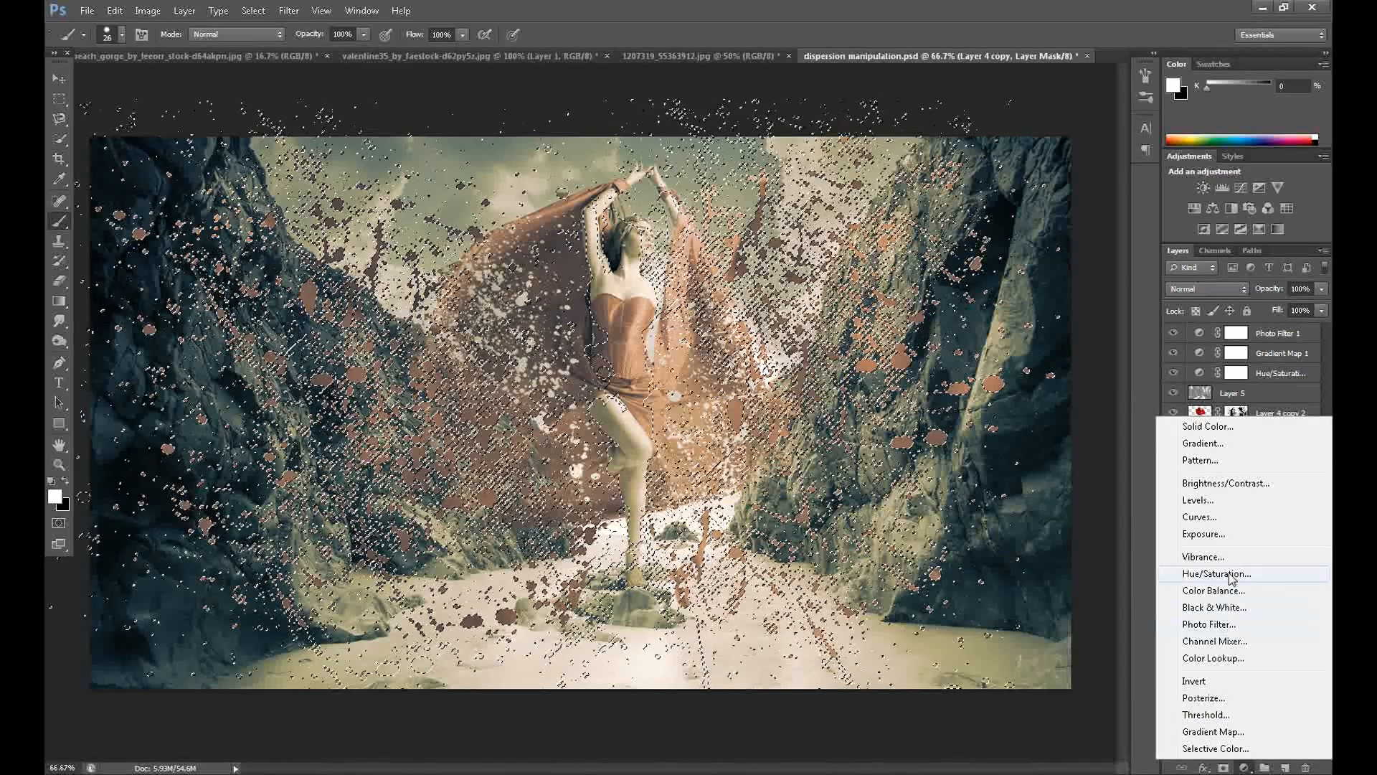
pyautogui.click(1217, 573)
pyautogui.moveTo(834, 253); pyautogui.dragTo(721, 245)
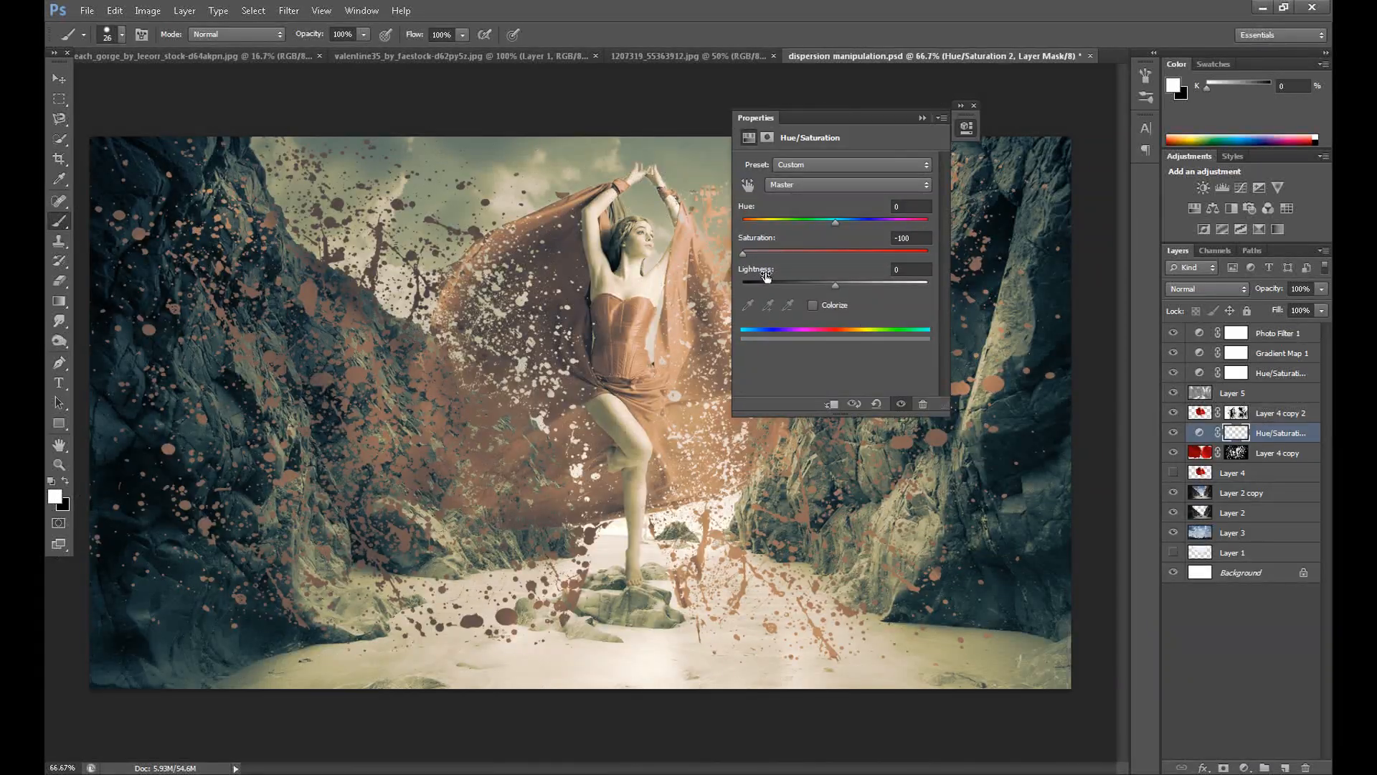
pyautogui.moveTo(783, 285); pyautogui.dragTo(717, 283)
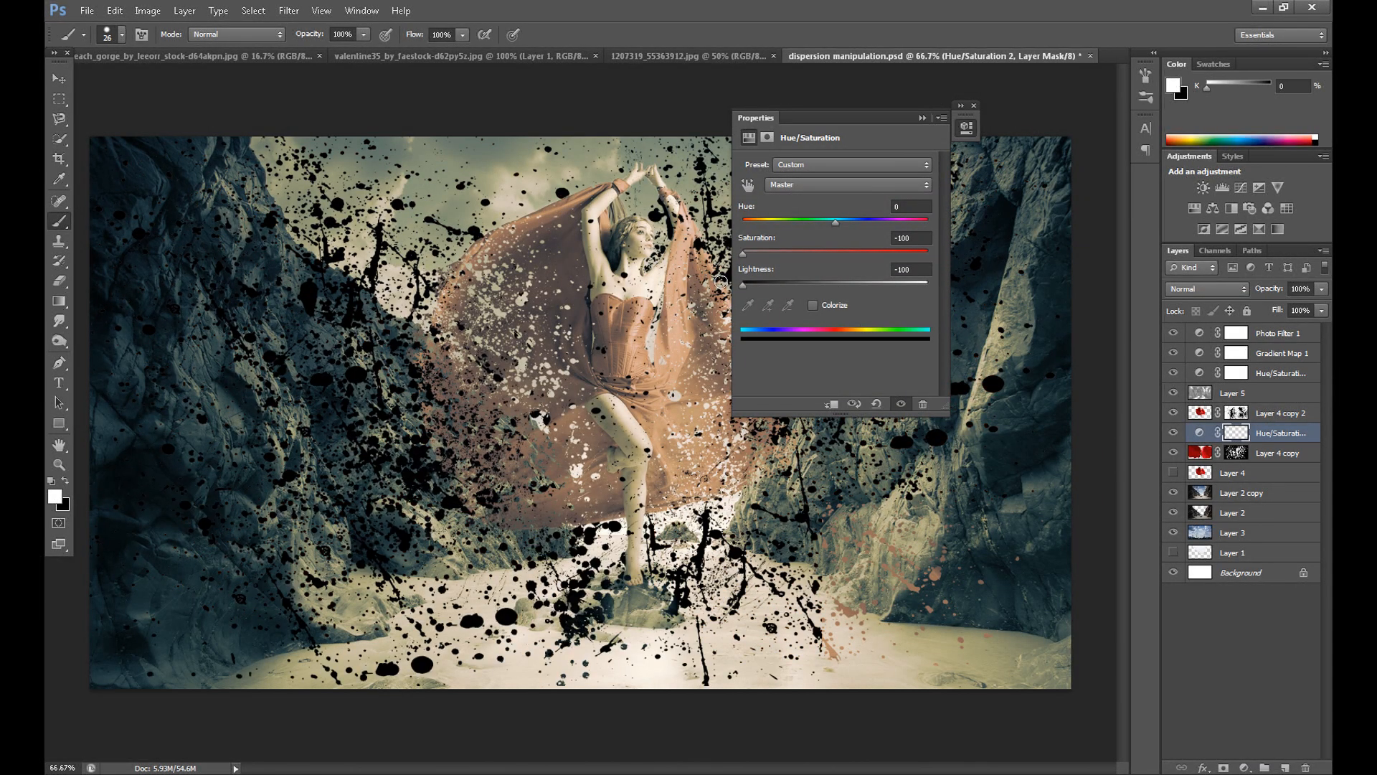
pyautogui.click(974, 106)
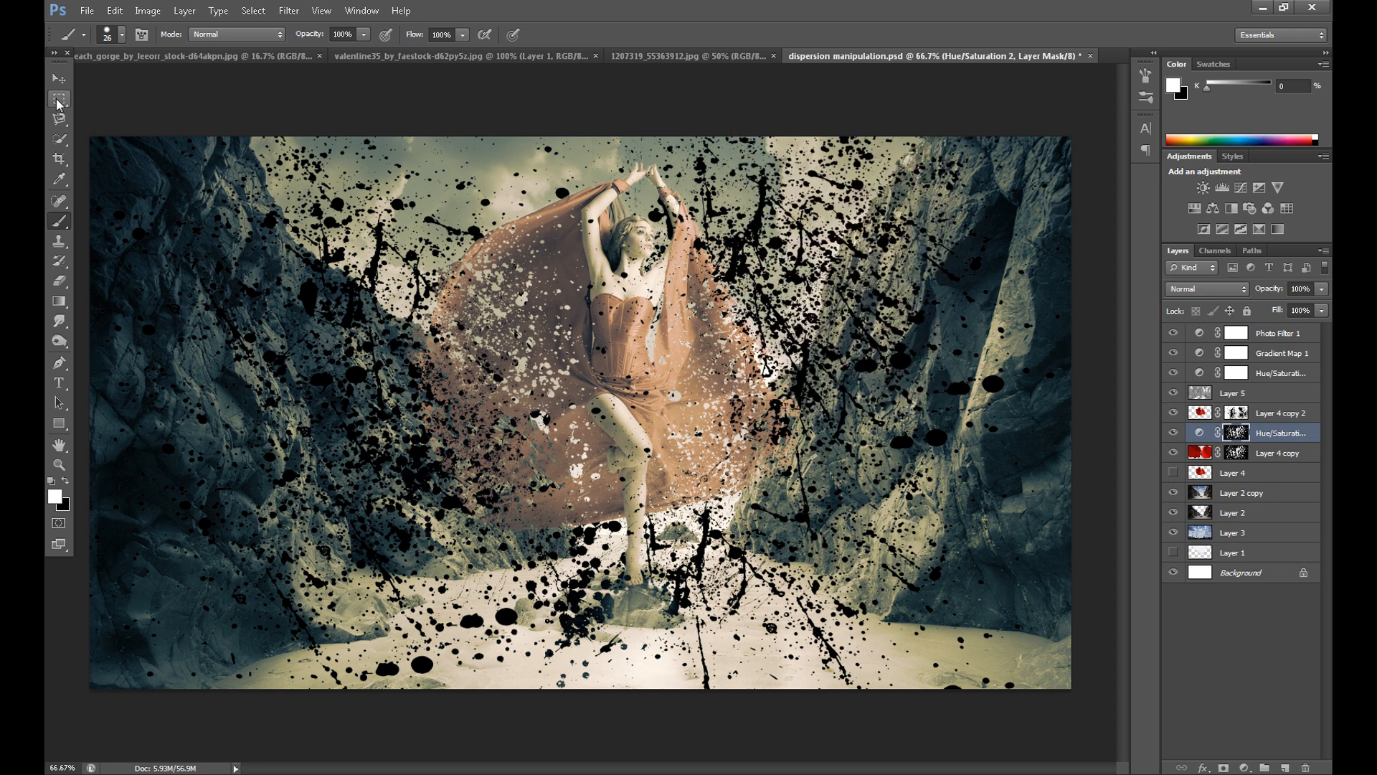
# Free-transform the black splatter mask: flip it vertically to -79.27% height, move it down over the sand, and apply the transformation.
pyautogui.click(59, 99)
pyautogui.rightClick(511, 285)
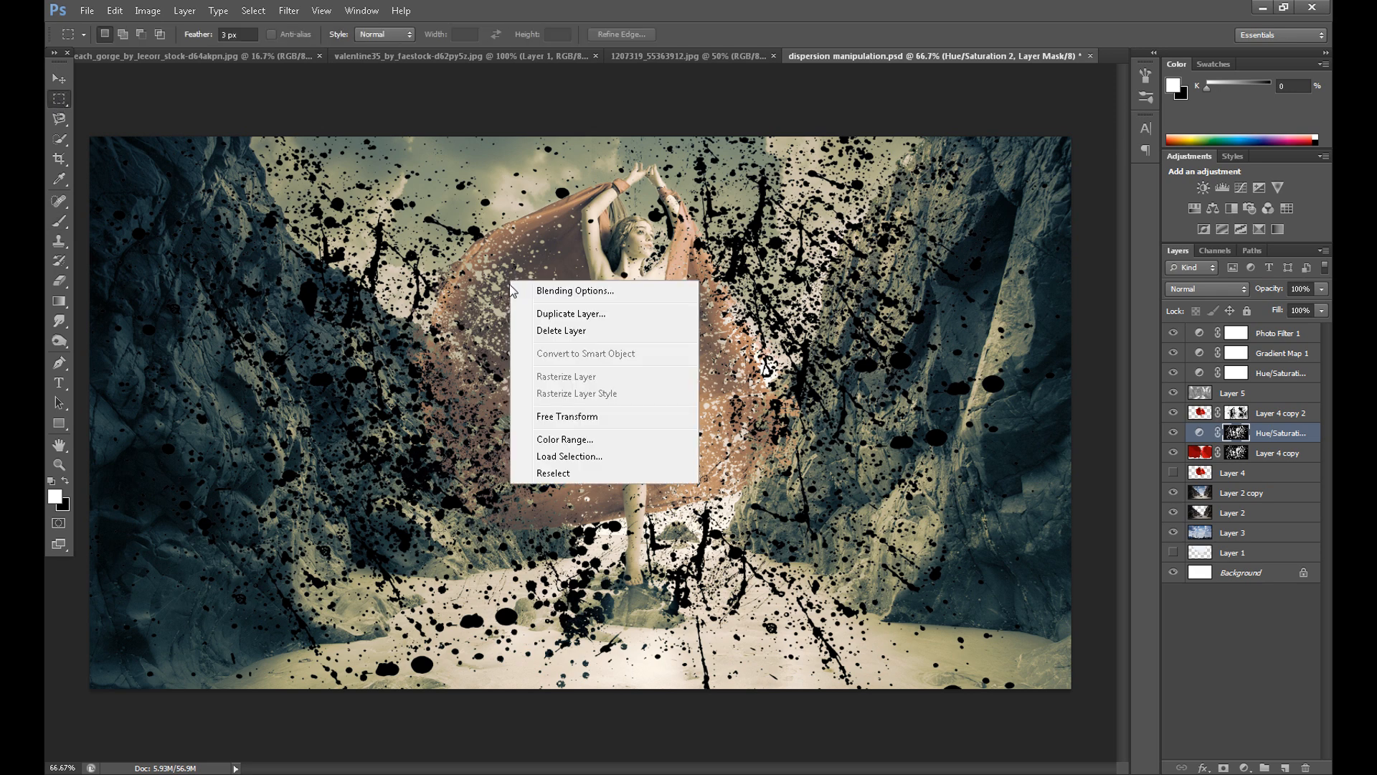
pyautogui.click(572, 417)
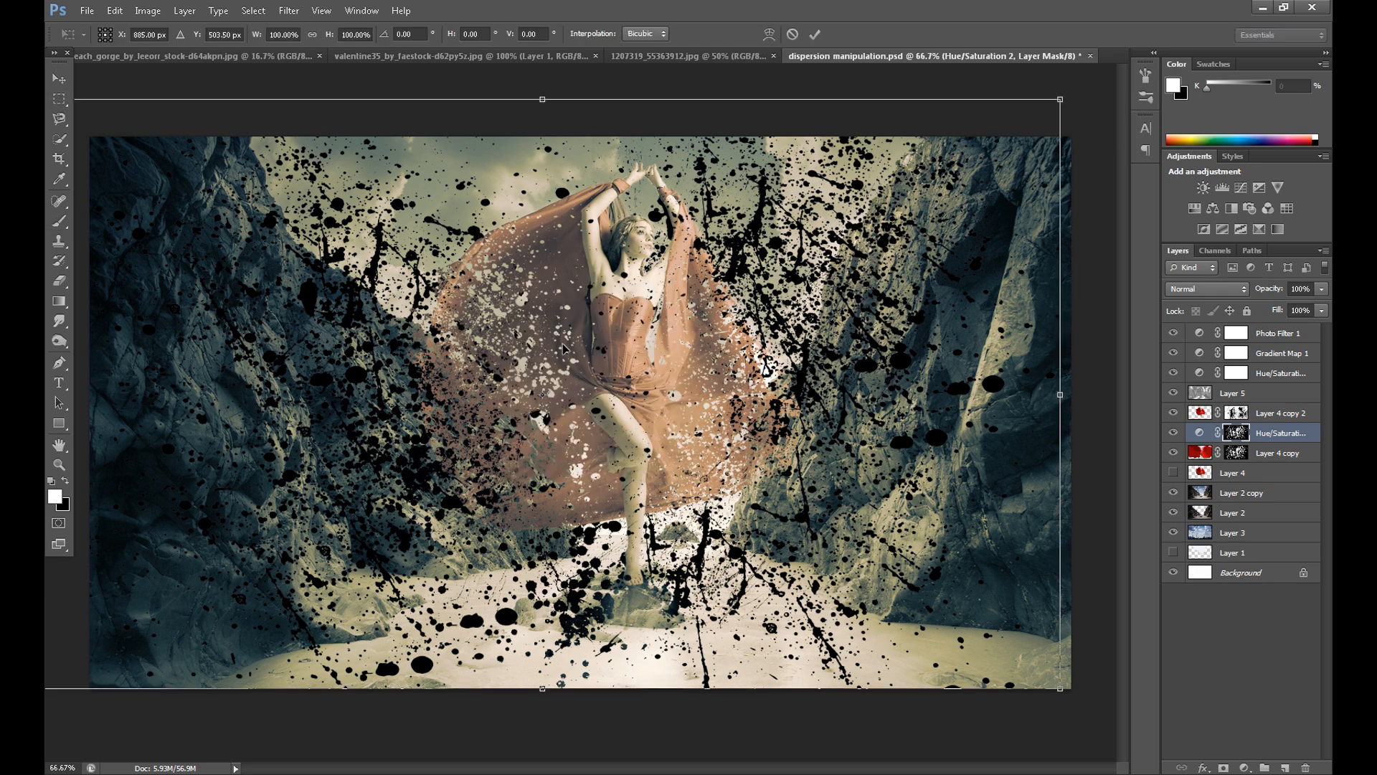
pyautogui.moveTo(608, 249); pyautogui.dragTo(603, 636)
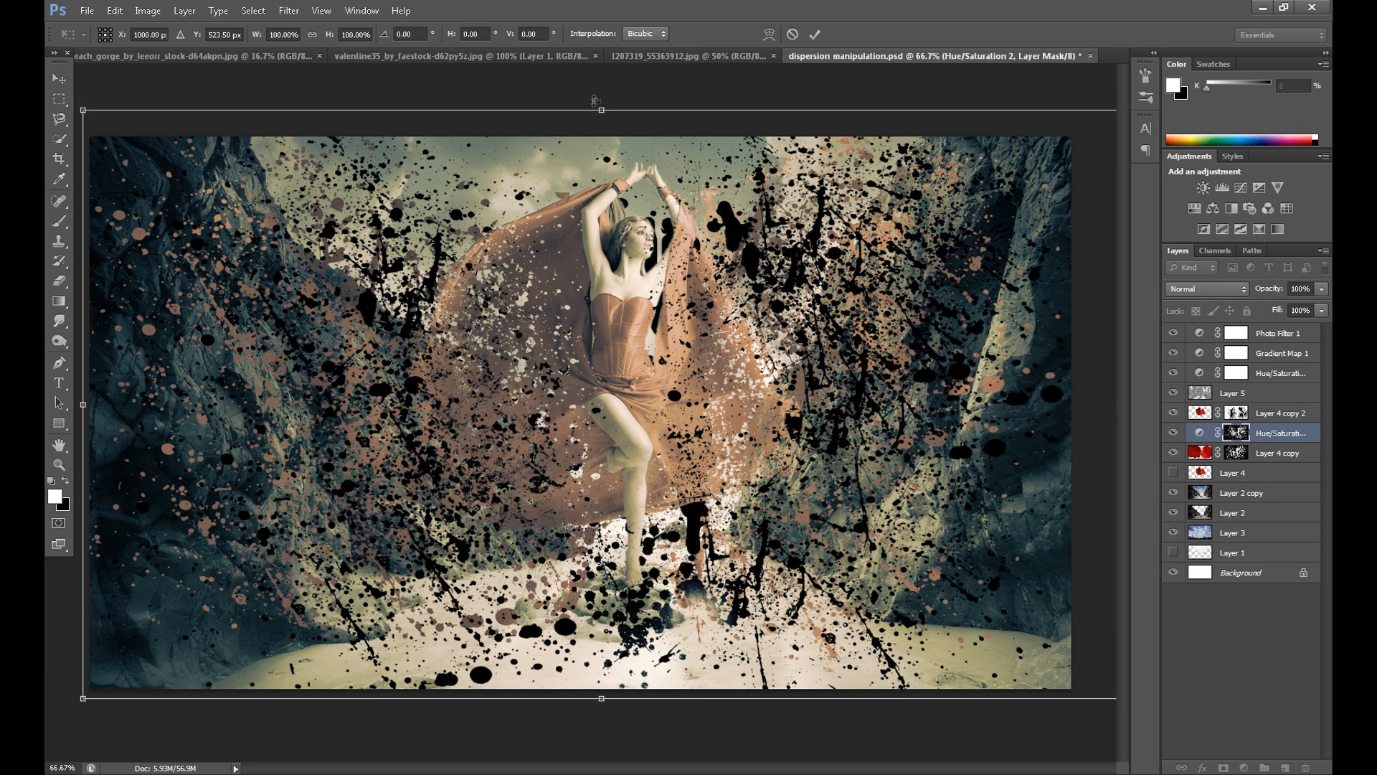
pyautogui.moveTo(601, 109); pyautogui.dragTo(602, 256)
pyautogui.moveTo(617, 666); pyautogui.dragTo(614, 672)
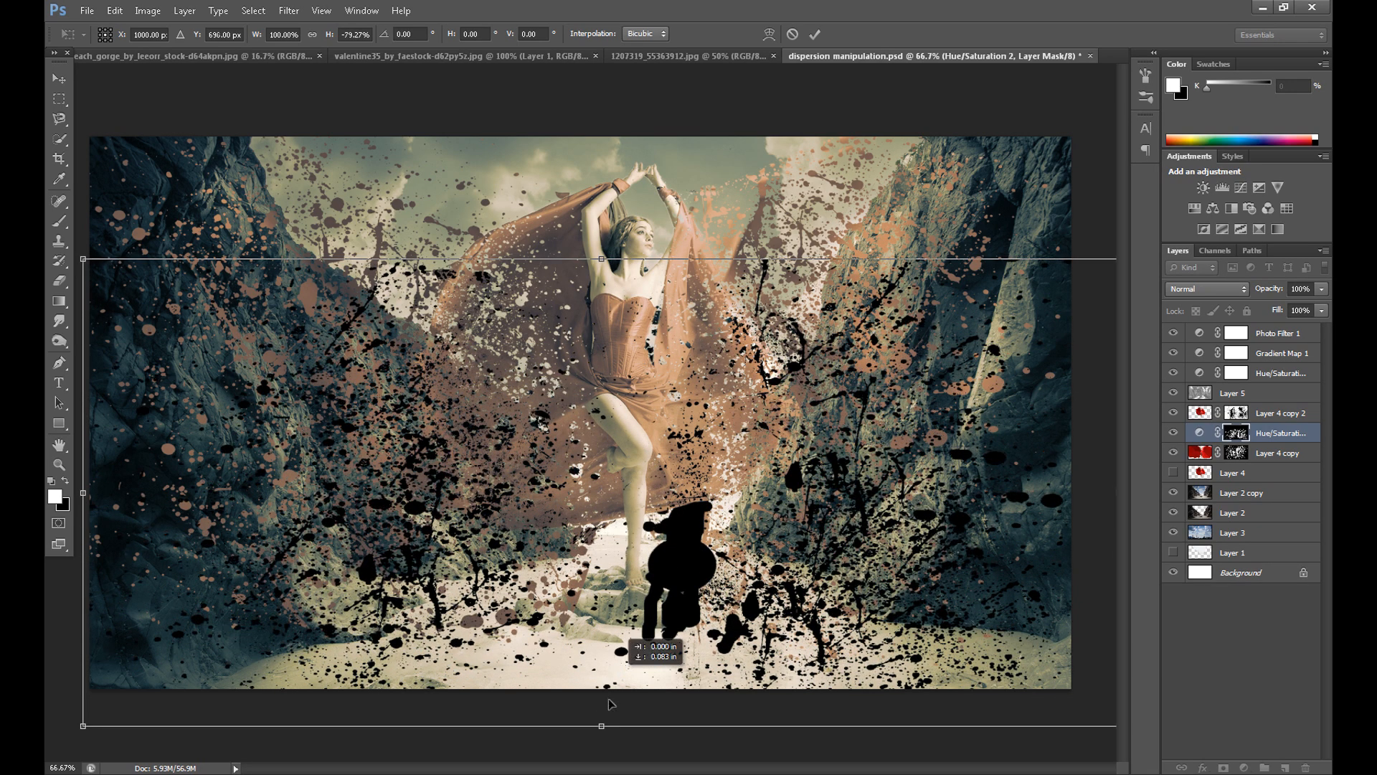
pyautogui.moveTo(605, 477); pyautogui.dragTo(596, 692)
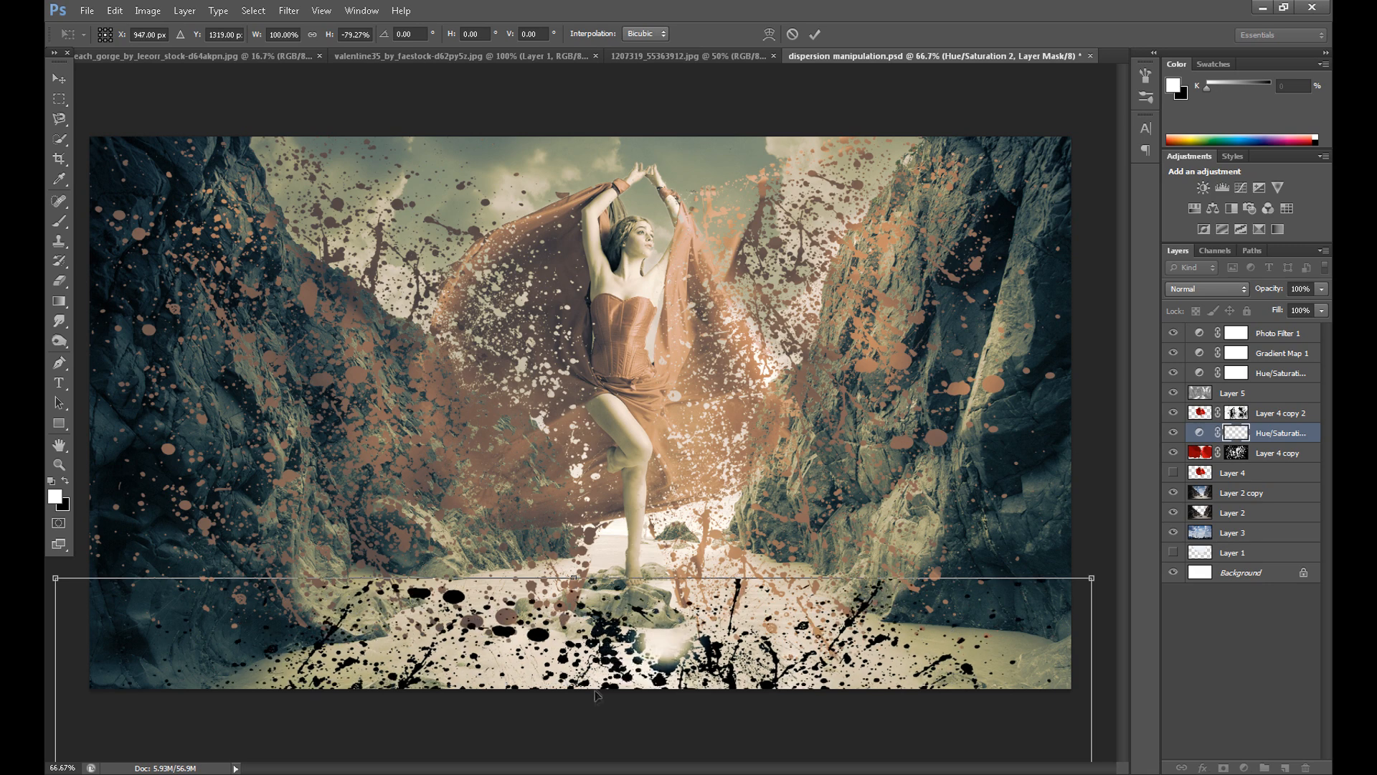
pyautogui.click(70, 99)
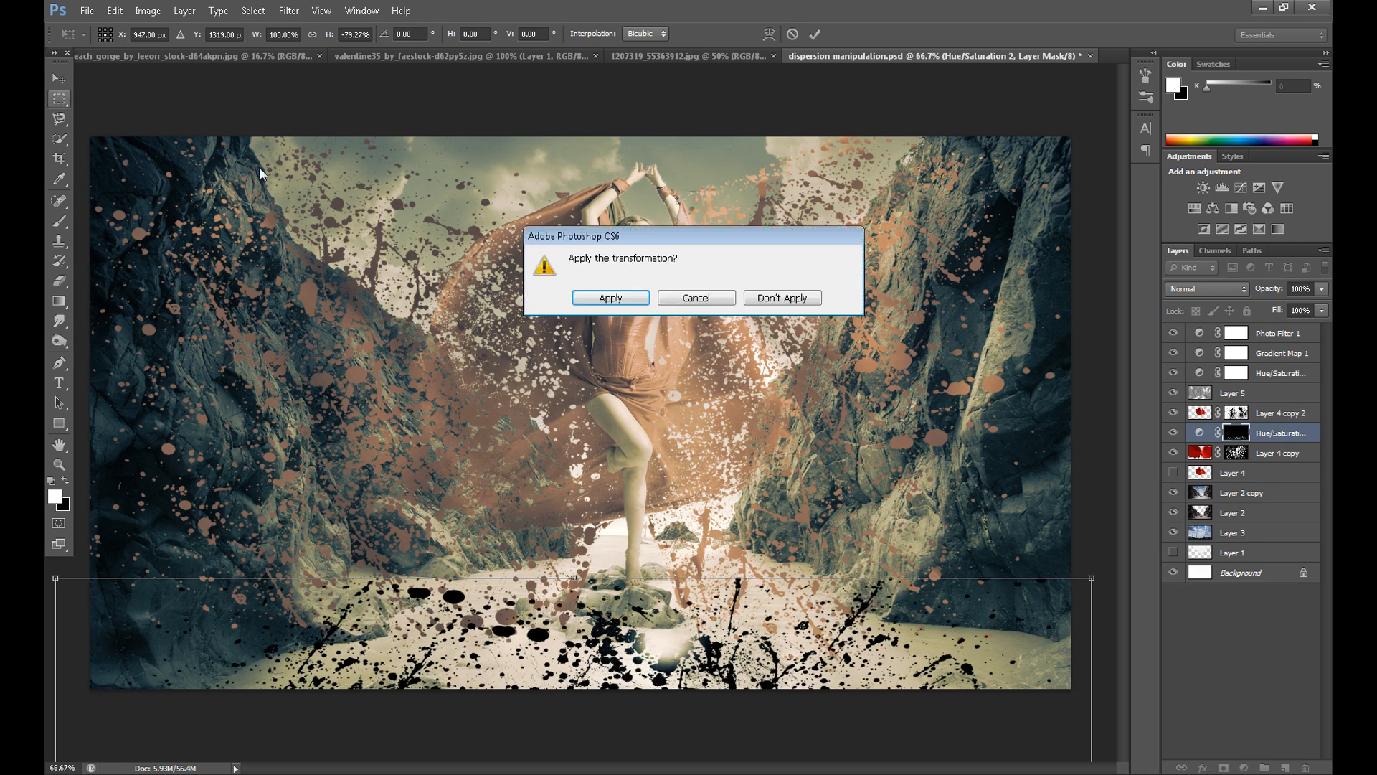
pyautogui.press('Return')
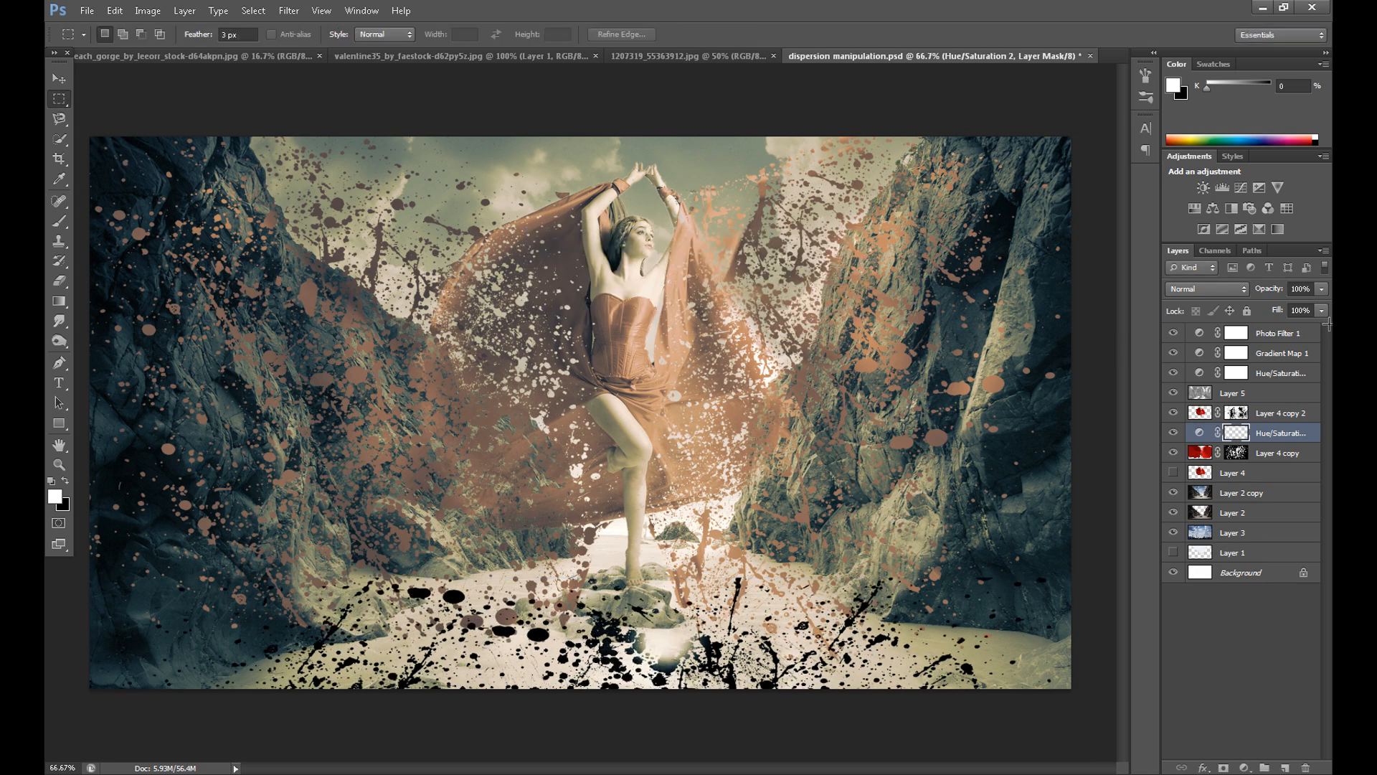
# Lower the splatter shadow adjustment's opacity to 60% and apply a 12.7-pixel Gaussian Blur to its mask.
pyautogui.click(1321, 288)
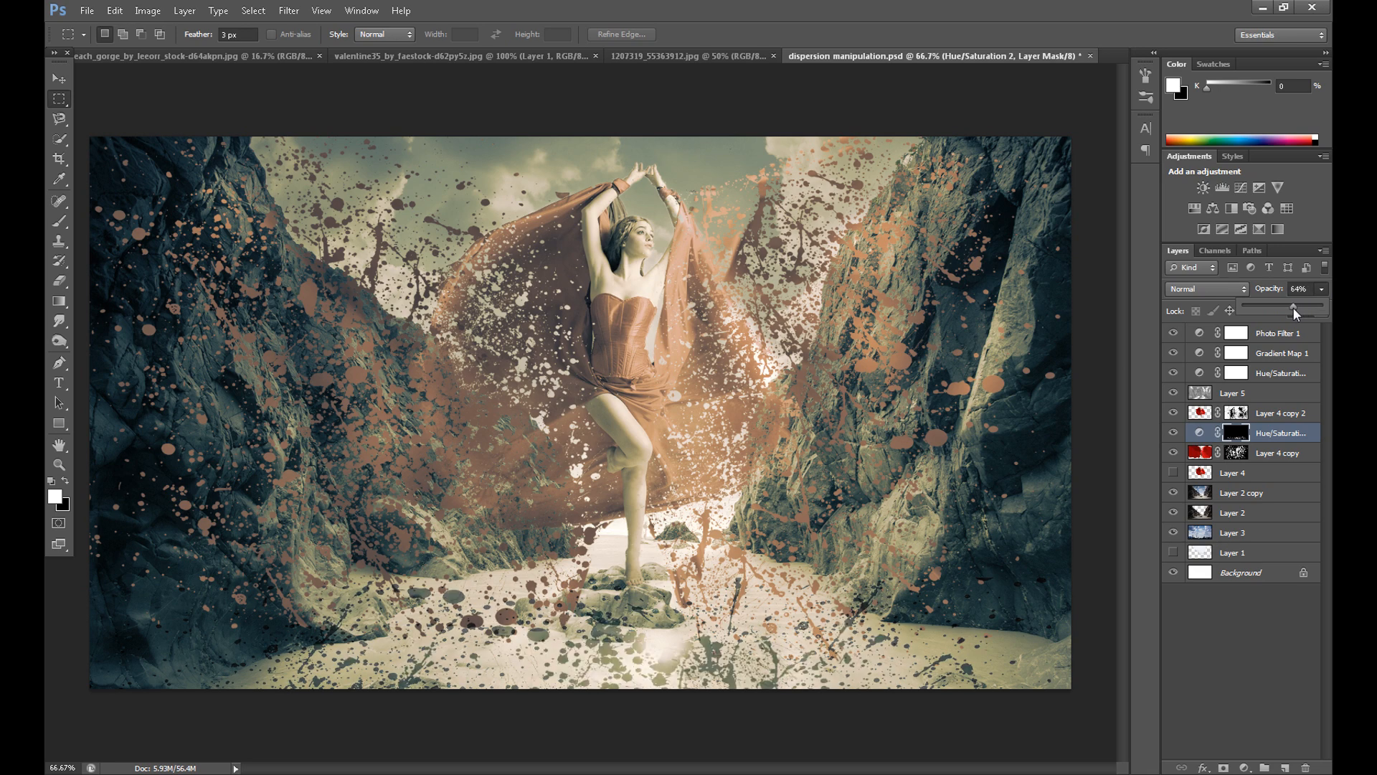
pyautogui.moveTo(1289, 307); pyautogui.dragTo(1287, 309)
pyautogui.click(289, 10)
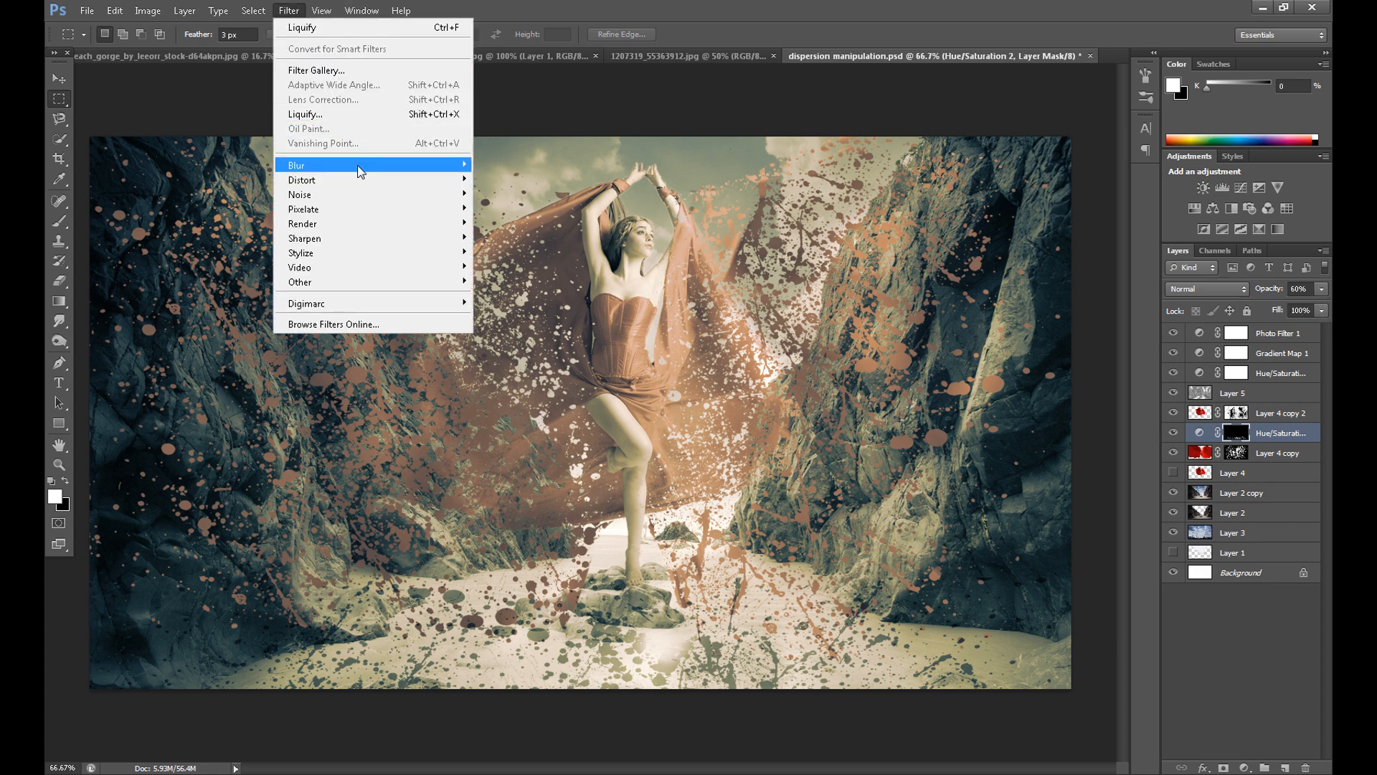
pyautogui.moveTo(377, 168)
pyautogui.click(540, 273)
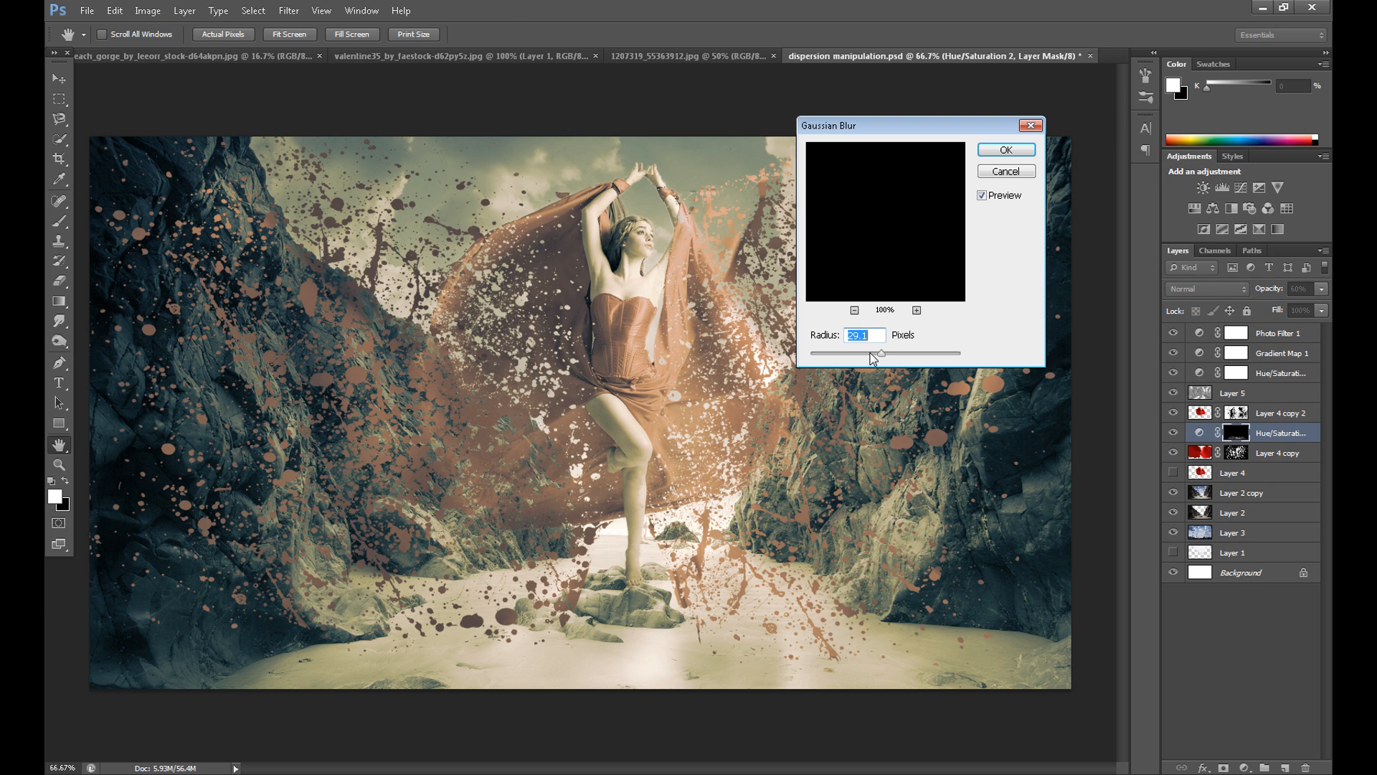
pyautogui.moveTo(870, 354); pyautogui.dragTo(873, 355)
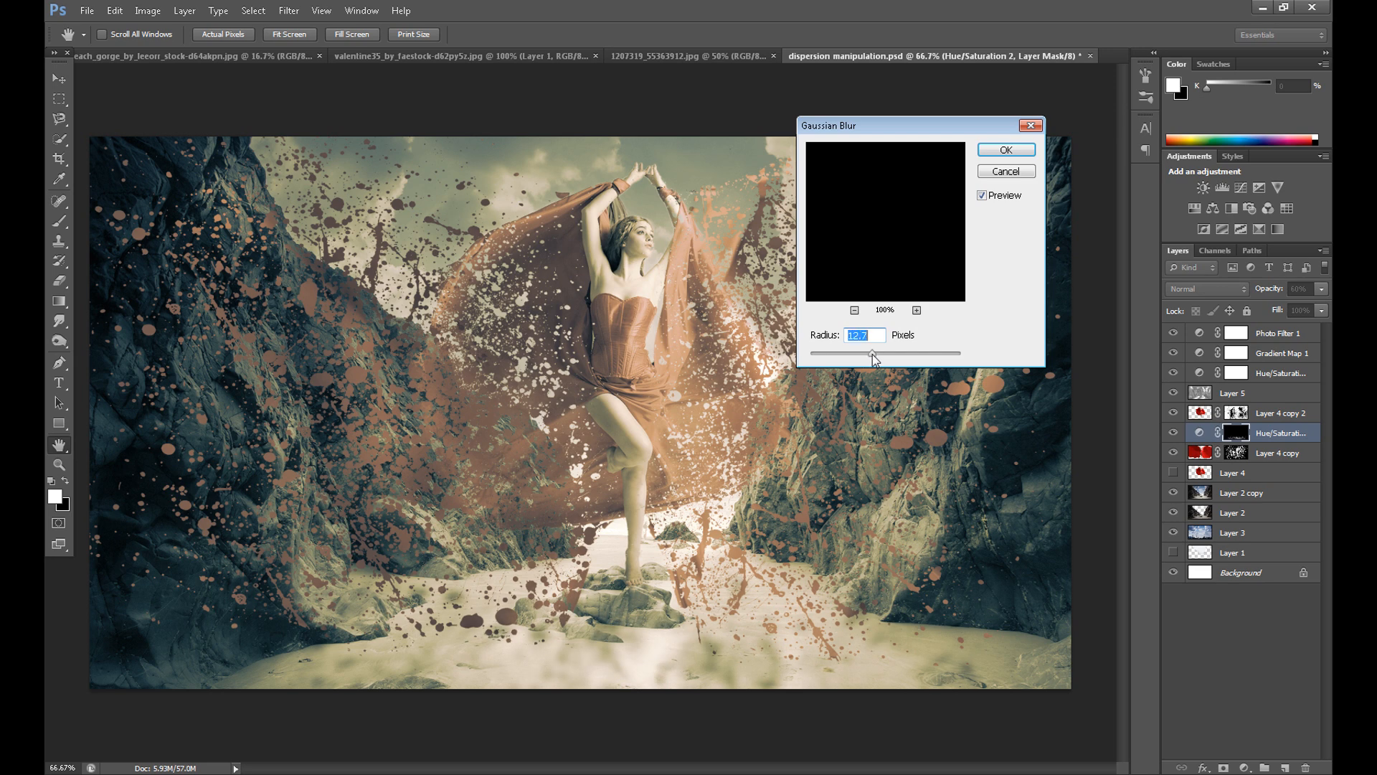
pyautogui.click(998, 151)
pyautogui.hotkey('ctrl', 'i')
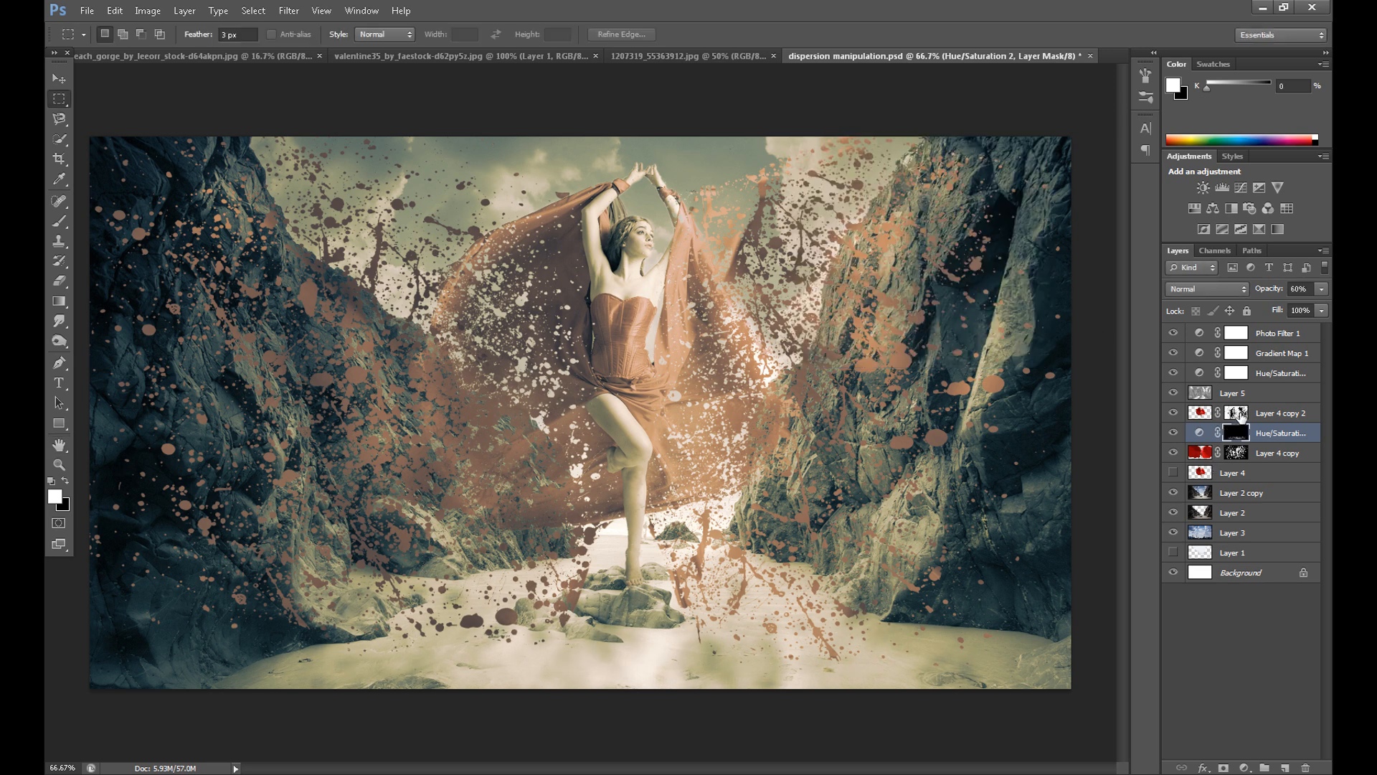
# Load the outline of Layer 4 copy 2 as a selection and add a Hue/Saturation adjustment with Saturation -100 and Lightness -100.
pyautogui.click(1203, 414)
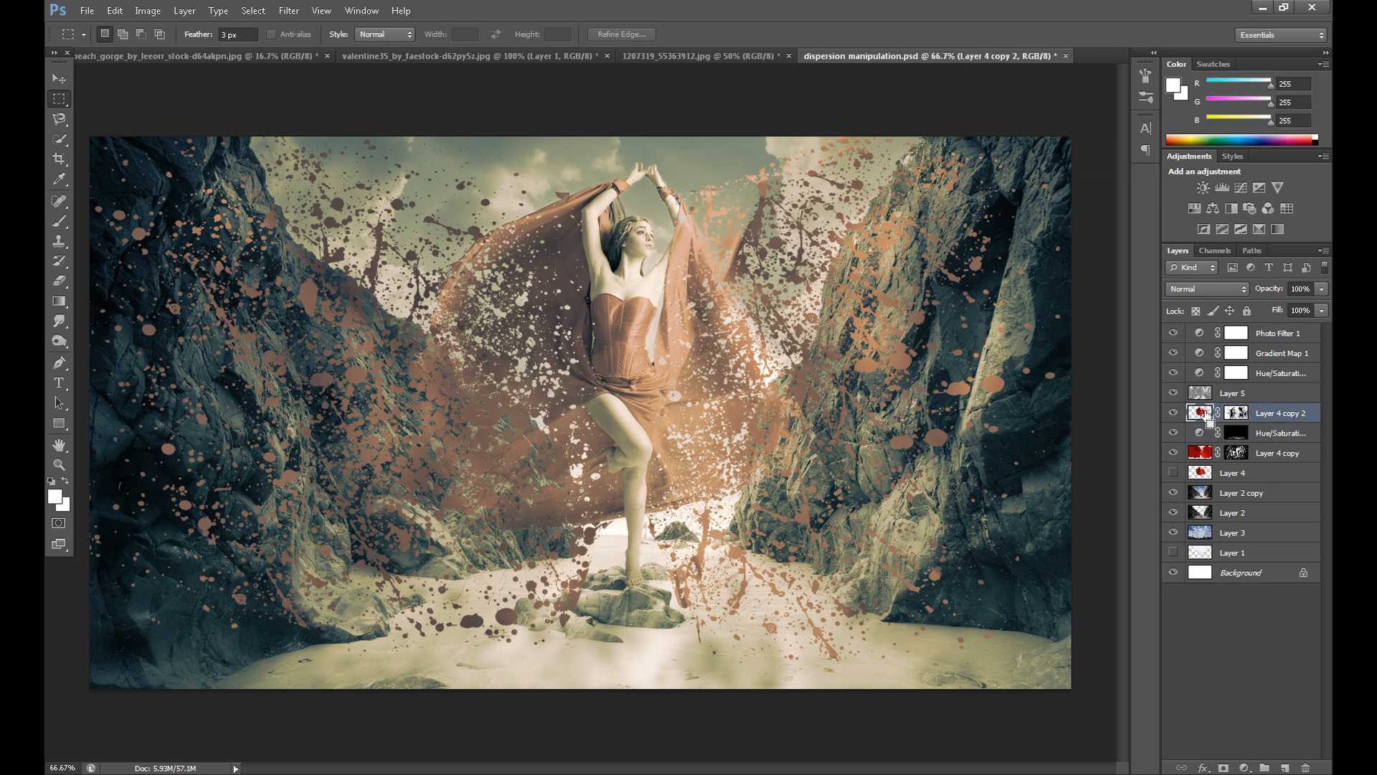
pyautogui.keyDown('ctrl'); pyautogui.click(1204, 415); pyautogui.keyUp('ctrl')
pyautogui.click(1244, 768)
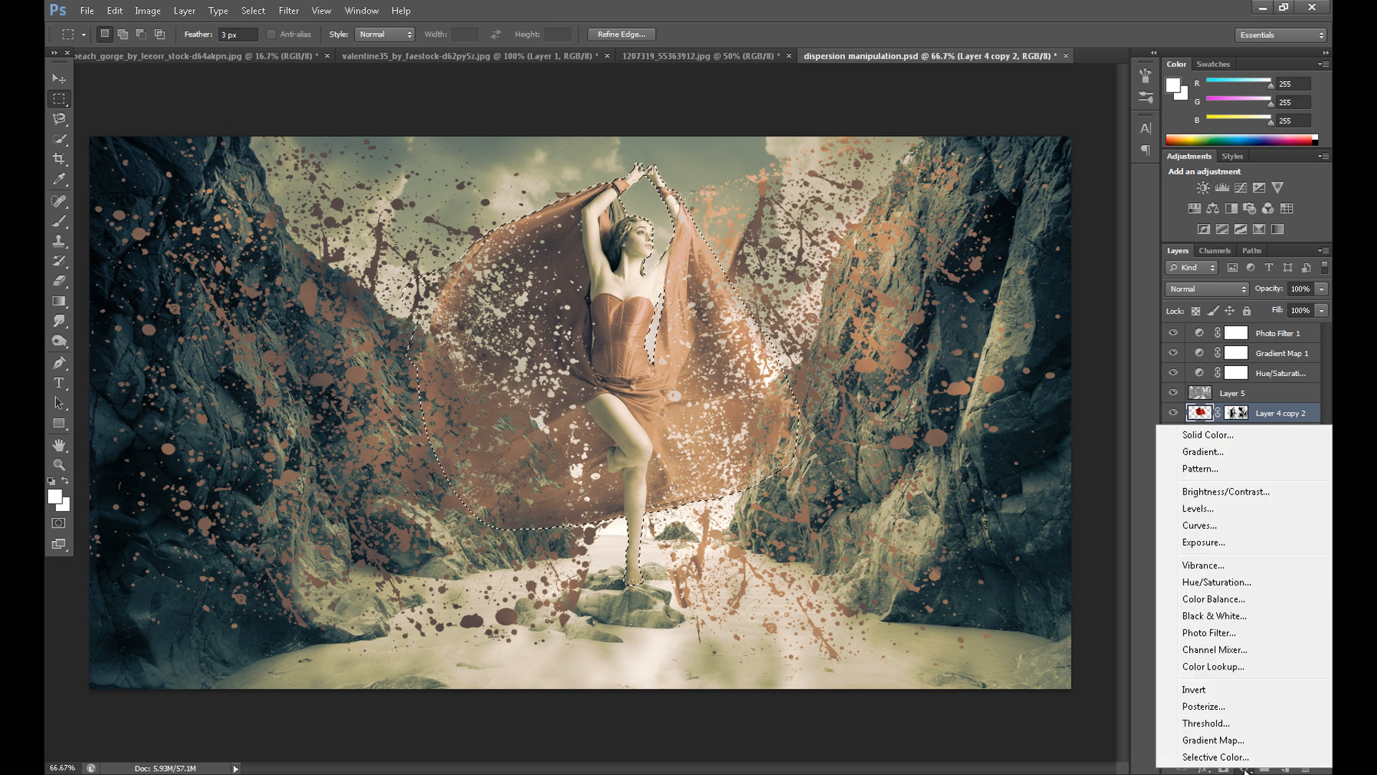
pyautogui.click(1219, 574)
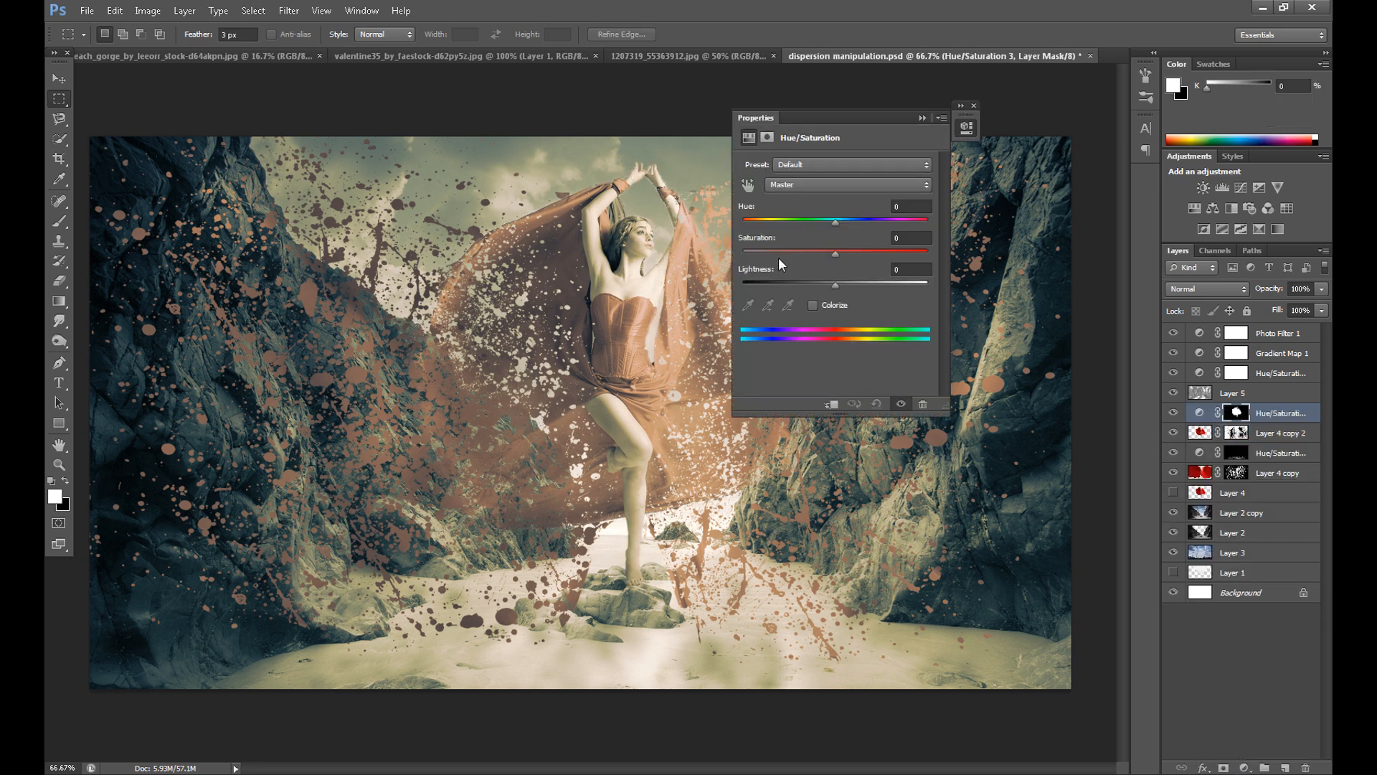
pyautogui.moveTo(835, 253); pyautogui.dragTo(742, 253)
pyautogui.moveTo(835, 285); pyautogui.dragTo(729, 285)
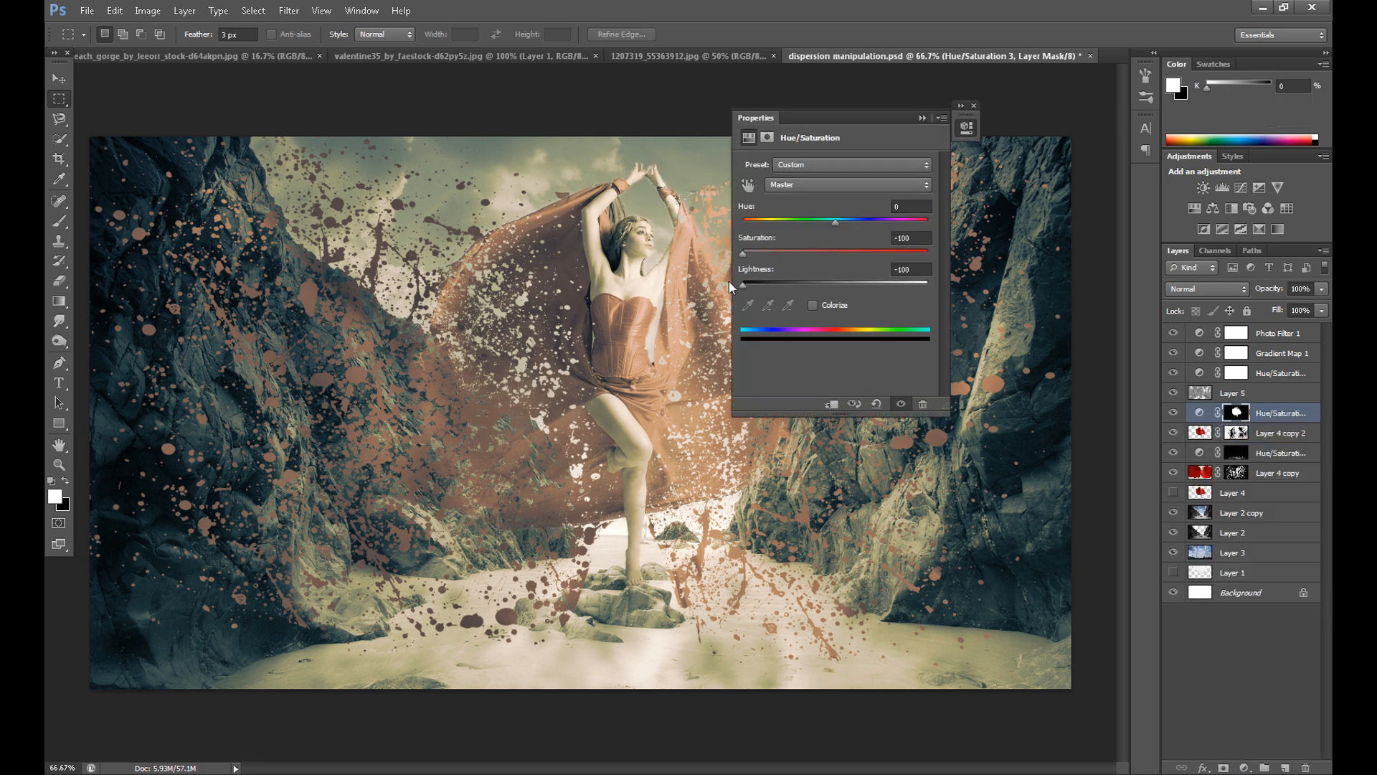
pyautogui.click(974, 105)
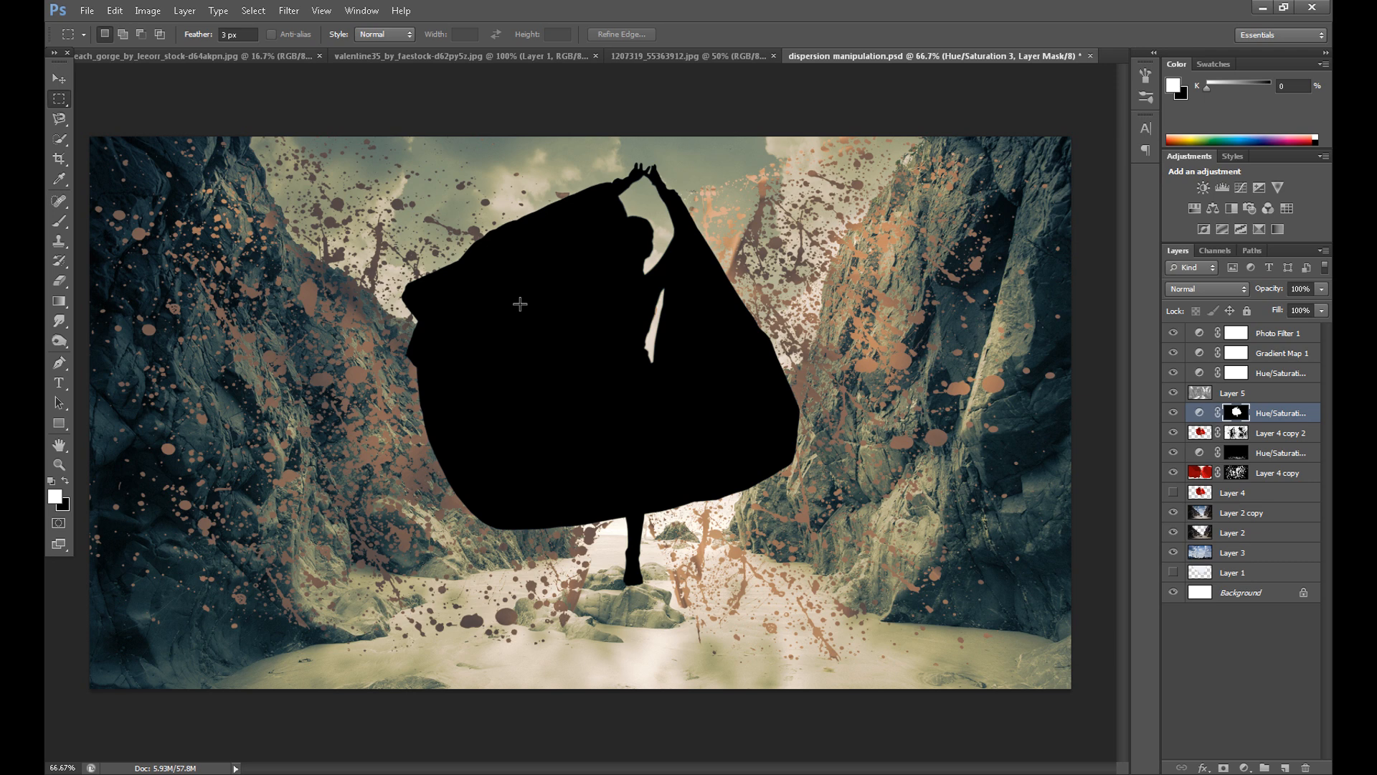
# Flip the black silhouette vertically to -82.87% height, move it down to meet the woman's foot, and lower its opacity to 60%.
pyautogui.rightClick(520, 303)
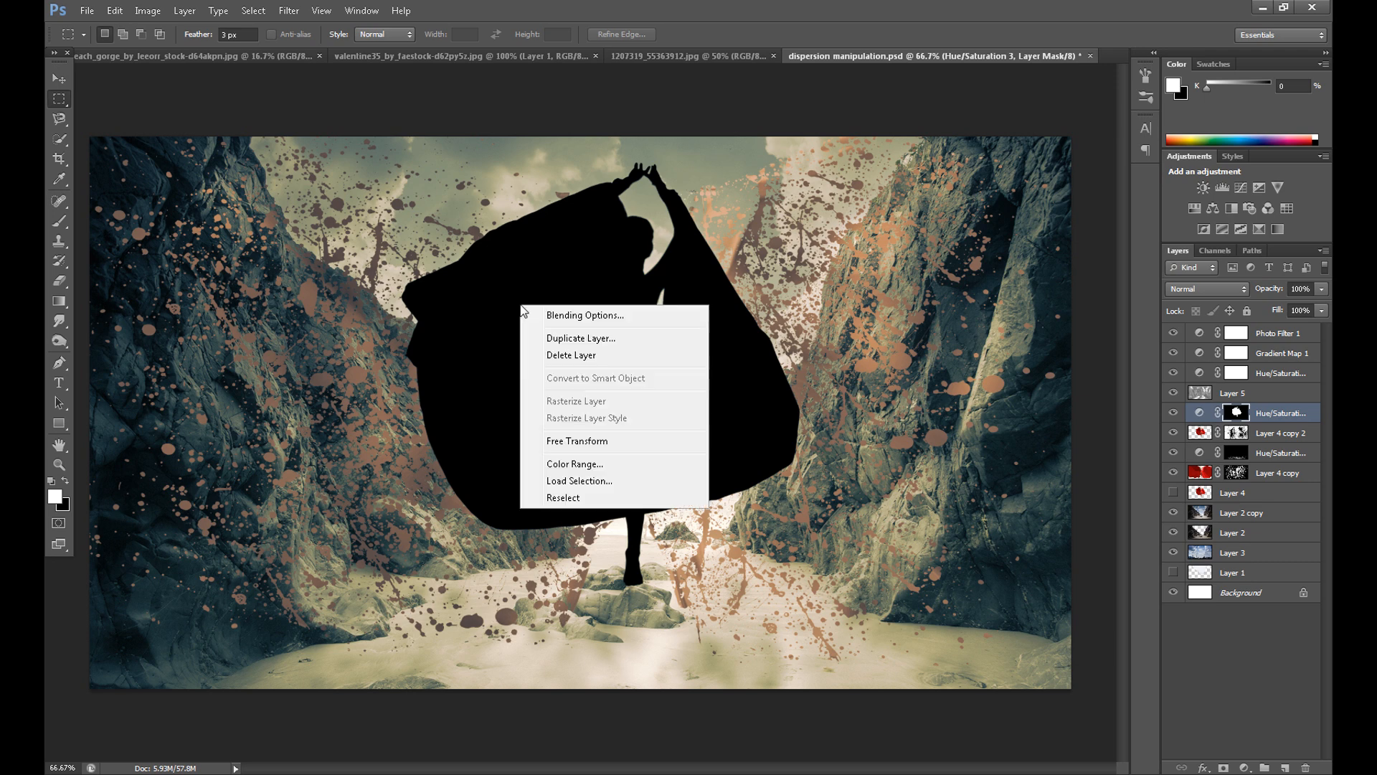
pyautogui.click(588, 440)
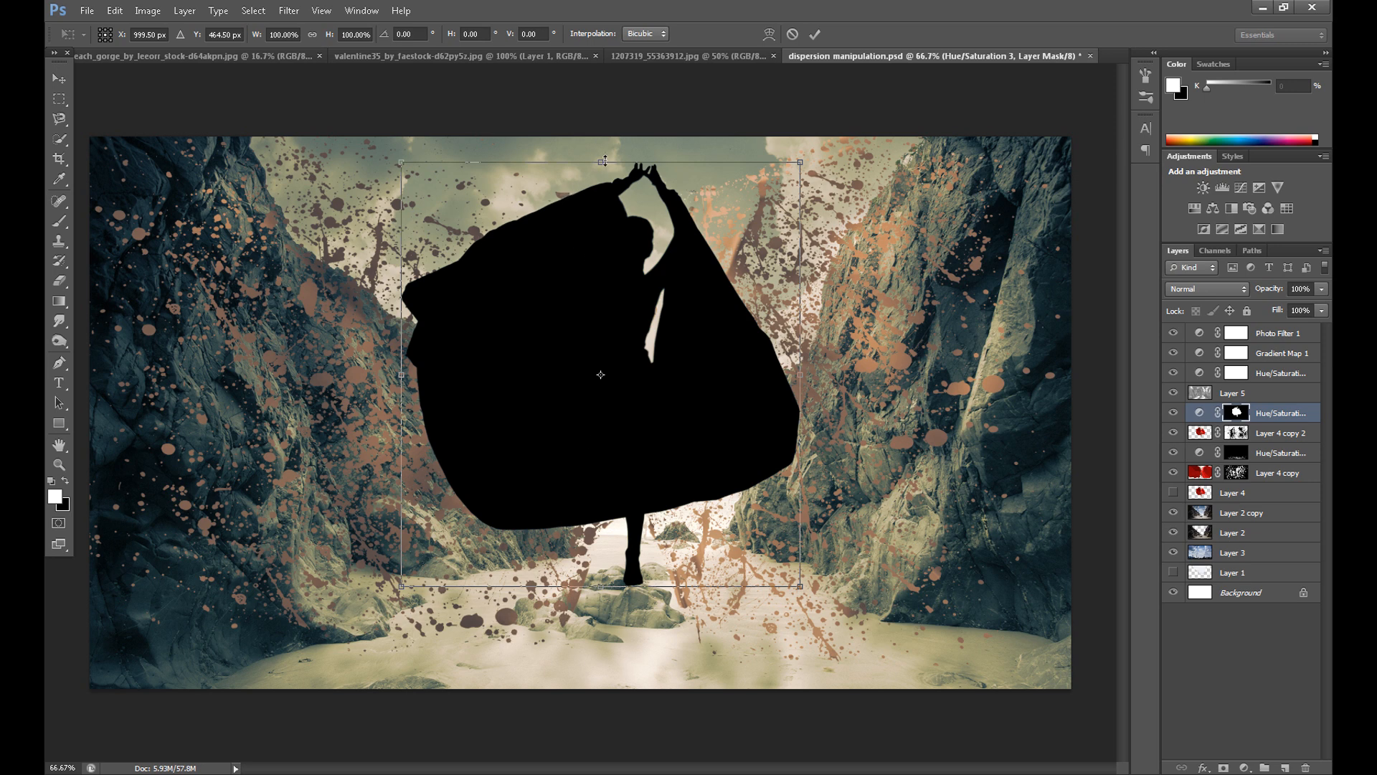
pyautogui.moveTo(615, 523); pyautogui.dragTo(601, 713)
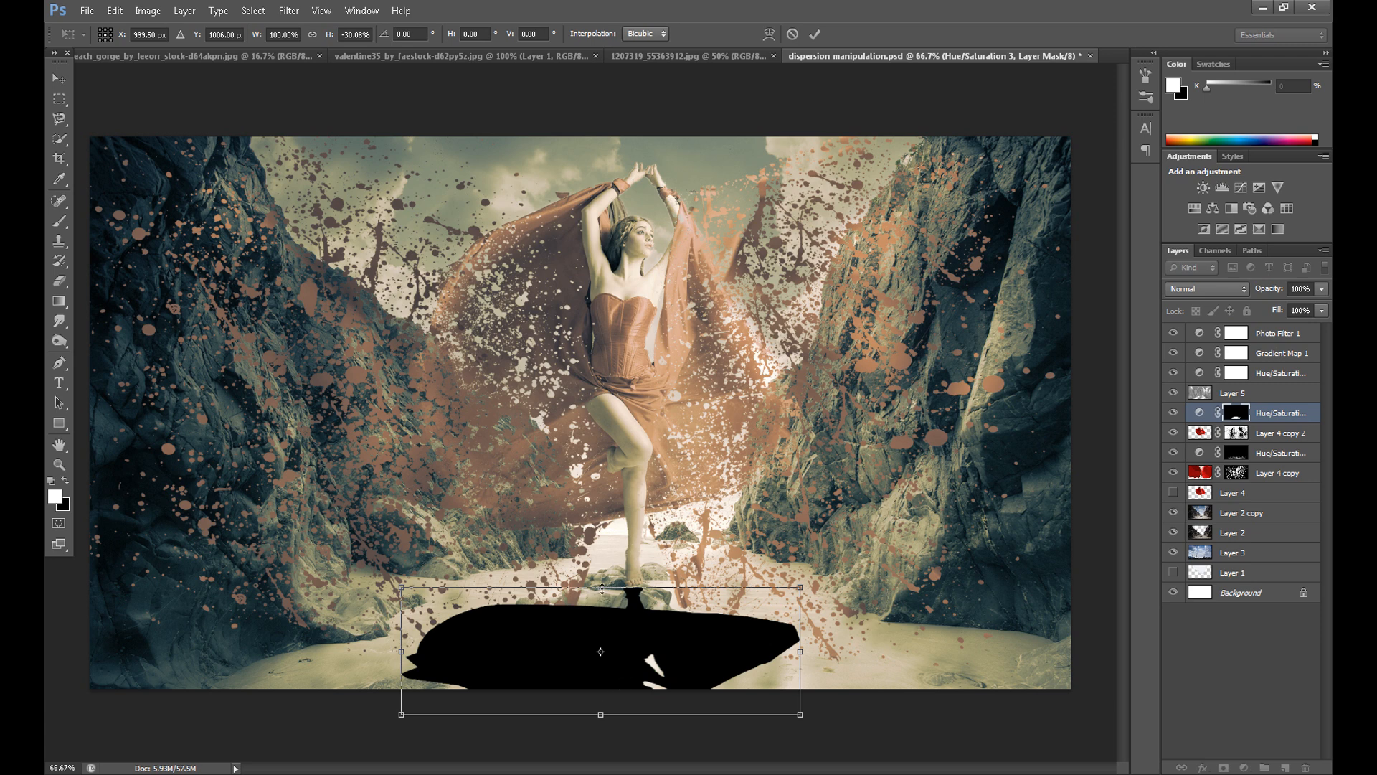
pyautogui.moveTo(607, 499); pyautogui.dragTo(607, 420)
pyautogui.moveTo(603, 718); pyautogui.dragTo(604, 772)
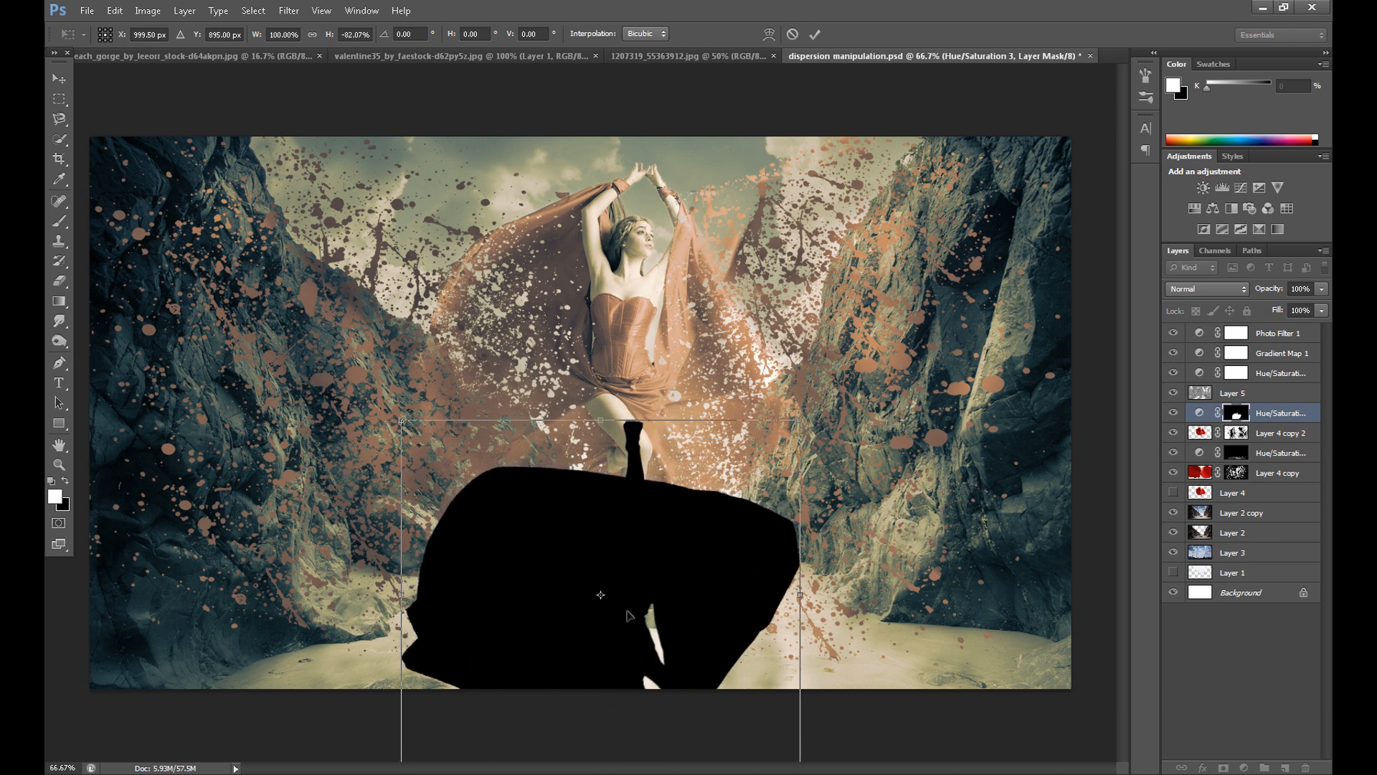
pyautogui.moveTo(631, 611); pyautogui.dragTo(626, 685)
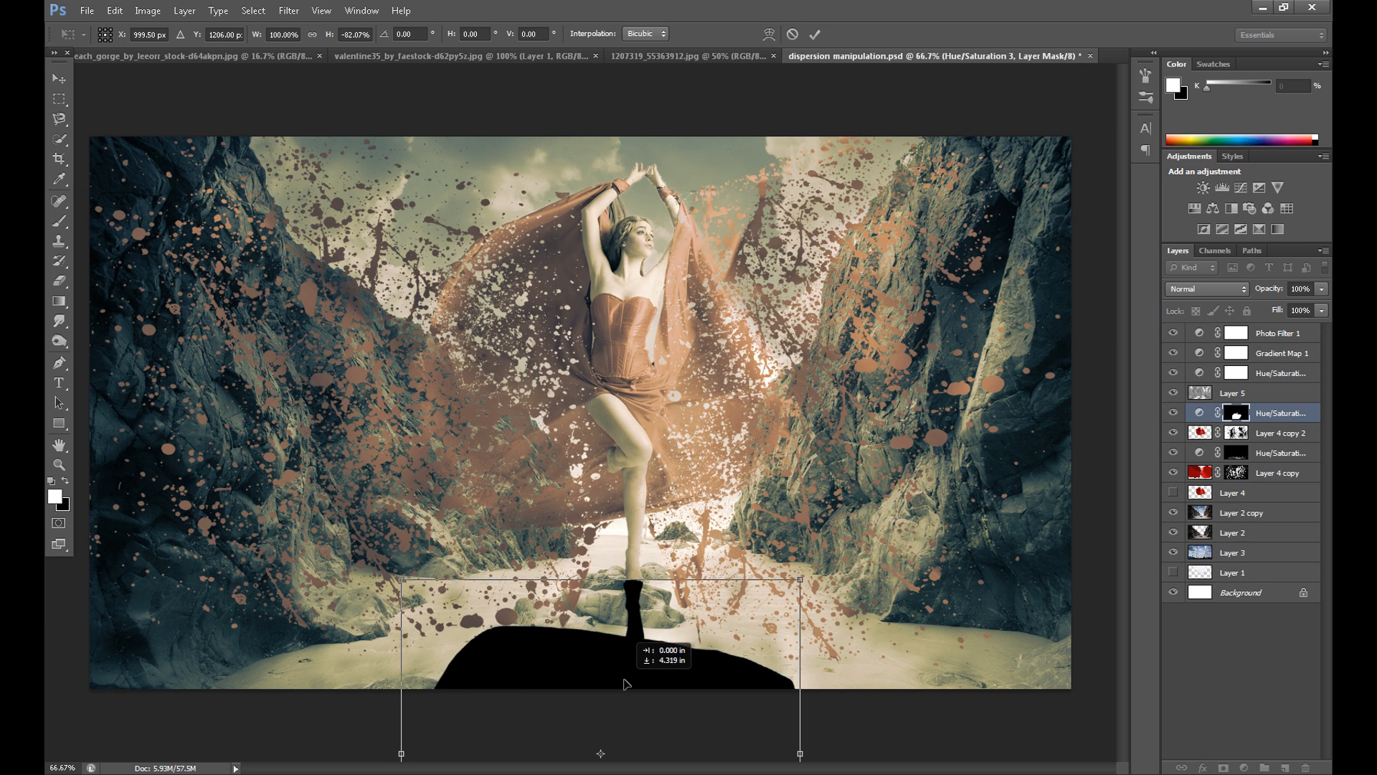
pyautogui.click(59, 98)
pyautogui.click(599, 297)
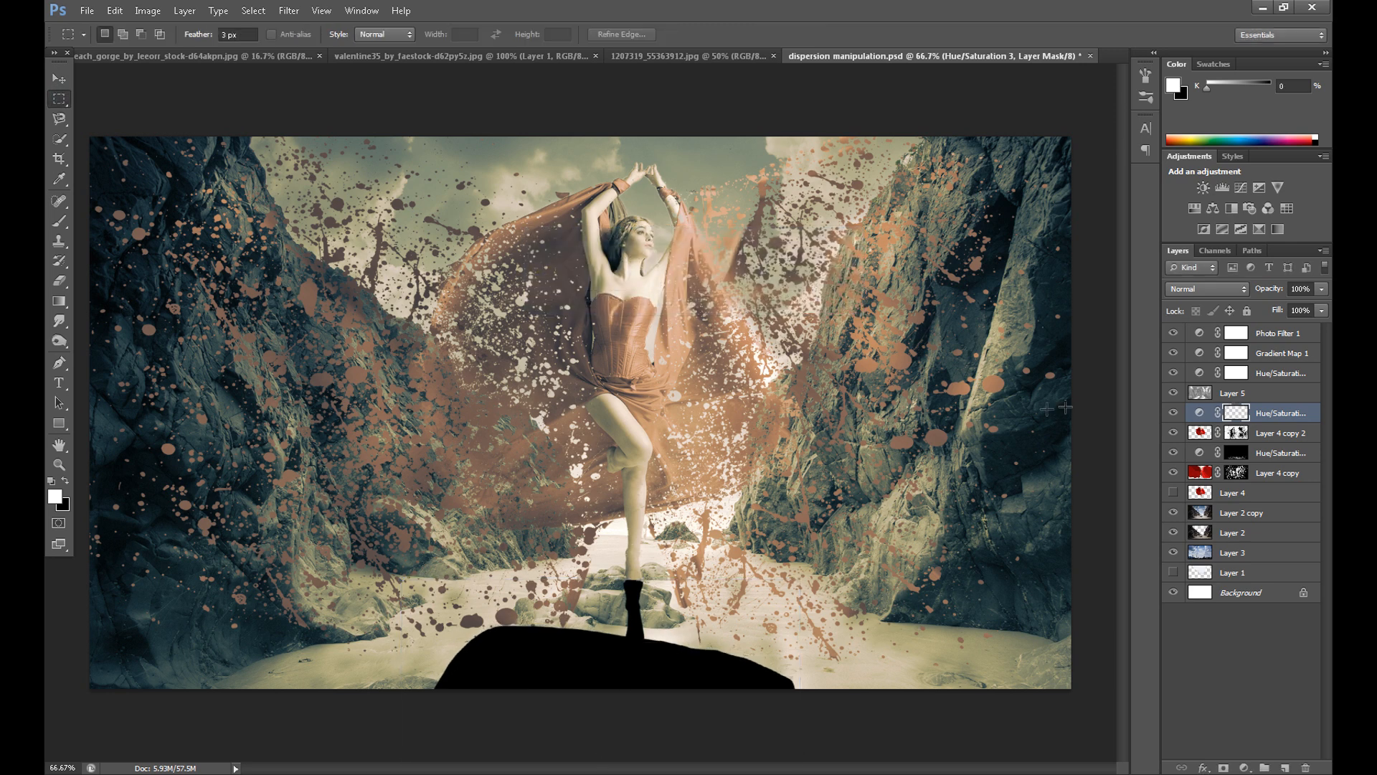
pyautogui.click(1321, 289)
pyautogui.moveTo(1294, 304); pyautogui.dragTo(1288, 303)
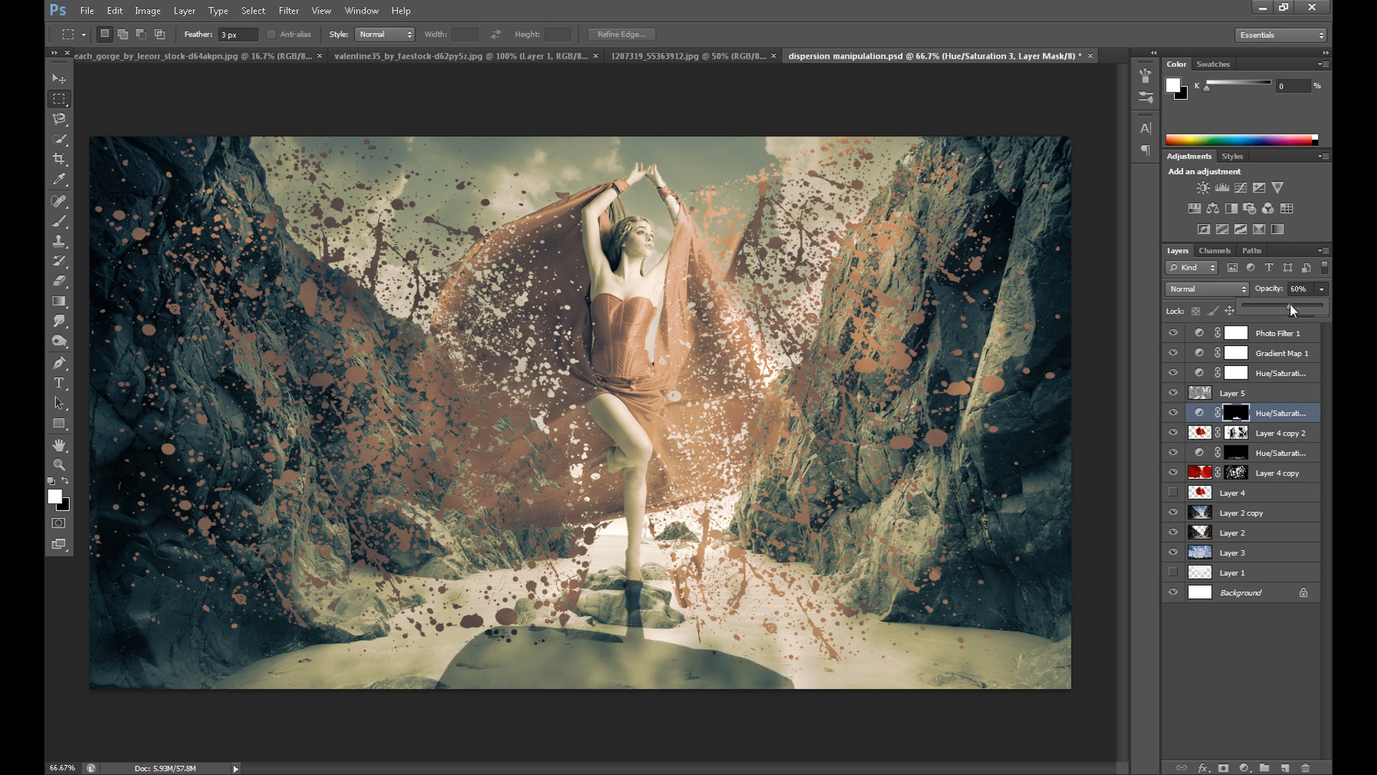
# Try a 12.7-pixel Gaussian Blur on the woman's silhouette shadow mask.
pyautogui.click(288, 10)
pyautogui.moveTo(333, 166)
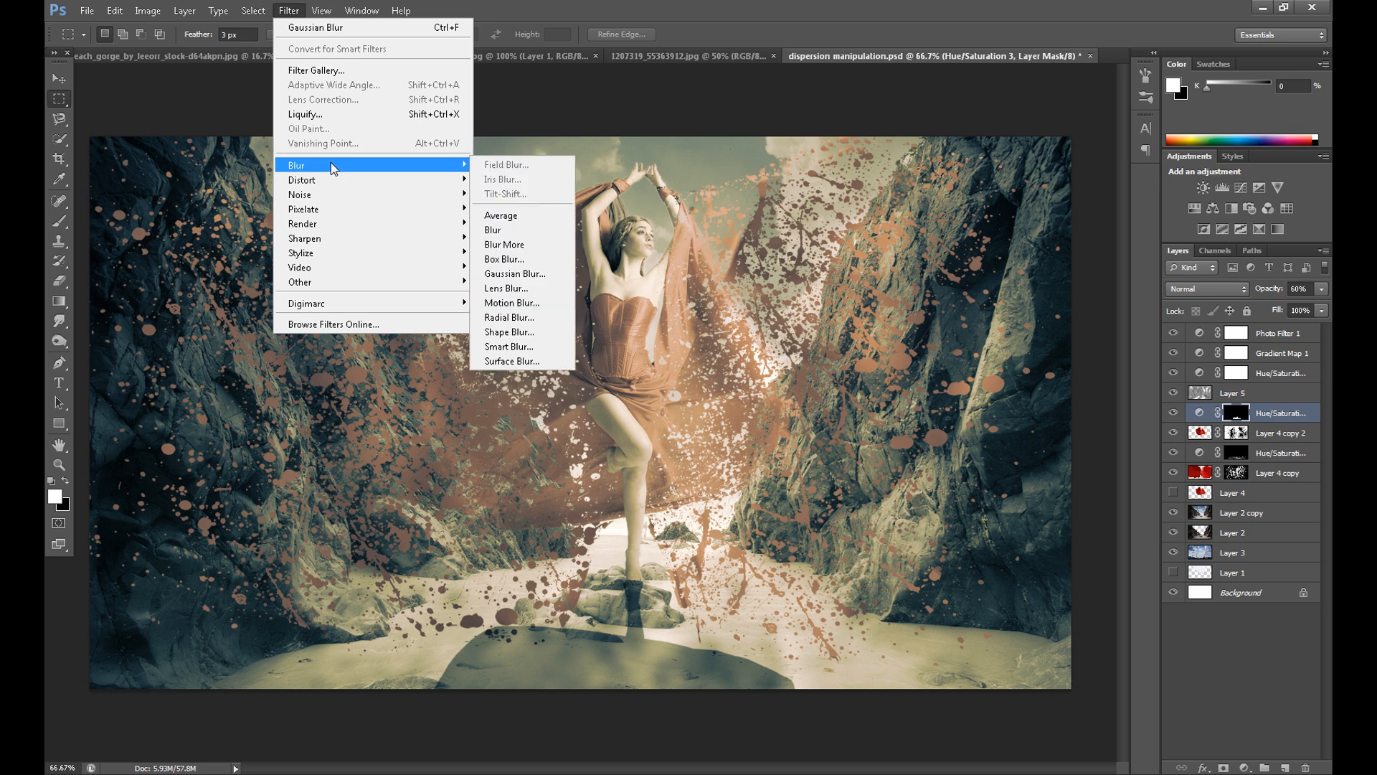
pyautogui.click(500, 274)
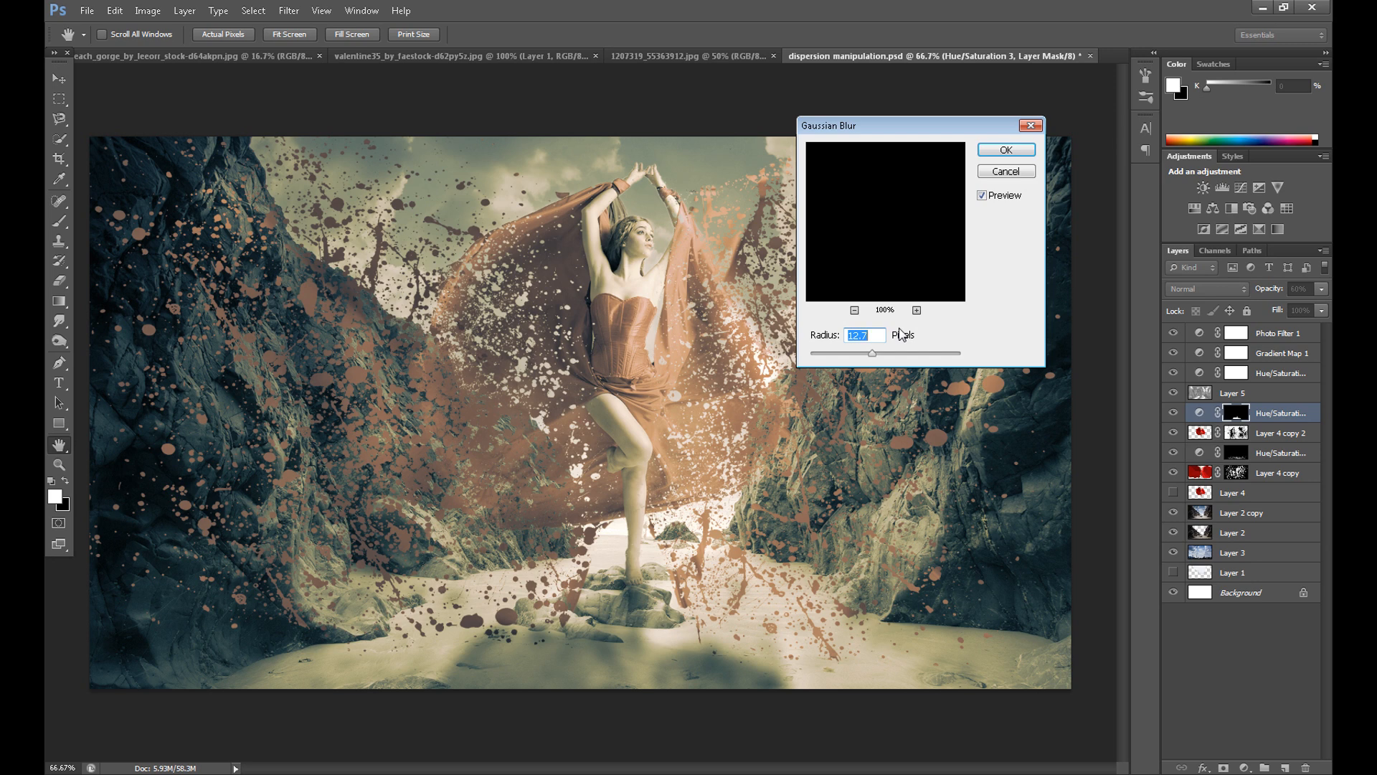
pyautogui.click(1006, 149)
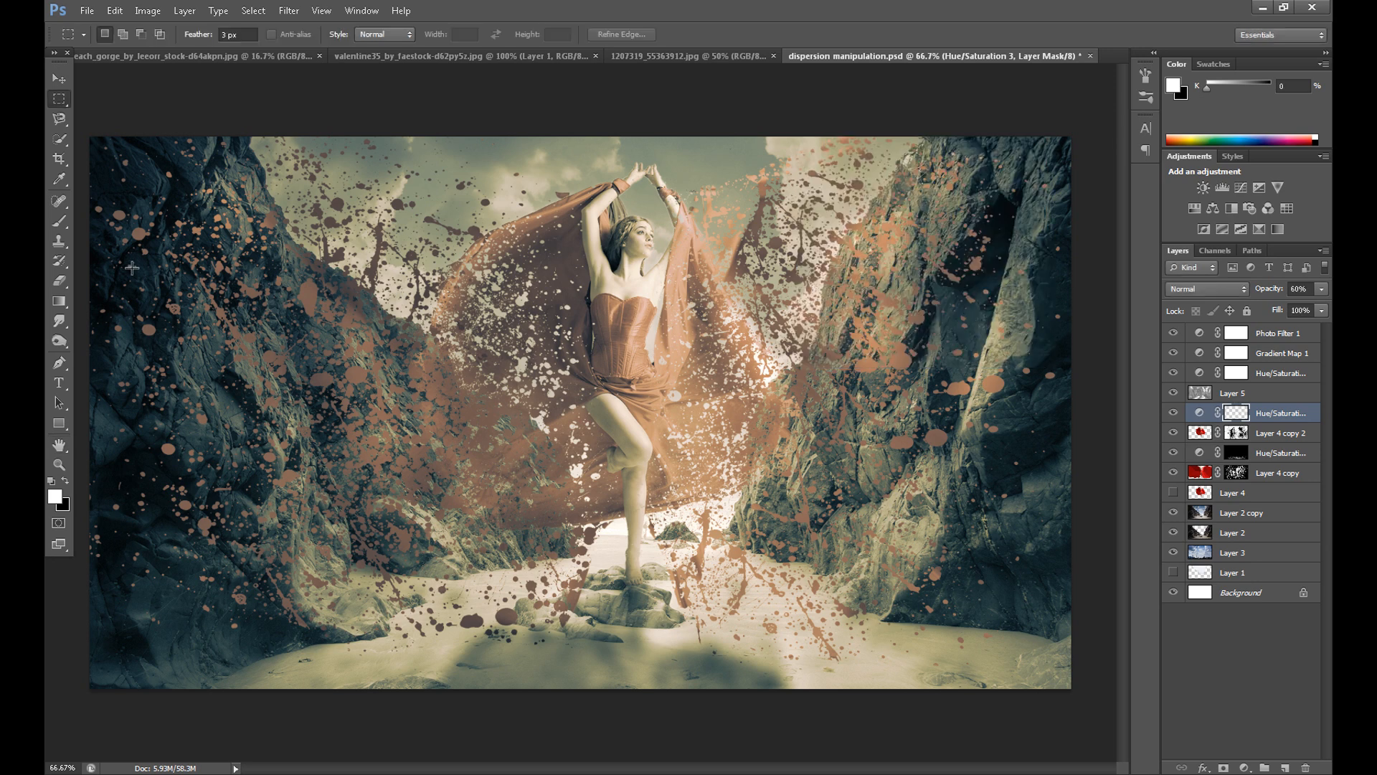
# Break up the silhouette shadow with the 993 px splatter eraser, and apply a 27.8-pixel Gaussian Blur to its mask.
pyautogui.press('e')
pyautogui.hotkey('ctrl', 'i')
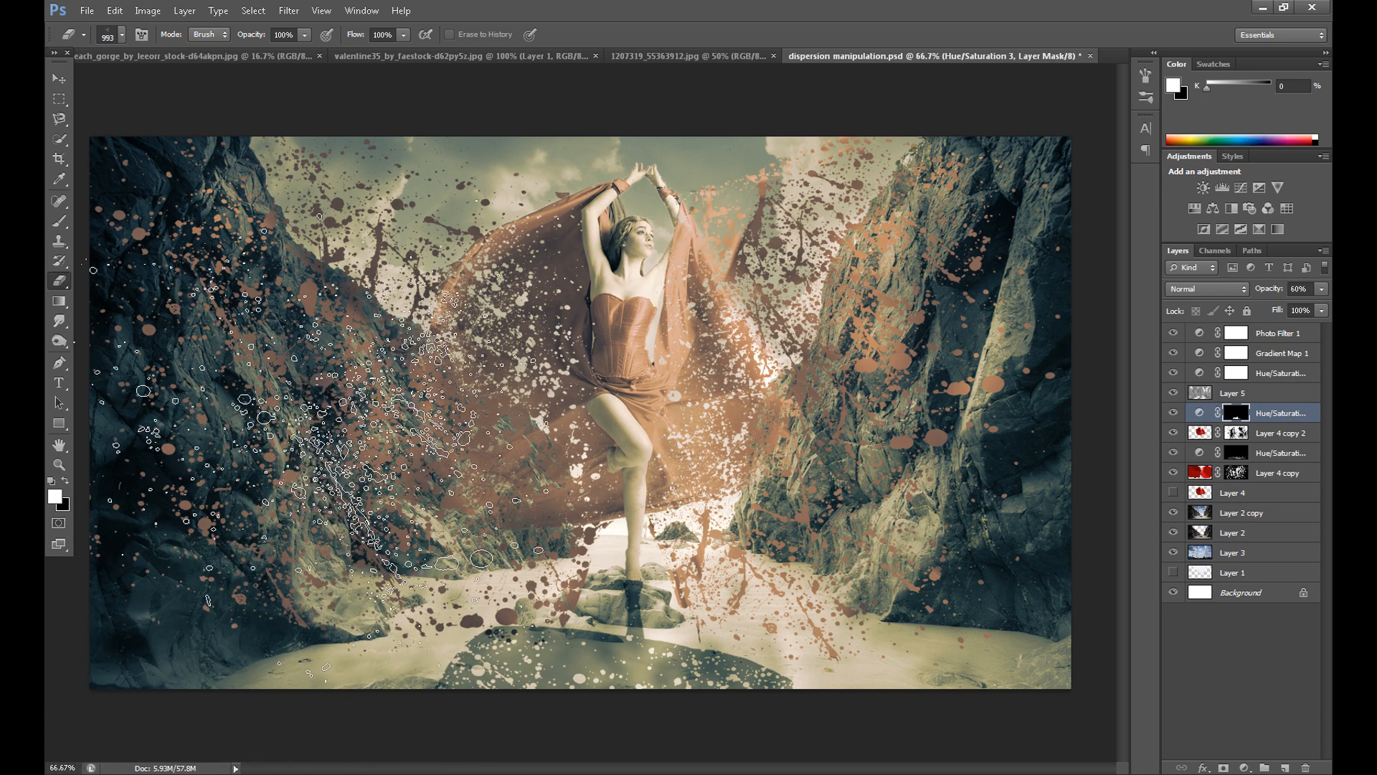
pyautogui.click(288, 11)
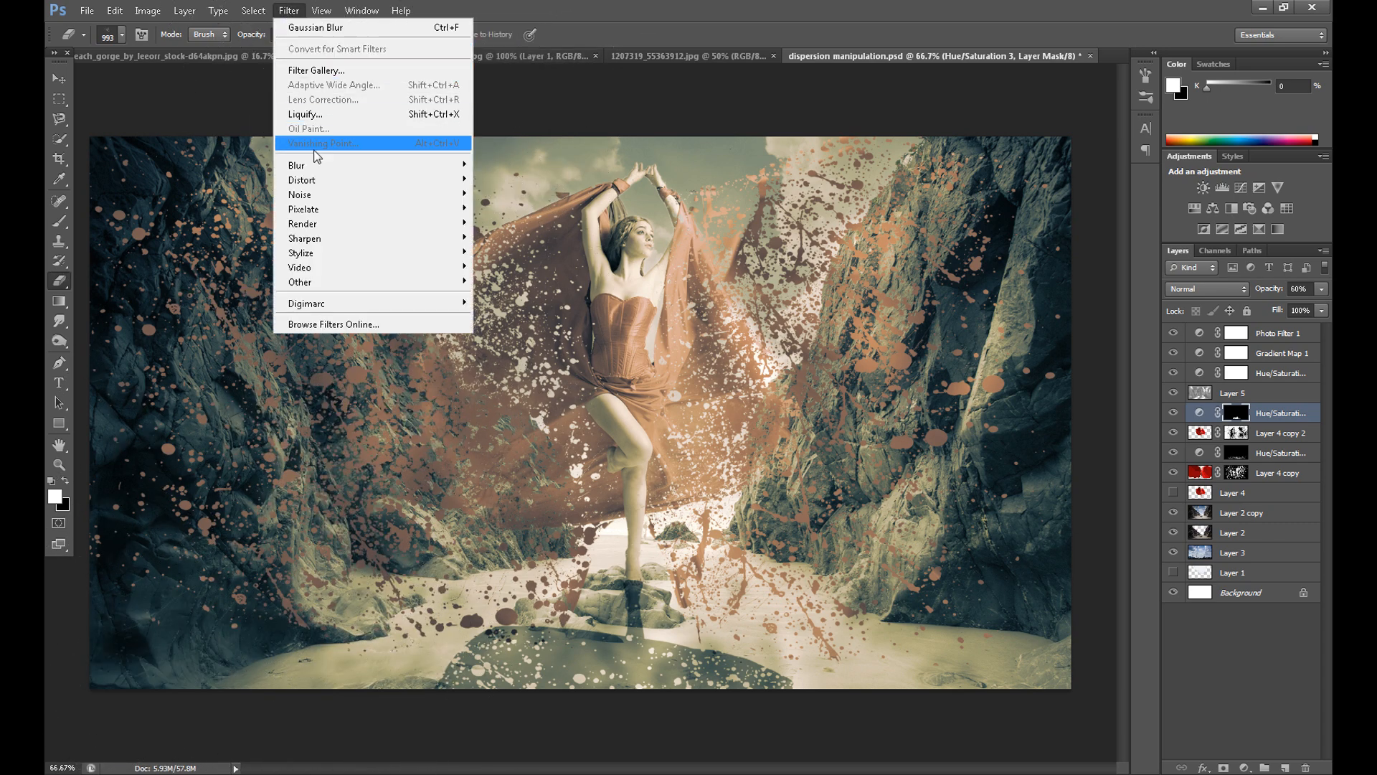
pyautogui.moveTo(301, 165)
pyautogui.click(500, 273)
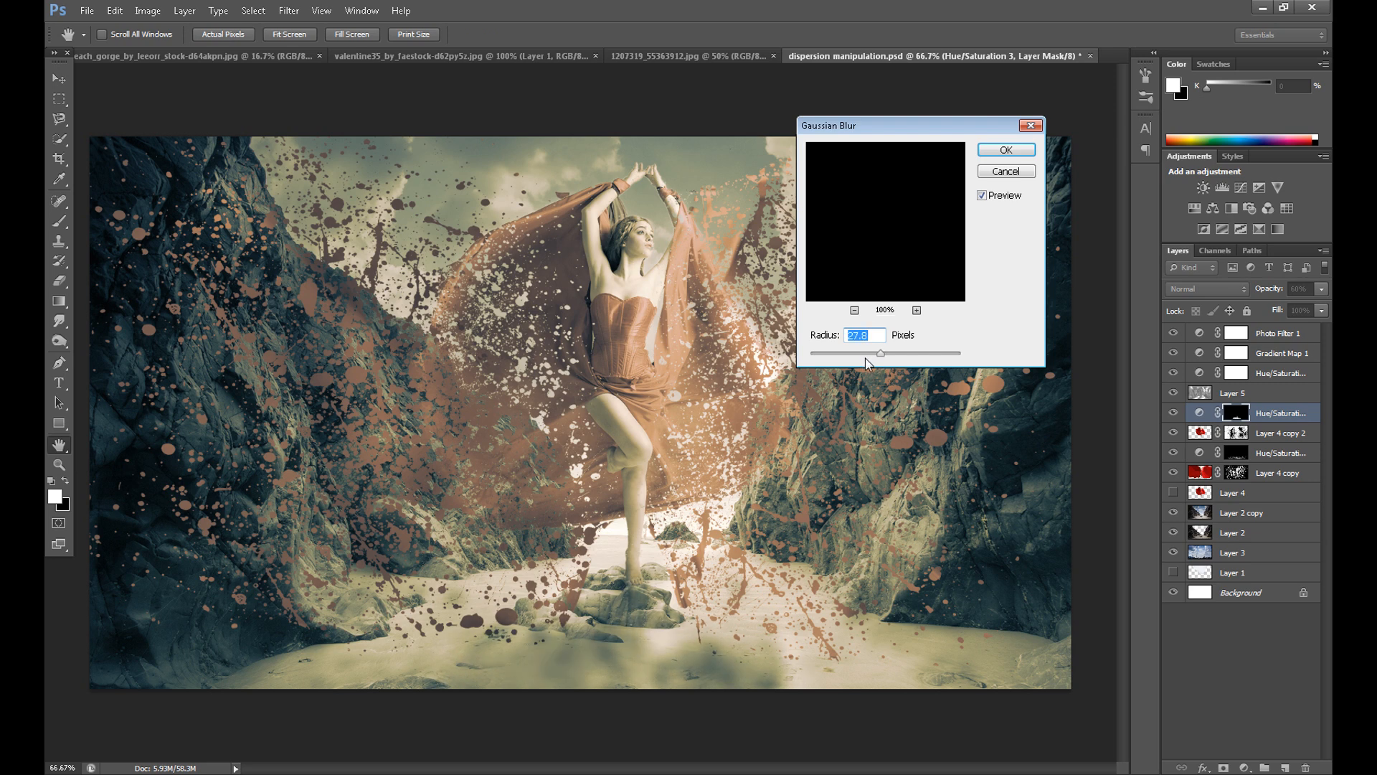
pyautogui.click(1004, 149)
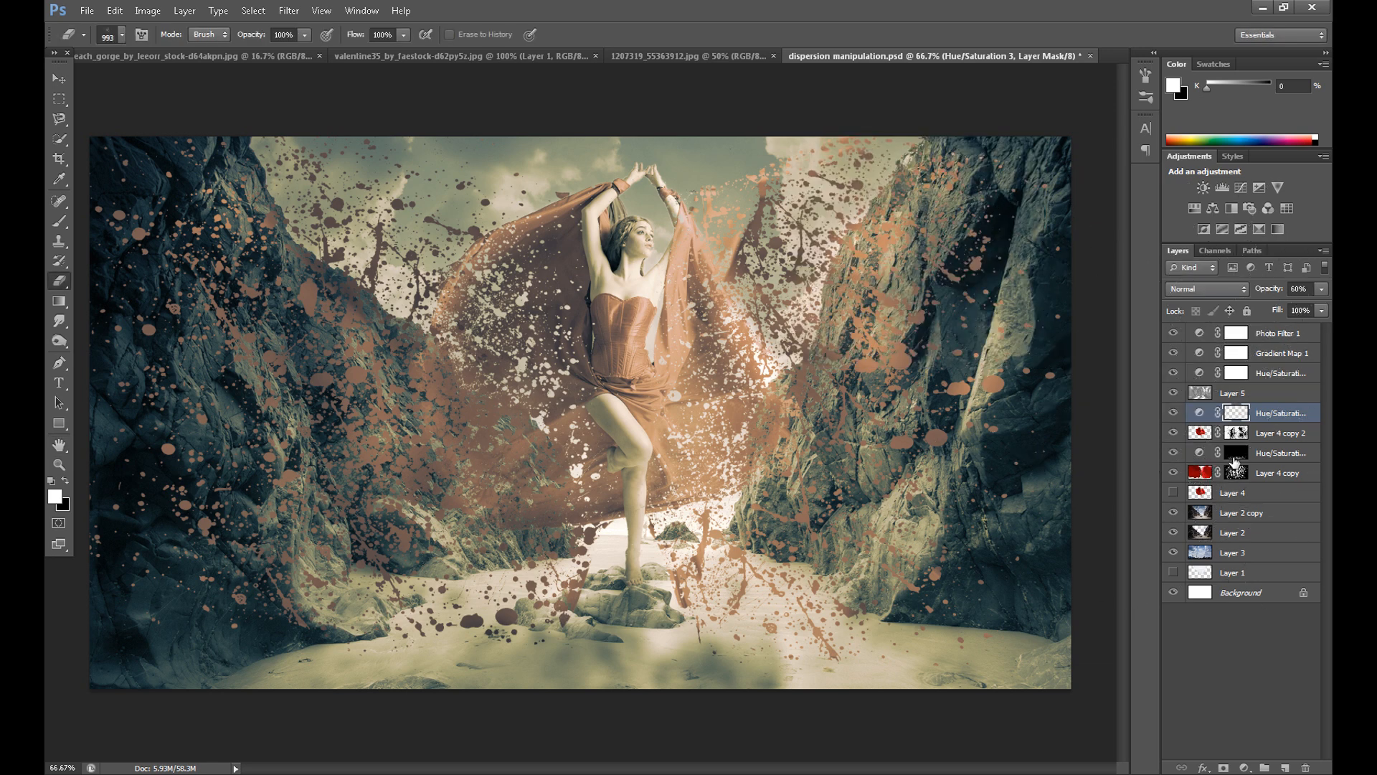
# Set the opacity of the woman's silhouette shadow to 70% and that of the splatter shadow to 75%.
pyautogui.click(1233, 455)
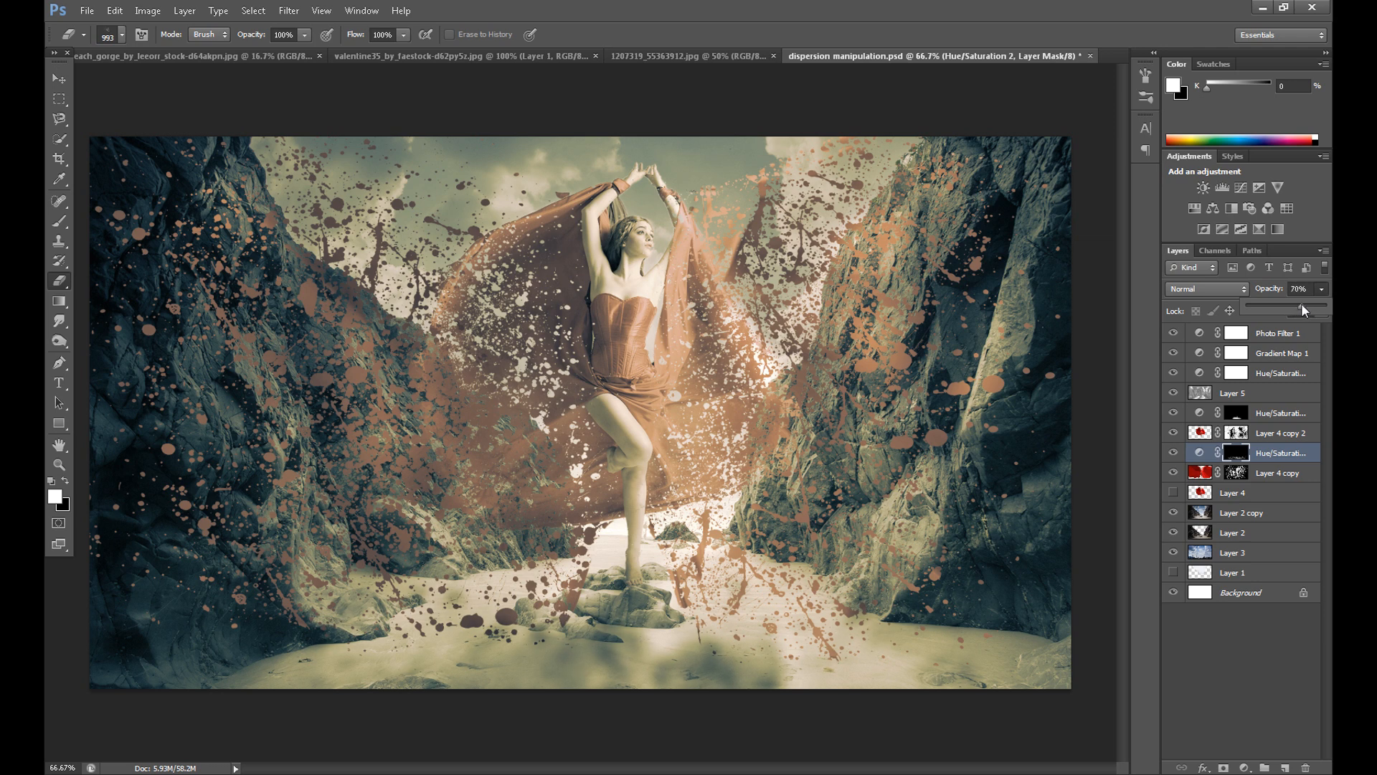
pyautogui.click(1282, 413)
pyautogui.click(1321, 289)
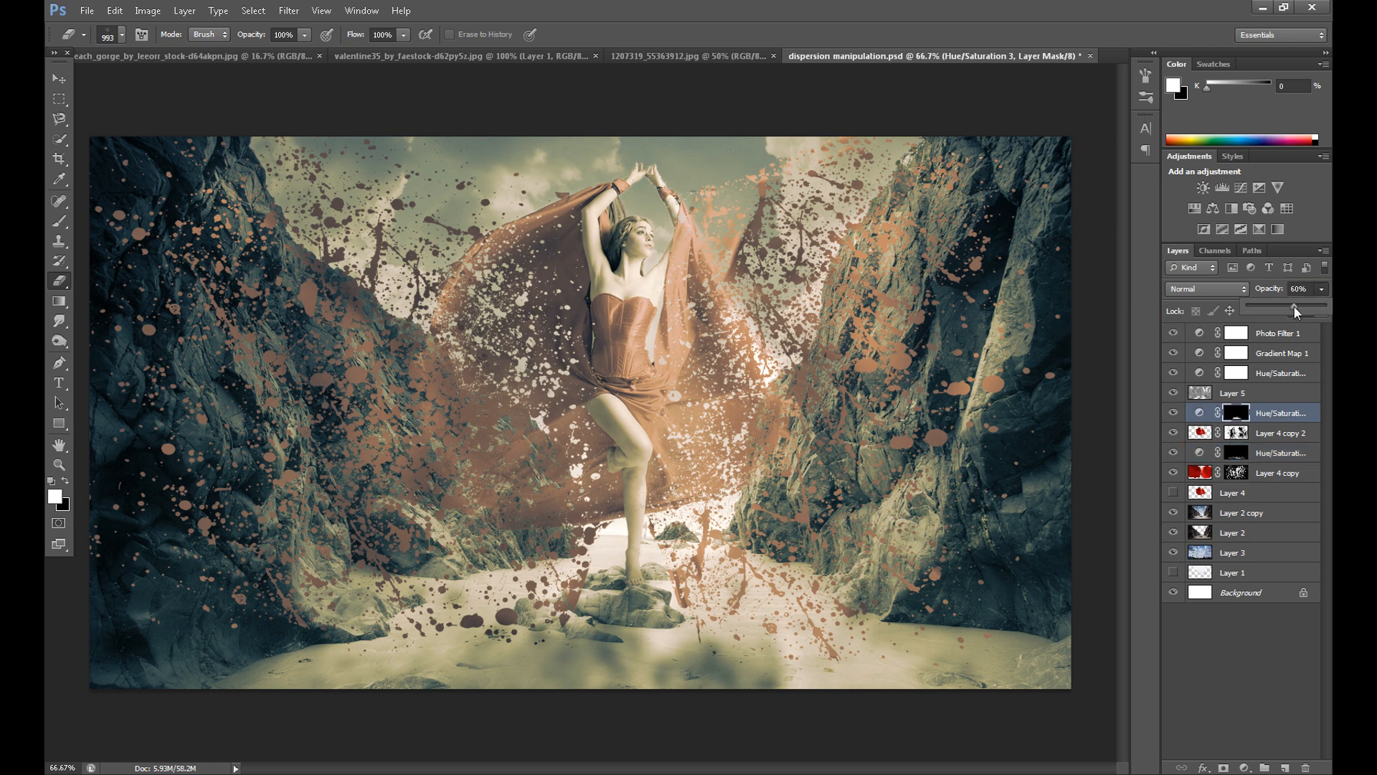
pyautogui.moveTo(1298, 305); pyautogui.dragTo(1299, 304)
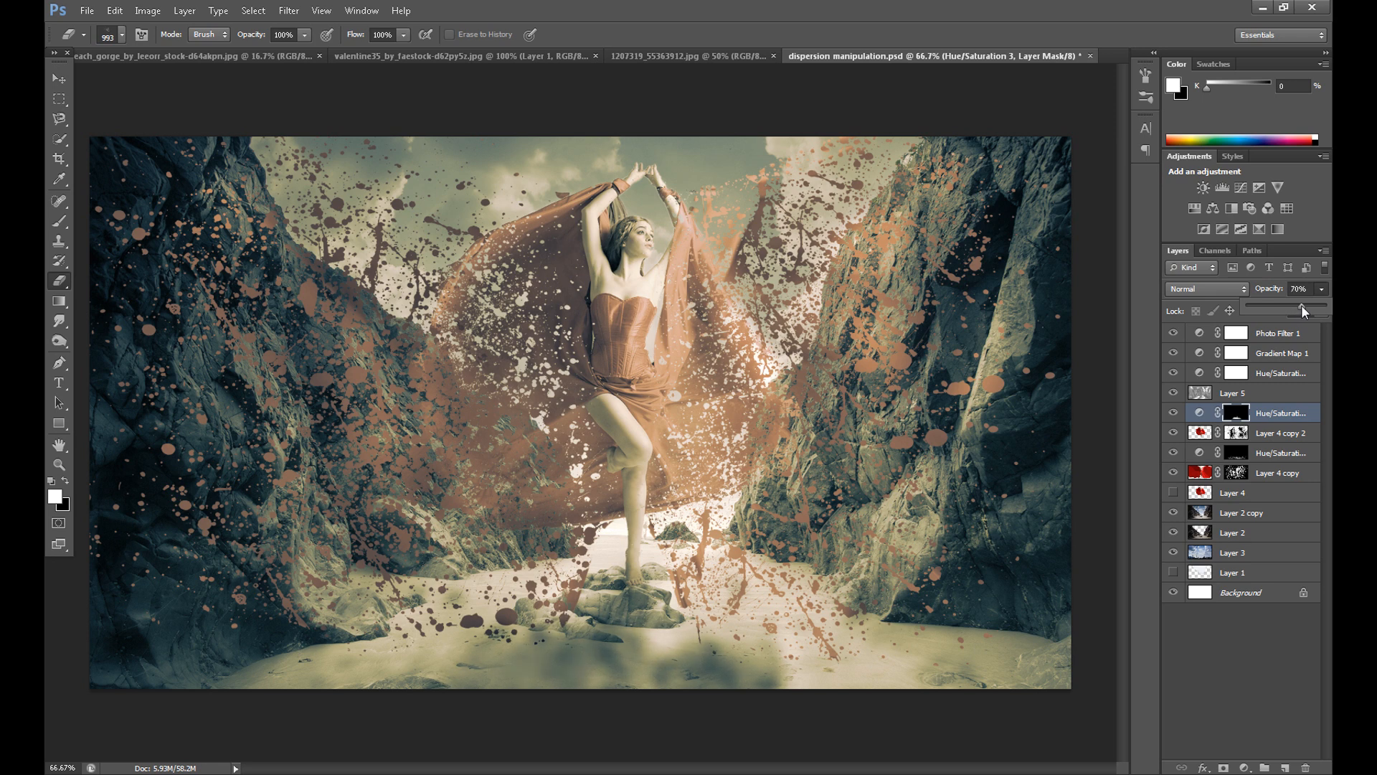
pyautogui.moveTo(1301, 304); pyautogui.dragTo(1302, 304)
pyautogui.click(1244, 451)
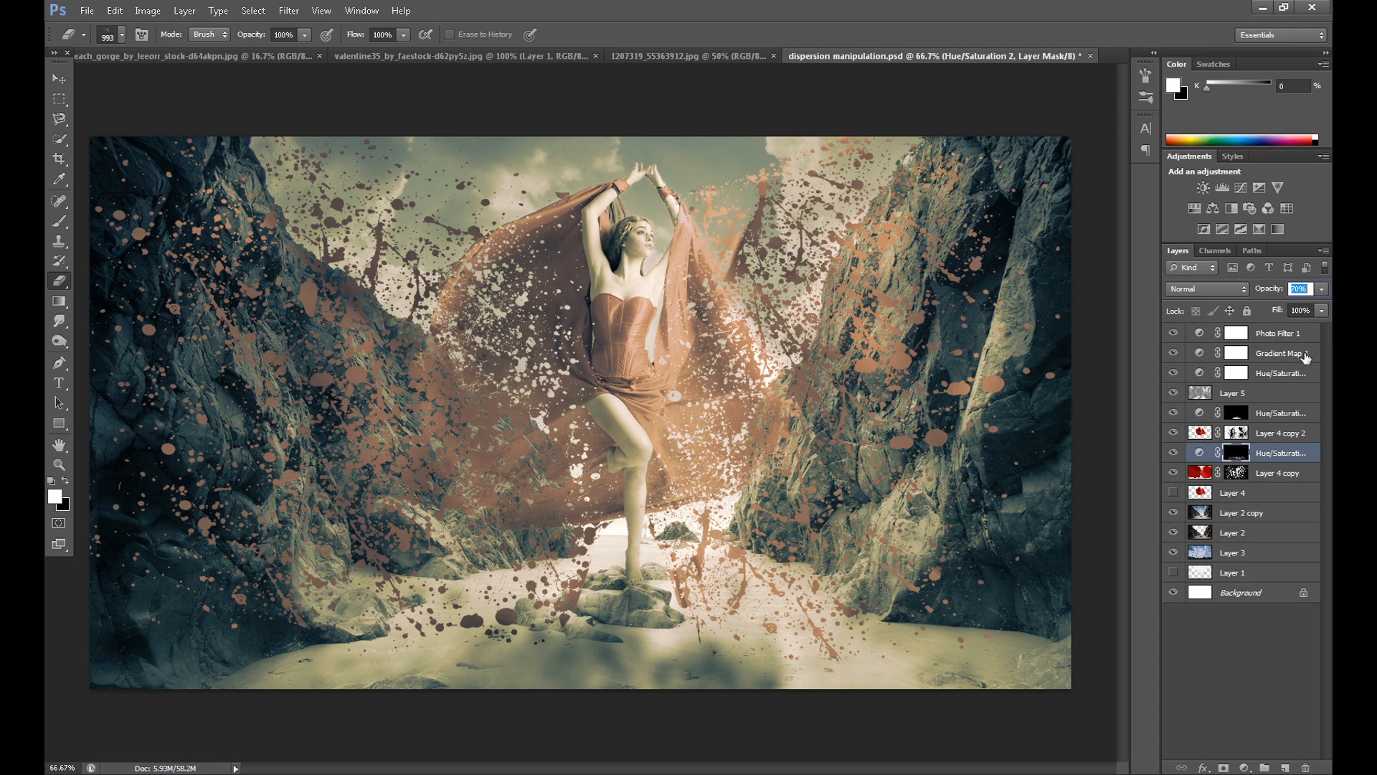
pyautogui.click(1319, 289)
pyautogui.moveTo(1310, 303); pyautogui.dragTo(1306, 304)
# Soften the splatter shadow on the sand below the woman with a 993 px round eraser at 40% opacity.
pyautogui.click(251, 36)
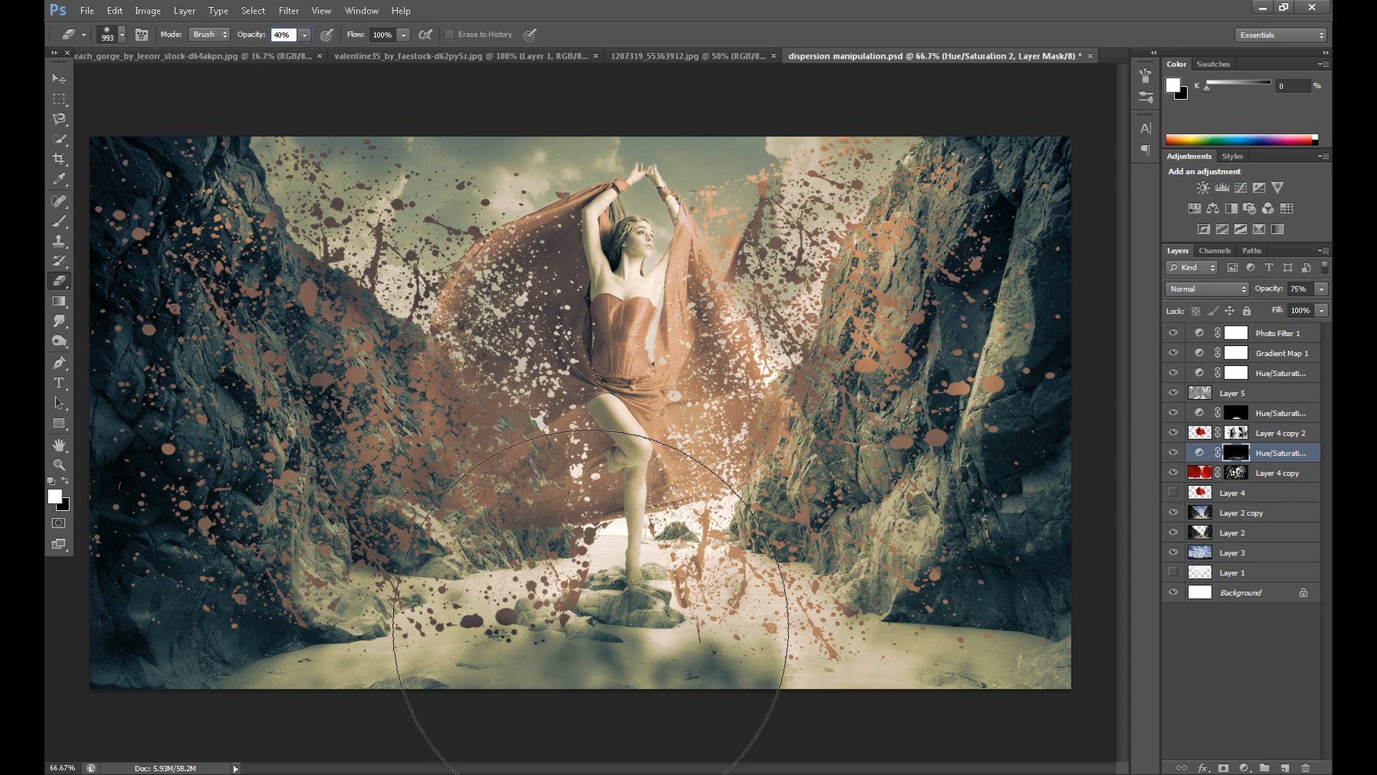
pyautogui.write('40')
pyautogui.press('Return')
pyautogui.click(588, 630)
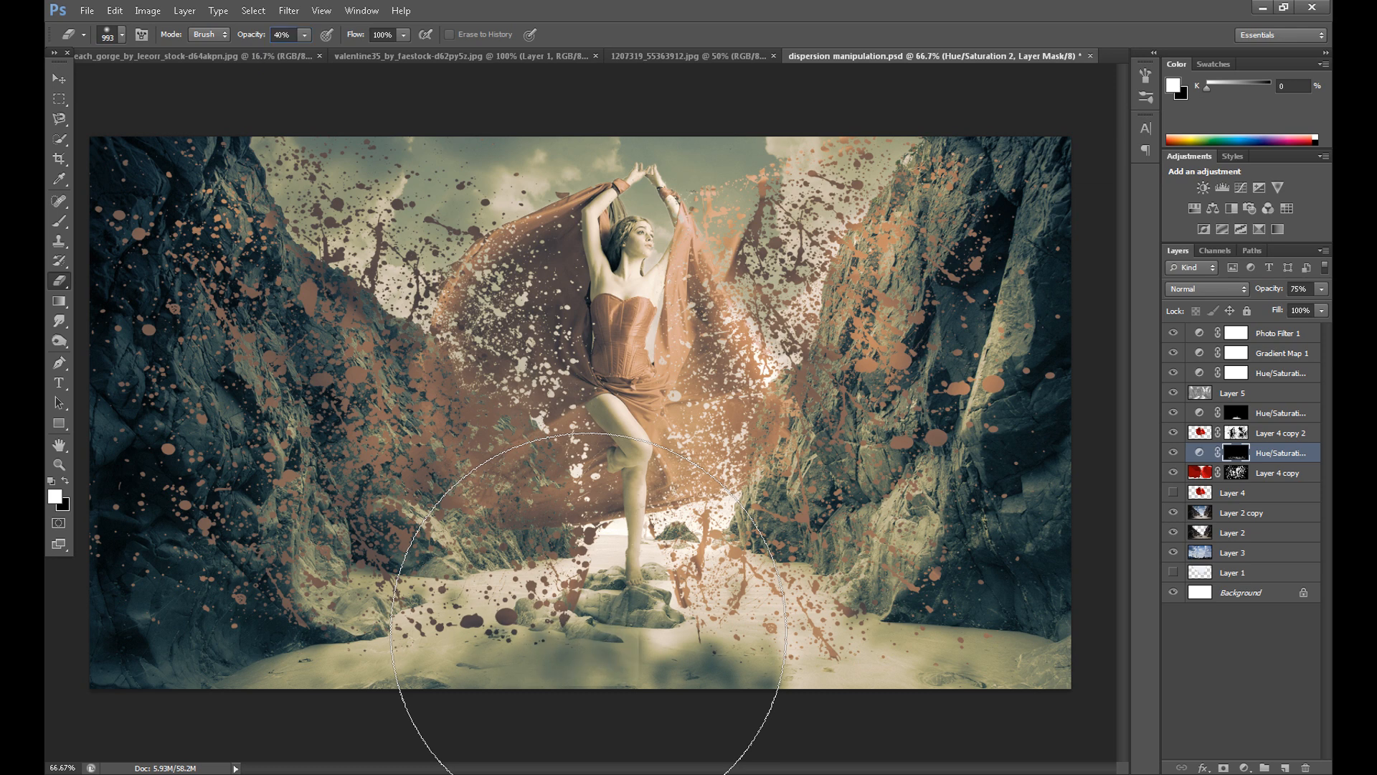
pyautogui.click(631, 639)
pyautogui.click(753, 662)
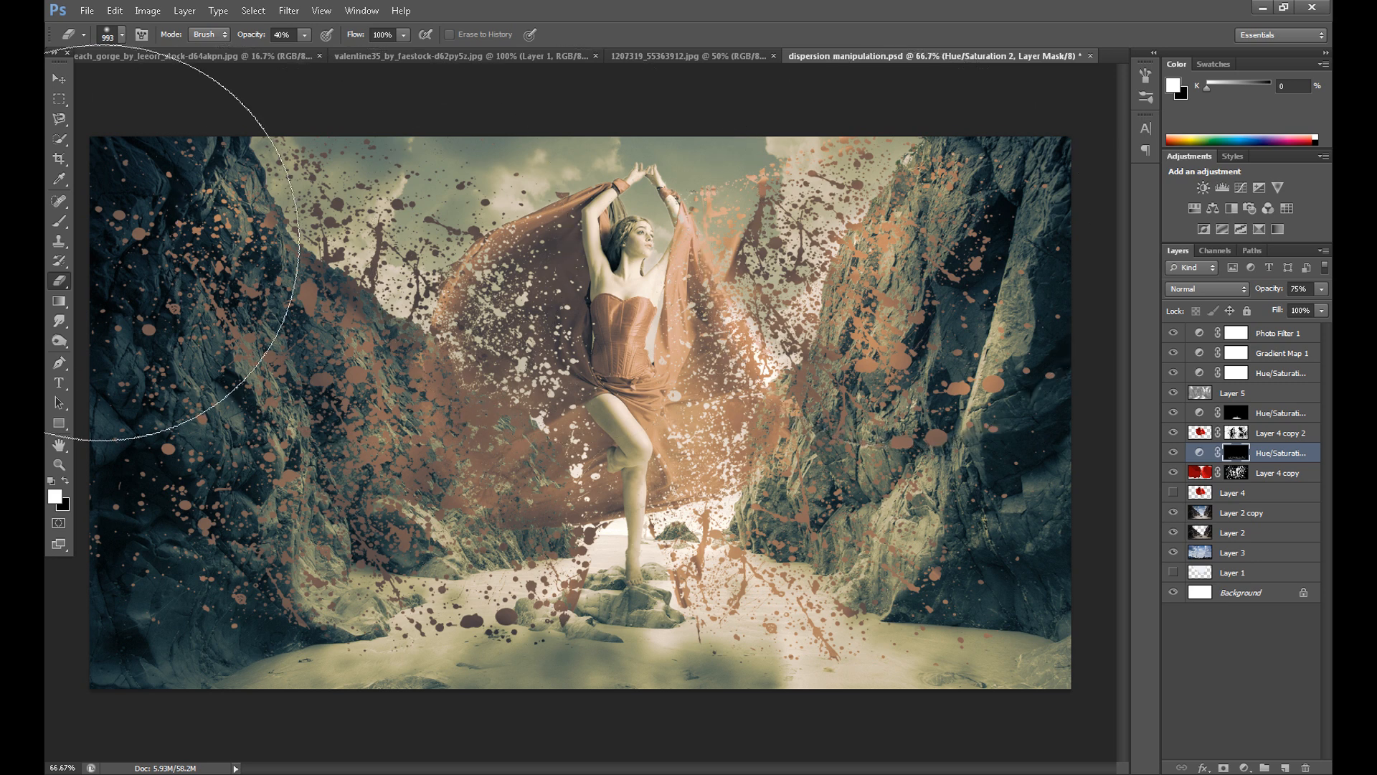
# Add a Curves adjustment above Photo Filter 1 and darken the shadows with a point at input 69, output 39.
pyautogui.click(59, 78)
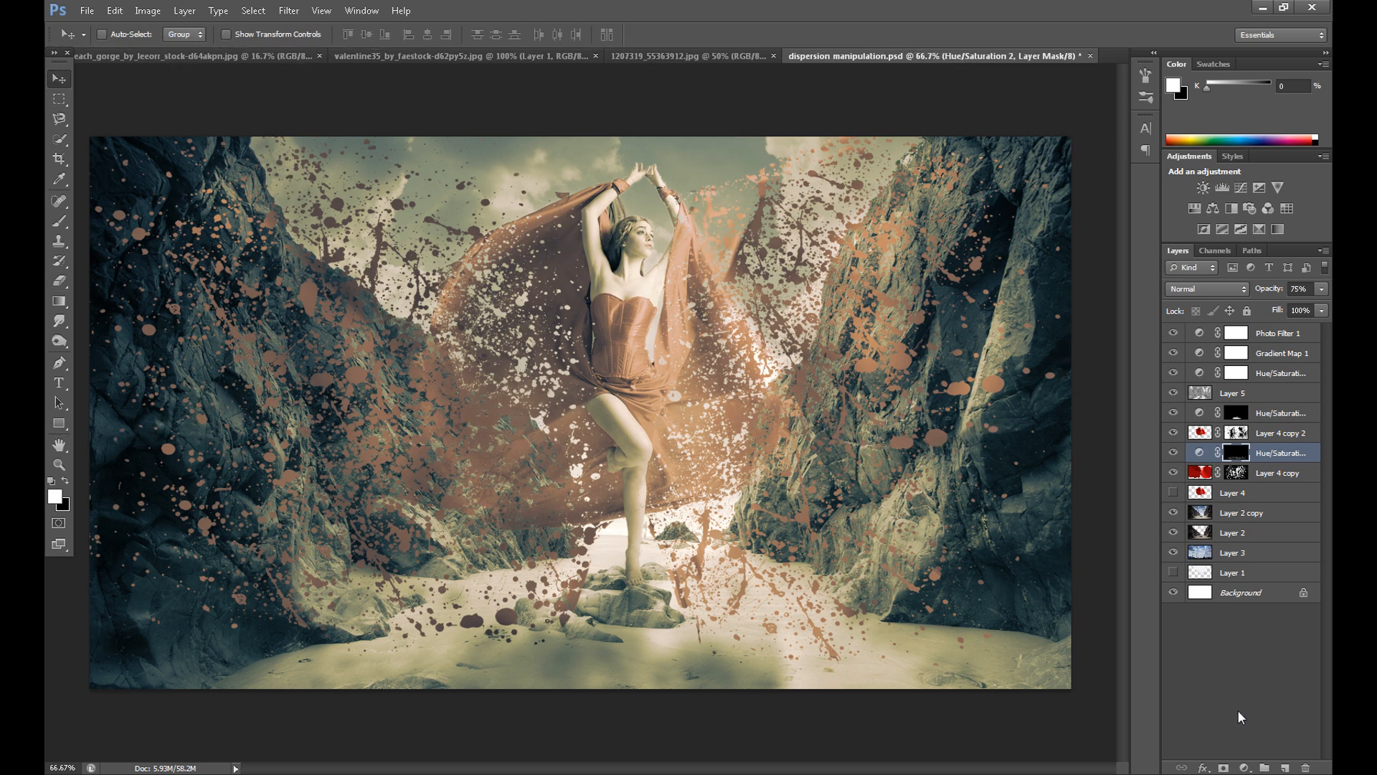
pyautogui.hotkey('alt', '.')
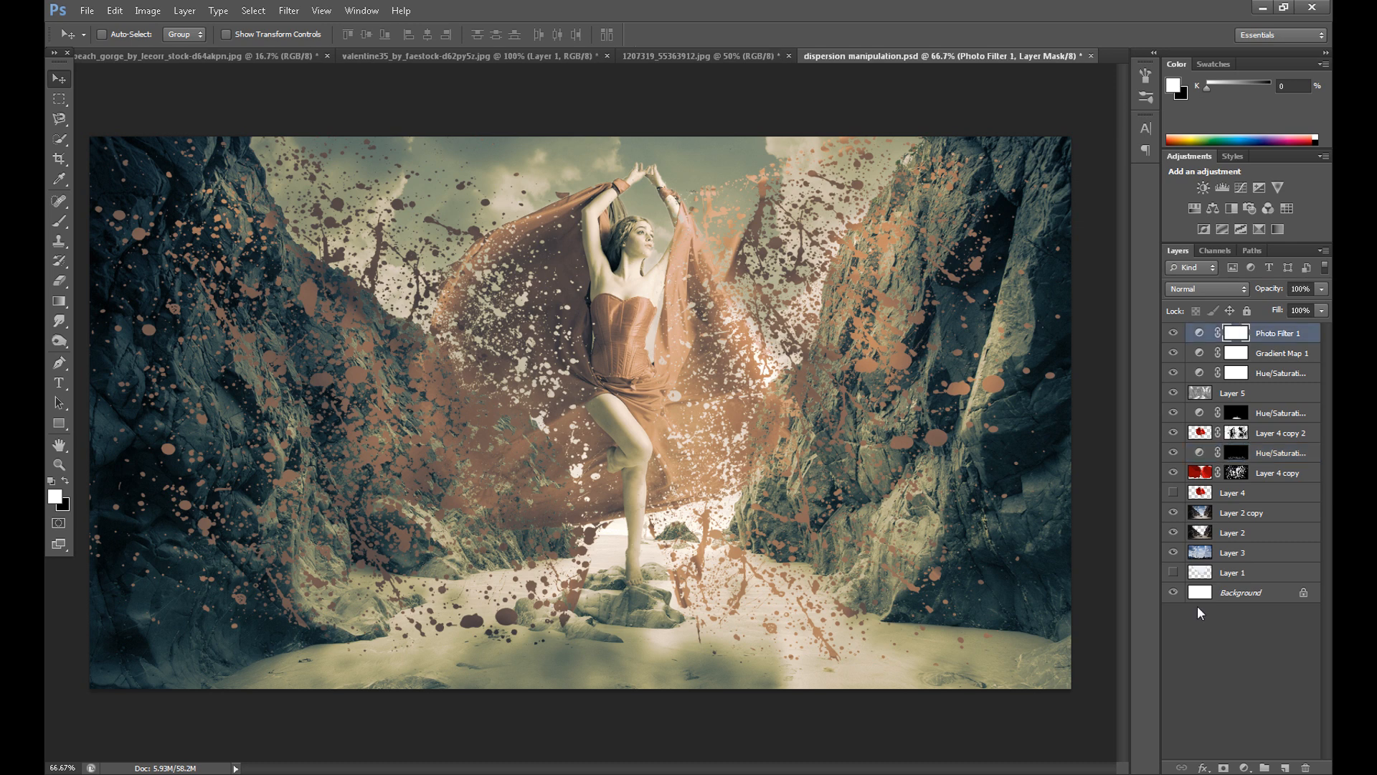
pyautogui.click(1245, 768)
pyautogui.click(1231, 529)
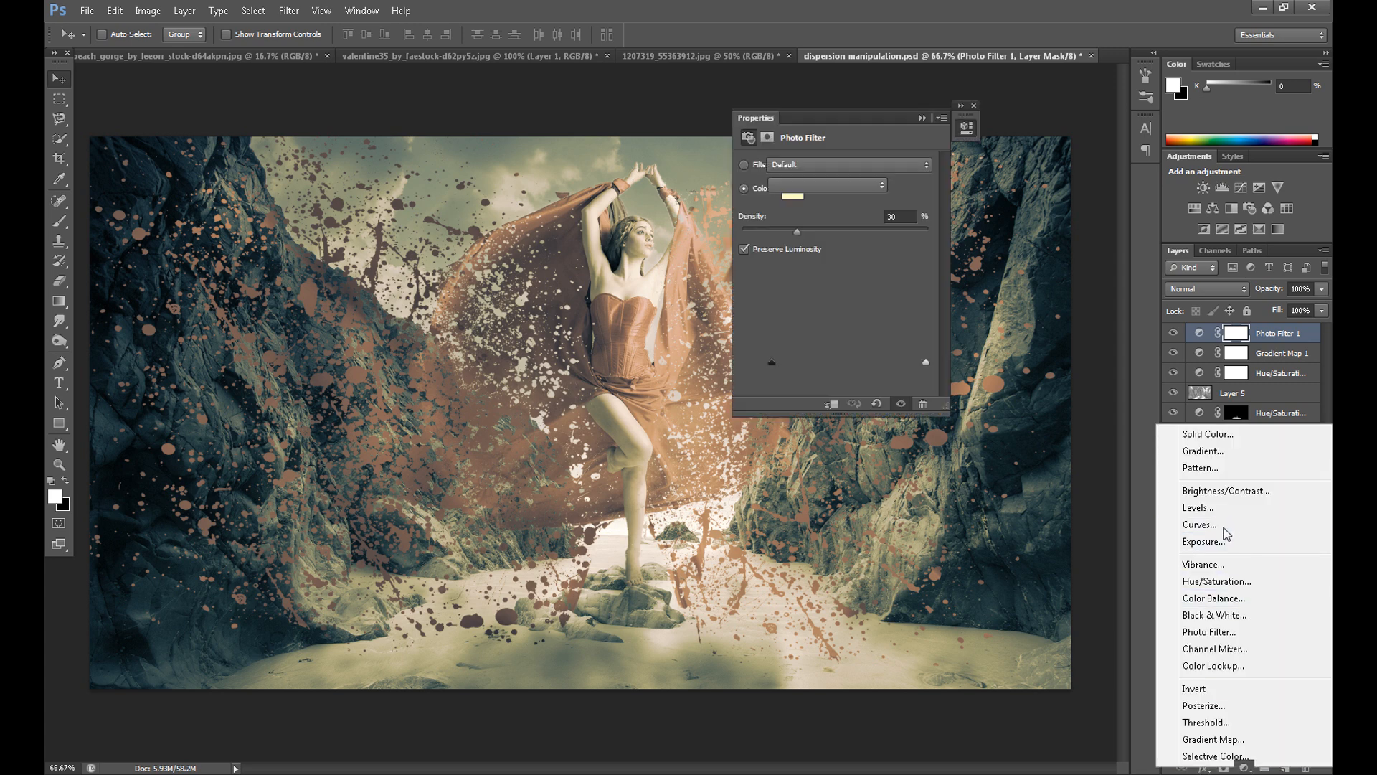
pyautogui.moveTo(811, 314); pyautogui.dragTo(813, 329)
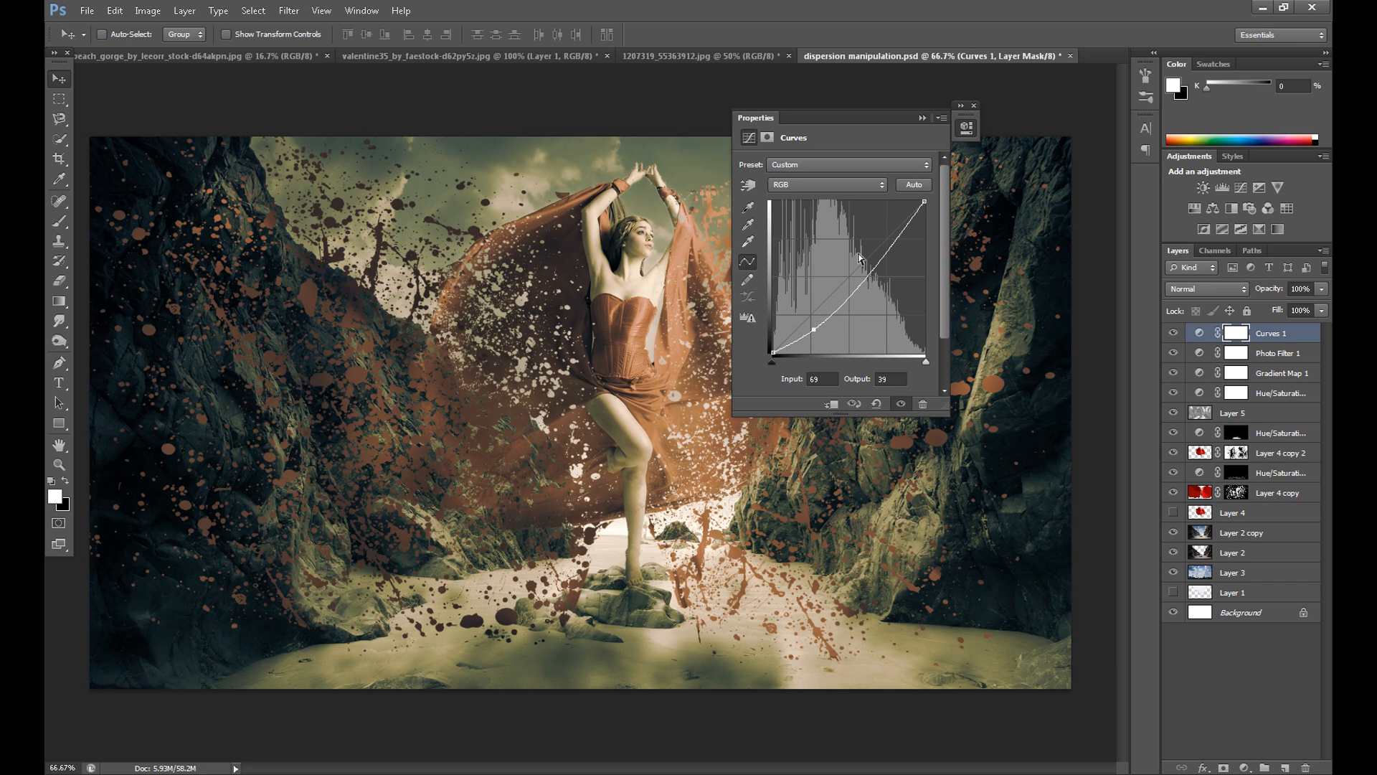
# Shape the Curves 1 RGB curve with a midtone point at input 144, output 134 and a shadow point at input 74, output 40.
pyautogui.moveTo(885, 256)
pyautogui.mouseDown()
pyautogui.moveTo(869, 240)
pyautogui.moveTo(864, 272)
pyautogui.mouseUp()
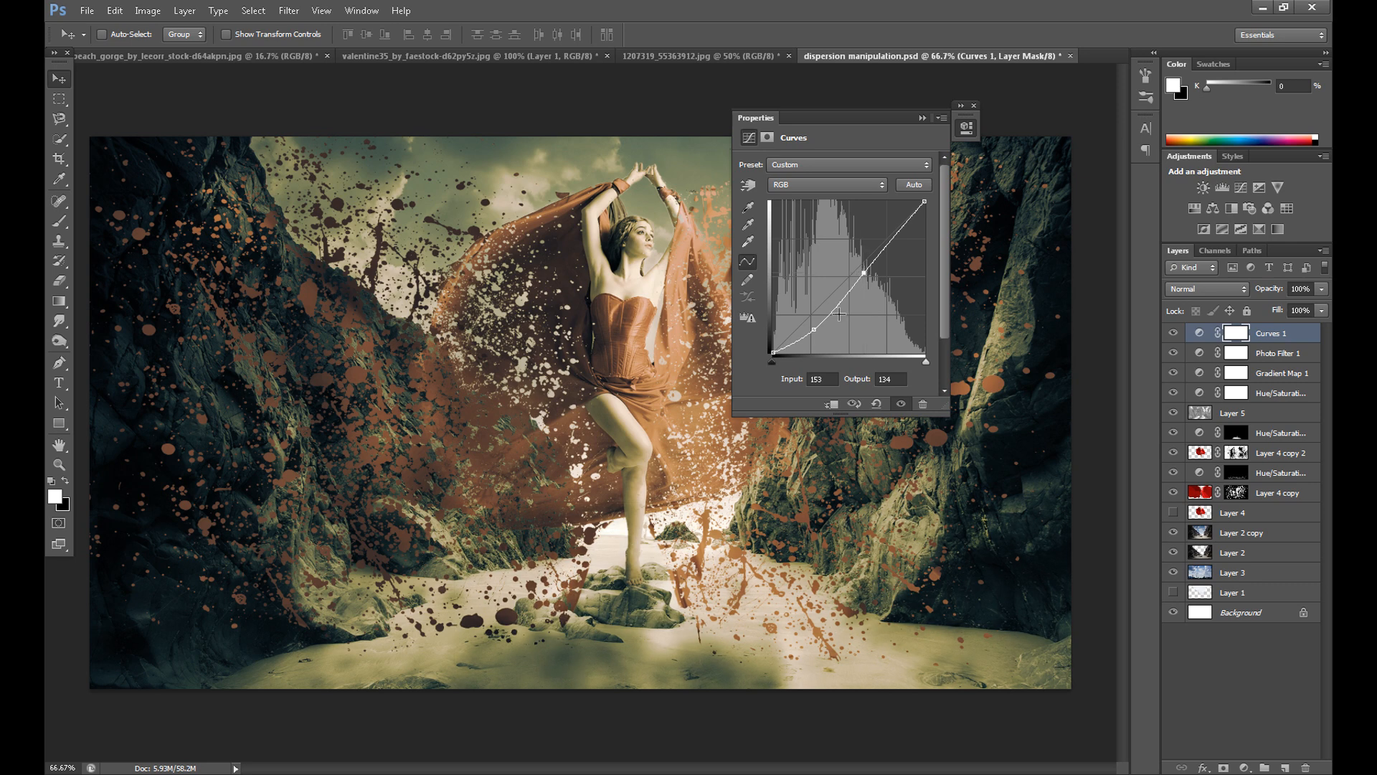
pyautogui.moveTo(814, 331); pyautogui.dragTo(817, 334)
pyautogui.moveTo(857, 274); pyautogui.dragTo(858, 273)
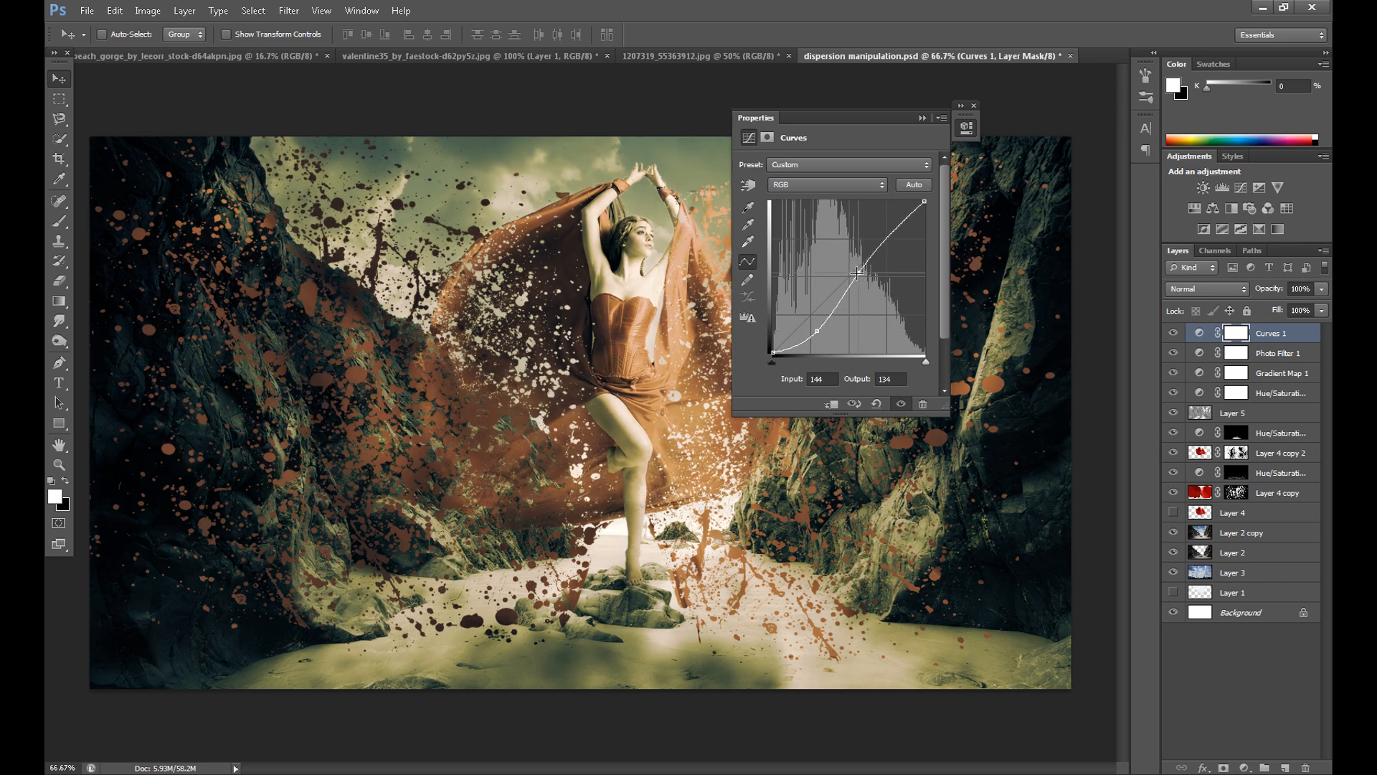
pyautogui.moveTo(817, 331); pyautogui.dragTo(817, 328)
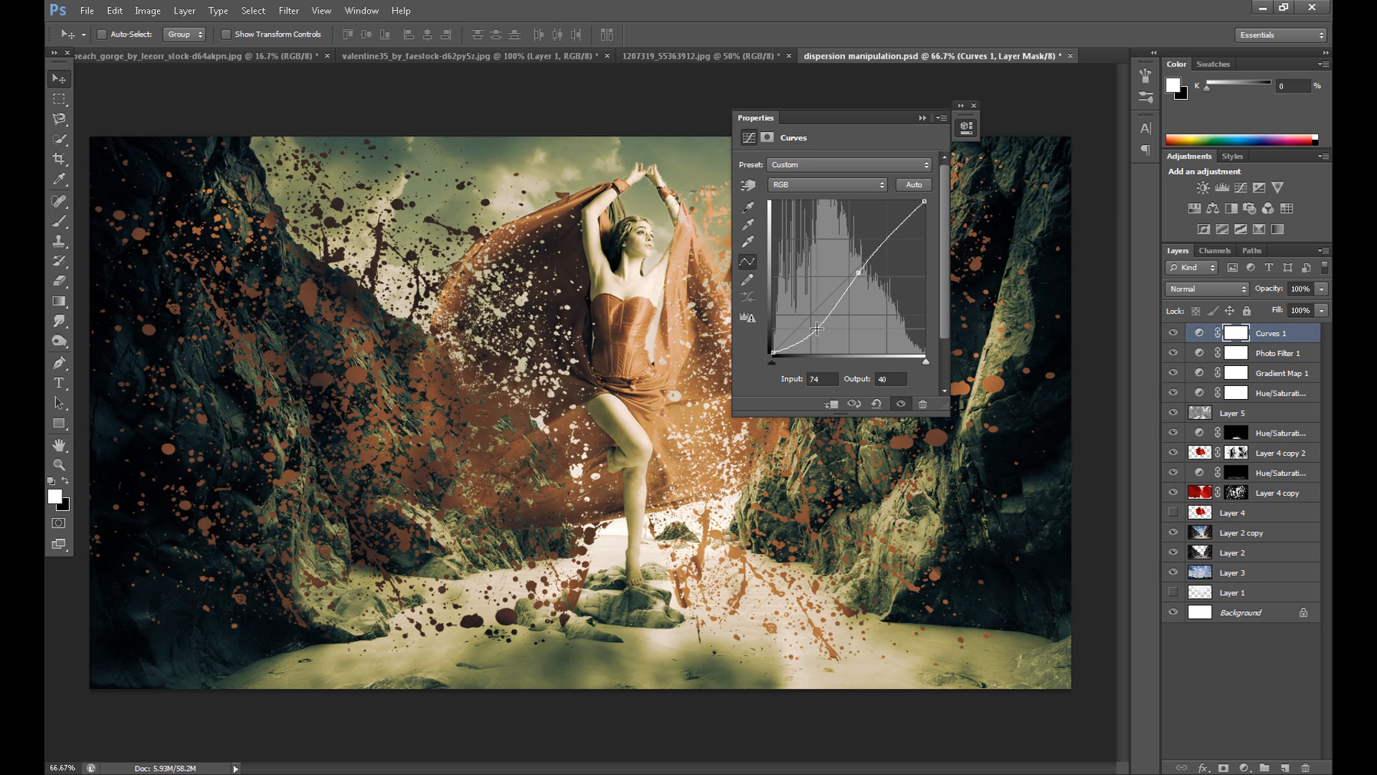
# Try flattening the blue channel's curve by raising its black point to output 90 and lowering its white point.
pyautogui.click(824, 185)
pyautogui.click(807, 235)
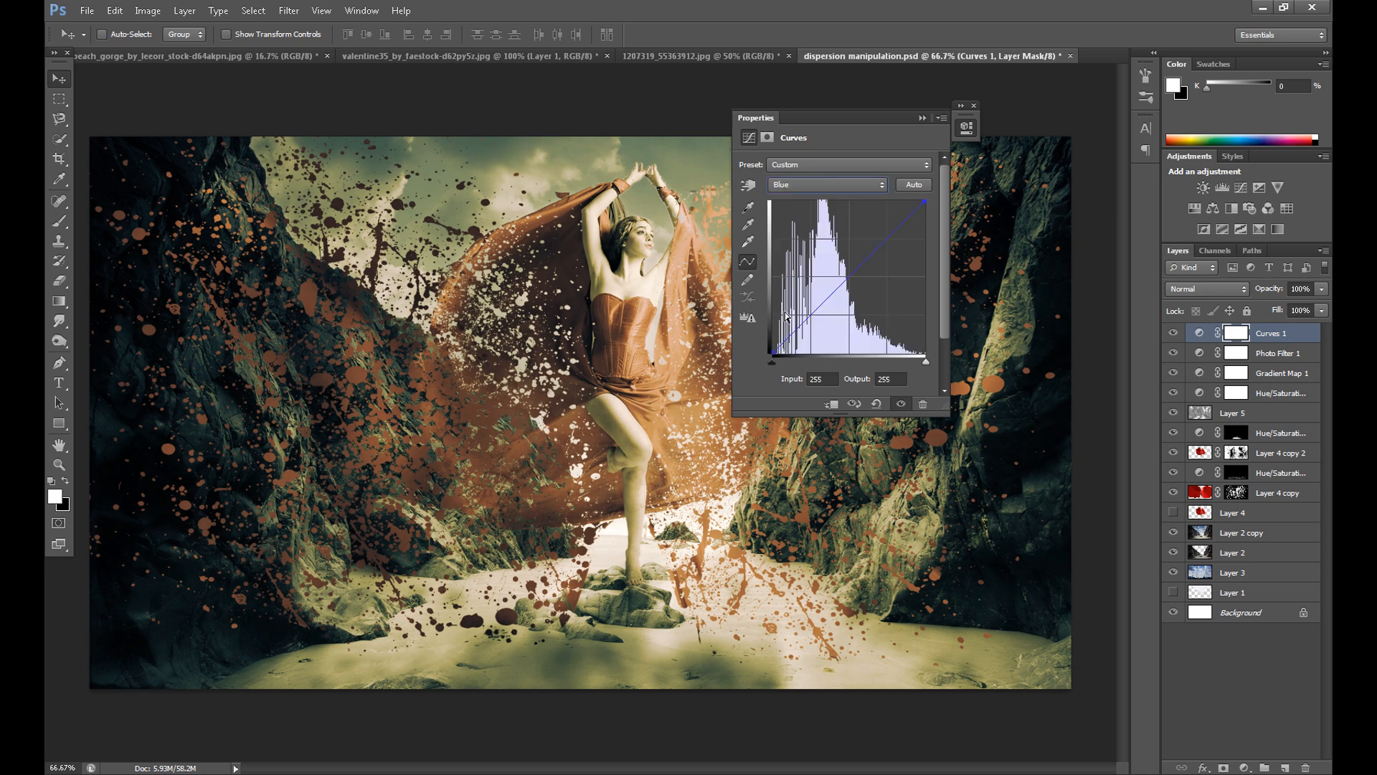
pyautogui.moveTo(773, 353); pyautogui.dragTo(773, 313)
pyautogui.moveTo(924, 203); pyautogui.dragTo(924, 241)
pyautogui.moveTo(849, 277); pyautogui.dragTo(848, 284)
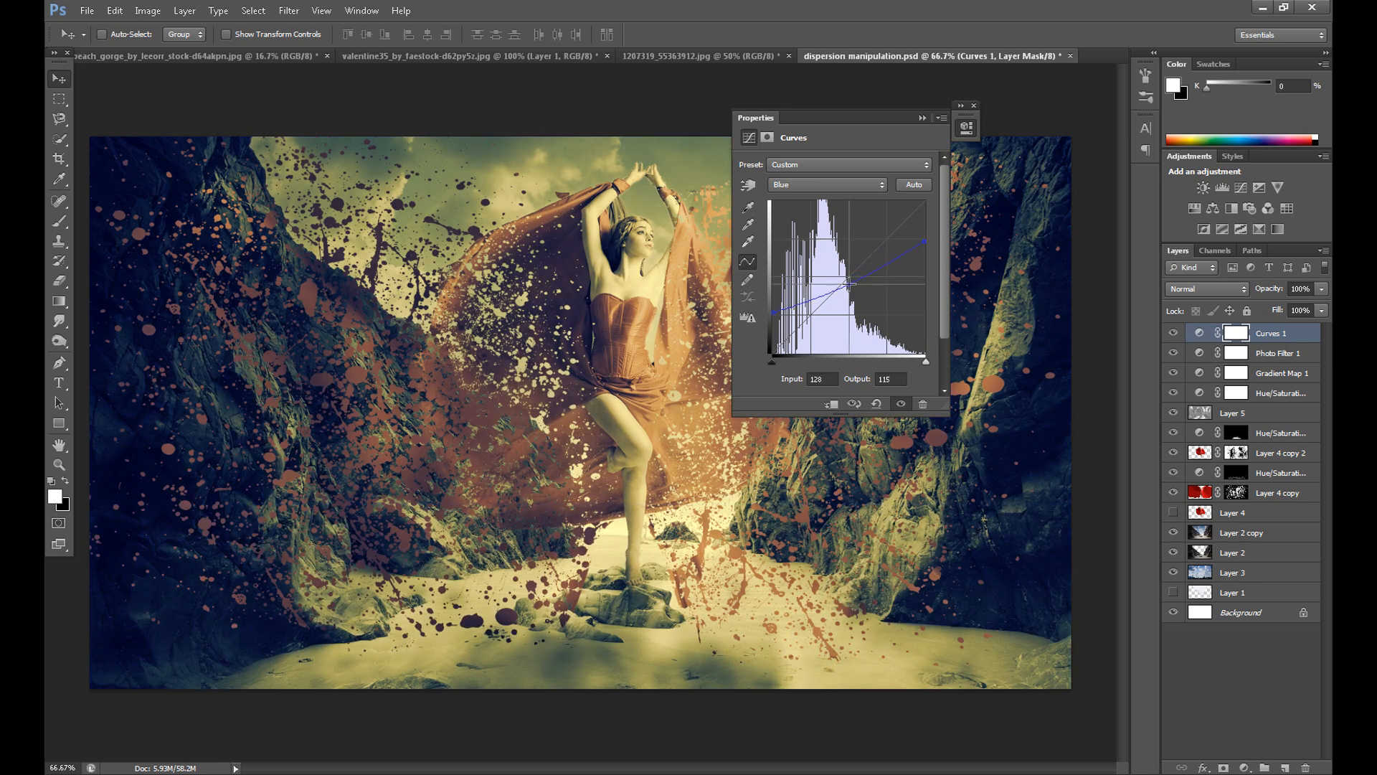
pyautogui.moveTo(925, 241); pyautogui.dragTo(919, 210)
pyautogui.moveTo(848, 284); pyautogui.dragTo(848, 276)
pyautogui.moveTo(924, 204); pyautogui.dragTo(925, 231)
pyautogui.moveTo(772, 311); pyautogui.dragTo(773, 302)
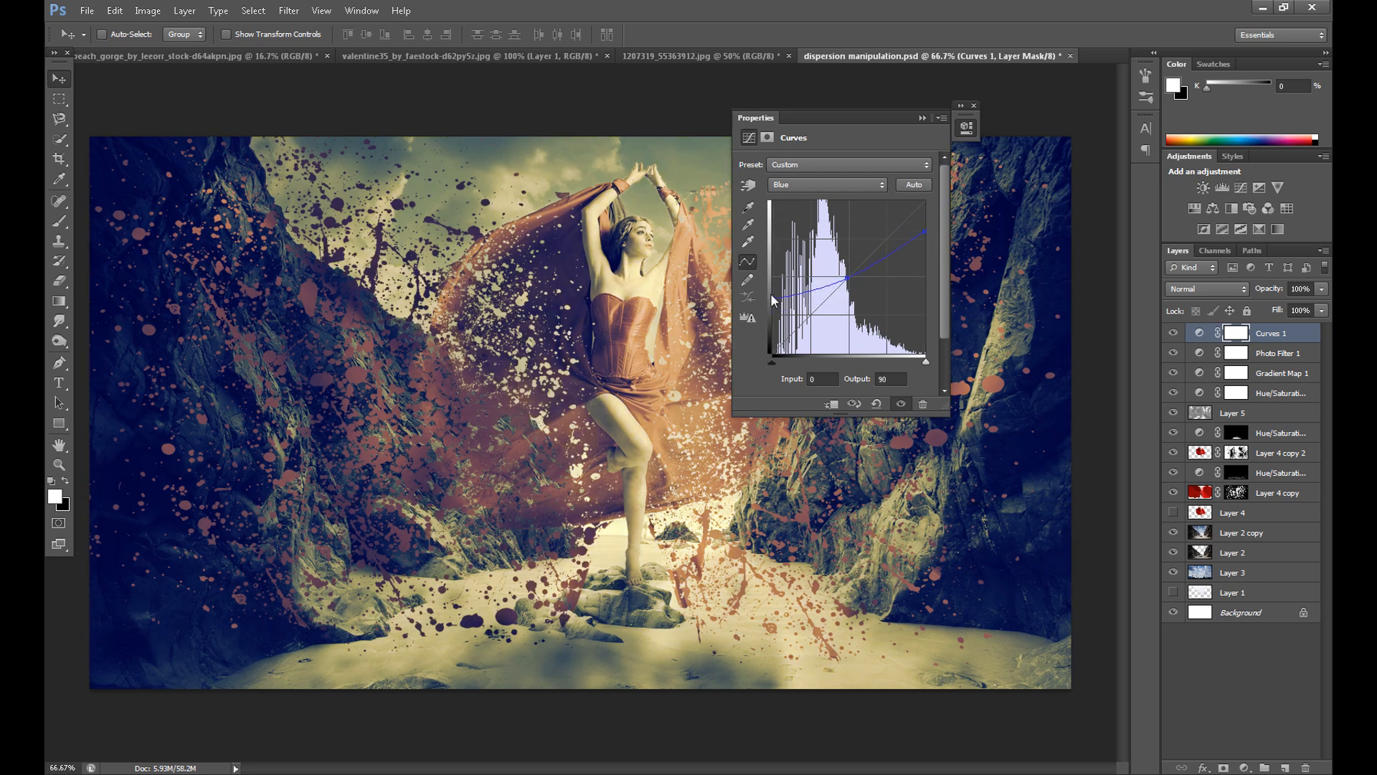
# Raise the midtones of the red channel's curve in Curves 1.
pyautogui.click(825, 184)
pyautogui.click(789, 202)
pyautogui.moveTo(808, 319); pyautogui.dragTo(807, 330)
pyautogui.moveTo(857, 269); pyautogui.dragTo(854, 260)
pyautogui.moveTo(808, 330); pyautogui.dragTo(773, 353)
# Rebuild the blue channel's curve as an S-curve with a shadow point at input 69, output 40 and raised upper midtones.
pyautogui.click(806, 185)
pyautogui.click(800, 237)
pyautogui.click(850, 276)
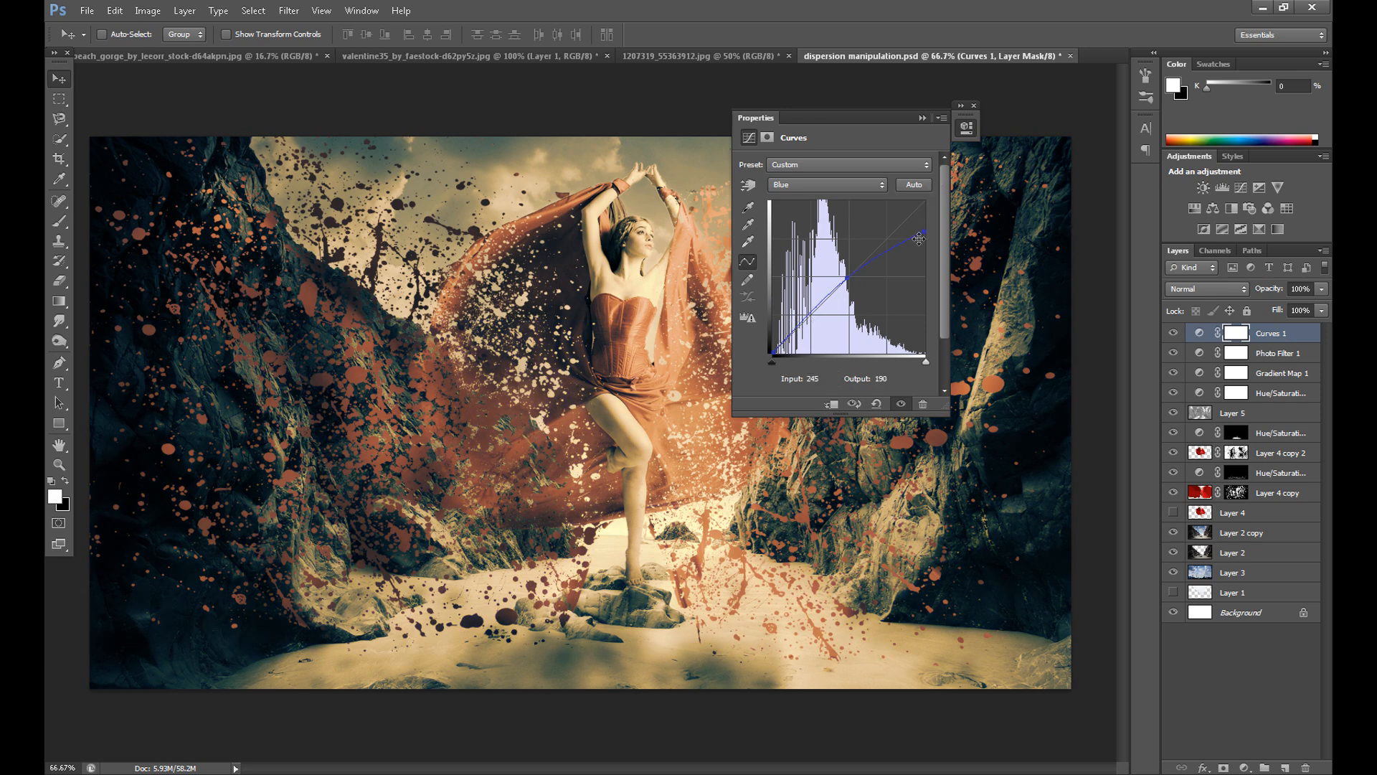
pyautogui.moveTo(925, 231); pyautogui.dragTo(927, 200)
pyautogui.moveTo(848, 277); pyautogui.dragTo(742, 362)
pyautogui.moveTo(817, 309); pyautogui.dragTo(812, 325)
pyautogui.moveTo(865, 266)
pyautogui.mouseDown()
pyautogui.moveTo(840, 287)
pyautogui.moveTo(851, 262)
pyautogui.mouseUp()
pyautogui.click(812, 324)
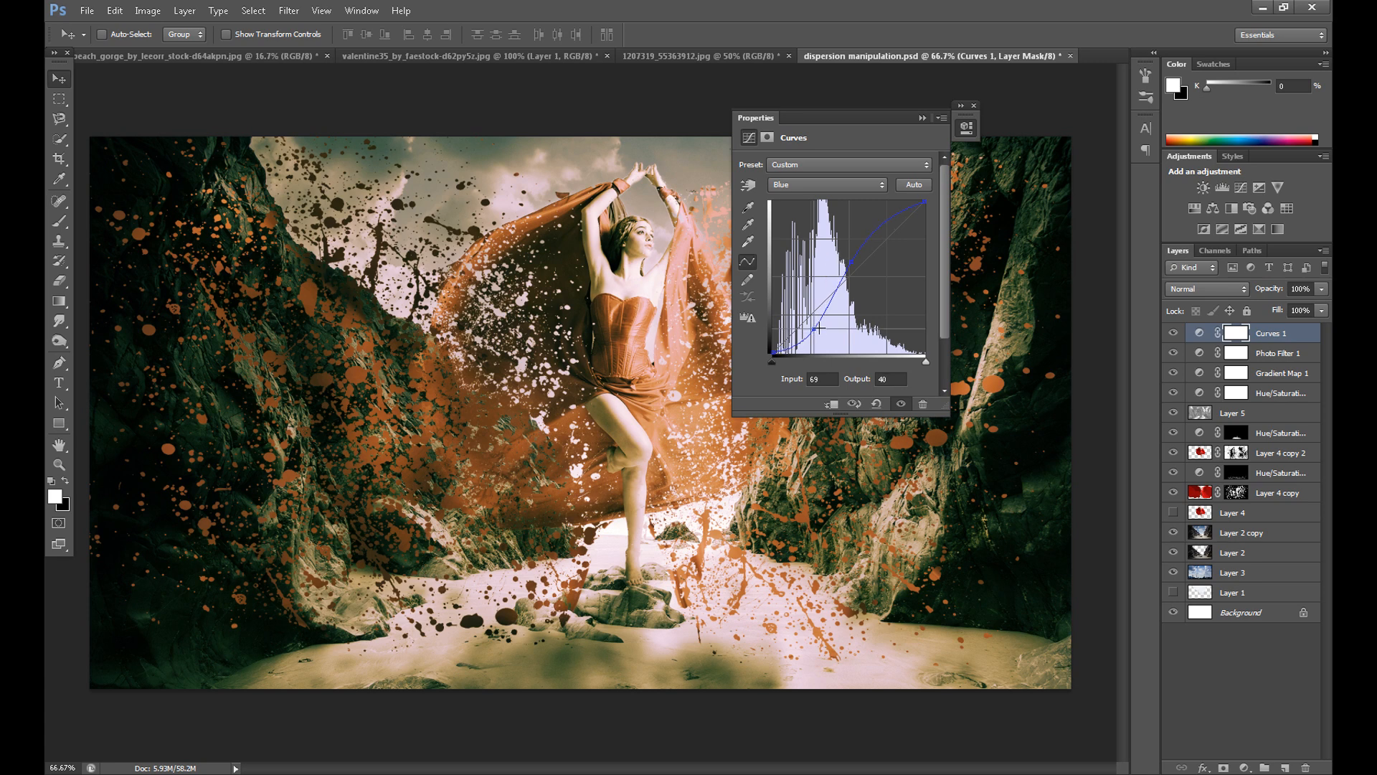
# Lower the red channel's shadows with a point at input 59, output 46, and close the curve settings.
pyautogui.click(843, 185)
pyautogui.click(799, 214)
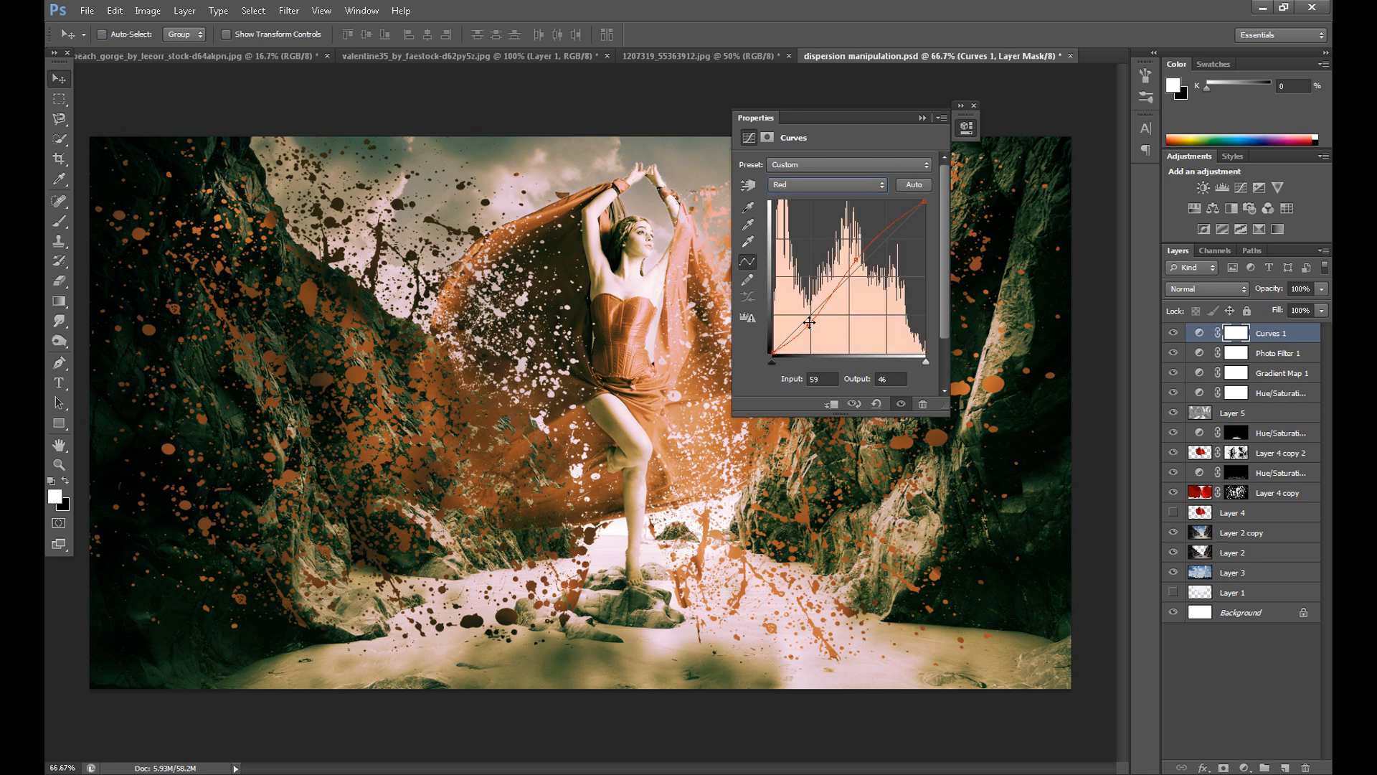
pyautogui.click(856, 259)
pyautogui.click(832, 185)
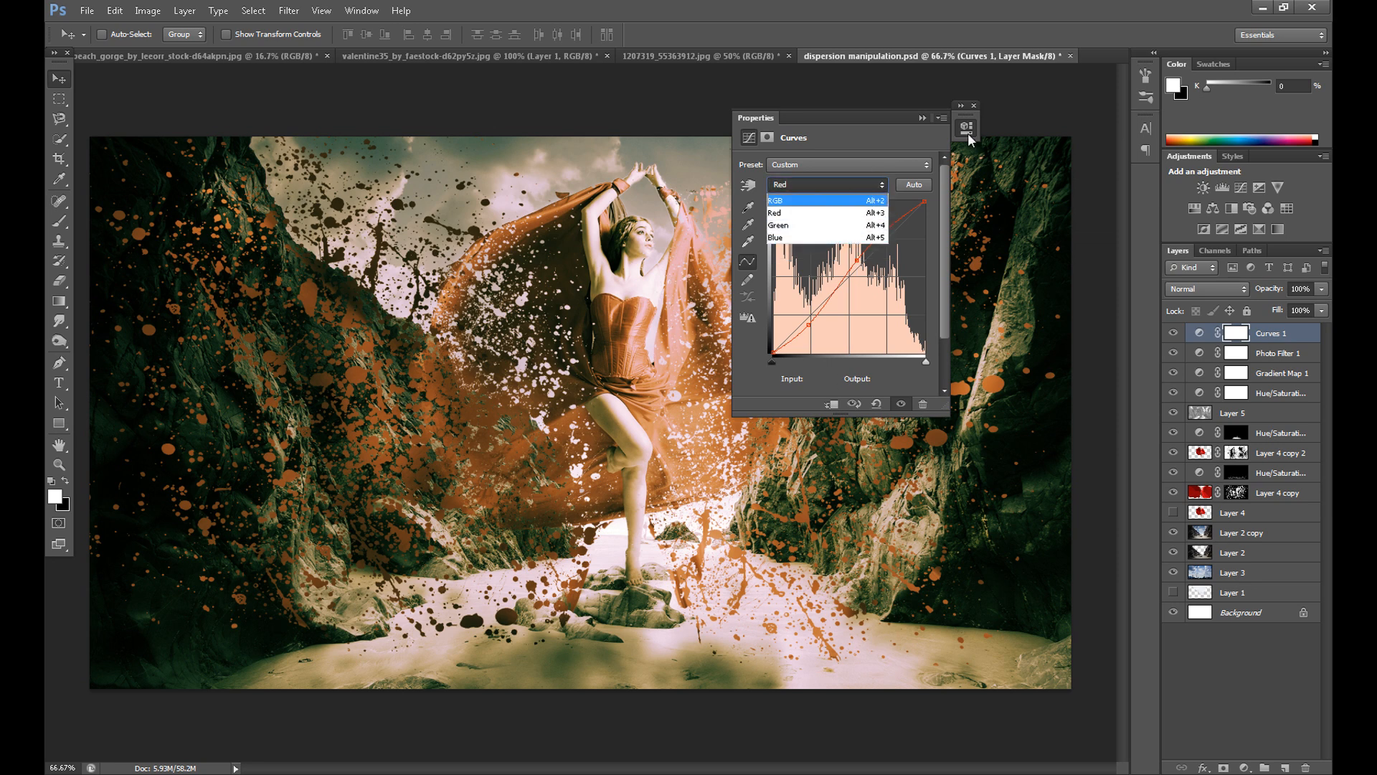
pyautogui.click(977, 102)
pyautogui.click(975, 106)
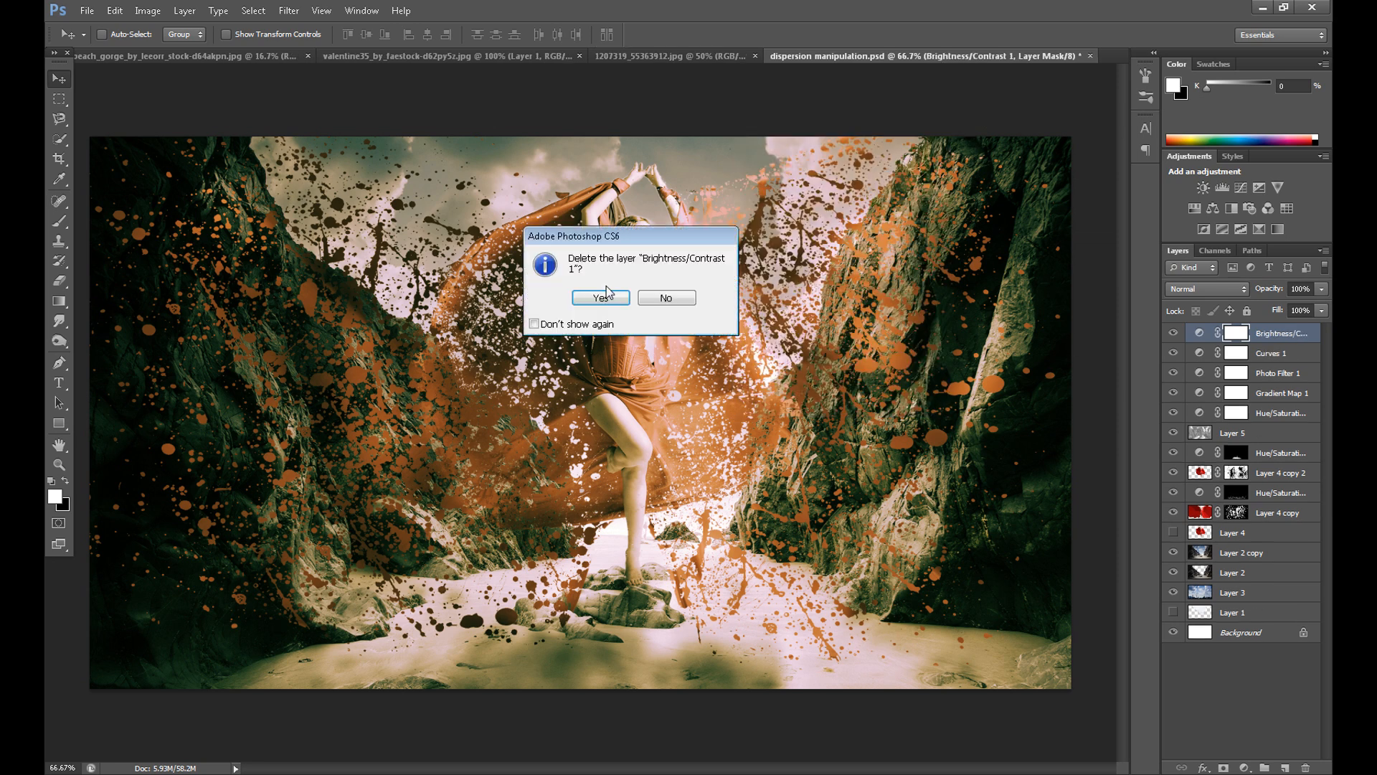
# Delete the Brightness/Contrast 1 layer and add a second Curves adjustment layer above Curves 1.
pyautogui.click(604, 295)
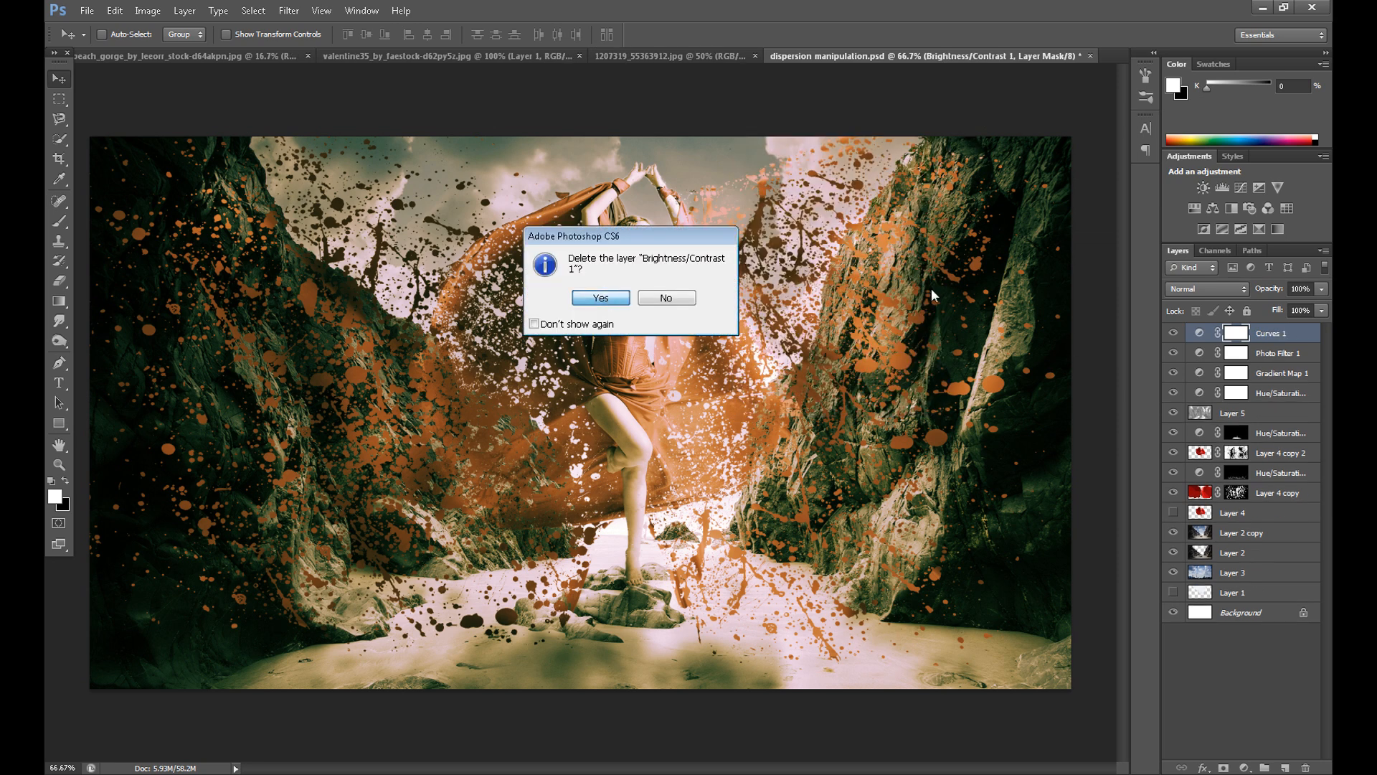
pyautogui.click(1240, 188)
pyautogui.click(976, 105)
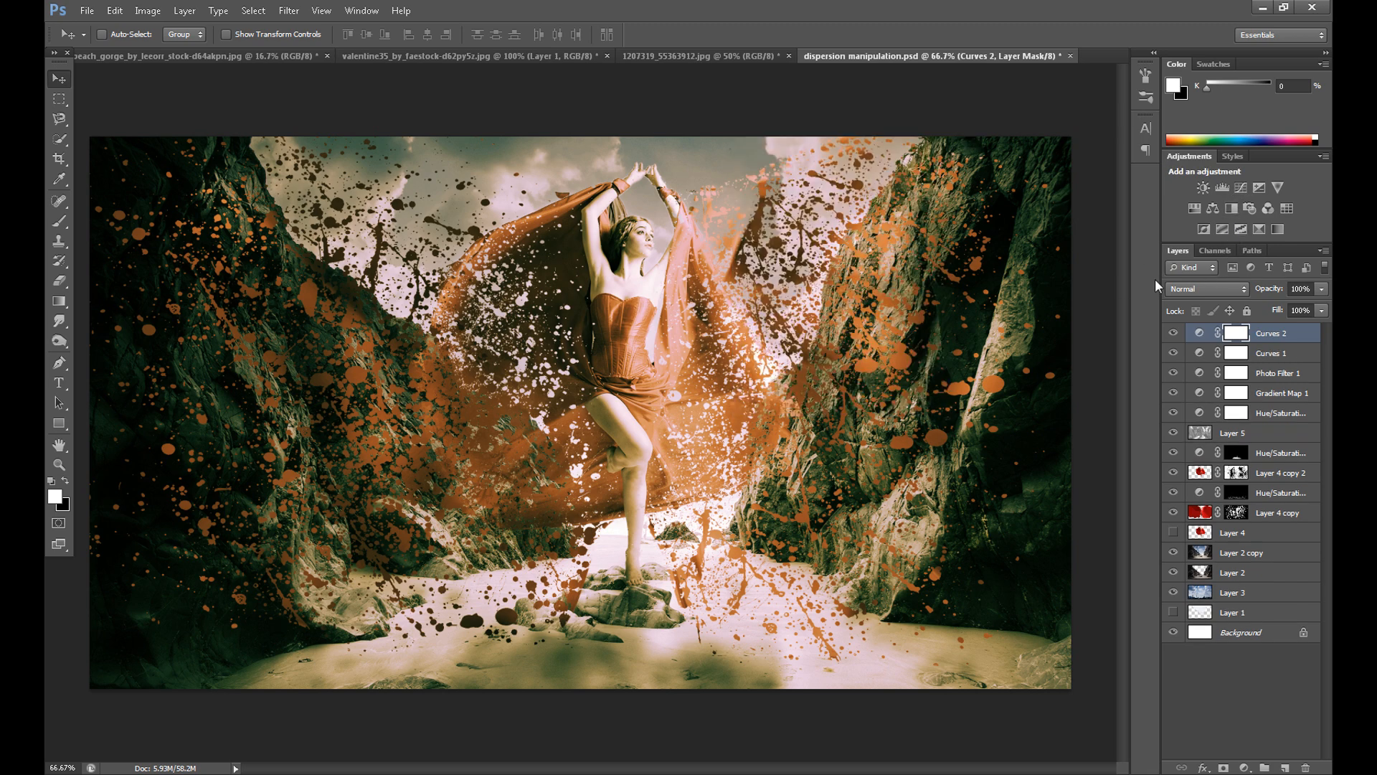
# Set Curves 2 to Soft Light blending at 40% opacity and toggle its visibility to compare the effect.
pyautogui.click(1195, 286)
pyautogui.click(1188, 500)
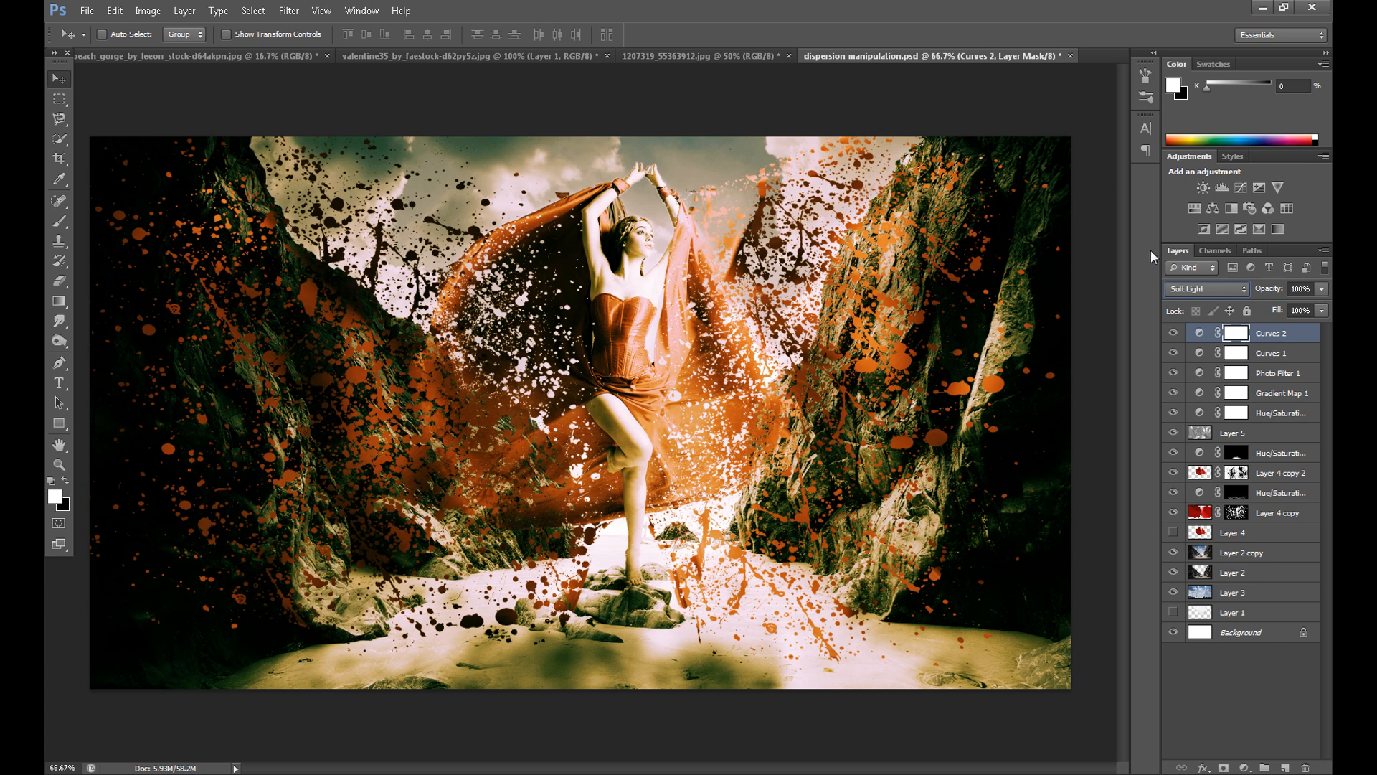
pyautogui.click(1301, 289)
pyautogui.write('40')
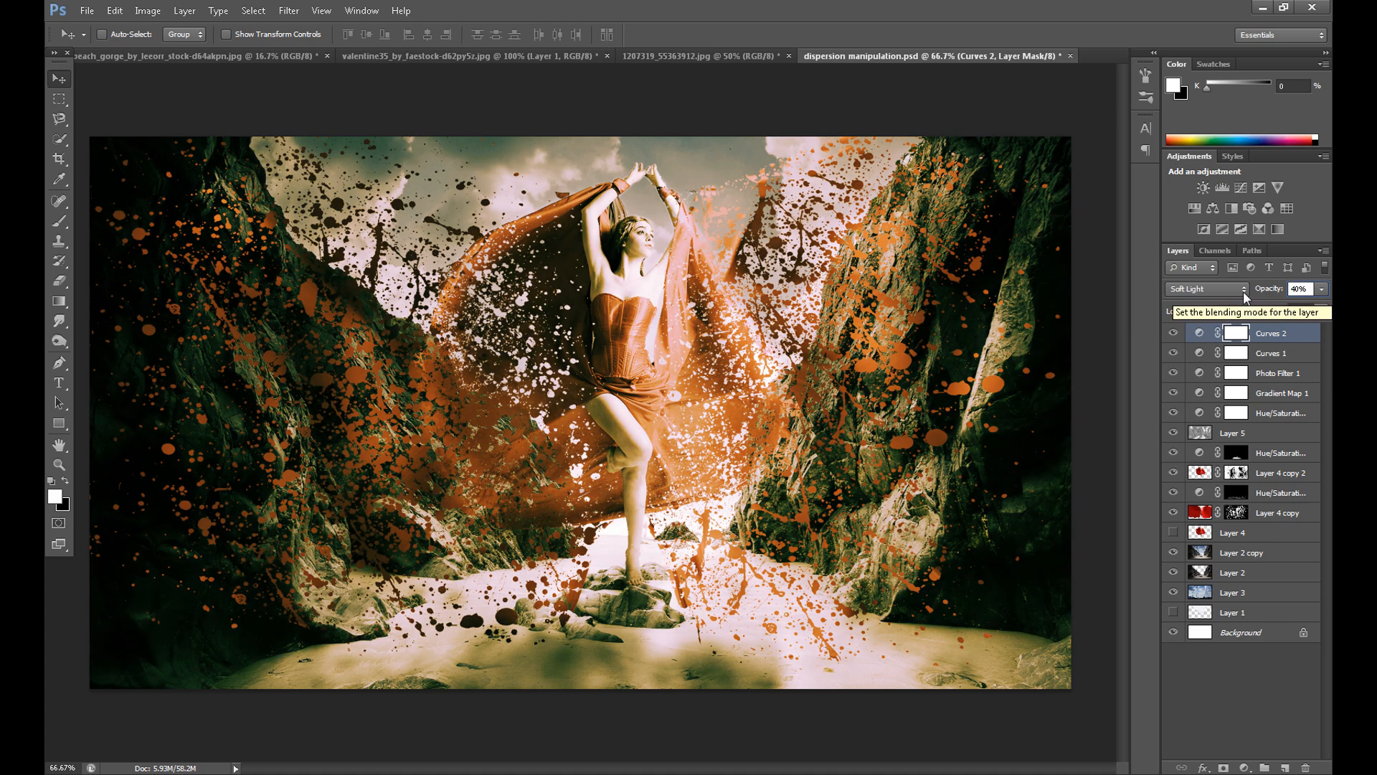
pyautogui.click(1172, 333)
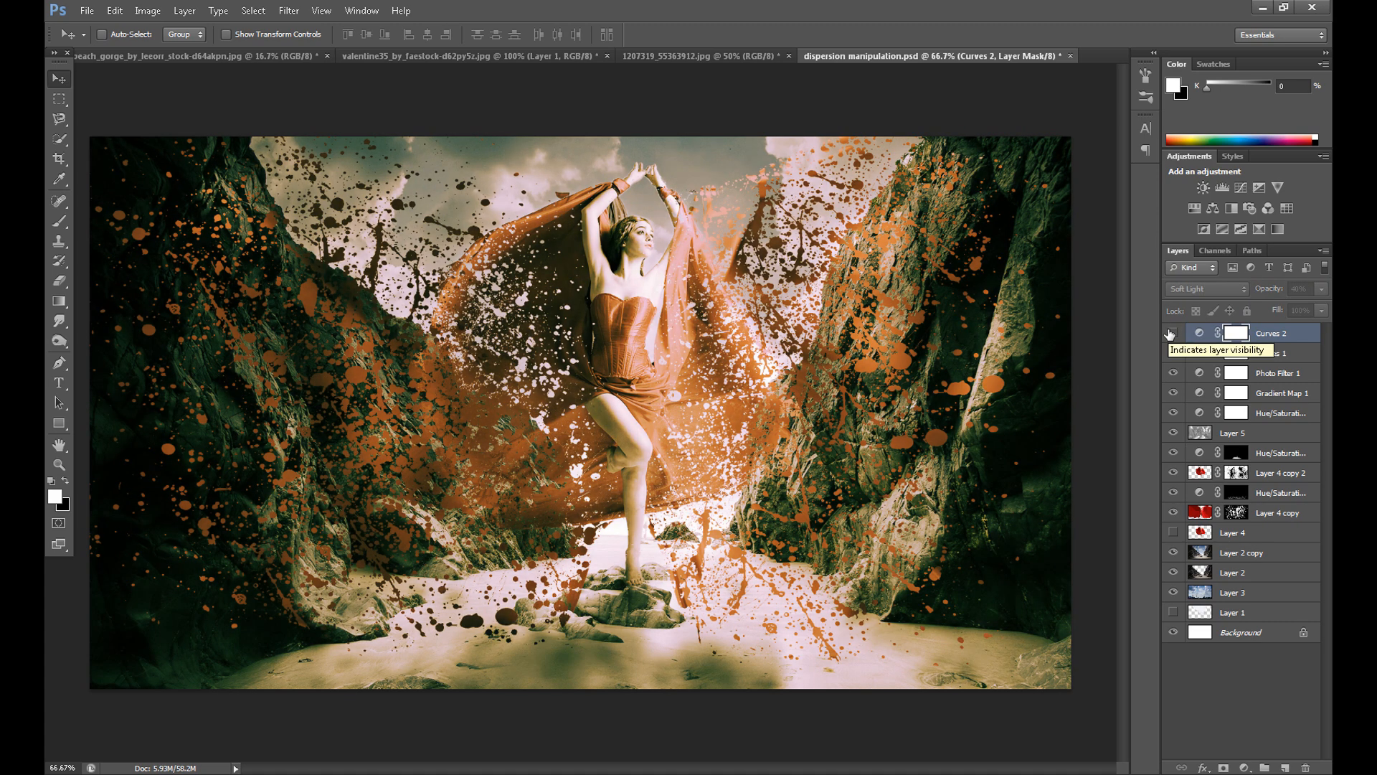
pyautogui.click(1172, 333)
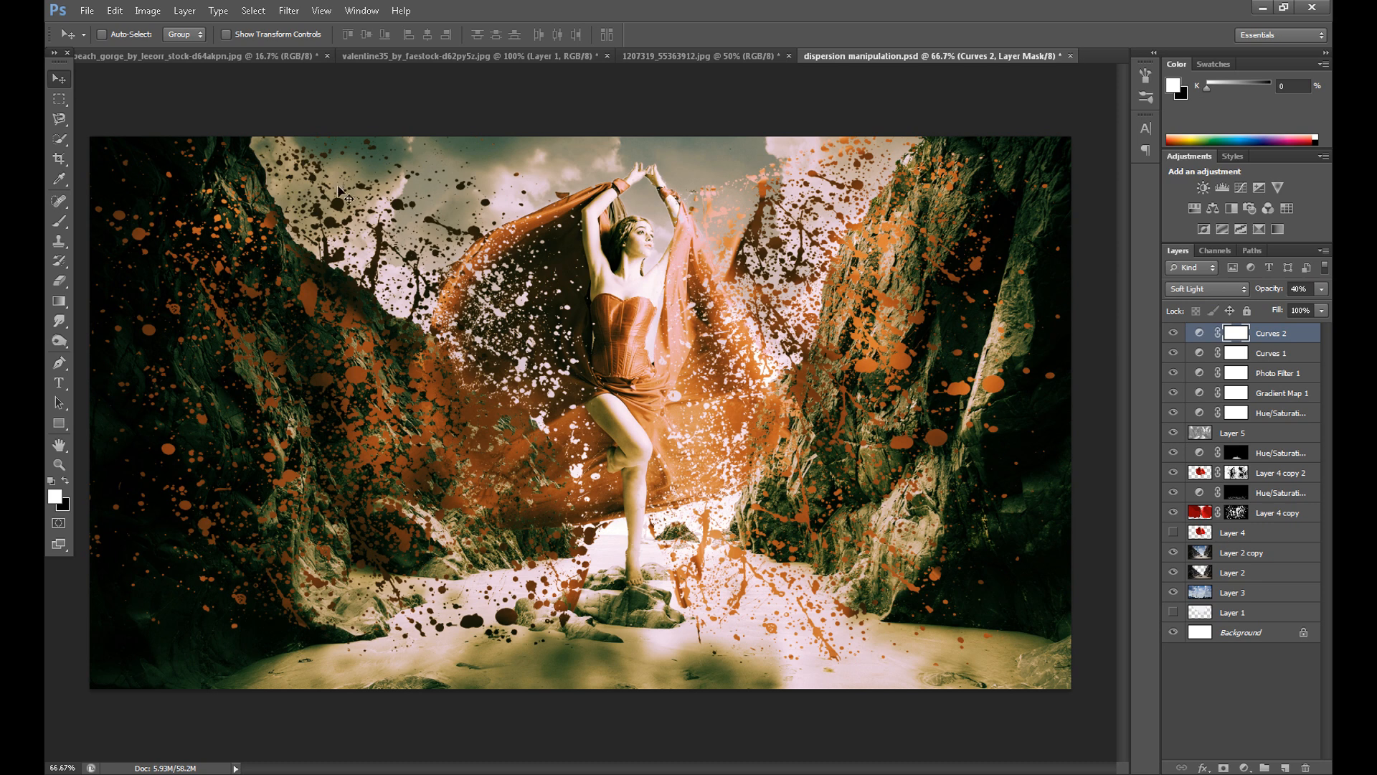
# Fade the splatter in the sky right of the woman on Layer 4 copy's mask with the 993 px eraser at 40% opacity.
pyautogui.click(1235, 513)
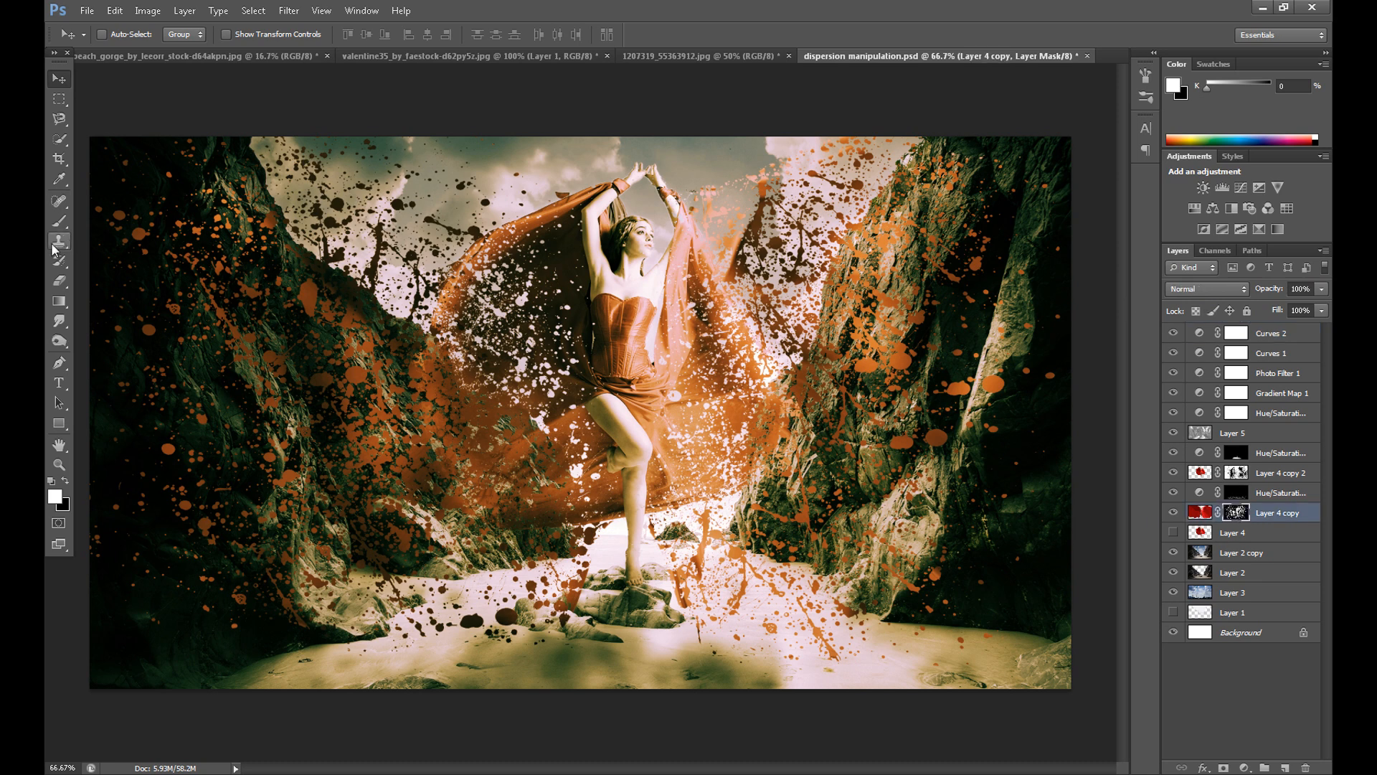
pyautogui.click(59, 281)
pyautogui.click(151, 259)
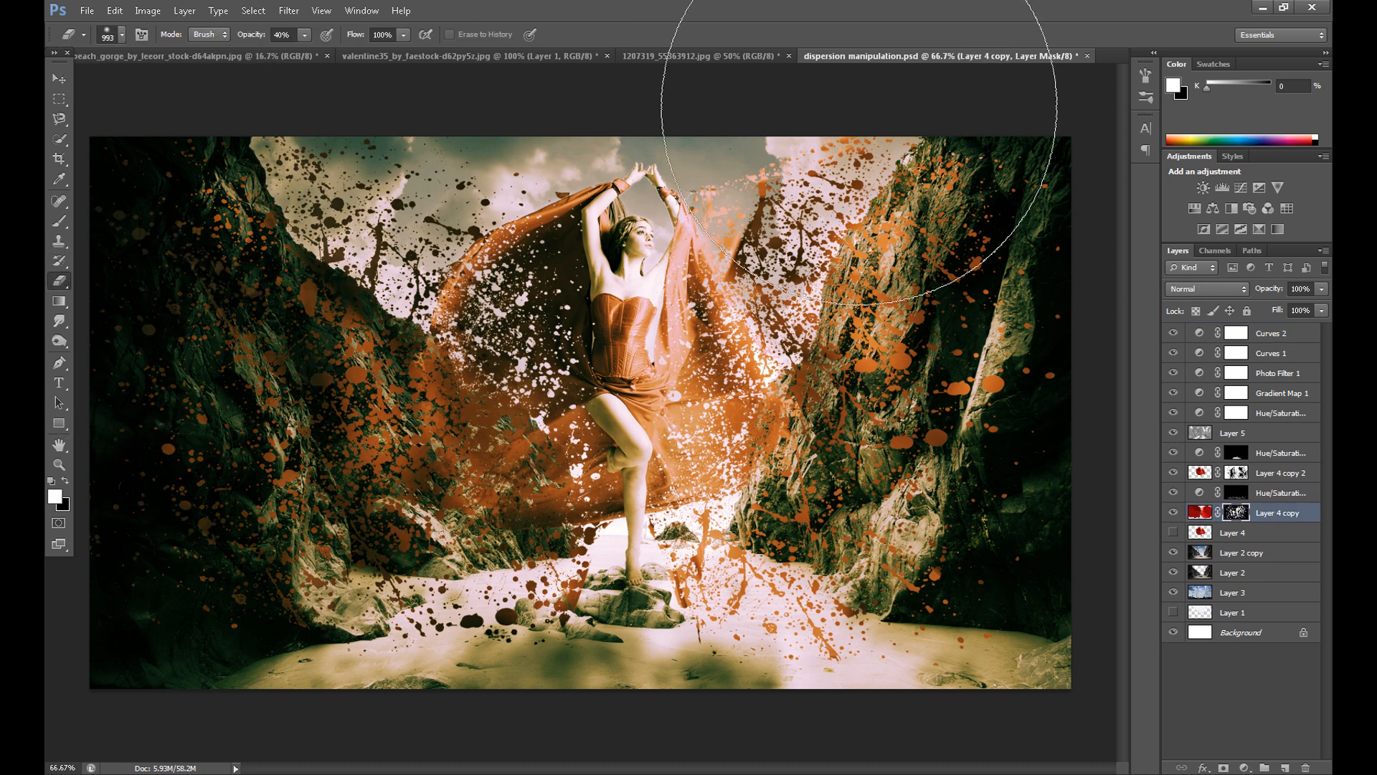
pyautogui.click(846, 112)
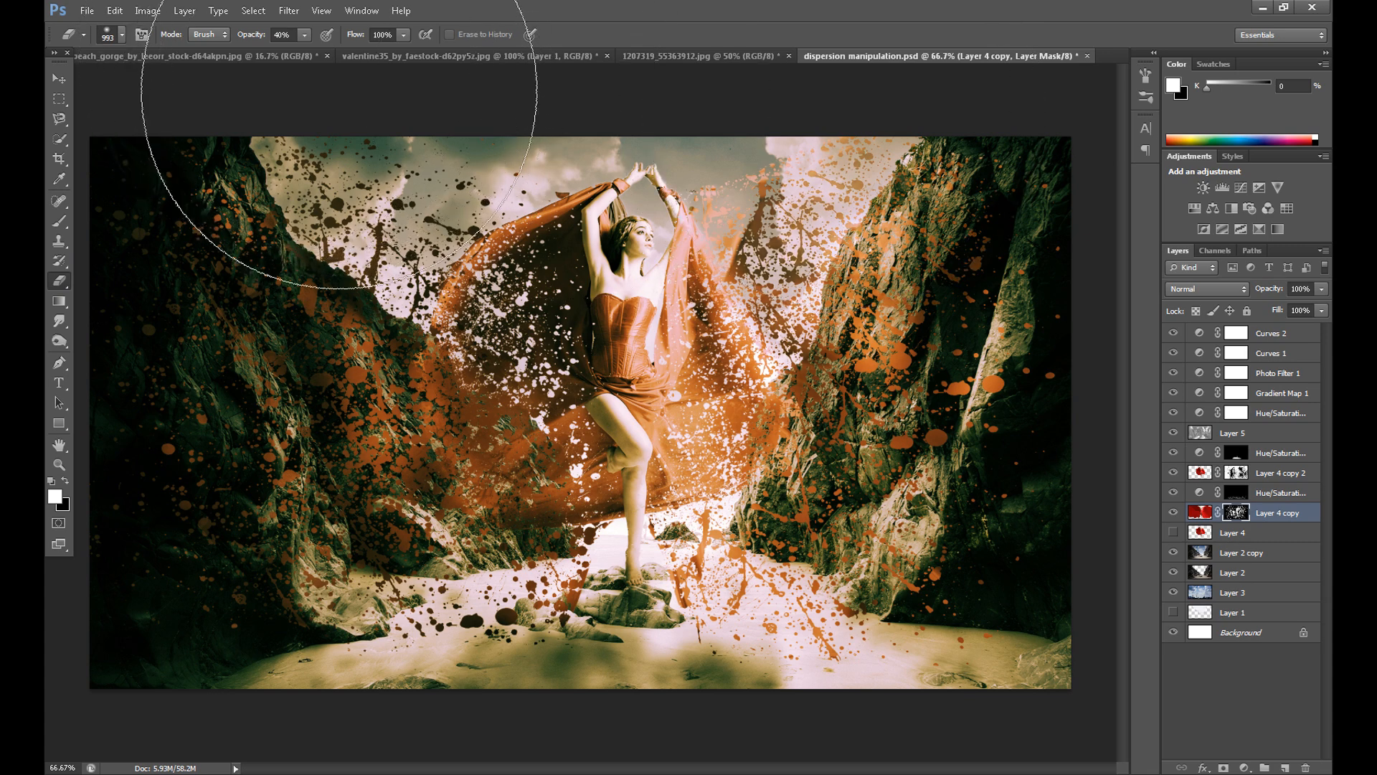
# Set the eraser to 100% opacity and a size of 422 px.
pyautogui.doubleClick(281, 35)
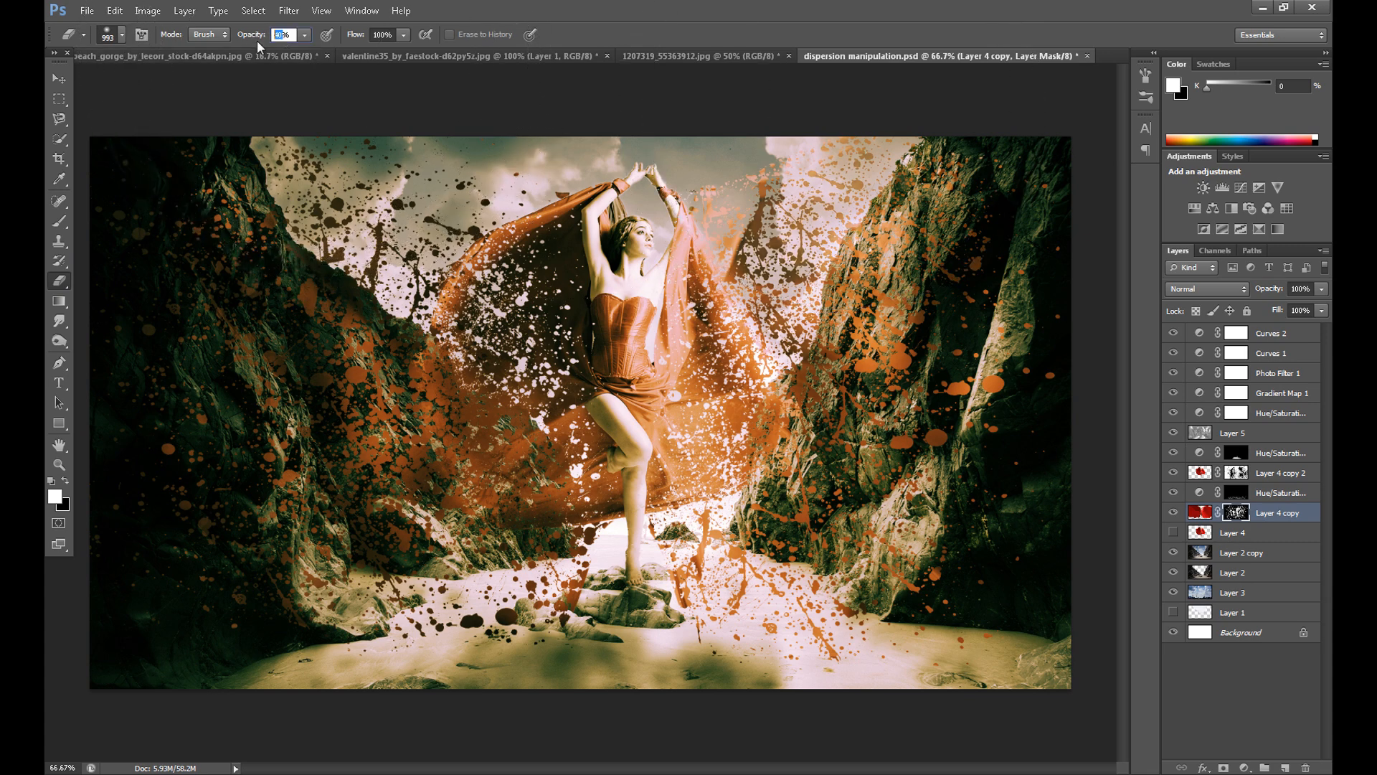
pyautogui.write('100')
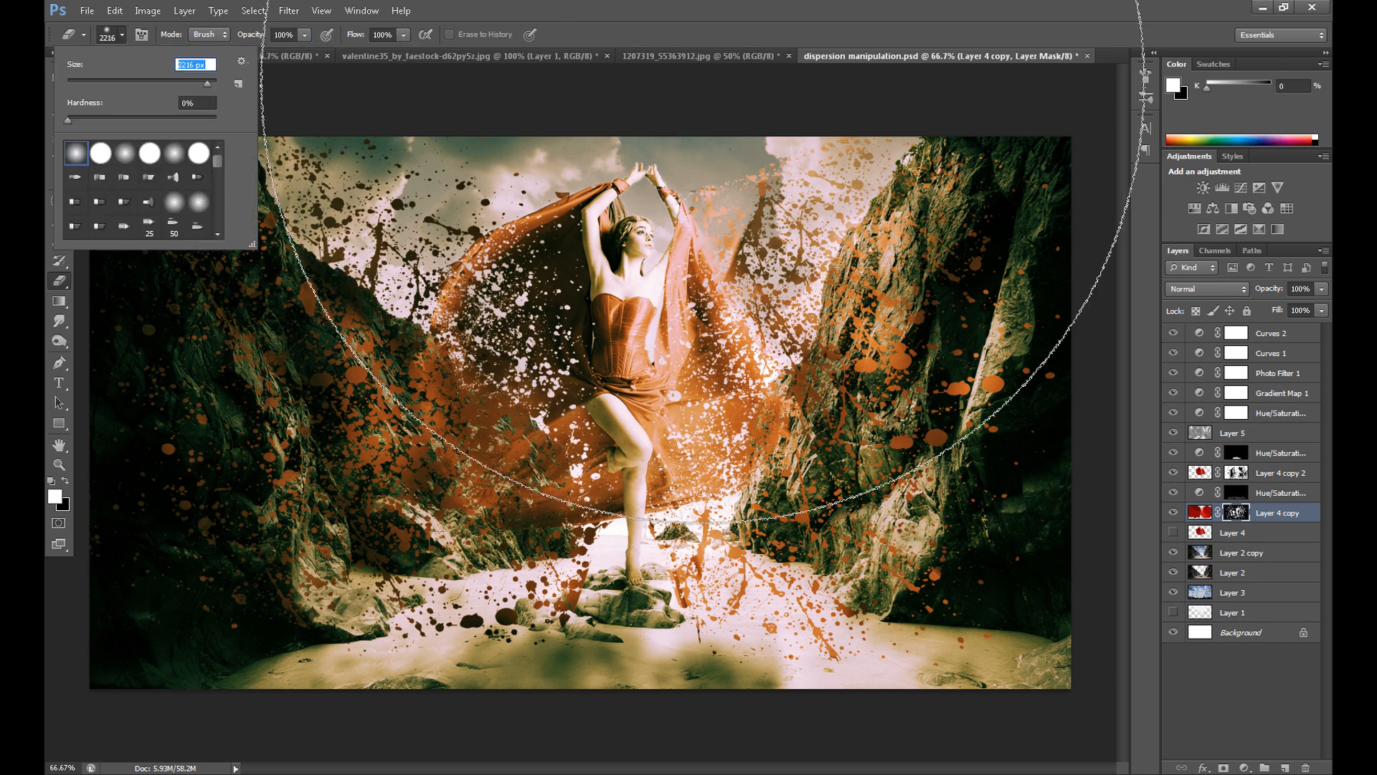
pyautogui.write('422')
pyautogui.press('Return')
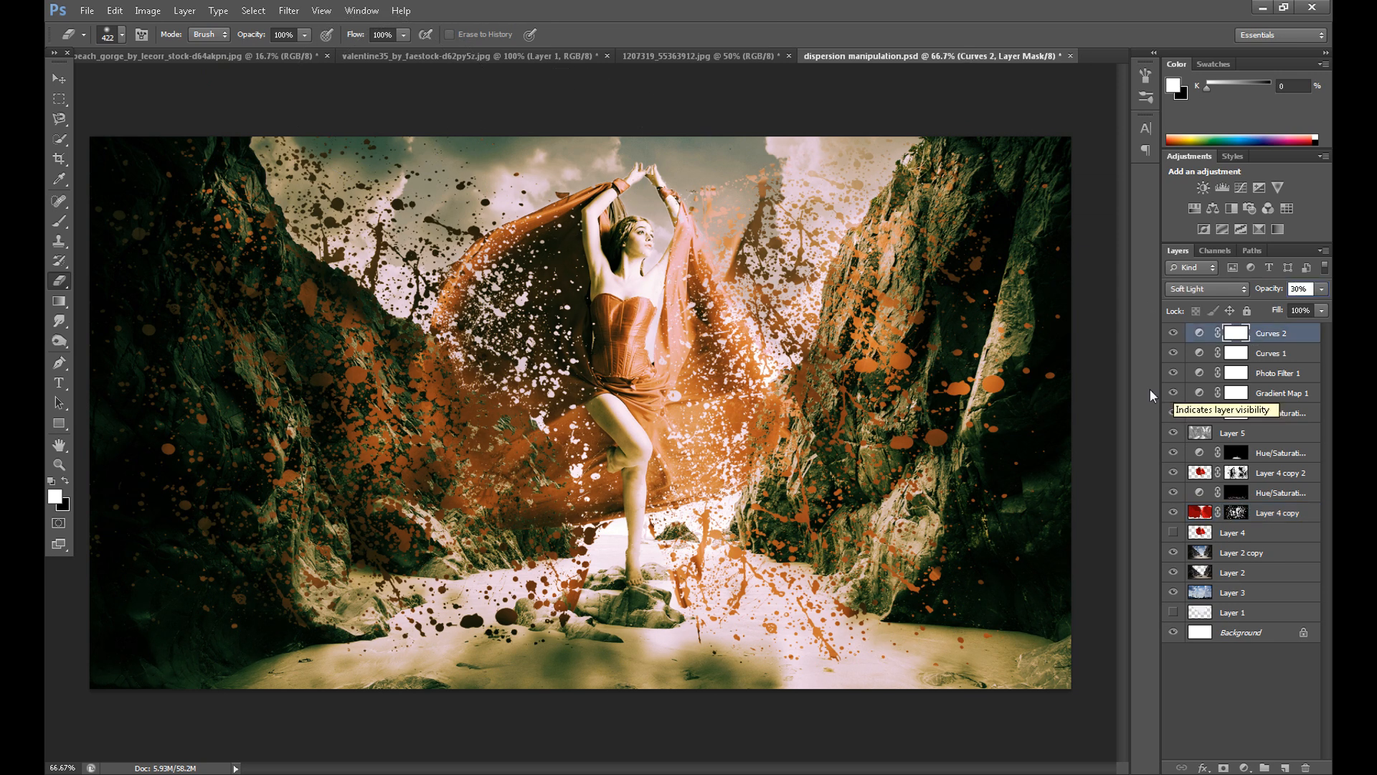
# Create a new empty layer above Layer 5, leaving the foreground color white.
pyautogui.press('v')
pyautogui.click(1278, 439)
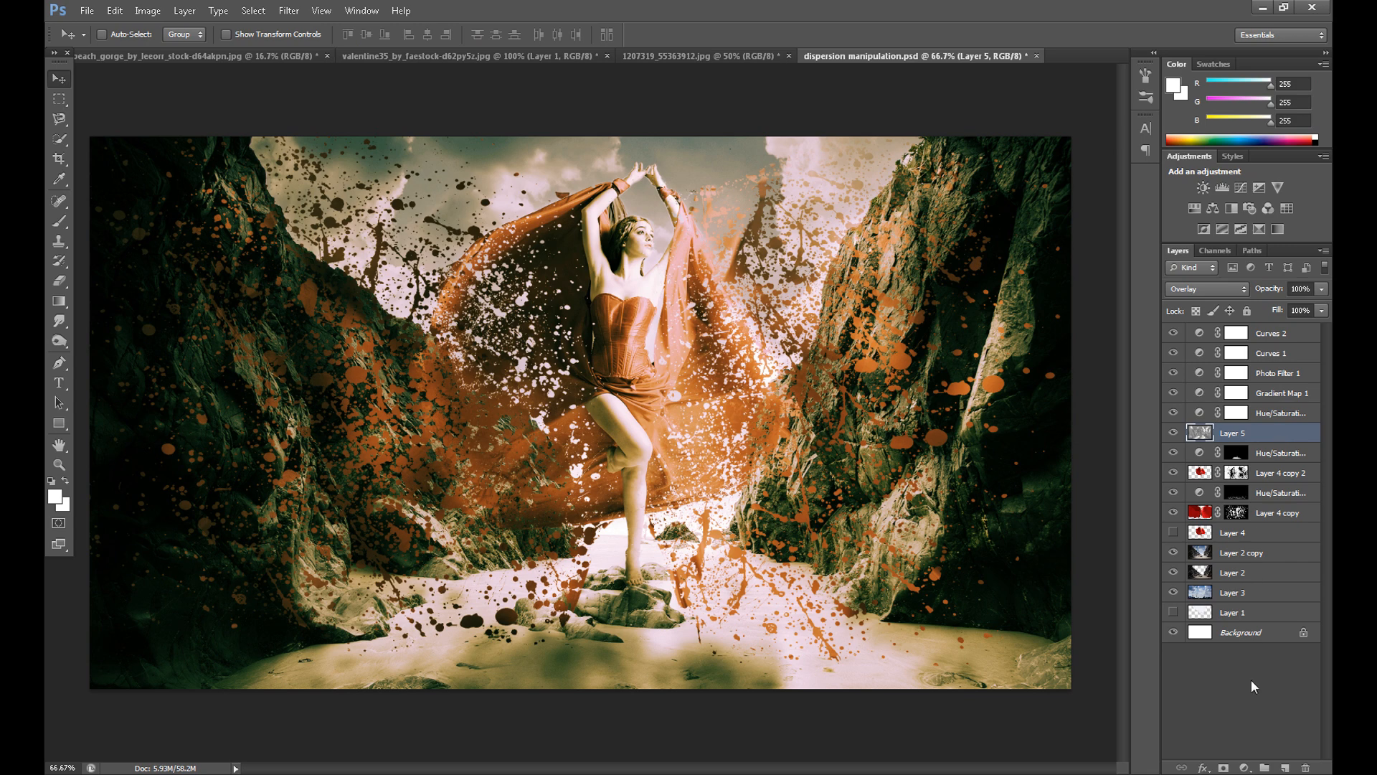
pyautogui.click(1285, 767)
pyautogui.click(55, 496)
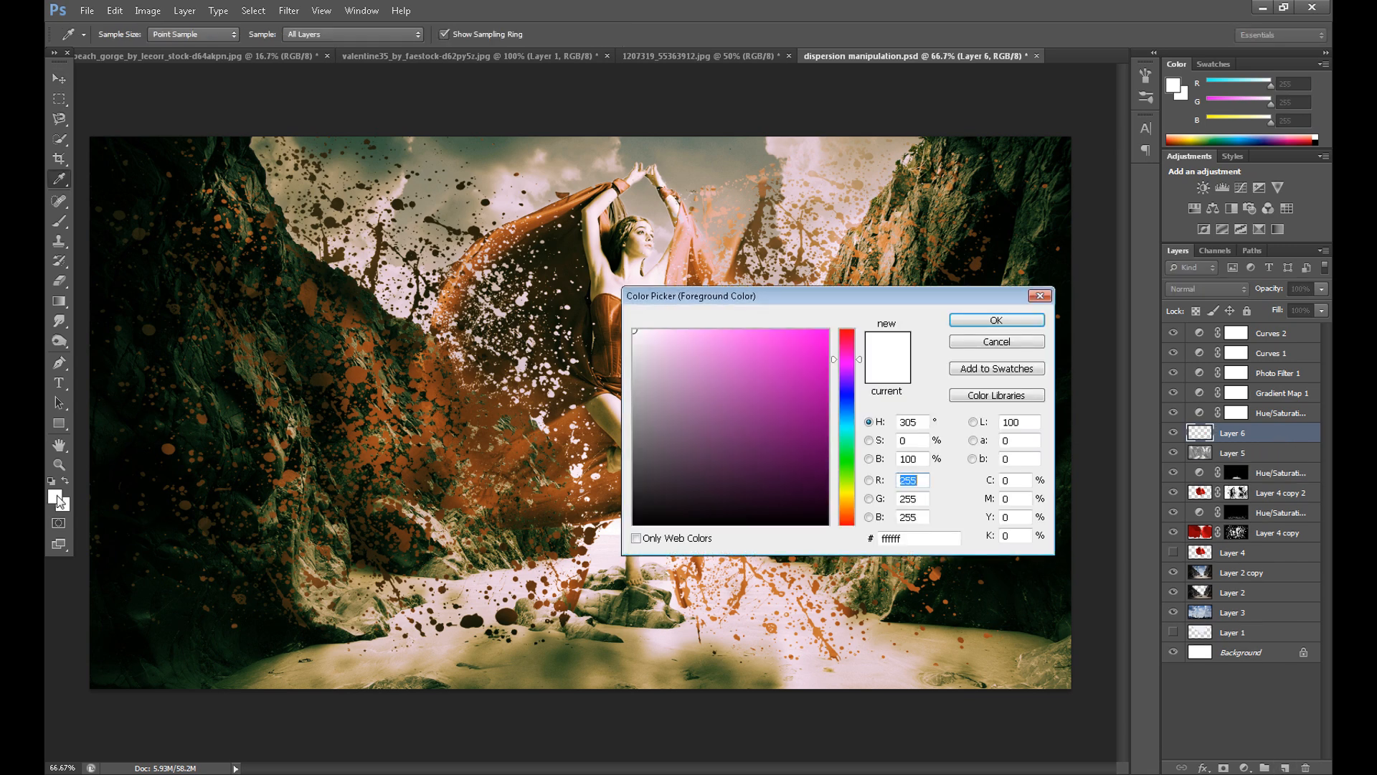
pyautogui.click(991, 347)
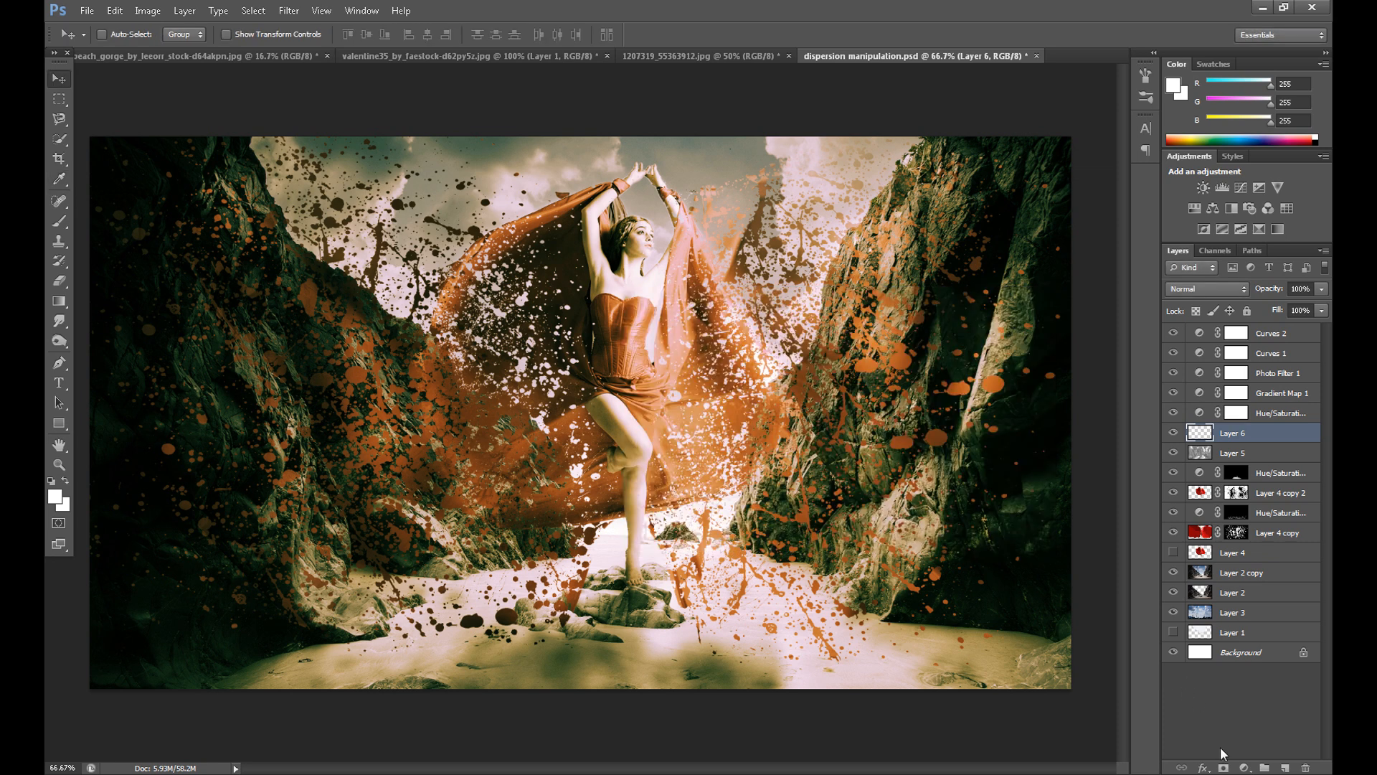
# Add a black Solid Color fill layer above Layer 5 and set its blending mode to Screen.
pyautogui.click(1244, 767)
pyautogui.click(1211, 430)
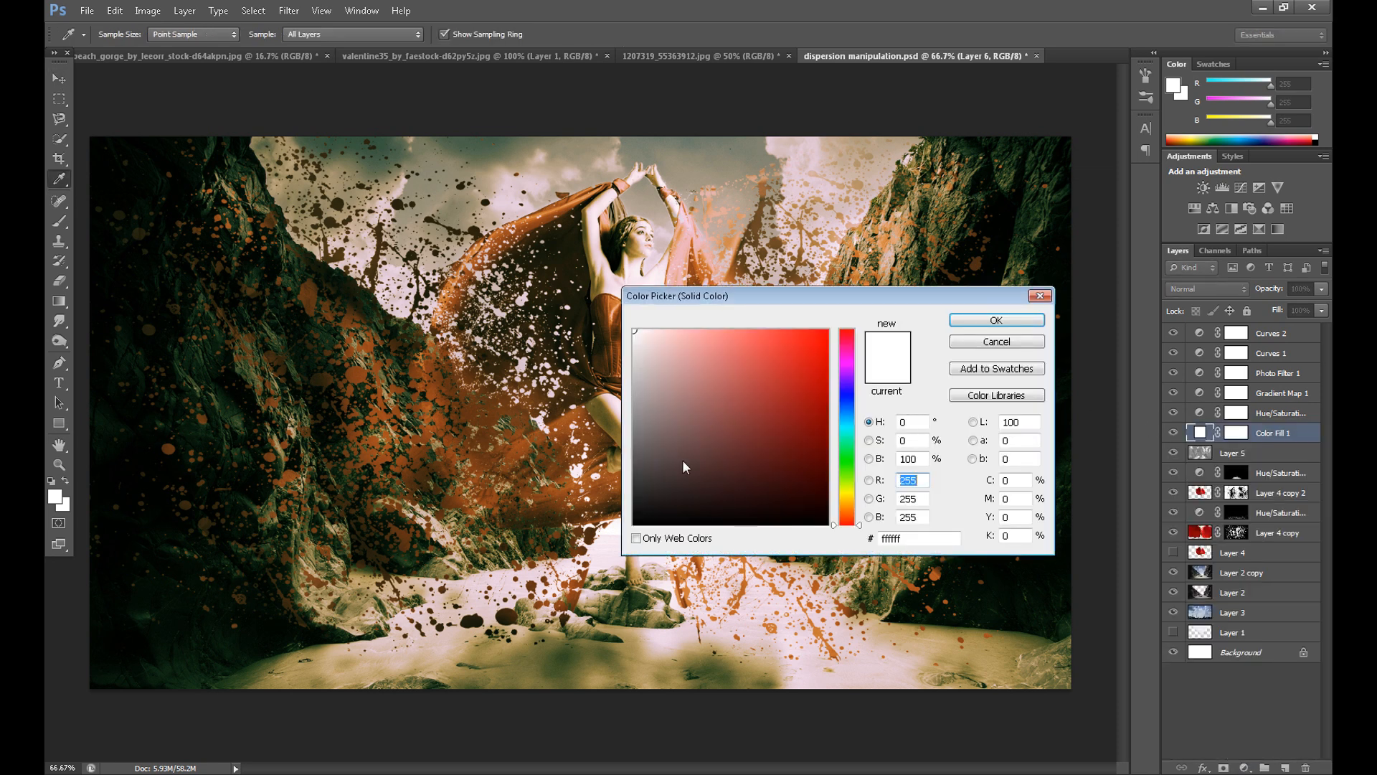
pyautogui.press('Return')
pyautogui.click(1204, 286)
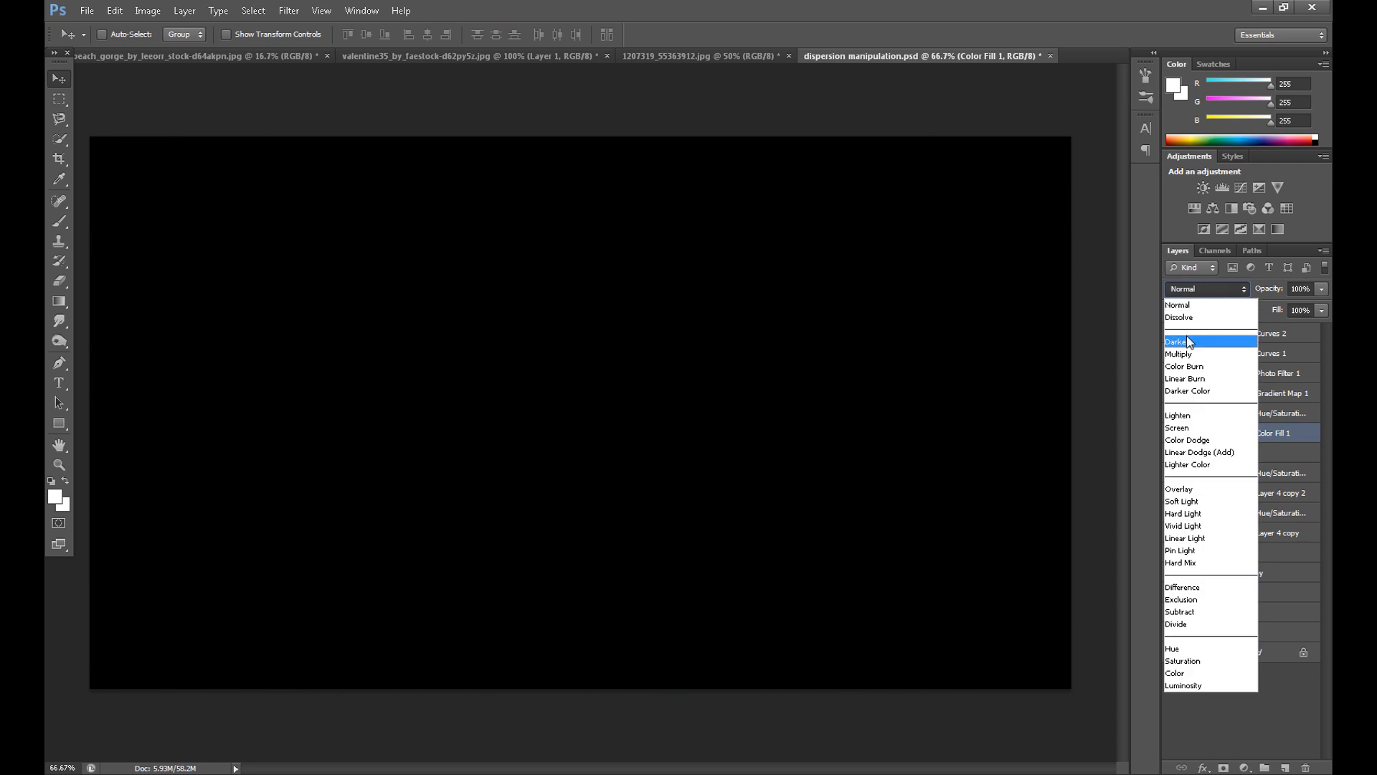
pyautogui.click(1200, 429)
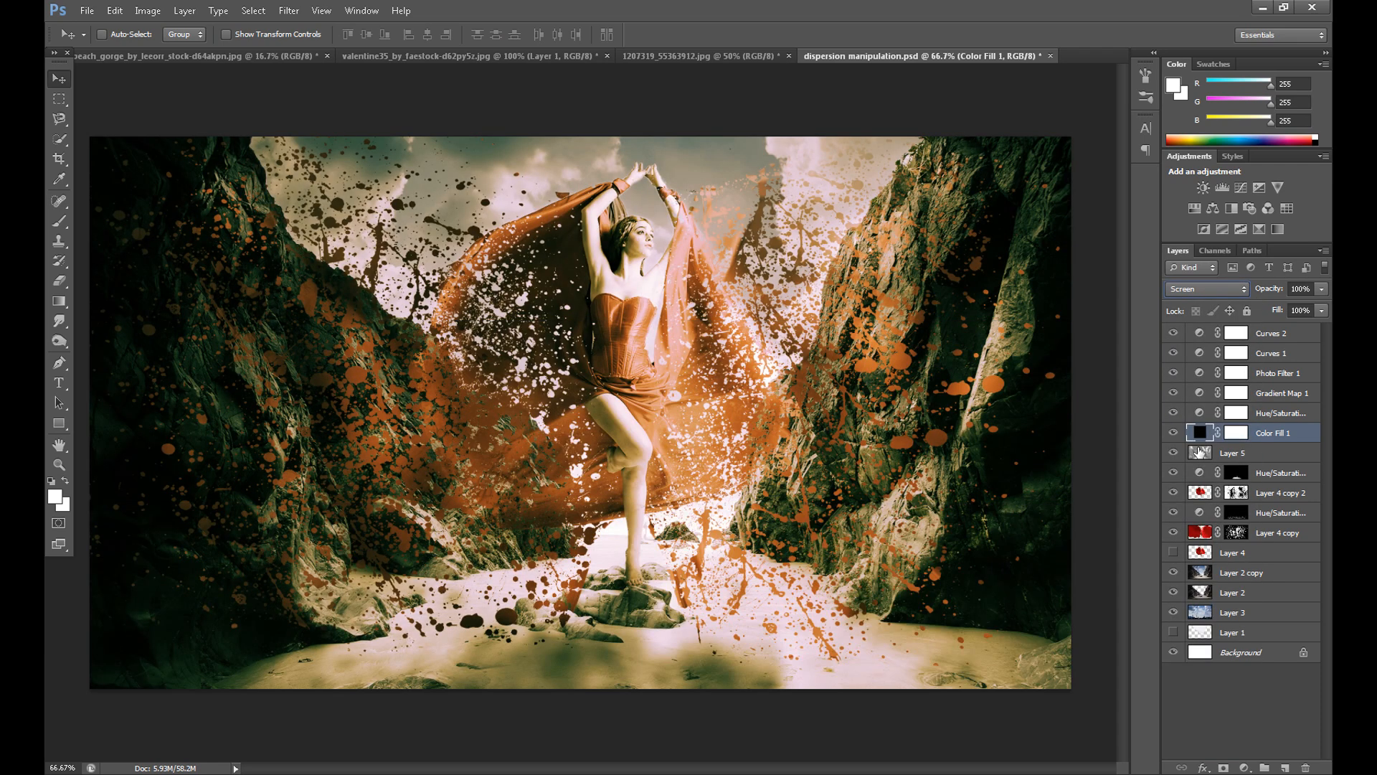
# Rasterize the black fill and render a 50-300mm Zoom lens flare at 100% brightness near the top center of the image.
pyautogui.click(283, 11)
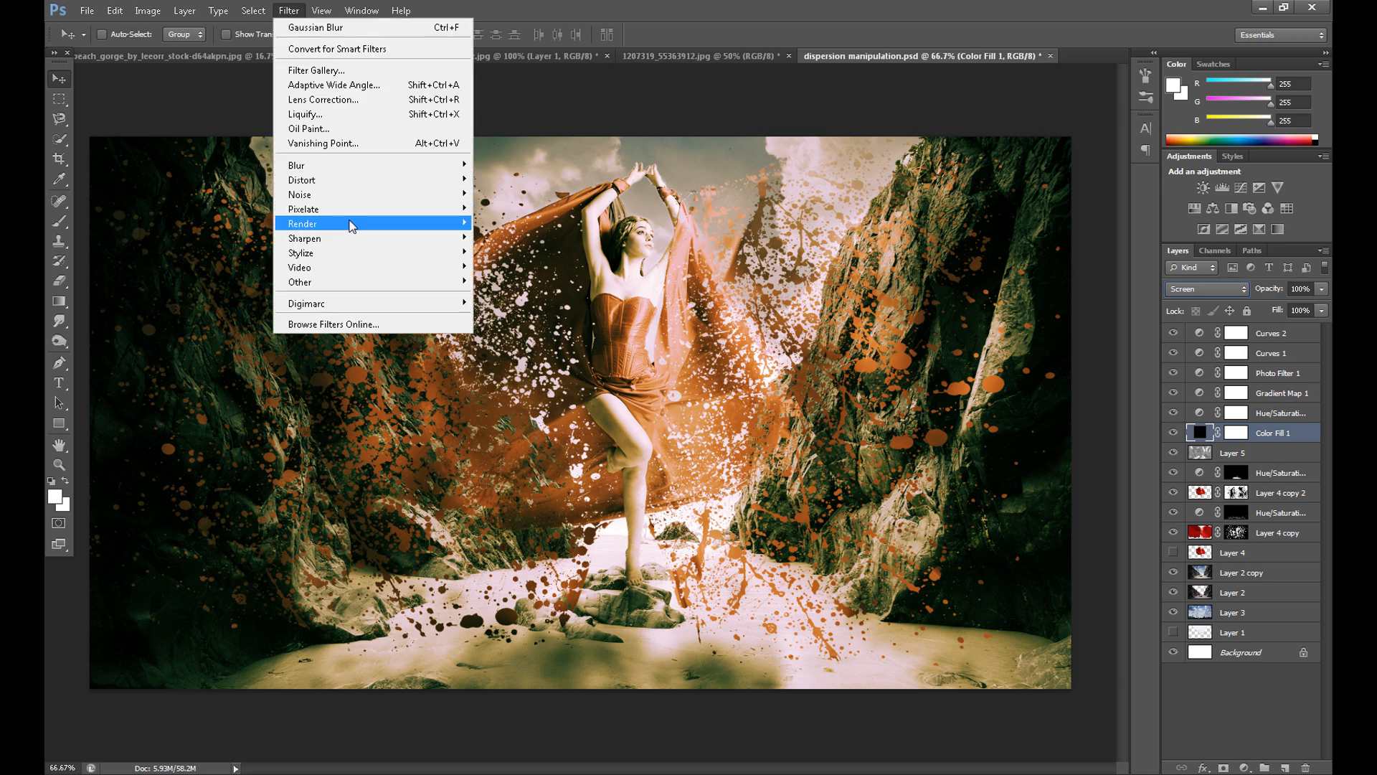
pyautogui.moveTo(352, 224)
pyautogui.click(511, 267)
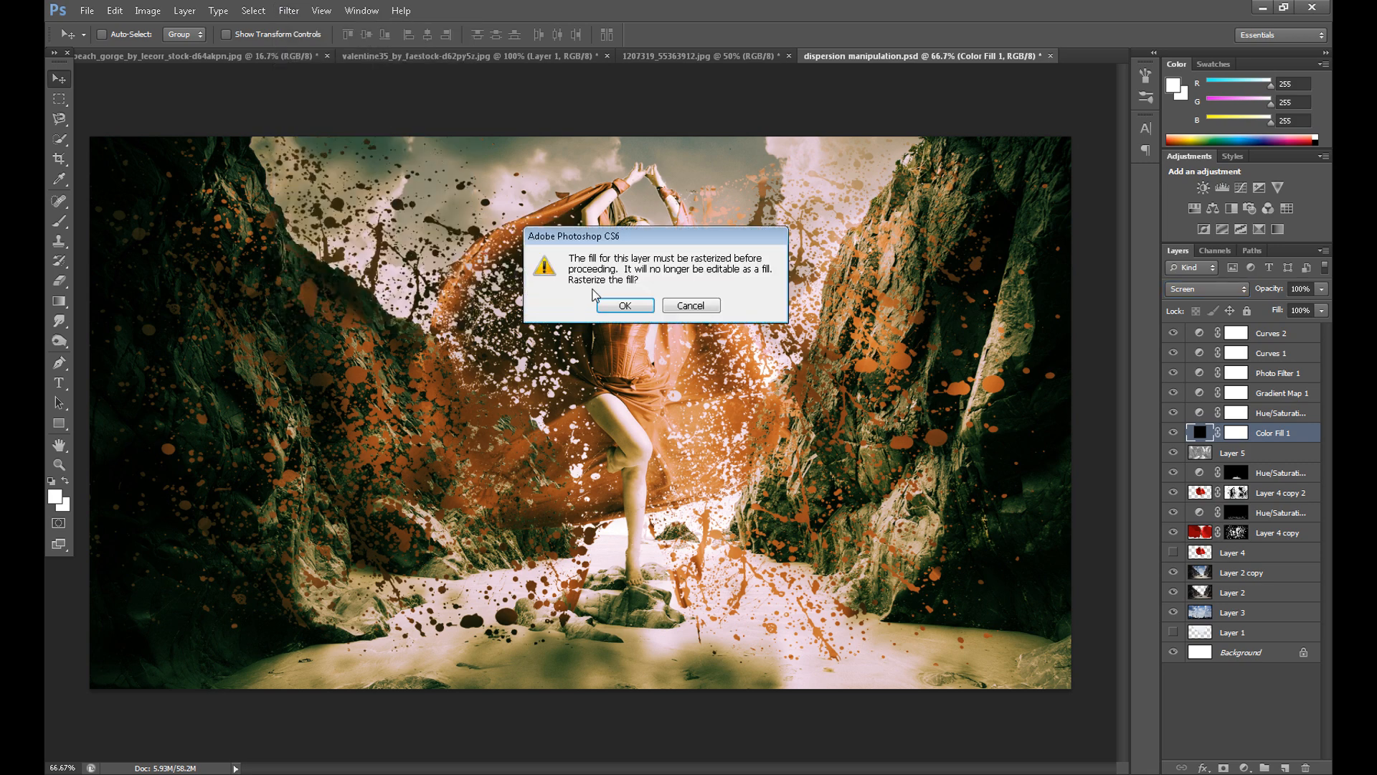
pyautogui.click(626, 305)
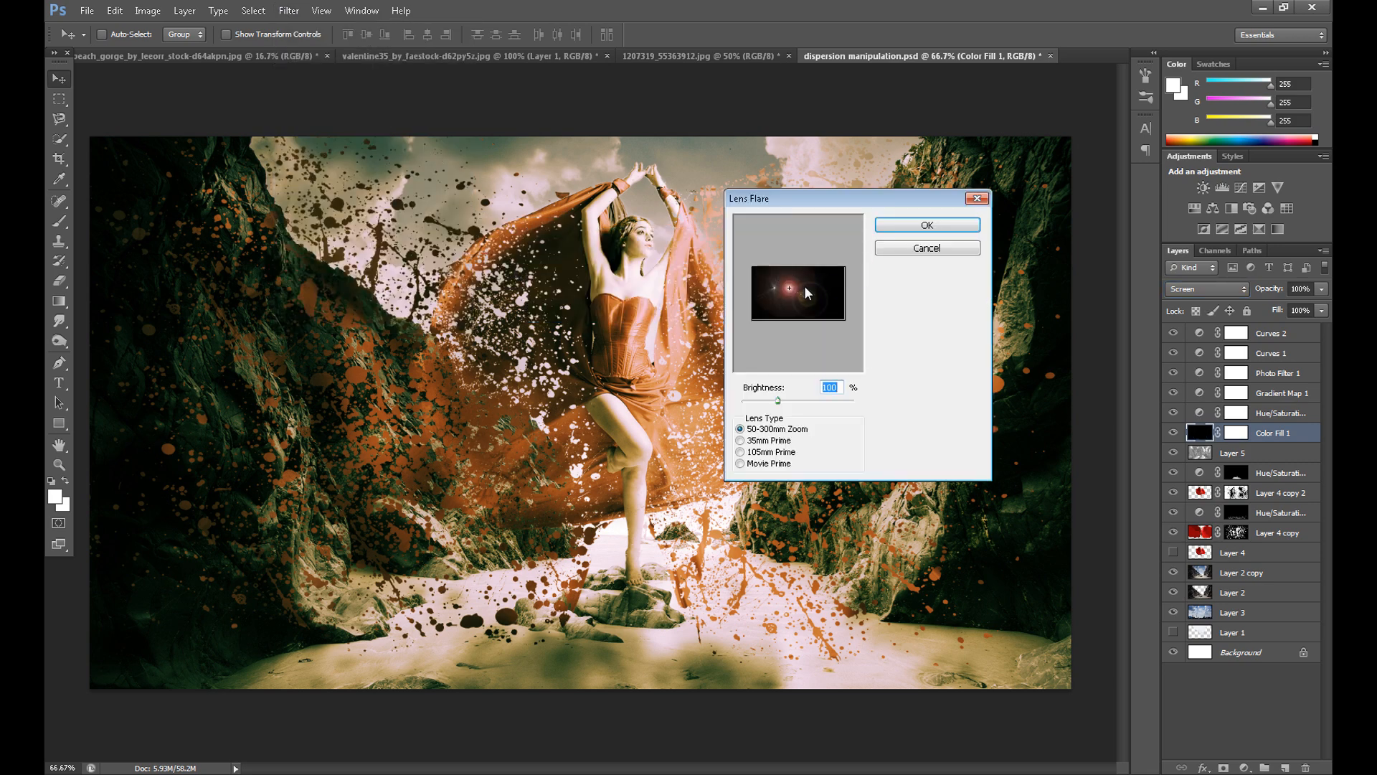
pyautogui.moveTo(791, 287); pyautogui.dragTo(798, 280)
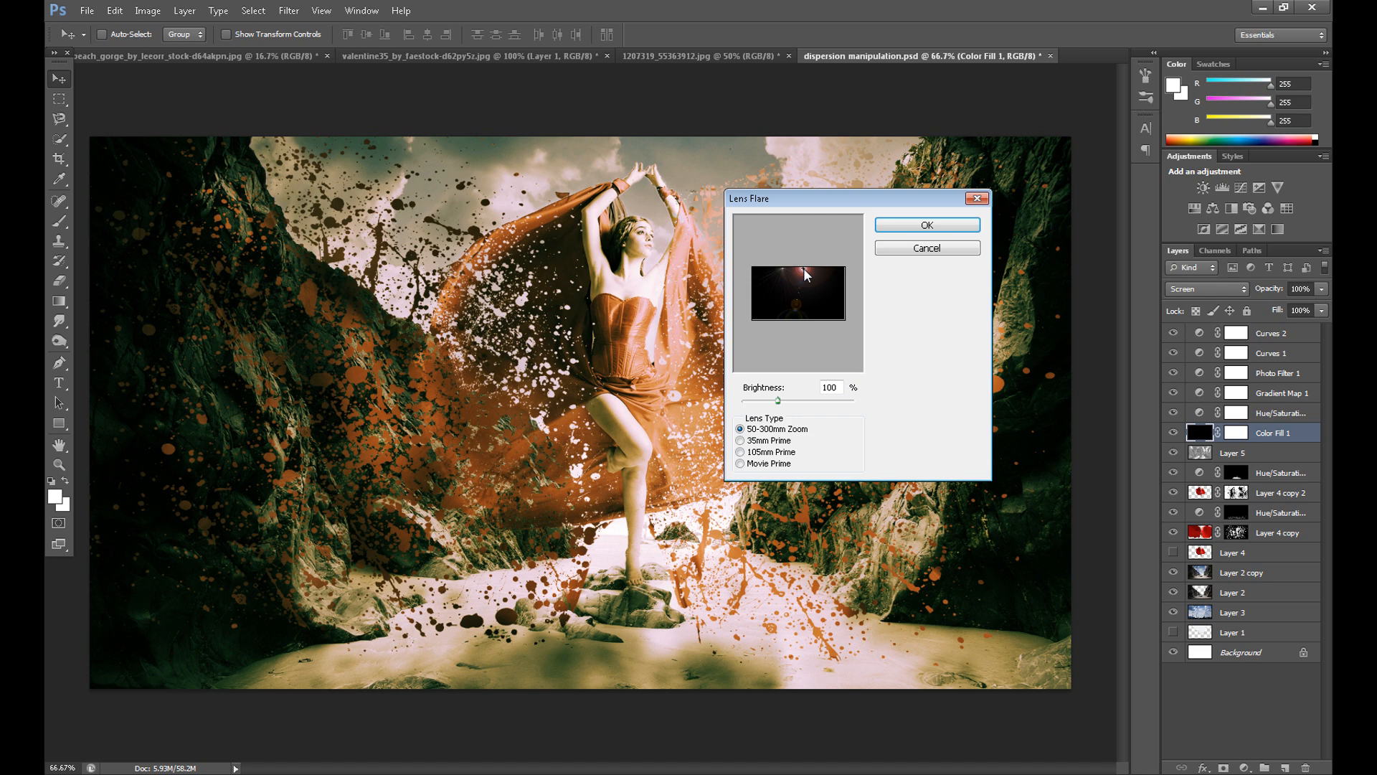
pyautogui.click(935, 225)
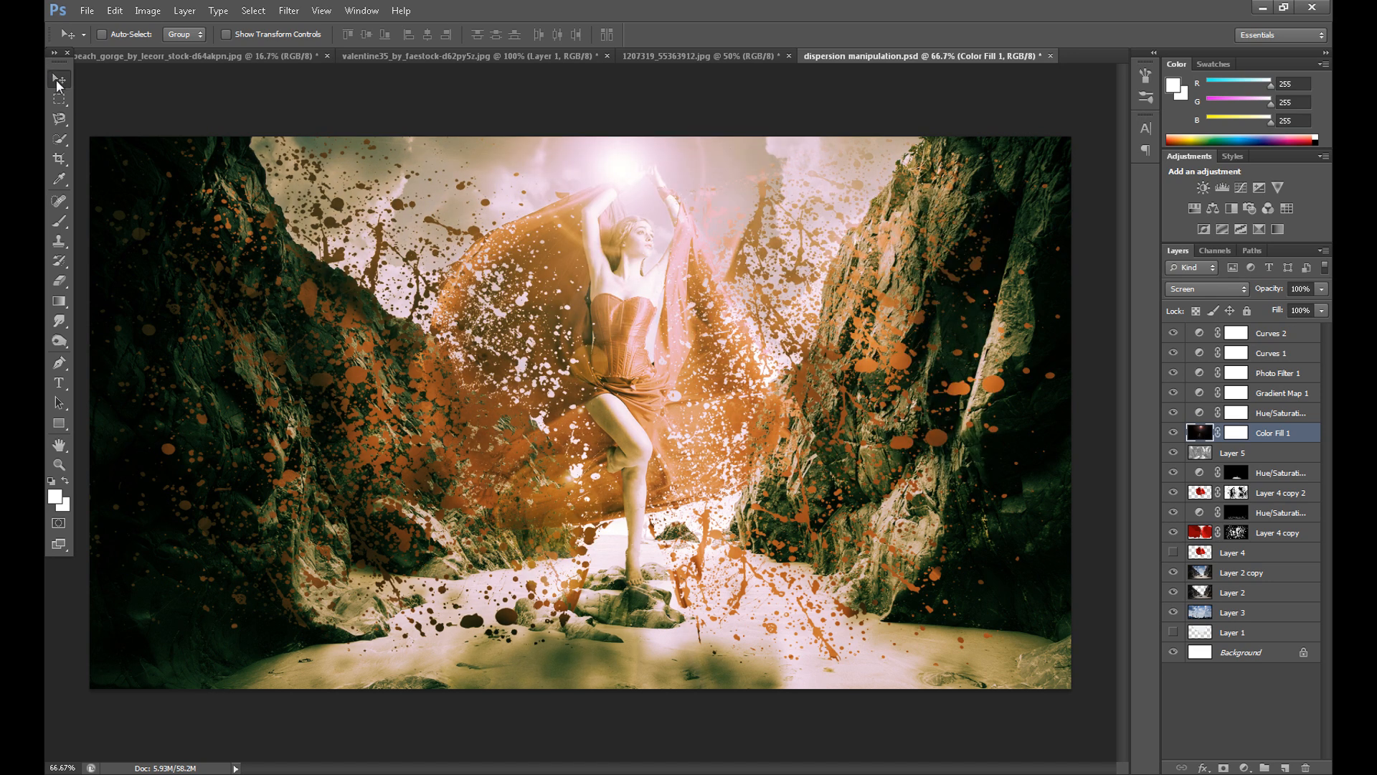
# Move the lens flare over the woman's raised hands and reduce the opacity of its Color Fill 1 layer.
pyautogui.click(644, 173)
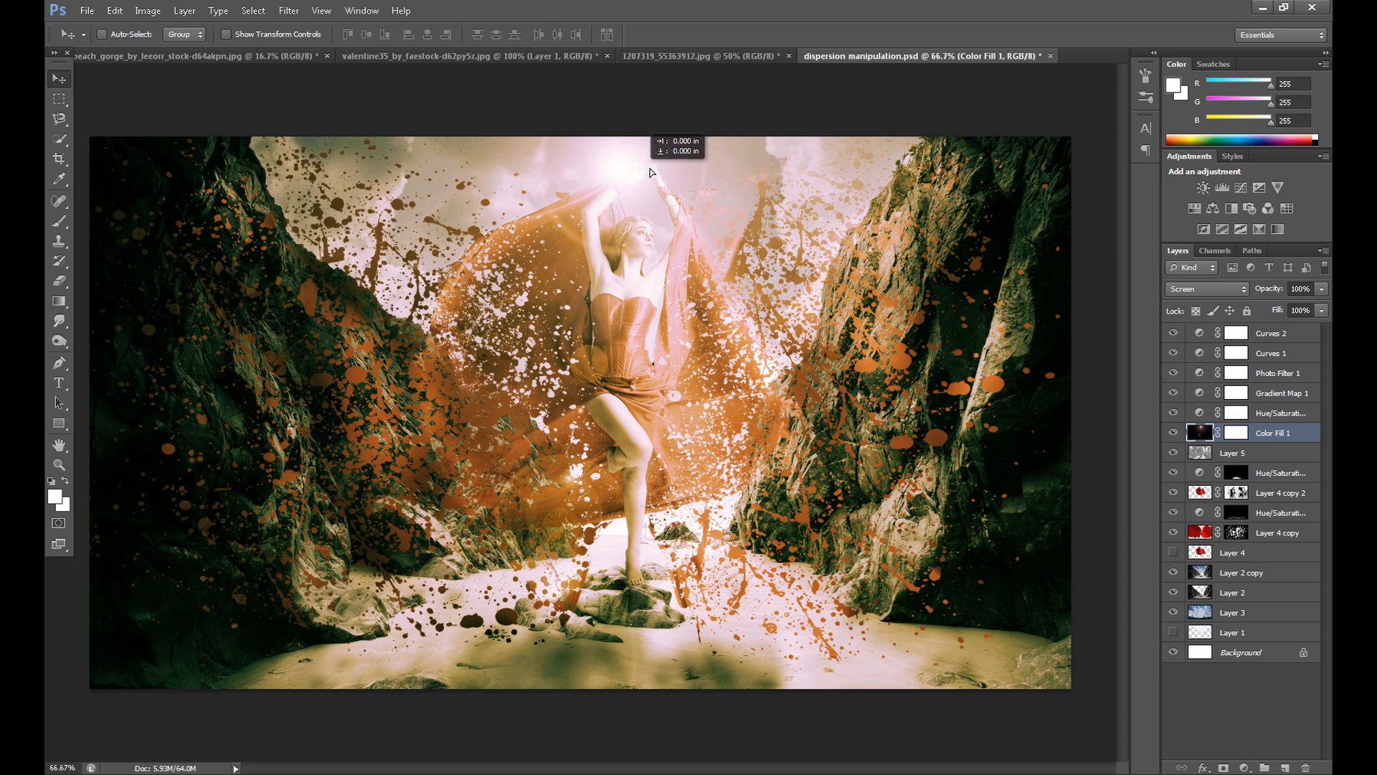
pyautogui.moveTo(652, 170); pyautogui.dragTo(654, 169)
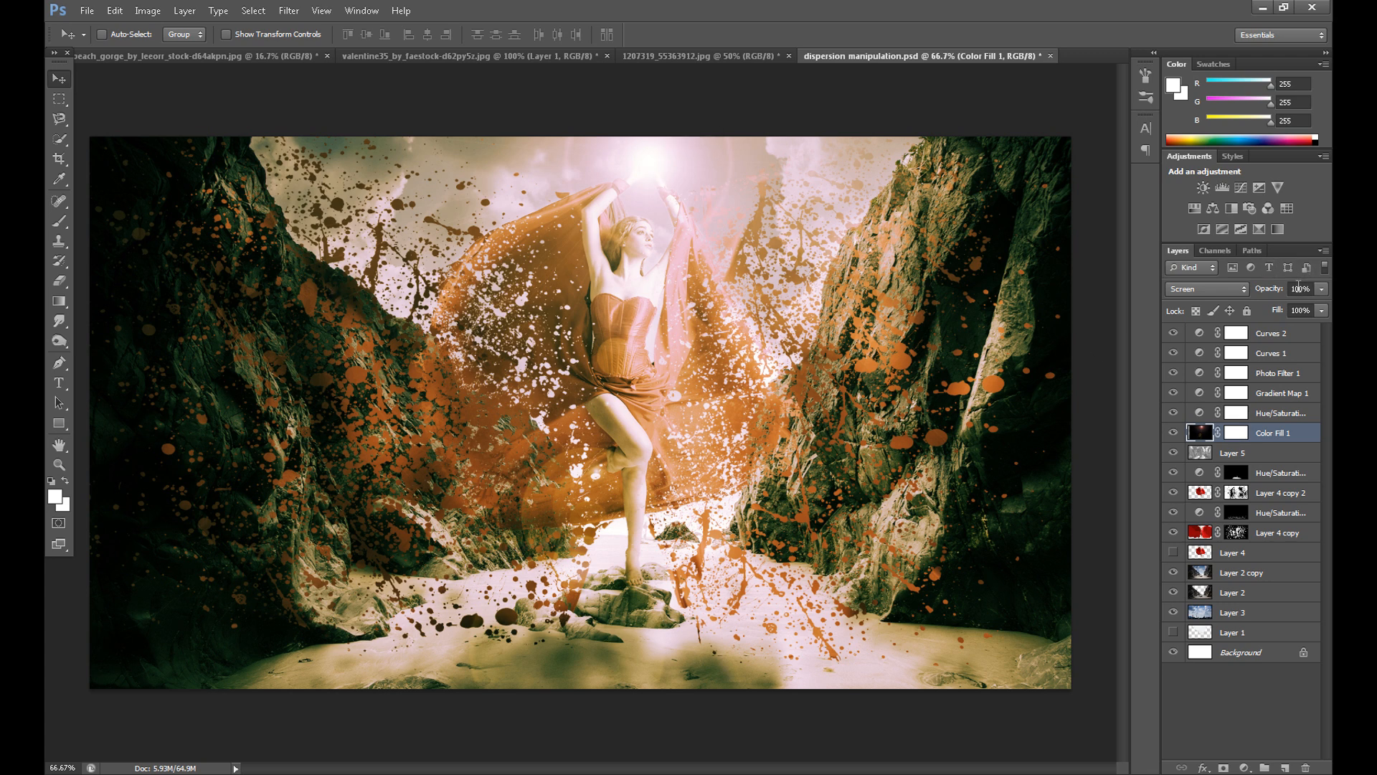
pyautogui.moveTo(1298, 287); pyautogui.dragTo(1273, 286)
pyautogui.write('8')
pyautogui.press('Return')
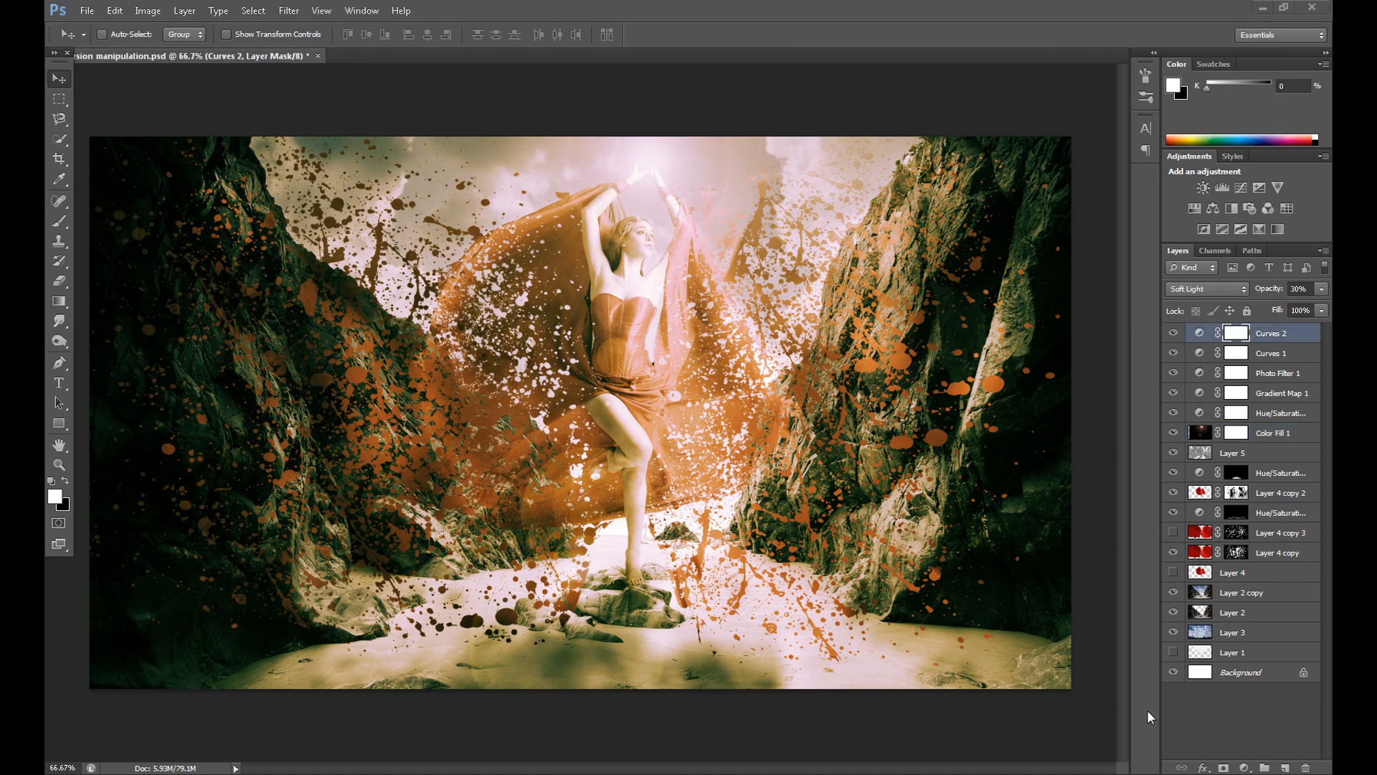
# Add a Gradient Map adjustment layer above Curves 2 and set its blending mode to Overlay.
pyautogui.click(1245, 767)
pyautogui.click(1245, 767)
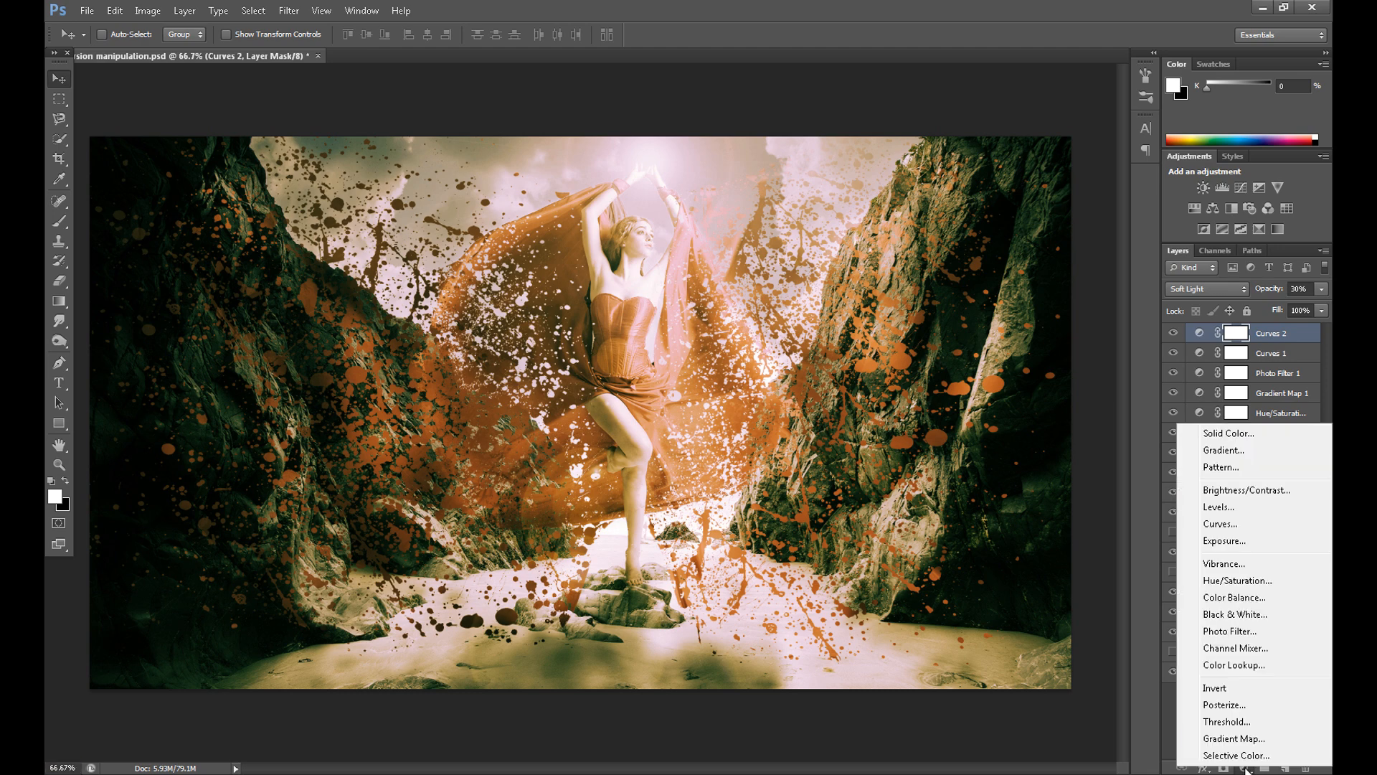
pyautogui.click(1233, 738)
pyautogui.click(1207, 288)
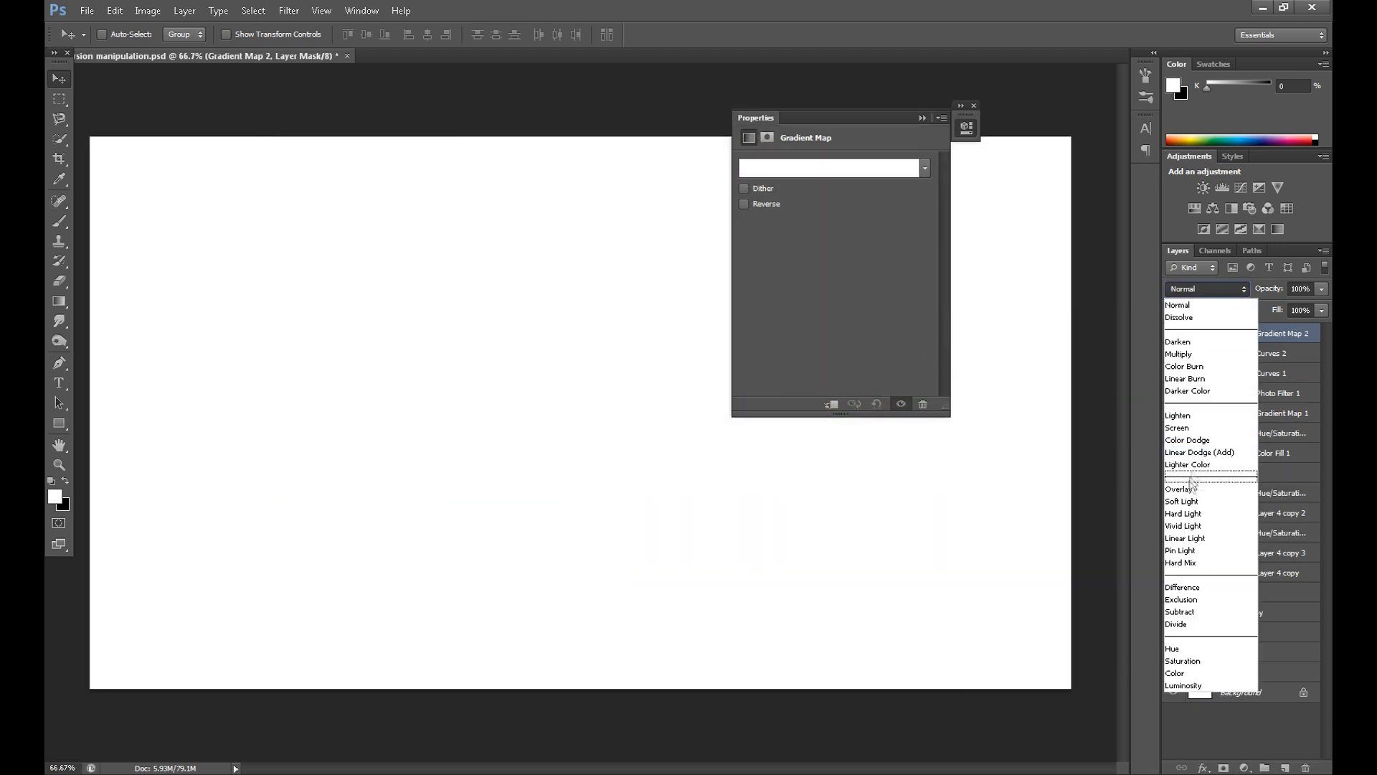
pyautogui.click(1190, 474)
# Base the gradient map on the Violet, Orange preset and recolor its violet stop to a dark teal.
pyautogui.click(789, 168)
pyautogui.click(911, 356)
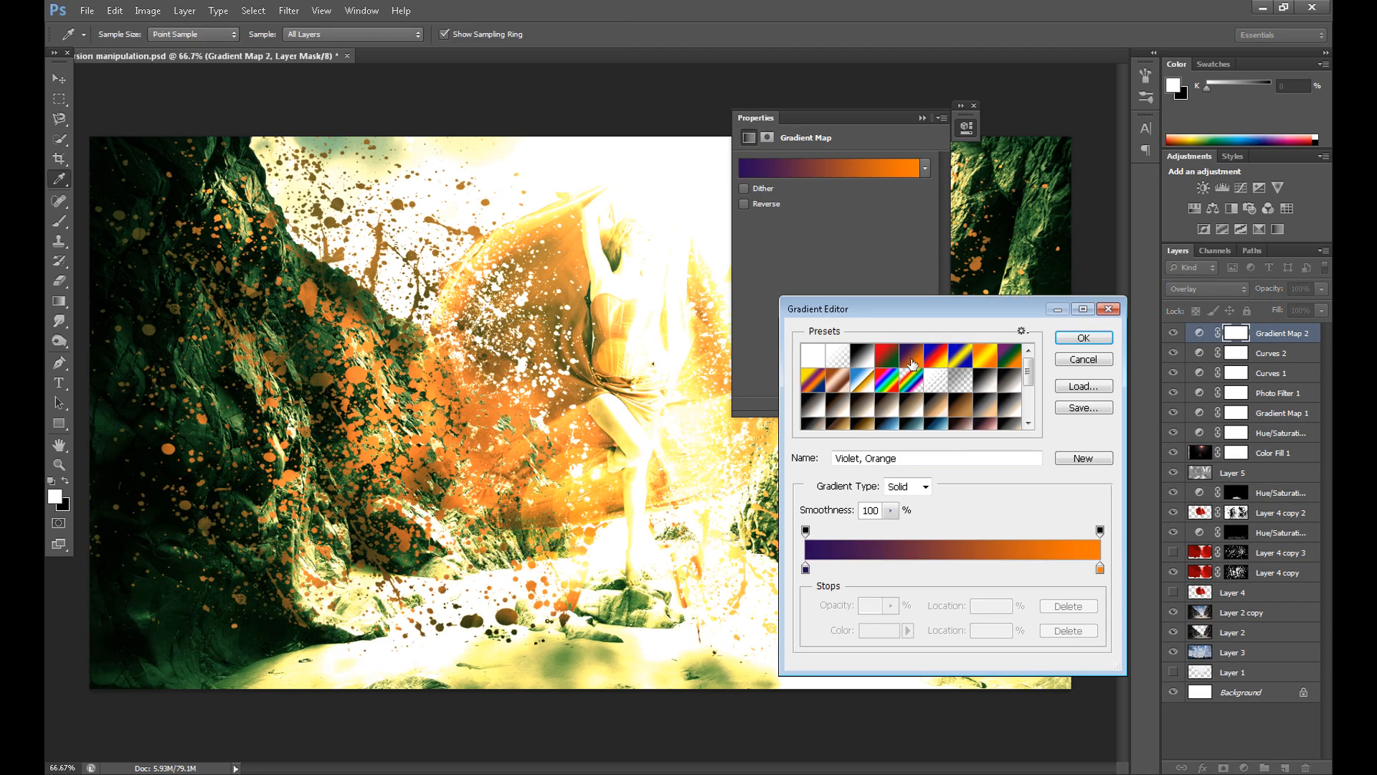
pyautogui.click(886, 355)
pyautogui.click(911, 356)
pyautogui.click(806, 569)
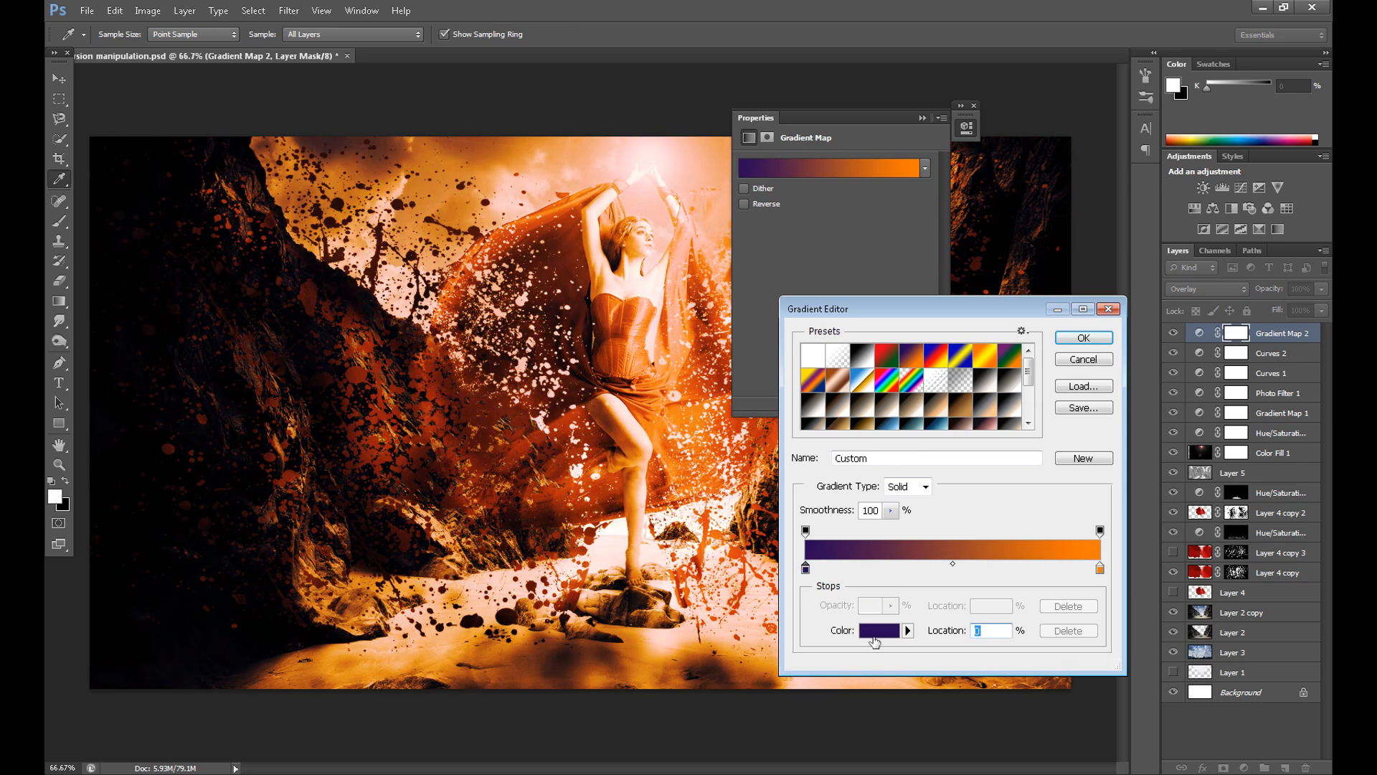
pyautogui.click(875, 631)
pyautogui.click(848, 421)
pyautogui.click(996, 320)
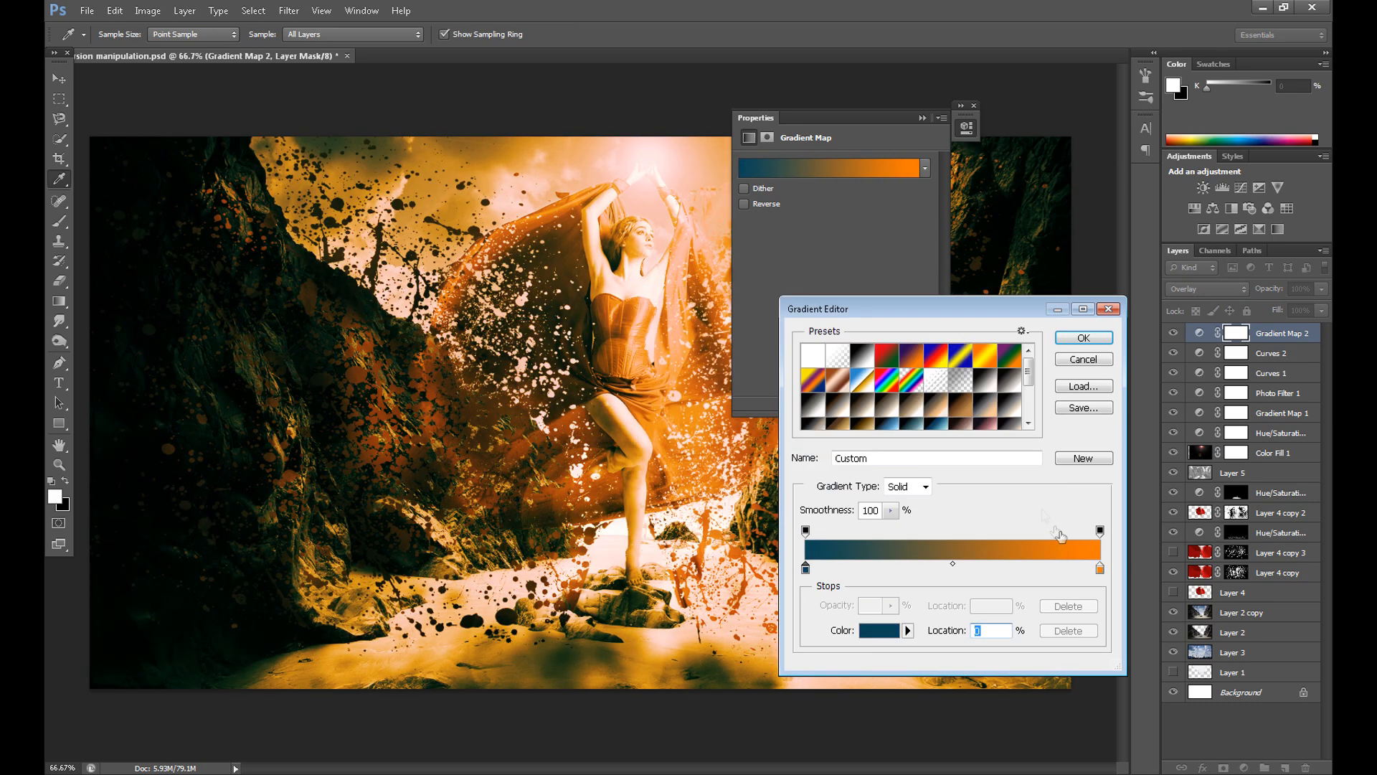
# Recolor the gradient's orange stop to a bright yellow-green with a hue of about 76° and apply the gradient.
pyautogui.click(1099, 568)
pyautogui.click(879, 631)
pyautogui.click(848, 492)
pyautogui.moveTo(855, 495); pyautogui.dragTo(856, 482)
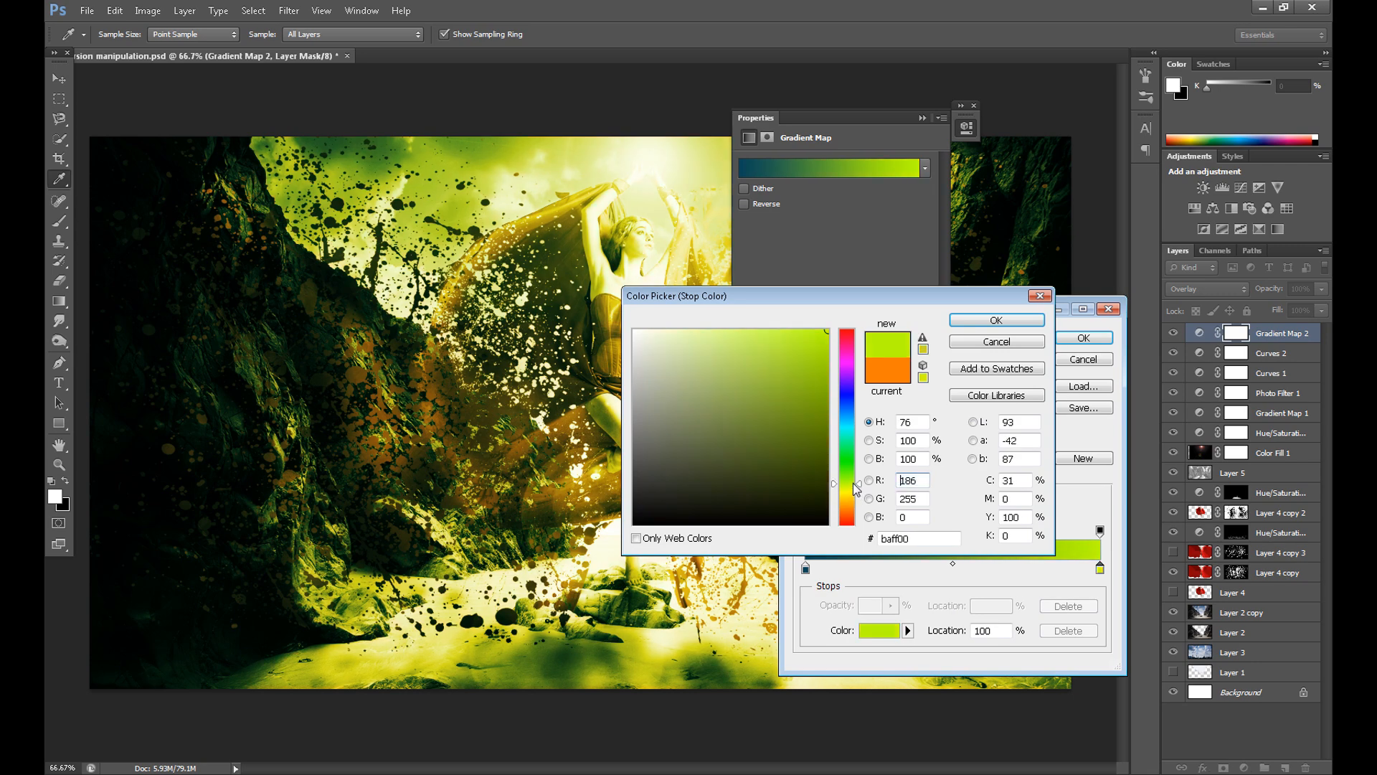
pyautogui.click(997, 320)
pyautogui.click(1083, 337)
pyautogui.click(974, 108)
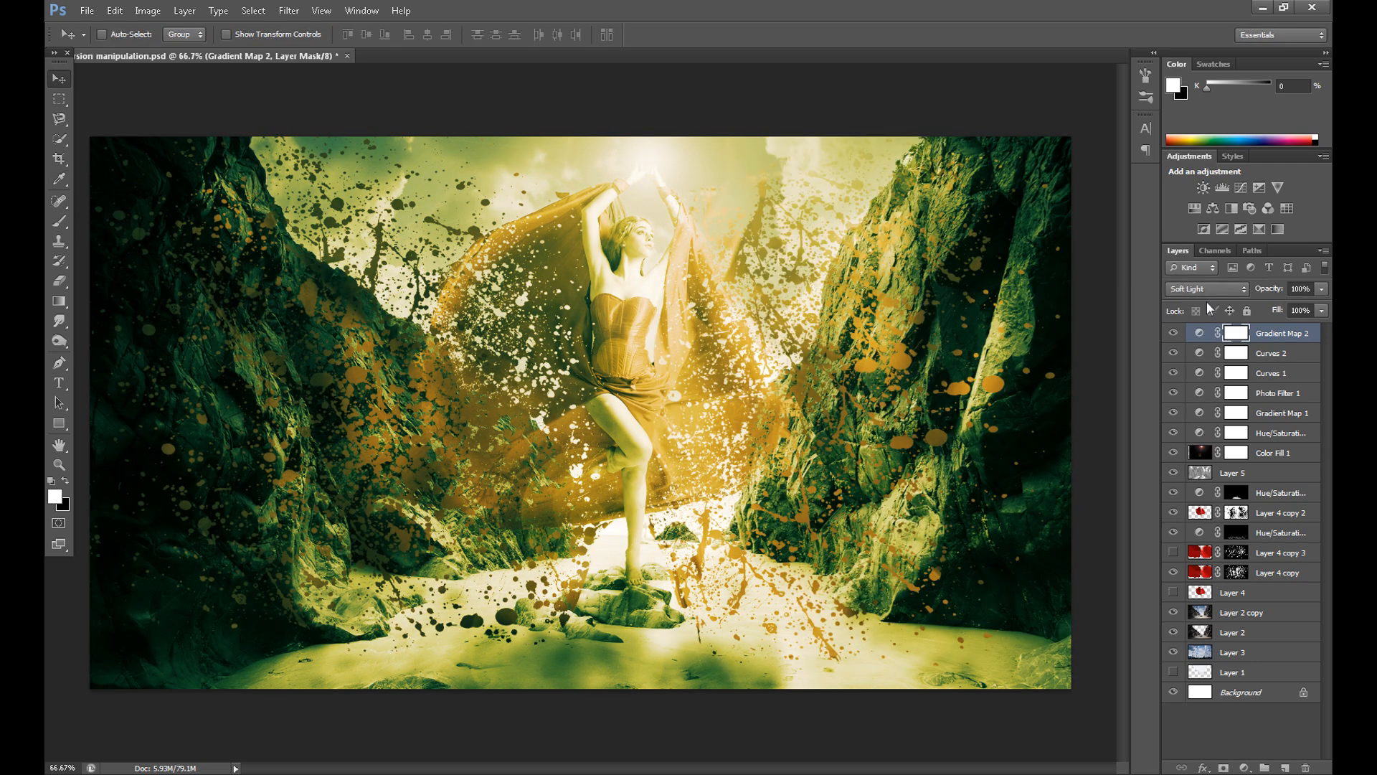
# Set the Gradient Map 2 layer's blending mode to Hard Light and its opacity to 30%.
pyautogui.click(1206, 288)
pyautogui.click(1206, 512)
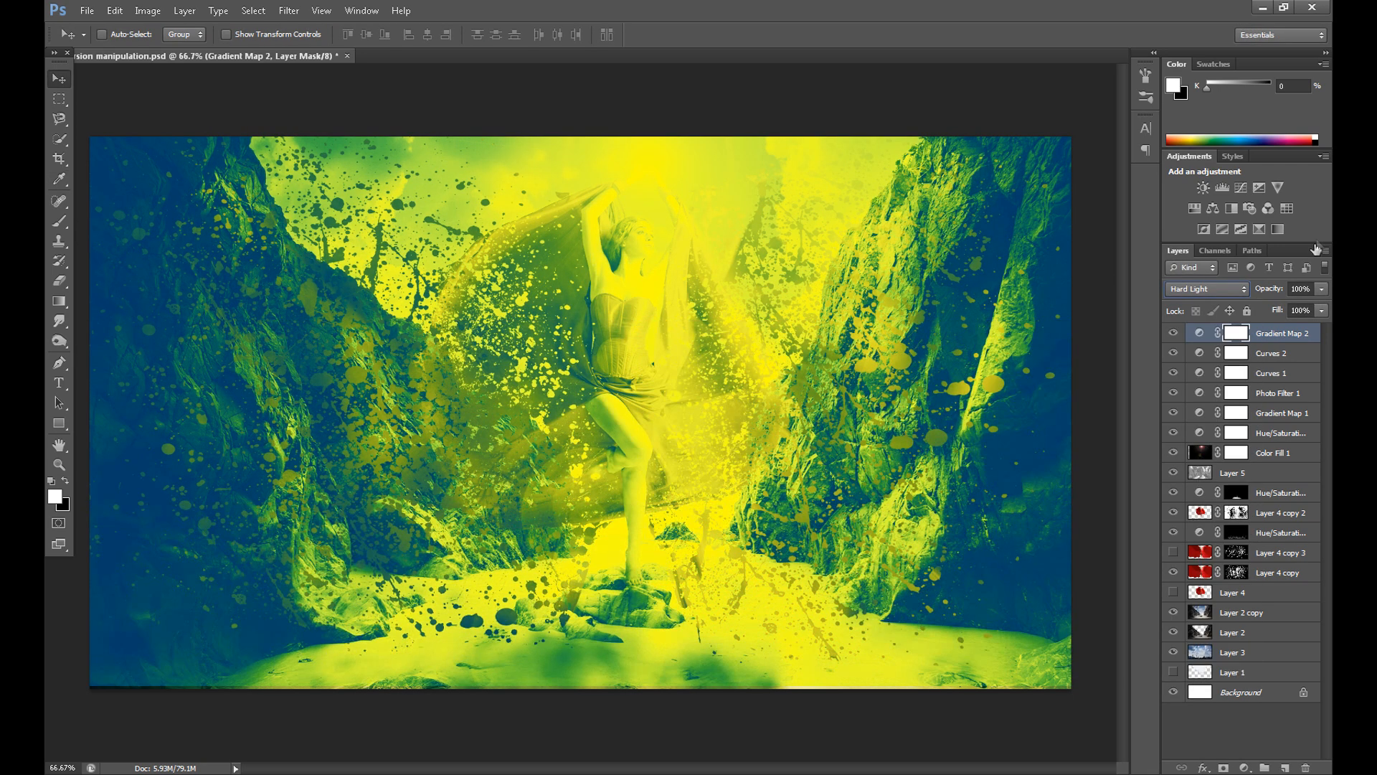
pyautogui.click(1295, 289)
pyautogui.write('30')
pyautogui.press('Return')
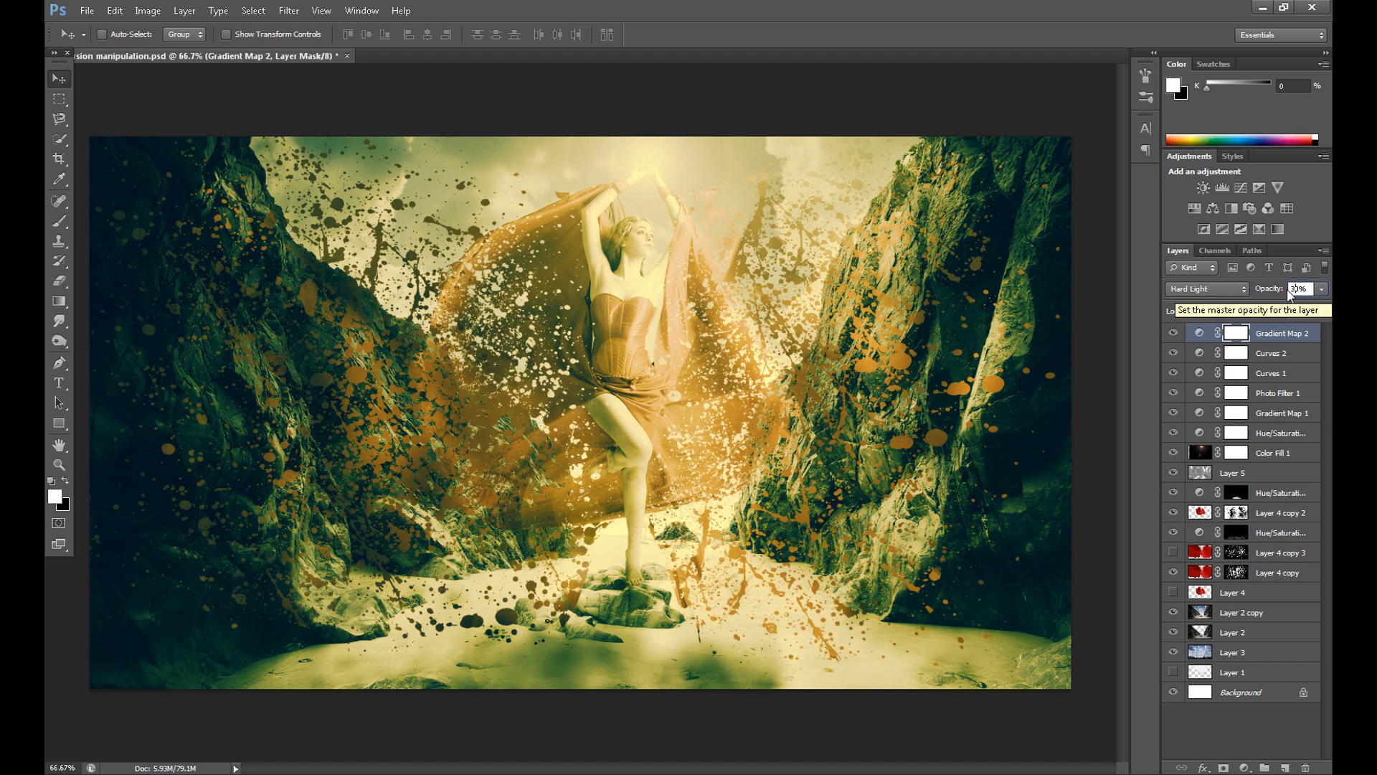
# Reopen the Gradient Map 2 gradient and change its blue stop to a muted grayish blue, #5e97a8.
pyautogui.doubleClick(1199, 333)
pyautogui.click(778, 171)
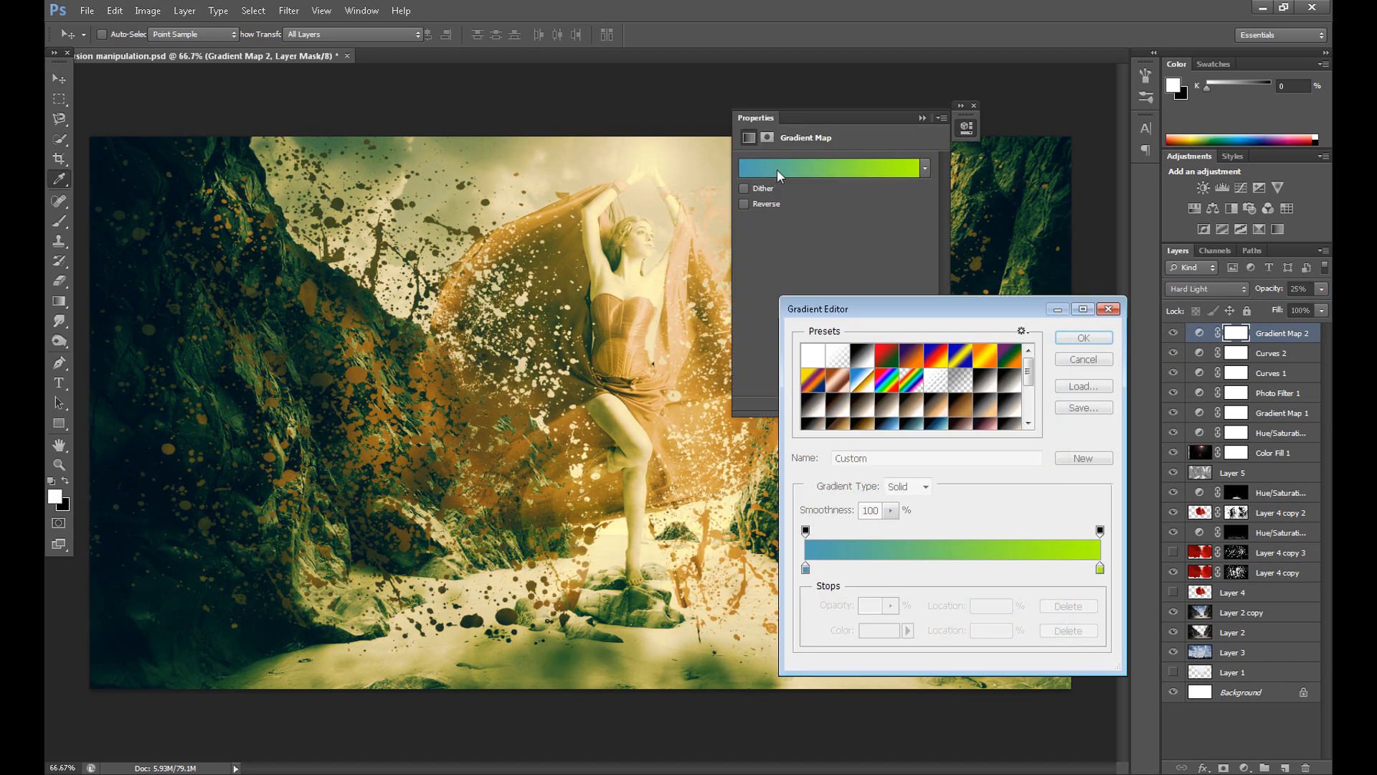
pyautogui.click(805, 568)
pyautogui.click(871, 629)
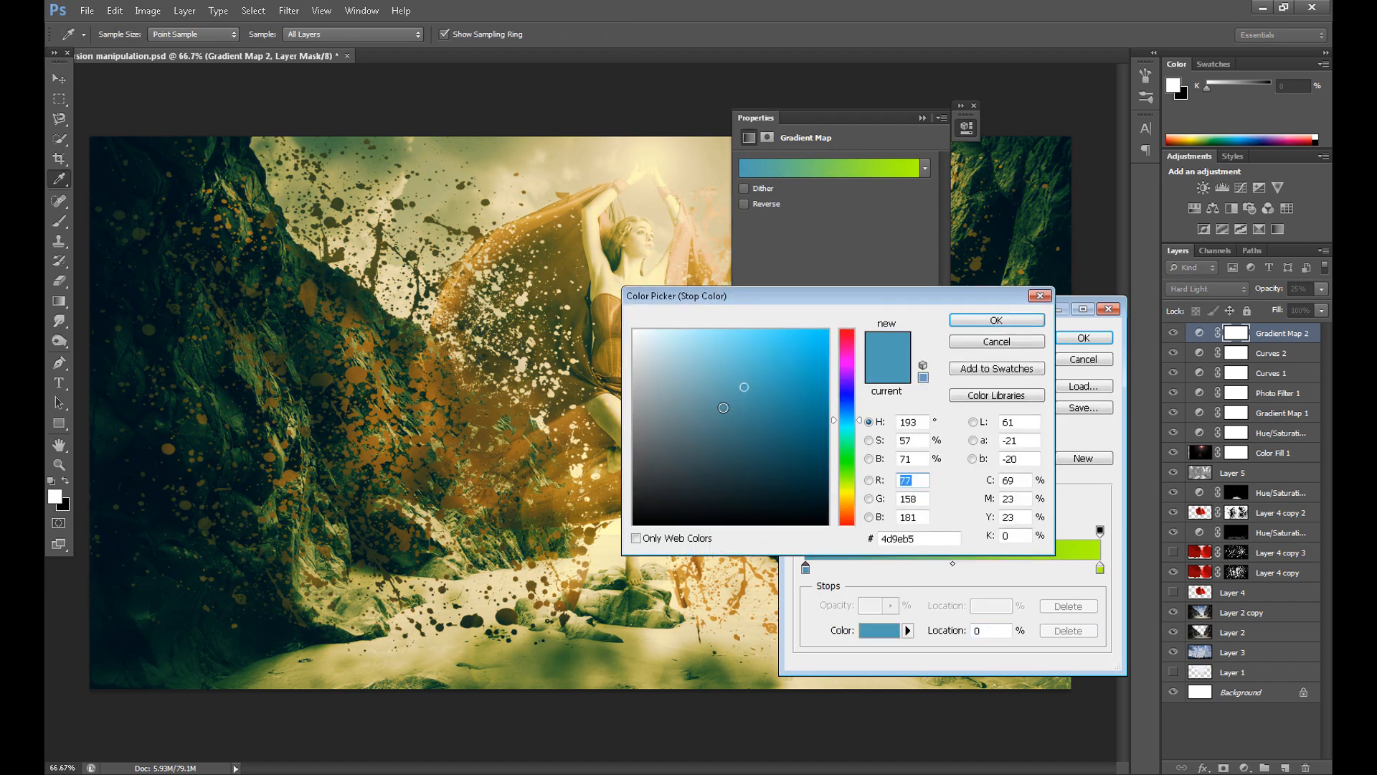
pyautogui.click(721, 408)
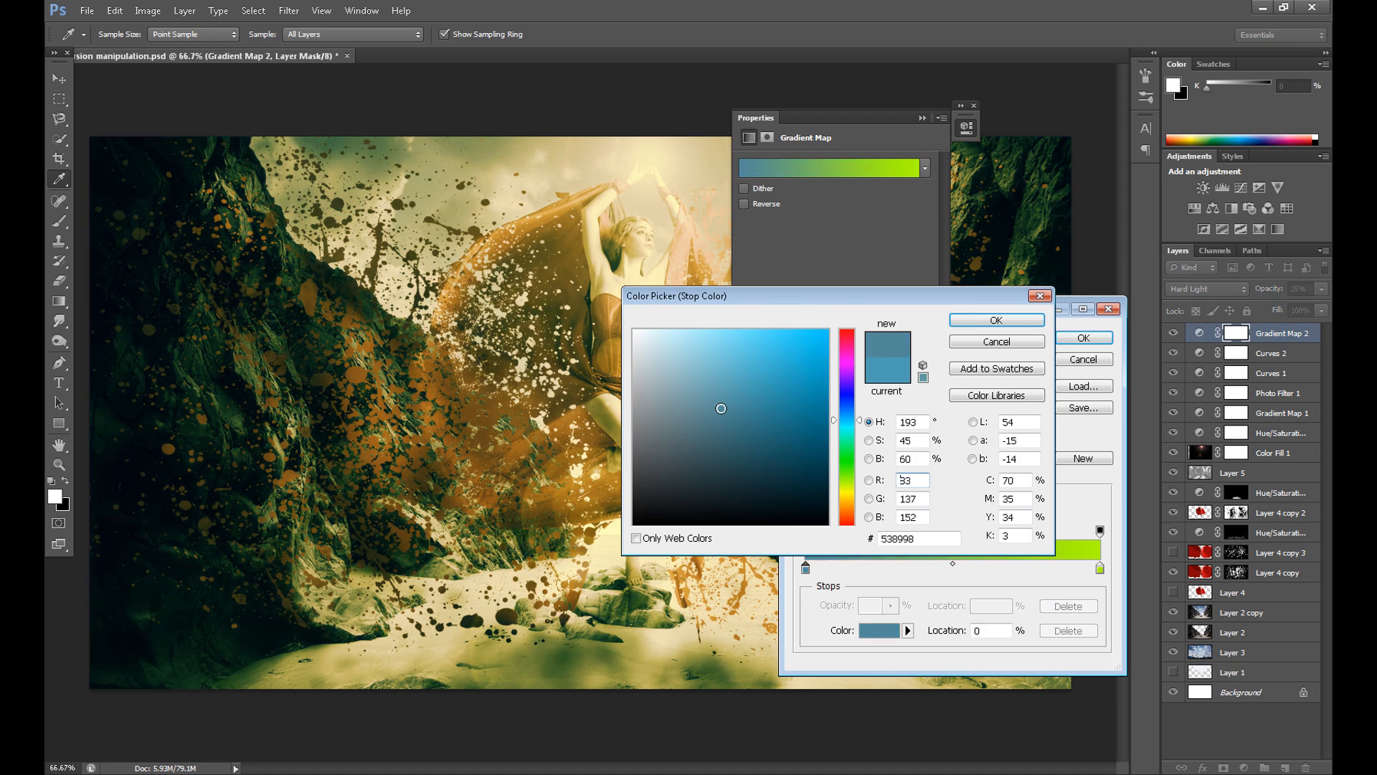
pyautogui.moveTo(721, 408); pyautogui.dragTo(719, 396)
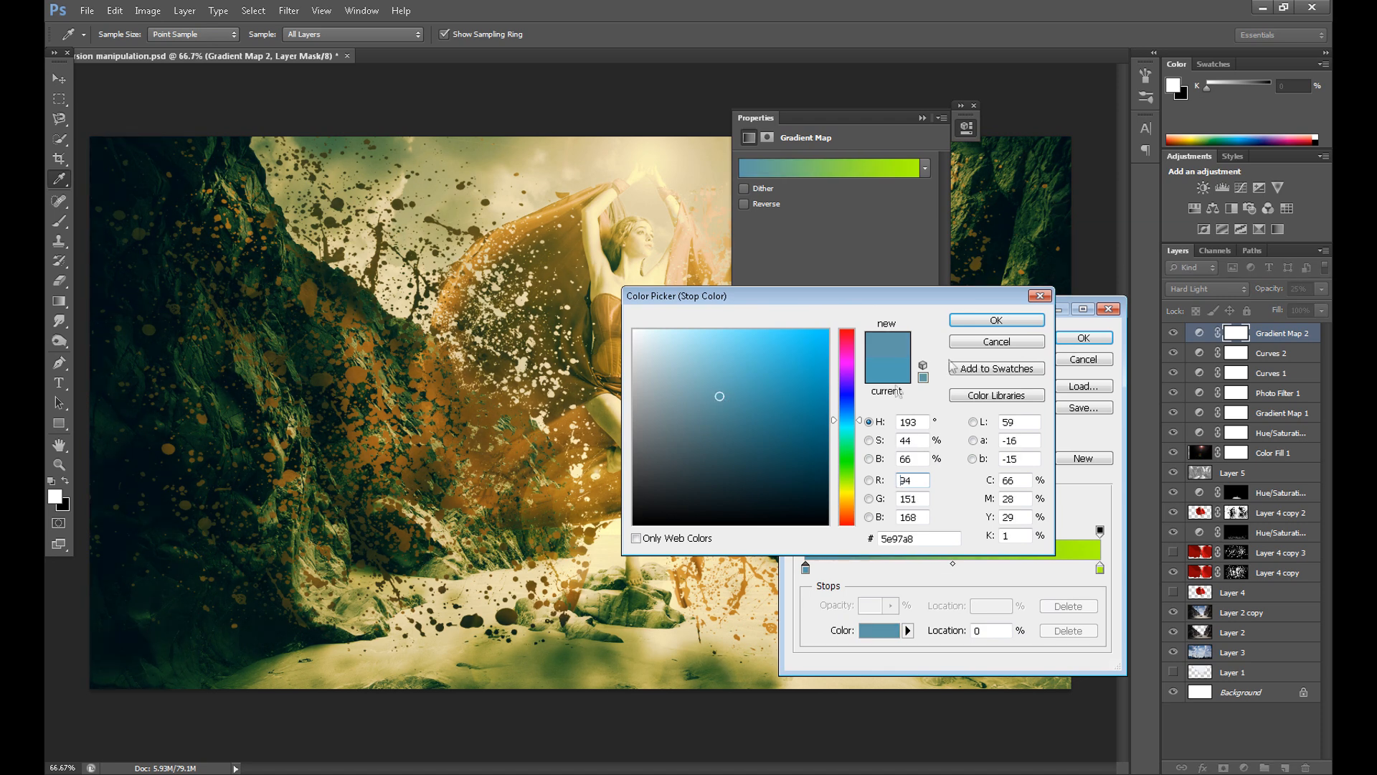
pyautogui.click(997, 320)
# Fine-tune the hue of the gradient's green stop and compare the image with and without Gradient Map 2.
pyautogui.click(1099, 568)
pyautogui.click(879, 629)
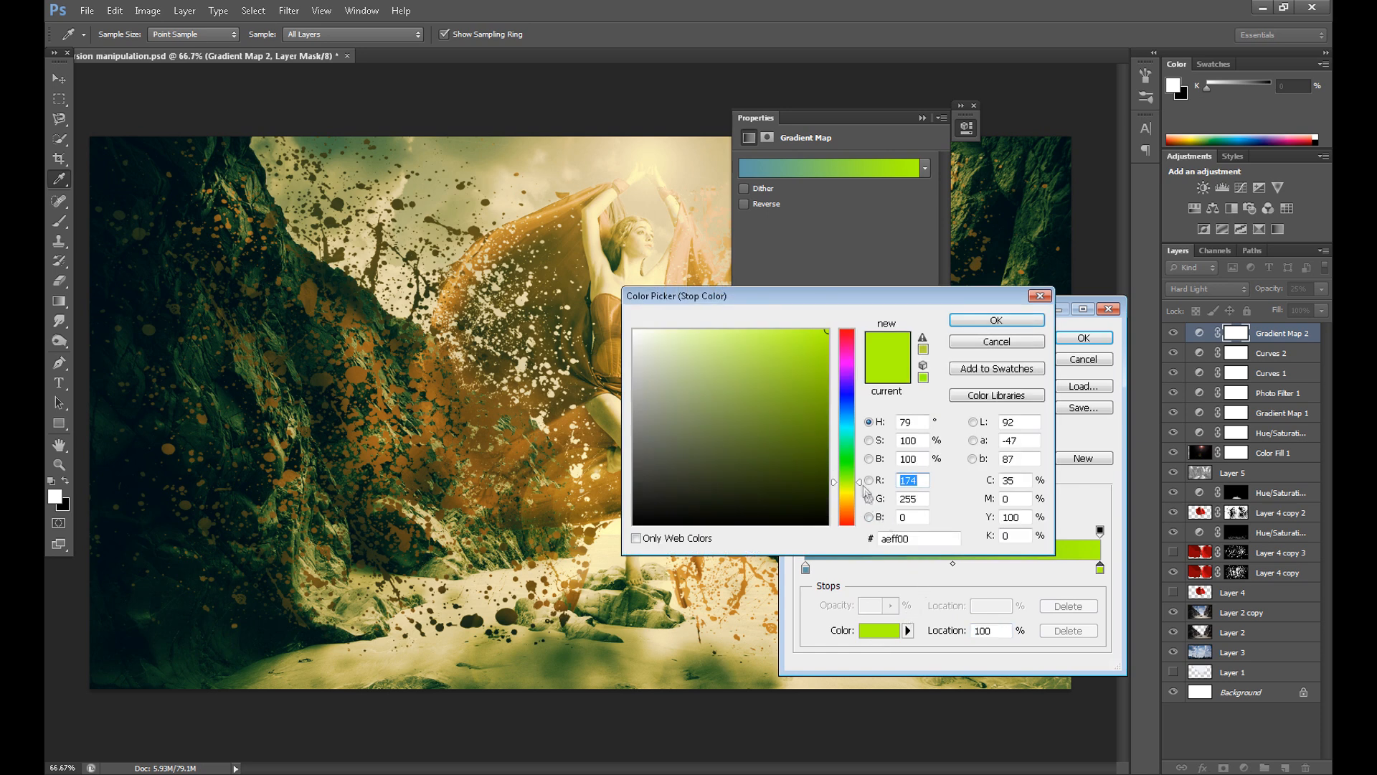
pyautogui.write('180')
pyautogui.moveTo(860, 483); pyautogui.dragTo(860, 481)
pyautogui.click(996, 319)
pyautogui.click(1082, 337)
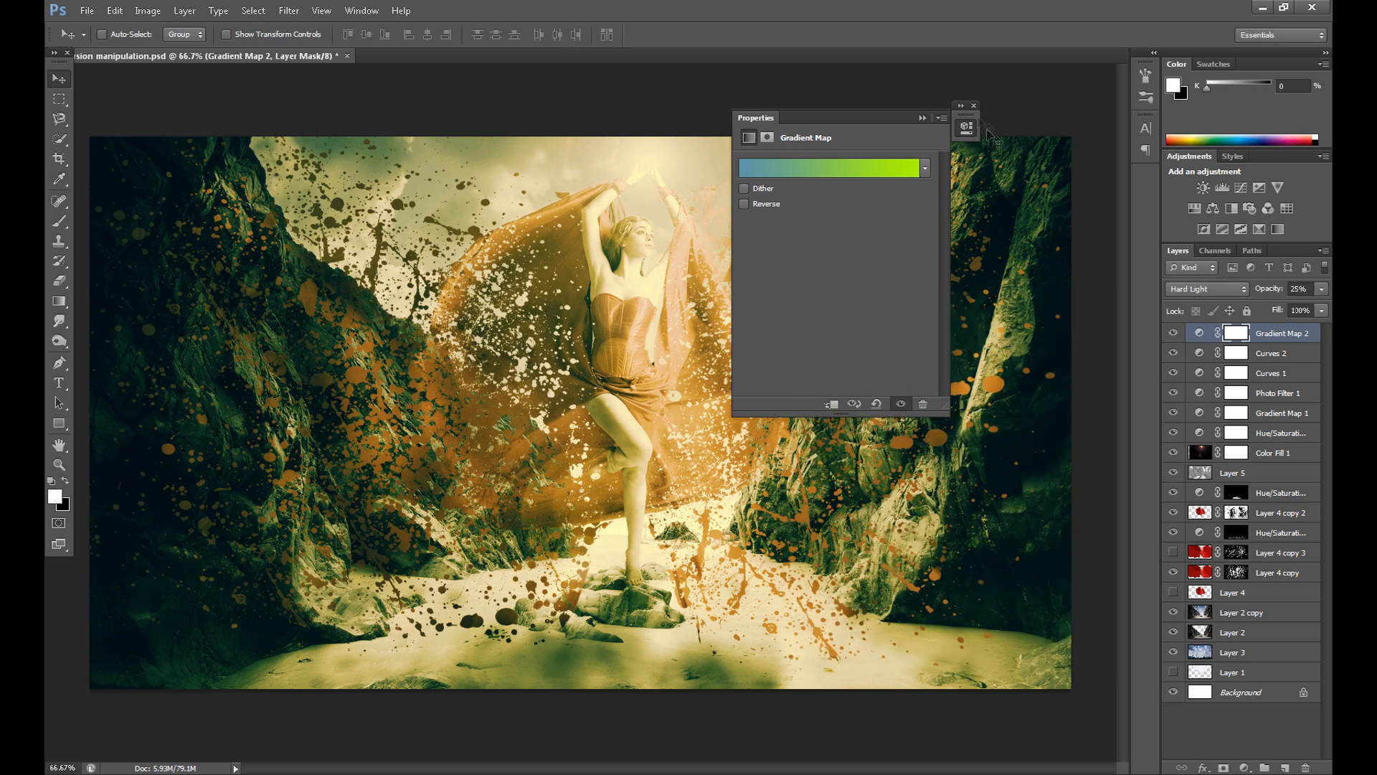
pyautogui.click(1174, 334)
pyautogui.click(1174, 335)
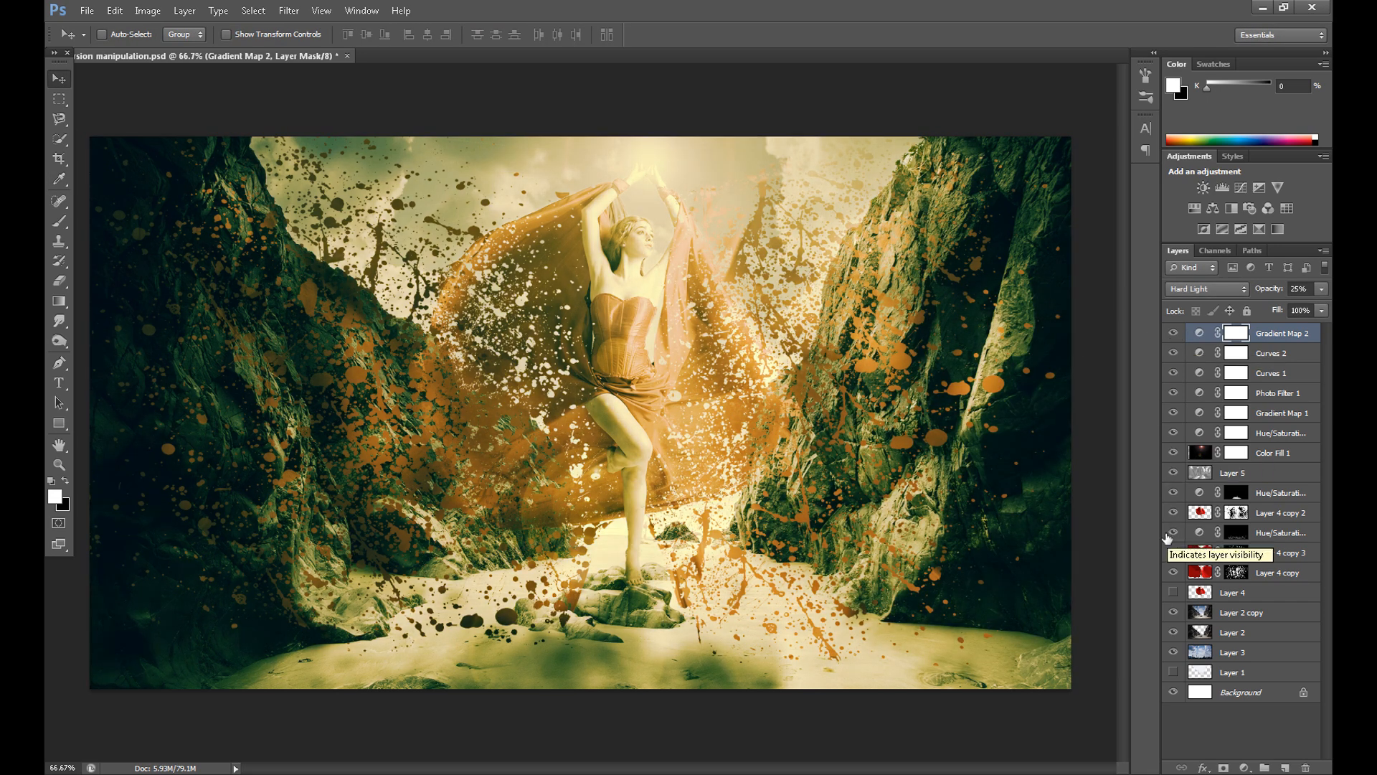
# Add a Curves adjustment layer above Gradient Map 2 and darken the image with an RGB curve point at input 81, output 40.
pyautogui.click(1245, 768)
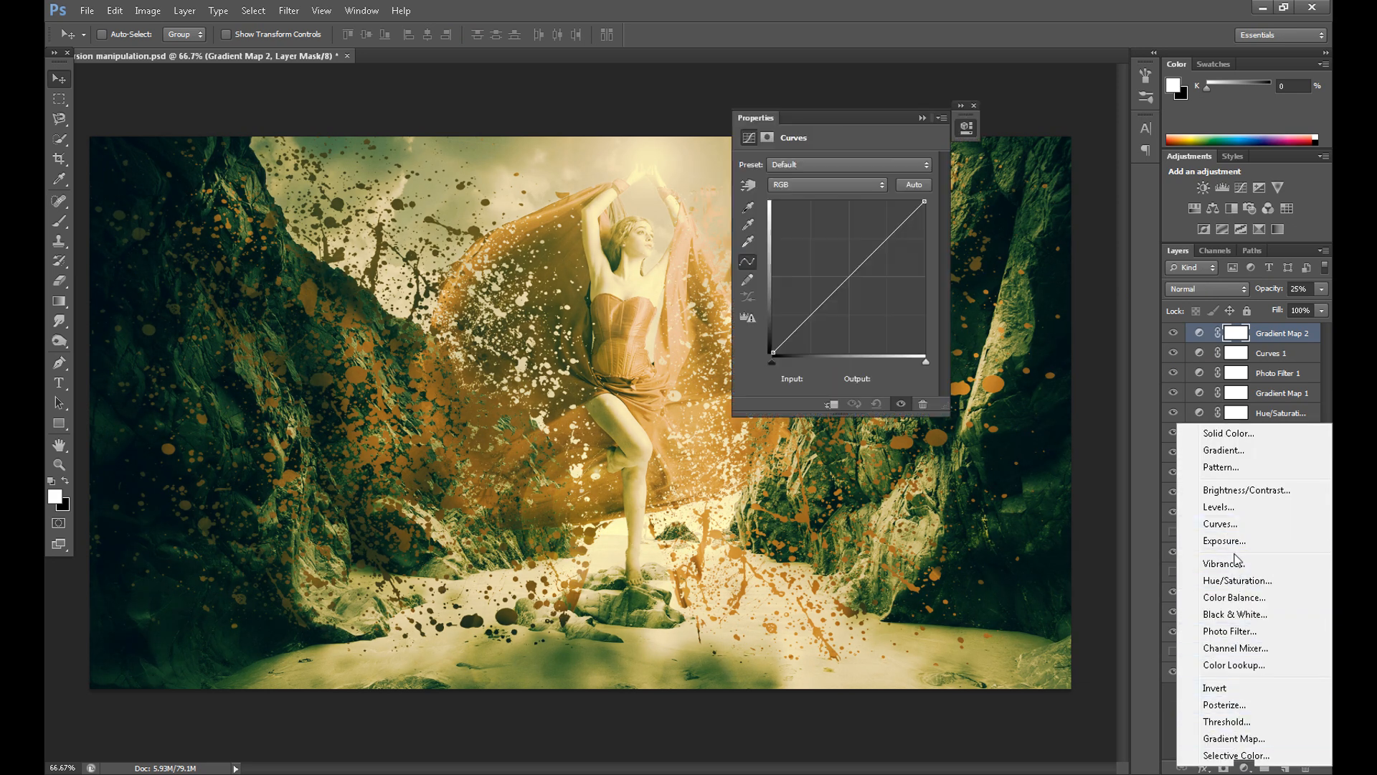
pyautogui.click(1231, 525)
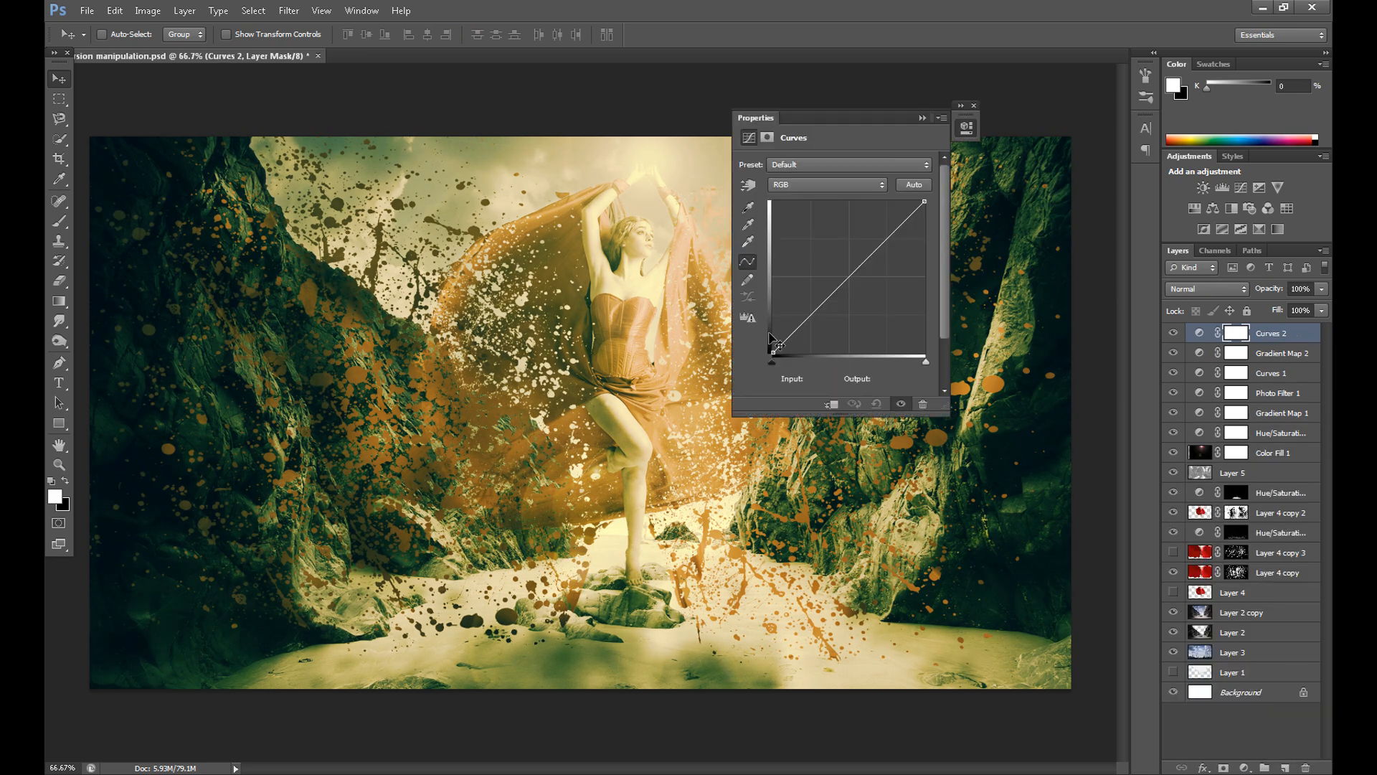
pyautogui.click(820, 327)
pyautogui.moveTo(820, 327); pyautogui.dragTo(821, 329)
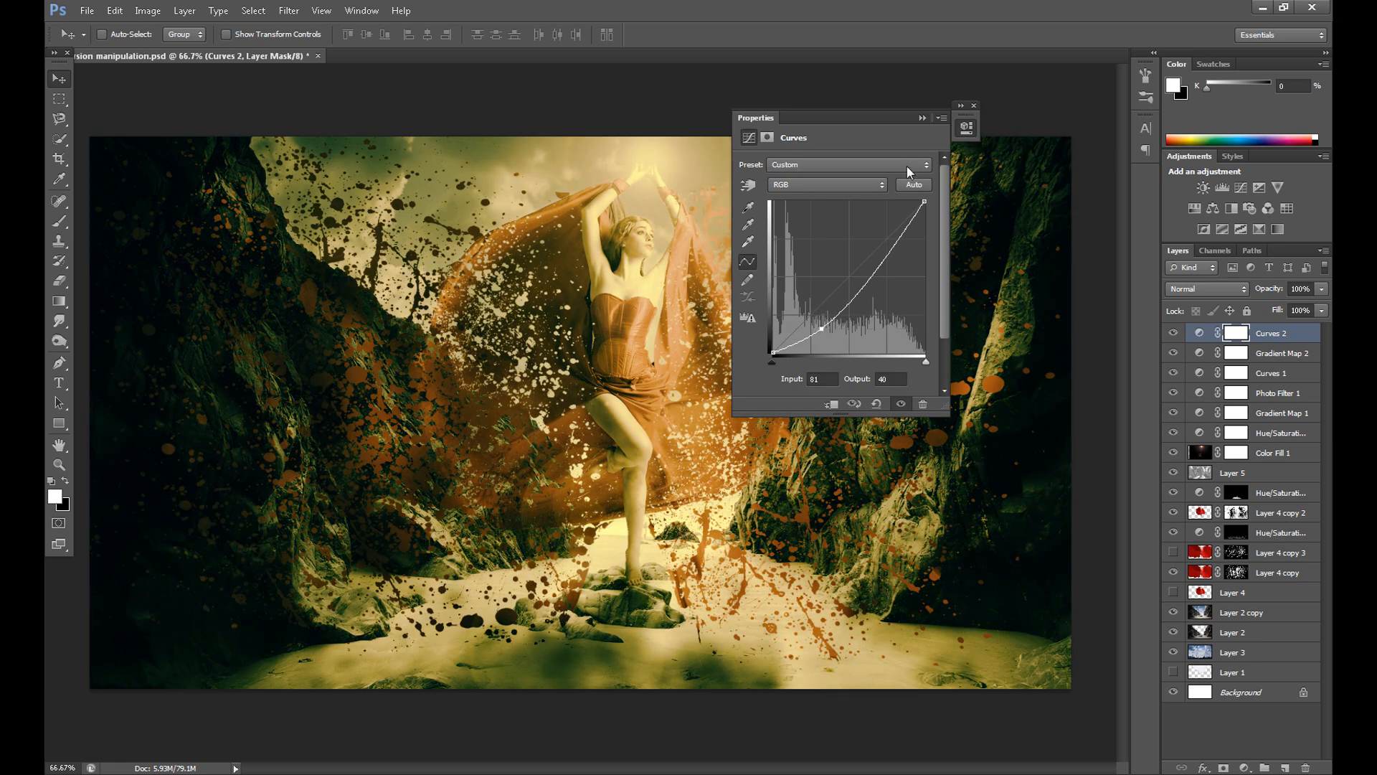
pyautogui.click(974, 105)
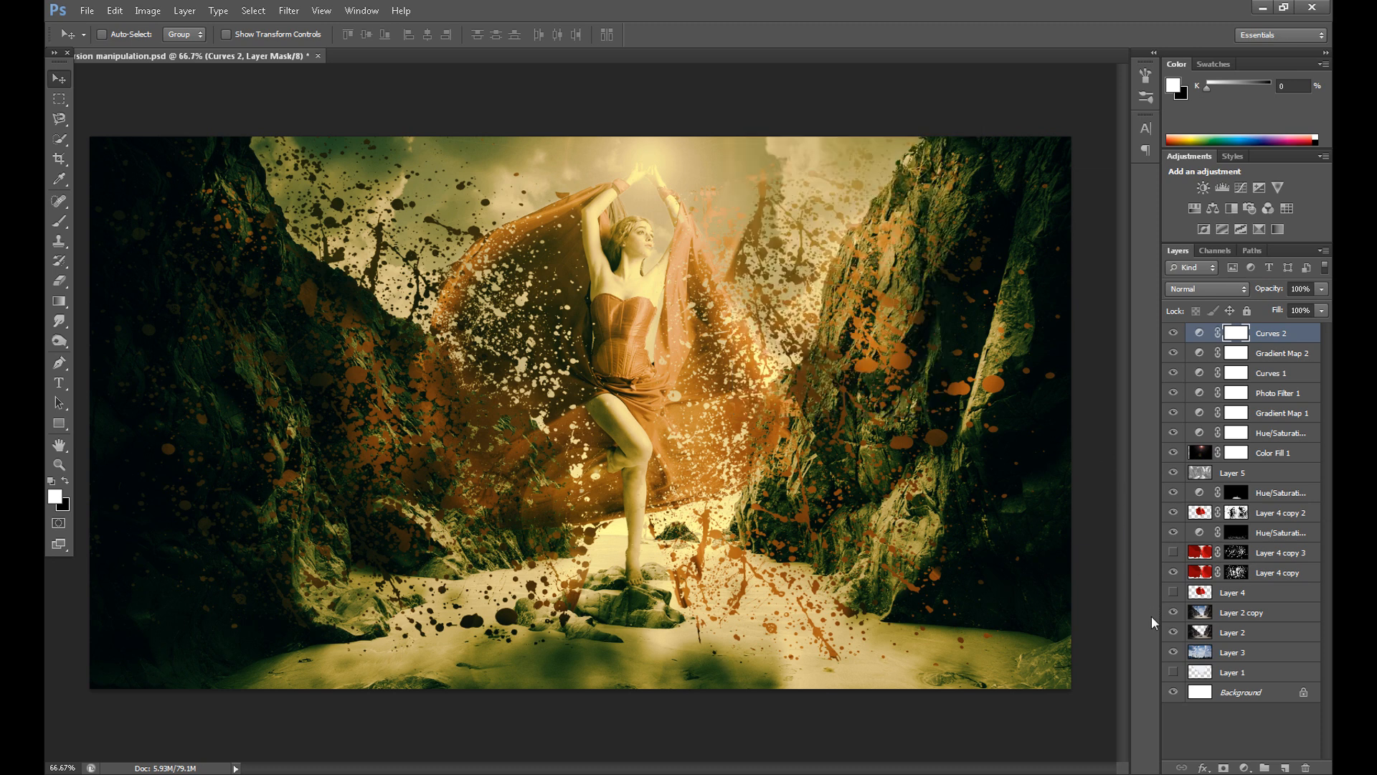